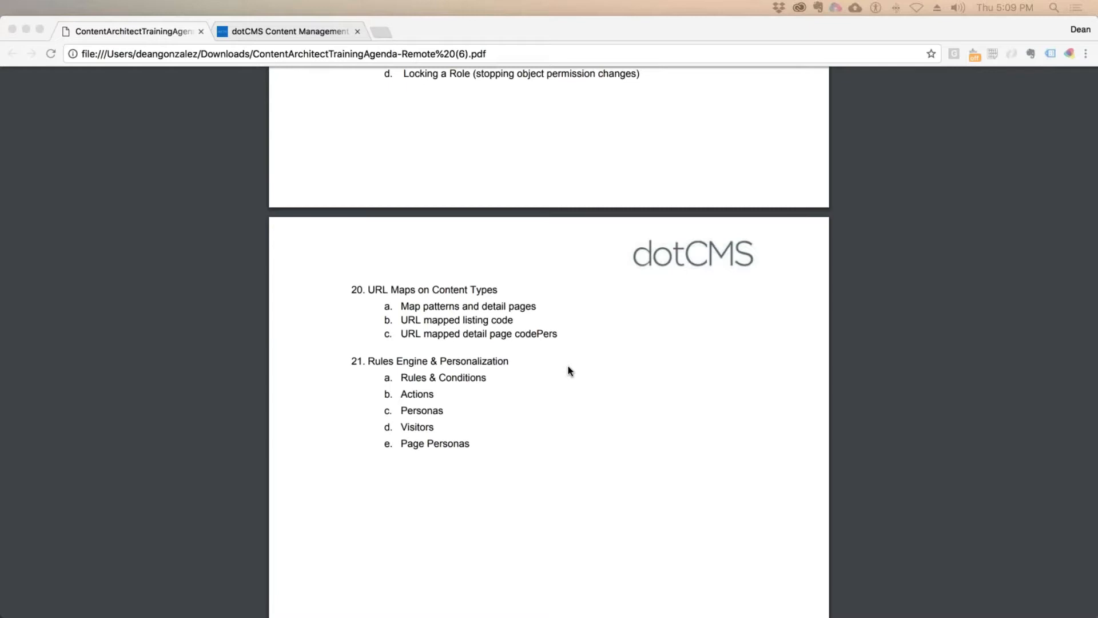
# Step: Scroll the training agenda PDF until the Session 3 Permissions outline is in view
pyautogui.scroll(10, 569, 371)
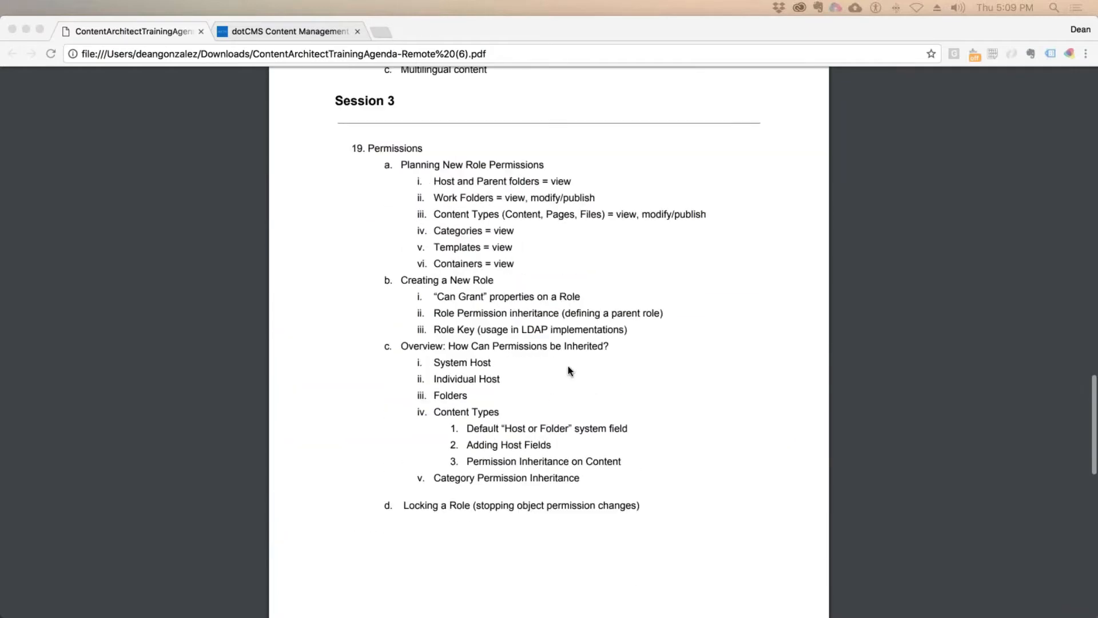
pyautogui.scroll(-2, 569, 370)
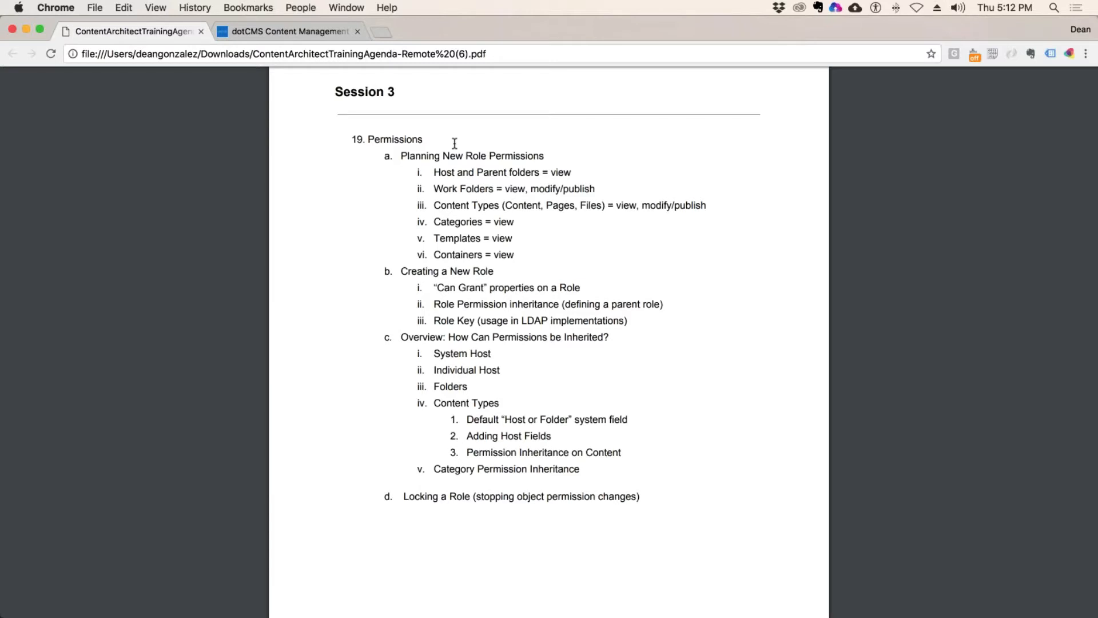
pyautogui.moveTo(434, 173); pyautogui.dragTo(539, 172)
pyautogui.click(497, 179)
pyautogui.moveTo(435, 189); pyautogui.dragTo(503, 189)
pyautogui.moveTo(434, 205); pyautogui.dragTo(481, 229)
pyautogui.moveTo(481, 230); pyautogui.dragTo(482, 223)
pyautogui.click(453, 234)
pyautogui.moveTo(433, 171); pyautogui.dragTo(451, 173)
pyautogui.scroll(-1, 451, 172)
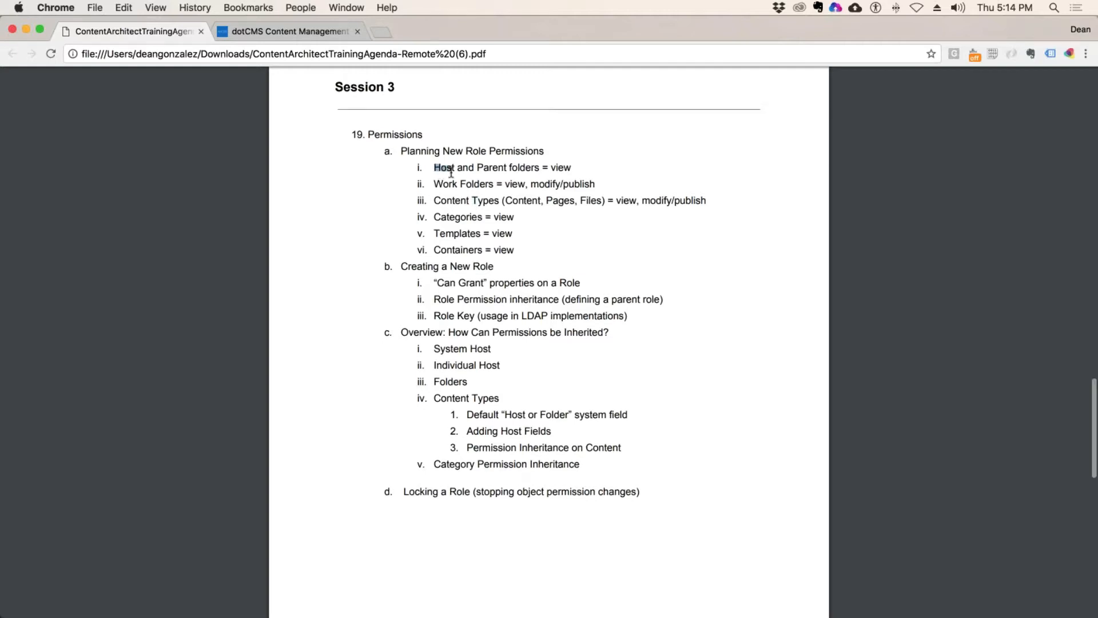
pyautogui.scroll(1, 451, 173)
pyautogui.click(576, 216)
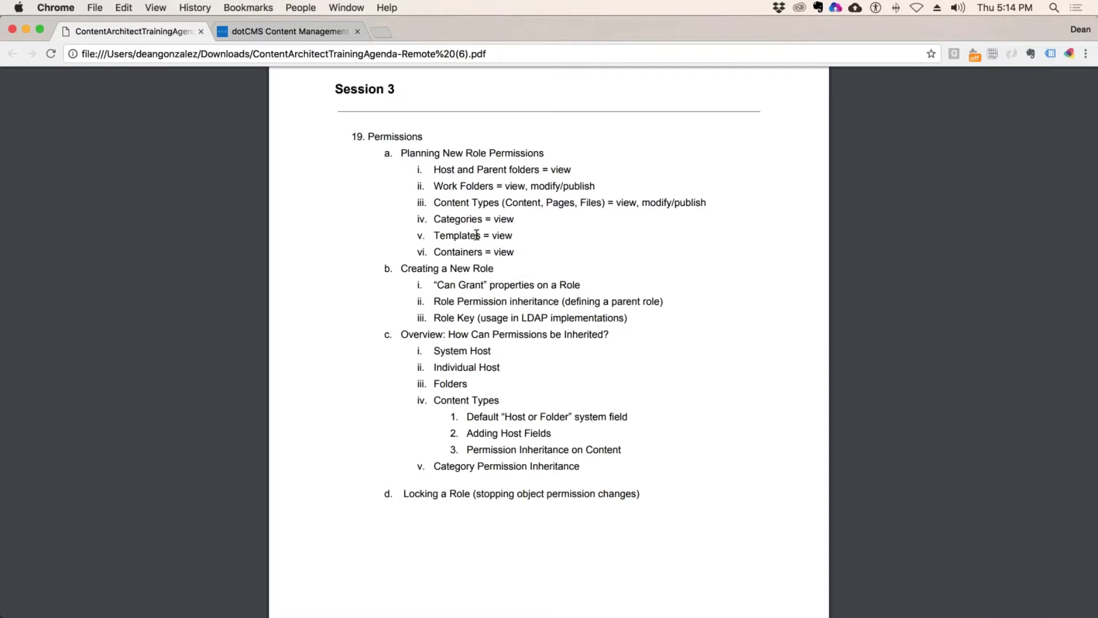
pyautogui.moveTo(521, 250); pyautogui.dragTo(542, 180)
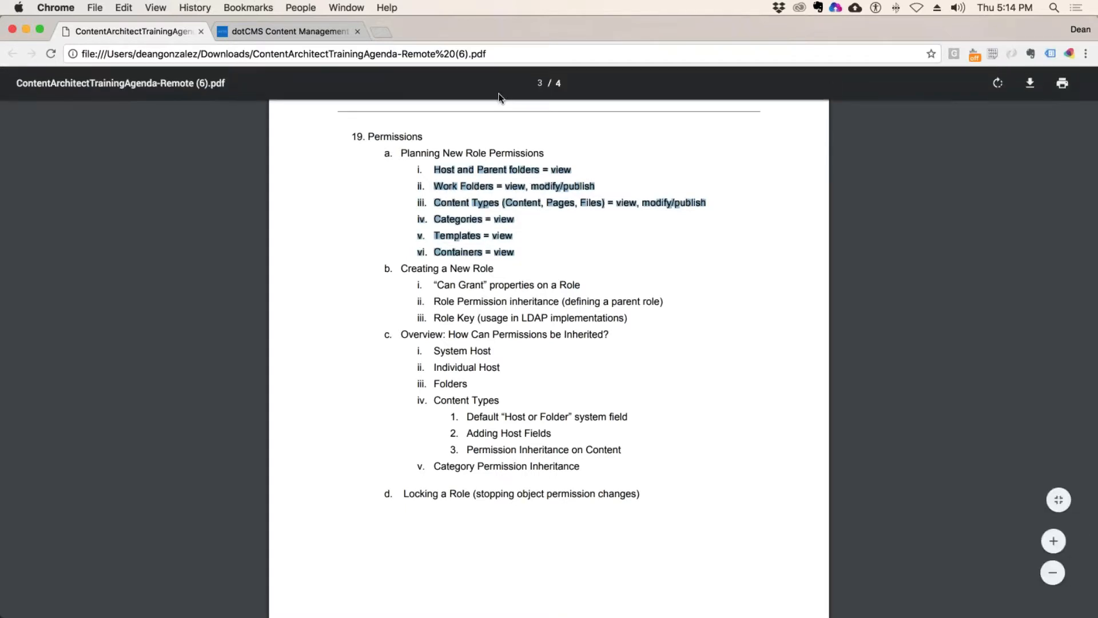
pyautogui.click(532, 246)
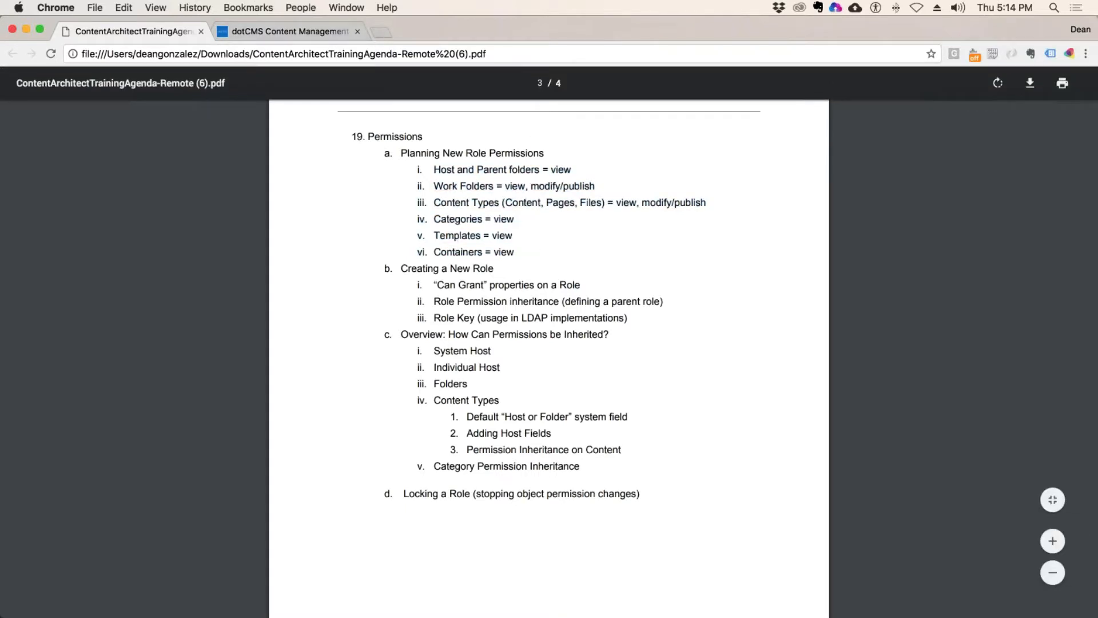
# Step: Load dotcms.com in a new tab and scroll down to the training agenda links
pyautogui.click(380, 31)
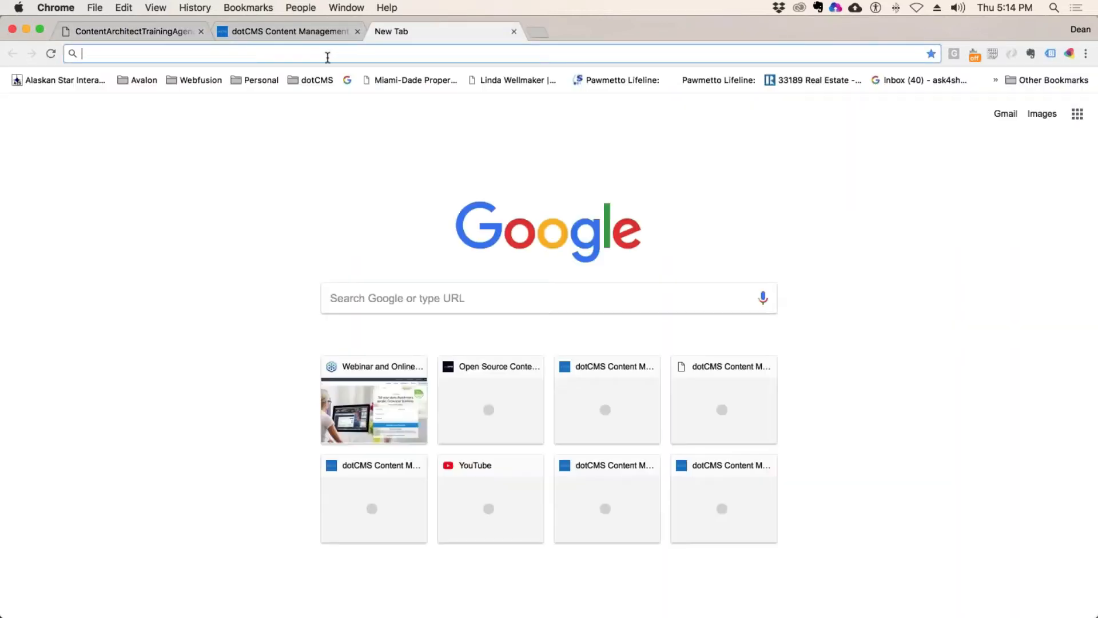
pyautogui.write('dotcms.com')
pyautogui.press('Return')
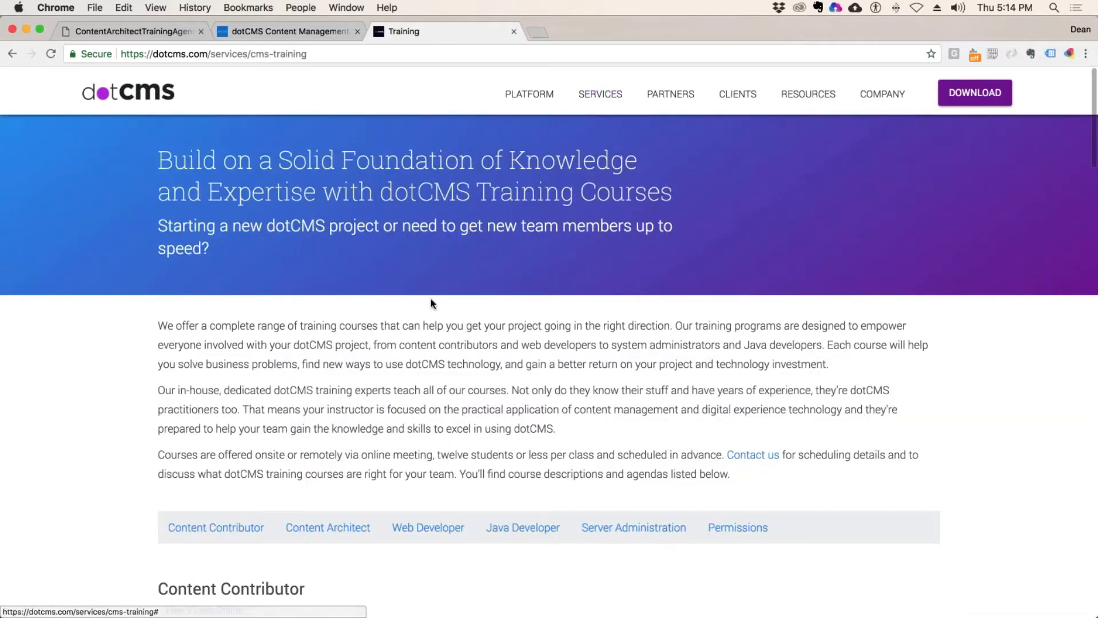
pyautogui.scroll(-2, 432, 299)
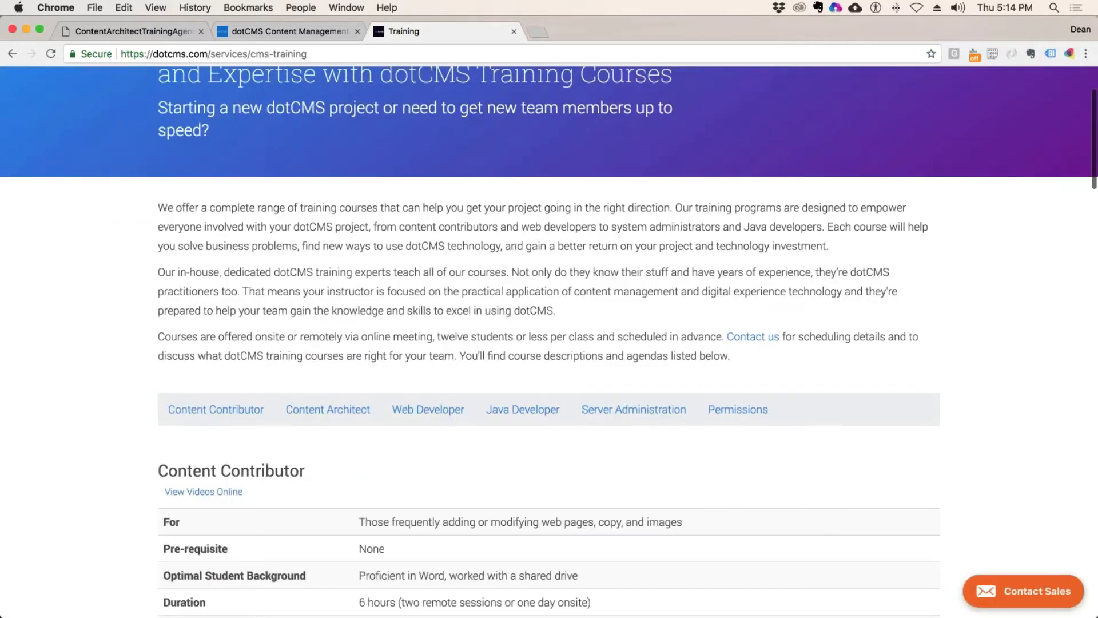
pyautogui.scroll(-10, 319, 418)
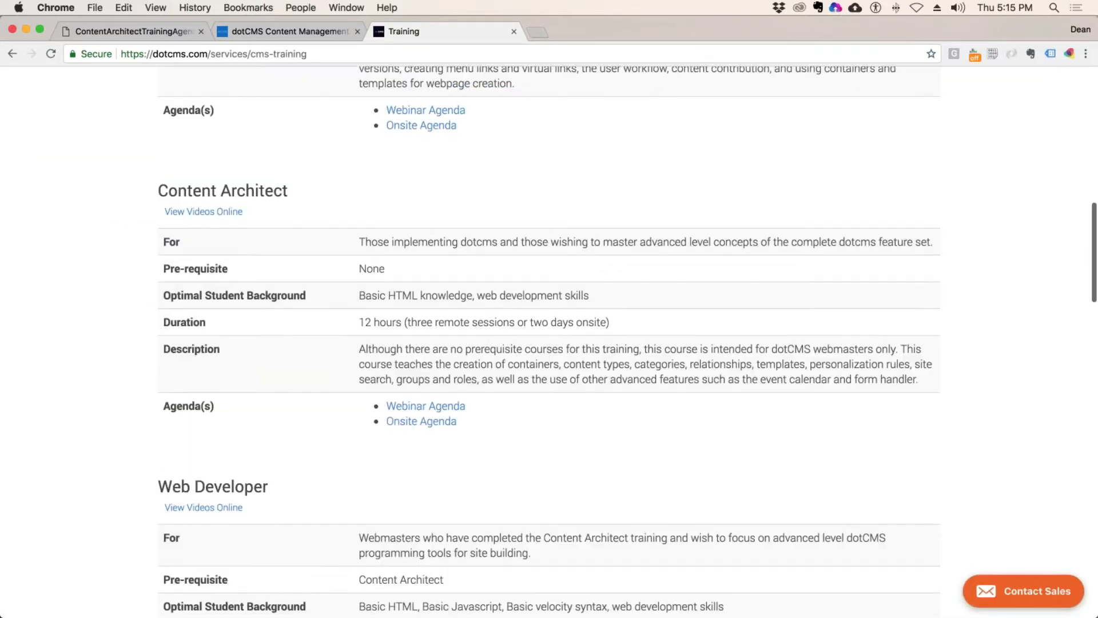
# Step: Copy the Content Architect Webinar Agenda link address, then close the training tab
pyautogui.rightClick(433, 407)
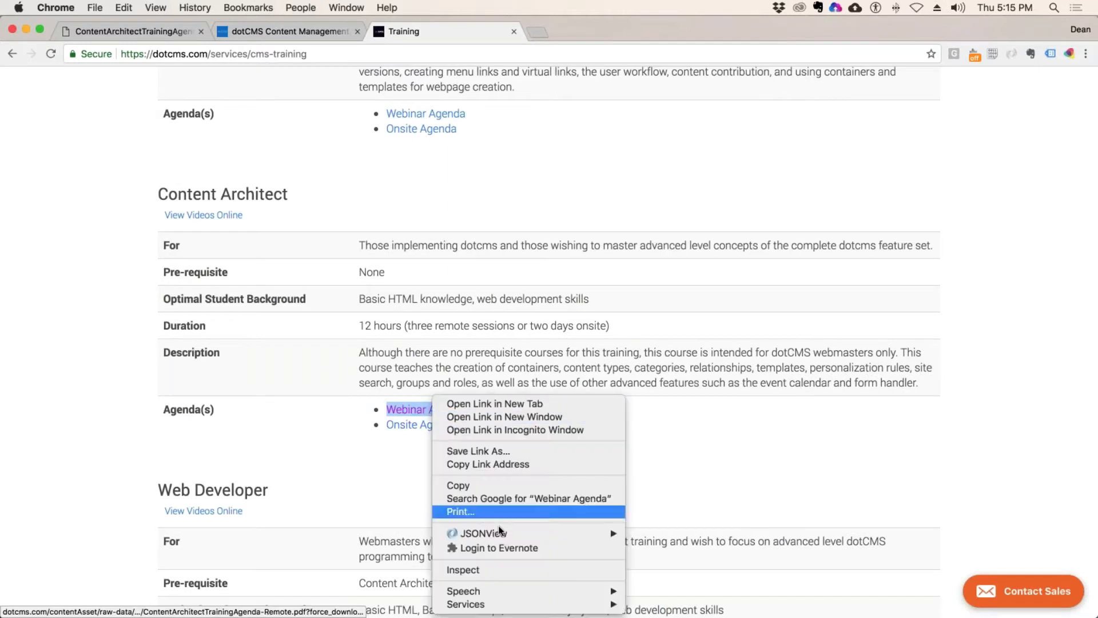
pyautogui.click(571, 465)
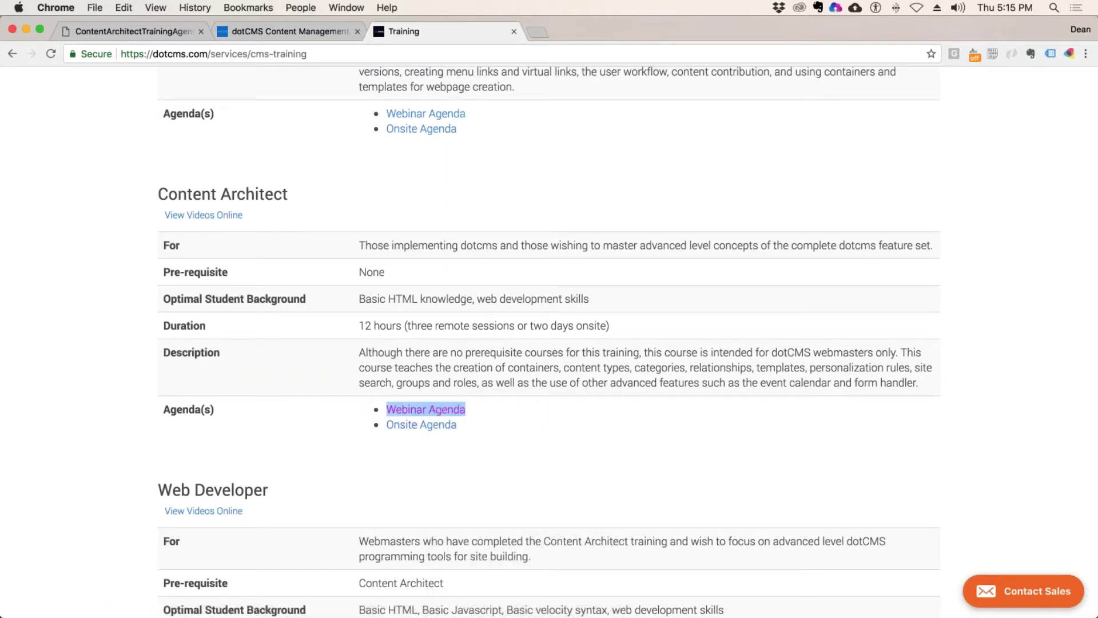
pyautogui.press('super+Tab')
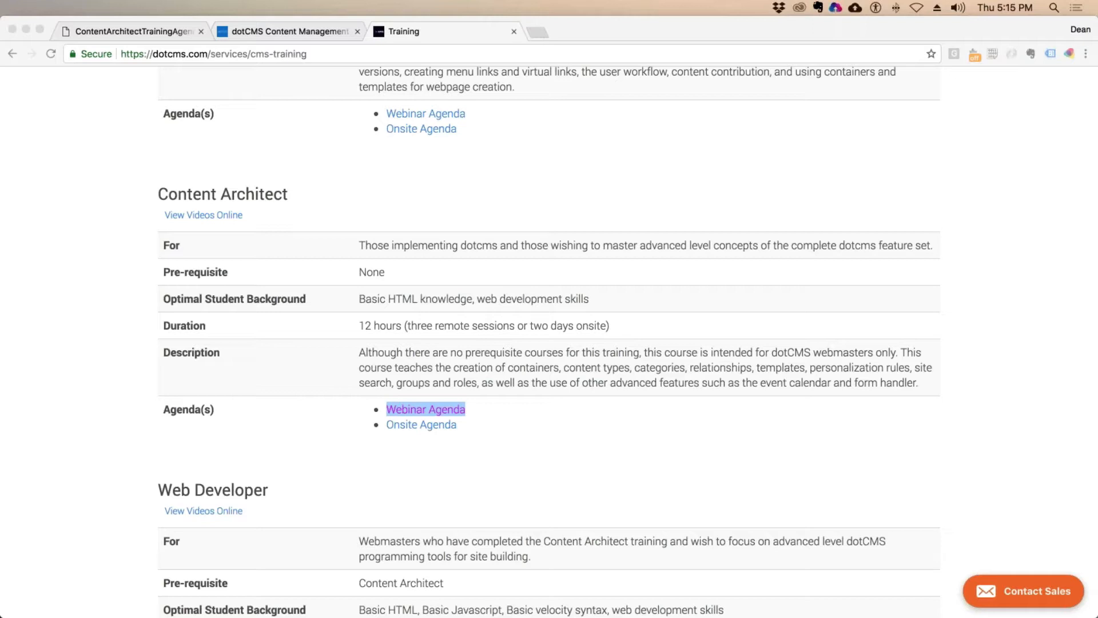
pyautogui.click(435, 284)
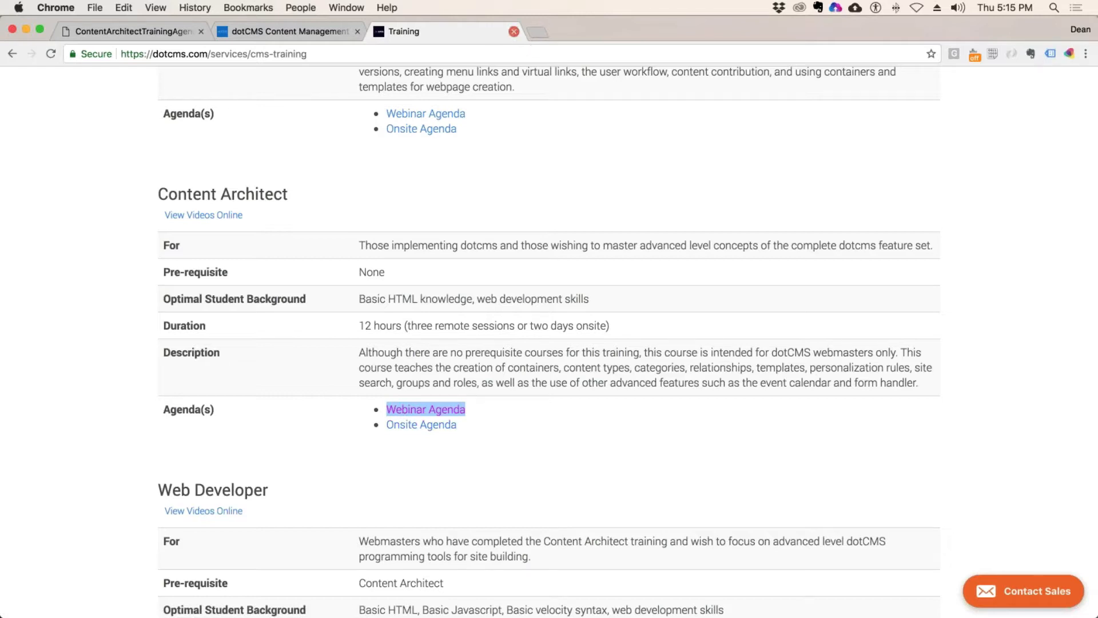
pyautogui.click(513, 35)
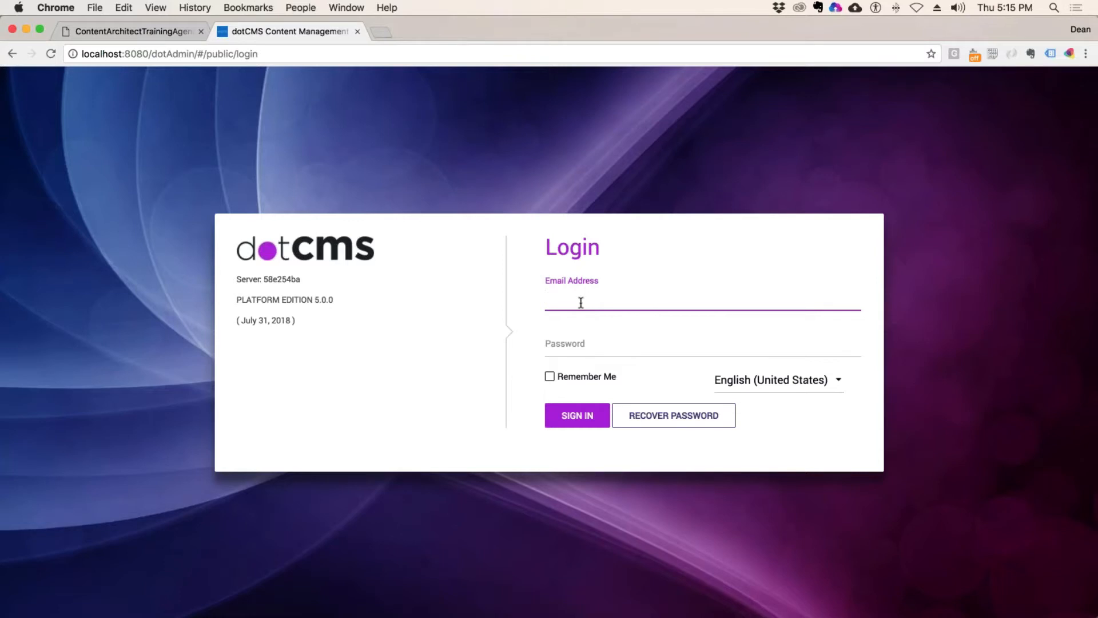
# Step: Enter the admin email and password with Remember Me, then back out of the forgot-password page
pyautogui.click(569, 340)
pyautogui.write('ad')
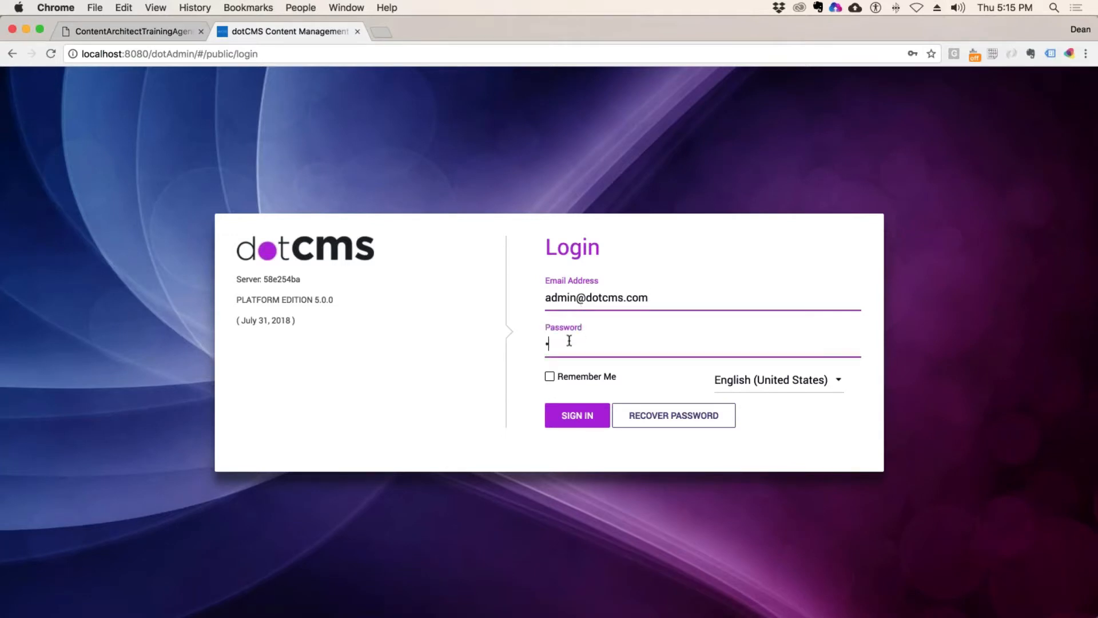
pyautogui.write('dmin')
pyautogui.click(549, 377)
pyautogui.click(674, 417)
pyautogui.click(556, 377)
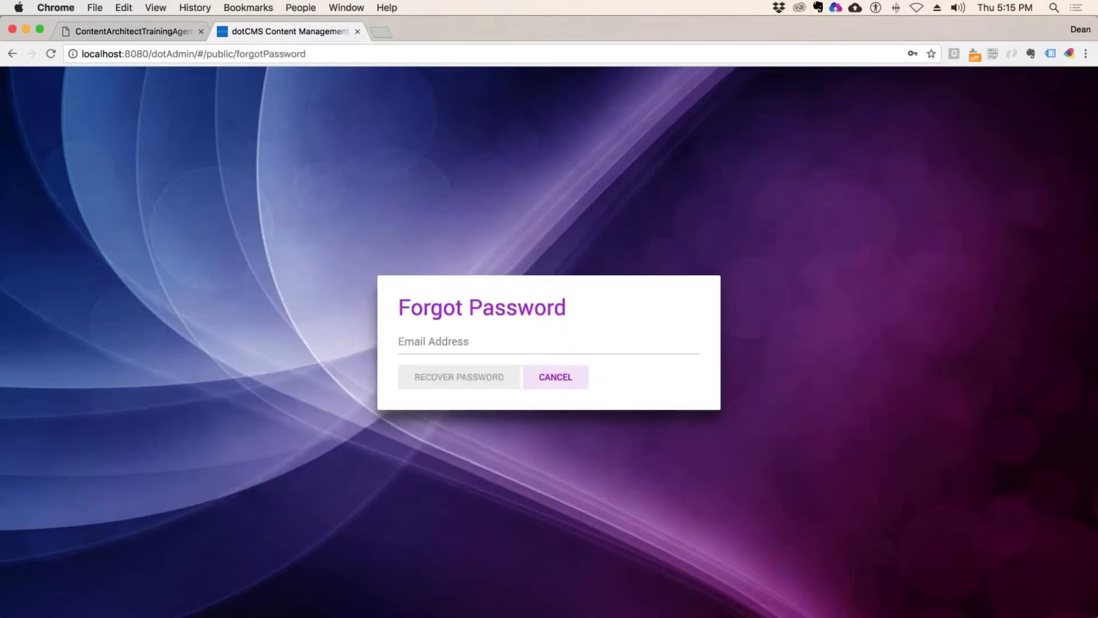
pyautogui.click(12, 53)
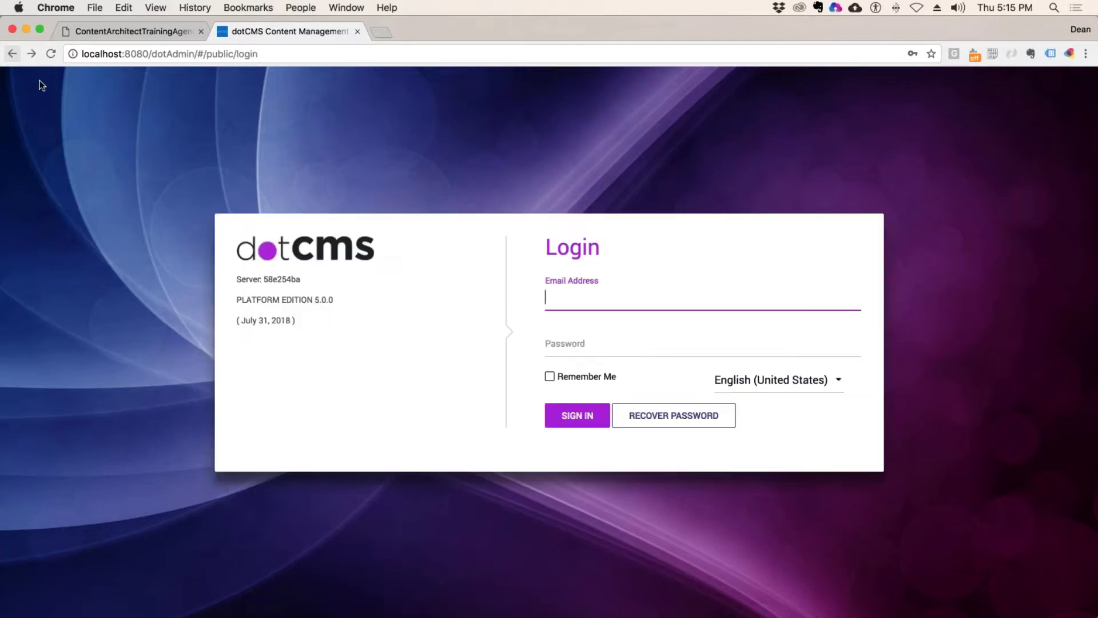
# Step: Re-enter the admin email and password, check Remember Me, sign in and save the password
pyautogui.write('admin@dotc')
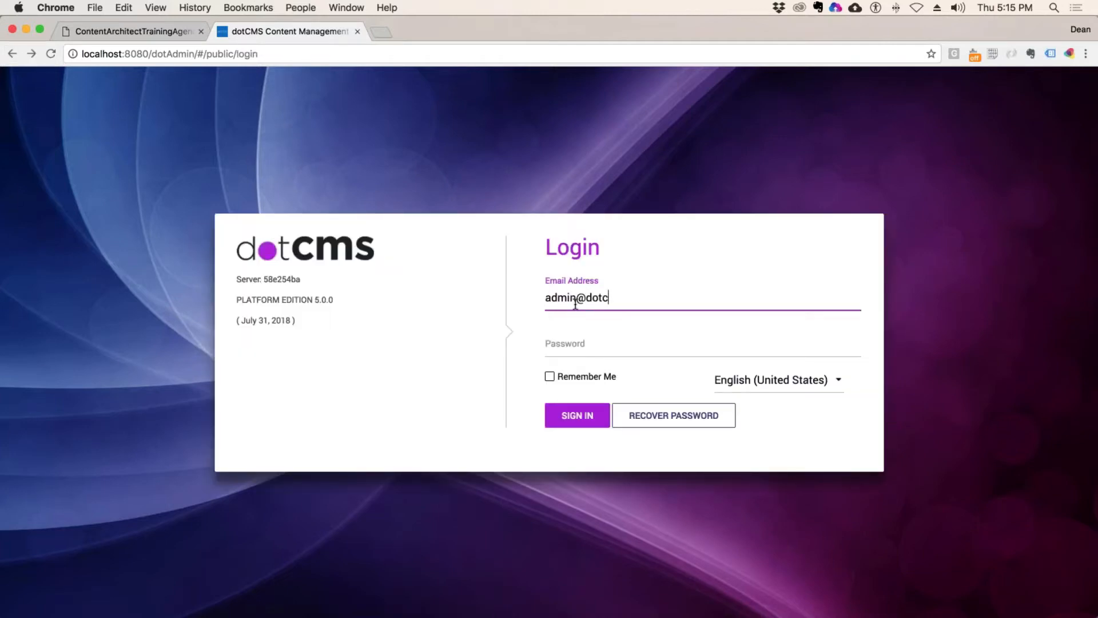
pyautogui.write('ms.vom')
pyautogui.press('BackSpace')
pyautogui.press('BackSpace')
pyautogui.press('BackSpace')
pyautogui.write('com')
pyautogui.click(575, 349)
pyautogui.write('admin')
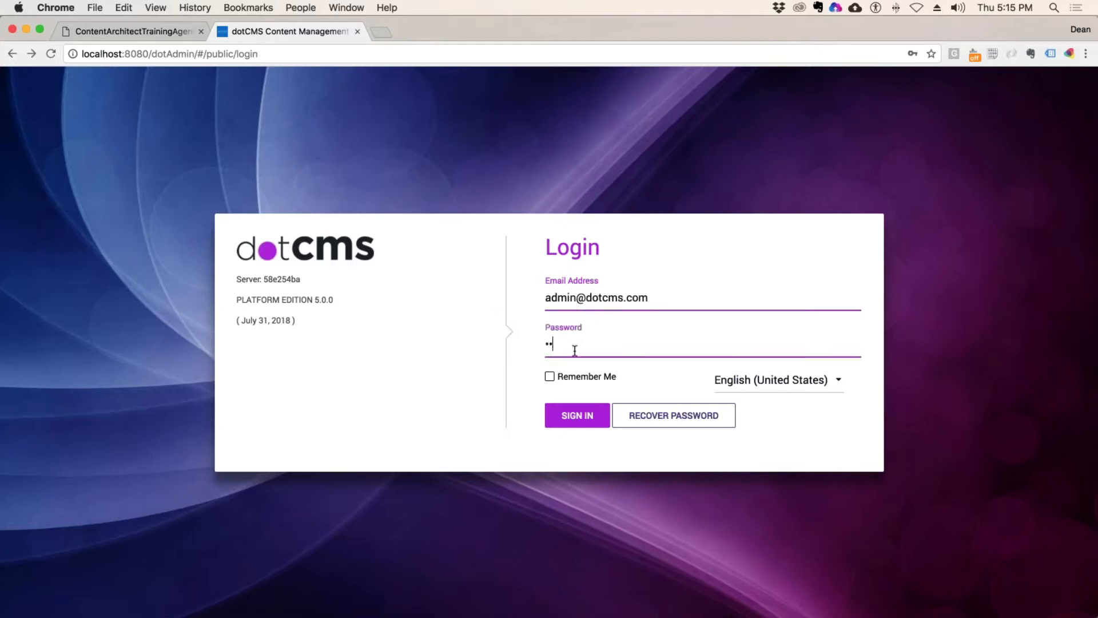
pyautogui.click(549, 377)
pyautogui.press('Return')
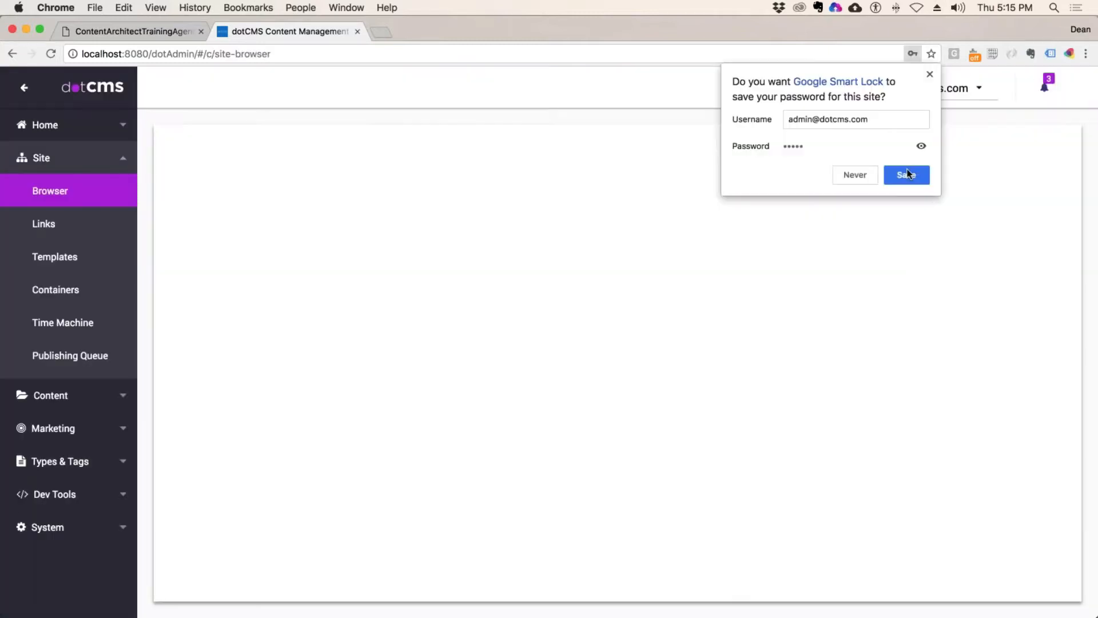
pyautogui.click(908, 174)
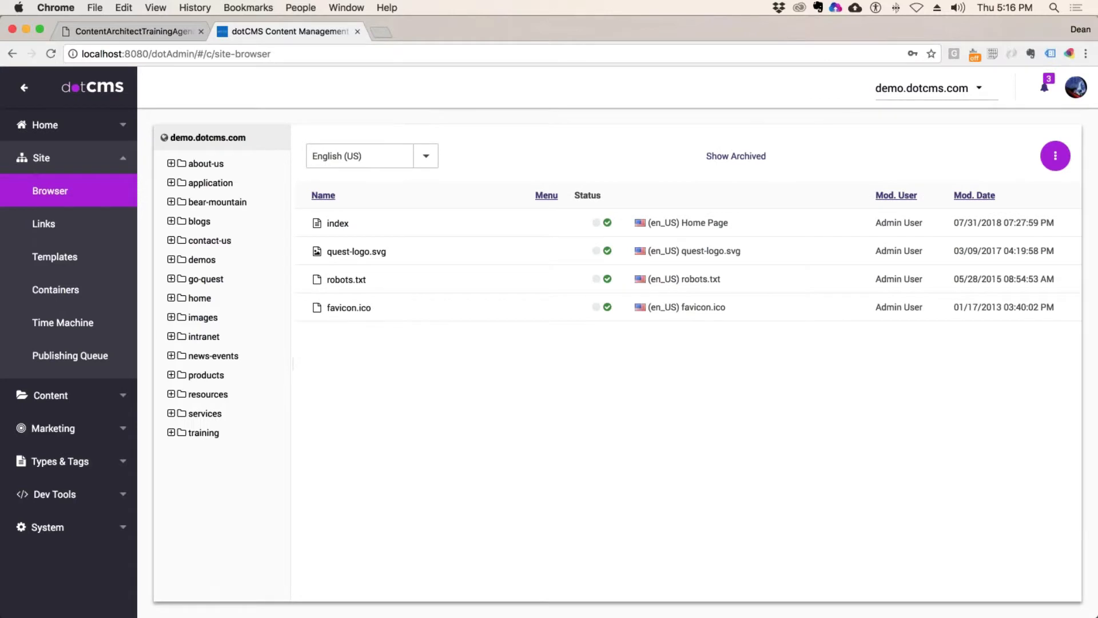
# Step: Create a Human Resources folder inside the training folder
pyautogui.click(204, 433)
pyautogui.click(217, 452)
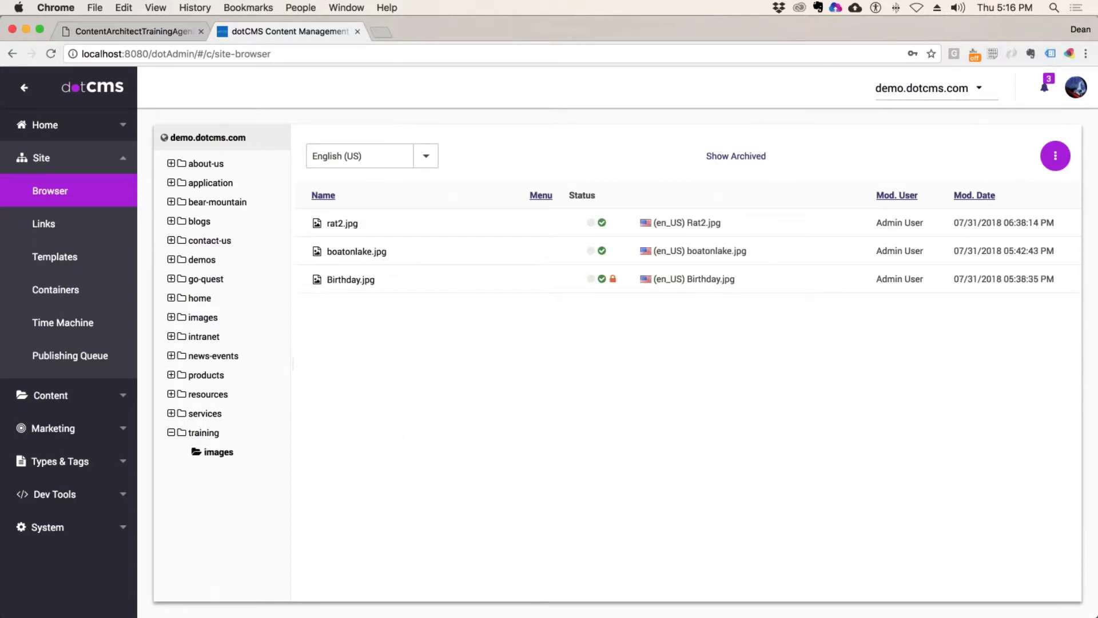
pyautogui.rightClick(220, 437)
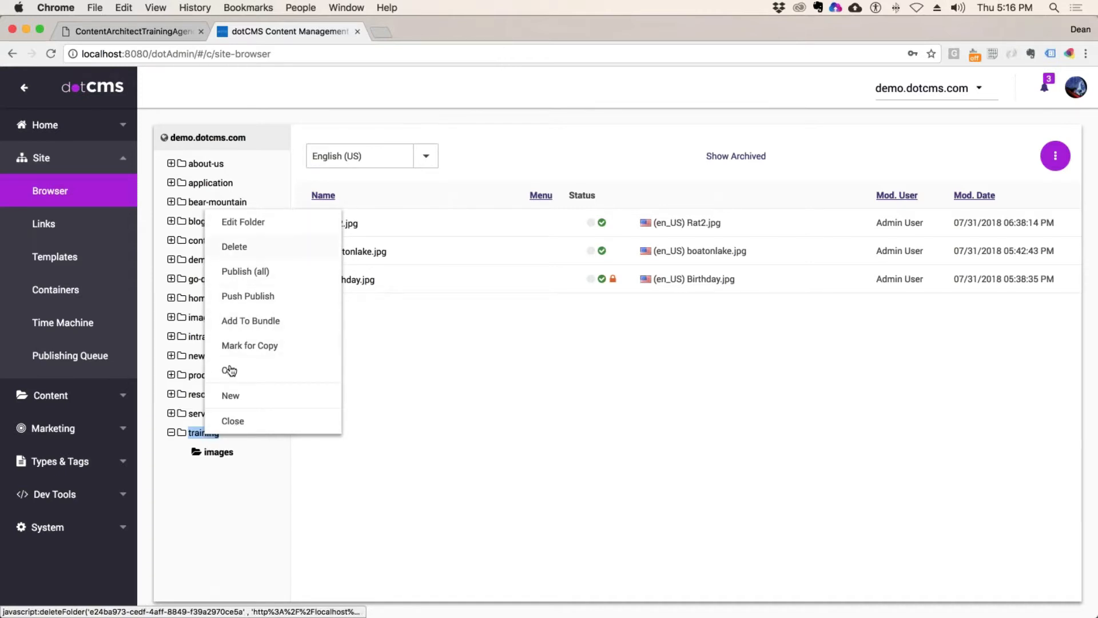
pyautogui.click(231, 396)
pyautogui.click(278, 410)
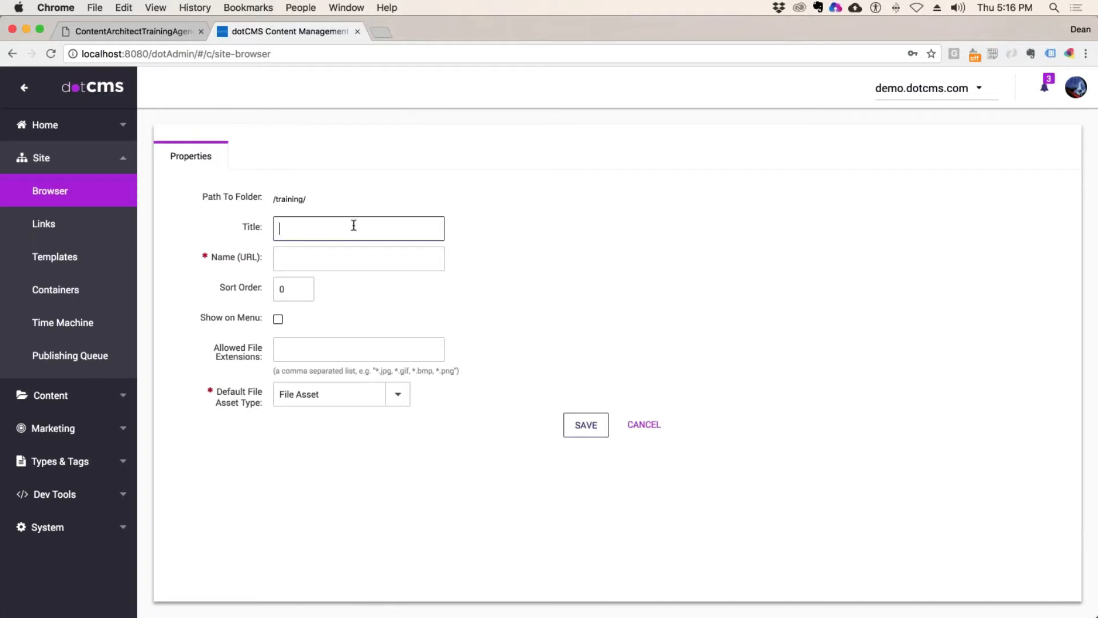
pyautogui.write('Human Resources')
pyautogui.press('Tab')
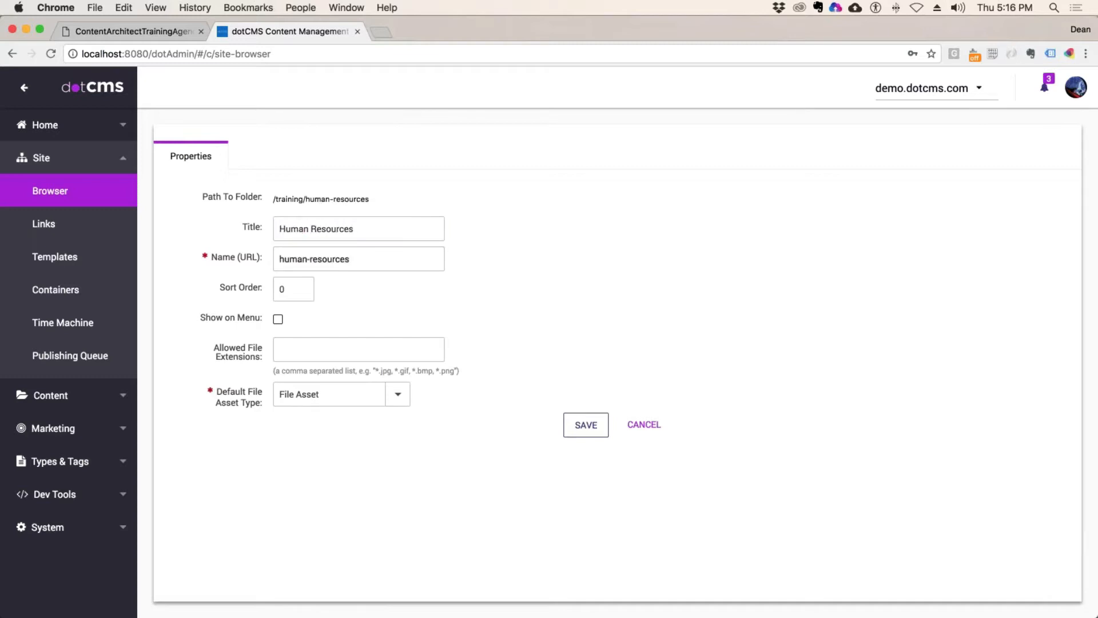
pyautogui.click(588, 431)
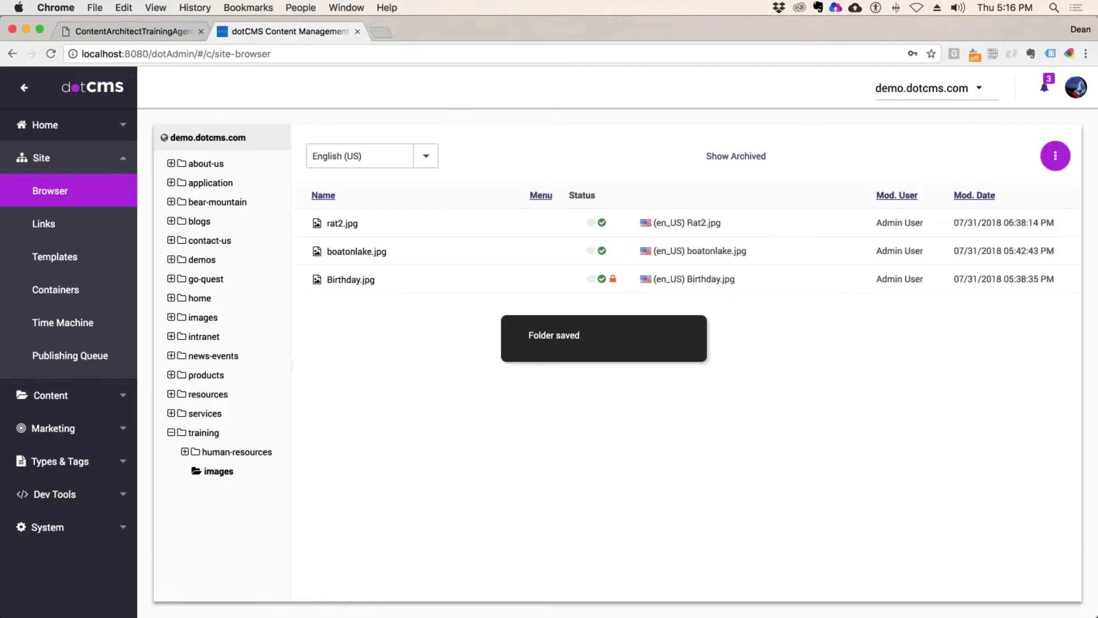
# Step: Add a Support folder inside training
pyautogui.click(204, 432)
pyautogui.rightClick(205, 433)
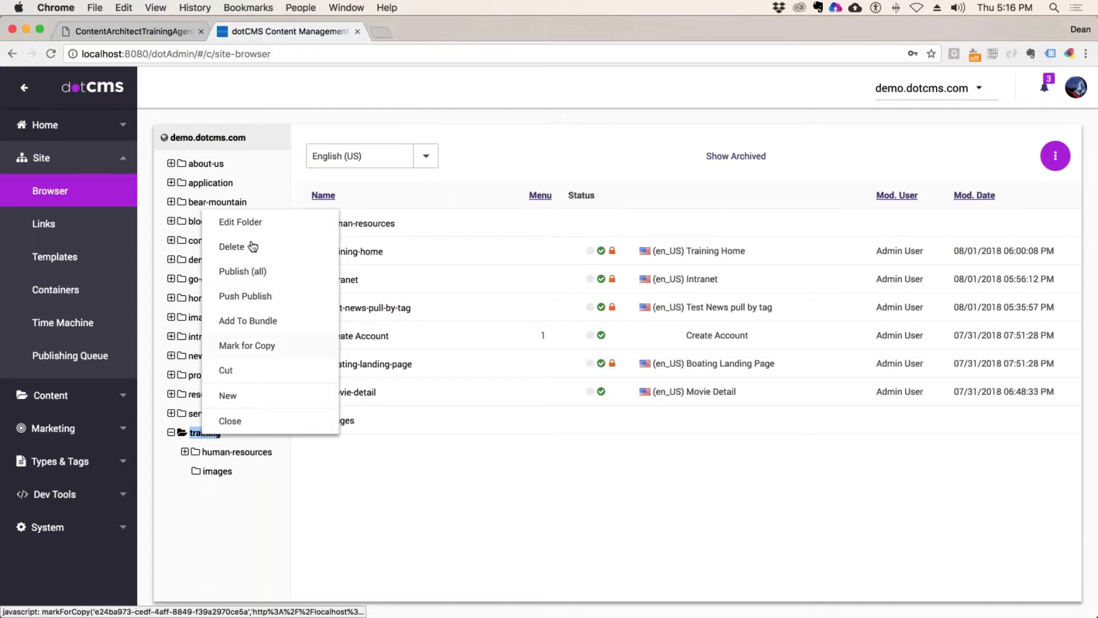
pyautogui.moveTo(228, 395)
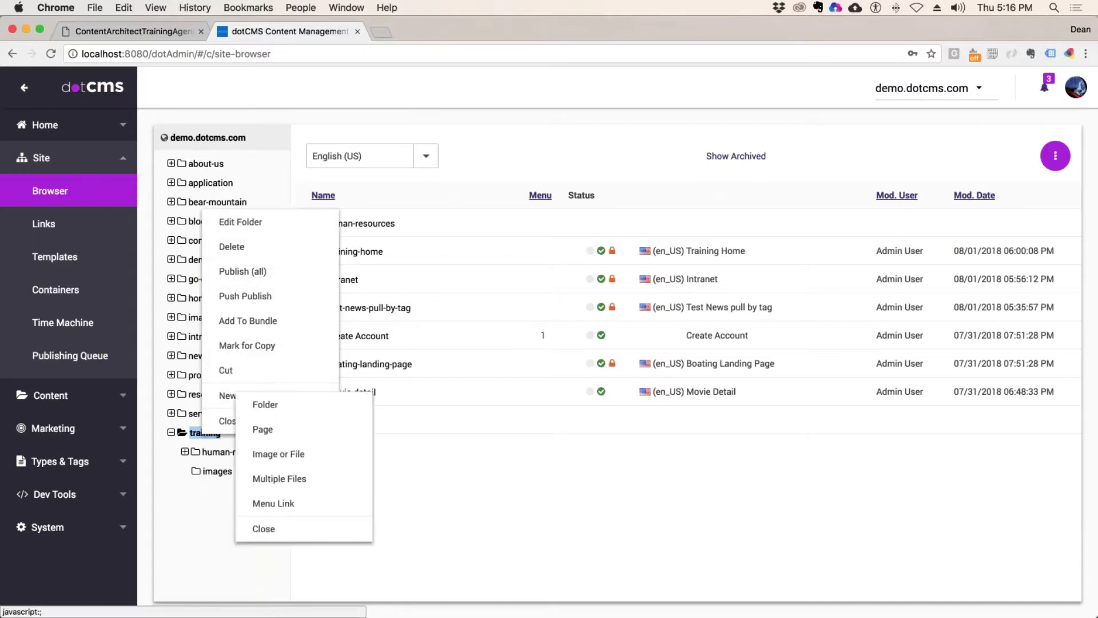
pyautogui.click(299, 407)
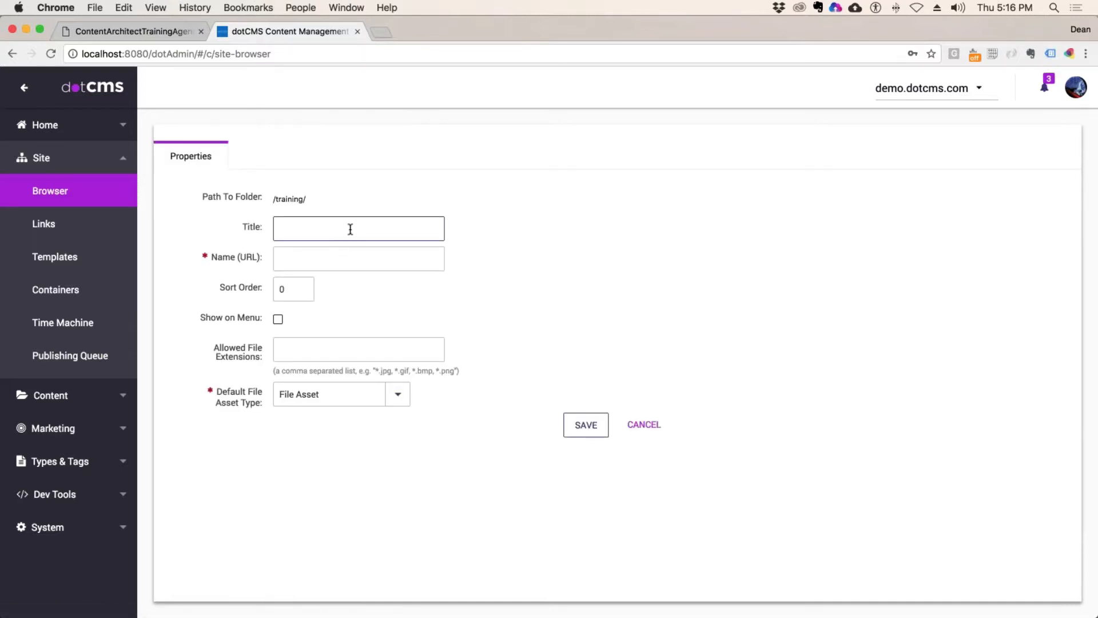
pyautogui.write('Support')
pyautogui.click(585, 425)
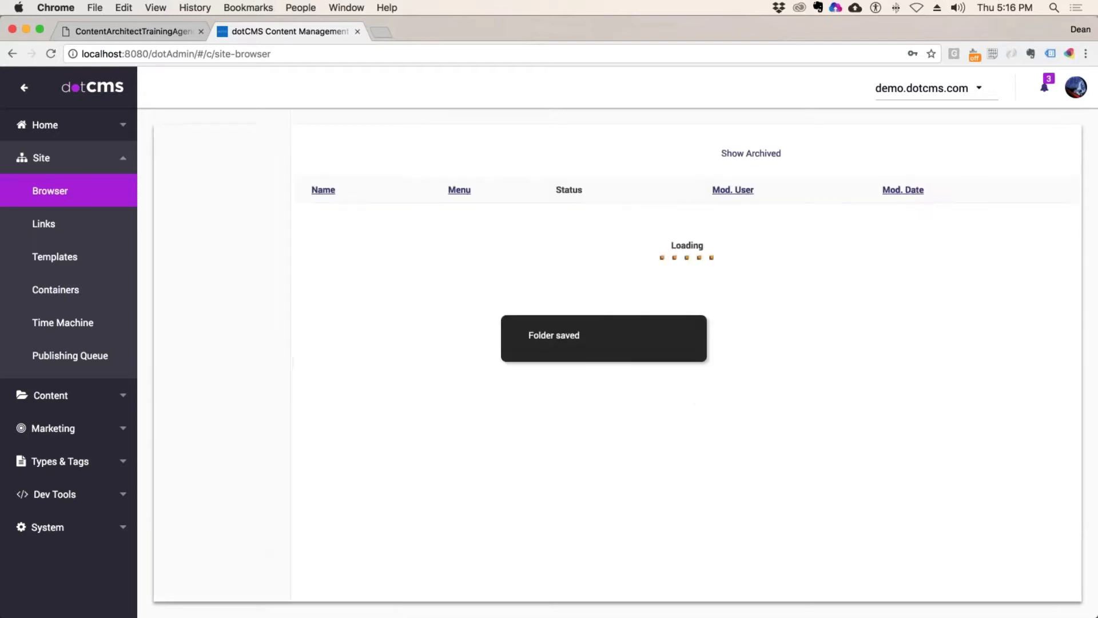
# Step: Add a Development folder inside training
pyautogui.rightClick(198, 433)
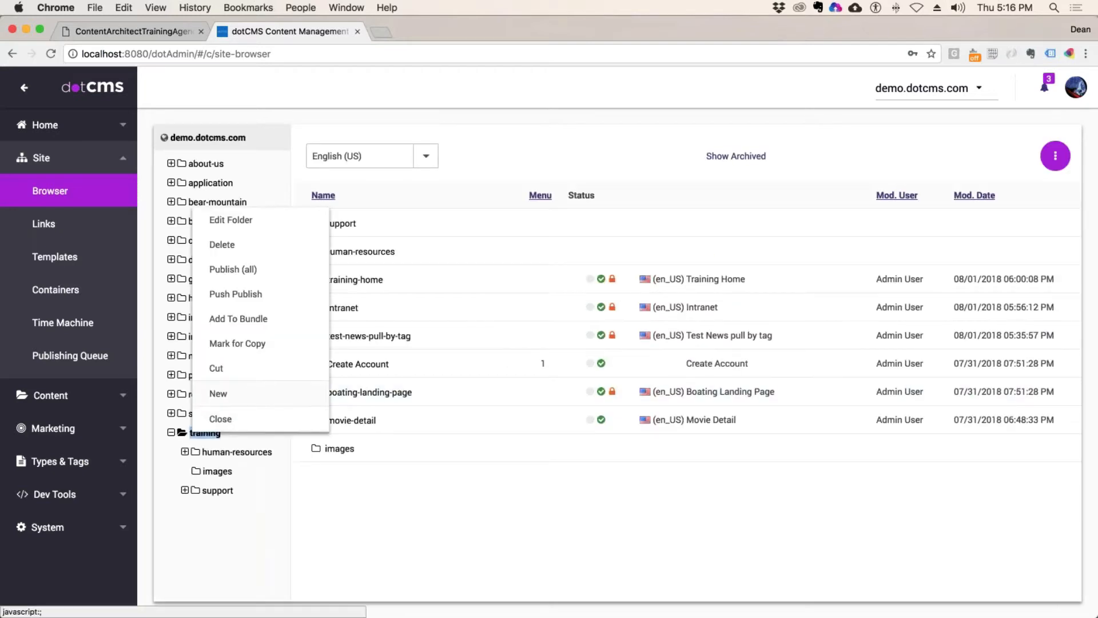
pyautogui.moveTo(245, 403)
pyautogui.click(288, 413)
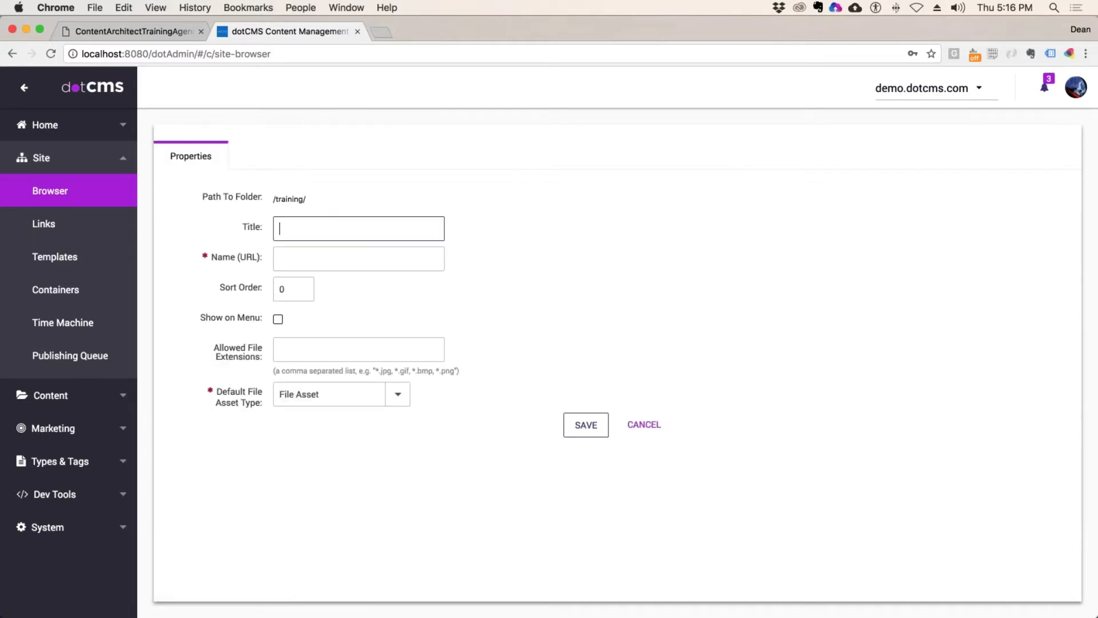
pyautogui.write('Deme')
pyautogui.press('BackSpace')
pyautogui.write('velopment')
pyautogui.press('Return')
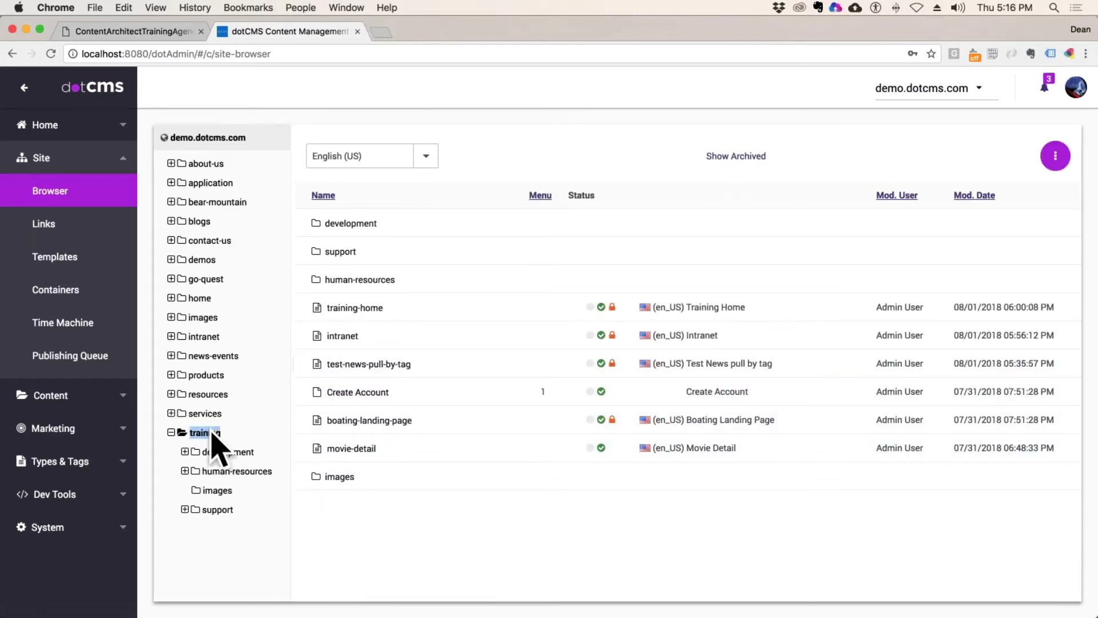
# Step: Retitle the training folder 'Departments' so its URL name becomes departments, and save
pyautogui.rightClick(205, 433)
pyautogui.click(269, 234)
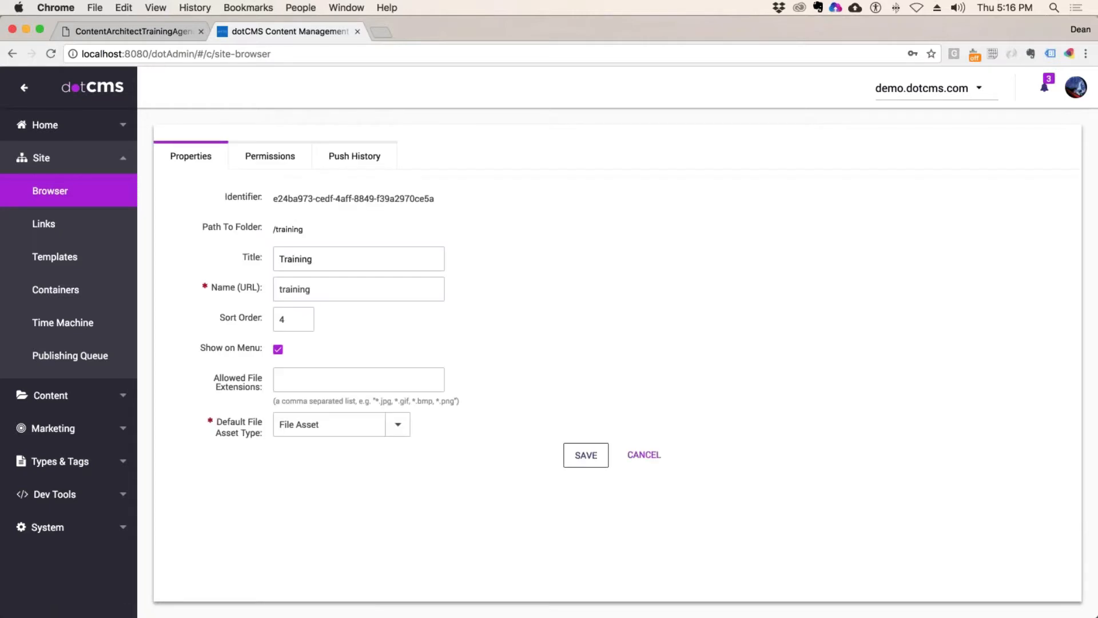
pyautogui.moveTo(293, 259); pyautogui.dragTo(312, 259)
pyautogui.press('super+a')
pyautogui.write('D')
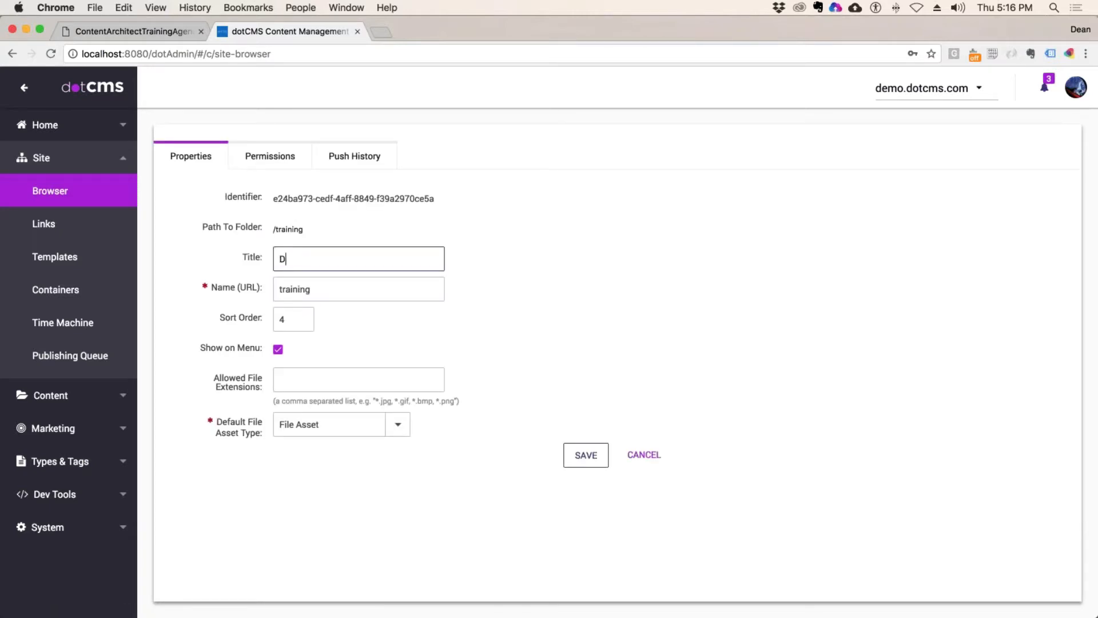
pyautogui.write('epartments')
pyautogui.press('Tab')
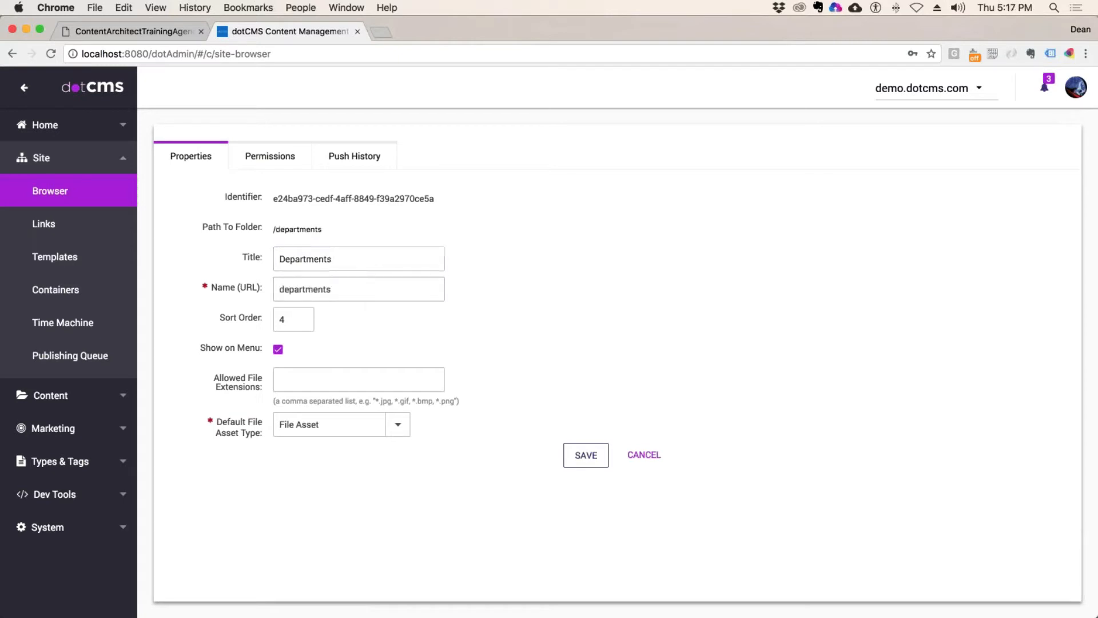
pyautogui.press('Return')
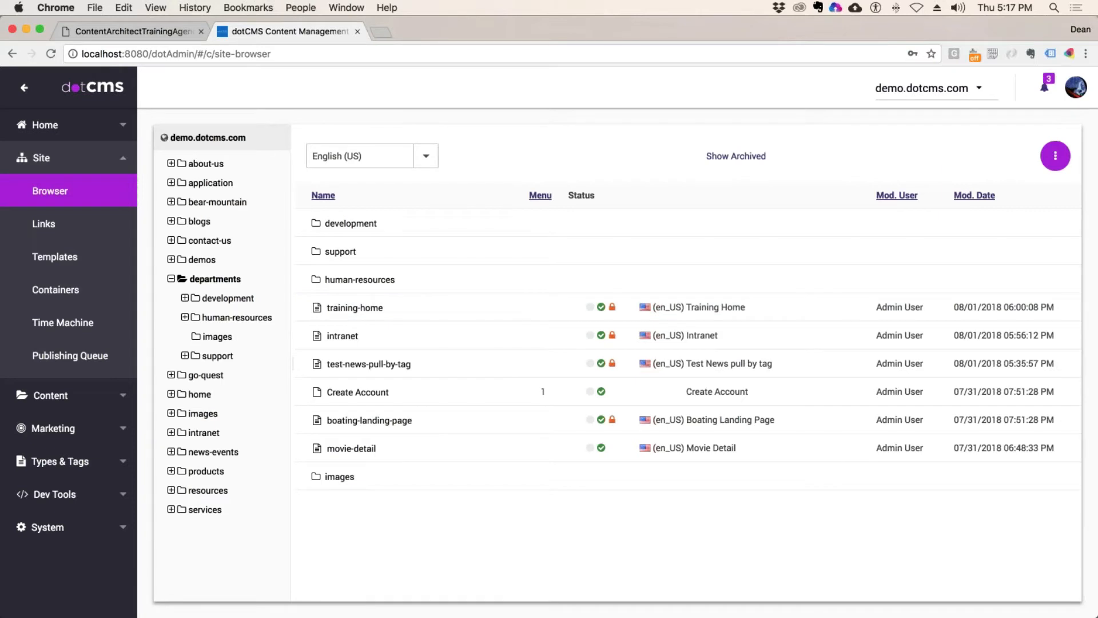
# Step: Browse development, images and departments, then reopen the empty development folder's actions menu
pyautogui.click(230, 298)
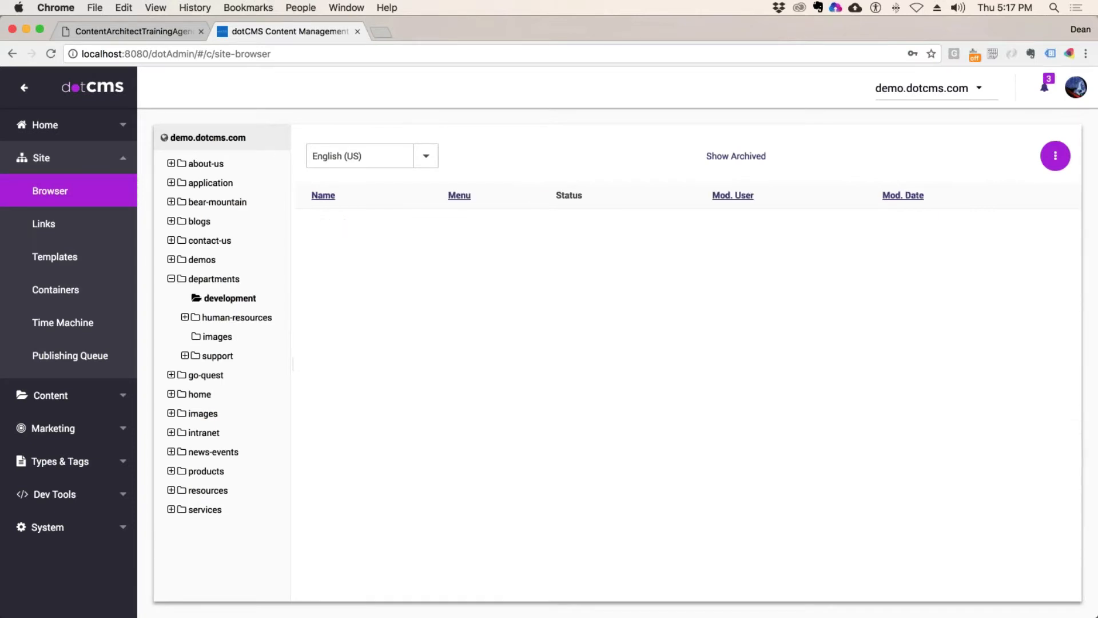
pyautogui.click(217, 337)
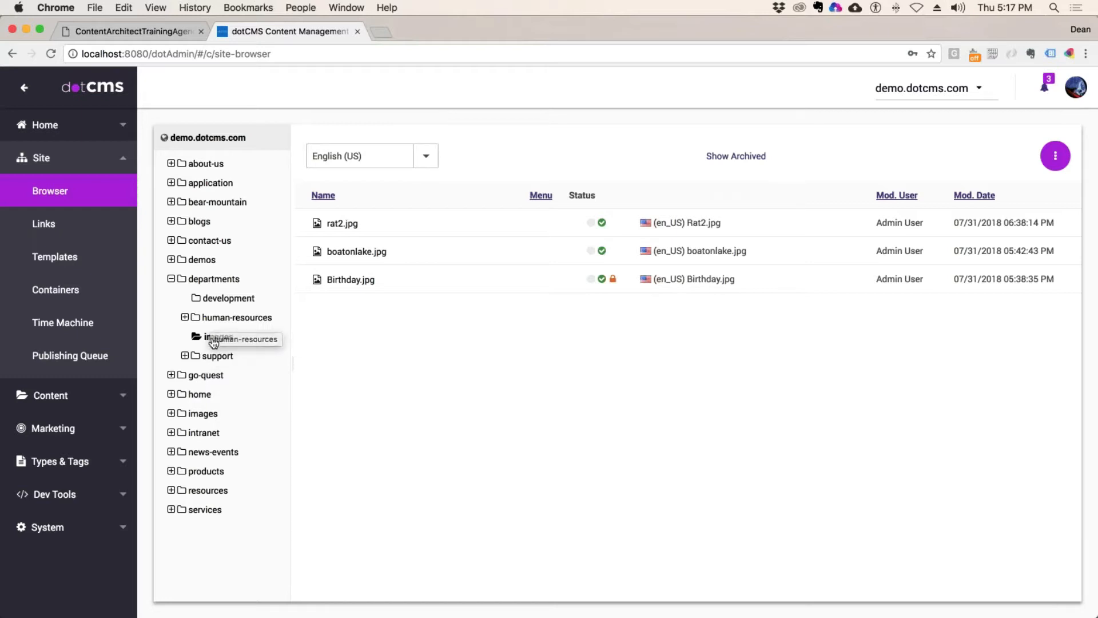
pyautogui.click(214, 279)
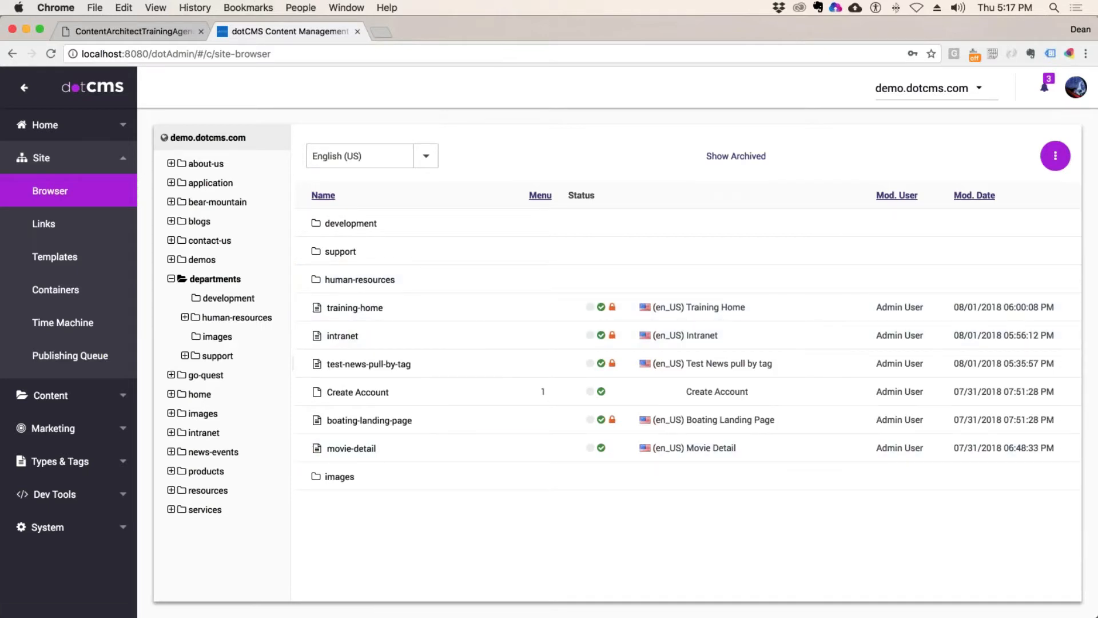
pyautogui.click(273, 298)
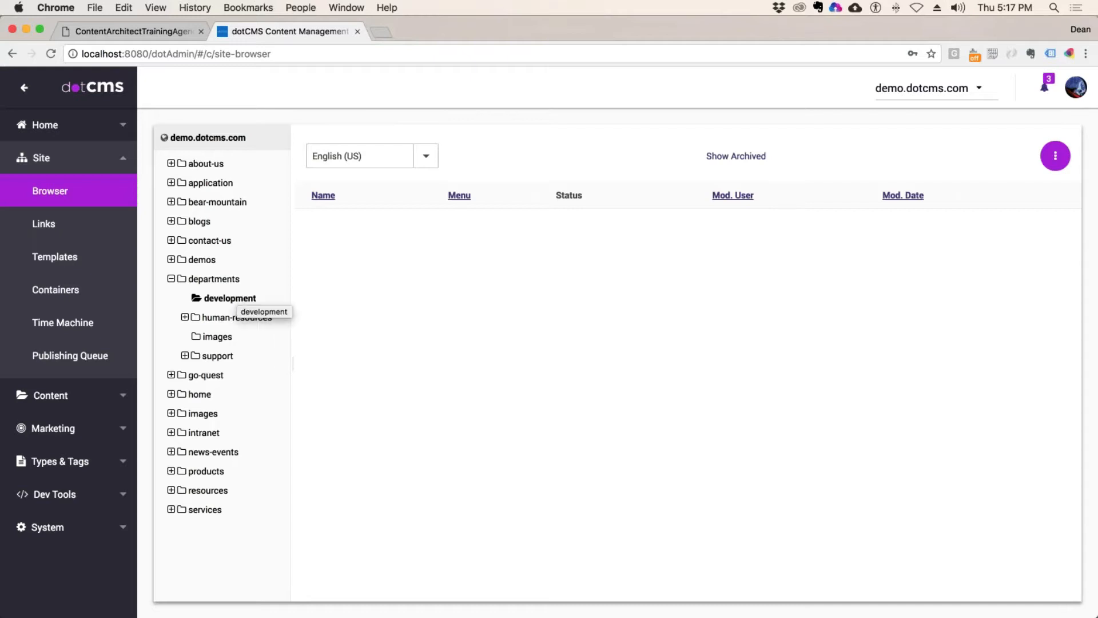
pyautogui.rightClick(238, 297)
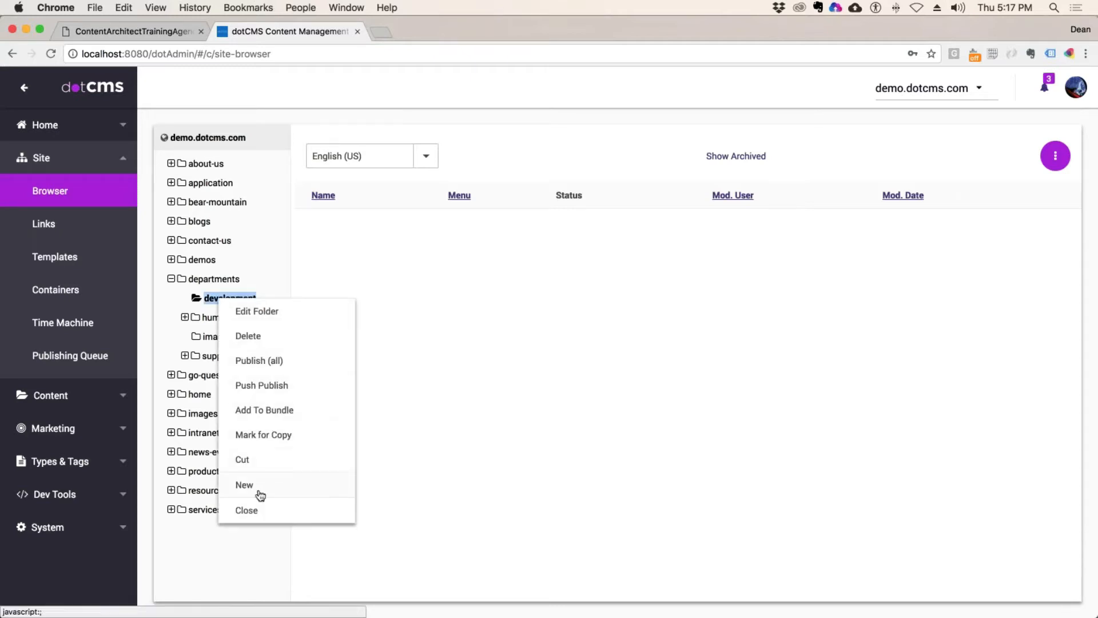
# Step: Start a new Page Asset in development titled 'Development Home' with URL index
pyautogui.moveTo(257, 491)
pyautogui.click(302, 378)
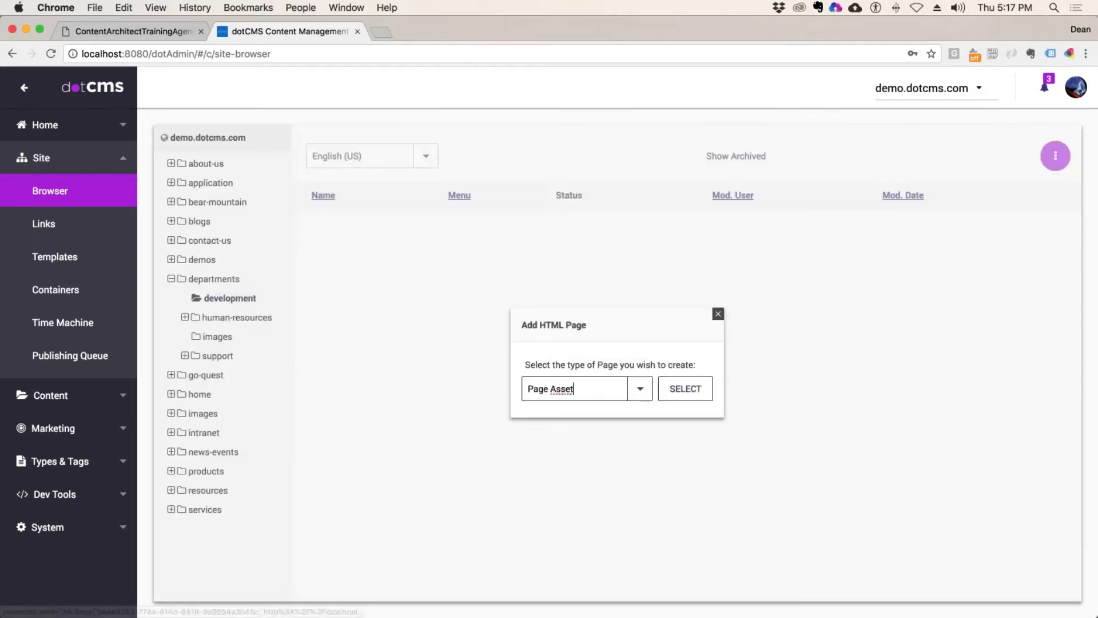
pyautogui.click(698, 391)
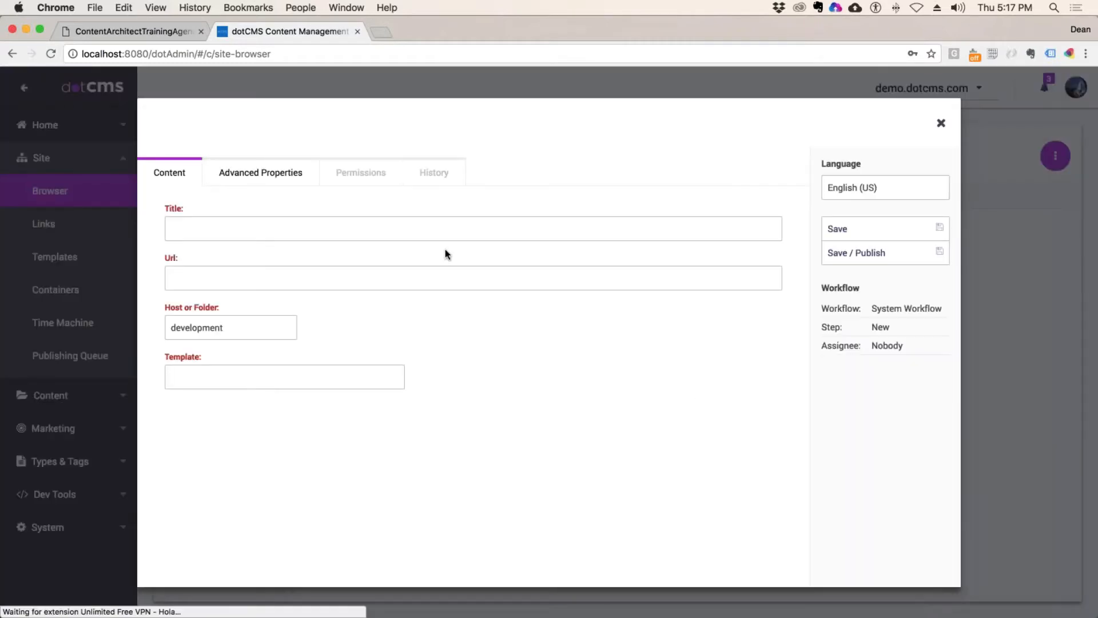
pyautogui.click(303, 232)
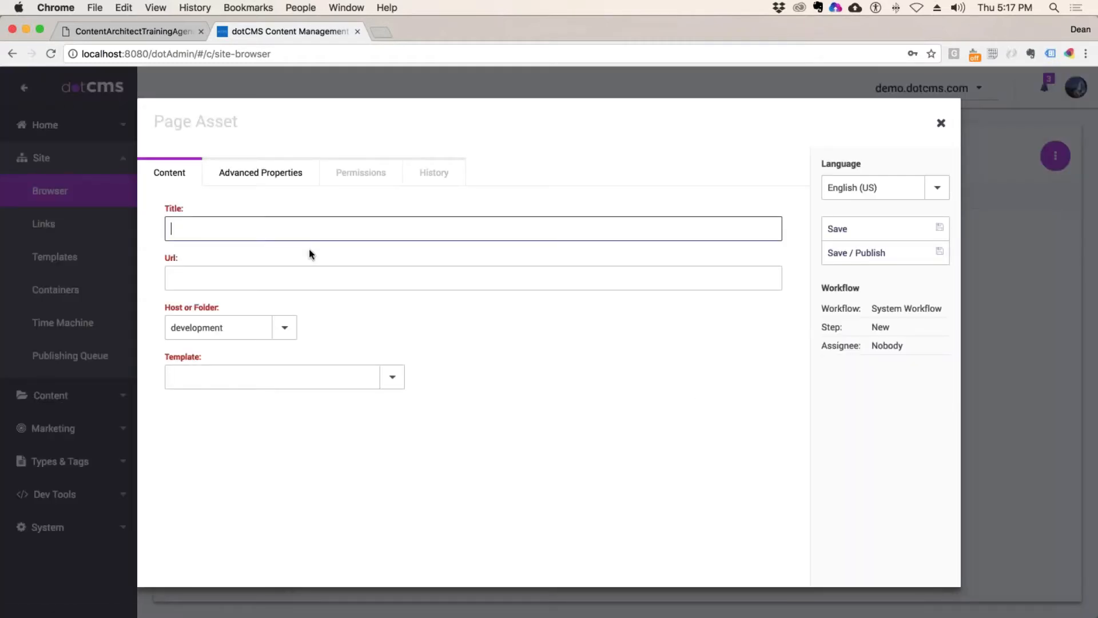
pyautogui.write('Develo')
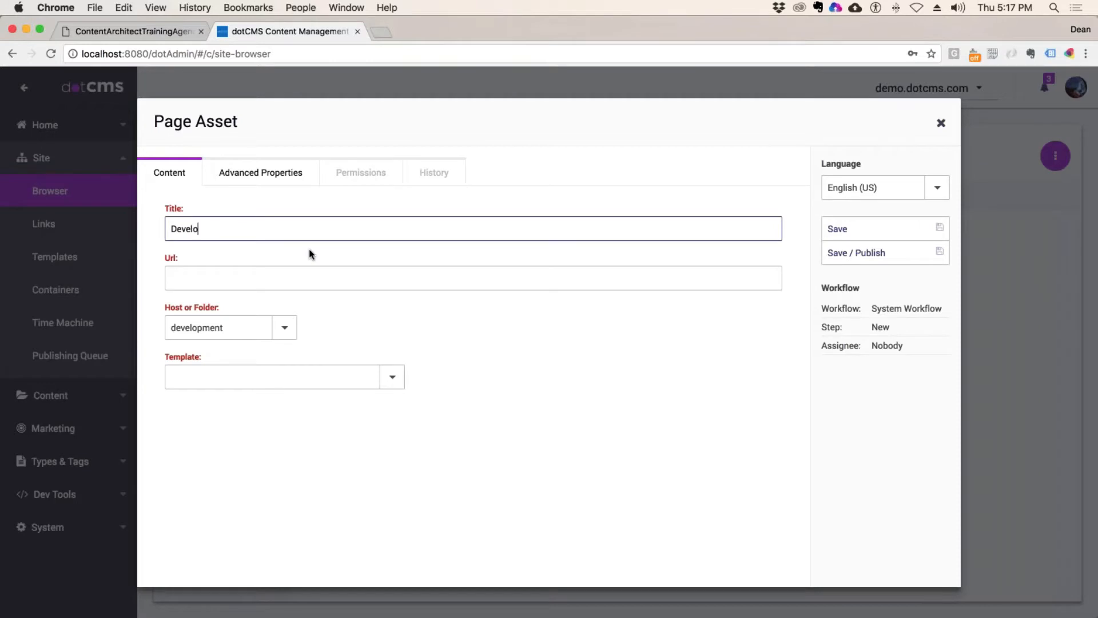
pyautogui.write('pment Home')
pyautogui.press('Tab')
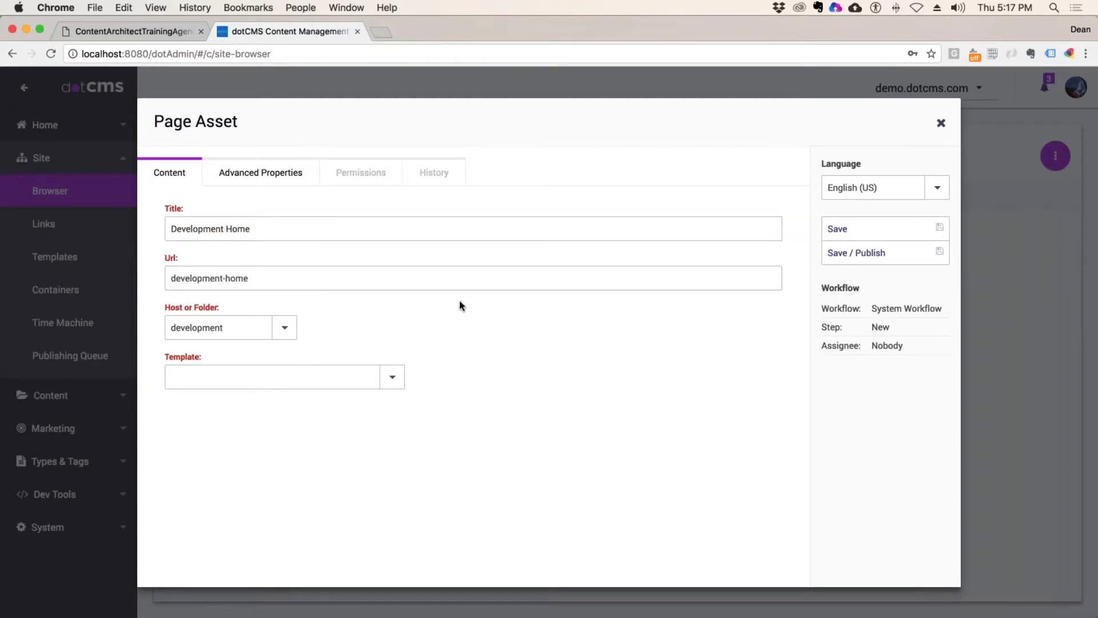
pyautogui.click(263, 278)
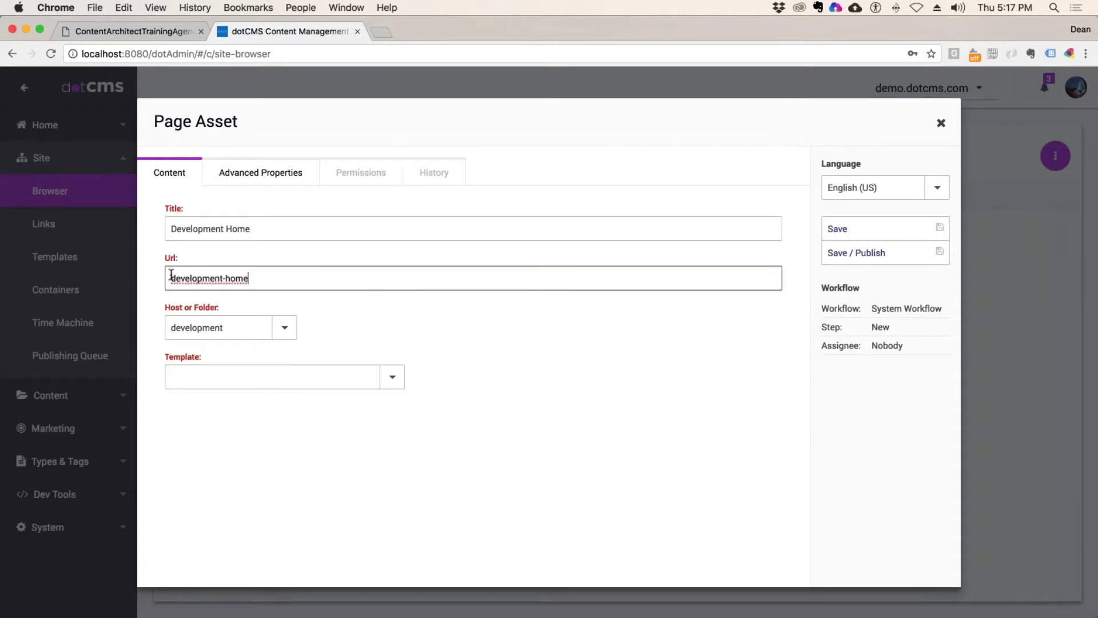
pyautogui.press('super+a')
pyautogui.press('BackSpace')
pyautogui.write('index')
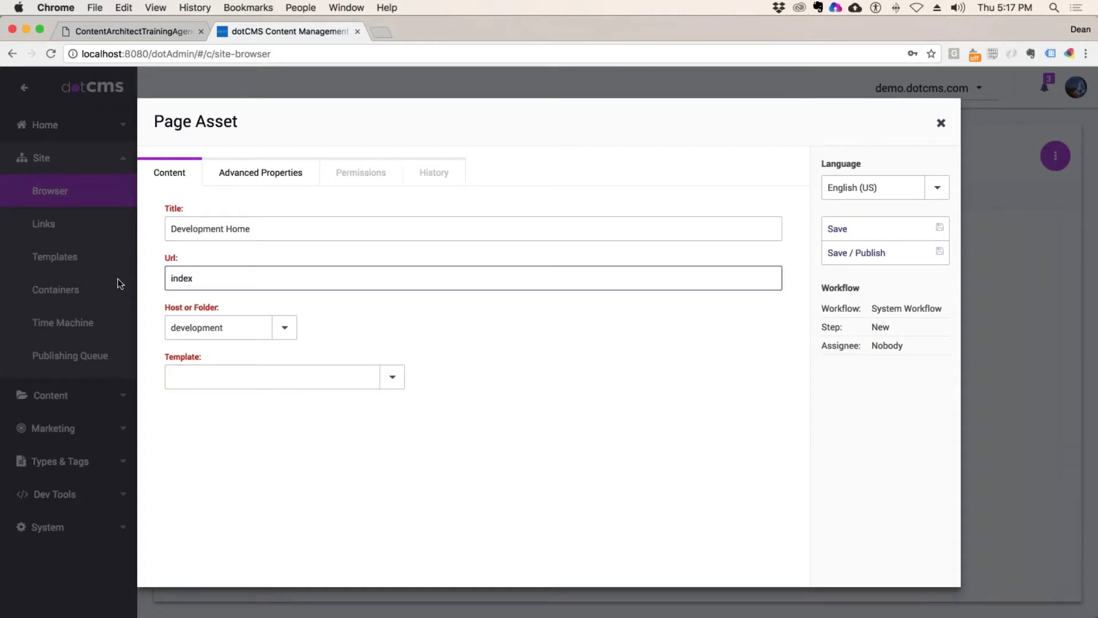
# Step: Apply the Quest - 2 Column (w/ Side Nav) template and Save / Publish the page
pyautogui.click(238, 380)
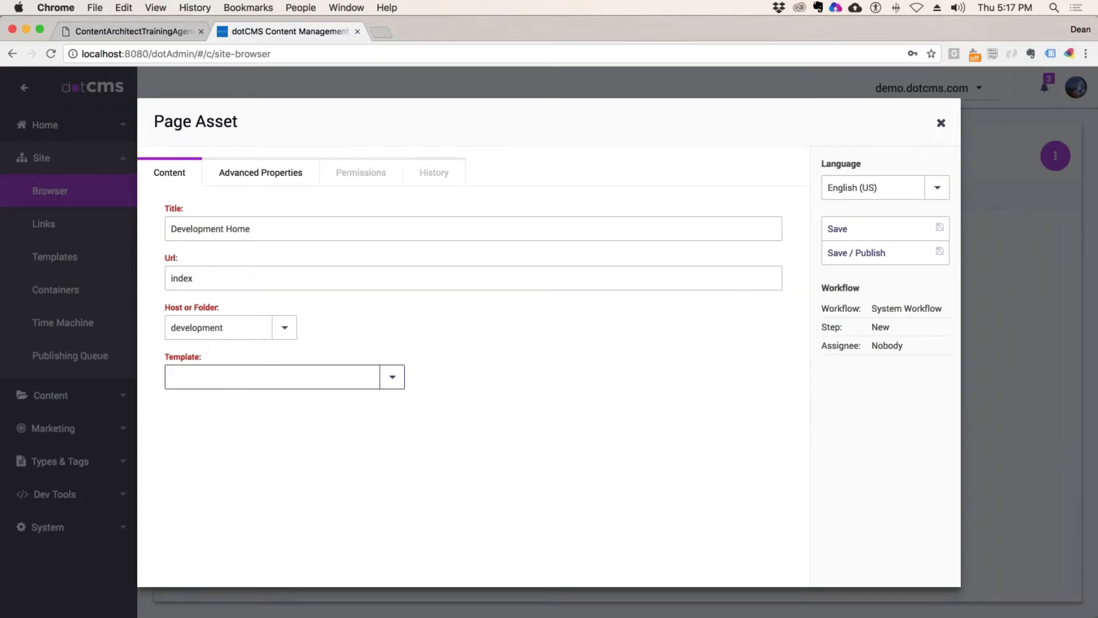
pyautogui.click(395, 375)
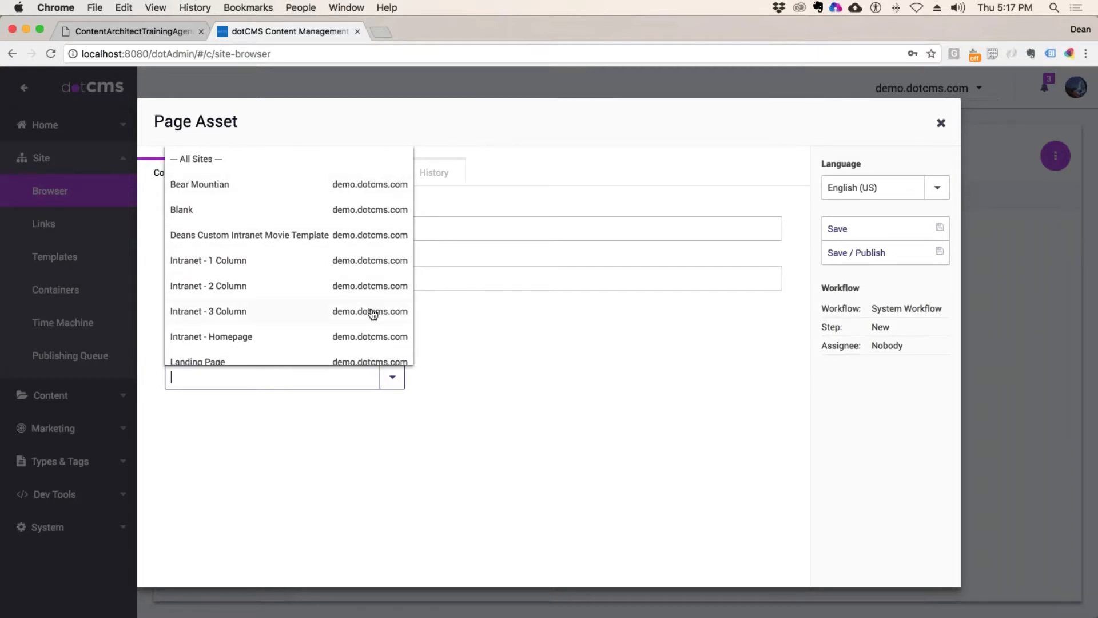
pyautogui.scroll(-5, 368, 311)
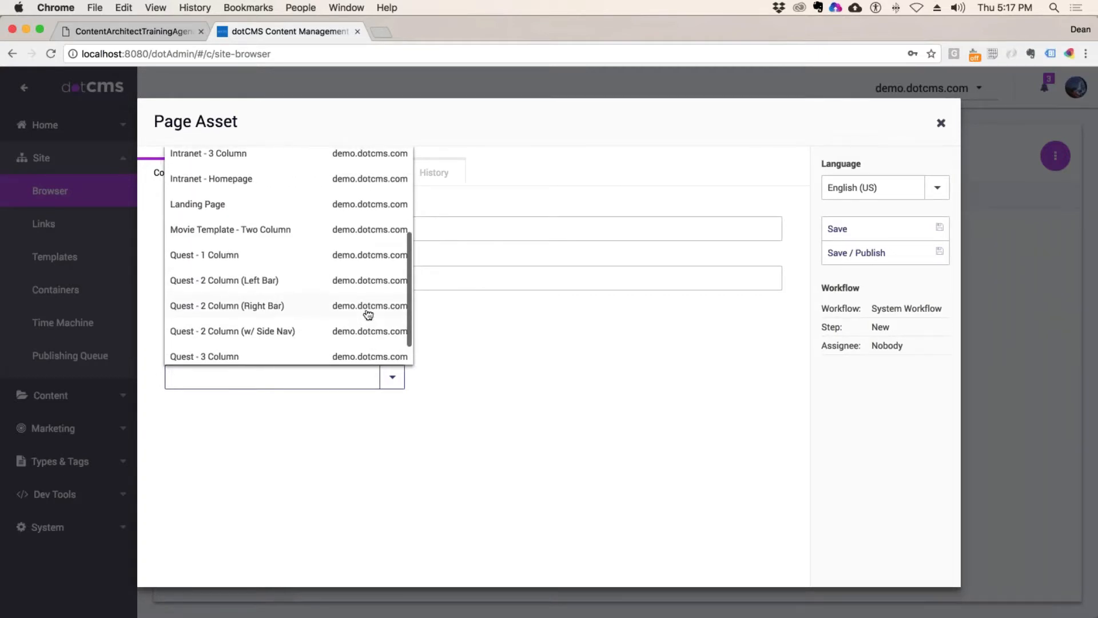
pyautogui.scroll(-1, 245, 333)
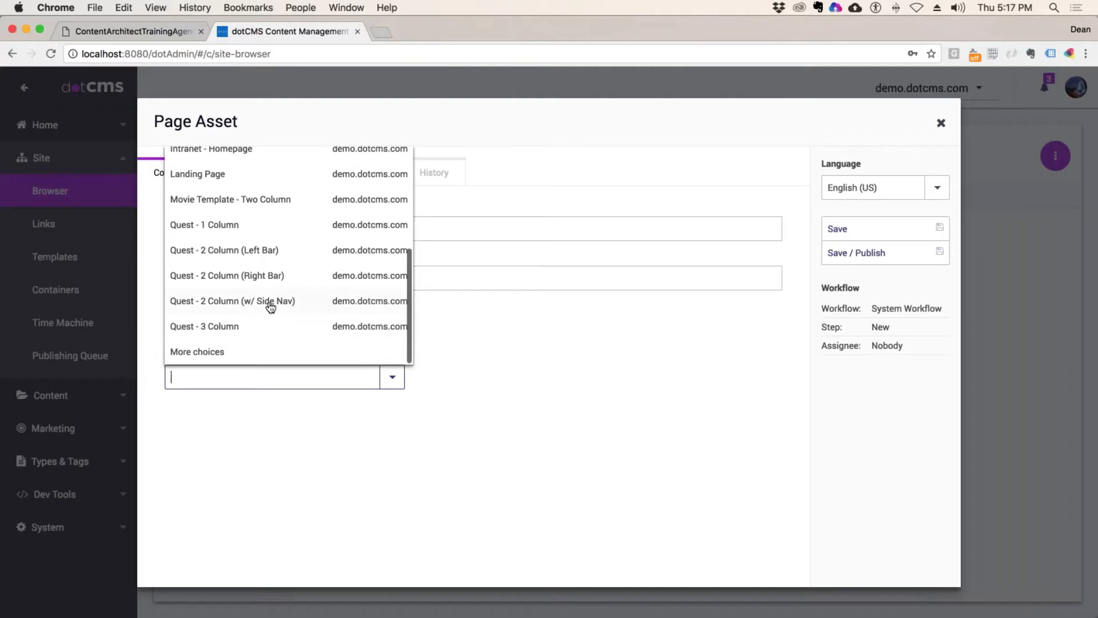
pyautogui.click(277, 301)
pyautogui.click(856, 252)
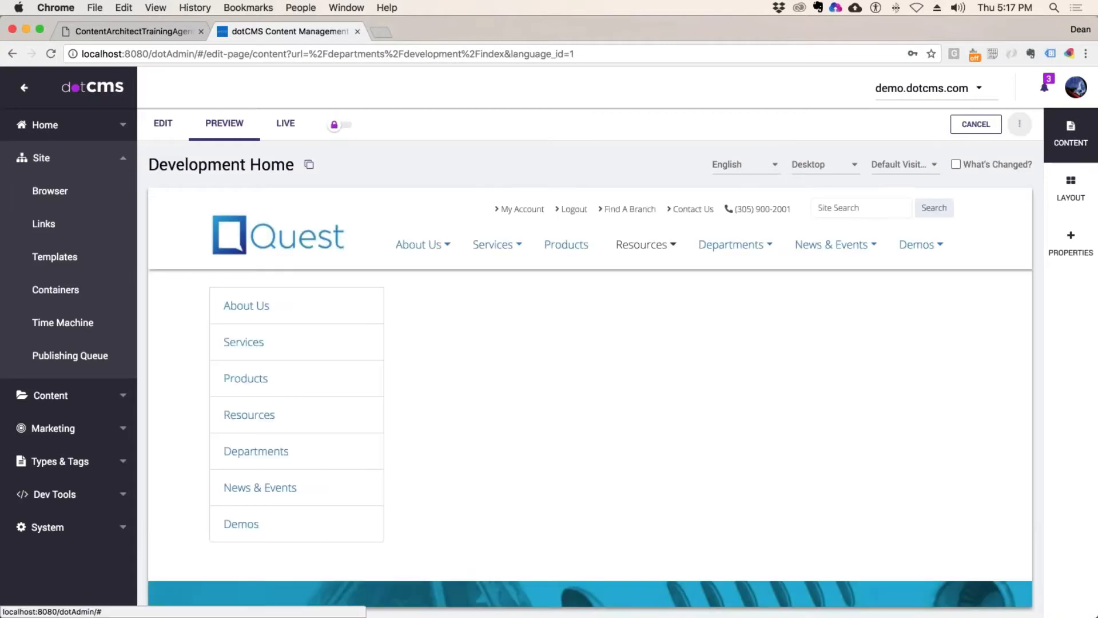
pyautogui.click(977, 124)
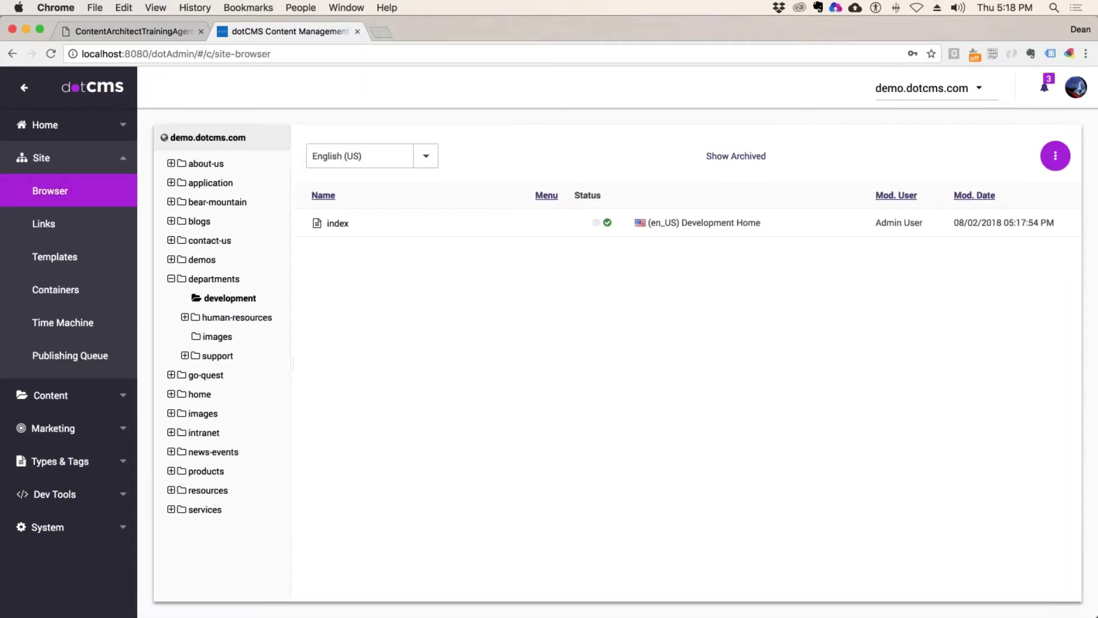
# Step: Start adding an image or file to development, then dismiss the prompt
pyautogui.doubleClick(232, 299)
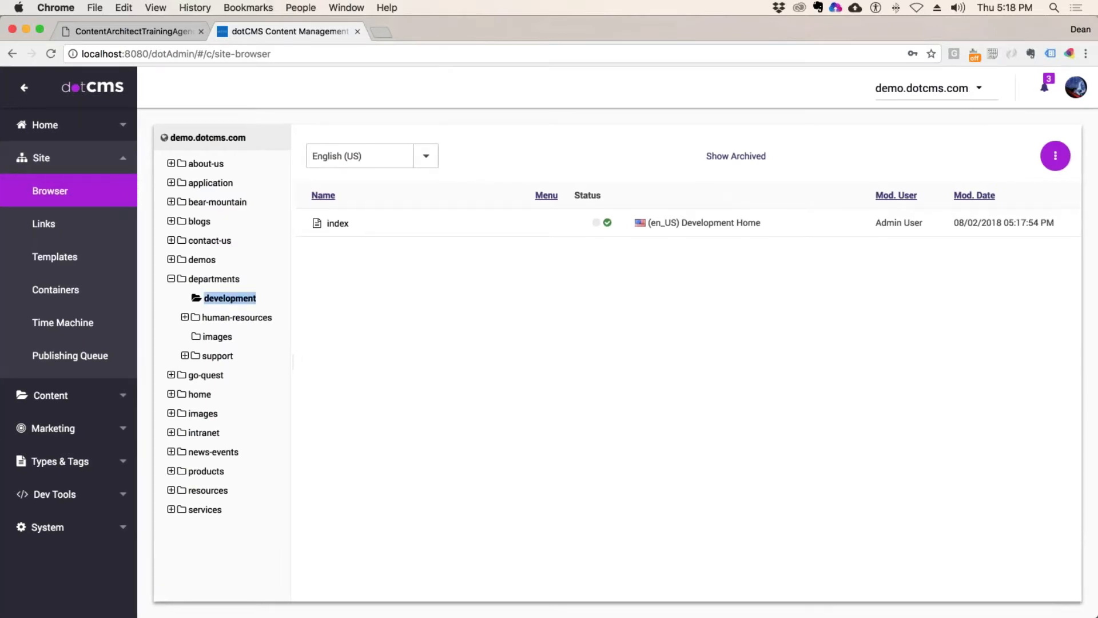
pyautogui.rightClick(232, 298)
pyautogui.moveTo(255, 485)
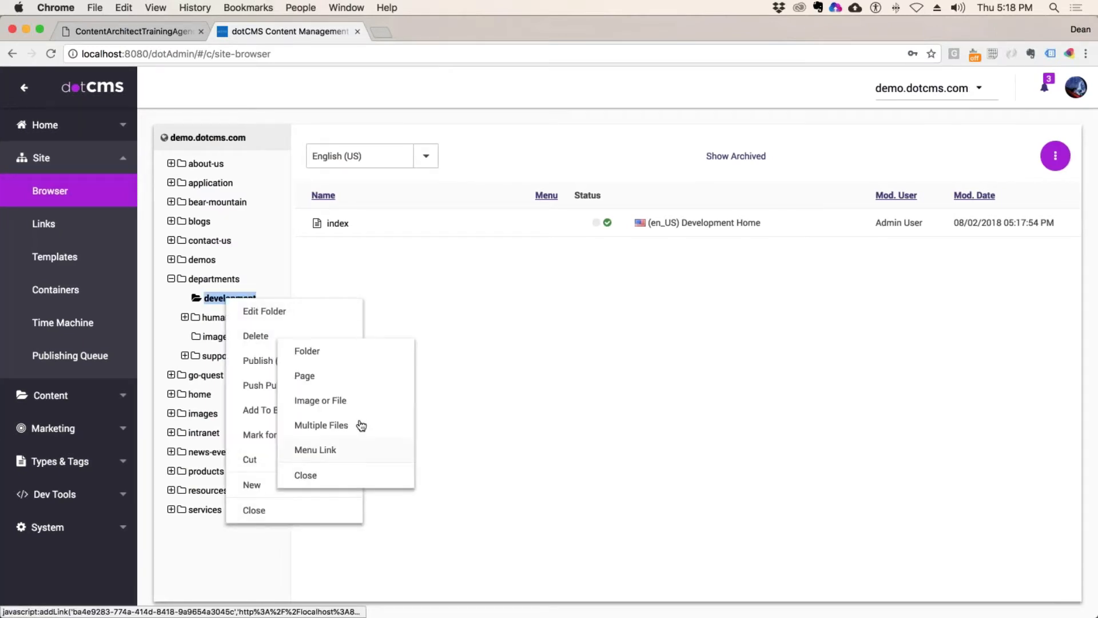
pyautogui.click(333, 401)
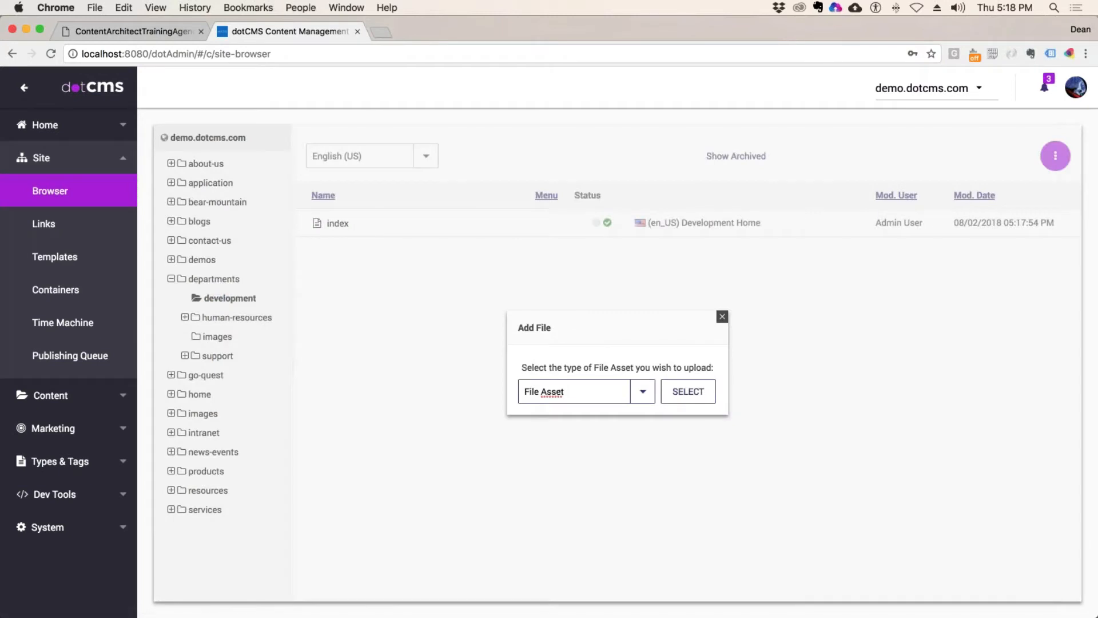
pyautogui.click(689, 391)
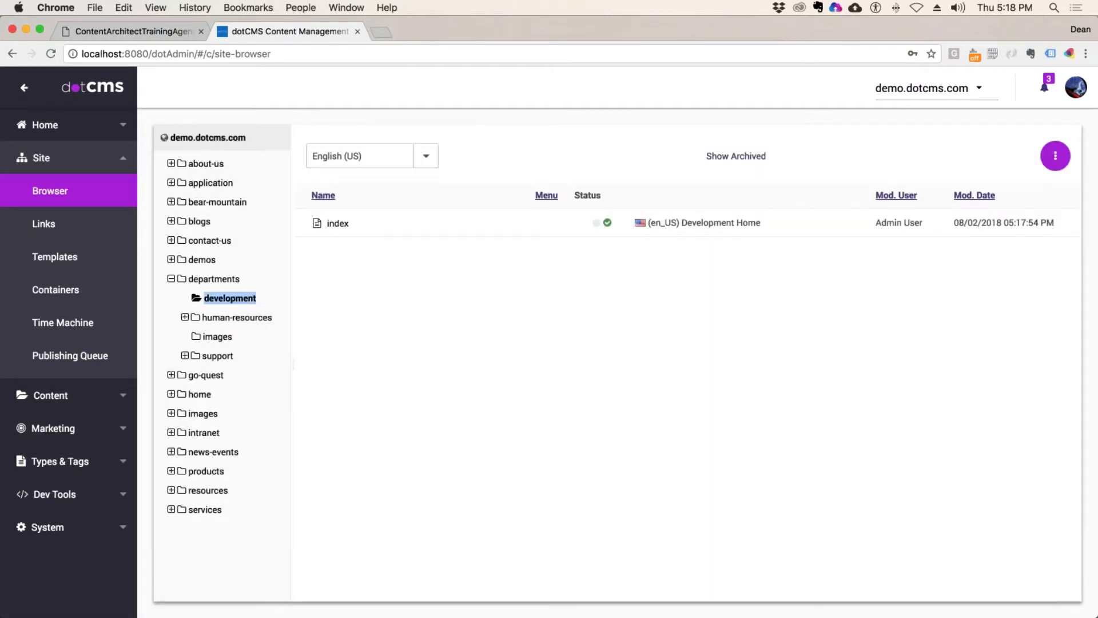
# Step: Create a subfolder titled 'images' inside development
pyautogui.rightClick(220, 298)
pyautogui.moveTo(244, 483)
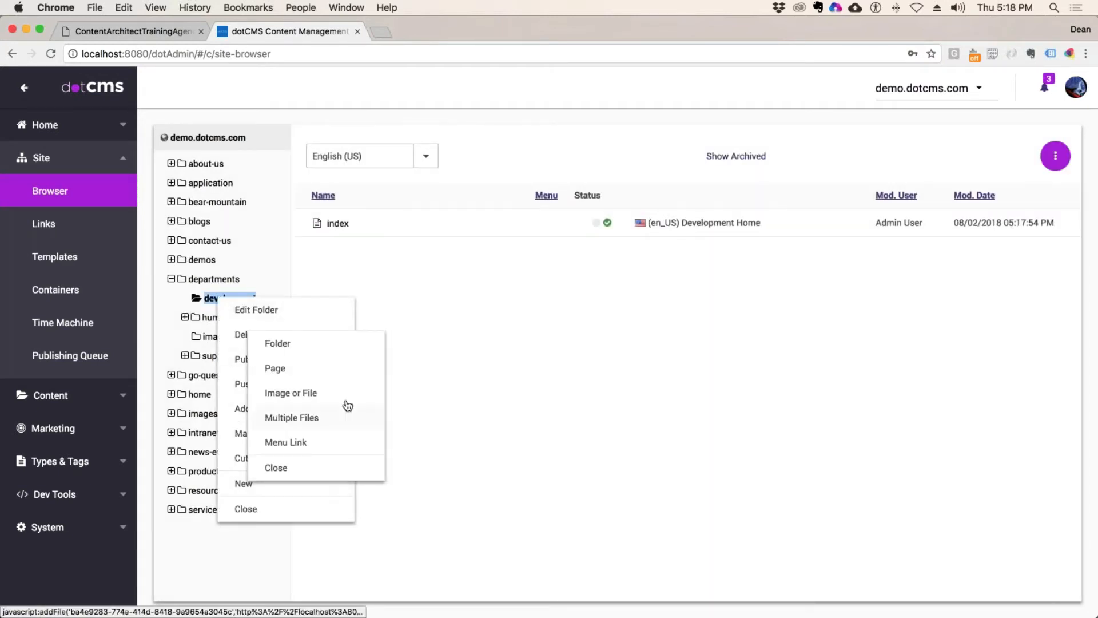
pyautogui.click(282, 349)
pyautogui.click(368, 229)
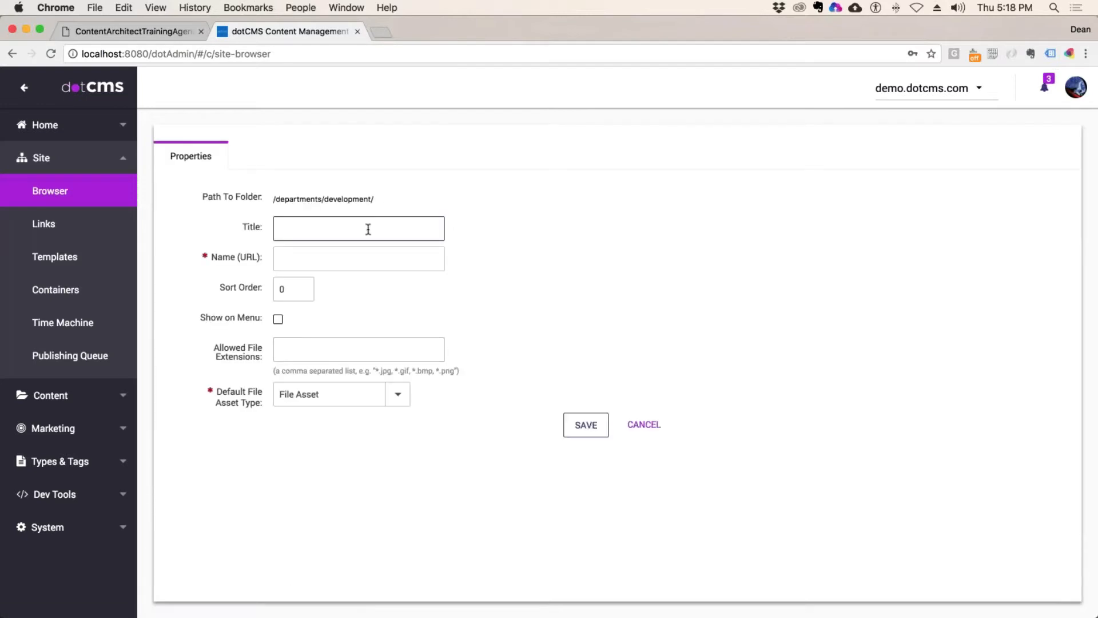
pyautogui.write('imae')
pyautogui.press('BackSpace')
pyautogui.write('ges')
pyautogui.click(600, 426)
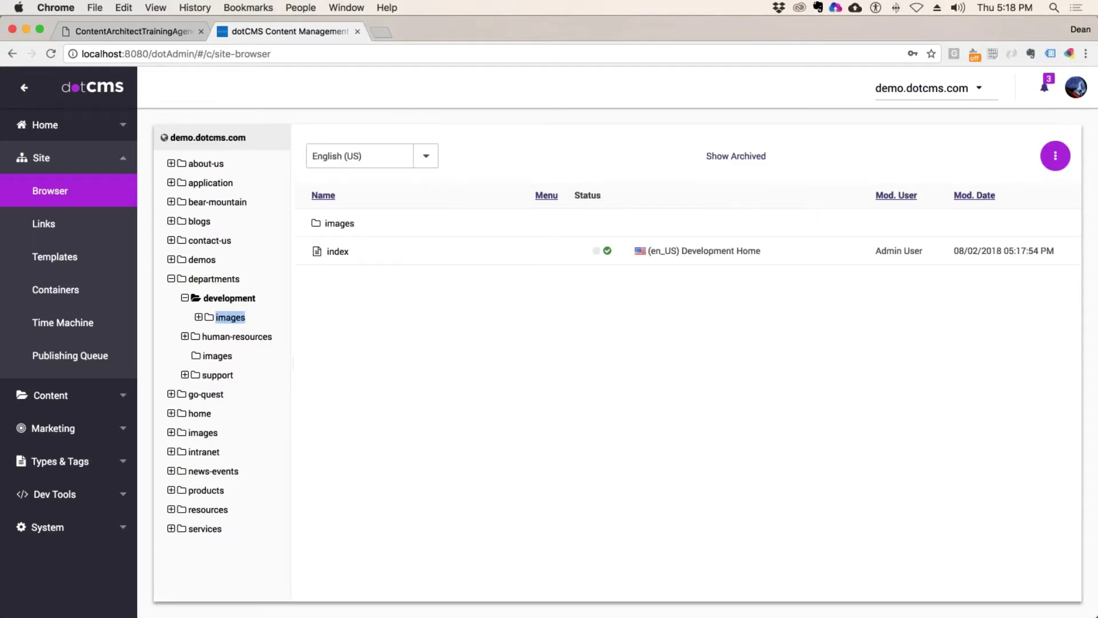
pyautogui.rightClick(223, 318)
# Step: Select the four poster JPGs, Jurassic through missionImpossible, from Demo/Posters as file assets
pyautogui.click(209, 317)
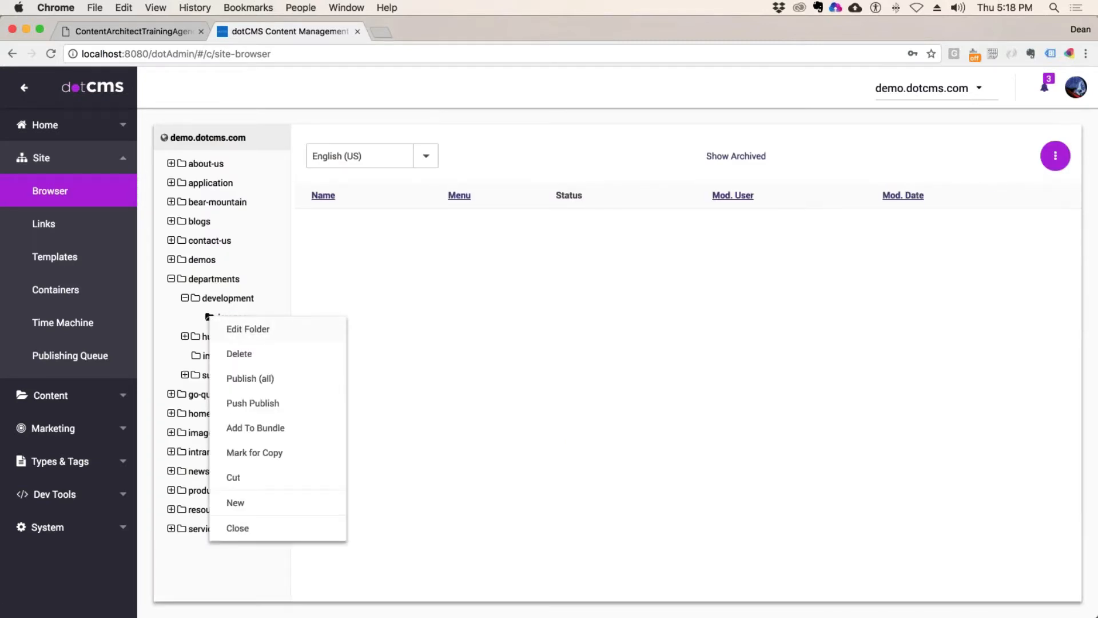
pyautogui.click(332, 442)
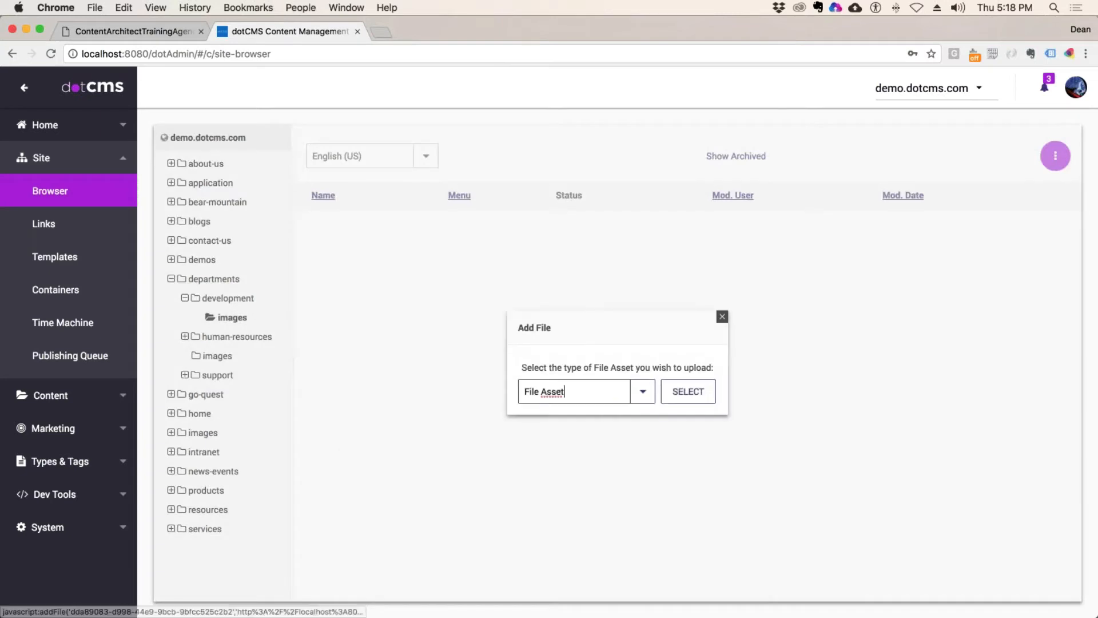
pyautogui.click(690, 394)
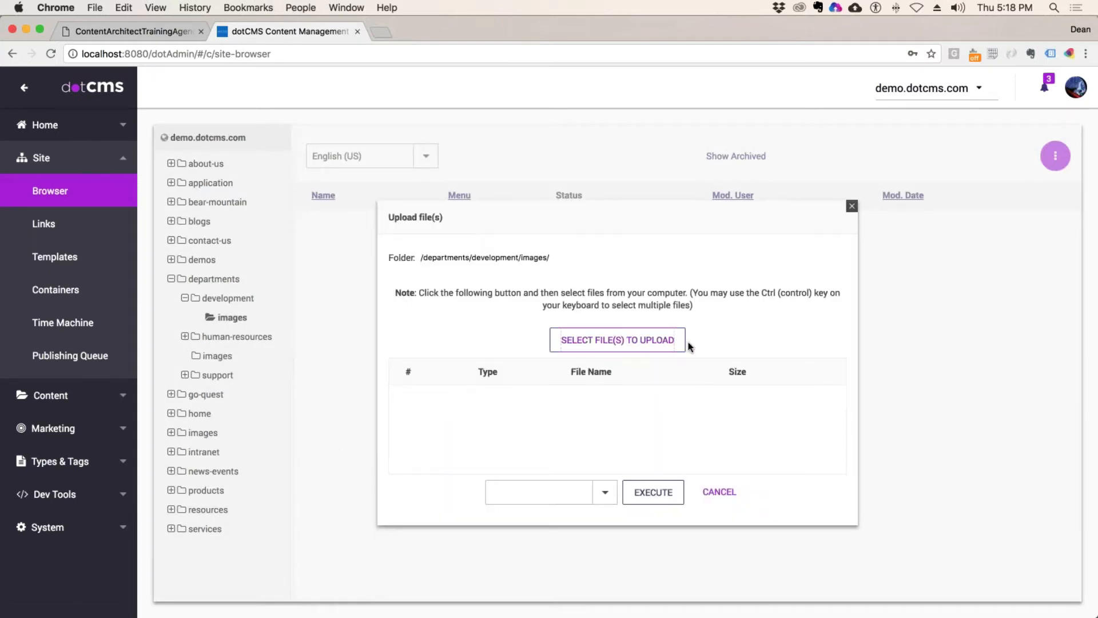
pyautogui.click(685, 343)
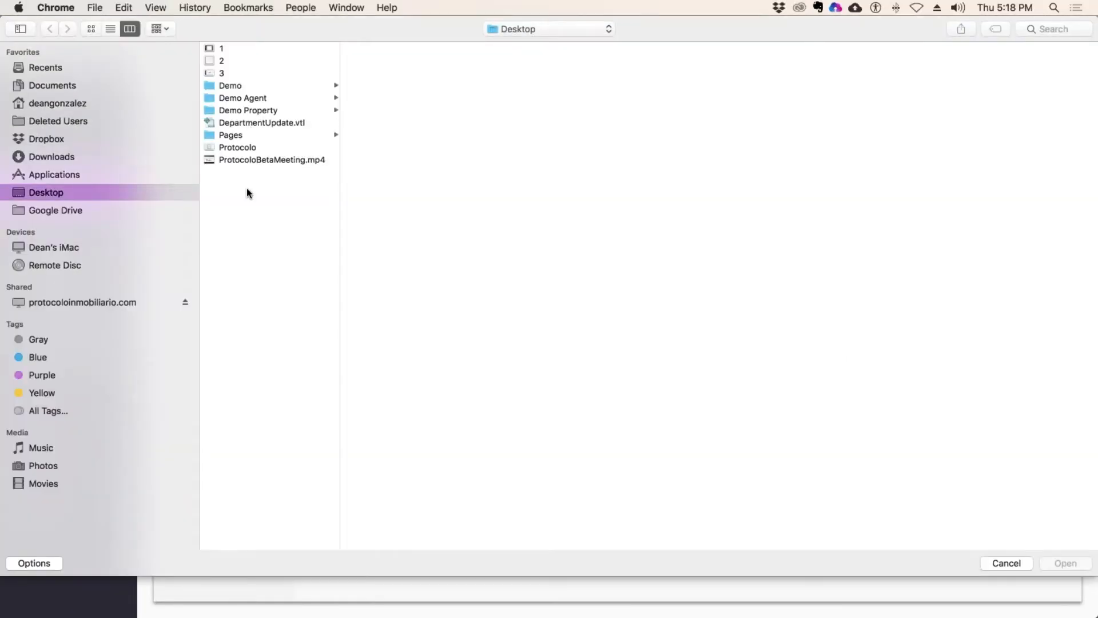
pyautogui.click(230, 87)
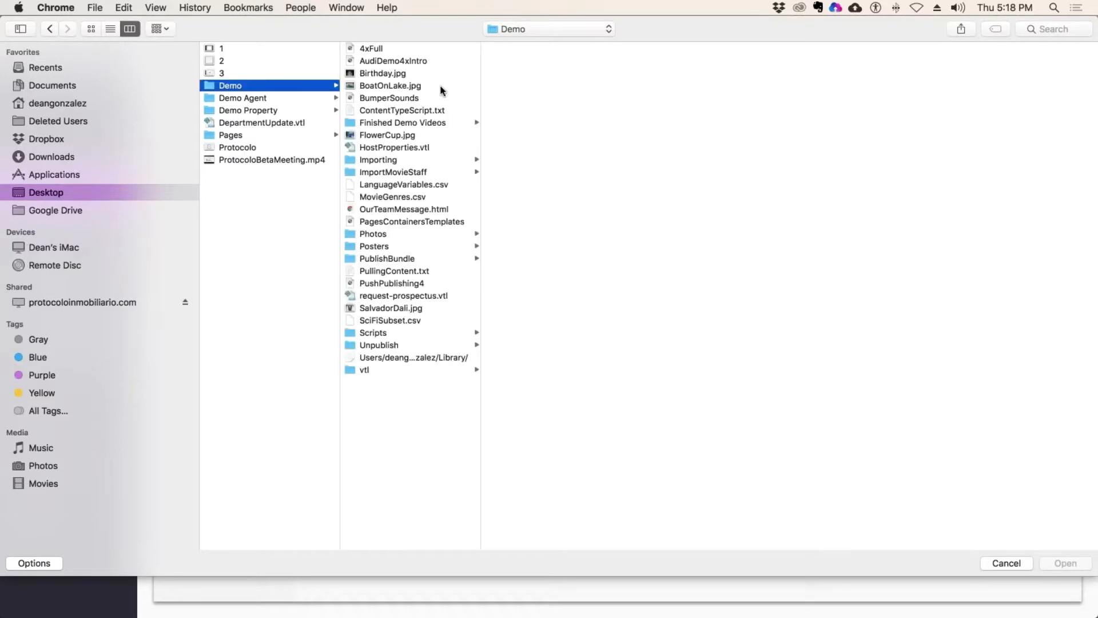
pyautogui.click(466, 246)
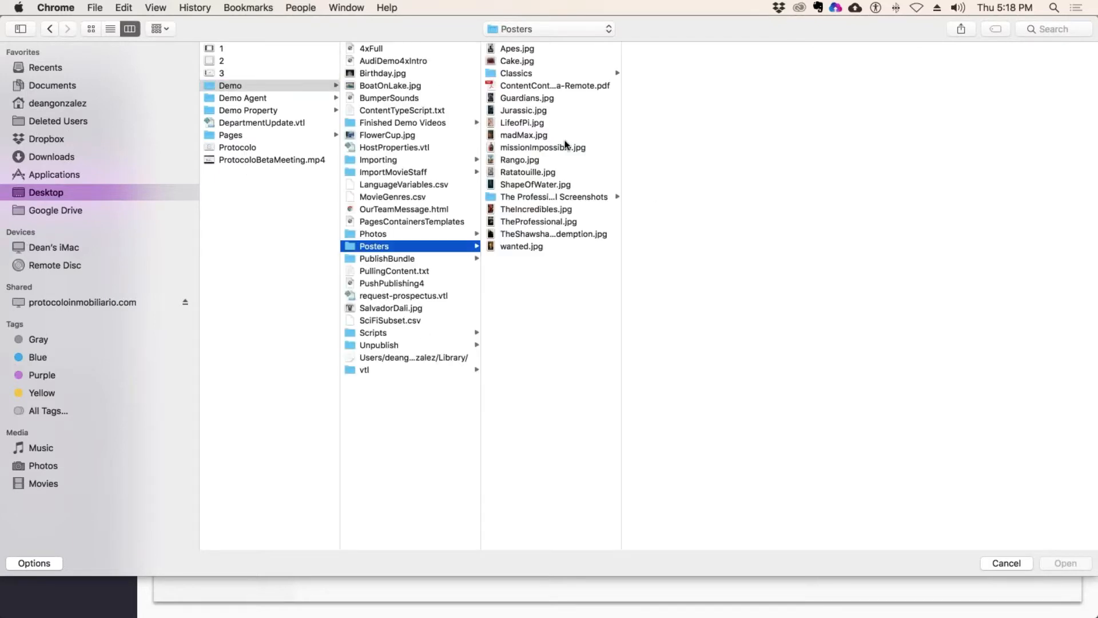
pyautogui.moveTo(575, 110); pyautogui.dragTo(573, 147)
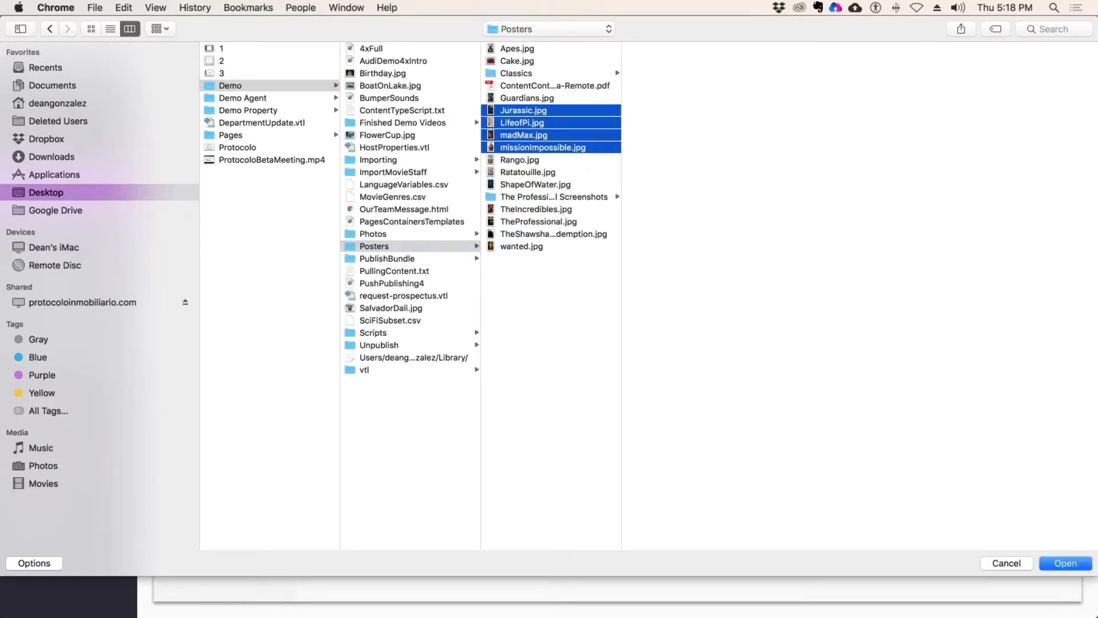
pyautogui.click(1063, 562)
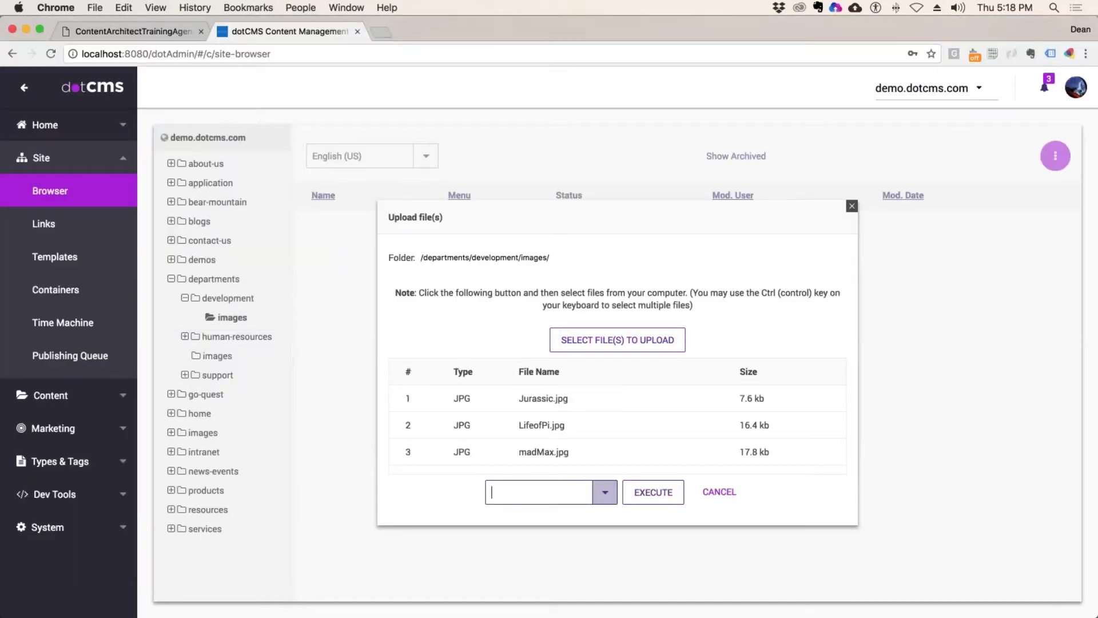
# Step: Execute Save / Publish on the four poster uploads and return to development
pyautogui.click(605, 492)
pyautogui.click(546, 544)
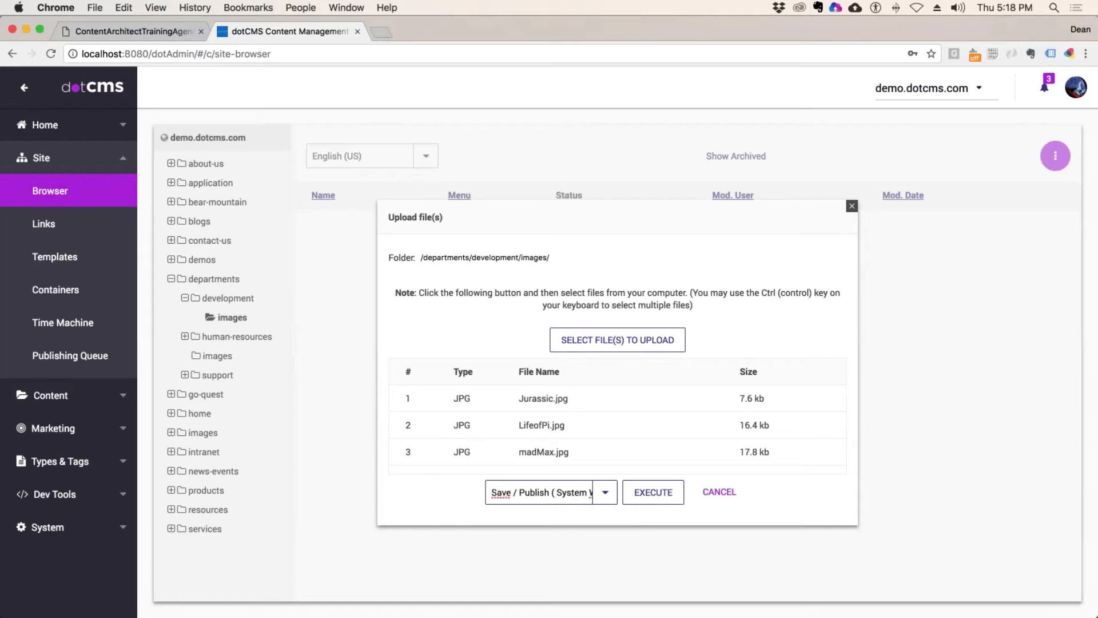
pyautogui.click(663, 494)
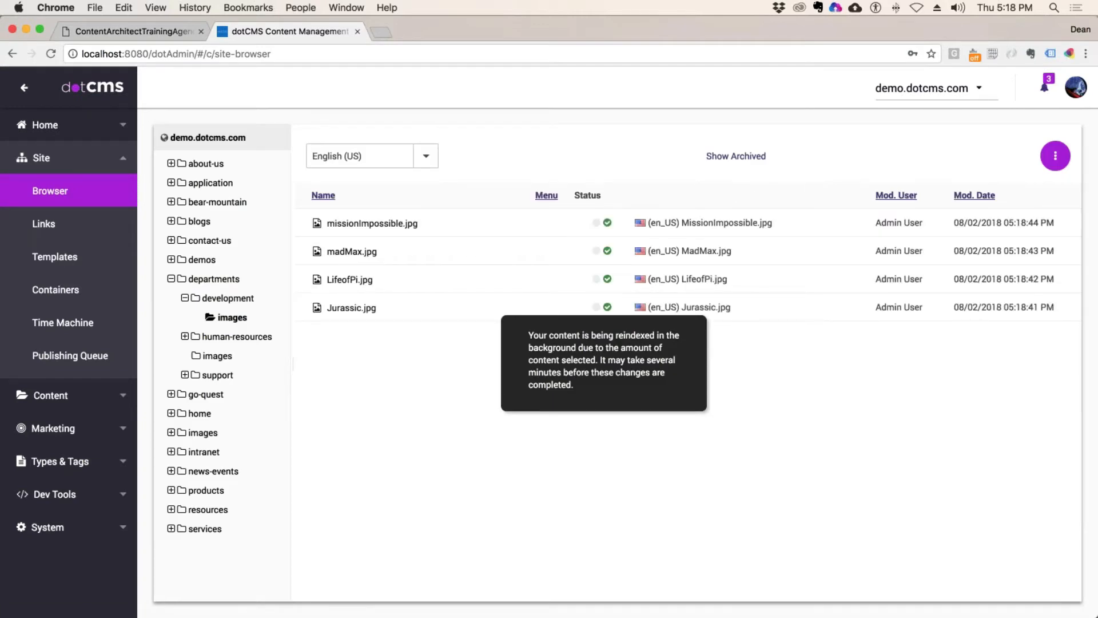
pyautogui.click(229, 298)
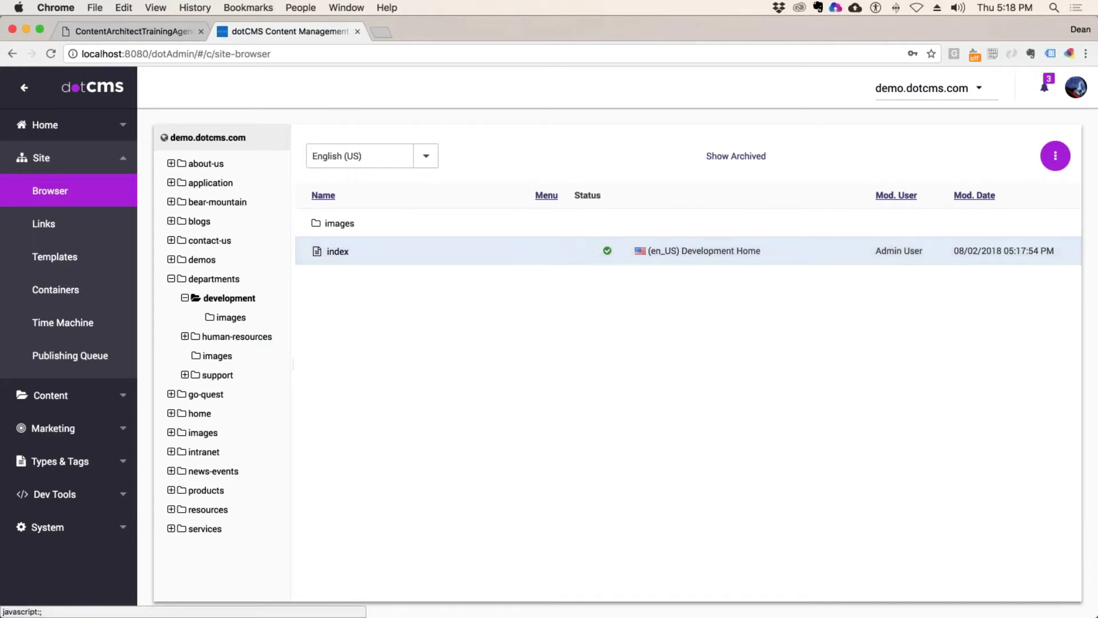
# Step: List the departments folder, then check the Host permission line in the agenda PDF
pyautogui.click(215, 279)
pyautogui.click(155, 33)
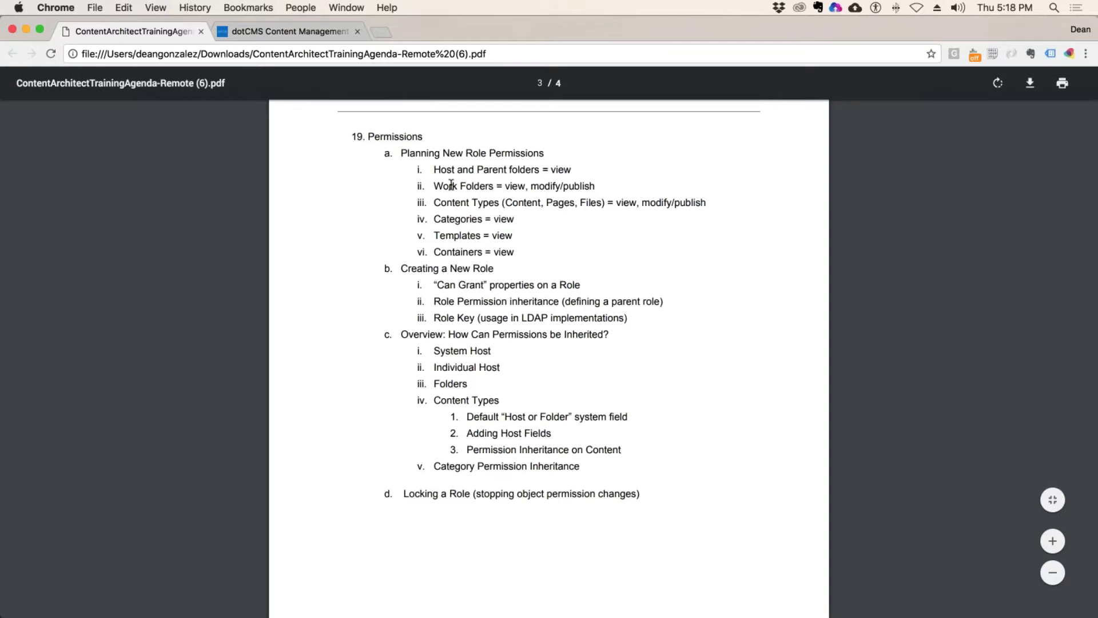
pyautogui.doubleClick(443, 168)
pyautogui.click(289, 31)
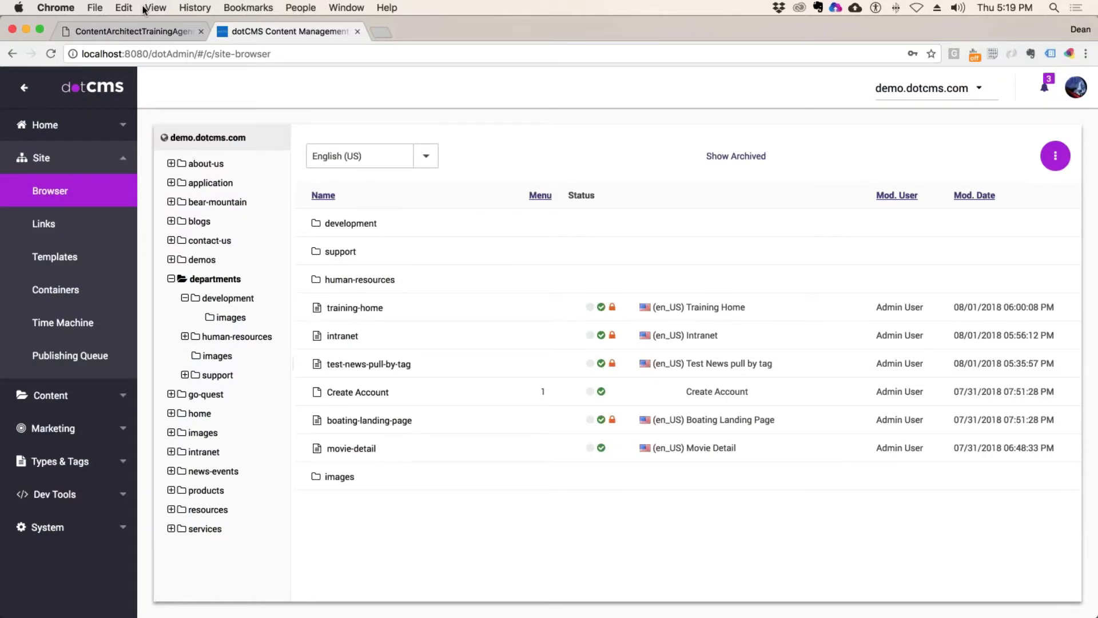
# Step: Highlight the Parent folders and Work Folders modify/publish permissions in the agenda, then return to departments
pyautogui.click(132, 31)
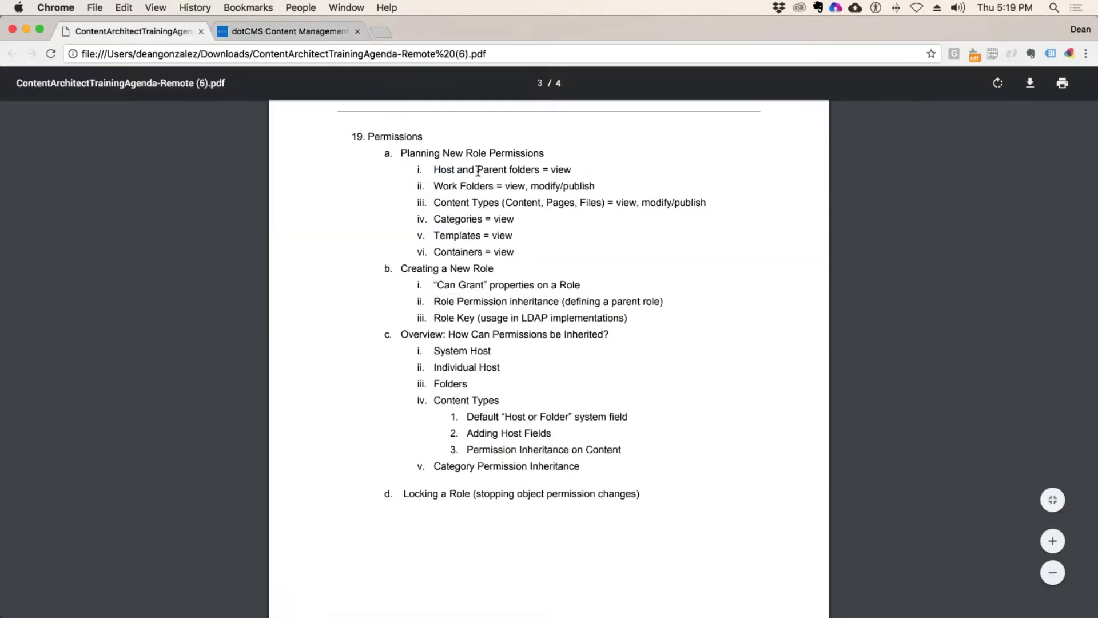
pyautogui.moveTo(479, 170); pyautogui.dragTo(532, 170)
pyautogui.moveTo(433, 187); pyautogui.dragTo(493, 188)
pyautogui.moveTo(583, 170); pyautogui.dragTo(550, 169)
pyautogui.click(465, 185)
pyautogui.moveTo(434, 187); pyautogui.dragTo(594, 187)
pyautogui.click(250, 34)
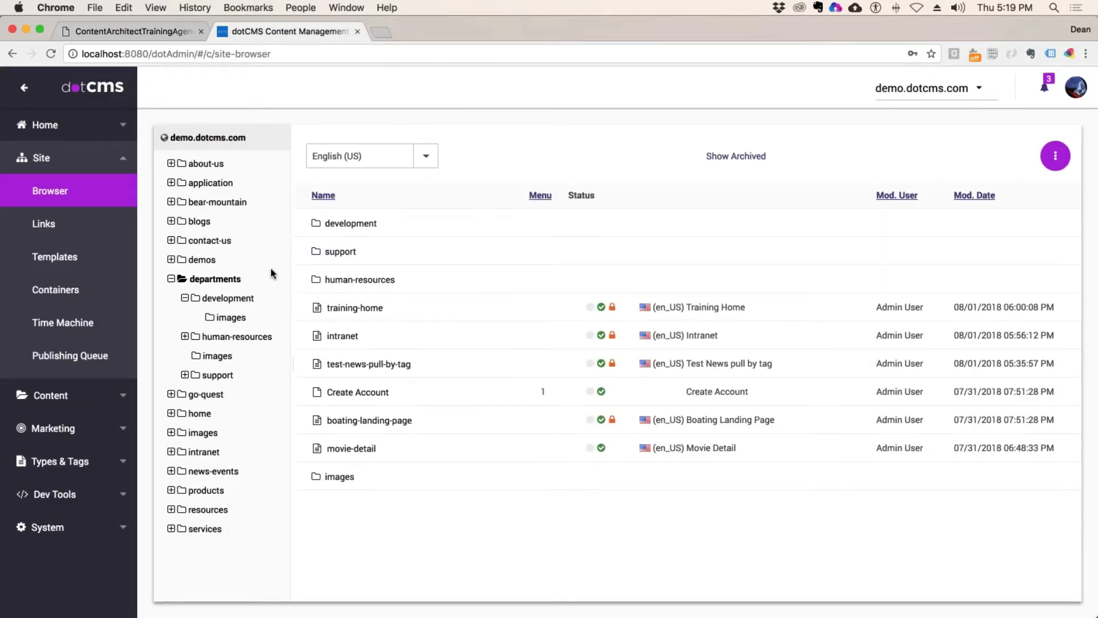
pyautogui.moveTo(242, 279); pyautogui.dragTo(191, 281)
# Step: Reload the departments folder and open its development, human-resources and support subfolders
pyautogui.click(192, 281)
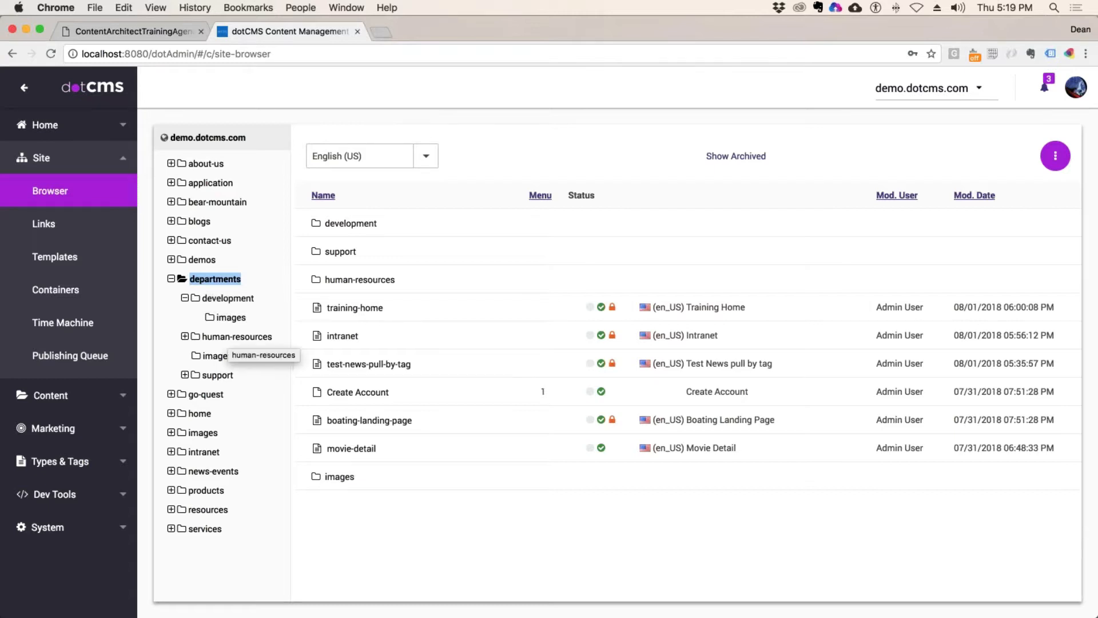
pyautogui.click(229, 298)
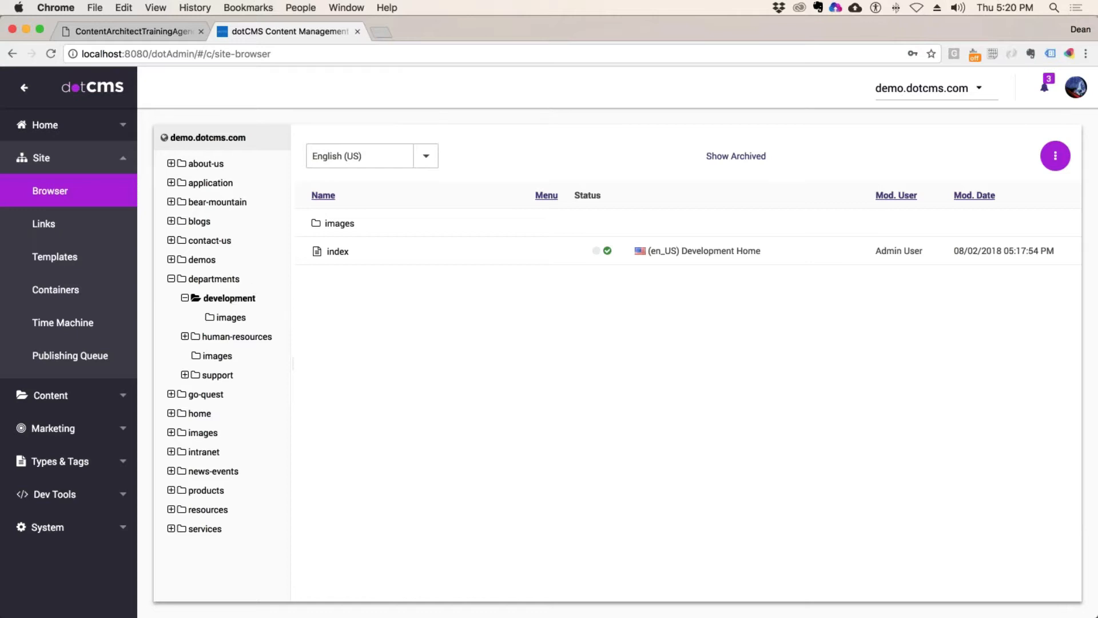
pyautogui.click(234, 337)
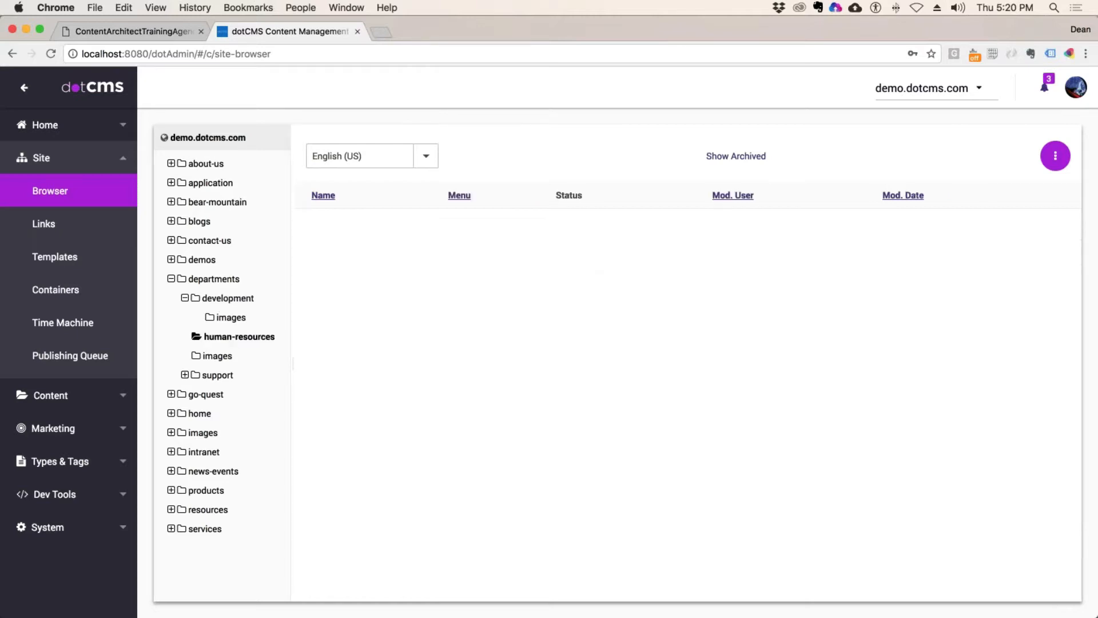
pyautogui.click(220, 377)
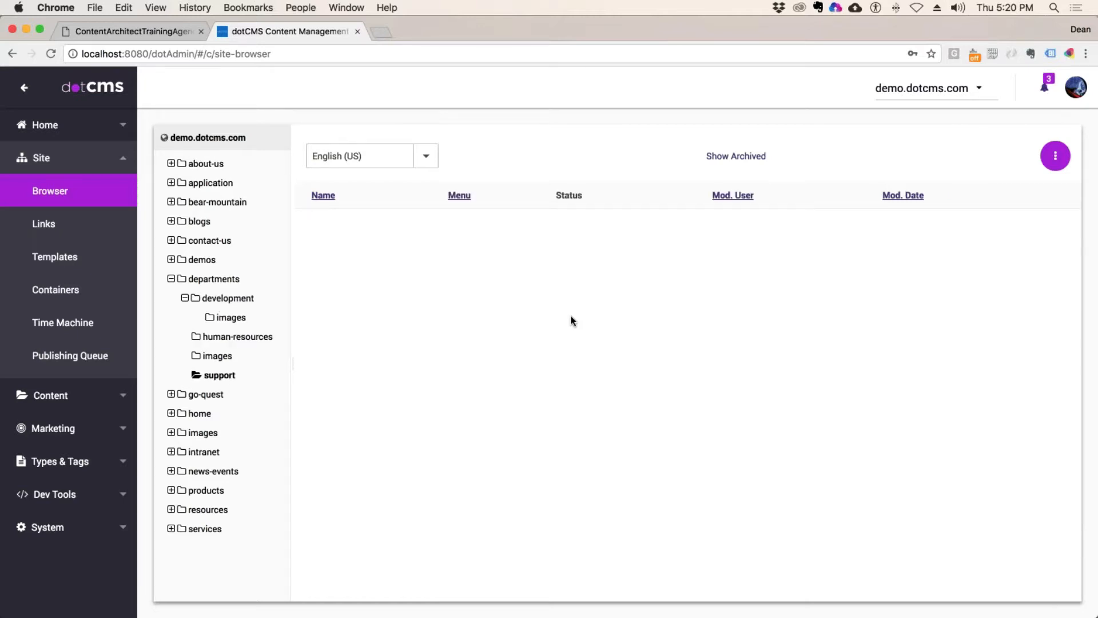
pyautogui.click(229, 298)
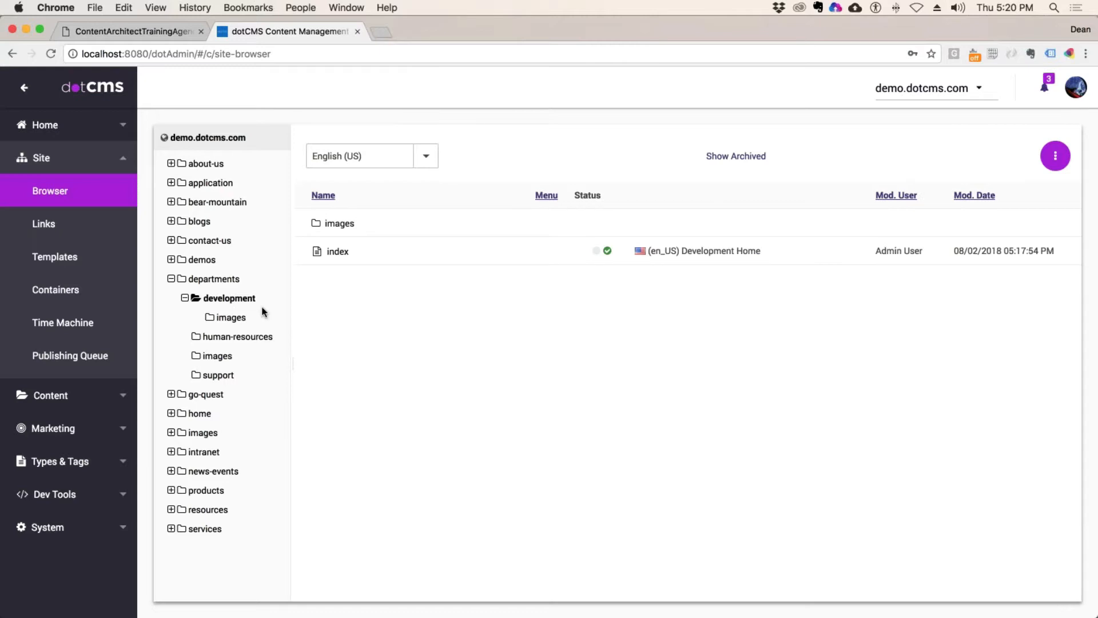
pyautogui.click(243, 337)
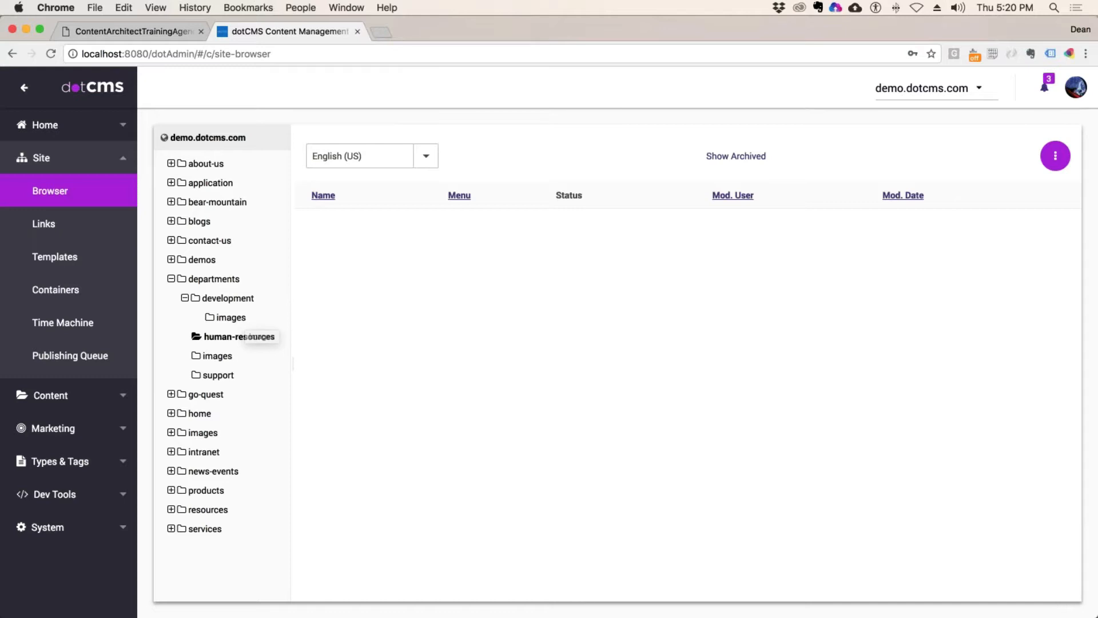
# Step: Review the development and human-resources contents, then list departments and collapse its tree branch
pyautogui.click(224, 300)
pyautogui.click(264, 342)
pyautogui.click(221, 304)
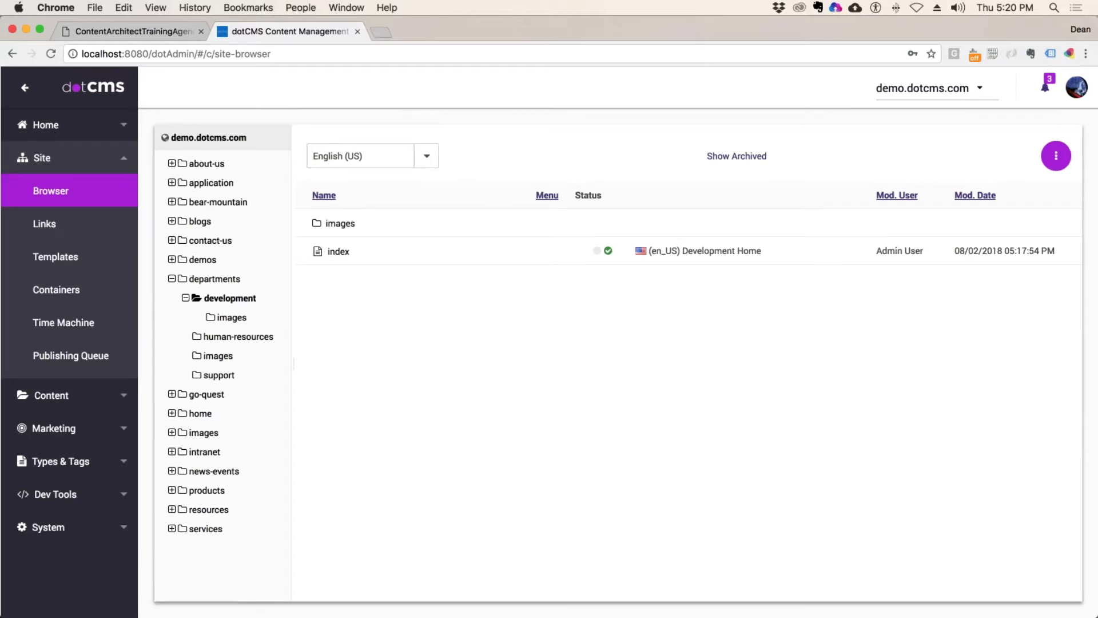
pyautogui.click(215, 279)
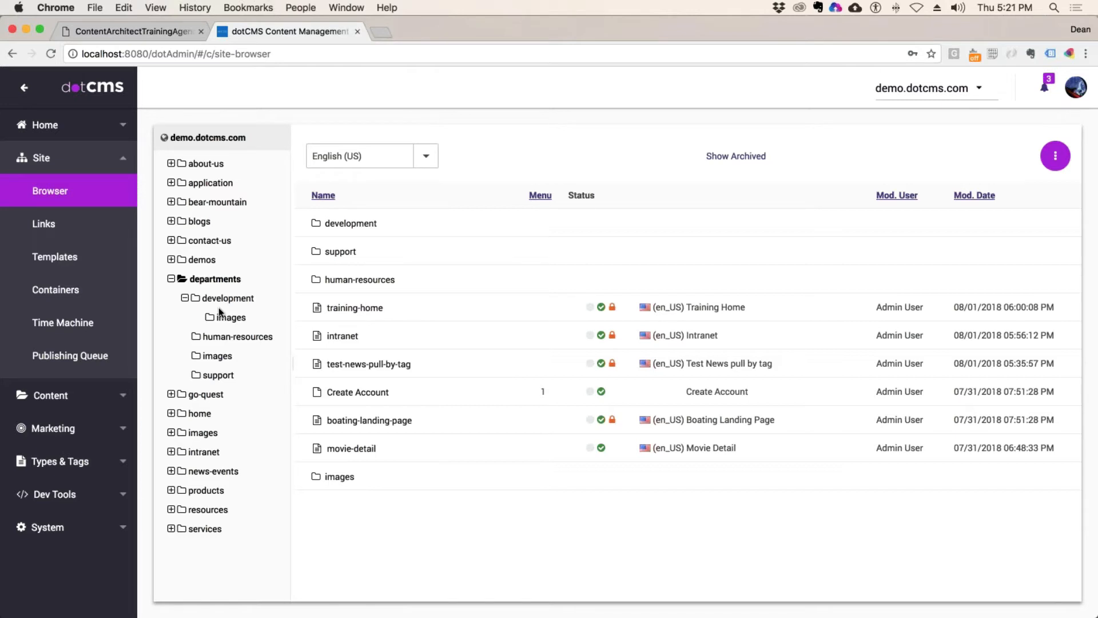
pyautogui.click(171, 279)
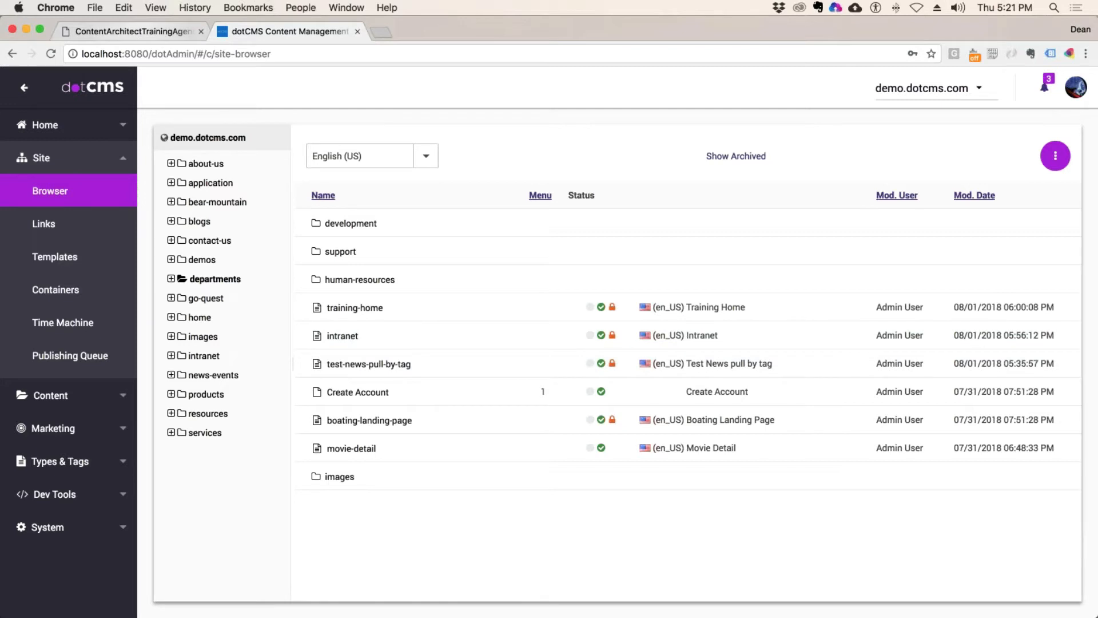
pyautogui.click(136, 33)
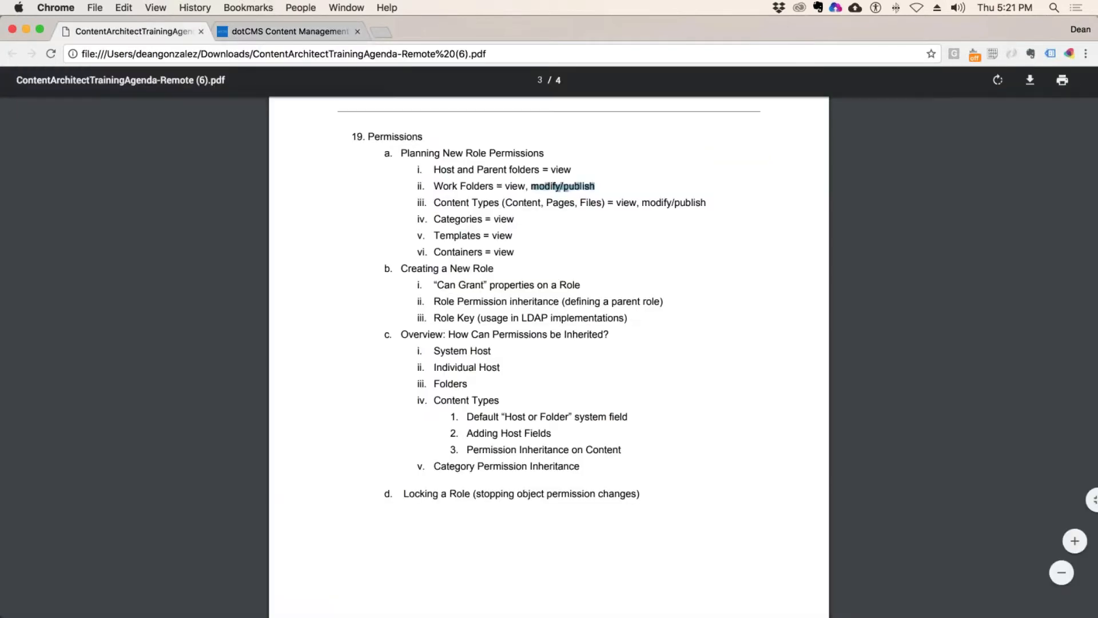
pyautogui.click(581, 223)
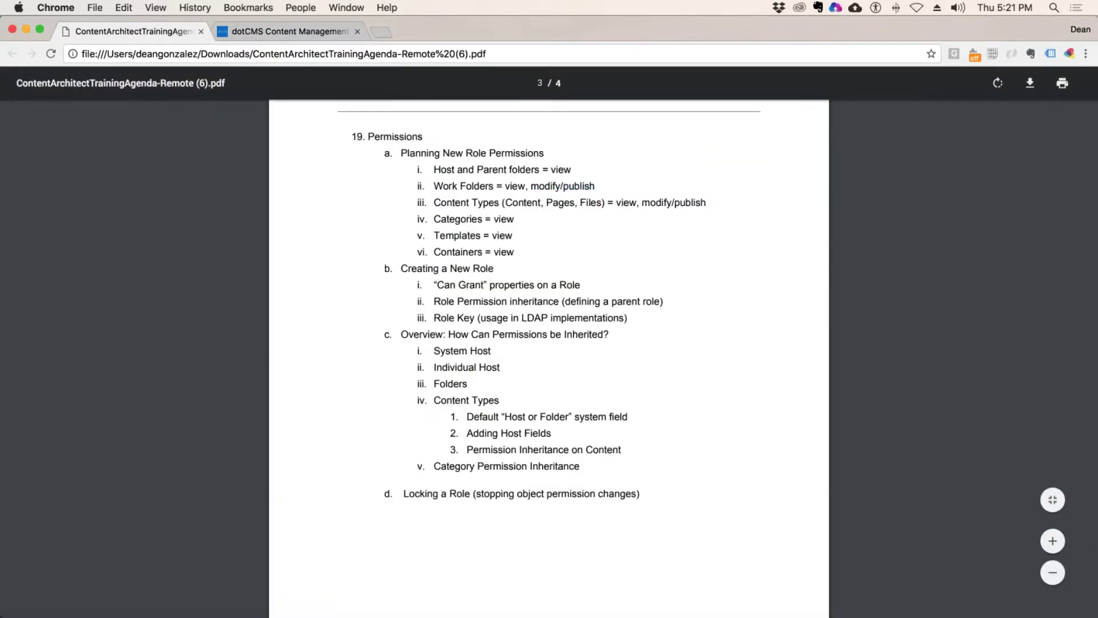
pyautogui.doubleClick(442, 170)
pyautogui.moveTo(527, 170); pyautogui.dragTo(699, 199)
pyautogui.click(700, 200)
pyautogui.moveTo(542, 202); pyautogui.dragTo(502, 203)
pyautogui.moveTo(575, 202); pyautogui.dragTo(548, 202)
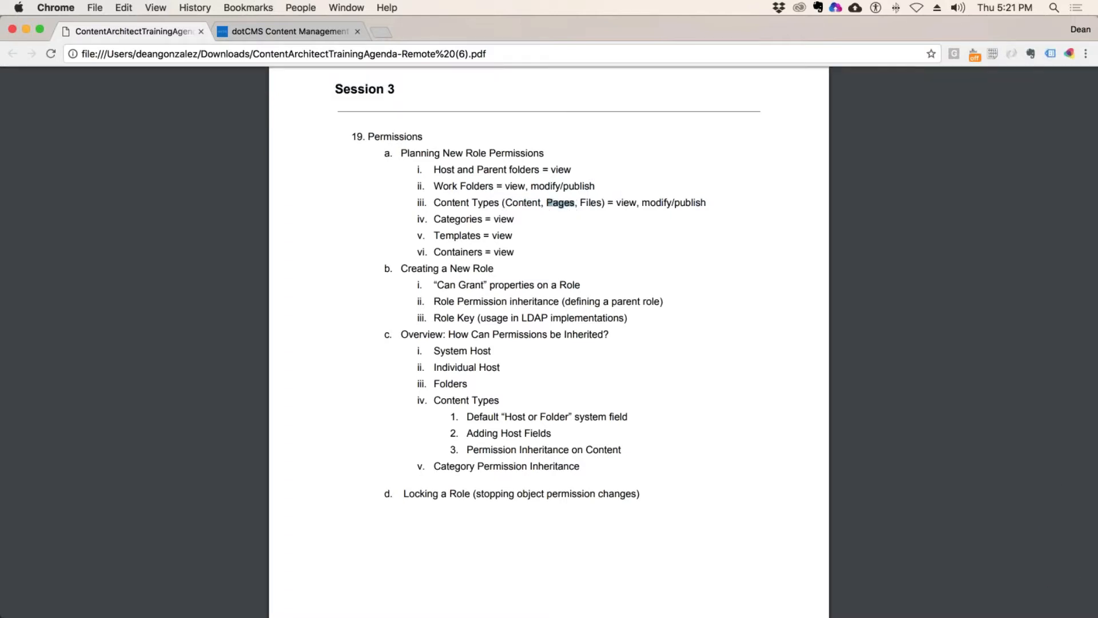
pyautogui.click(600, 204)
pyautogui.moveTo(601, 203); pyautogui.dragTo(580, 203)
pyautogui.scroll(1, 482, 241)
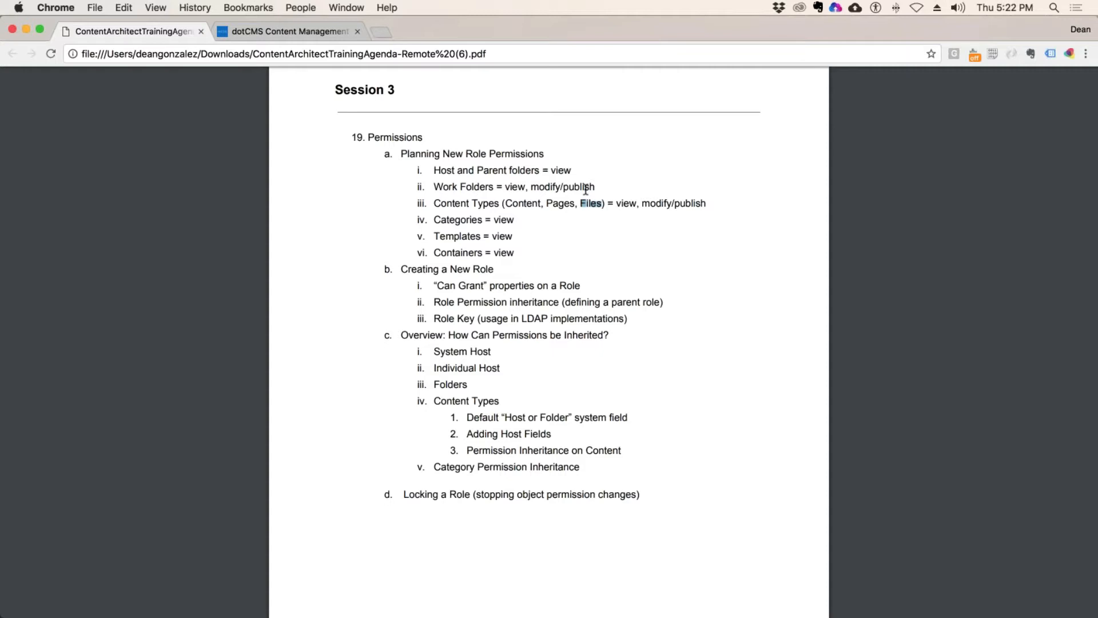
pyautogui.click(517, 251)
pyautogui.moveTo(516, 251); pyautogui.dragTo(433, 169)
pyautogui.click(479, 237)
pyautogui.moveTo(435, 187); pyautogui.dragTo(494, 186)
pyautogui.moveTo(434, 204); pyautogui.dragTo(499, 205)
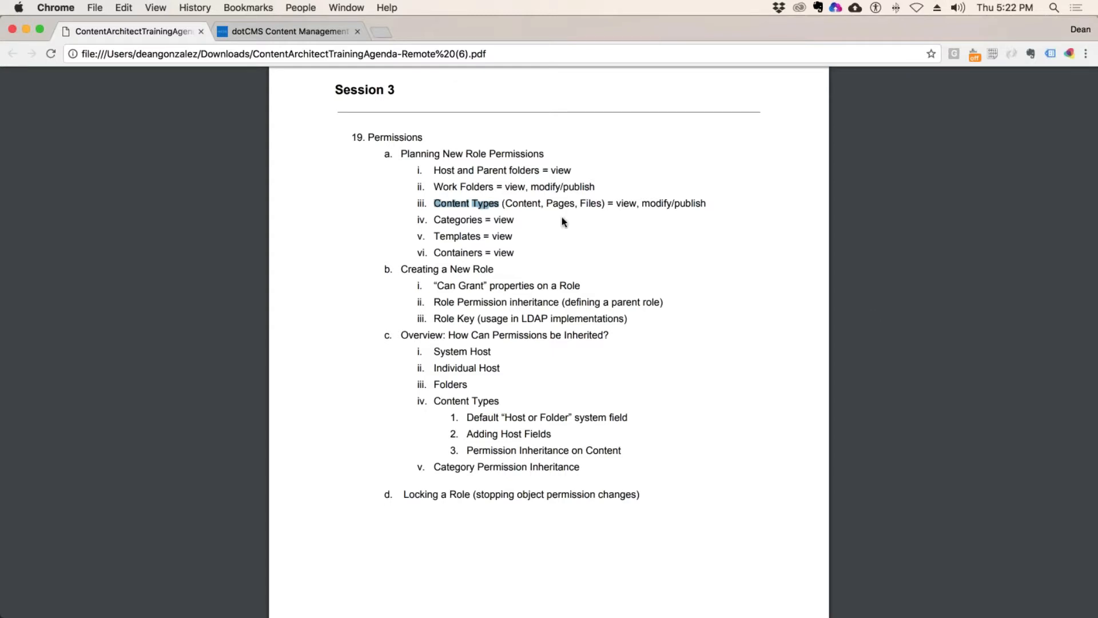
pyautogui.click(283, 31)
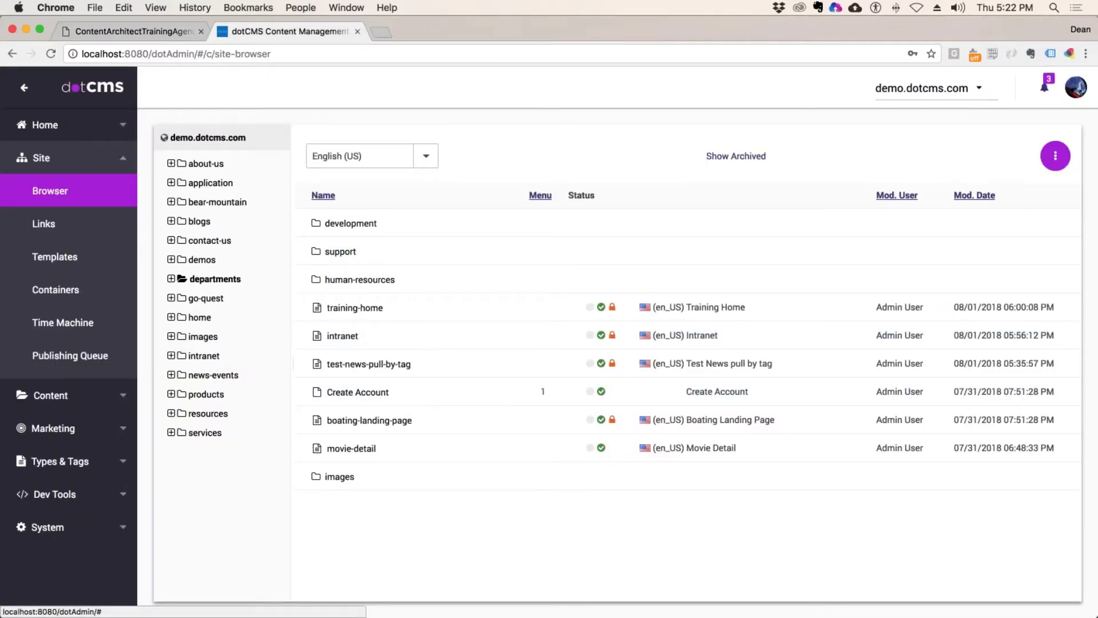
# Step: Expand departments, show the development folder's contents, then reload the site browser
pyautogui.click(198, 280)
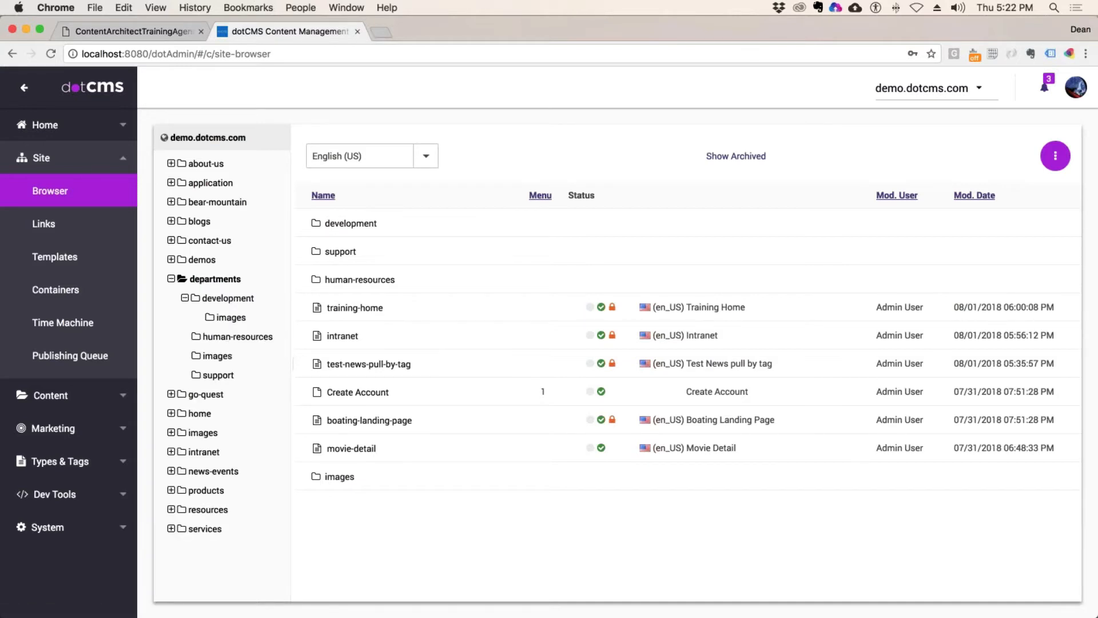
pyautogui.click(227, 298)
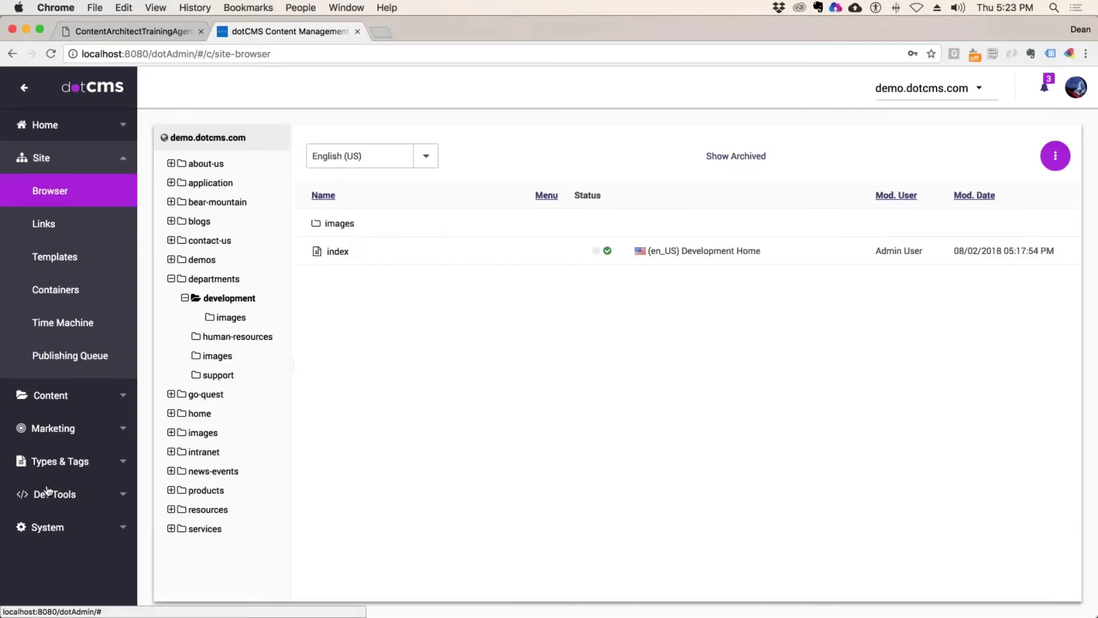
pyautogui.click(25, 191)
# Step: Go to System > Roles & Tools, select the System role and choose Add Role
pyautogui.click(45, 323)
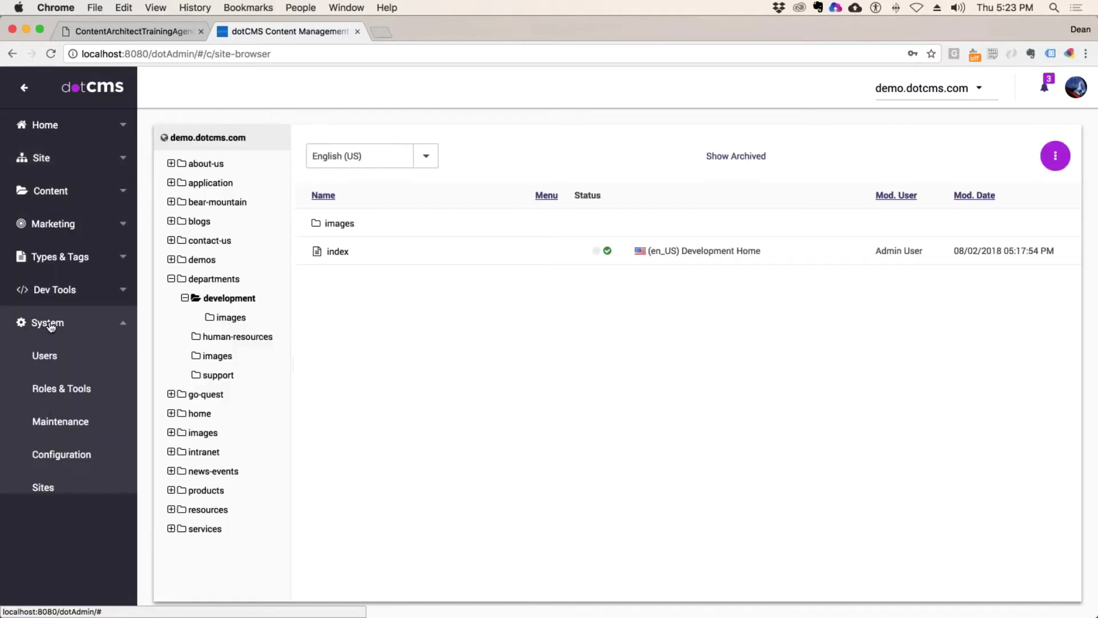
pyautogui.click(54, 392)
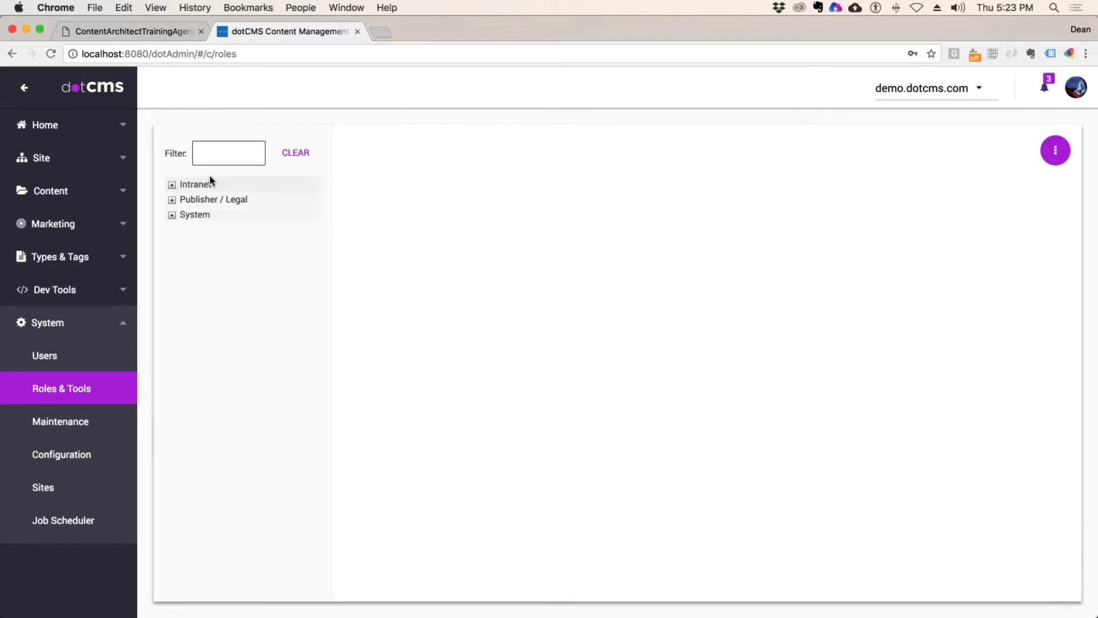
pyautogui.click(196, 215)
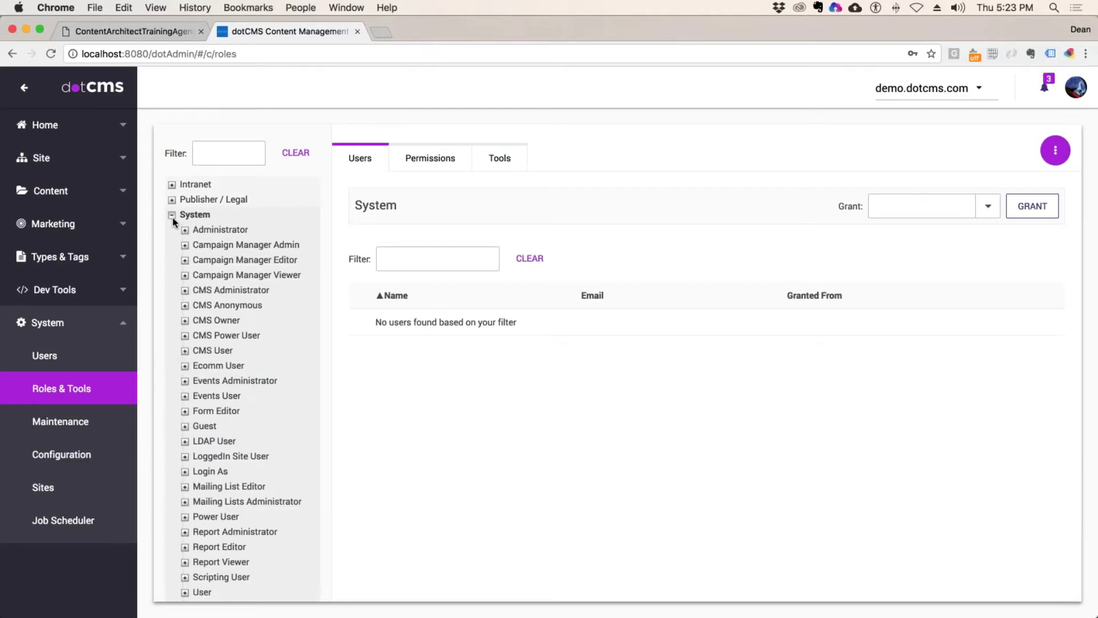
pyautogui.click(173, 216)
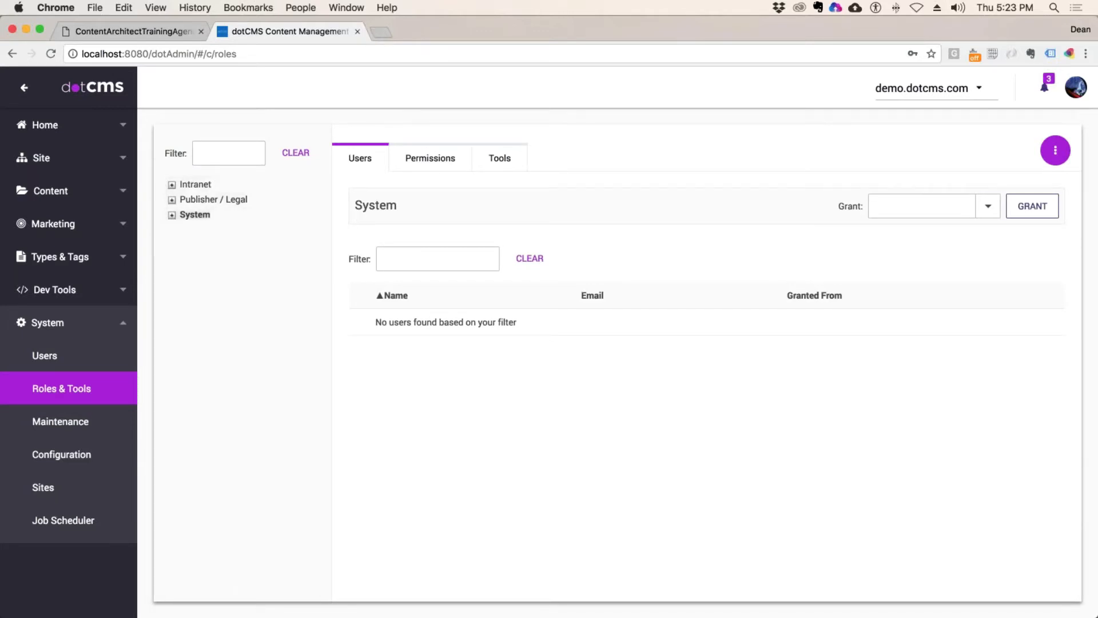
pyautogui.click(1056, 150)
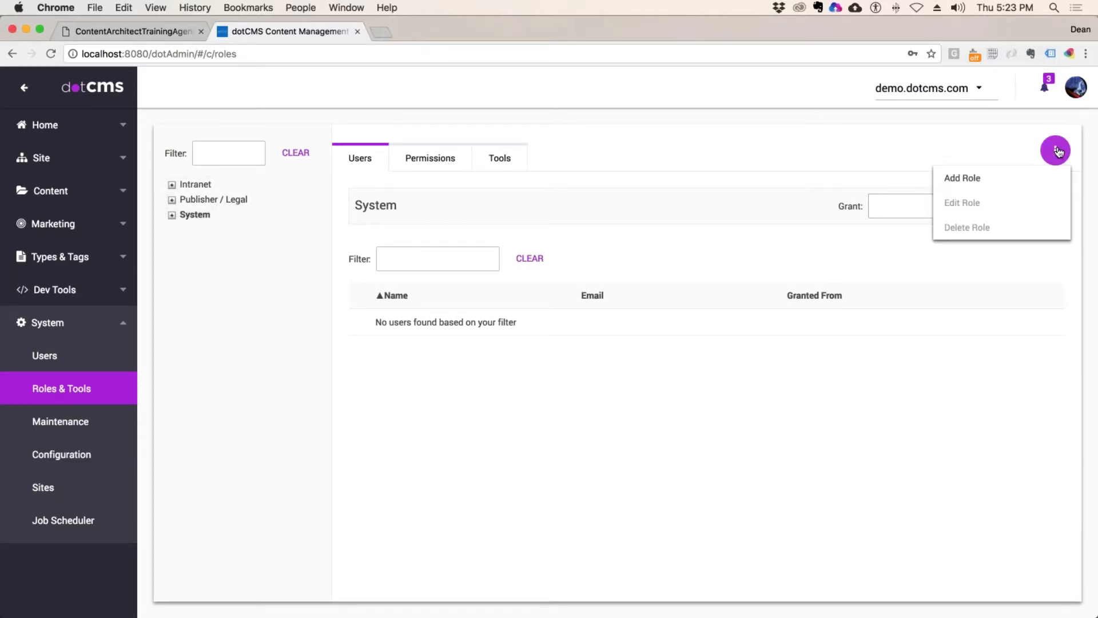
pyautogui.click(961, 179)
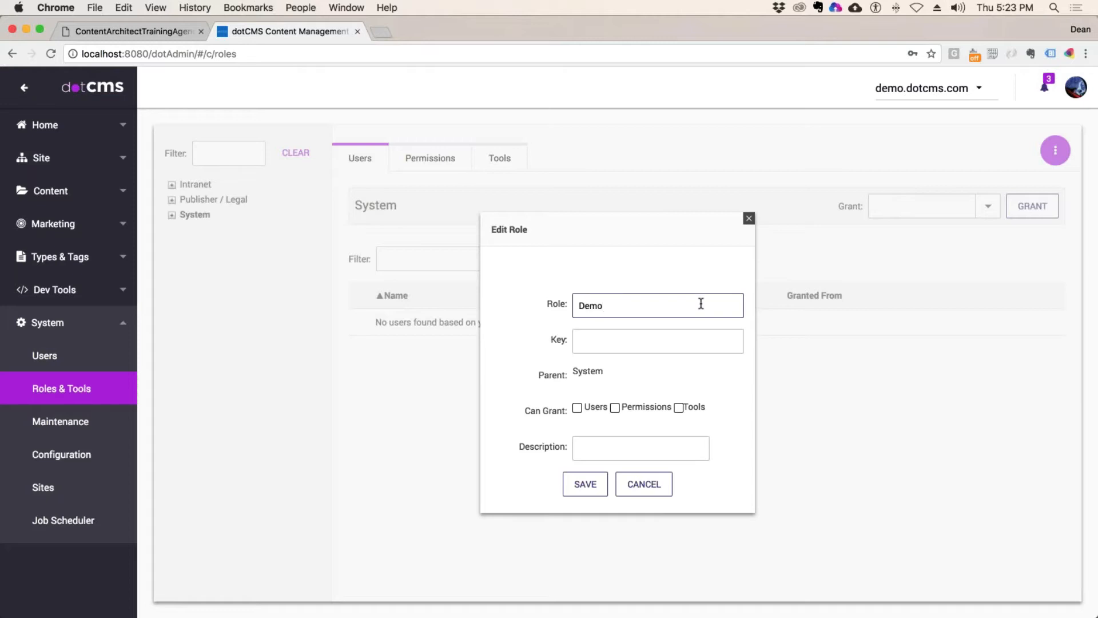
# Step: Replace the role name with 'hca physician publisher', then change hca to BaptistSF
pyautogui.press('BackSpace')
pyautogui.press('BackSpace')
pyautogui.press('BackSpace')
pyautogui.press('BackSpace')
pyautogui.write('dotcm')
pyautogui.write('s')
pyautogui.press('BackSpace')
pyautogui.press('BackSpace')
pyautogui.press('BackSpace')
pyautogui.press('BackSpace')
pyautogui.press('BackSpace')
pyautogui.write('hca physician publisher')
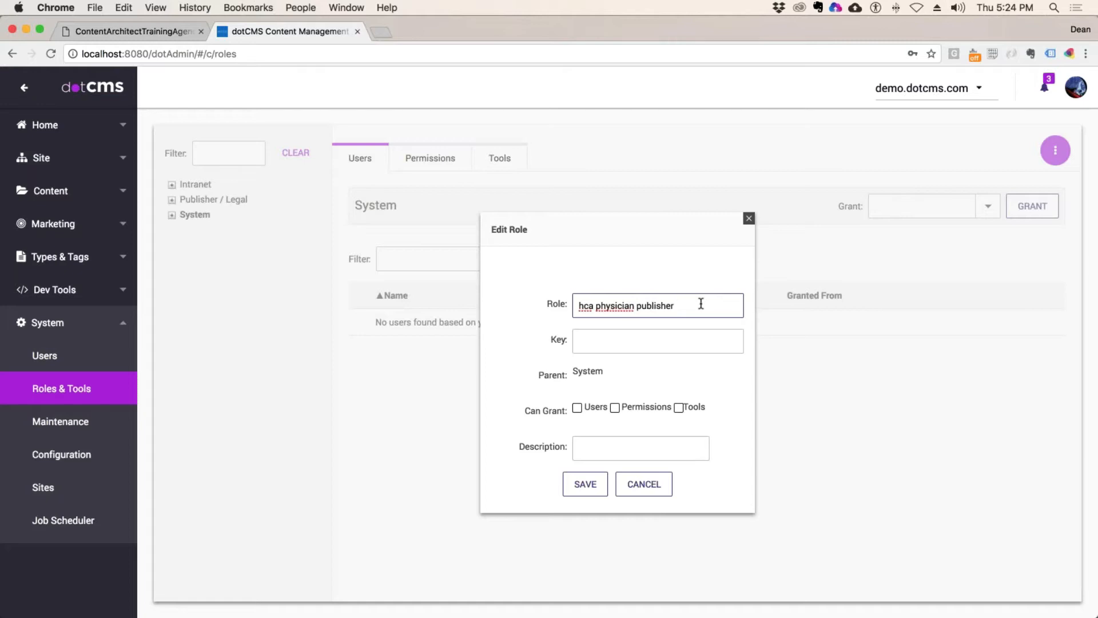
pyautogui.click(591, 306)
pyautogui.doubleClick(593, 306)
pyautogui.click(593, 309)
pyautogui.doubleClick(593, 307)
pyautogui.write('B')
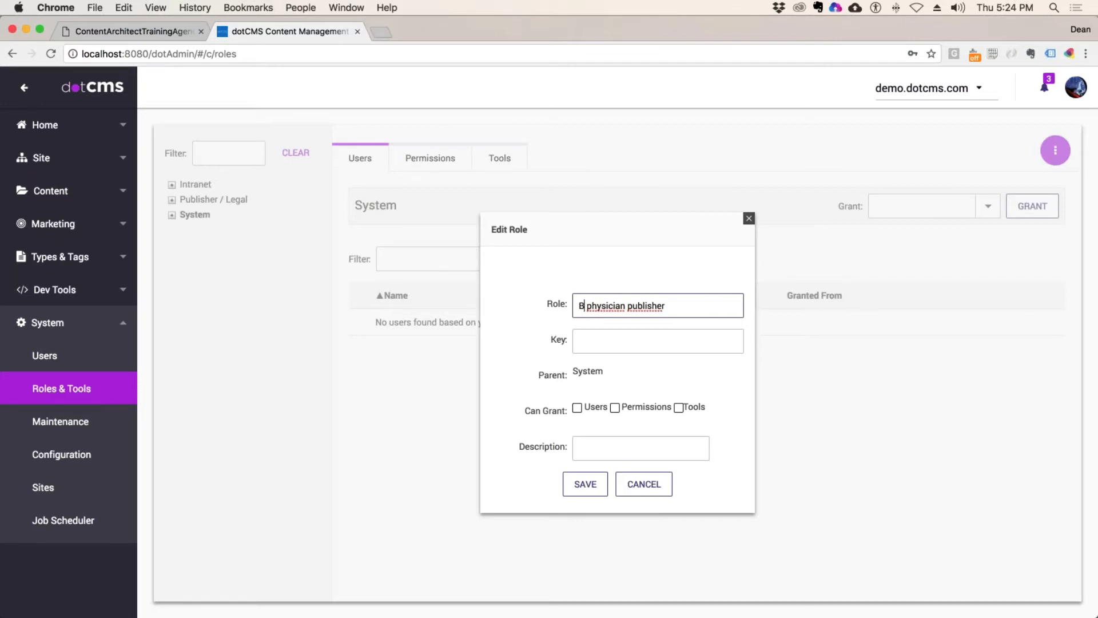
pyautogui.write('s')
pyautogui.press('BackSpace')
pyautogui.write('aptist')
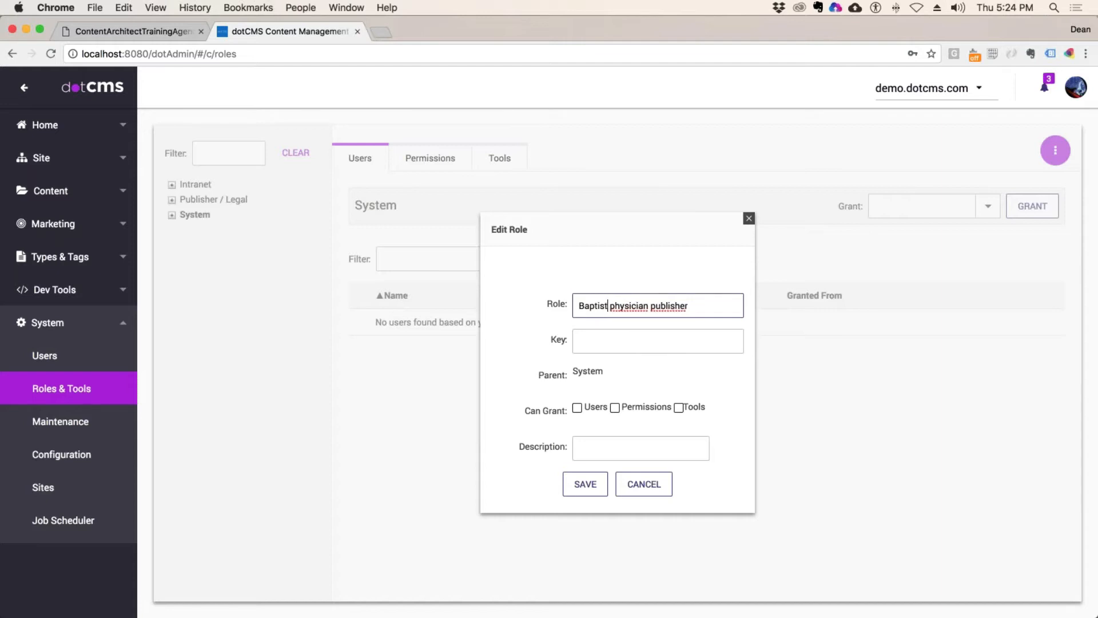
pyautogui.write('SF')
# Step: Delete BaptistSF from the start of the role name
pyautogui.doubleClick(608, 305)
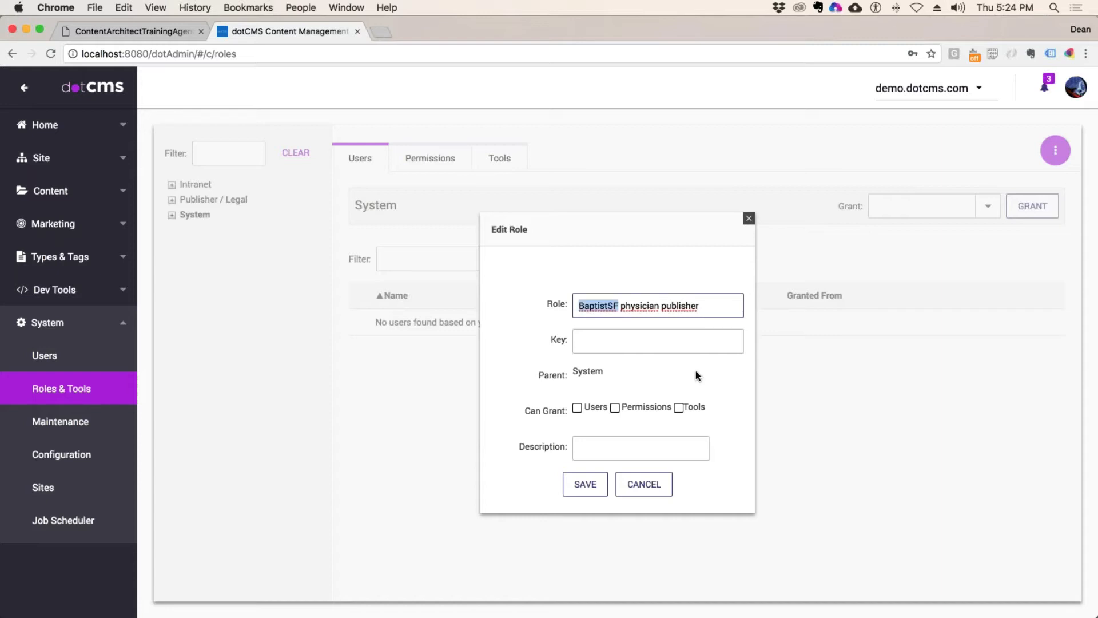
pyautogui.click(724, 308)
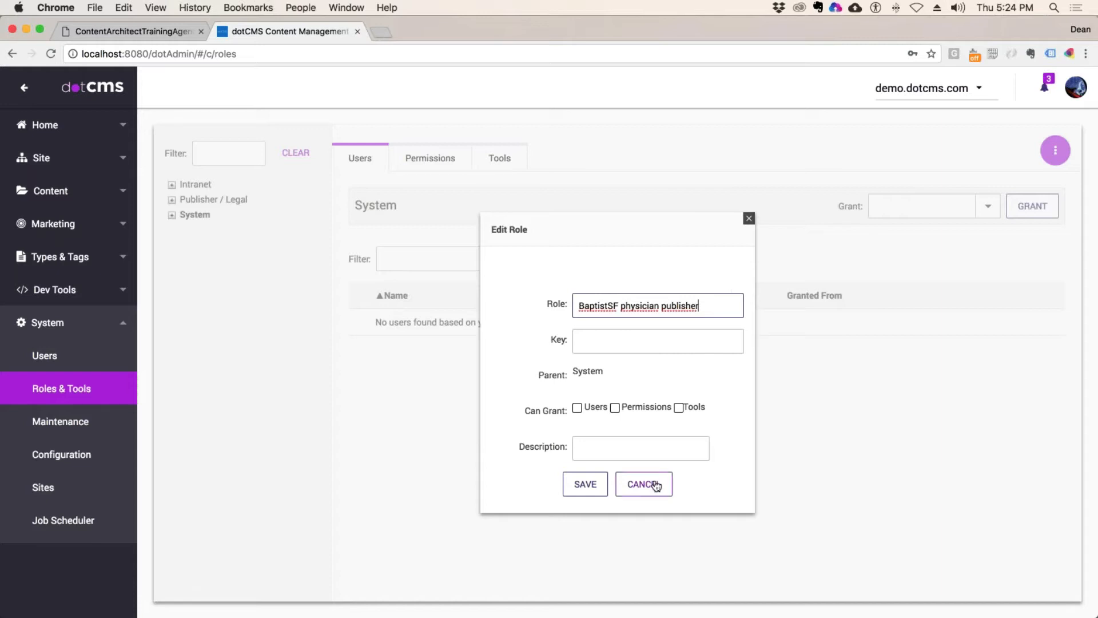
pyautogui.press('Tab')
pyautogui.click(707, 305)
pyautogui.press('super+a')
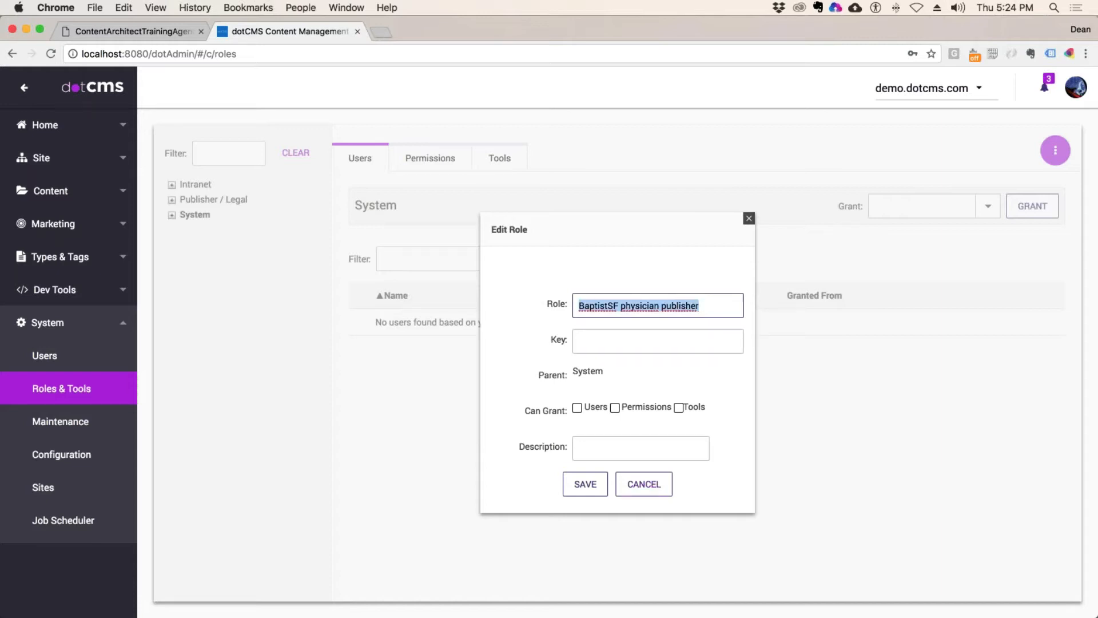
pyautogui.click(719, 306)
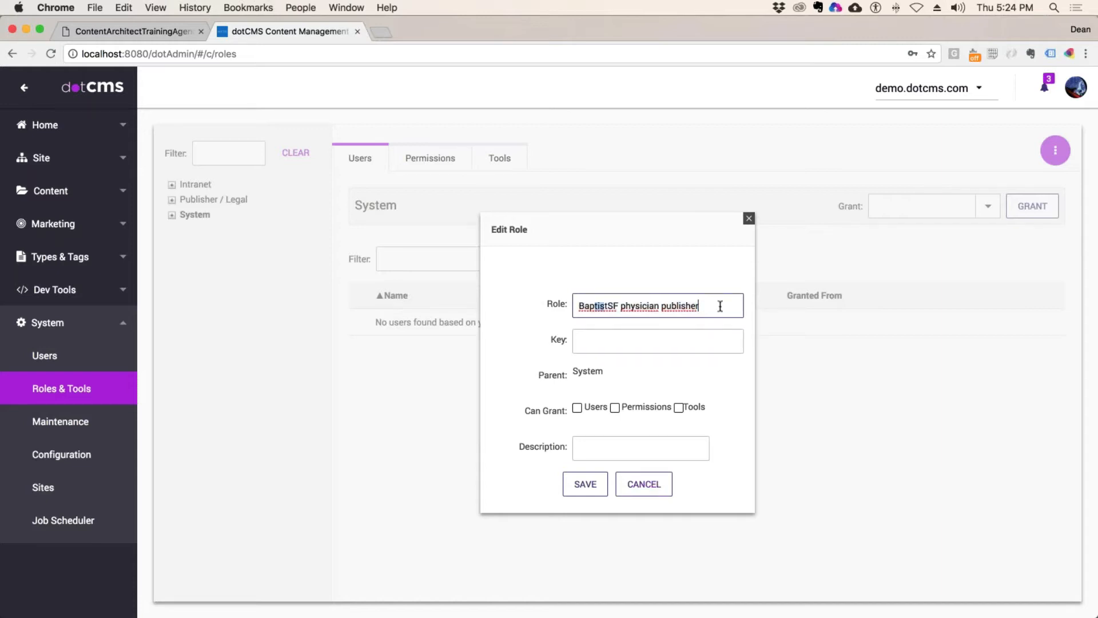
pyautogui.click(619, 304)
pyautogui.moveTo(619, 304); pyautogui.dragTo(579, 305)
pyautogui.press('BackSpace')
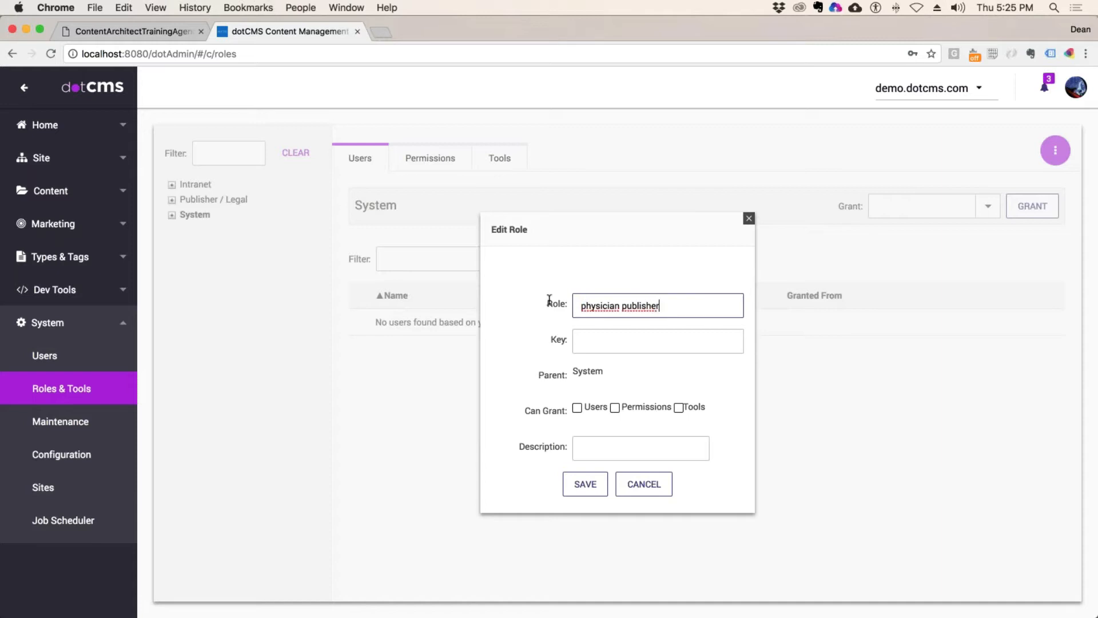
# Step: Retype the role name as Demo Developer Publisher
pyautogui.moveTo(549, 301); pyautogui.dragTo(722, 302)
pyautogui.write('D')
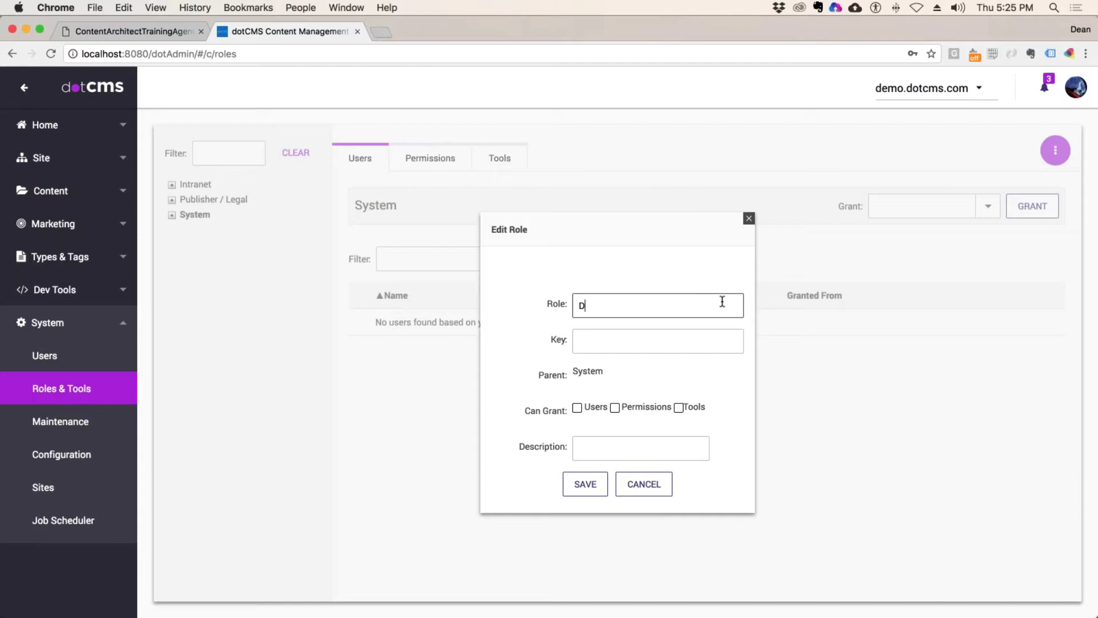
pyautogui.write('evelopment Publisher')
pyautogui.click(588, 309)
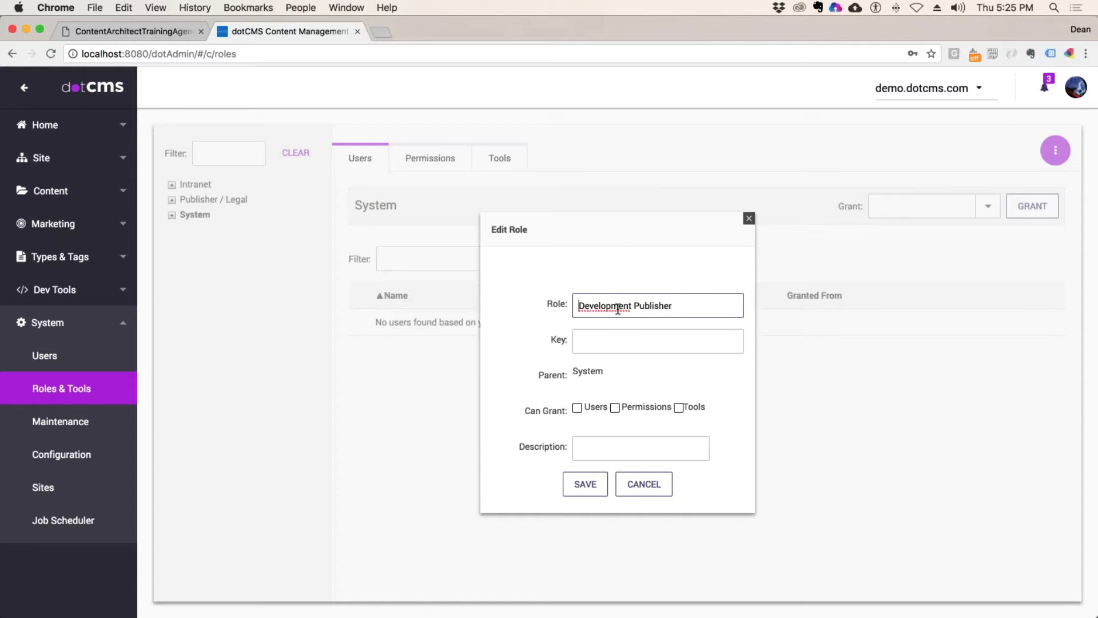
pyautogui.write('Demo')
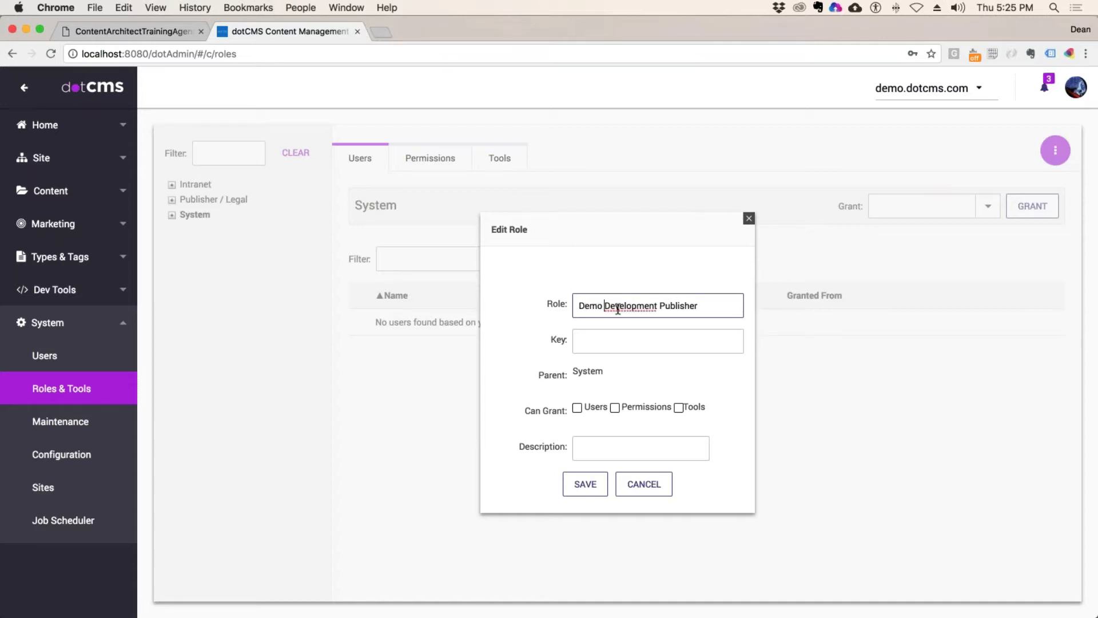
pyautogui.click(712, 306)
pyautogui.click(653, 305)
pyautogui.moveTo(653, 305); pyautogui.dragTo(636, 306)
pyautogui.press('BackSpace')
pyautogui.write('er')
# Step: Enter demoDeveloperPublisher as the role Key and select it
pyautogui.click(708, 336)
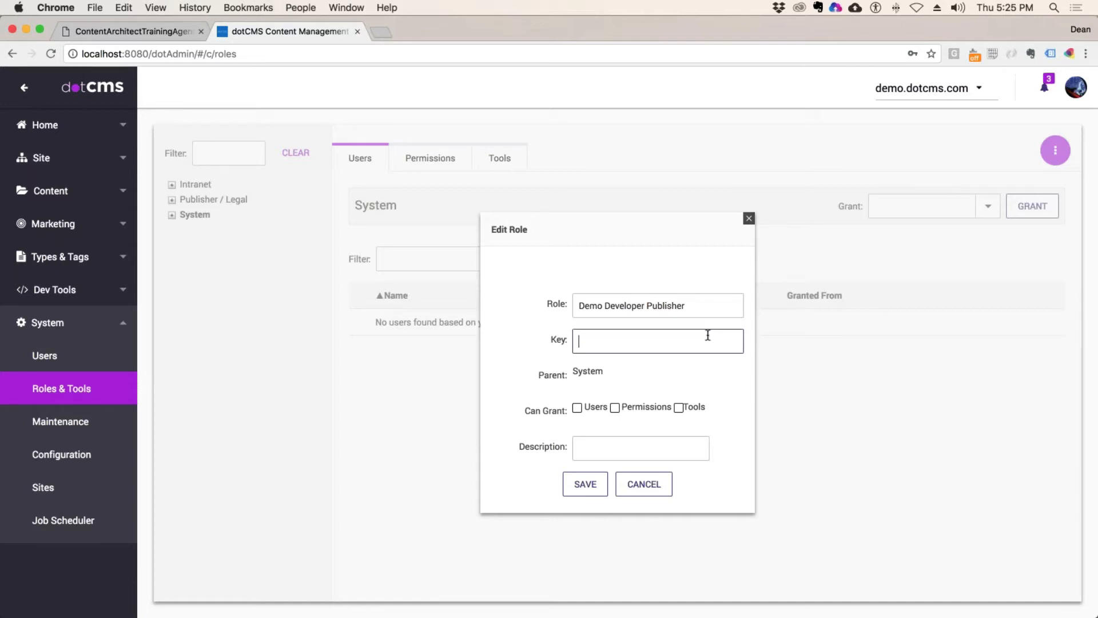
pyautogui.write('demoDeveloperPublisher')
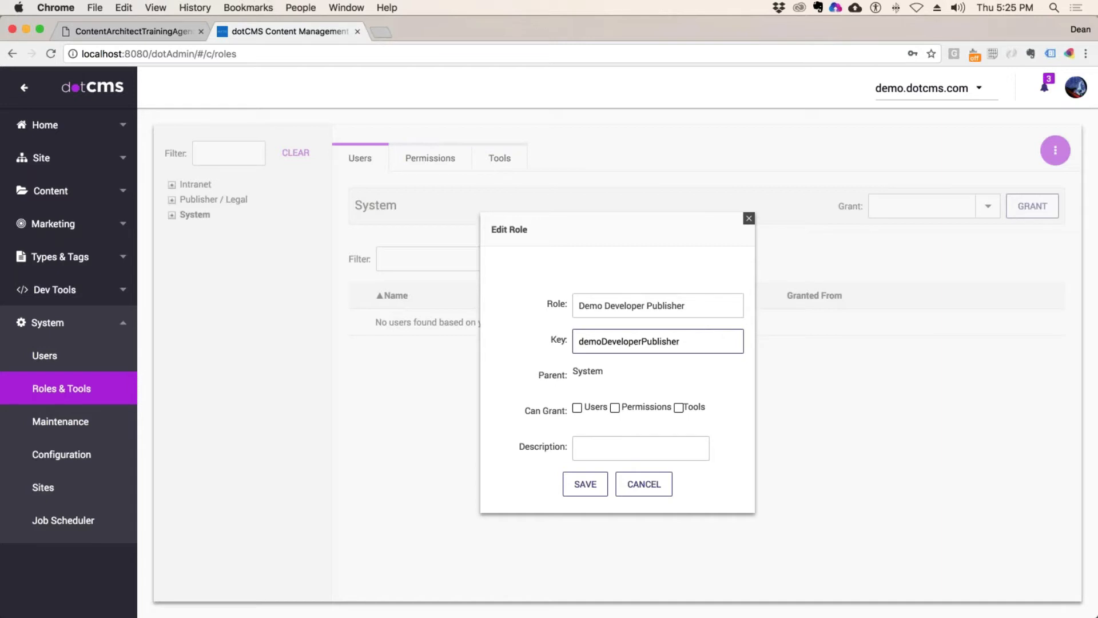
pyautogui.doubleClick(592, 341)
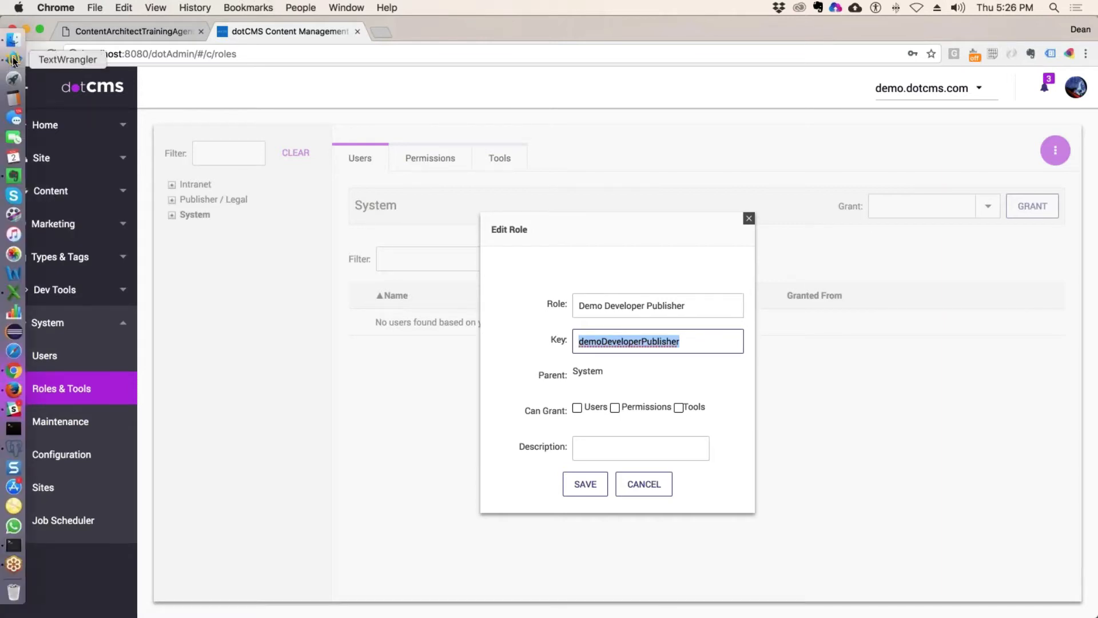
# Step: Bring TextWrangler forward and resize its window to show the document list
pyautogui.click(11, 67)
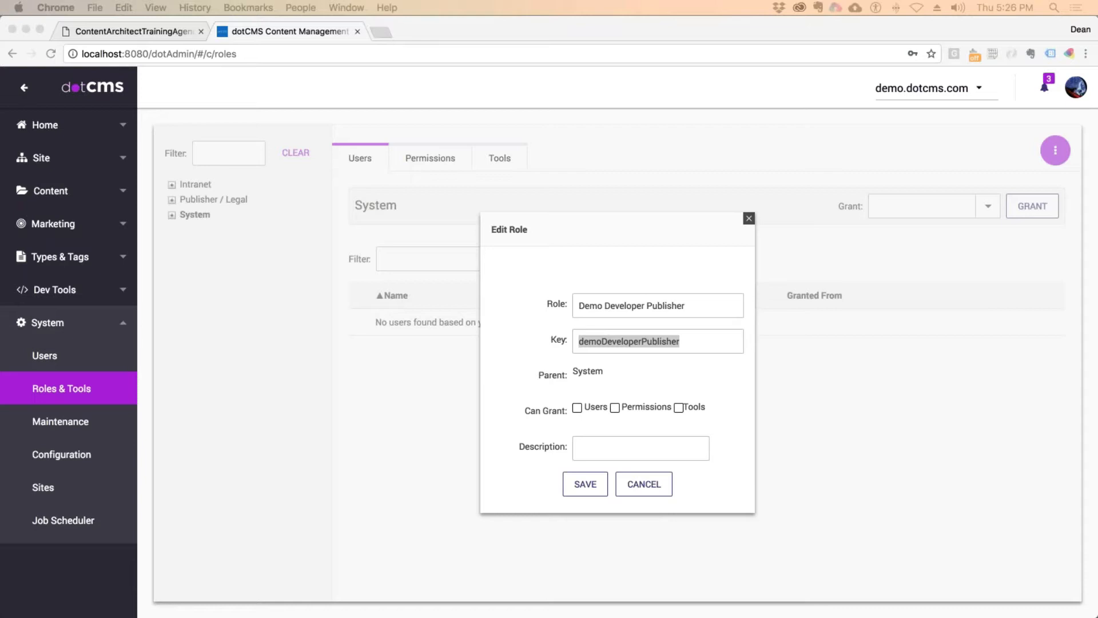
pyautogui.moveTo(1097, 244); pyautogui.dragTo(57, 108)
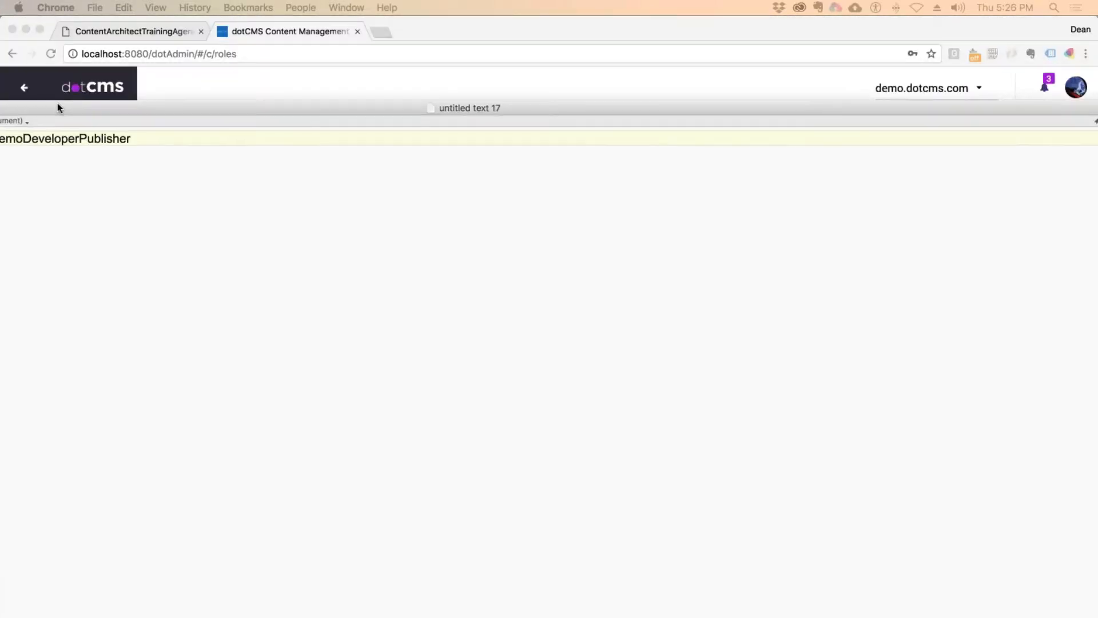
pyautogui.doubleClick(57, 108)
pyautogui.moveTo(967, 109); pyautogui.dragTo(715, 67)
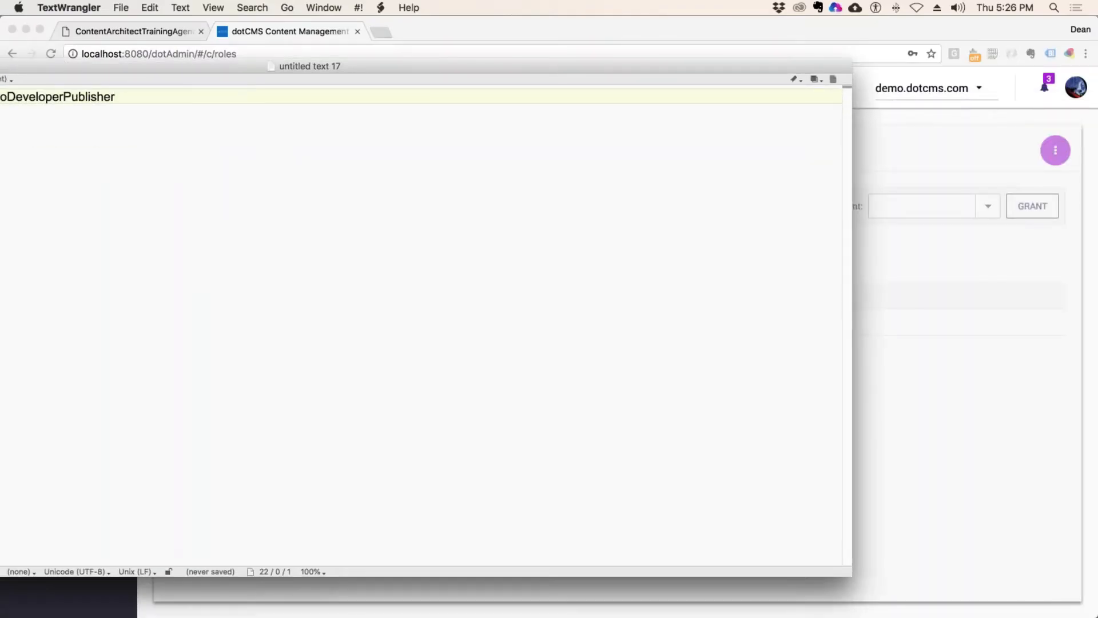
pyautogui.moveTo(846, 571); pyautogui.dragTo(240, 479)
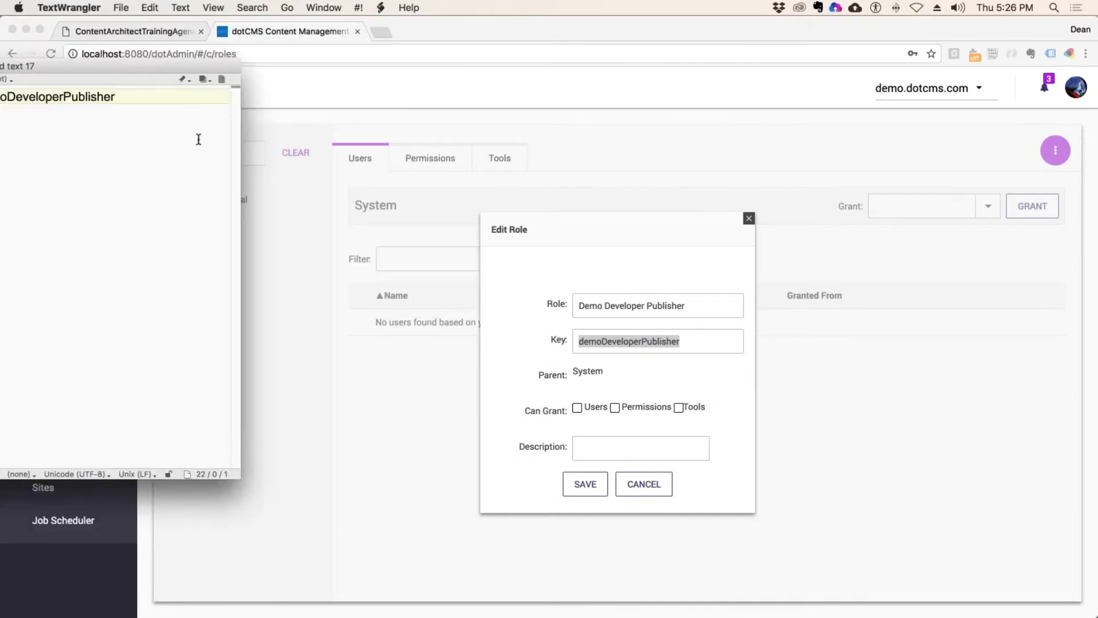
pyautogui.doubleClick(231, 63)
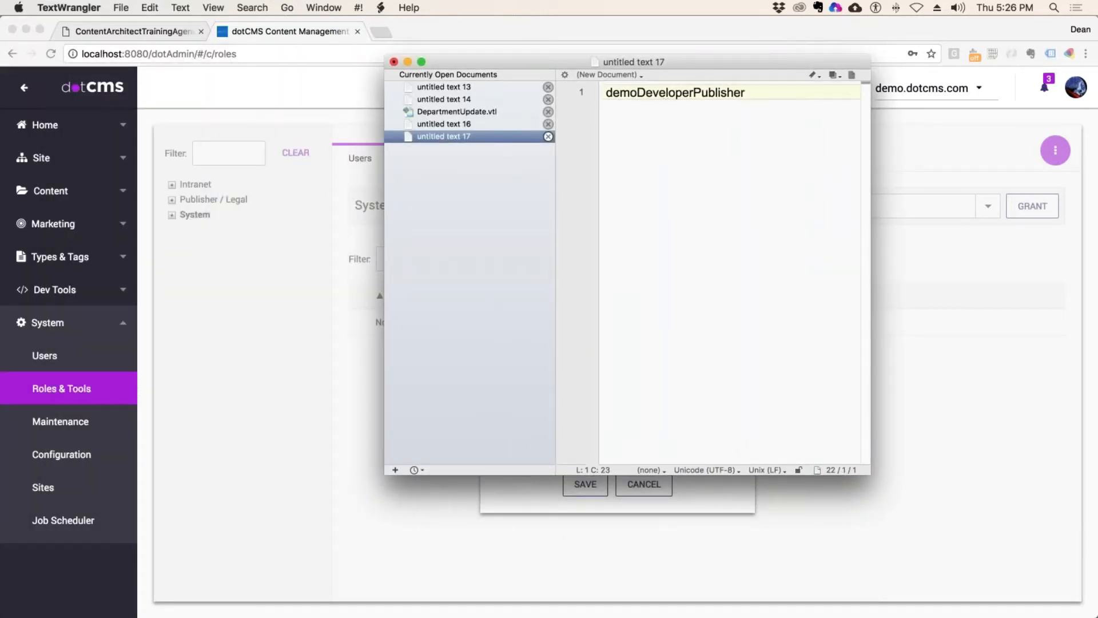
# Step: Close untitled text 16, DepartmentUpdate.vtl, untitled text 14 and 13 without saving
pyautogui.click(549, 124)
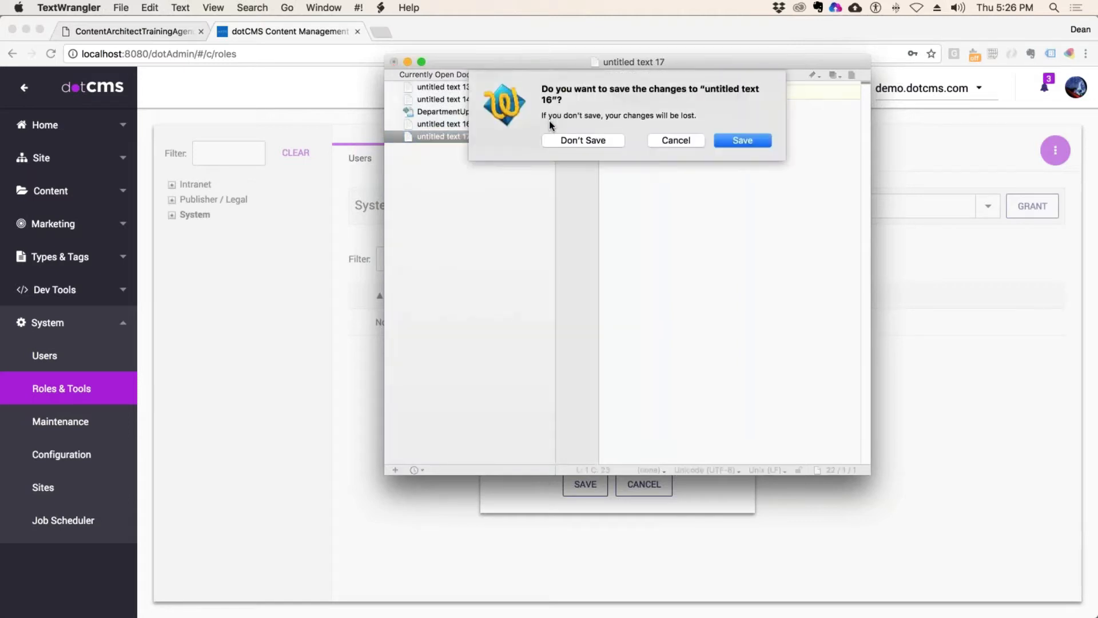
pyautogui.click(579, 139)
pyautogui.click(548, 112)
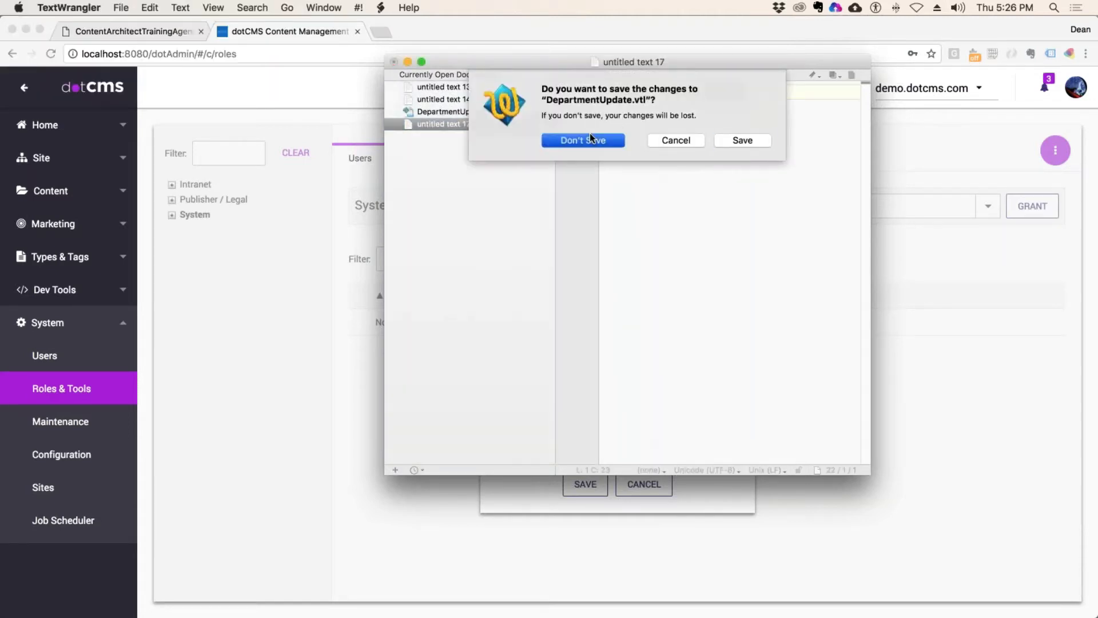
pyautogui.click(590, 136)
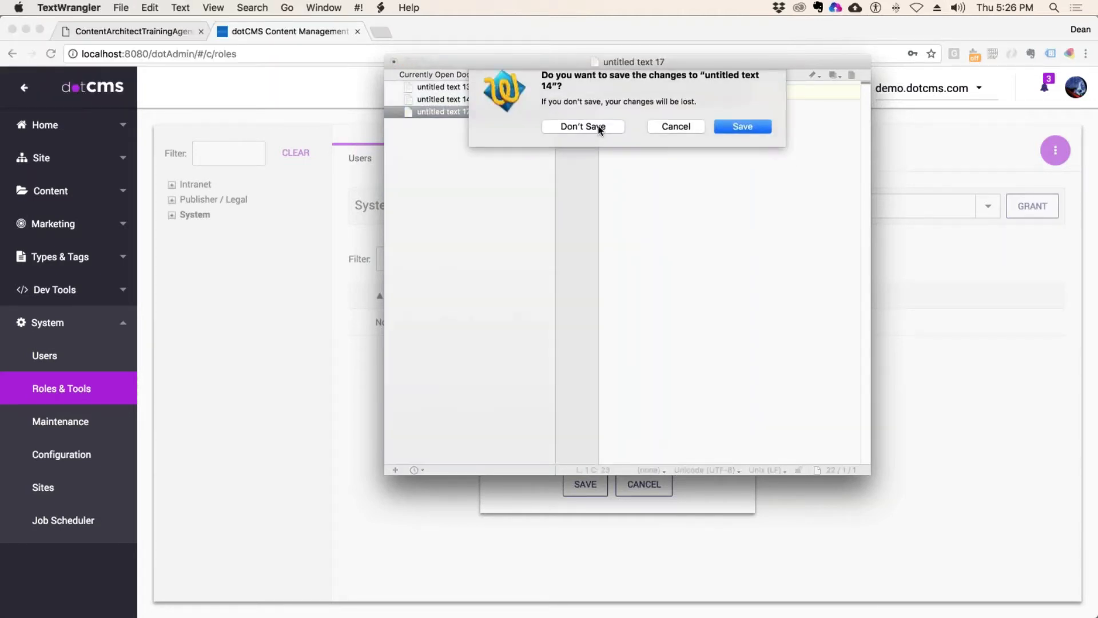
pyautogui.click(590, 139)
pyautogui.press('super+d')
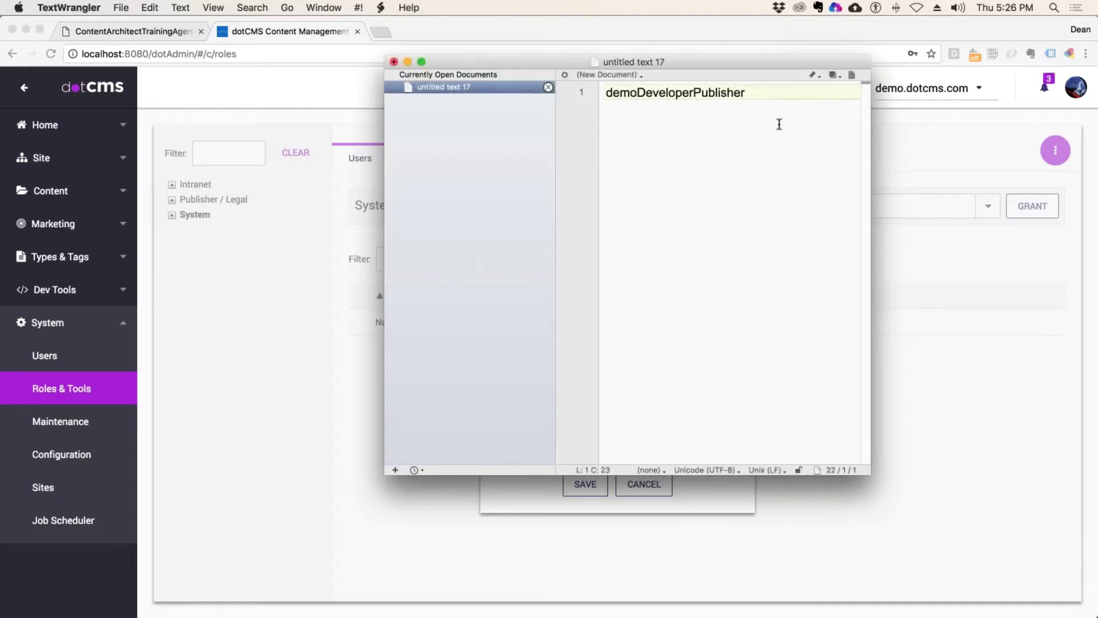
# Step: Enlarge the editor window and add the note 'xxxx ??? users' below the key
pyautogui.moveTo(747, 57); pyautogui.dragTo(545, 33)
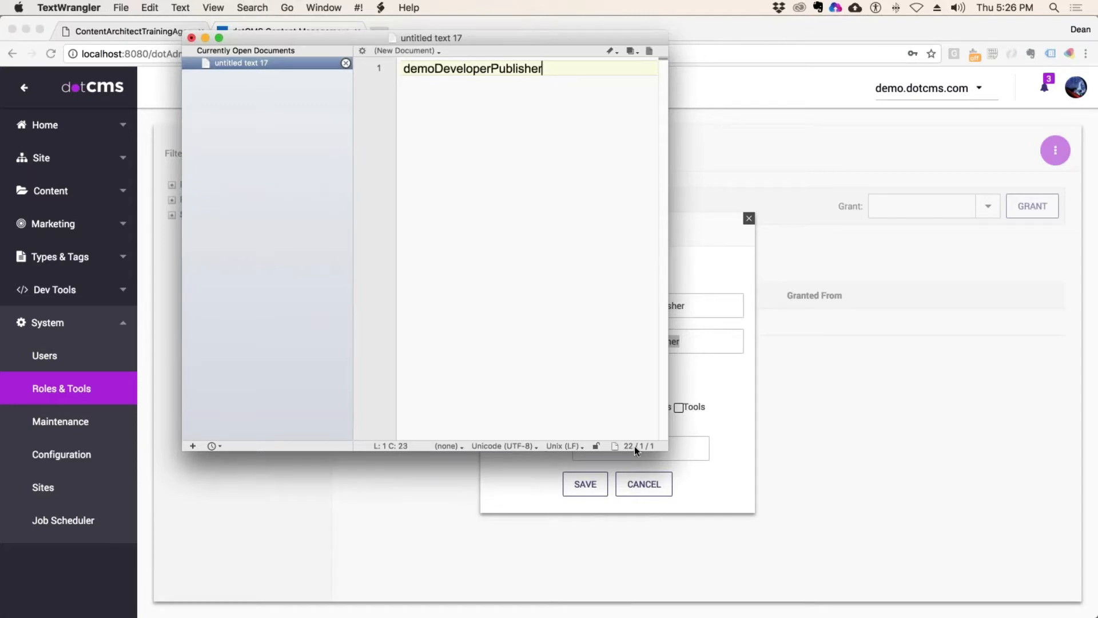
pyautogui.moveTo(667, 450); pyautogui.dragTo(803, 524)
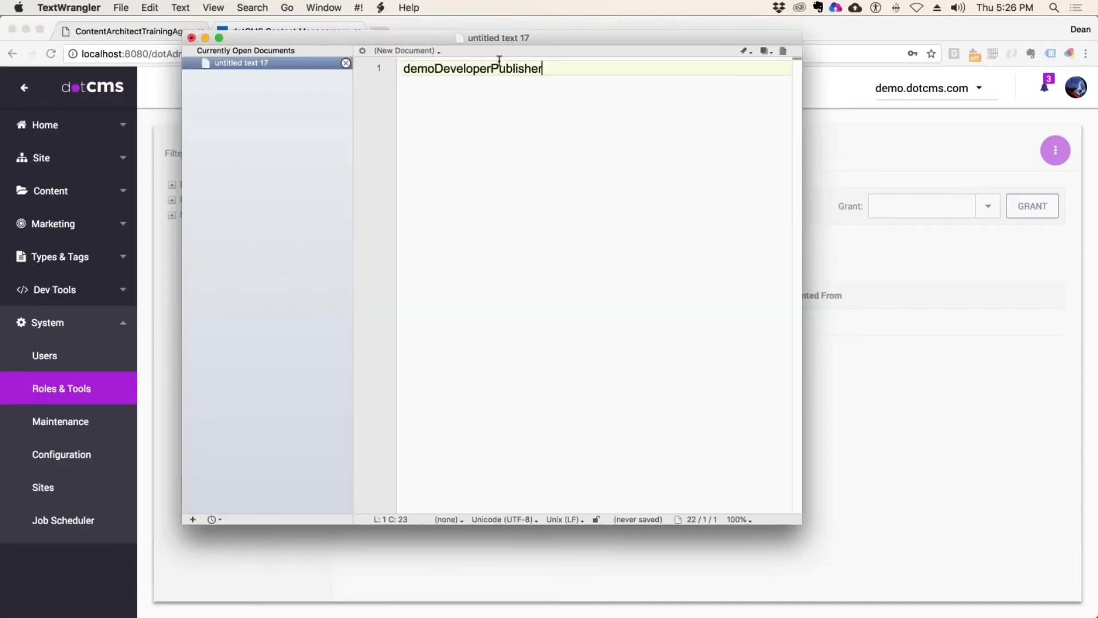
pyautogui.tripleClick(603, 79)
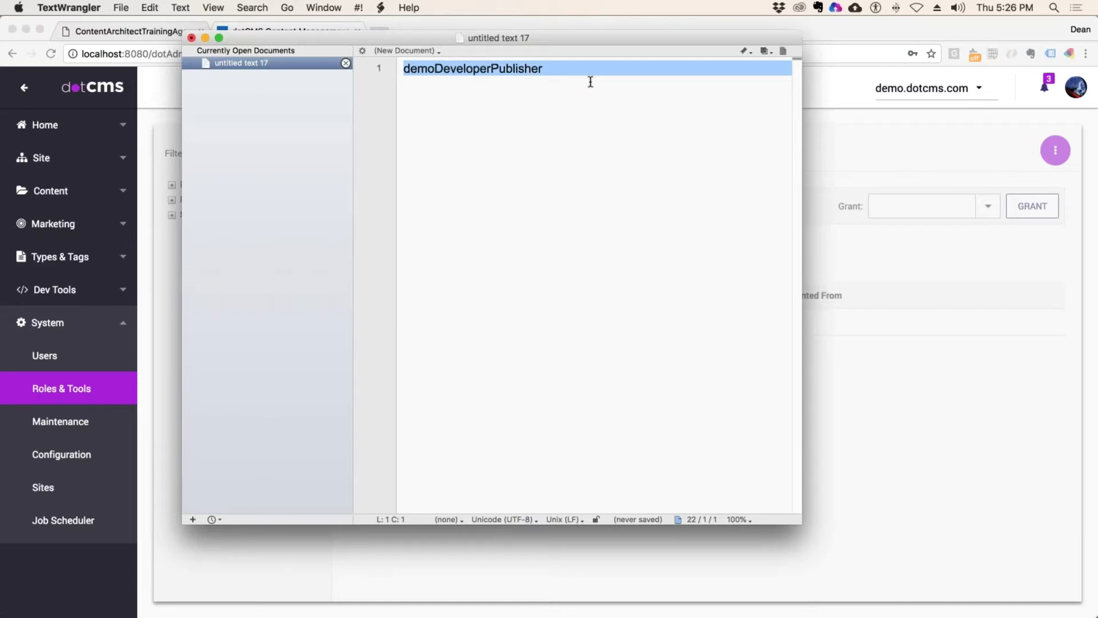
pyautogui.click(624, 86)
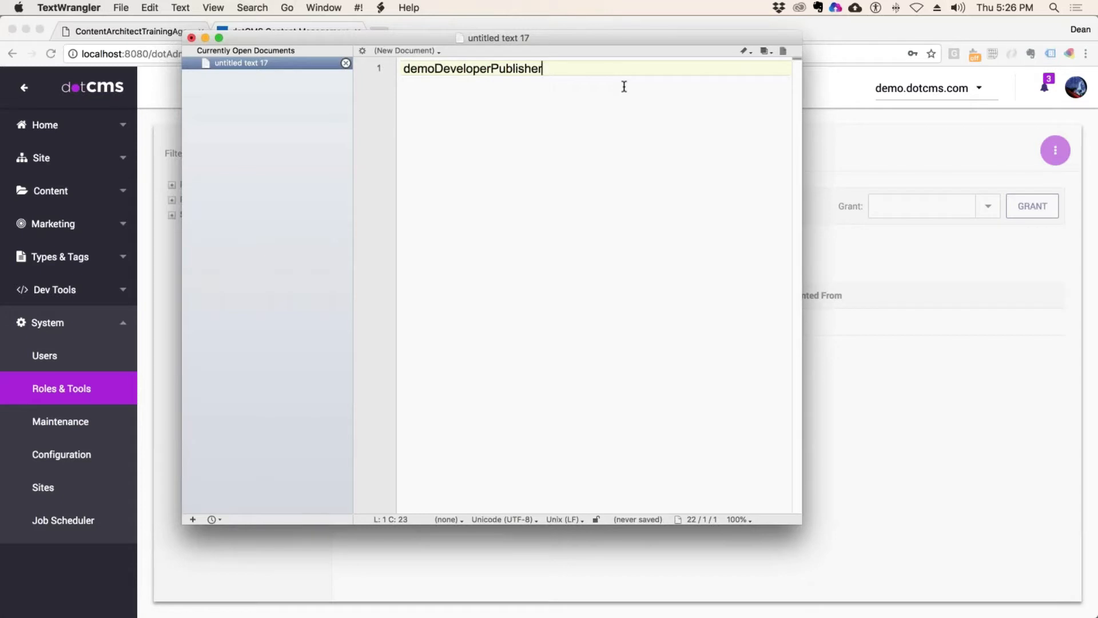
pyautogui.press('Return')
pyautogui.press('Return')
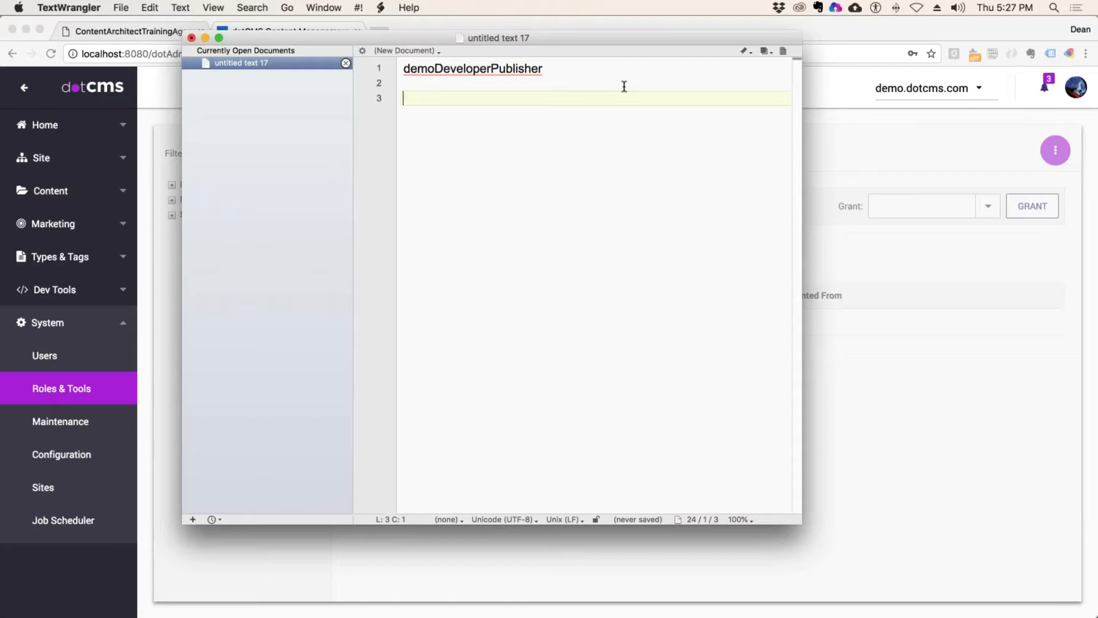
pyautogui.write('xxxx ??? users')
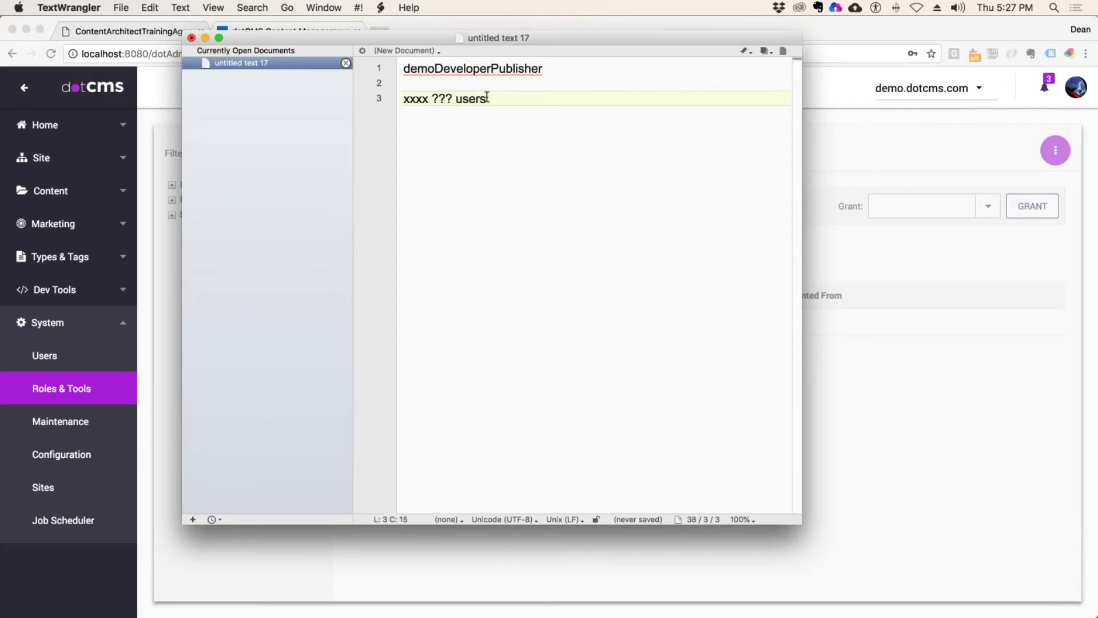
pyautogui.press('Return')
pyautogui.press('Return')
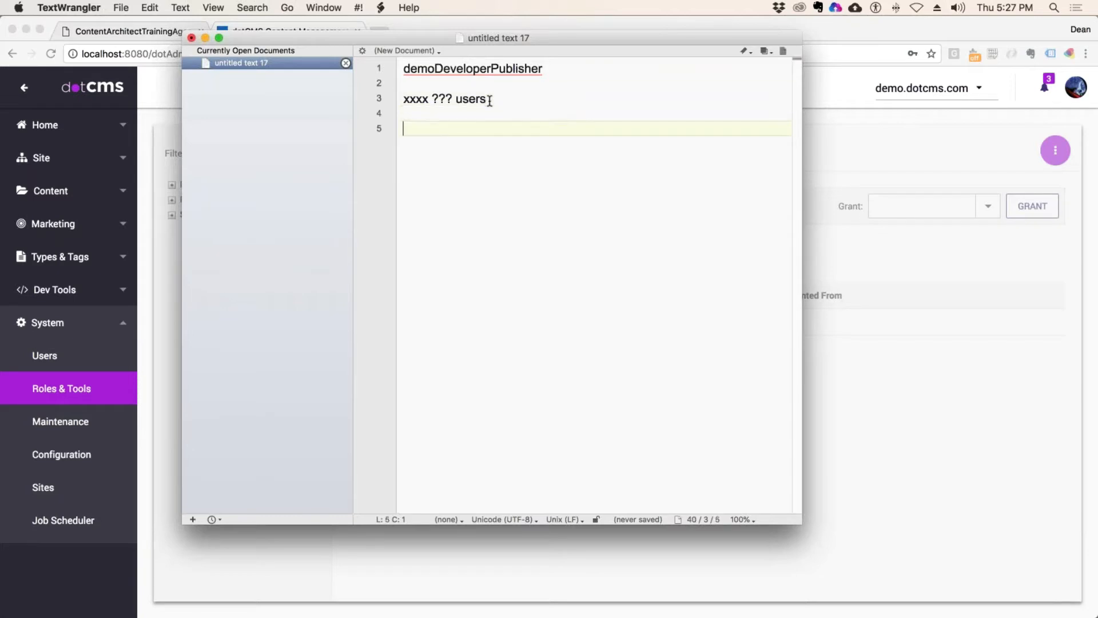
# Step: Copy demoDeveloperPublisher from line 1 onto a lower line, with a blank line above it
pyautogui.moveTo(558, 68); pyautogui.dragTo(374, 60)
pyautogui.press('super+c')
pyautogui.click(456, 132)
pyautogui.press('super+v')
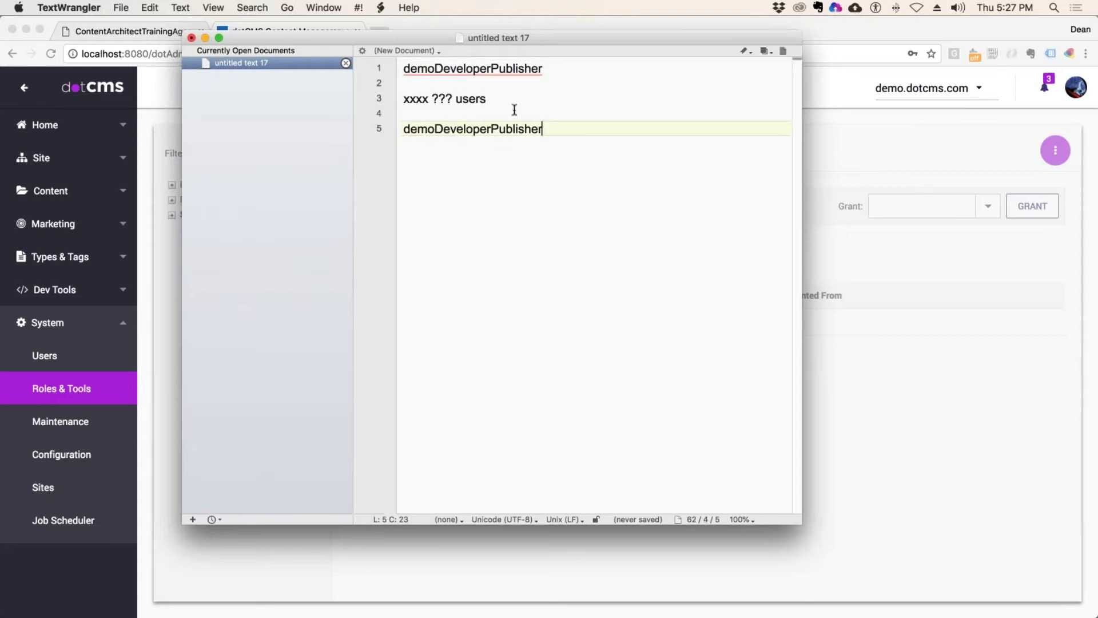
pyautogui.click(535, 112)
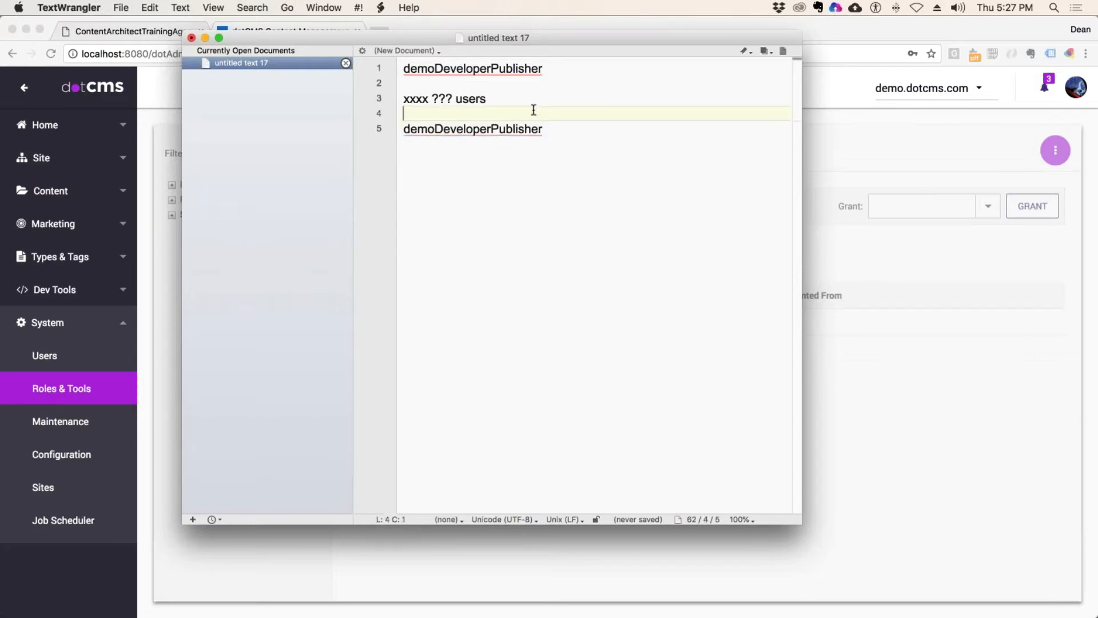
pyautogui.press('Return')
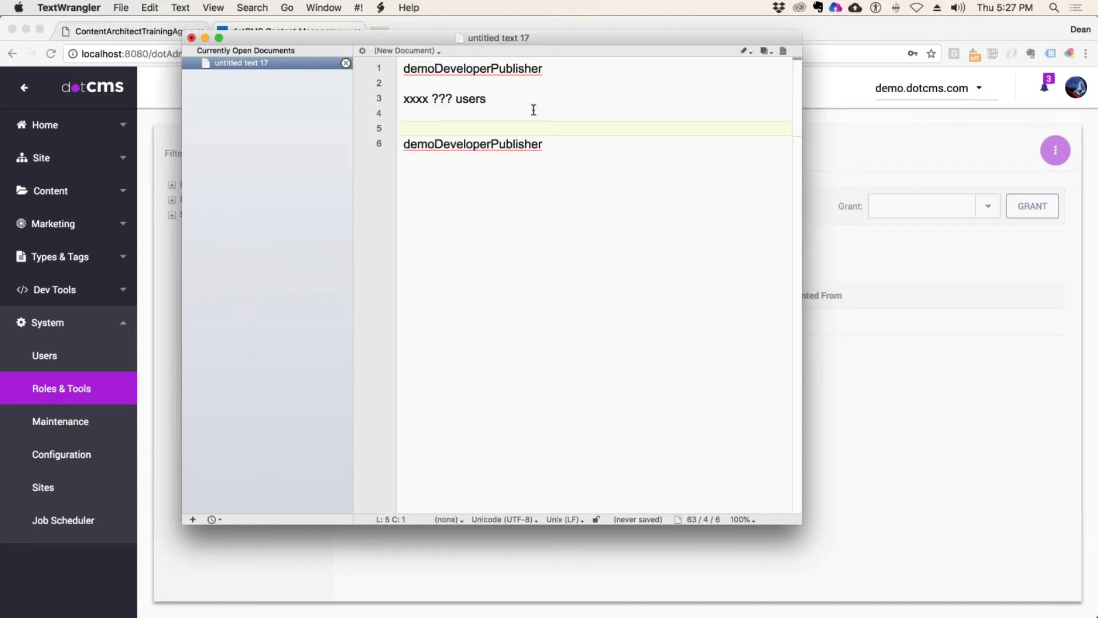
pyautogui.click(404, 145)
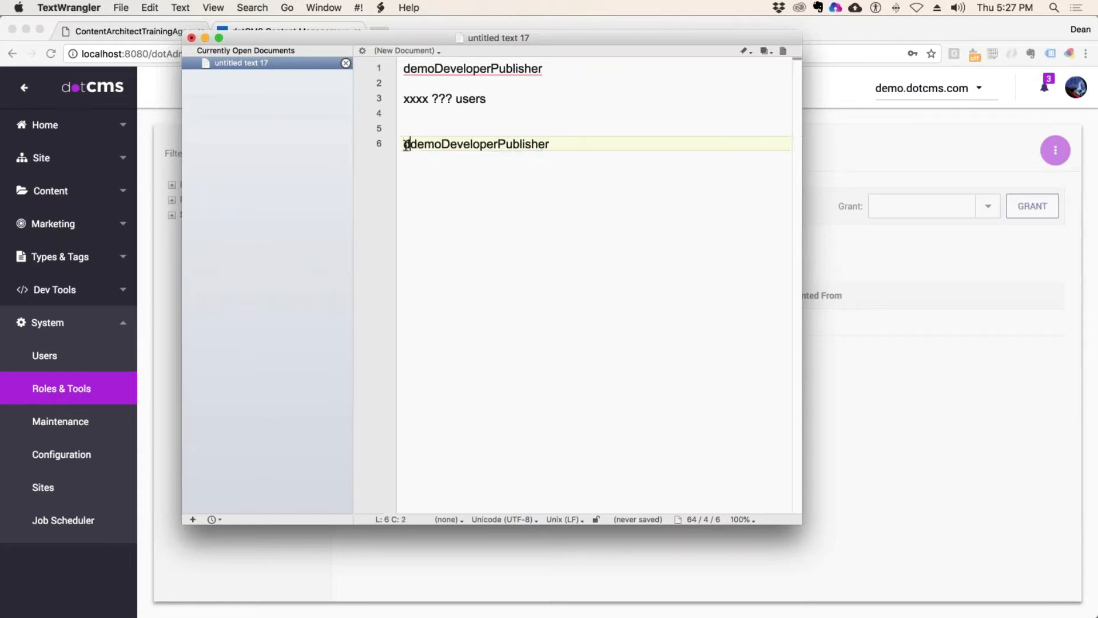
# Step: Prefix the copied key with dotcms_ to read dotcms_demoDeveloperPublisher
pyautogui.write('dotcms')
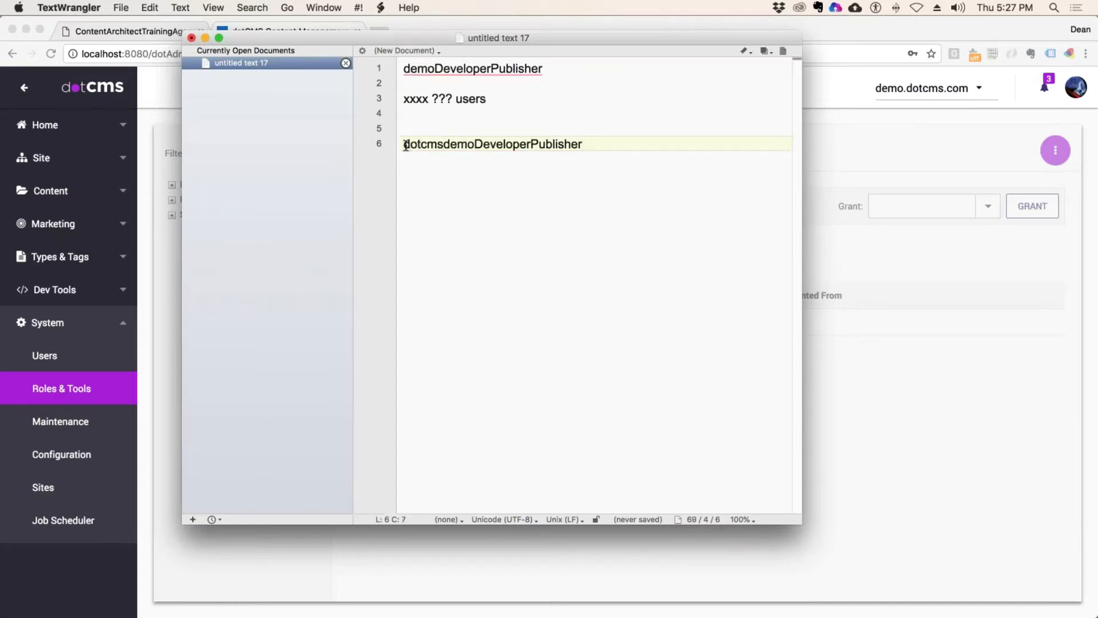
pyautogui.write('_')
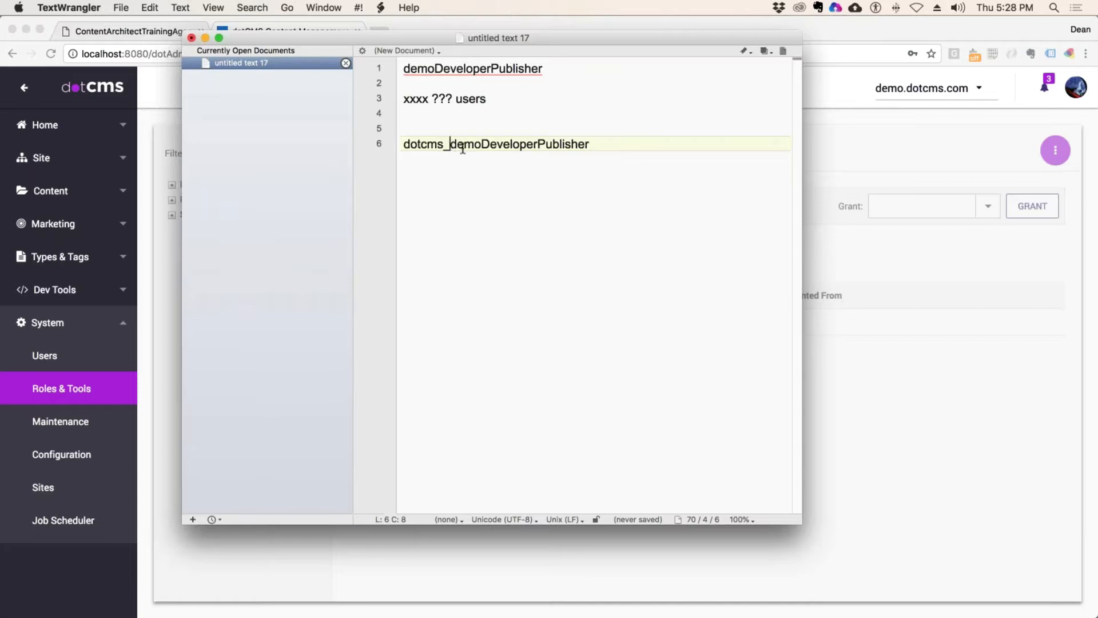
pyautogui.click(611, 146)
pyautogui.moveTo(498, 98); pyautogui.dragTo(385, 107)
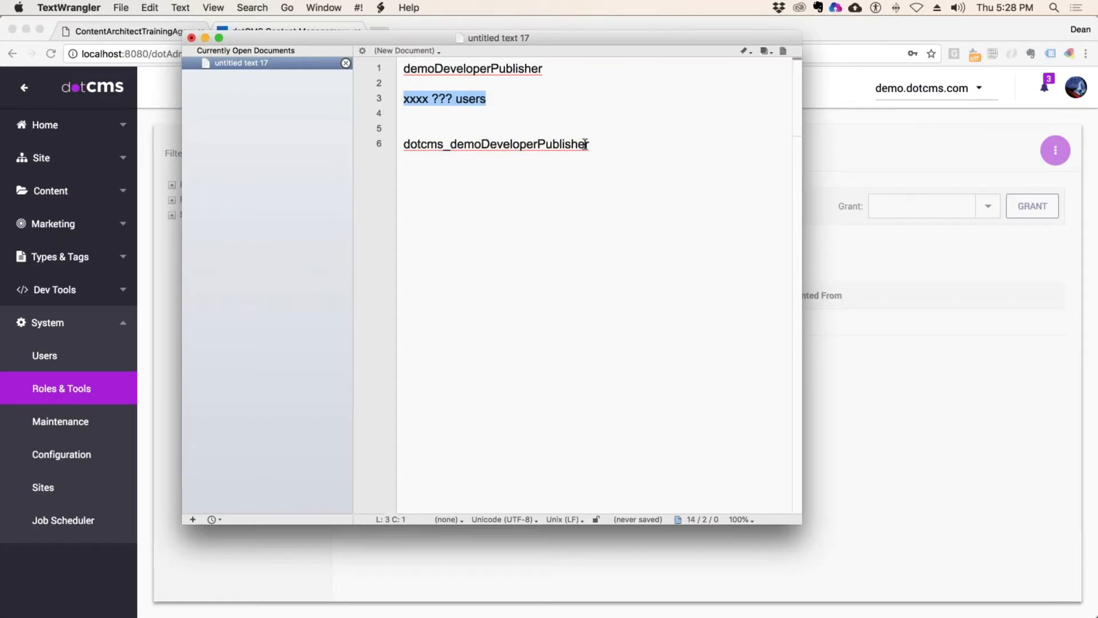
pyautogui.moveTo(586, 144); pyautogui.dragTo(396, 146)
pyautogui.click(627, 103)
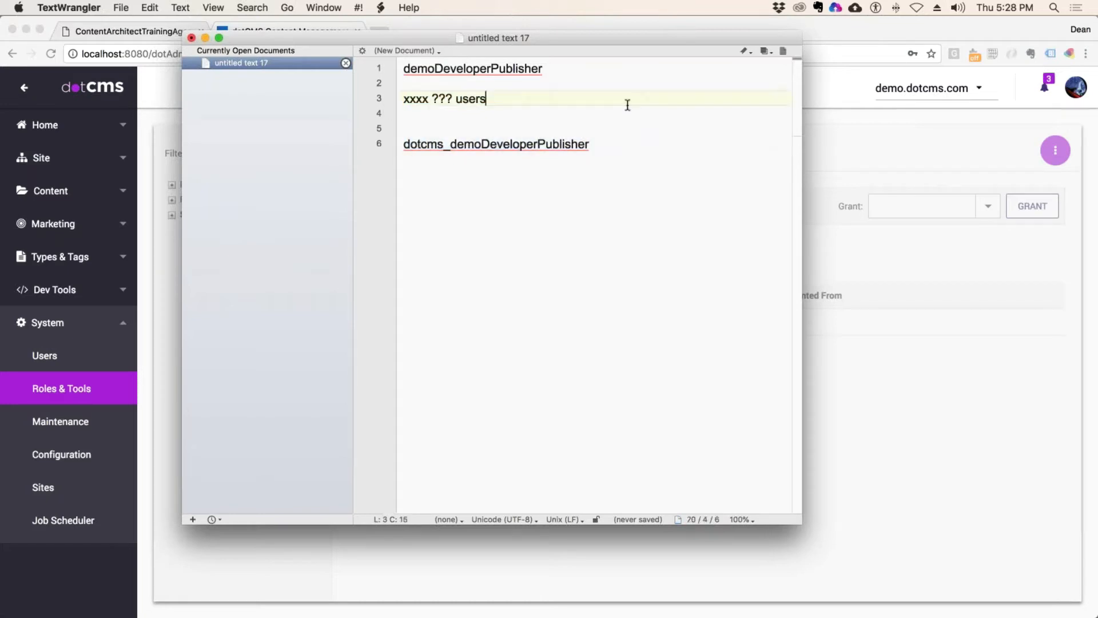
pyautogui.moveTo(597, 144); pyautogui.dragTo(401, 144)
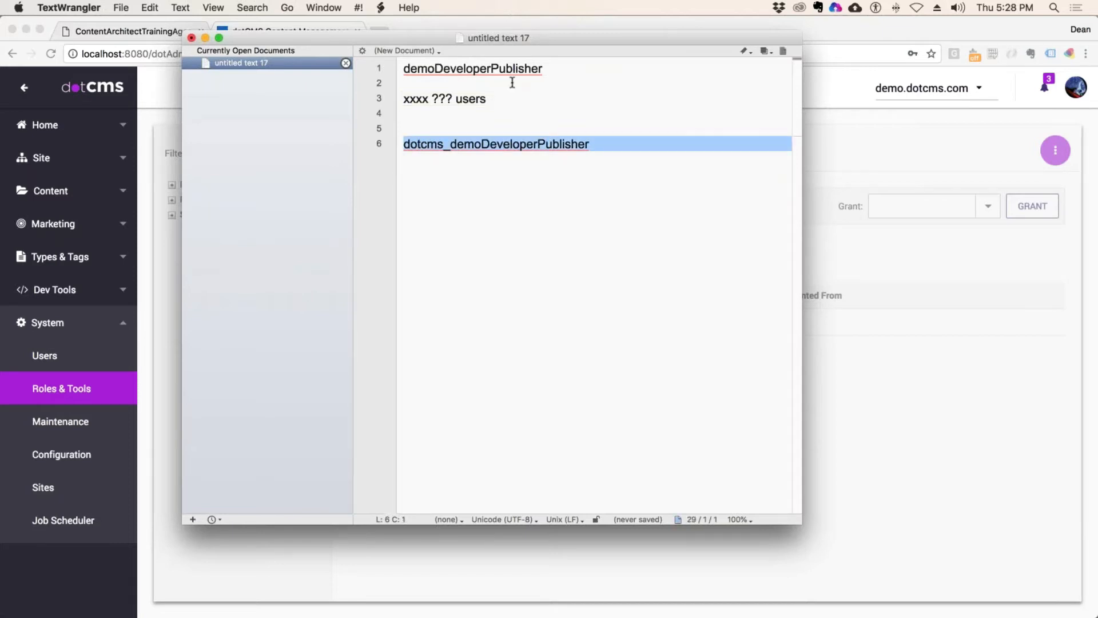
pyautogui.click(598, 115)
pyautogui.click(599, 143)
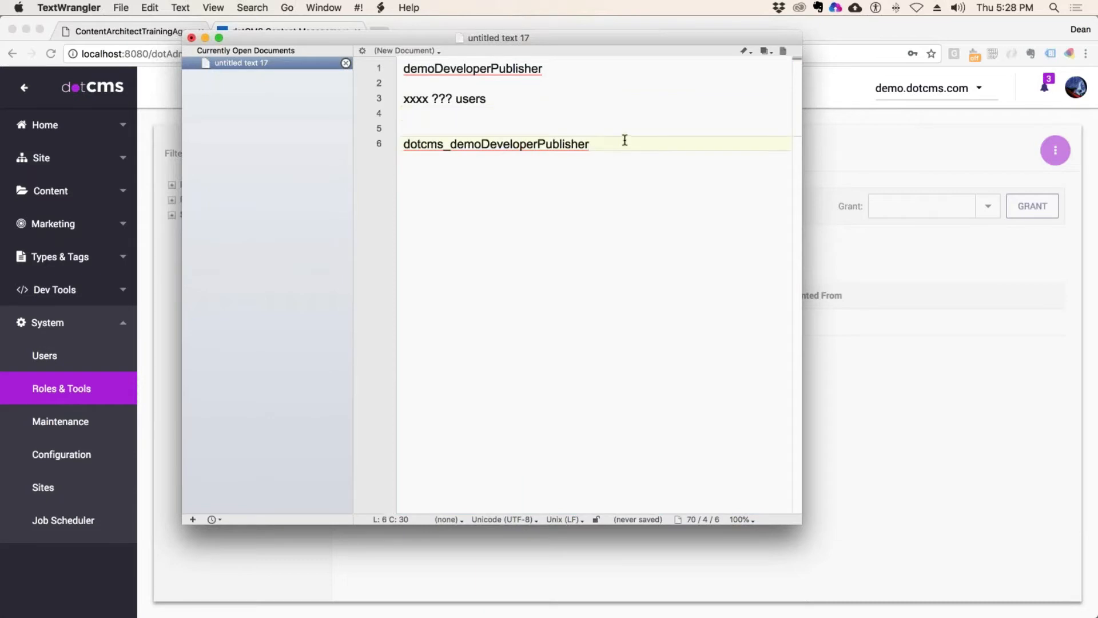
# Step: Add dotcms_genericPublisher on a new line below dotcms_demoDeveloperPublisher
pyautogui.press('Return')
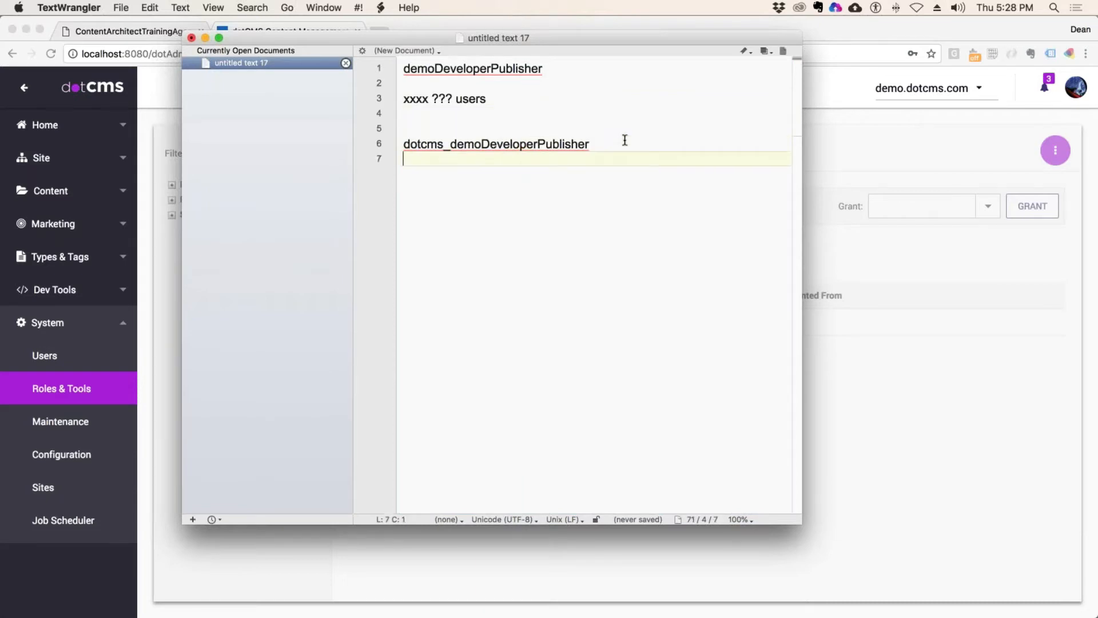
pyautogui.write('dotcms_generic')
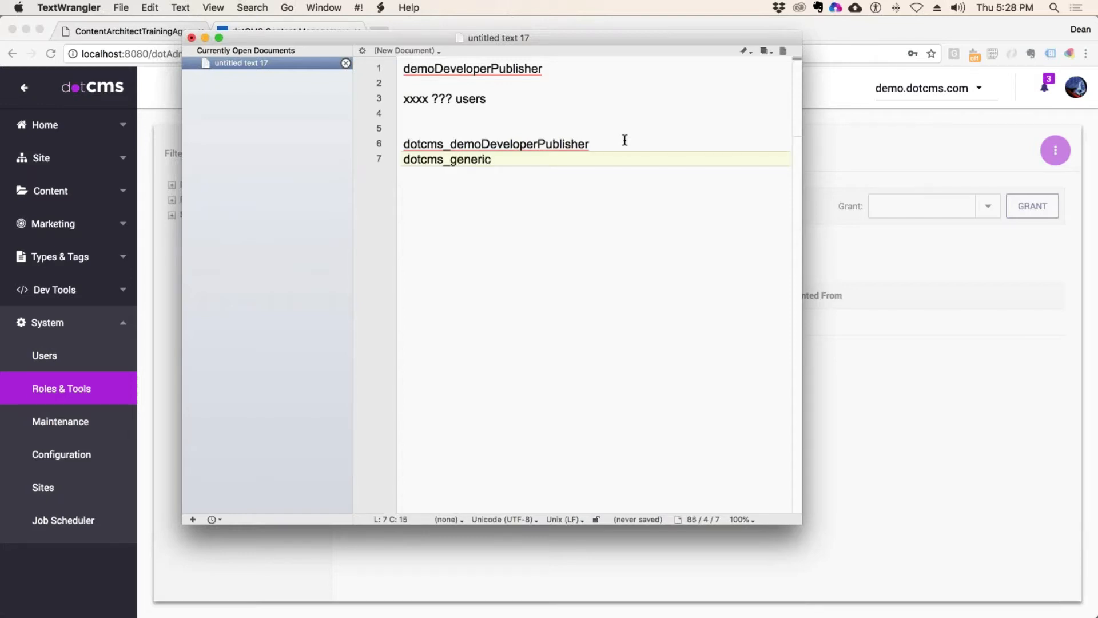
pyautogui.write('Publisher')
pyautogui.moveTo(544, 160); pyautogui.dragTo(369, 153)
pyautogui.click(369, 156)
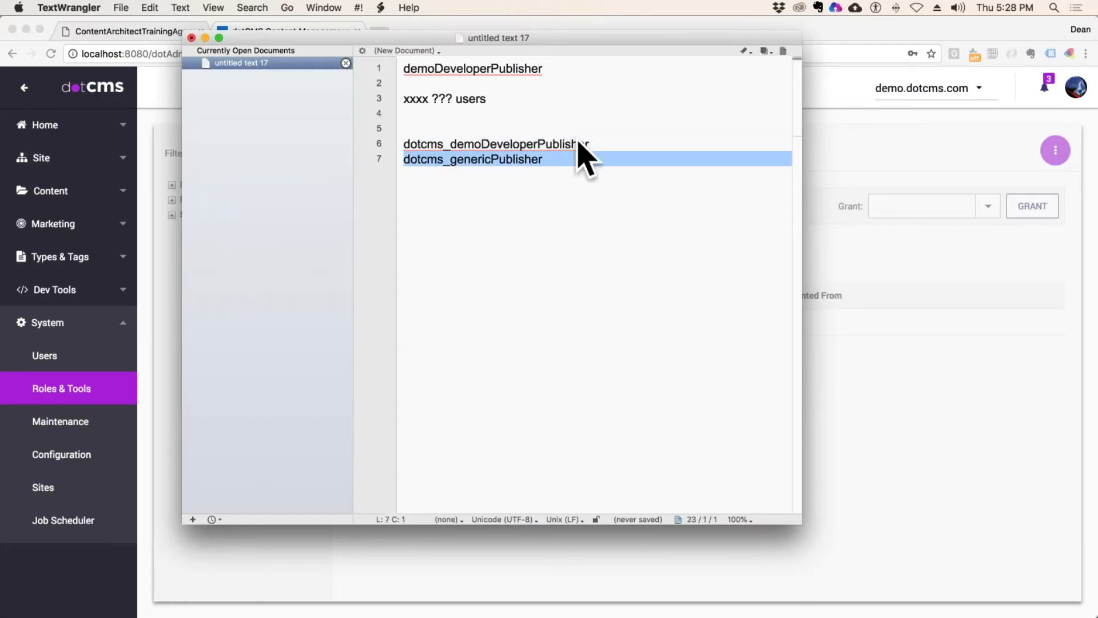
pyautogui.click(603, 143)
pyautogui.moveTo(603, 143); pyautogui.dragTo(402, 143)
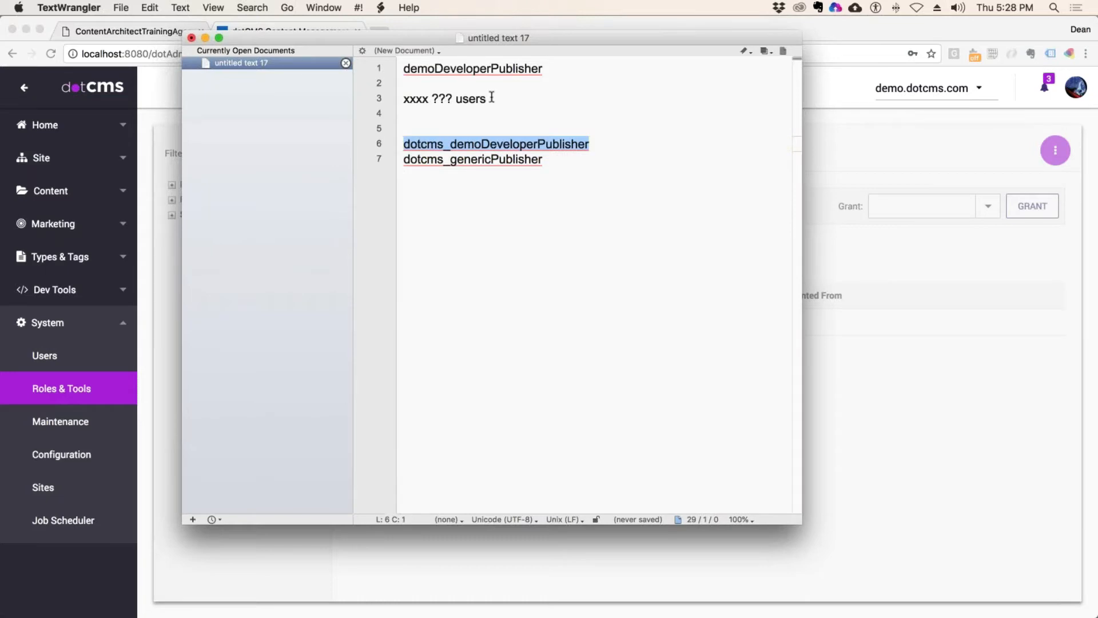
pyautogui.moveTo(492, 98); pyautogui.dragTo(402, 99)
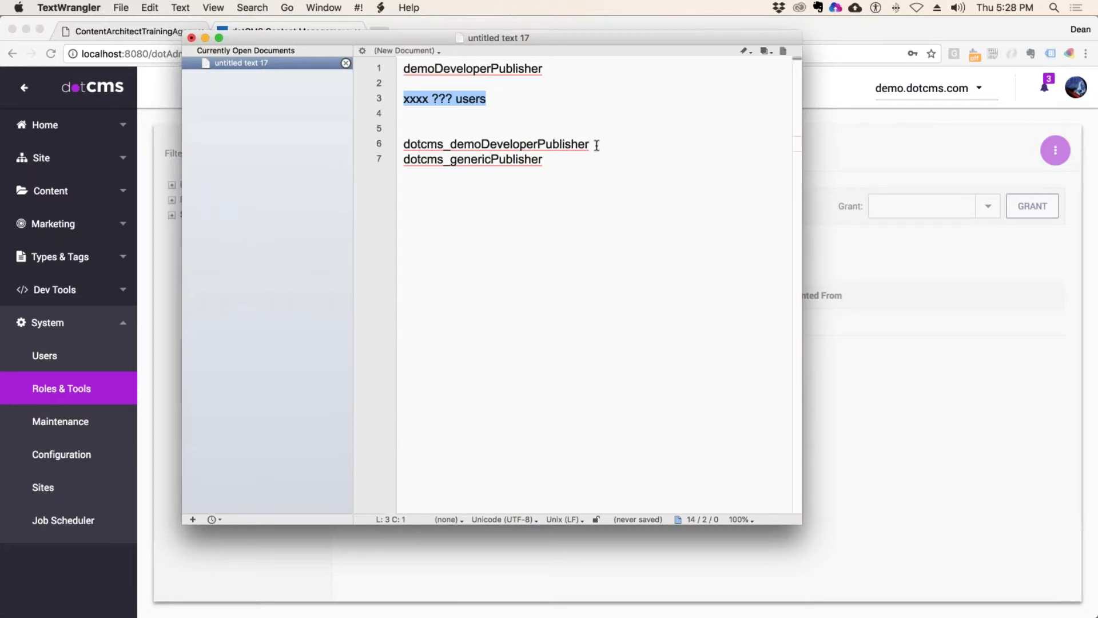
pyautogui.click(596, 144)
pyautogui.moveTo(595, 144); pyautogui.dragTo(343, 141)
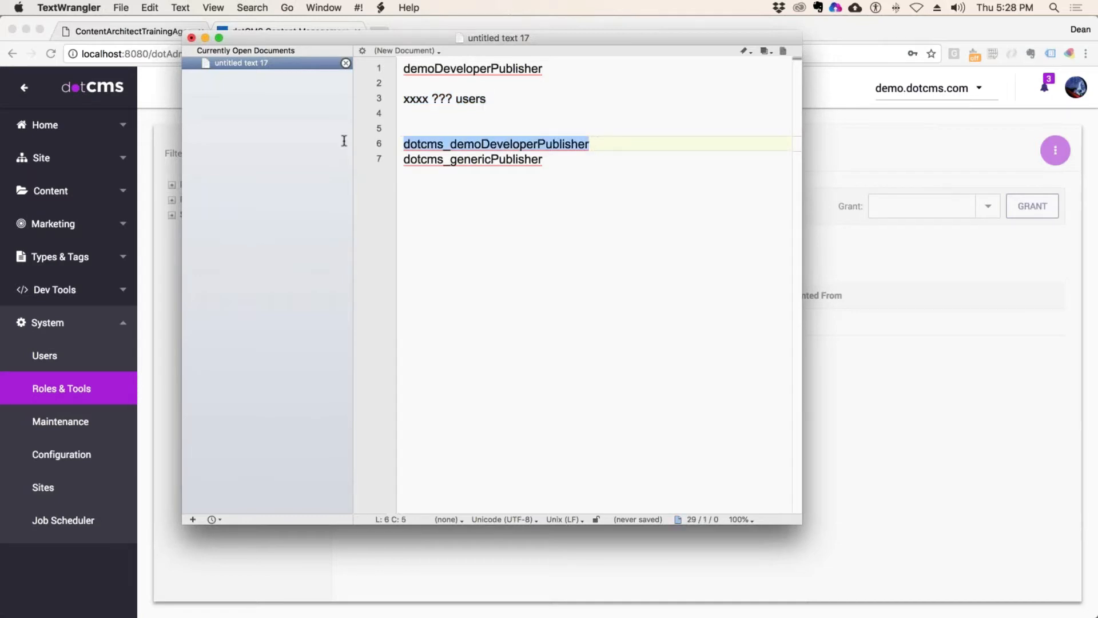
pyautogui.click(607, 145)
pyautogui.moveTo(596, 145); pyautogui.dragTo(368, 147)
pyautogui.click(544, 204)
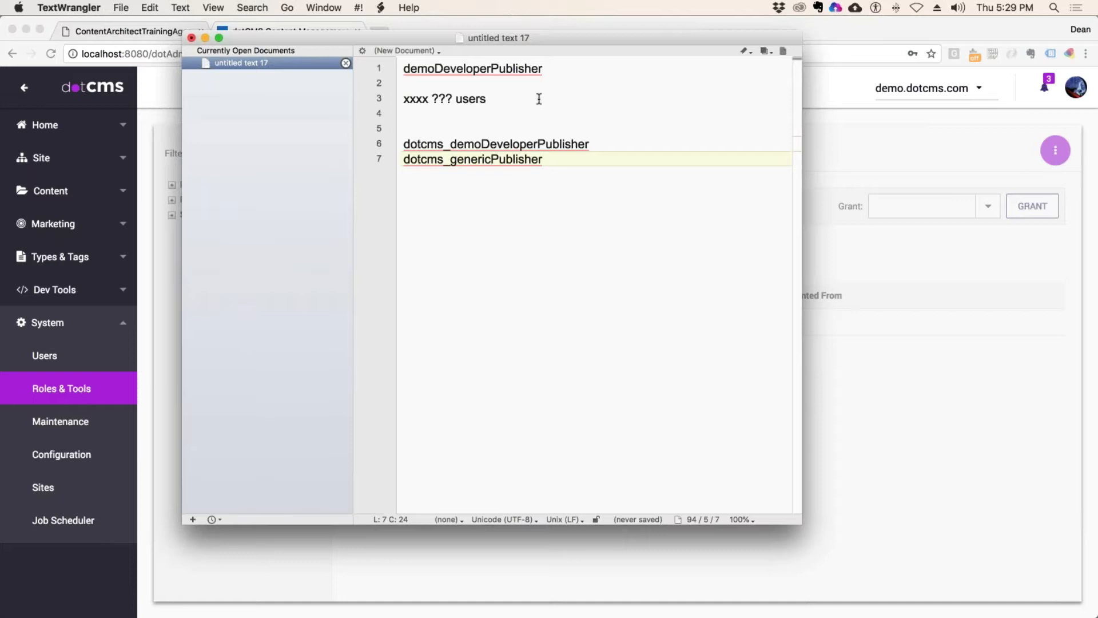
# Step: Insert filler lines ssssssss, dddddddd and ggggggg after empty line 5
pyautogui.click(414, 127)
pyautogui.press('Return')
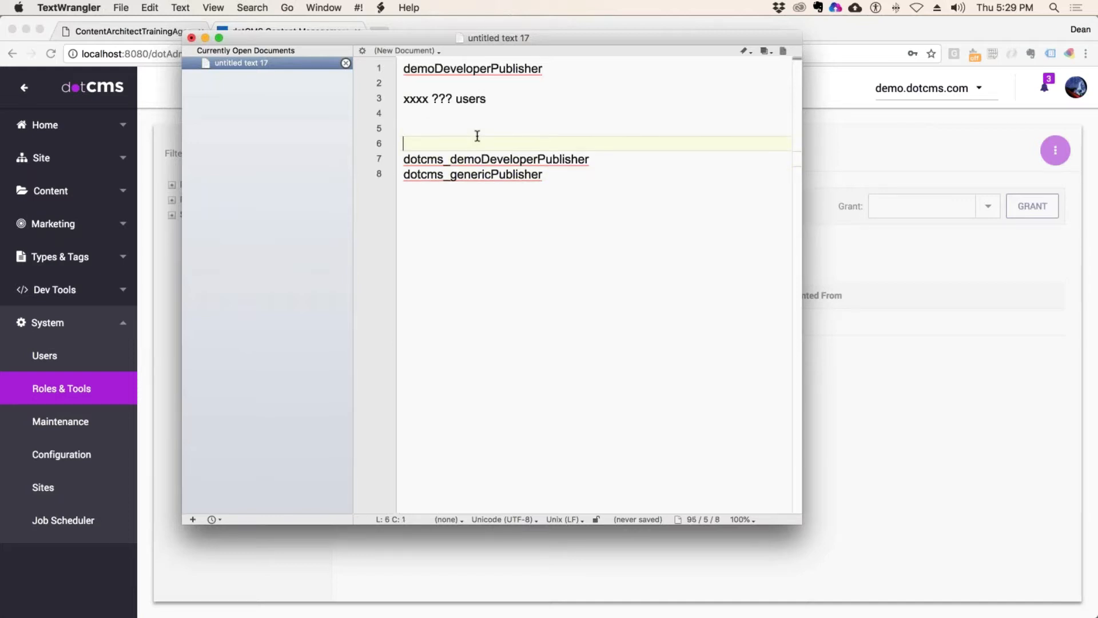
pyautogui.write('ssssssss')
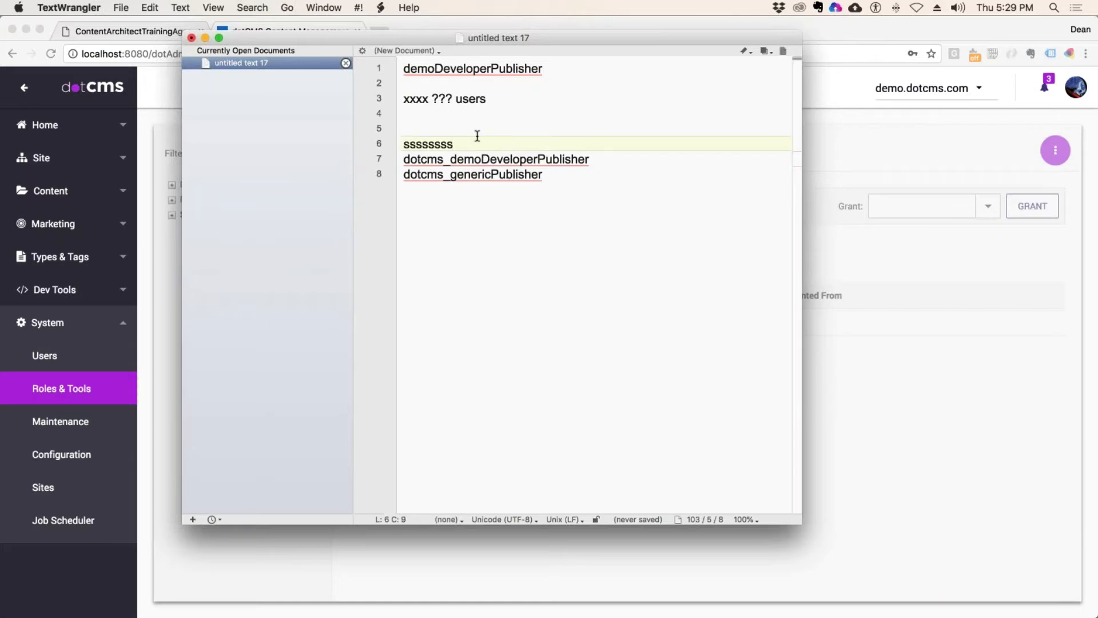
pyautogui.press('Return')
pyautogui.write('ddd')
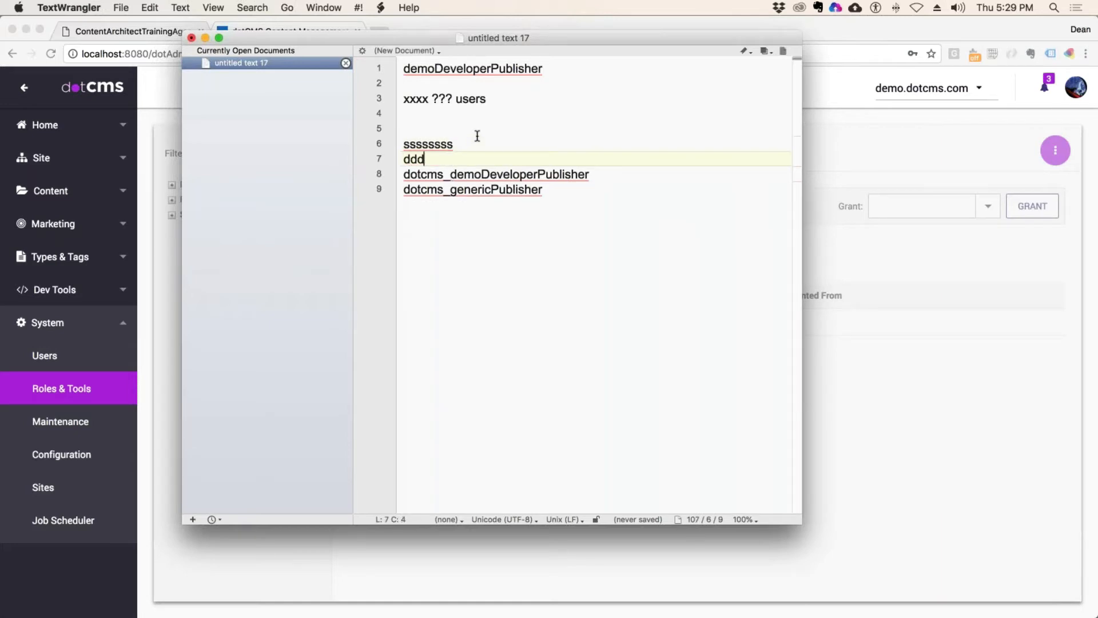
pyautogui.write('ddddd')
pyautogui.press('Return')
pyautogui.write('ggggggg')
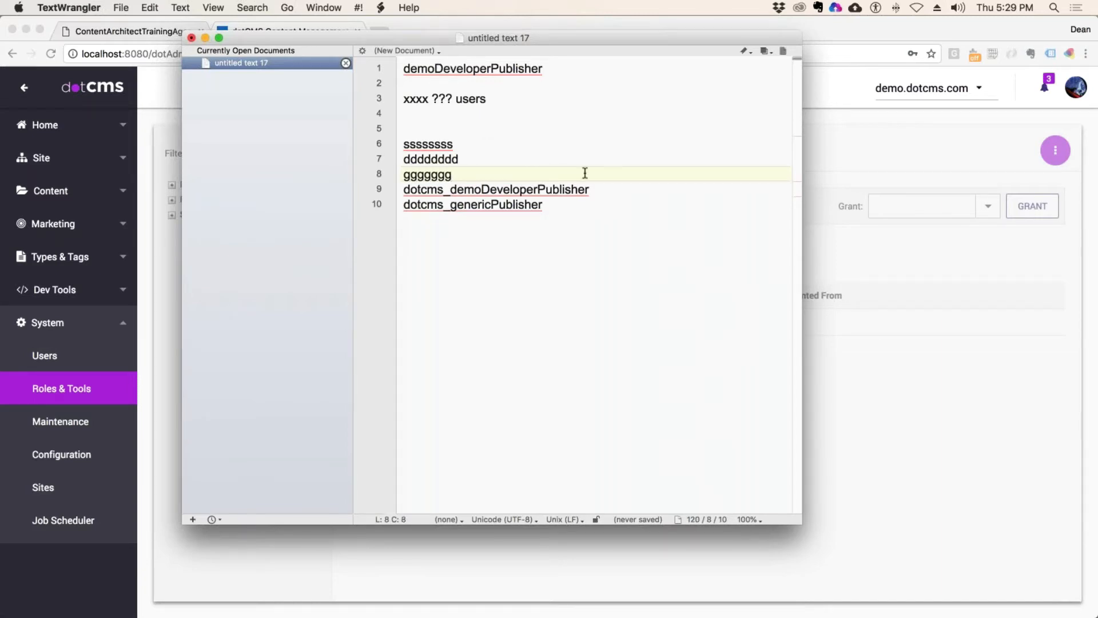
# Step: Delete the three filler lines so the two dotcms keys sit together
pyautogui.moveTo(539, 202); pyautogui.dragTo(403, 189)
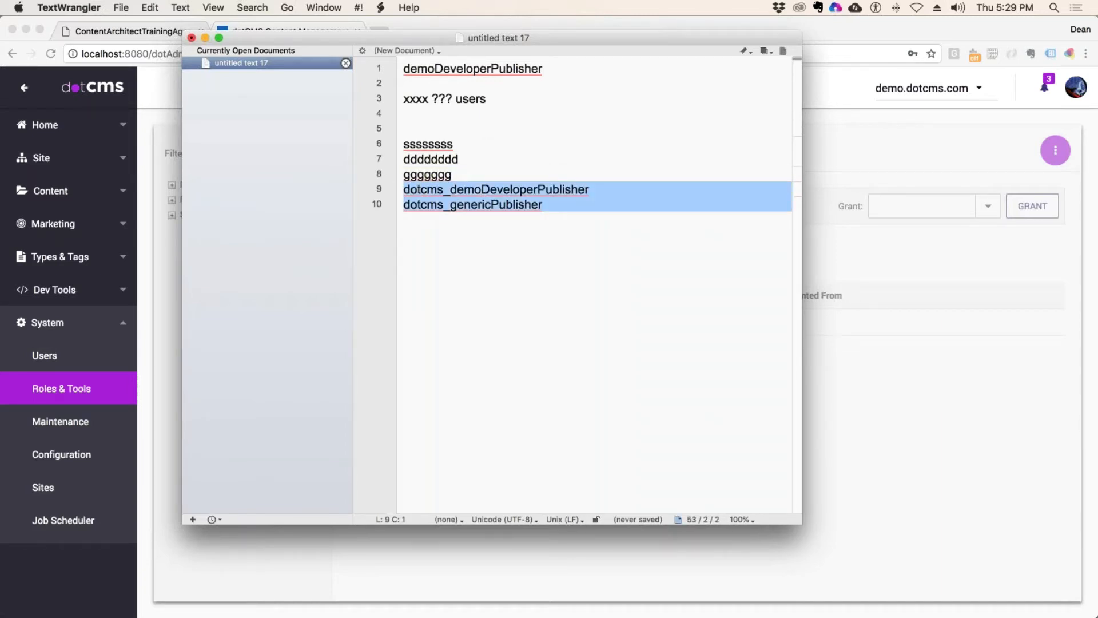
pyautogui.click(531, 157)
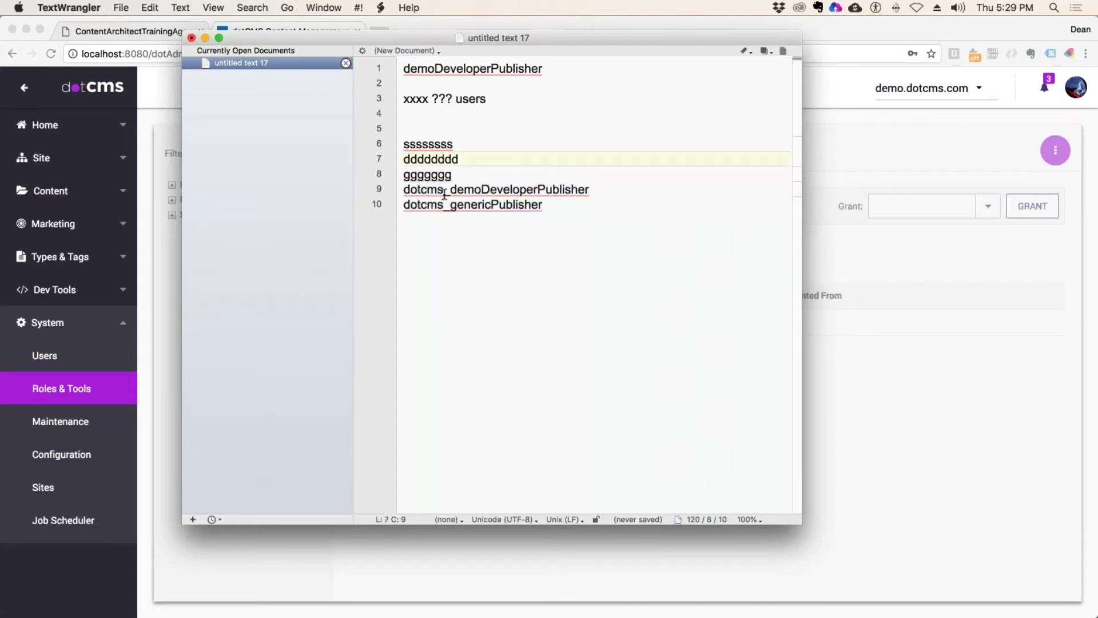
pyautogui.moveTo(452, 190); pyautogui.dragTo(404, 190)
pyautogui.click(478, 162)
pyautogui.moveTo(465, 175); pyautogui.dragTo(387, 146)
pyautogui.hotkey('shift', 'Up')
pyautogui.press('BackSpace')
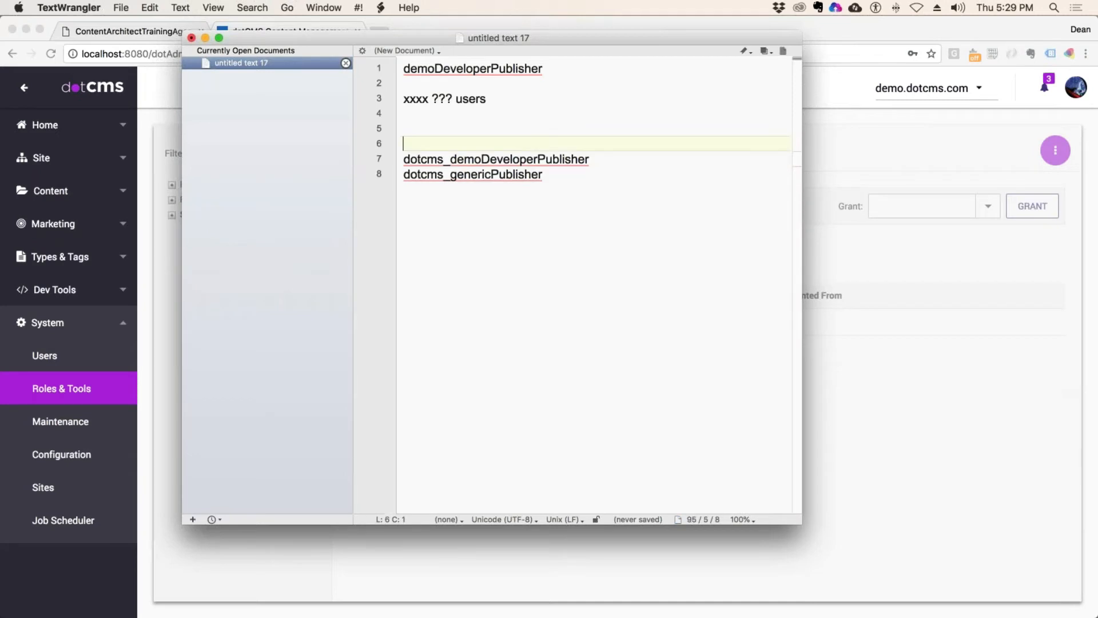
pyautogui.press('BackSpace')
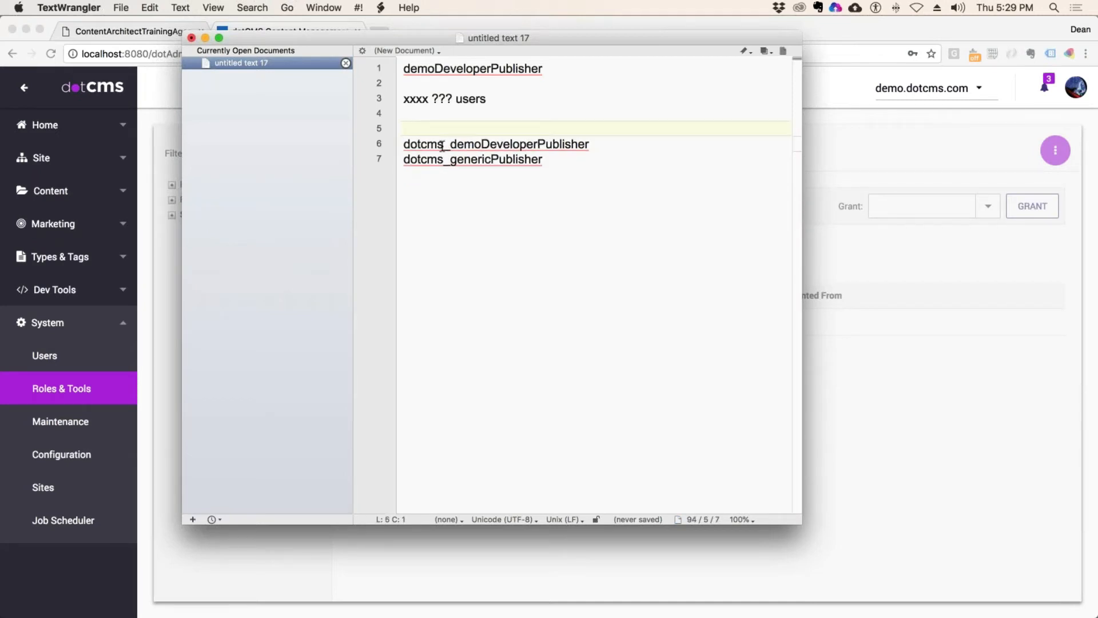
pyautogui.moveTo(404, 144); pyautogui.dragTo(596, 164)
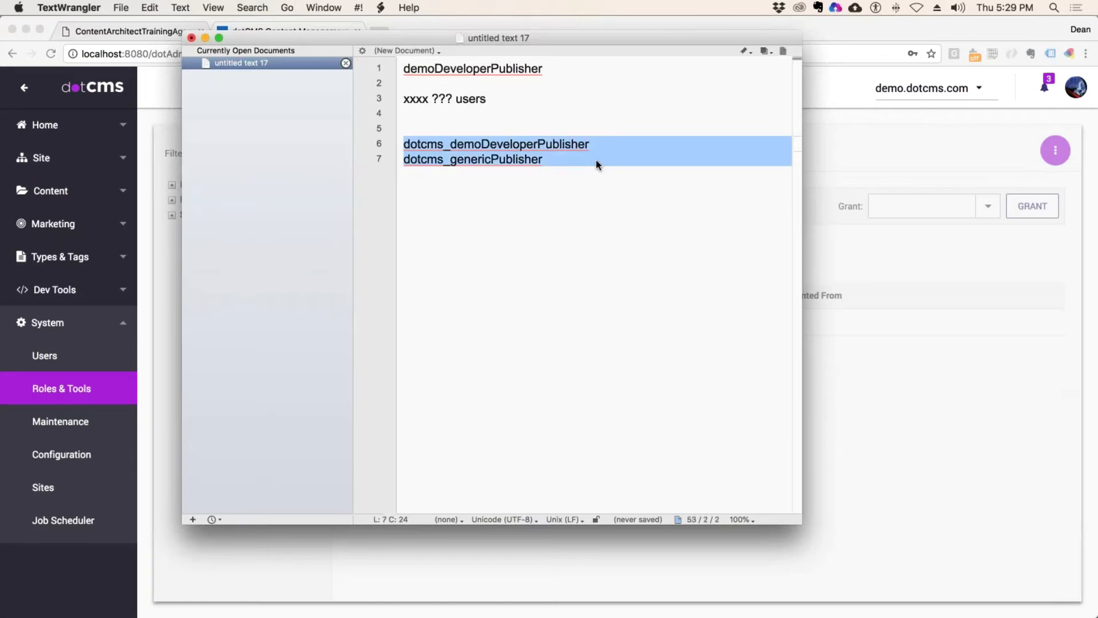
pyautogui.click(459, 119)
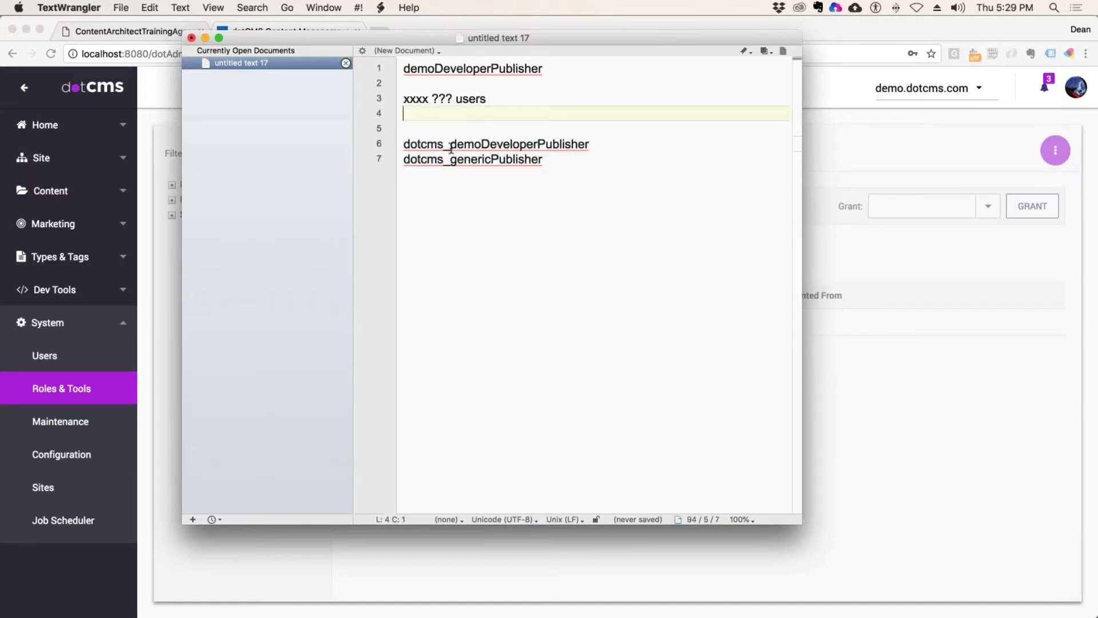
# Step: Delete the dotcms_ prefix from both key lines
pyautogui.click(450, 145)
pyautogui.moveTo(451, 147); pyautogui.dragTo(383, 148)
pyautogui.press('BackSpace')
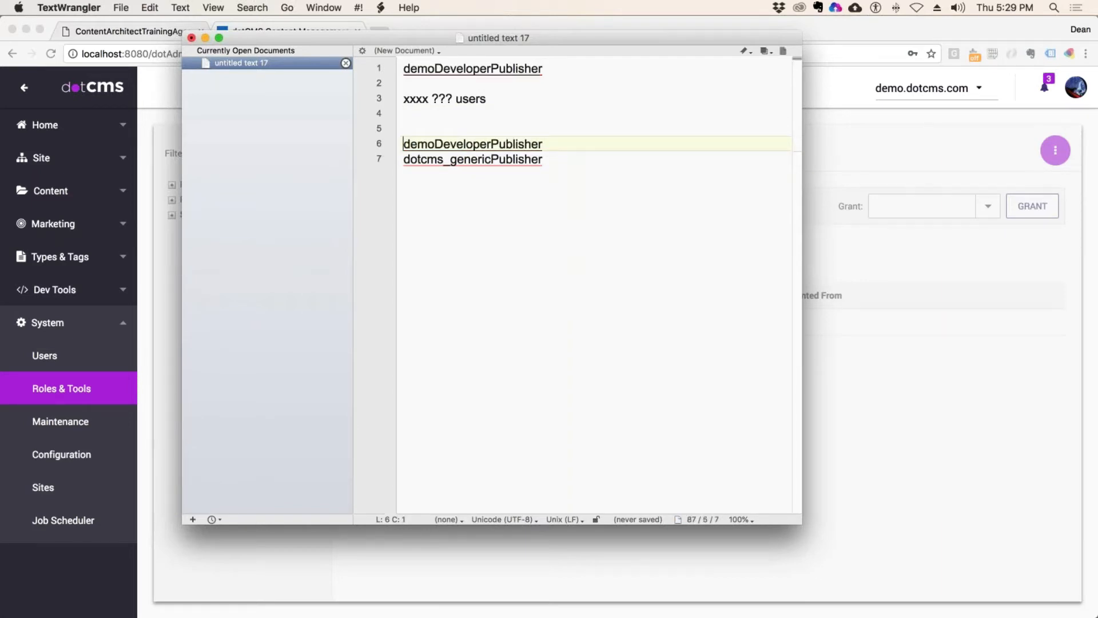
pyautogui.click(451, 160)
pyautogui.press('BackSpace')
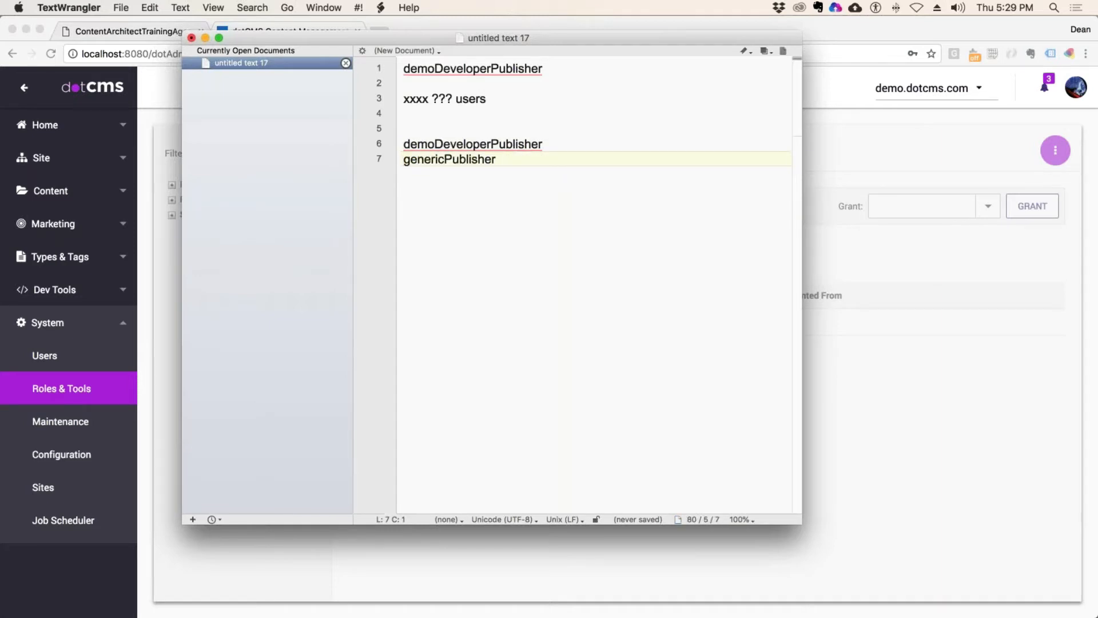
# Step: Select the demoDeveloperPublisher and genericPublisher lines and move the notes window aside
pyautogui.click(450, 129)
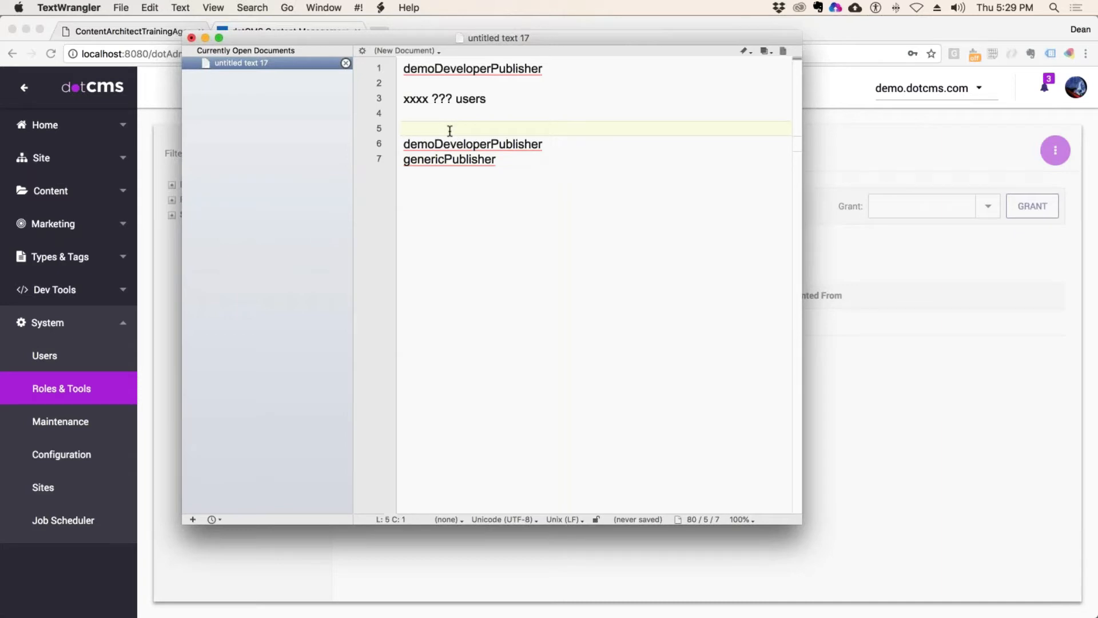
pyautogui.click(567, 144)
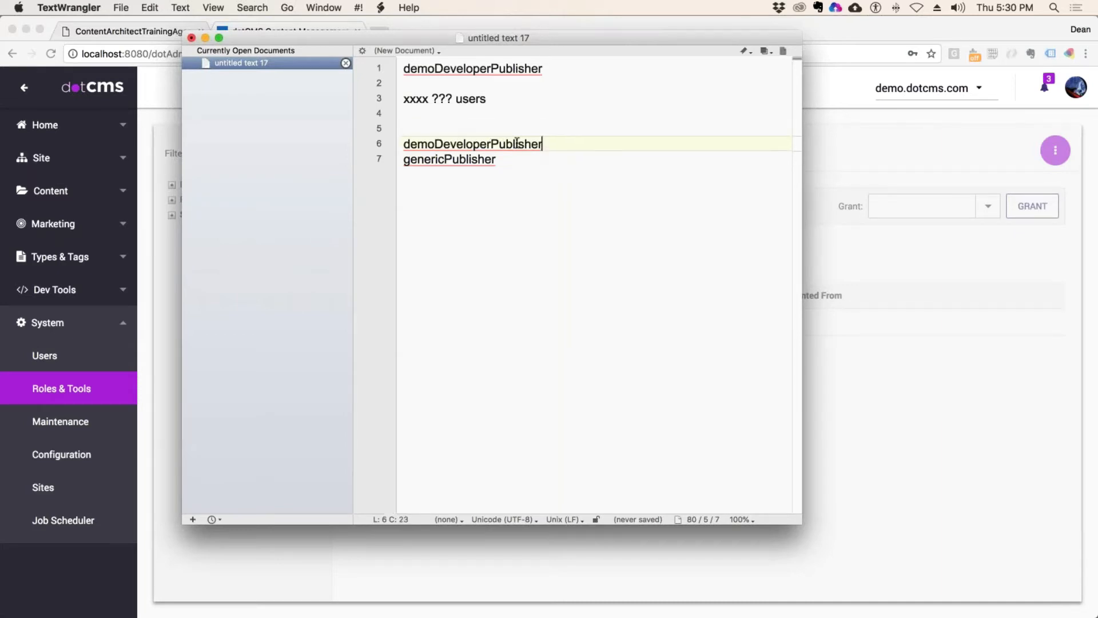
pyautogui.keyDown('shift'); pyautogui.click(435, 144); pyautogui.keyUp('shift')
pyautogui.click(377, 143)
pyautogui.click(379, 158)
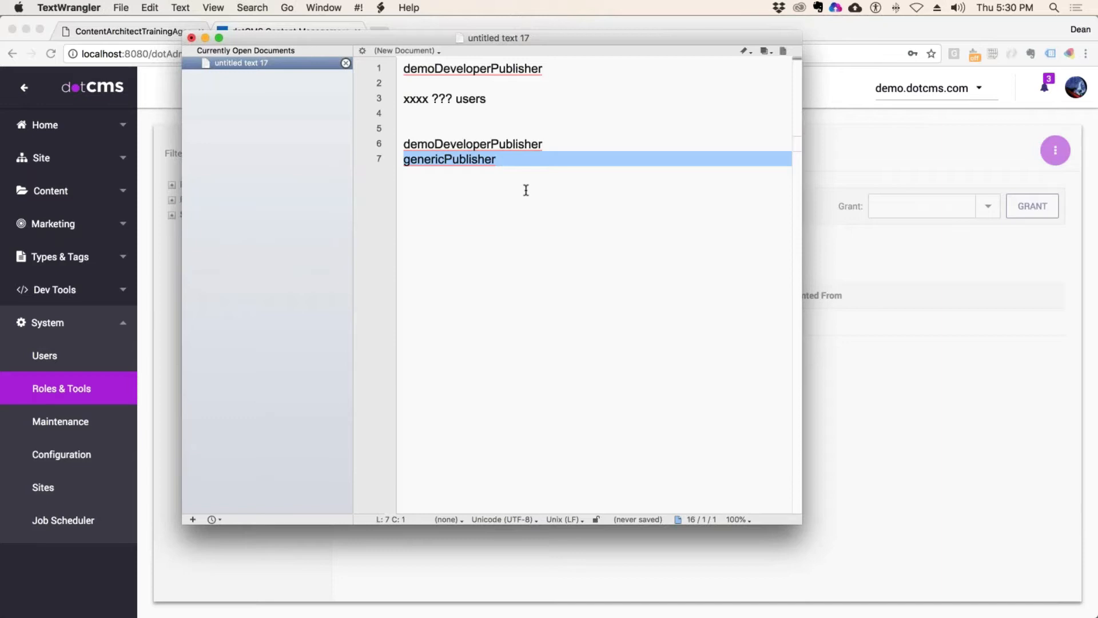
pyautogui.moveTo(456, 42); pyautogui.dragTo(533, 42)
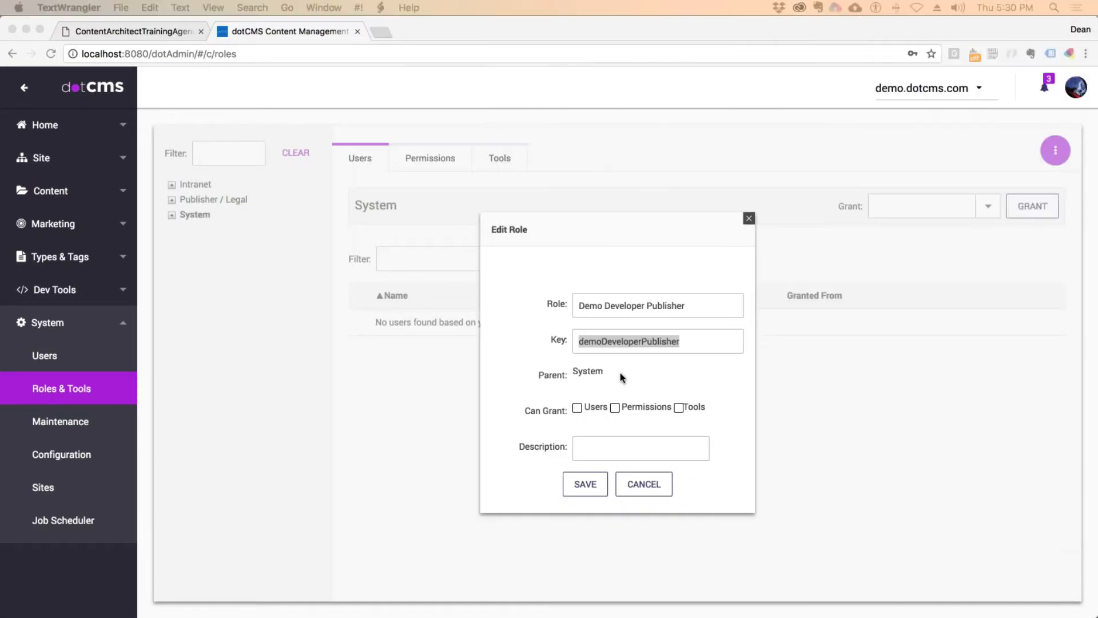
# Step: Select the demoDeveloperPublisher key and tick Users, Permissions and Tools under Can Grant
pyautogui.click(620, 372)
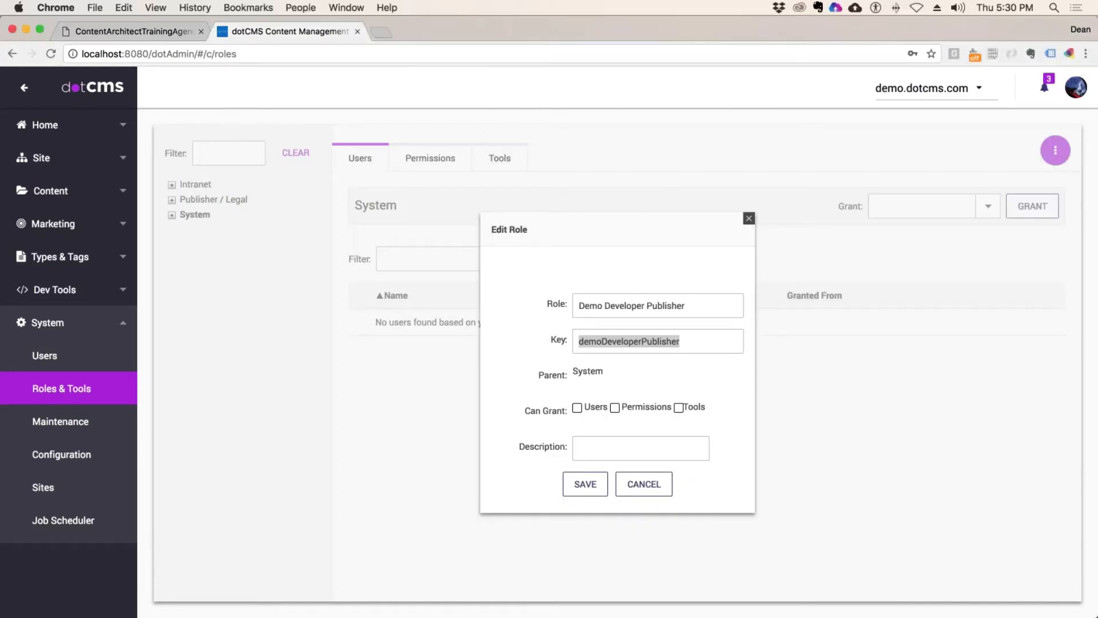
pyautogui.click(687, 341)
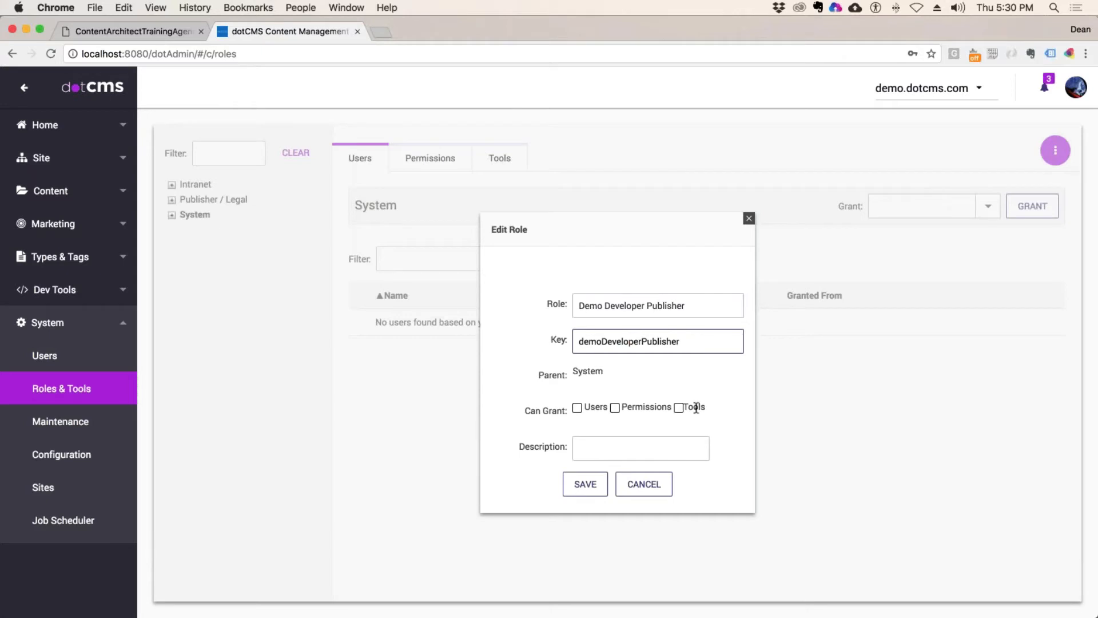
pyautogui.doubleClick(690, 344)
pyautogui.press('super+c')
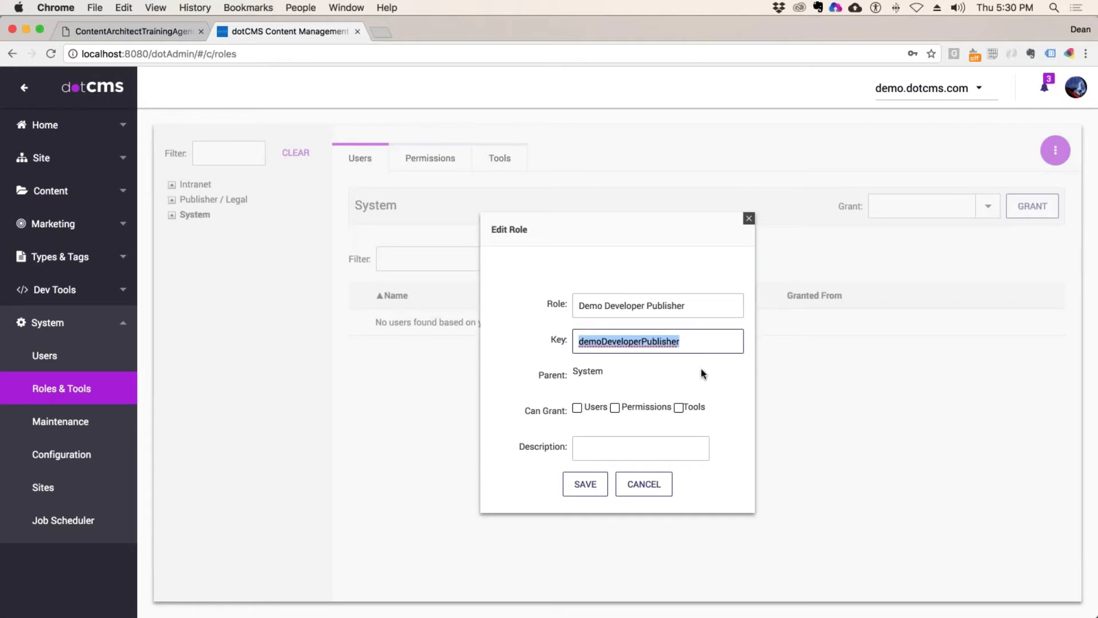
pyautogui.click(579, 409)
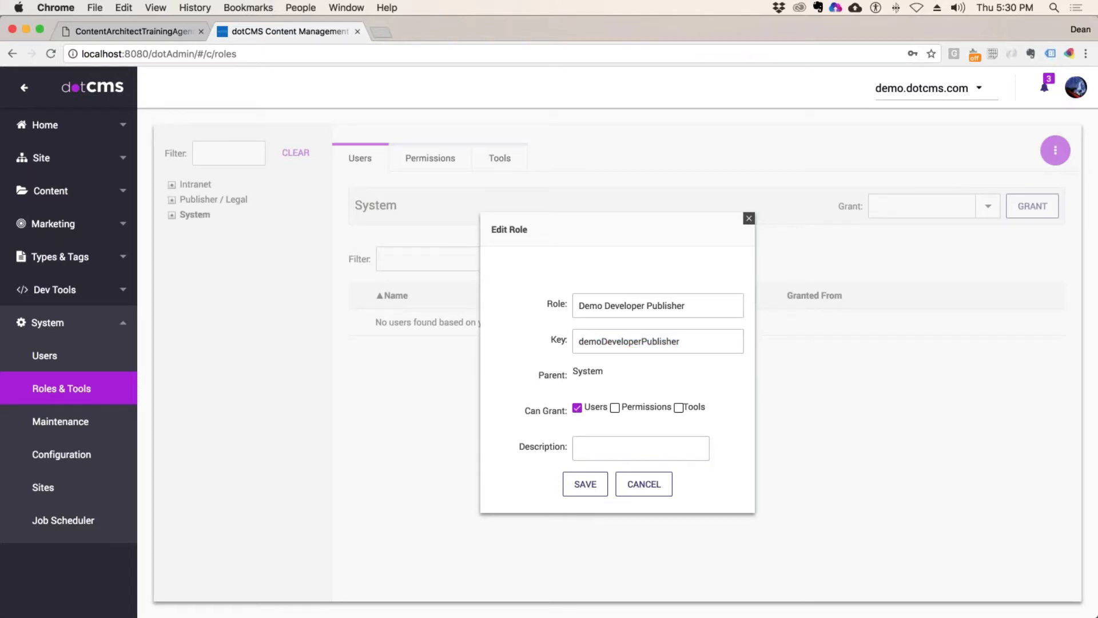
pyautogui.click(615, 408)
pyautogui.click(678, 407)
# Step: Point out the System parent and Can Grant options, re-tick Users, and save the role
pyautogui.moveTo(569, 369); pyautogui.dragTo(589, 392)
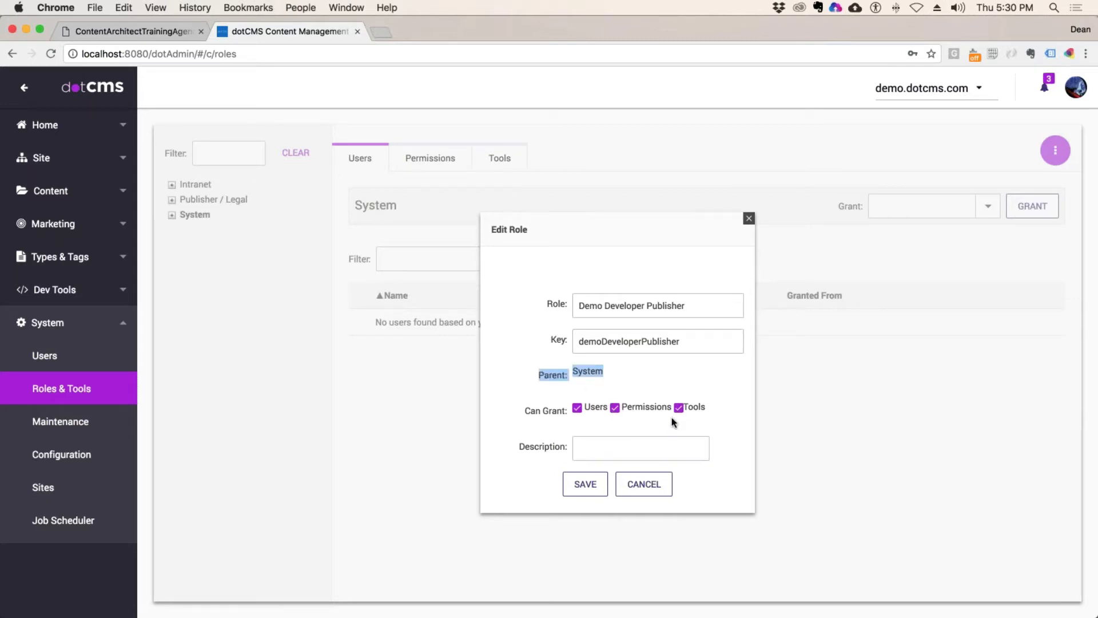
pyautogui.click(562, 420)
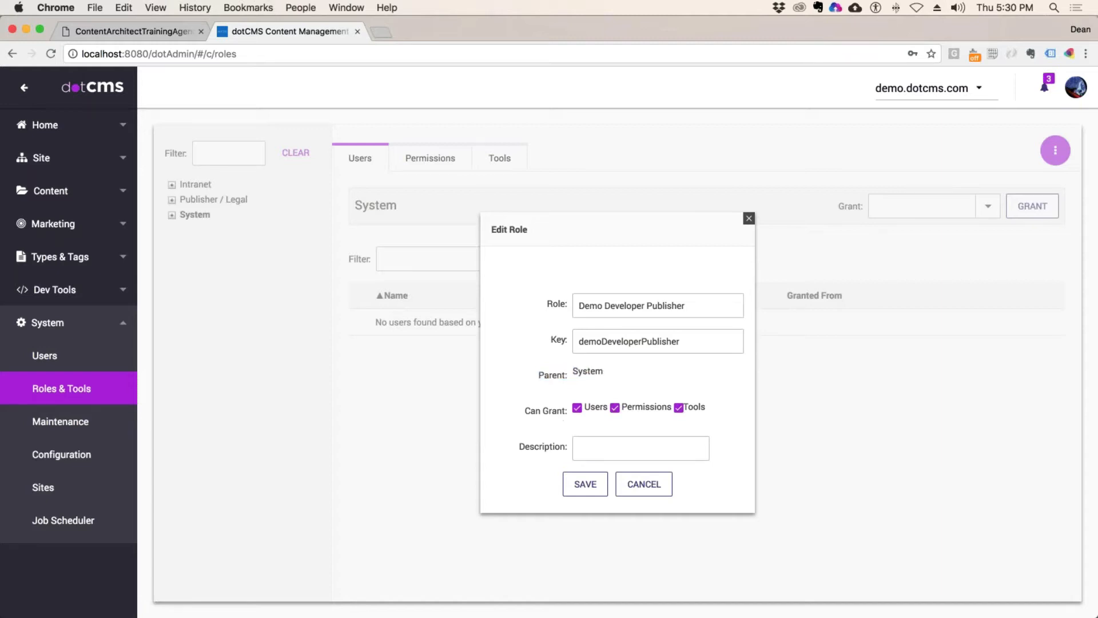
pyautogui.moveTo(525, 410); pyautogui.dragTo(557, 411)
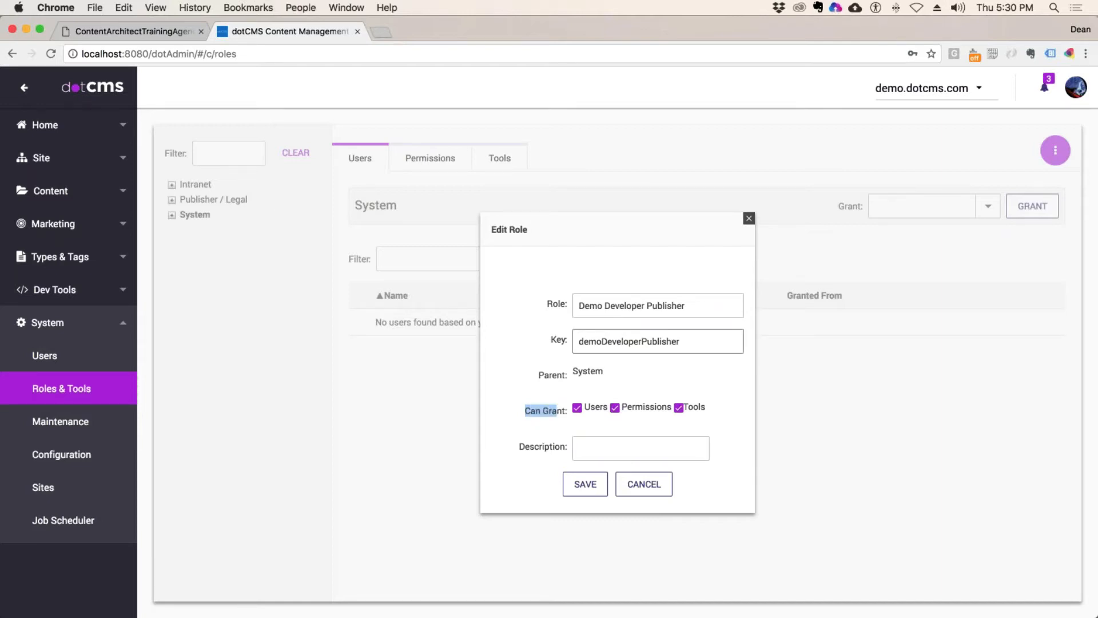
pyautogui.click(628, 378)
pyautogui.moveTo(531, 410); pyautogui.dragTo(565, 411)
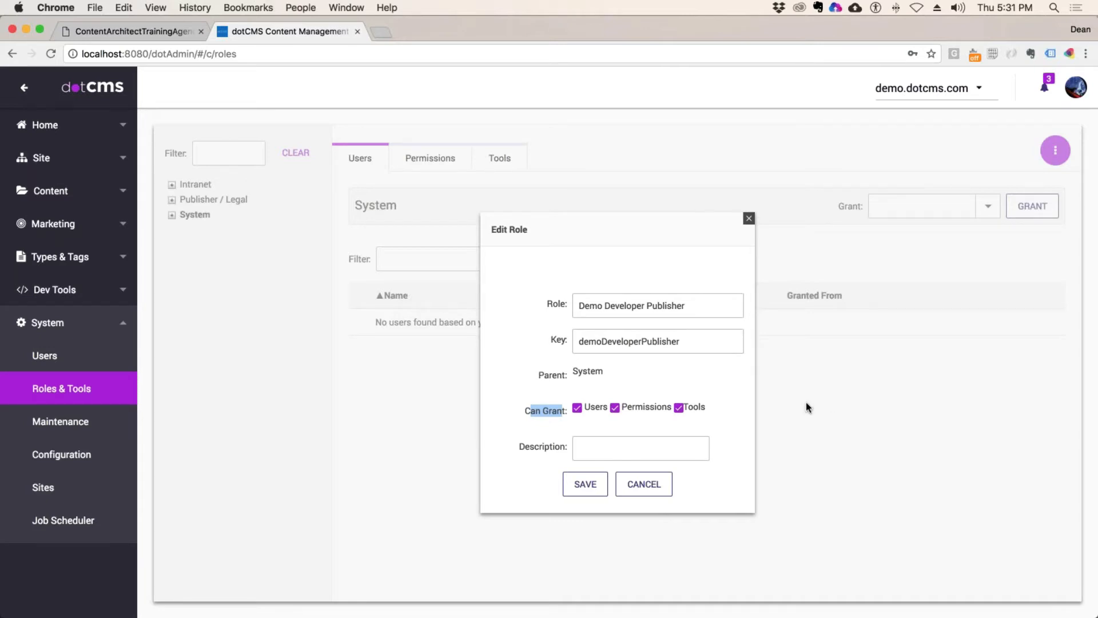
pyautogui.click(730, 397)
pyautogui.click(578, 407)
pyautogui.click(578, 408)
pyautogui.click(586, 484)
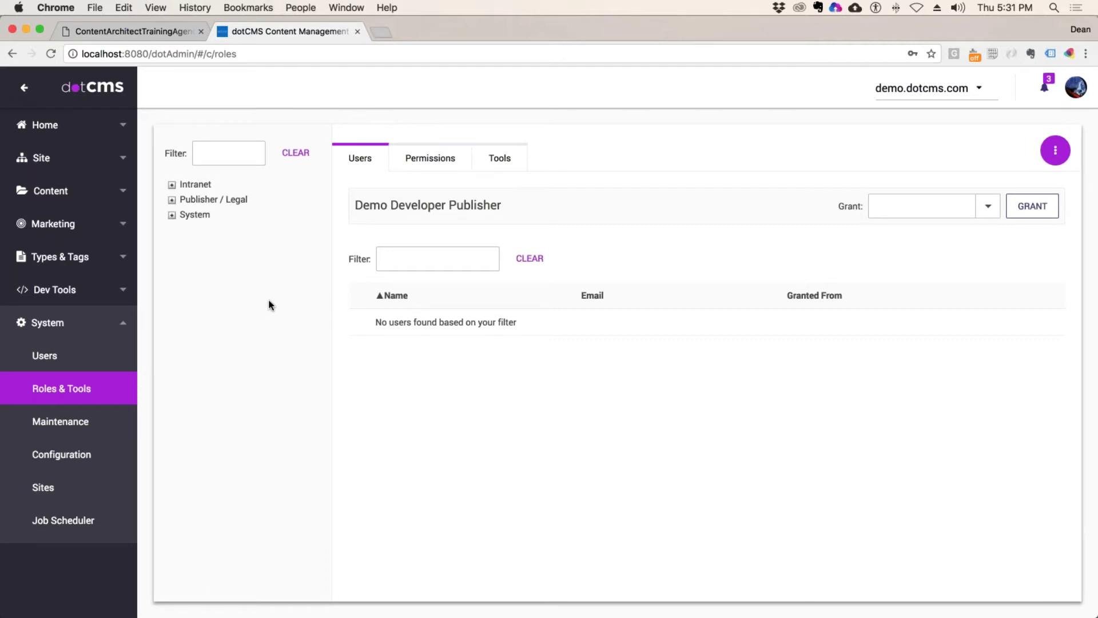
# Step: Reload Roles & Tools, expand System to find Demo Developer Publisher, collapse it, reload again
pyautogui.press('super+r')
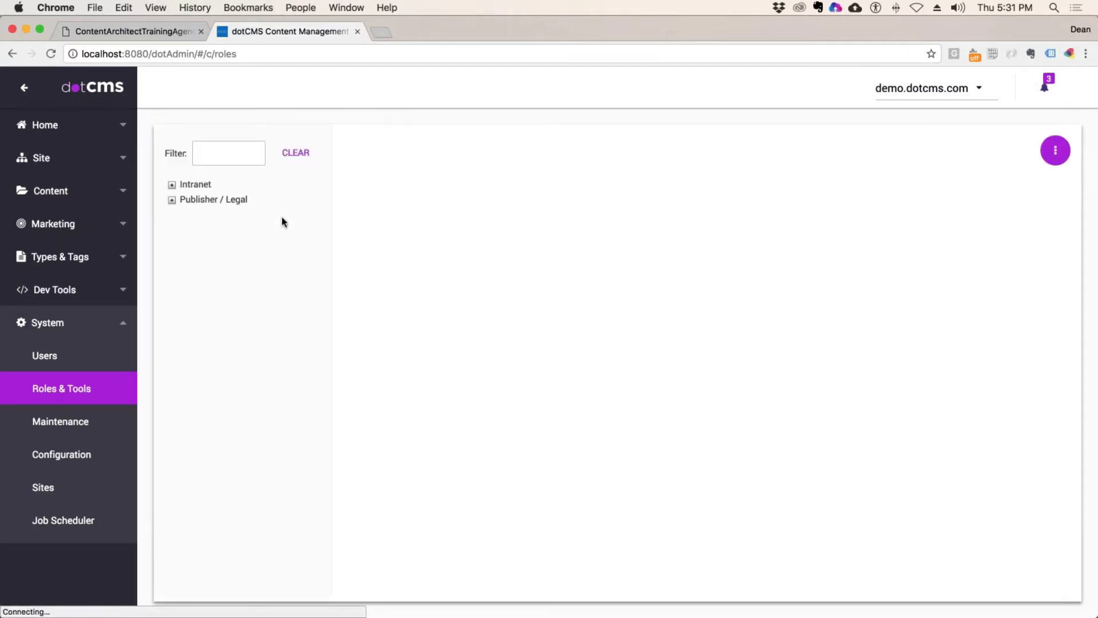
pyautogui.click(188, 216)
pyautogui.click(172, 215)
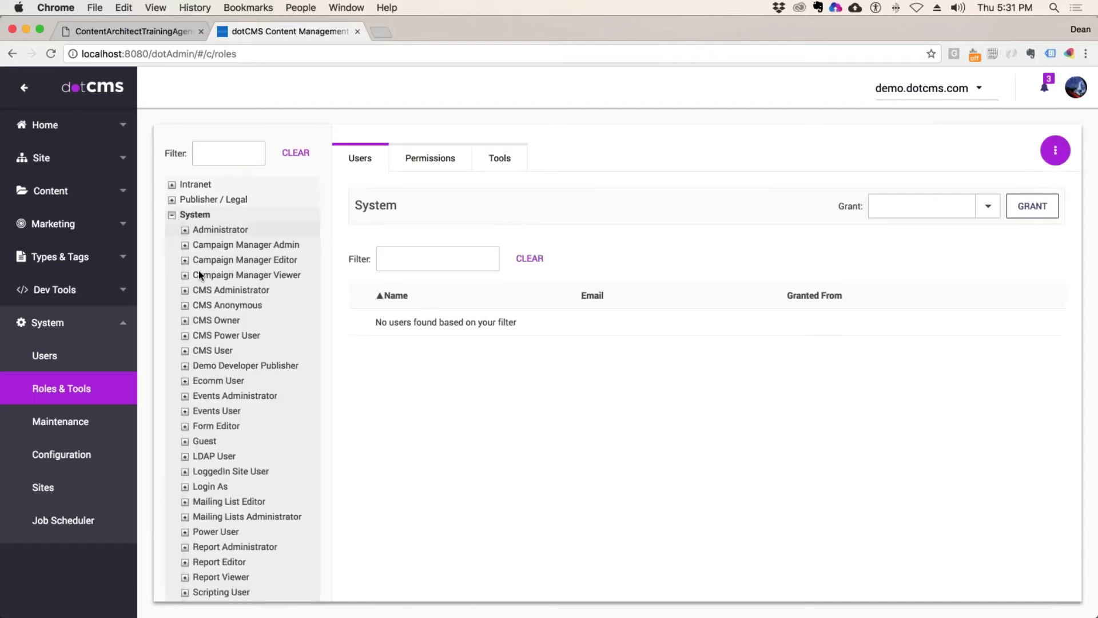
pyautogui.scroll(-1, 250, 313)
pyautogui.scroll(1, 250, 314)
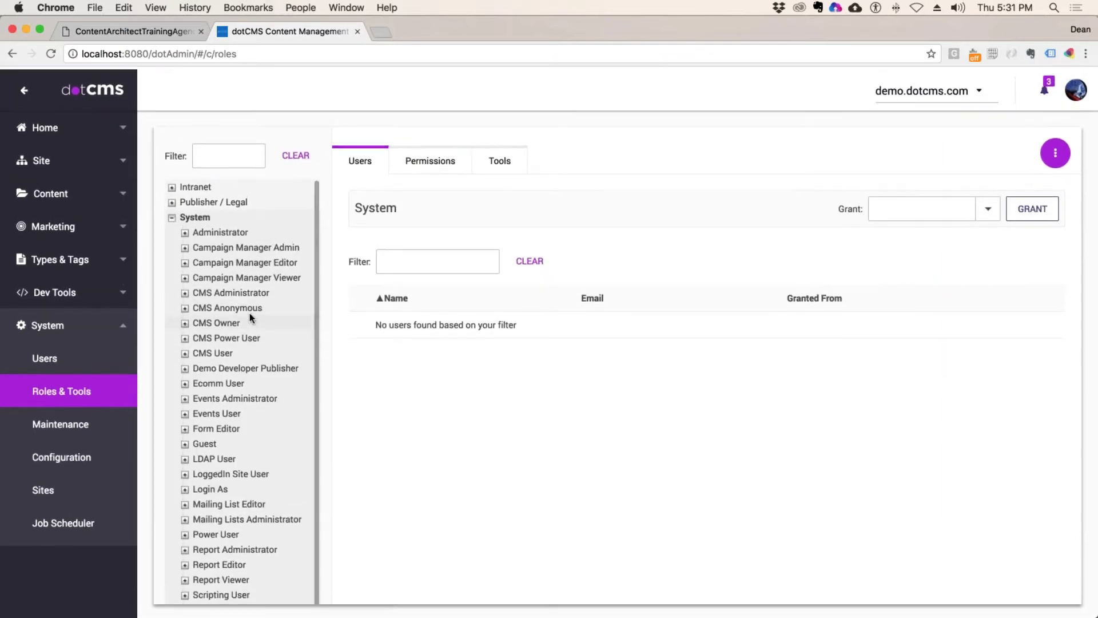
pyautogui.click(172, 214)
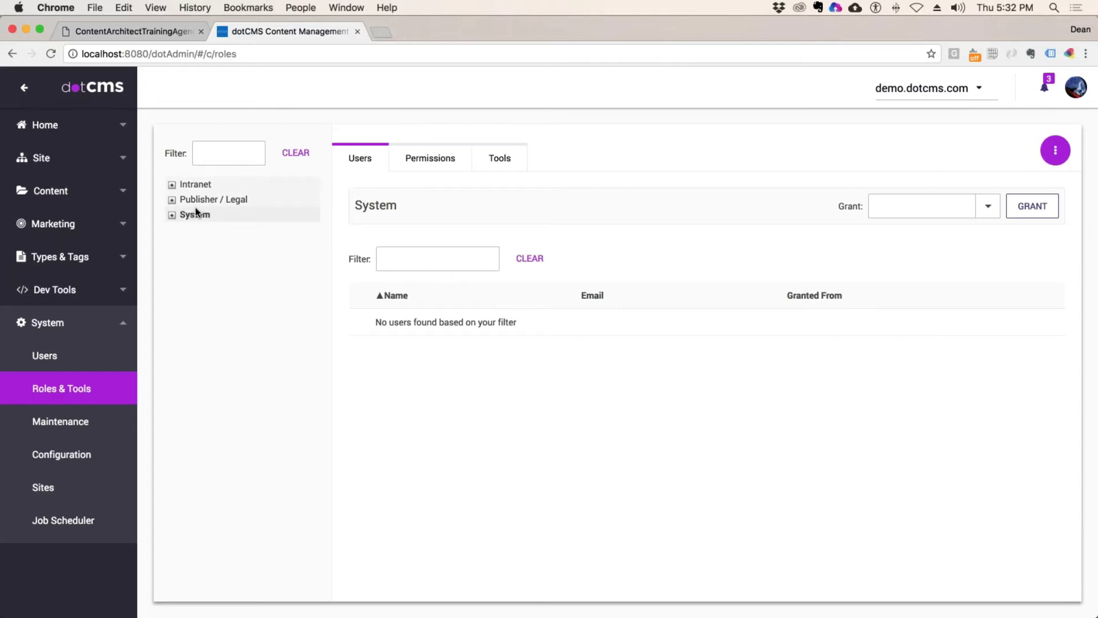
pyautogui.press('super+r')
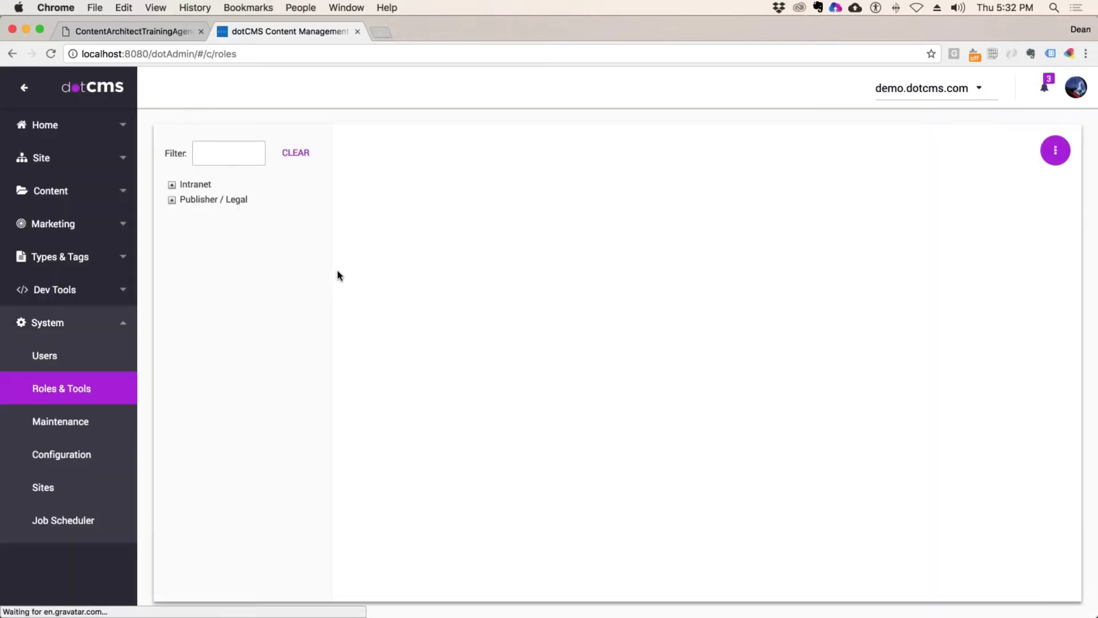
# Step: Start a new root-level role and paste demoDeveloperPublisher into the Key and Role fields
pyautogui.click(1056, 151)
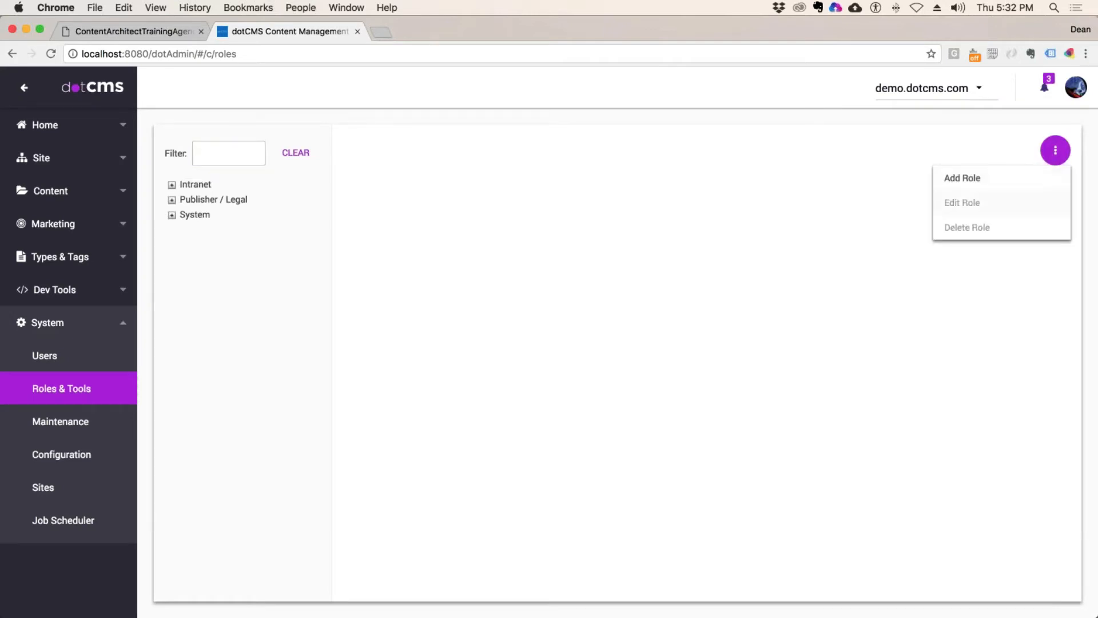
pyautogui.click(963, 178)
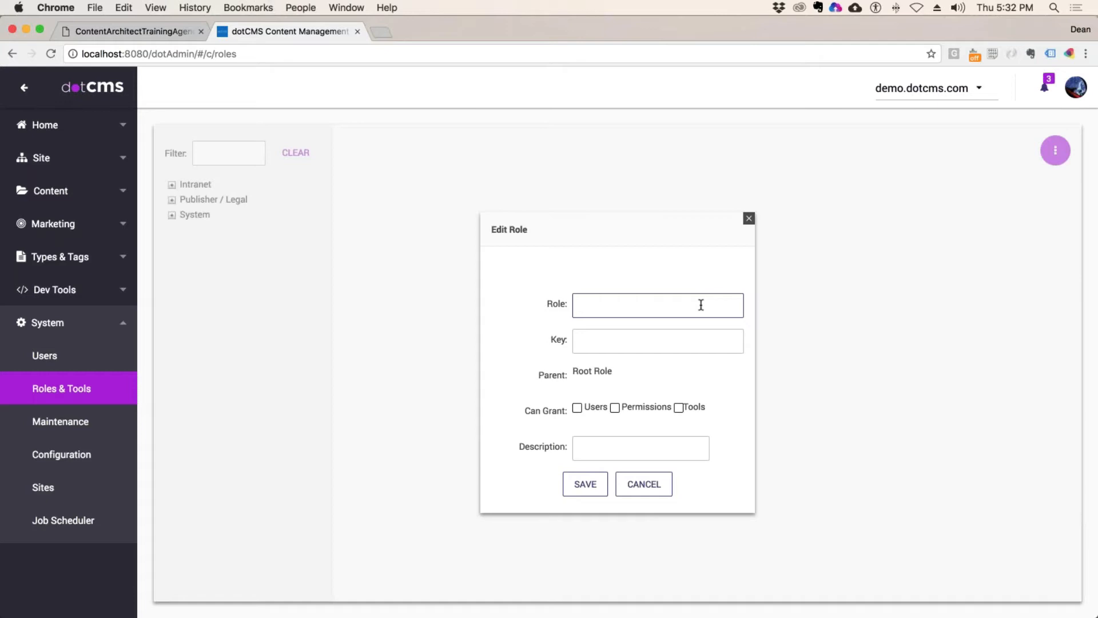
pyautogui.moveTo(636, 389); pyautogui.dragTo(579, 373)
pyautogui.click(607, 309)
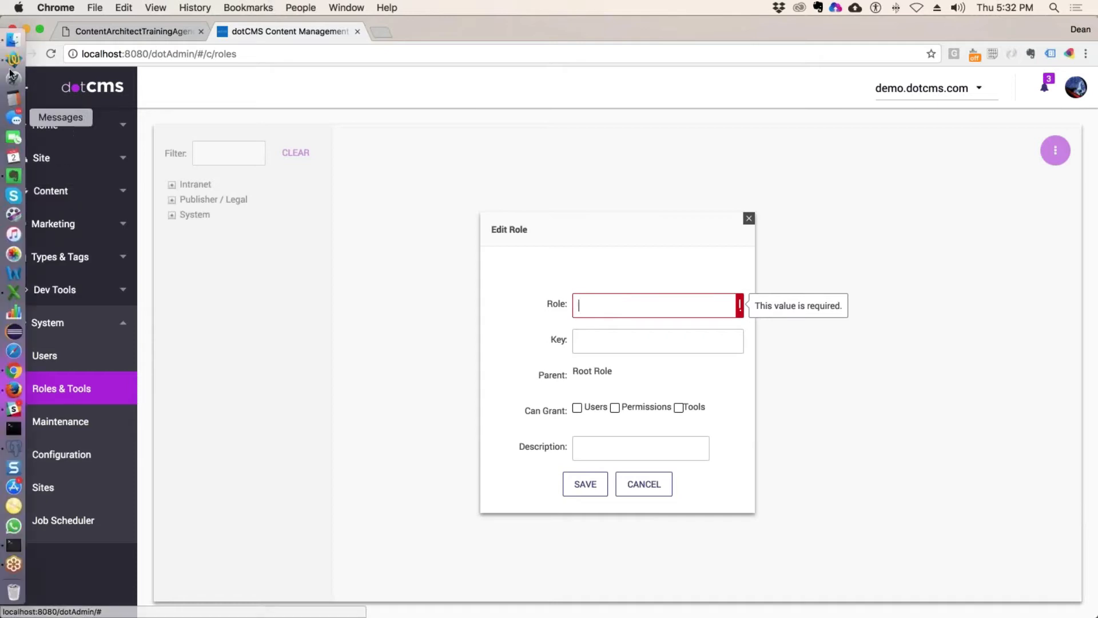
pyautogui.click(11, 62)
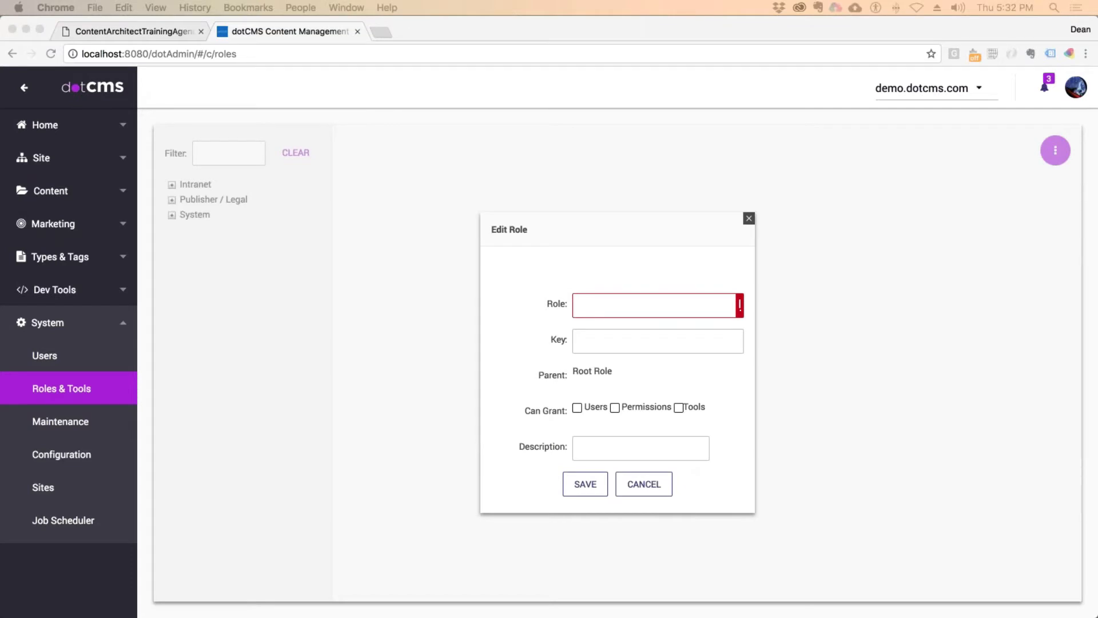
pyautogui.click(589, 342)
pyautogui.press('super+v')
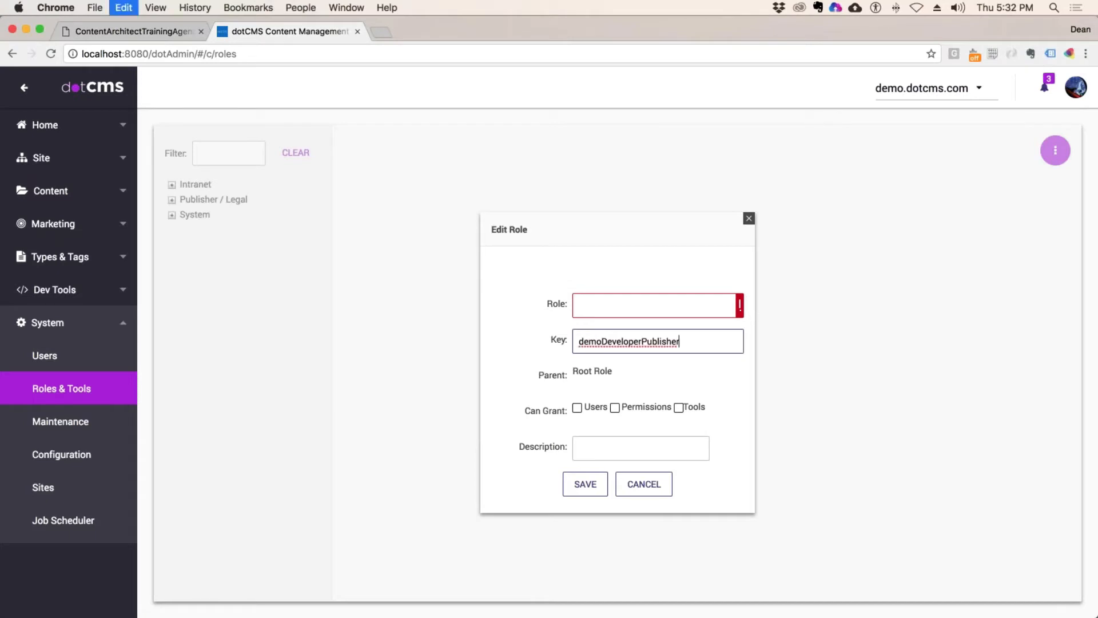
pyautogui.click(594, 310)
pyautogui.press('super+v')
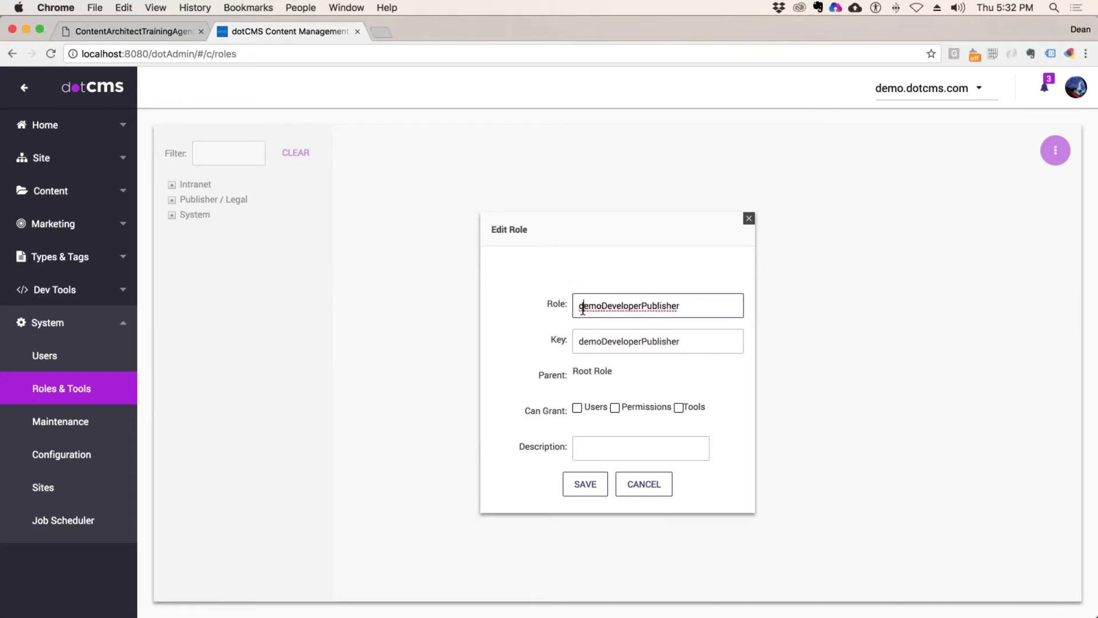
# Step: Edit the role name to 'Demo Developer Publisher' with a capital D and spaces
pyautogui.click(583, 309)
pyautogui.press('BackSpace')
pyautogui.write('D')
pyautogui.press('BackSpace')
pyautogui.click(602, 306)
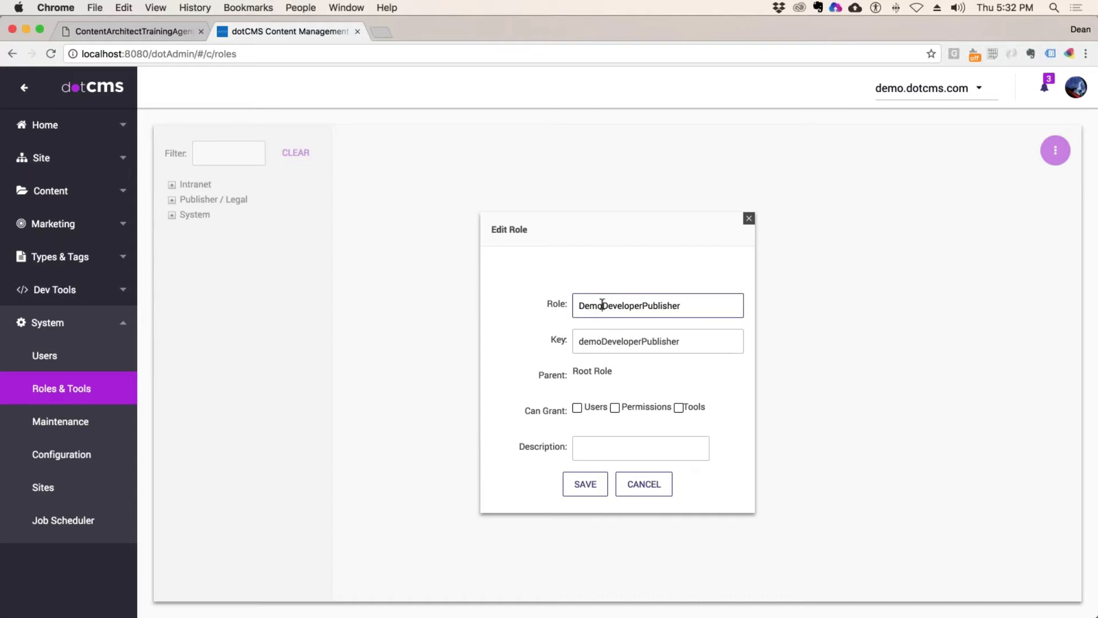
pyautogui.click(645, 306)
# Step: Tick Users, Permissions and Tools under Can Grant, then dismiss the form after the duplicate-key error
pyautogui.click(577, 407)
pyautogui.click(615, 408)
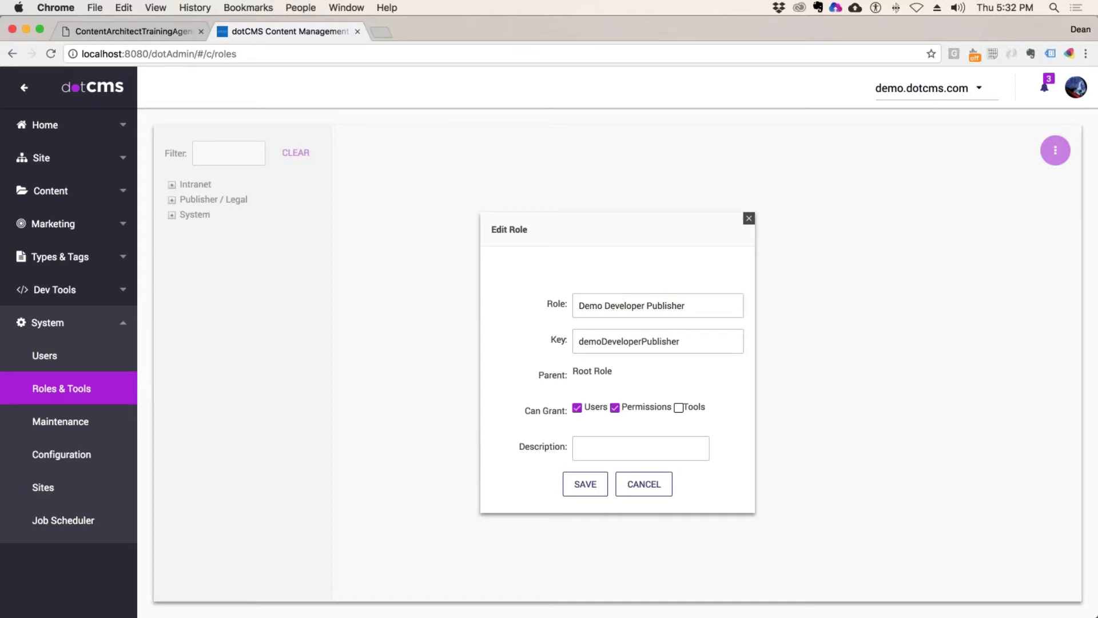
pyautogui.click(679, 407)
pyautogui.moveTo(613, 370); pyautogui.dragTo(571, 370)
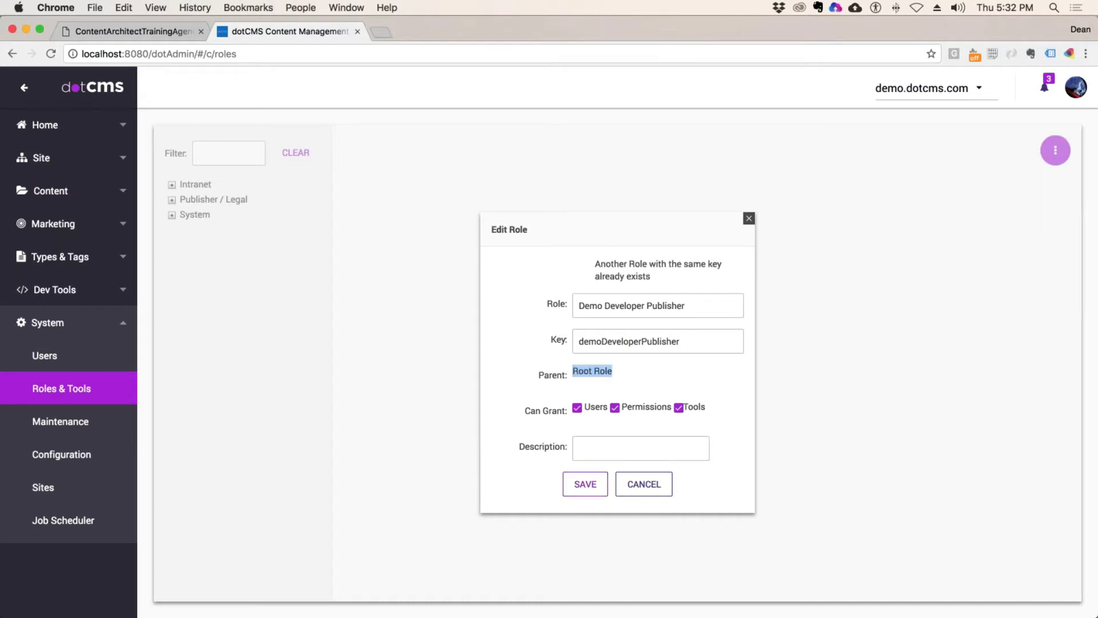
pyautogui.click(749, 219)
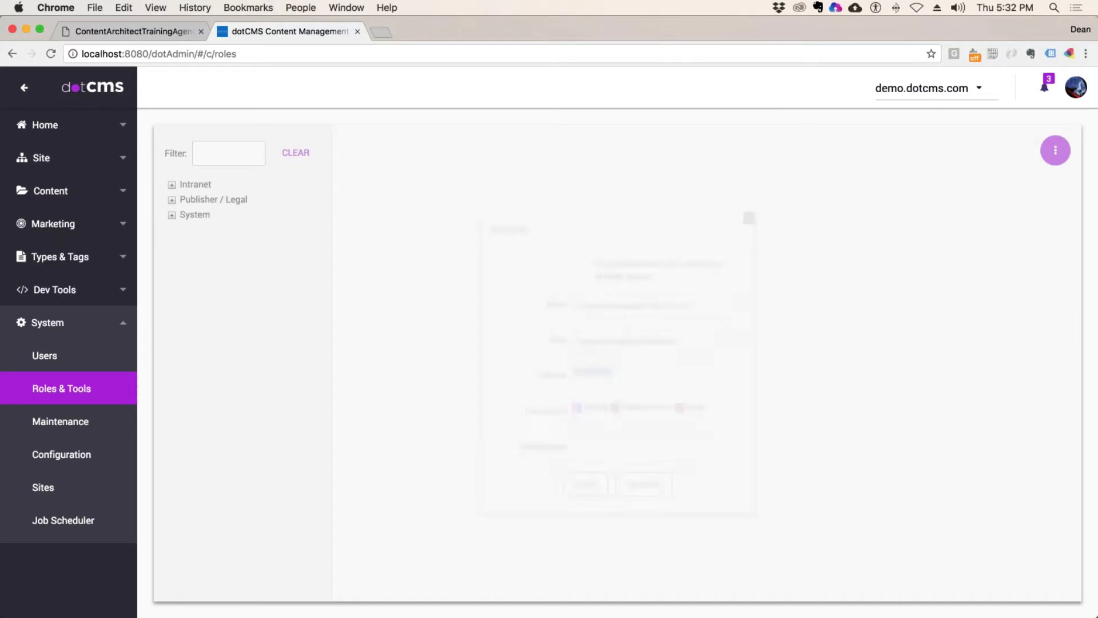
# Step: Review the Demo Developer Publisher role under System, then delete it and confirm
pyautogui.click(174, 218)
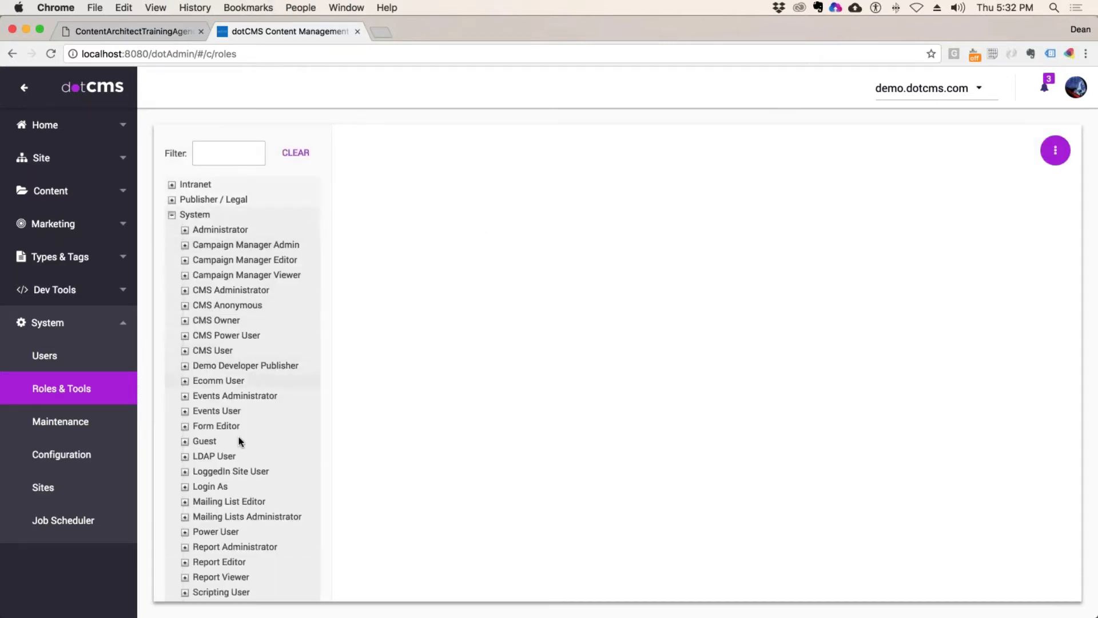
pyautogui.click(222, 364)
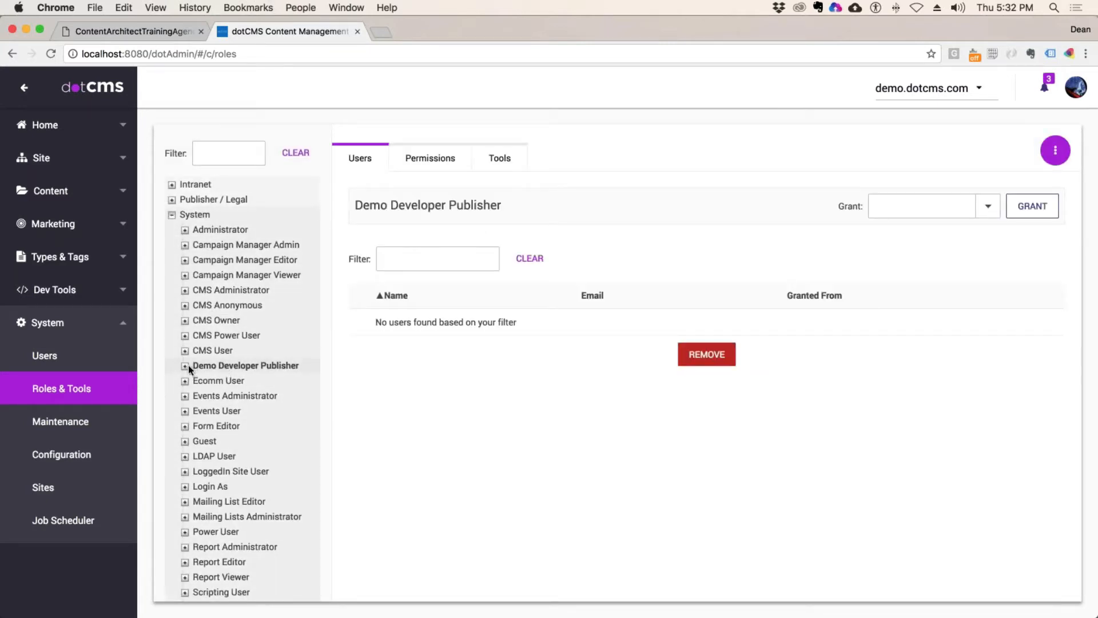
pyautogui.click(430, 158)
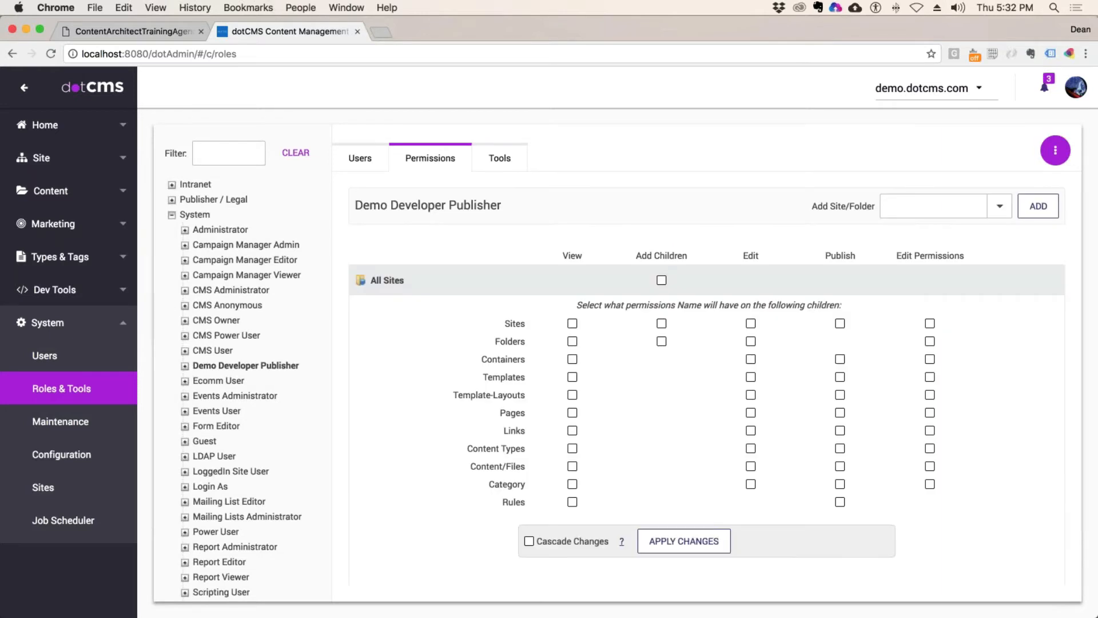
pyautogui.click(368, 158)
pyautogui.rightClick(203, 366)
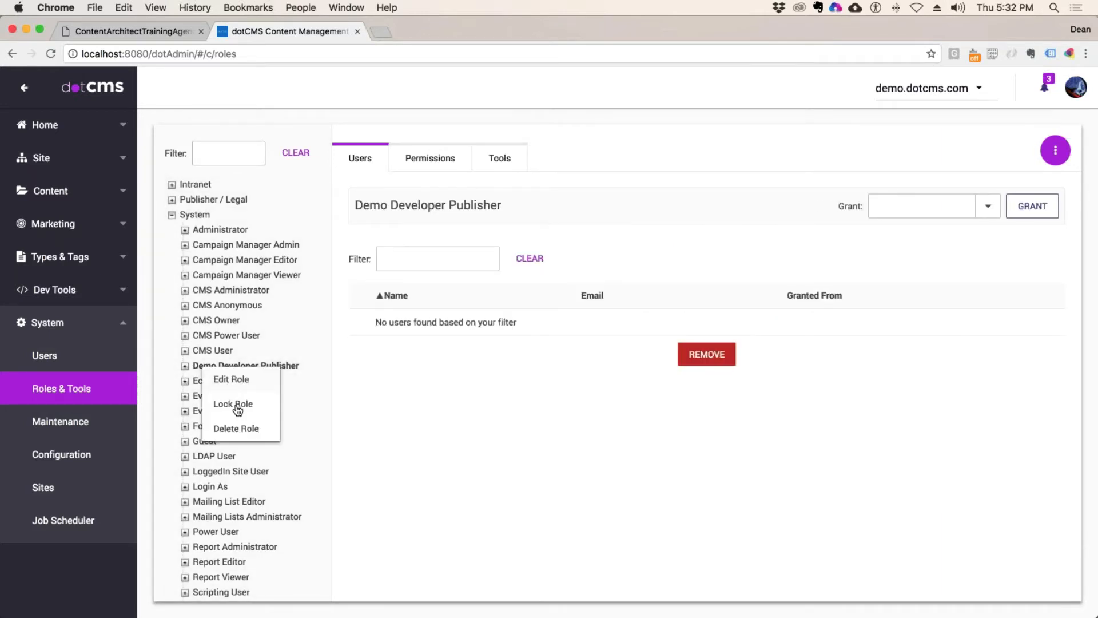
pyautogui.click(235, 429)
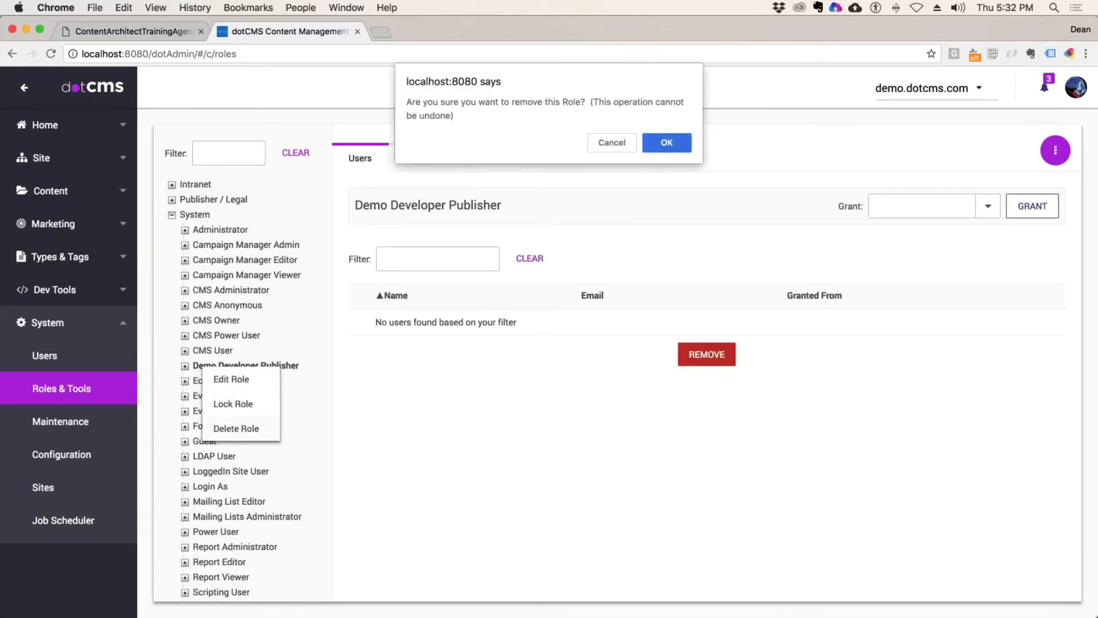
pyautogui.press('Return')
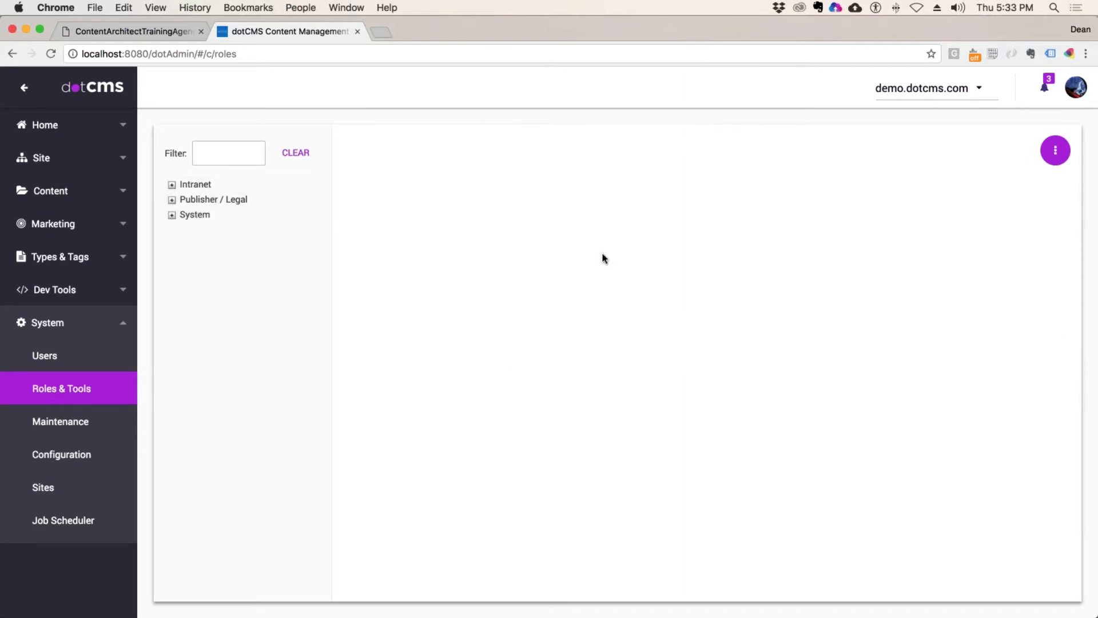
# Step: Add a root role with key demoDeveloperPublisher, named 'Demo Developer Publisher'
pyautogui.click(1056, 150)
pyautogui.click(962, 181)
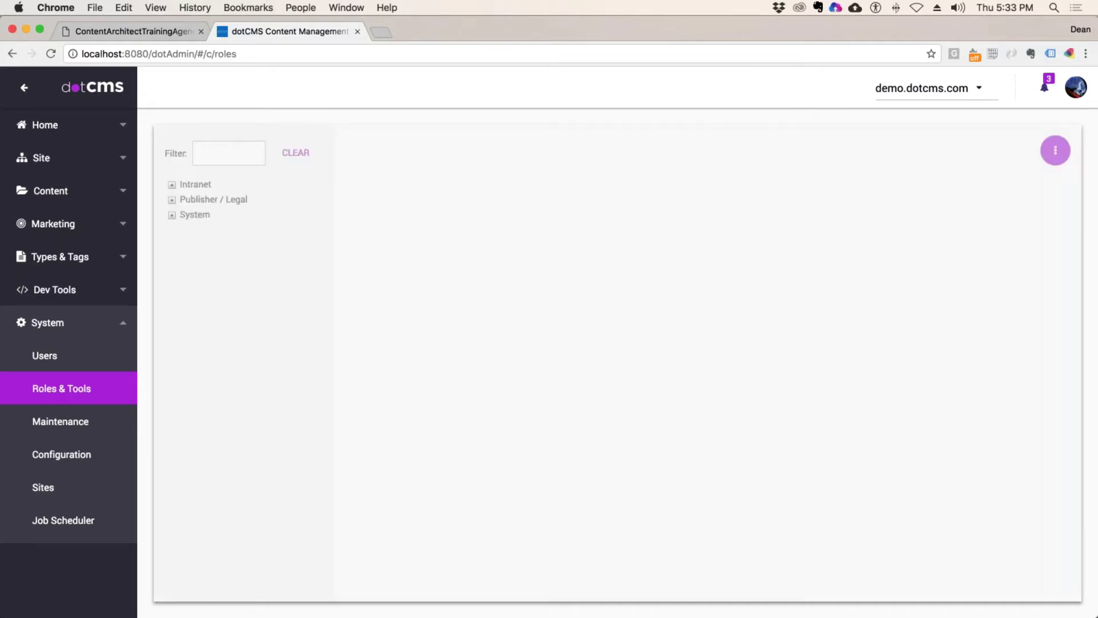
pyautogui.write('demoDeveloperPublisher')
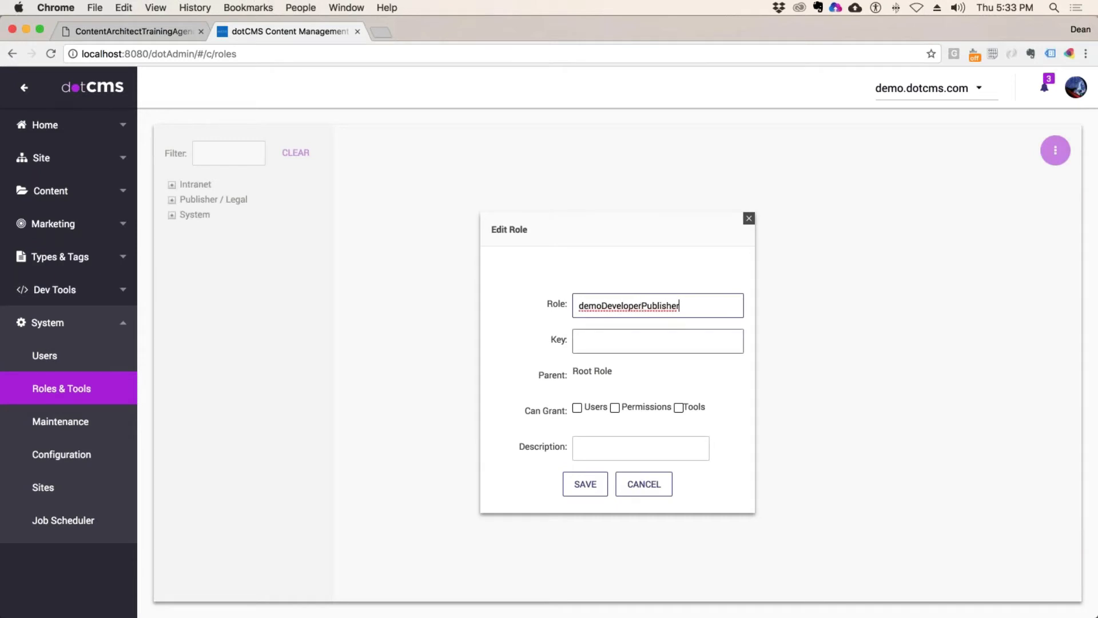
pyautogui.click(610, 341)
pyautogui.write('demoDeveloperPublisher')
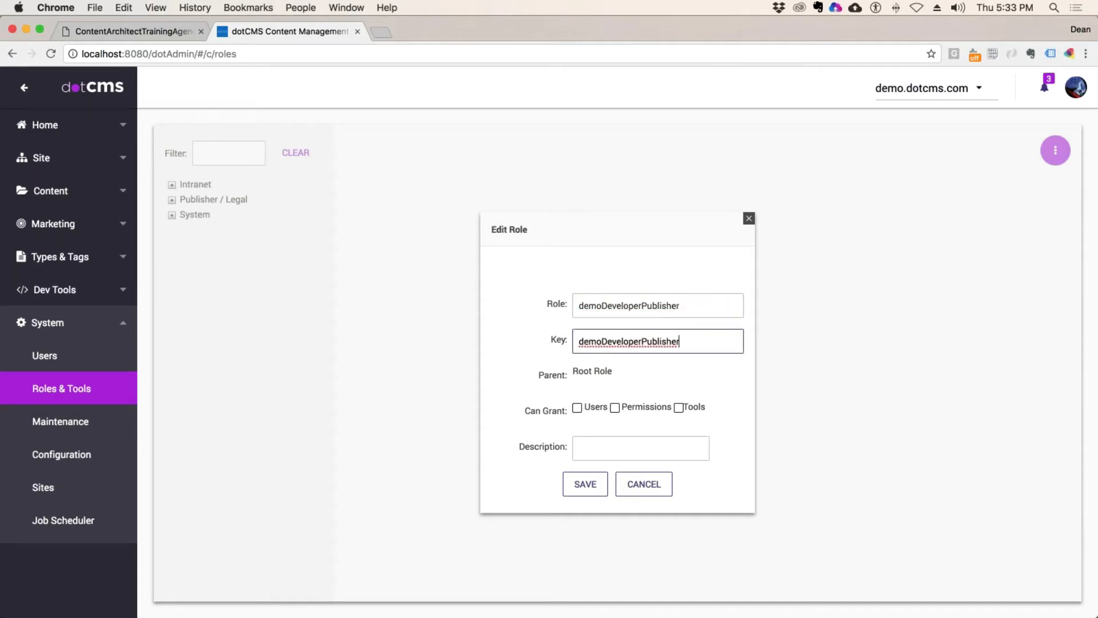
pyautogui.click(583, 306)
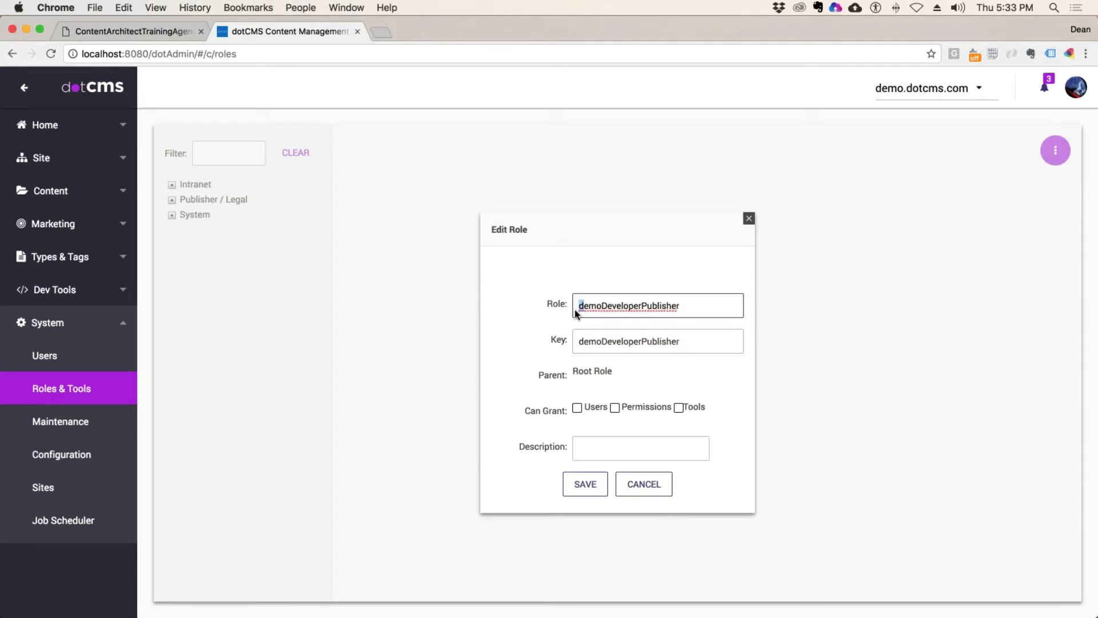
pyautogui.write('D')
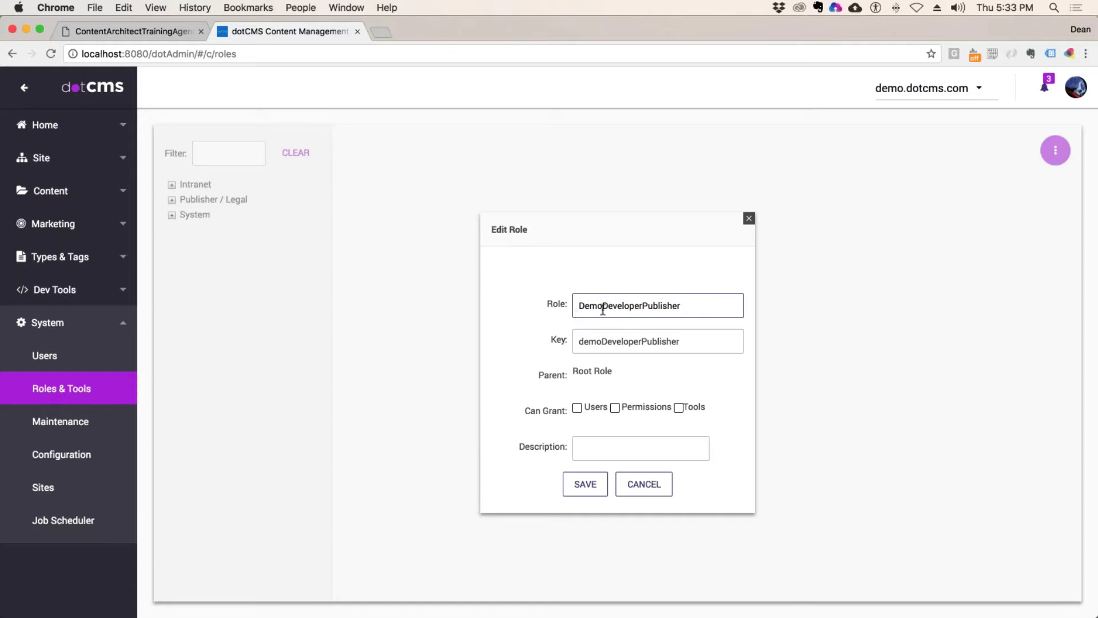
pyautogui.click(603, 308)
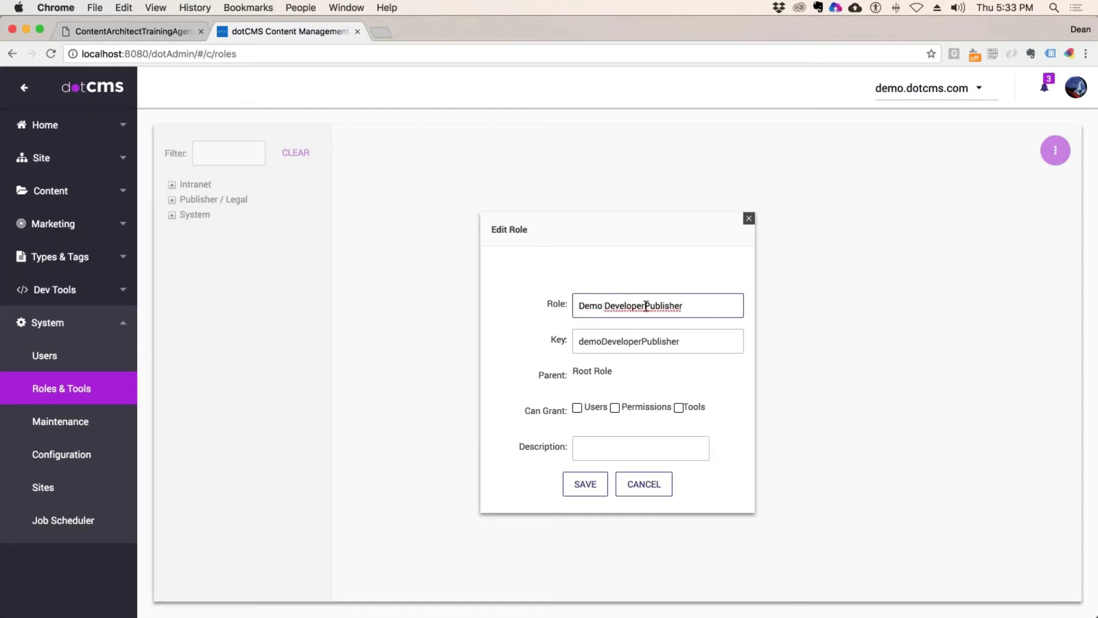
# Step: Let the role grant Users, Permissions and Tools, then save it
pyautogui.click(578, 408)
pyautogui.click(659, 410)
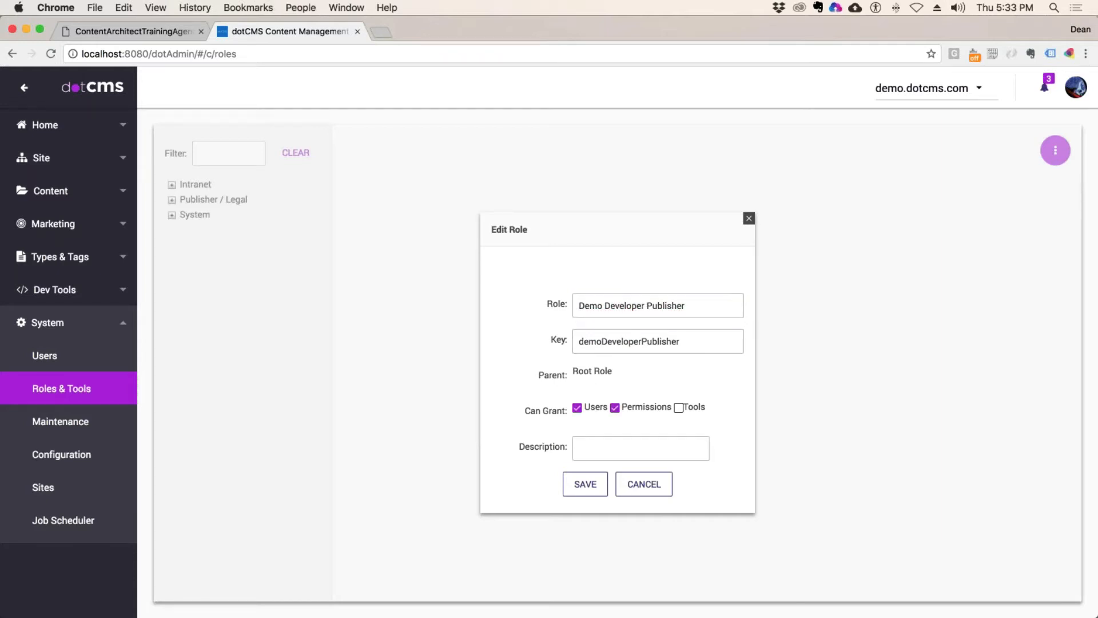
pyautogui.click(678, 408)
pyautogui.click(585, 484)
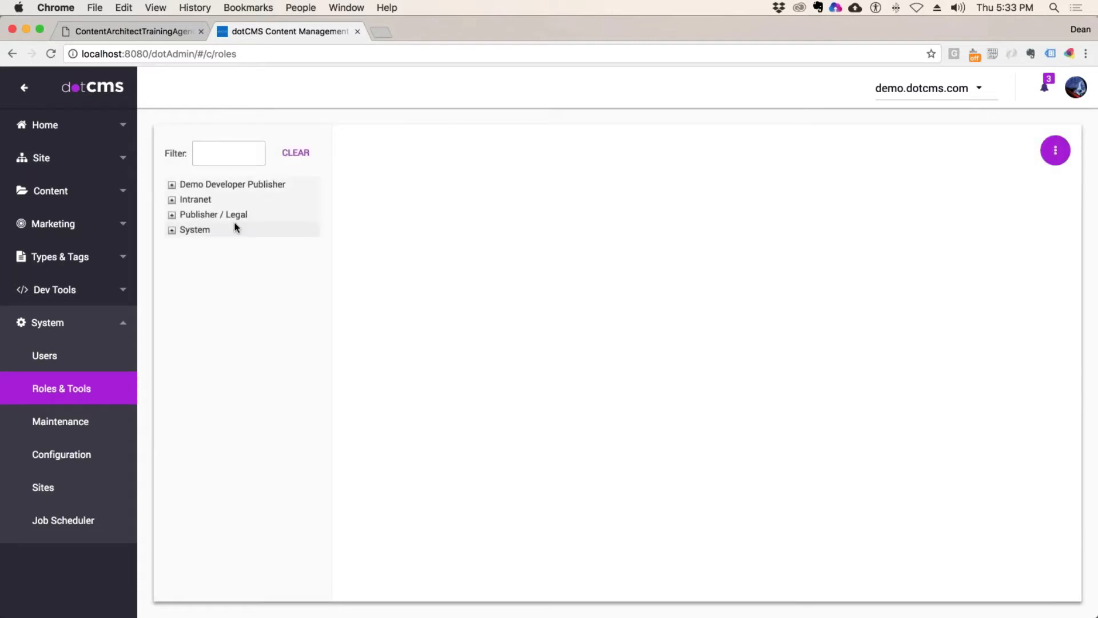
# Step: Open Demo Developer Publisher, browse Publisher / Legal and System, then return to it showing no users
pyautogui.click(283, 184)
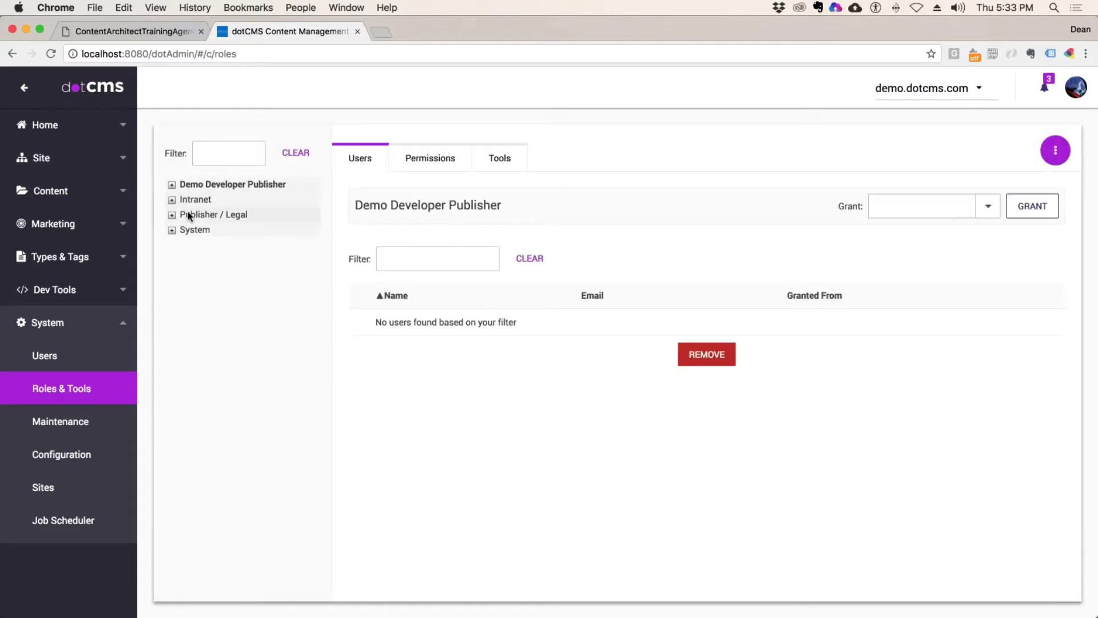
pyautogui.click(219, 214)
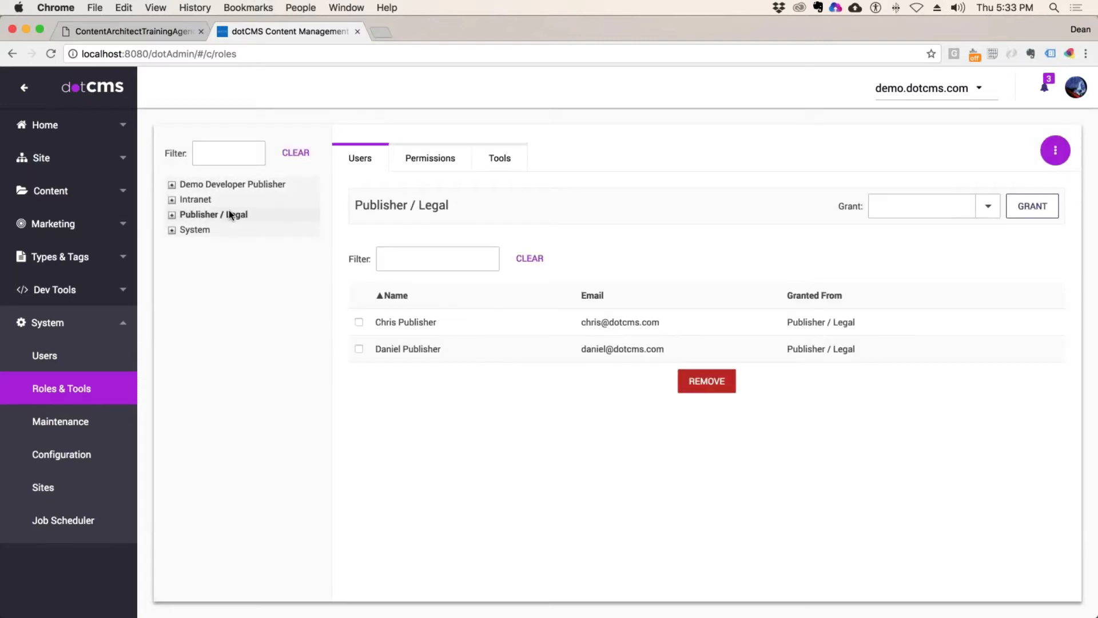
pyautogui.click(171, 214)
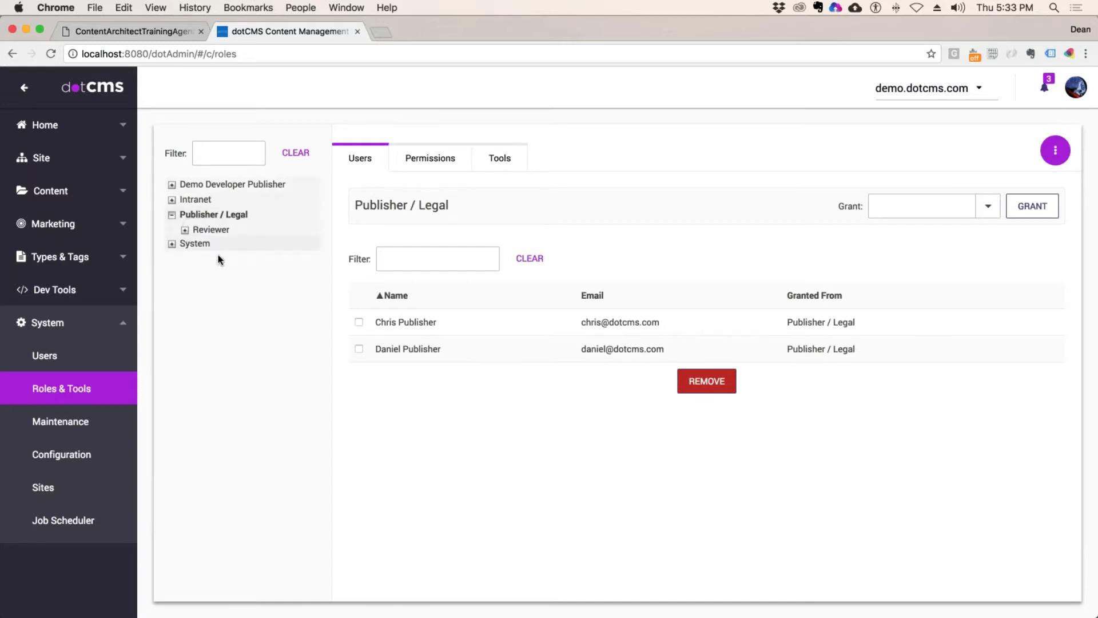
pyautogui.click(184, 230)
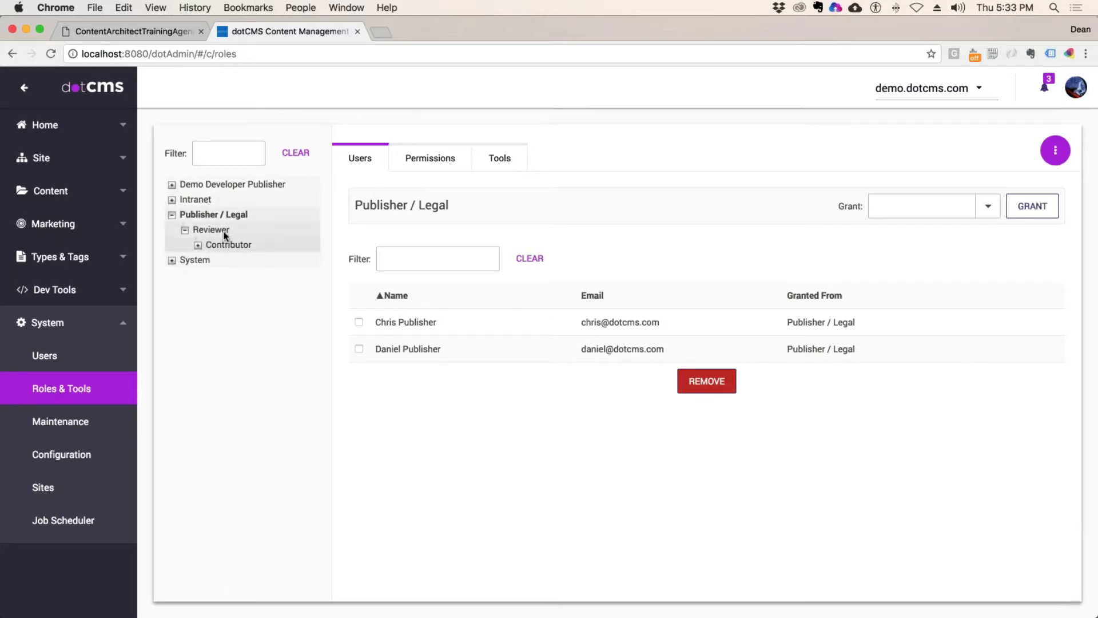
pyautogui.click(171, 214)
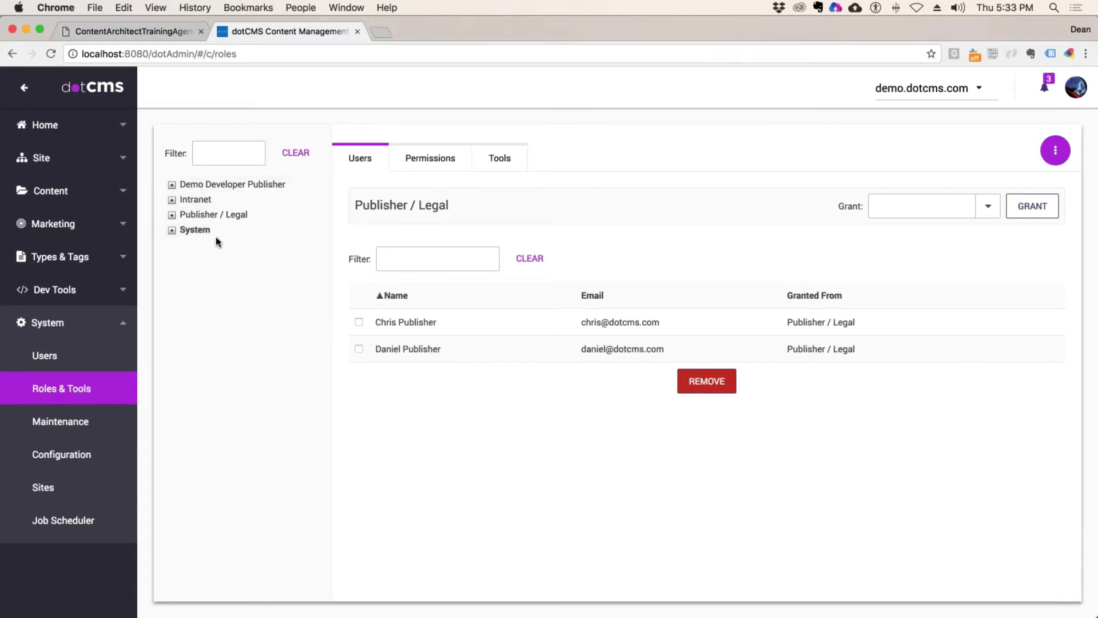
pyautogui.click(215, 233)
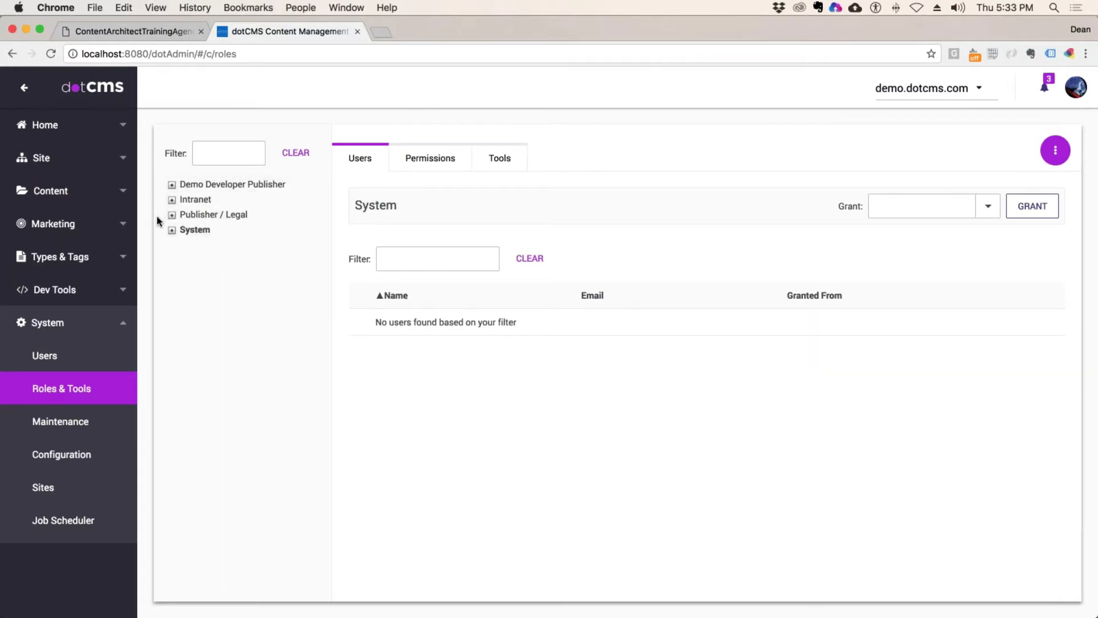
pyautogui.click(263, 184)
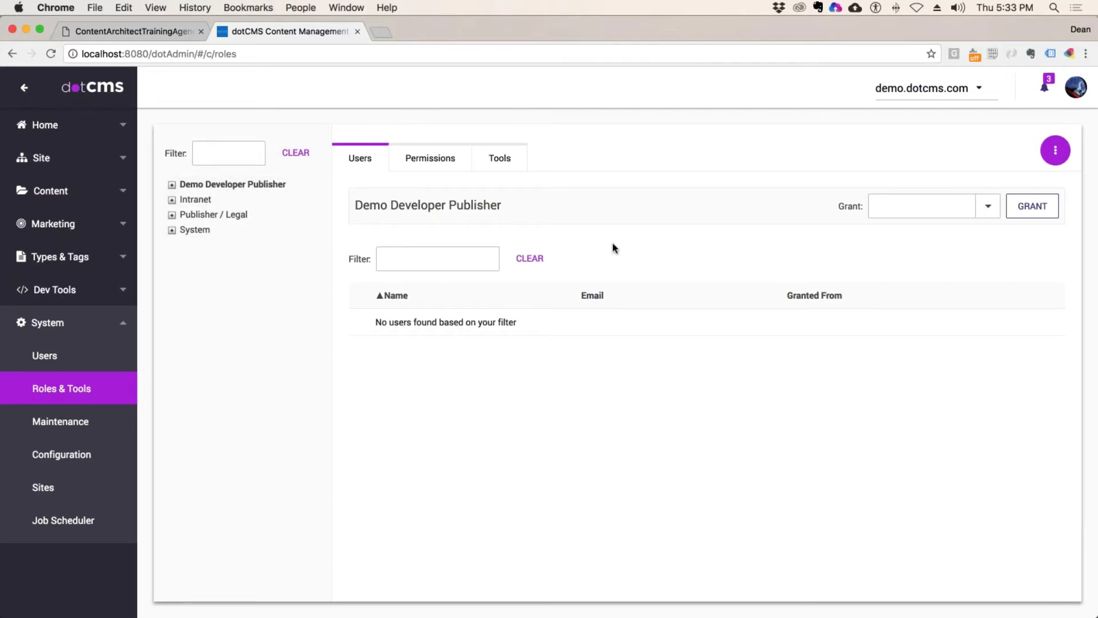
# Step: Show the Demo Developer Publisher role's Permissions tab, then its Tools tab
pyautogui.click(430, 158)
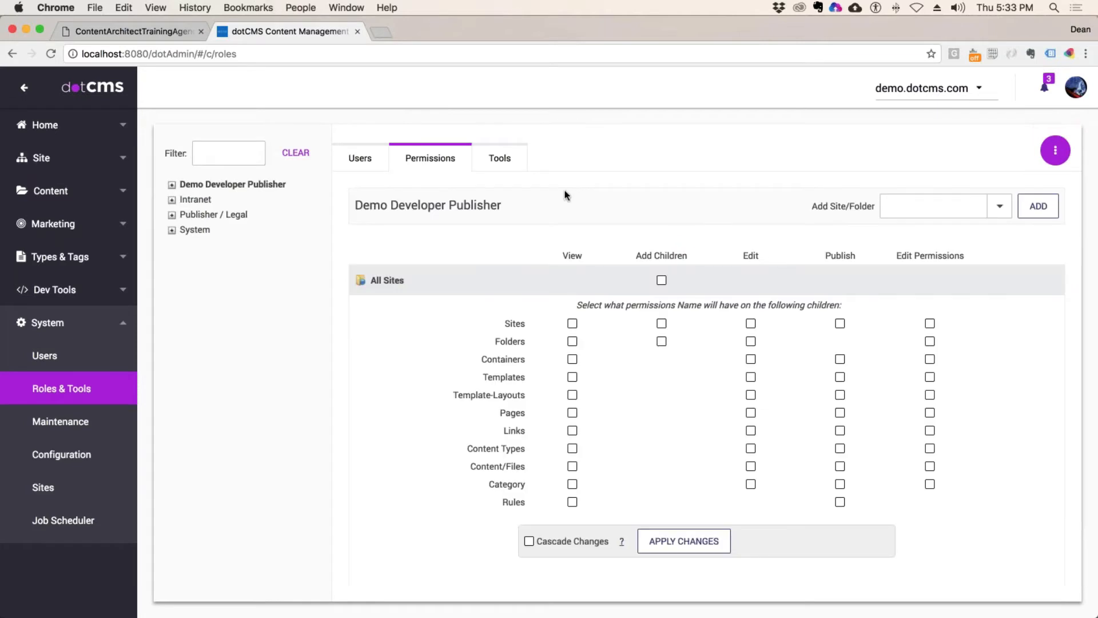
pyautogui.click(500, 157)
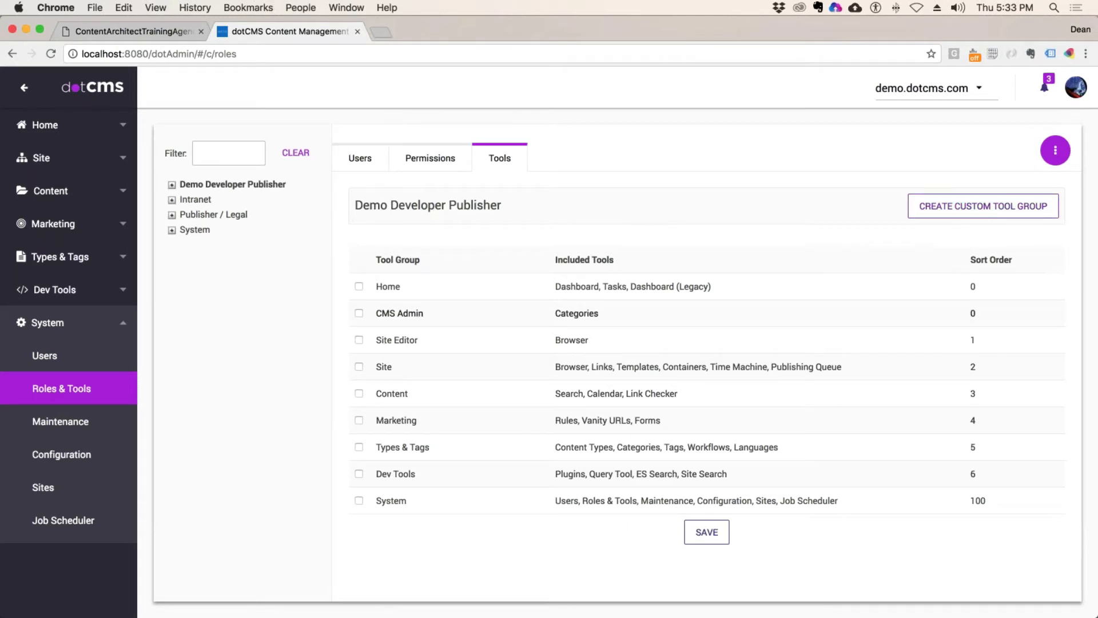
pyautogui.click(666, 324)
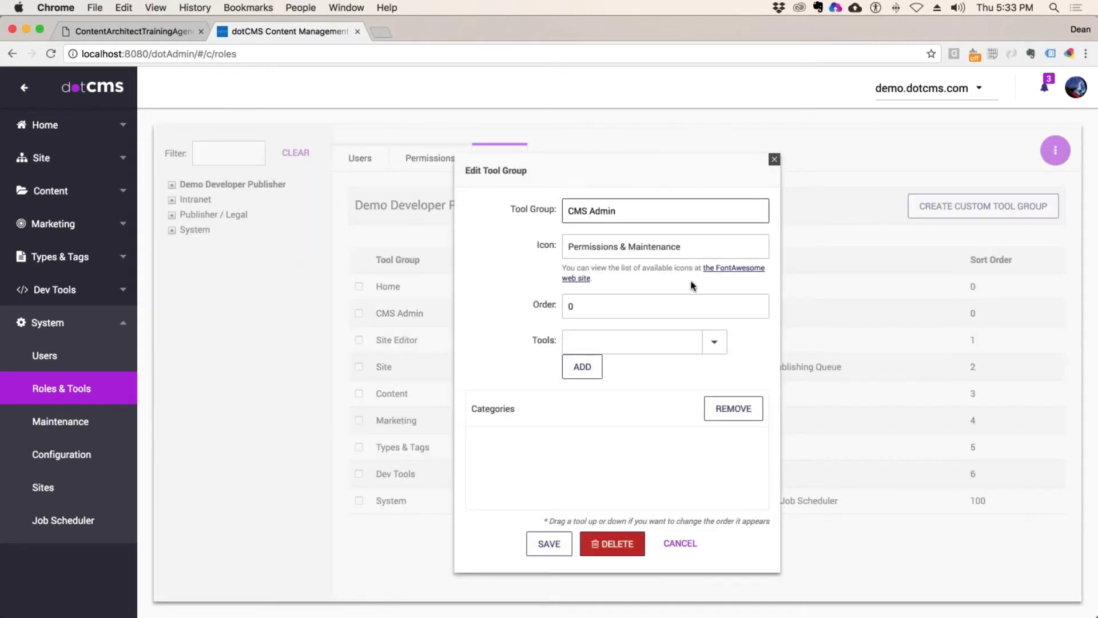
pyautogui.click(714, 342)
pyautogui.scroll(-15, 606, 501)
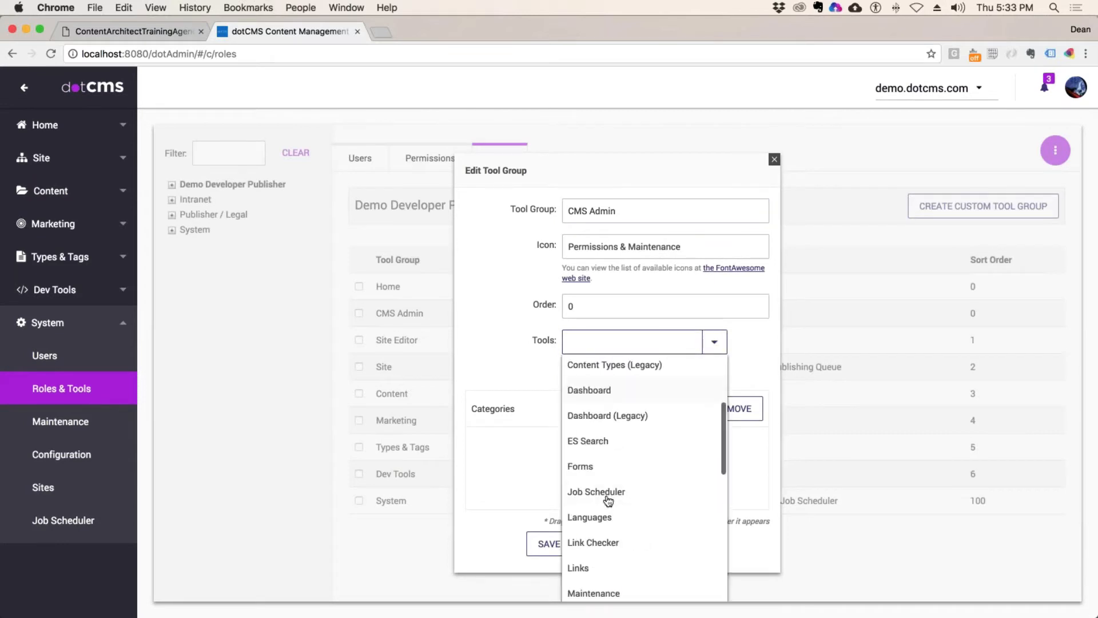
pyautogui.scroll(7, 607, 501)
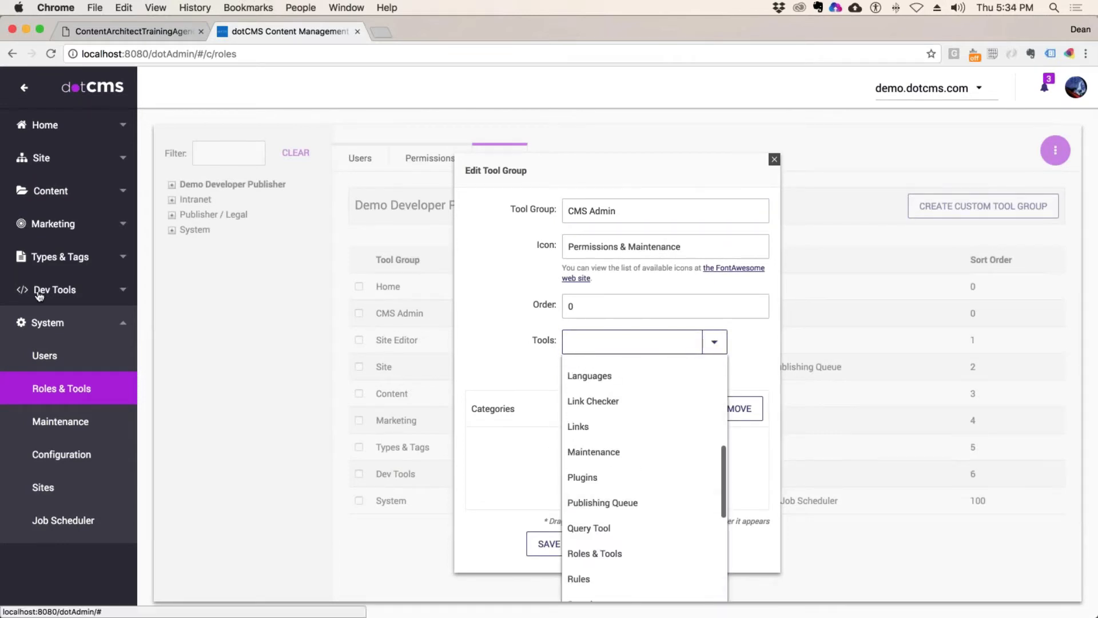
pyautogui.scroll(-3, 634, 434)
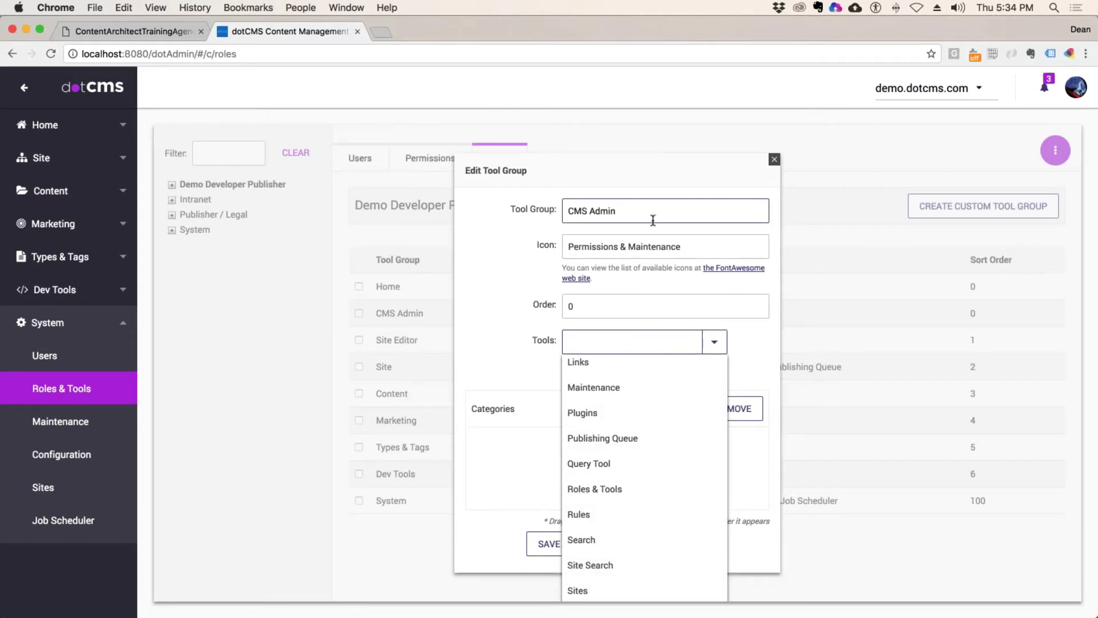
pyautogui.moveTo(723, 170); pyautogui.dragTo(782, 165)
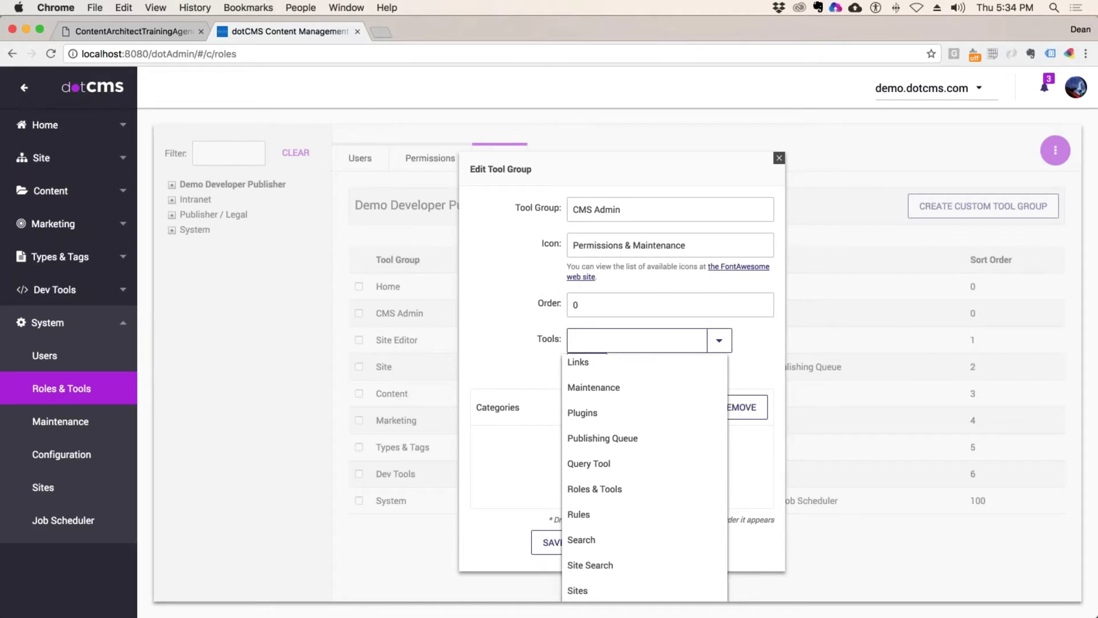
pyautogui.click(780, 159)
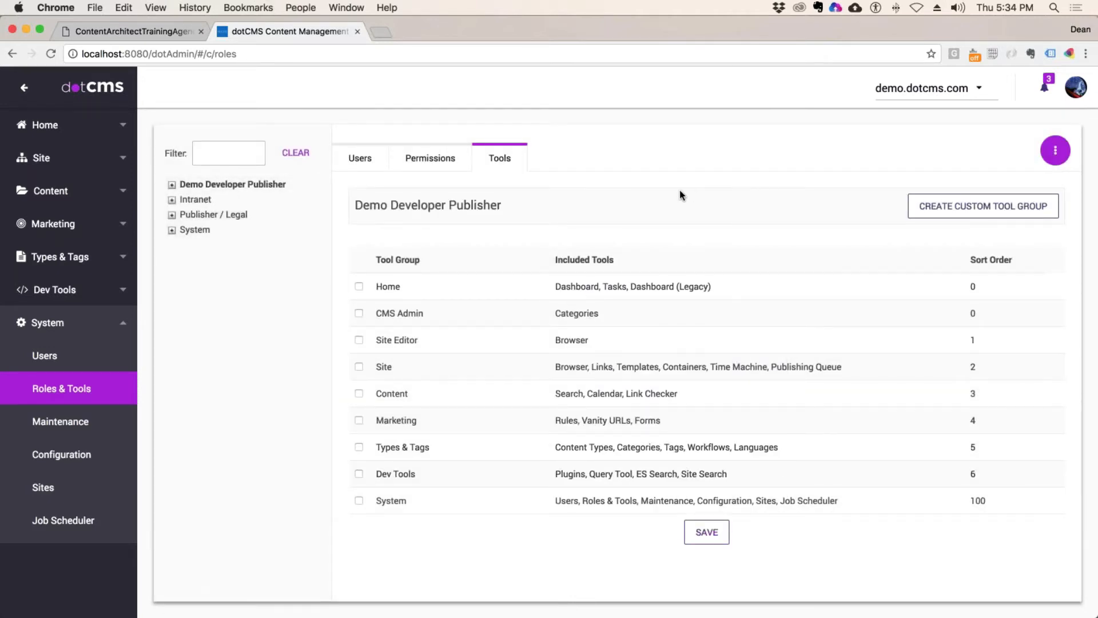
# Step: Compare permissions of Demo Developer Publisher, System, CMS Administrator and CMS Anonymous roles
pyautogui.click(417, 164)
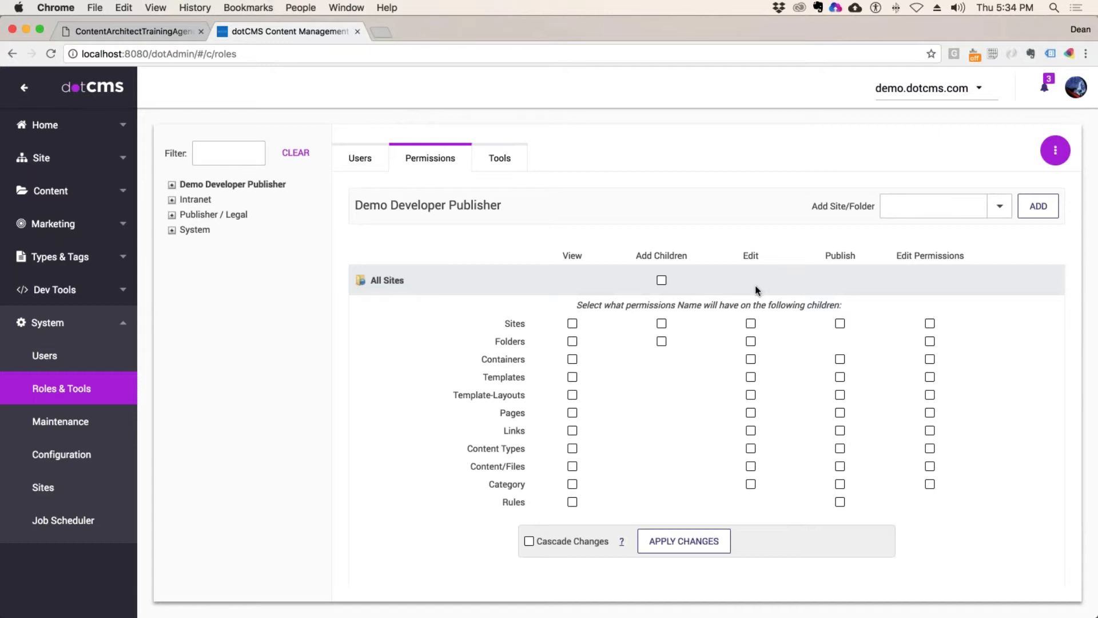
pyautogui.click(191, 228)
pyautogui.click(171, 230)
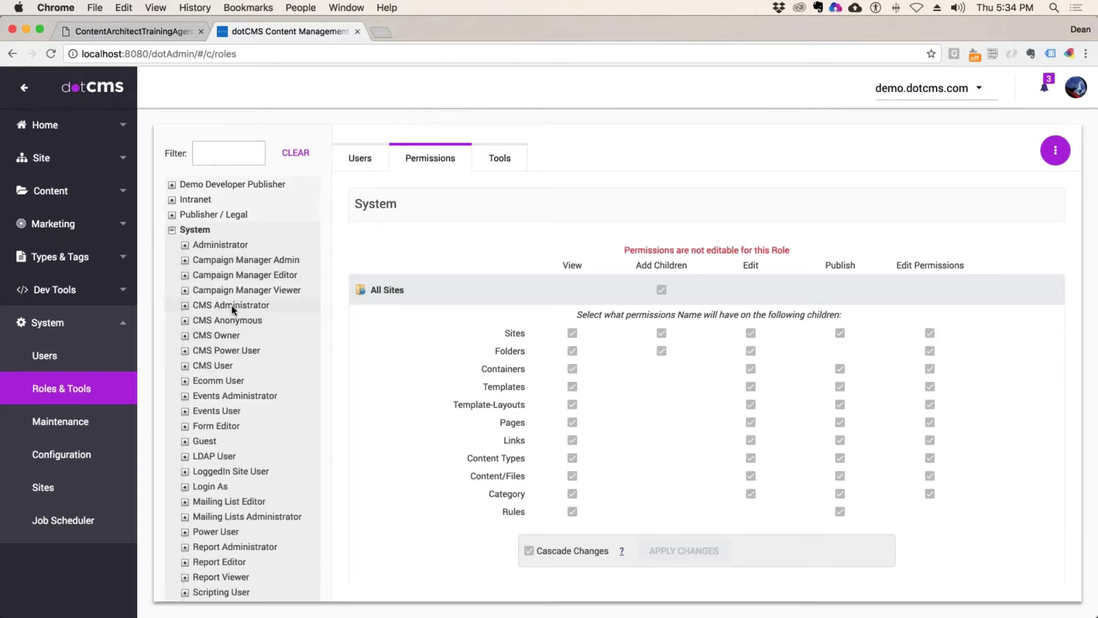
pyautogui.click(231, 306)
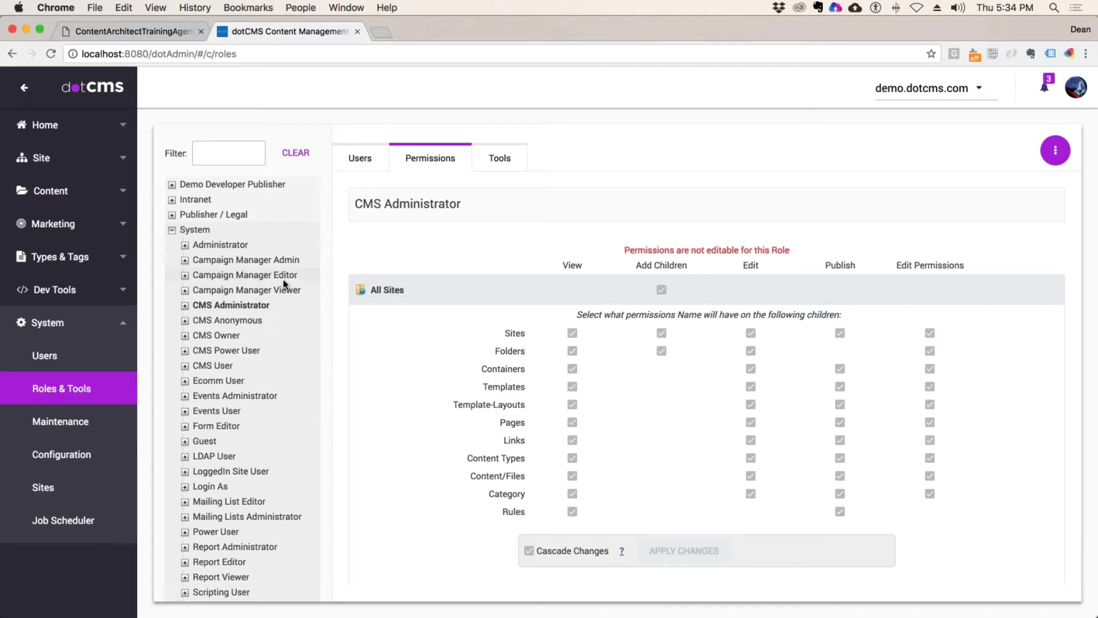
pyautogui.click(235, 320)
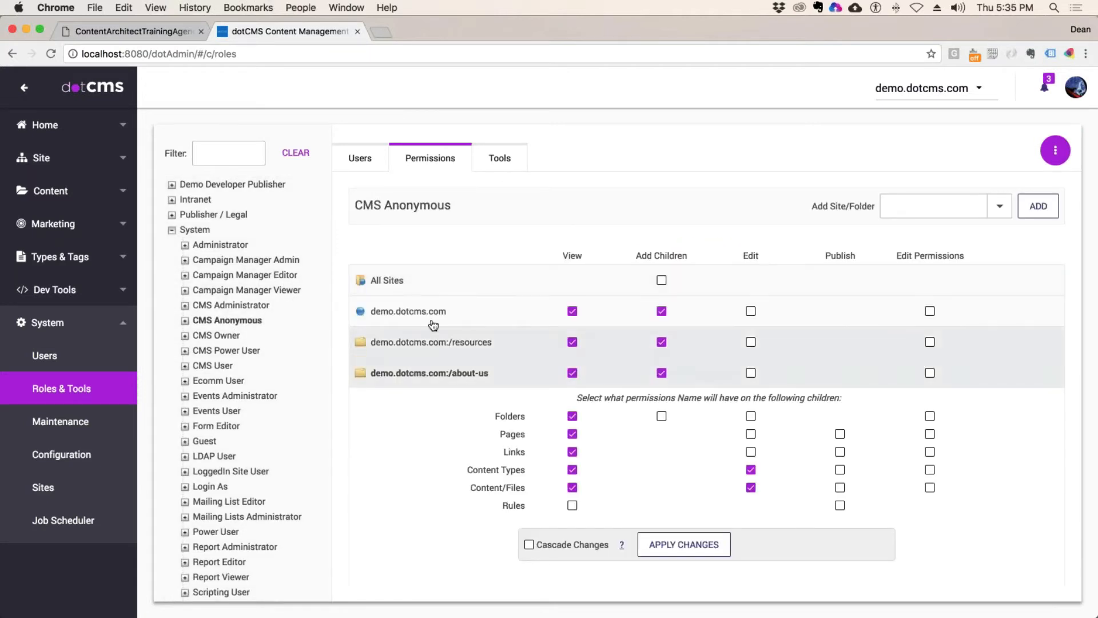
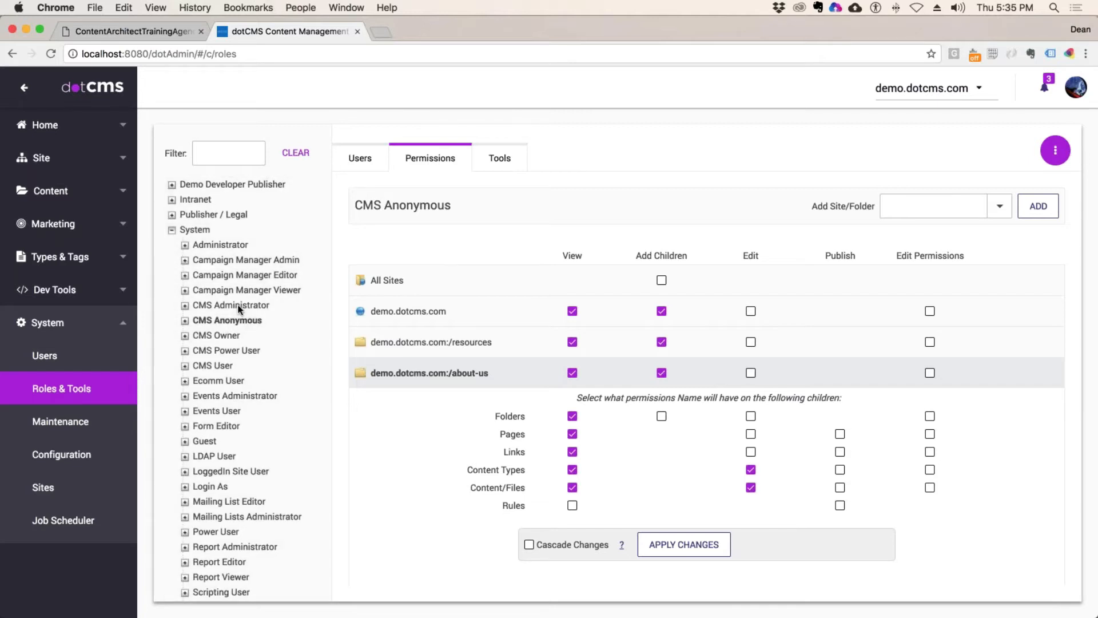
# Step: Refresh CMS Anonymous's permissions, collapse System, and expand Publisher / Legal to show Reviewer and Contributor
pyautogui.click(234, 319)
pyautogui.click(171, 229)
pyautogui.click(171, 214)
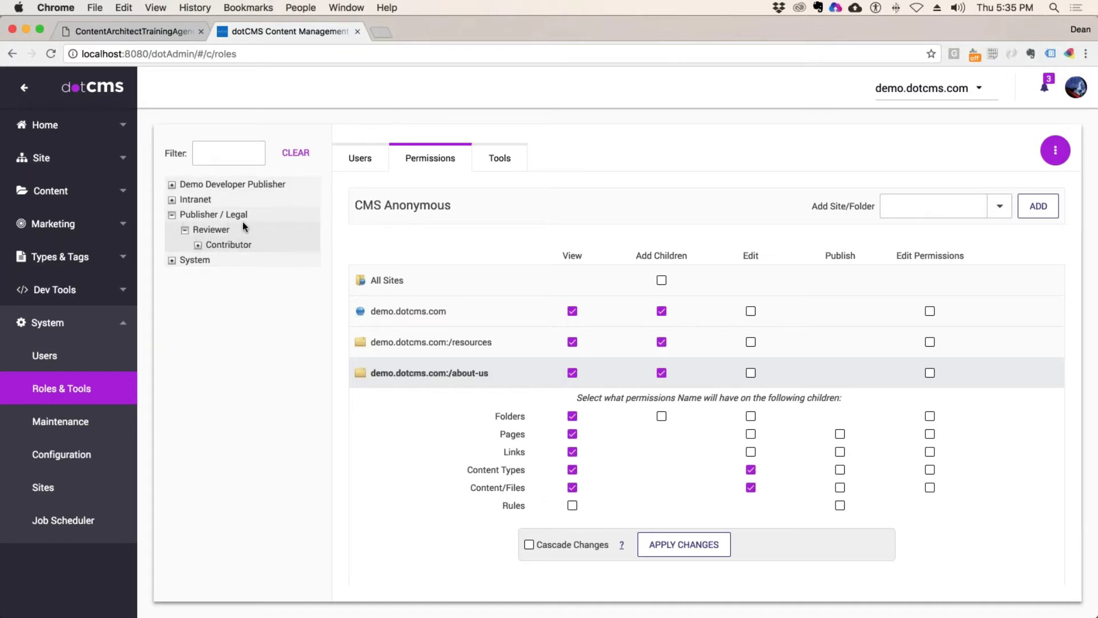
# Step: Open Demo Developer Publisher's permissions and tick, then untick, Templates, Containers and Template-Layouts
pyautogui.click(215, 184)
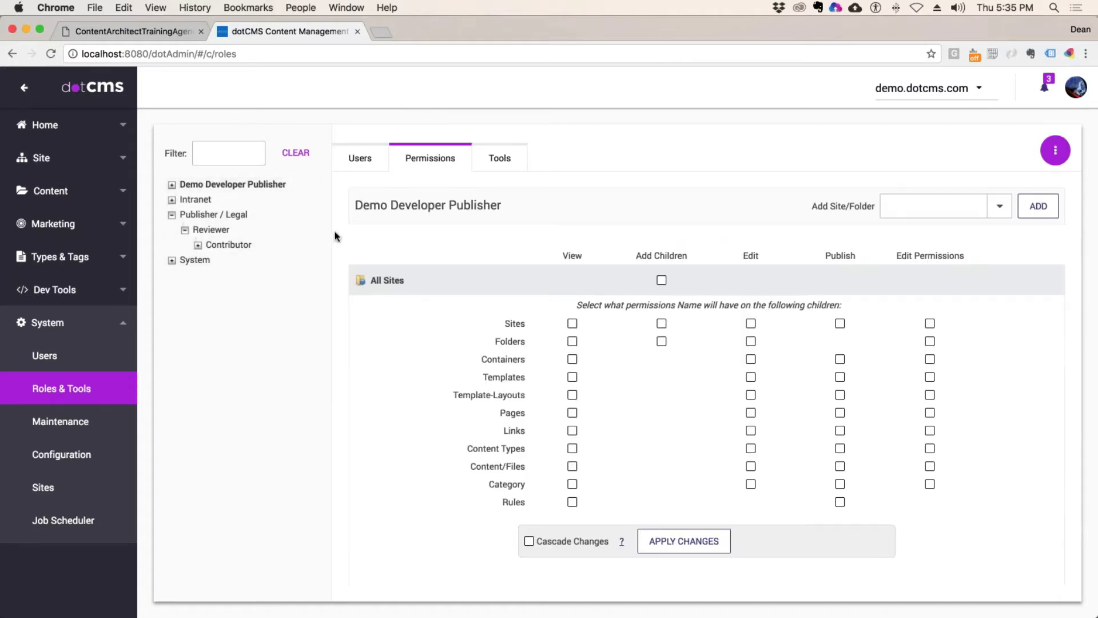
pyautogui.click(170, 214)
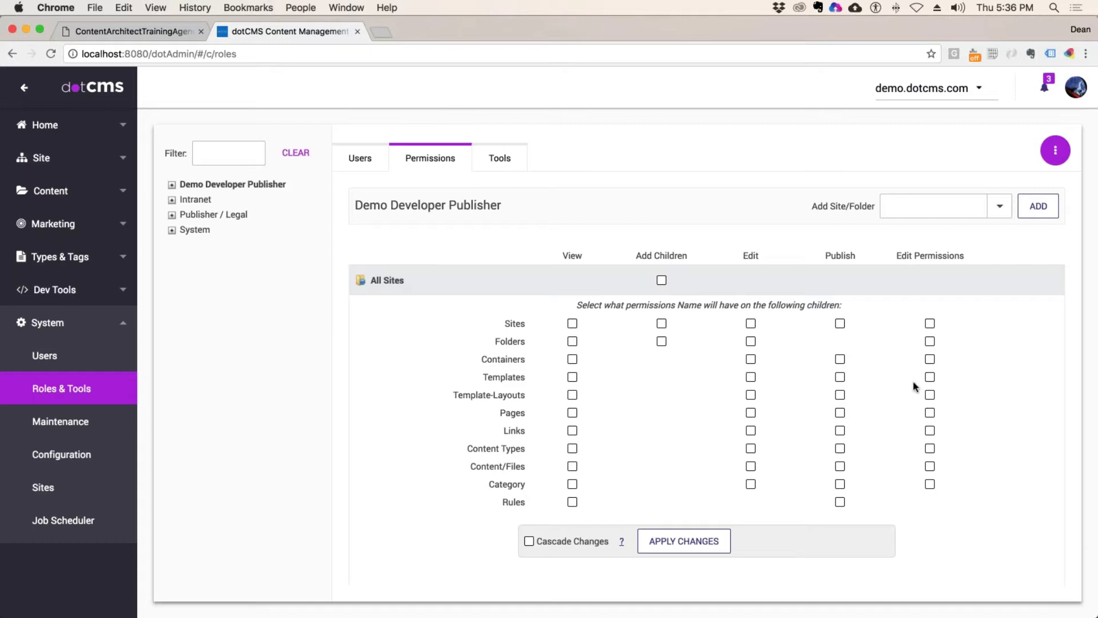
pyautogui.click(840, 377)
pyautogui.click(840, 360)
pyautogui.click(841, 395)
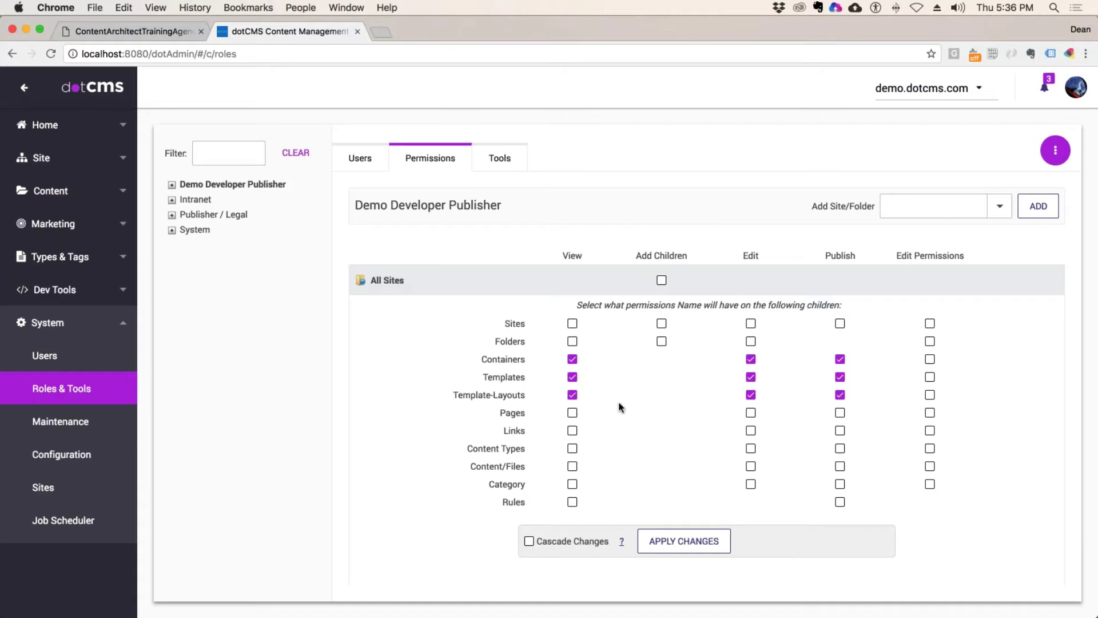
pyautogui.click(572, 359)
pyautogui.click(573, 377)
pyautogui.click(572, 394)
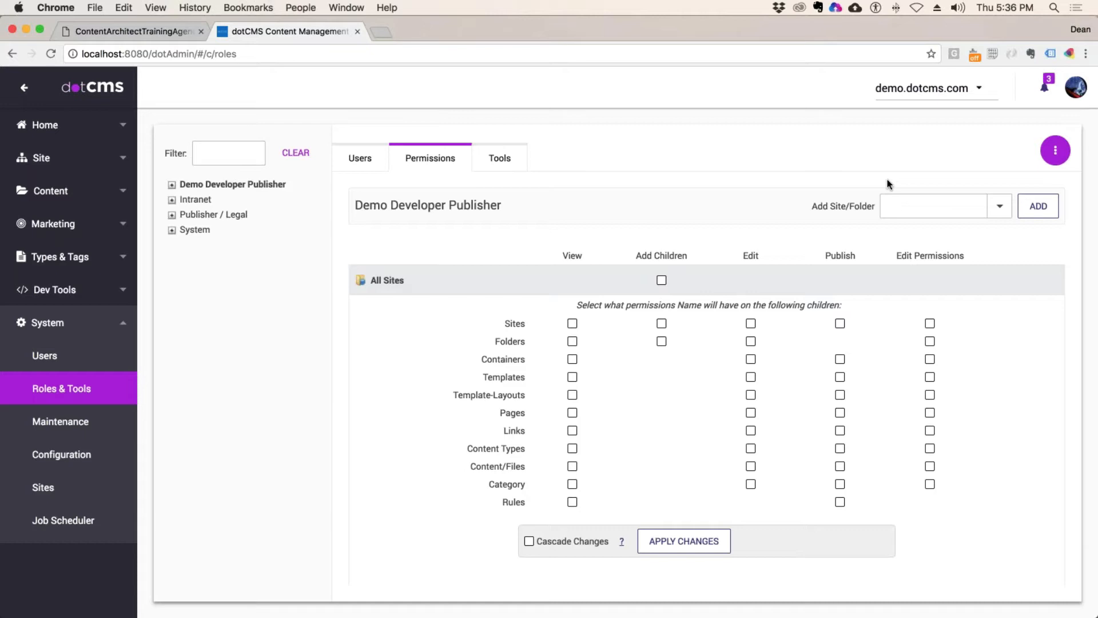
# Step: Add a demo.dotcms.com site row to the role's permissions
pyautogui.click(924, 206)
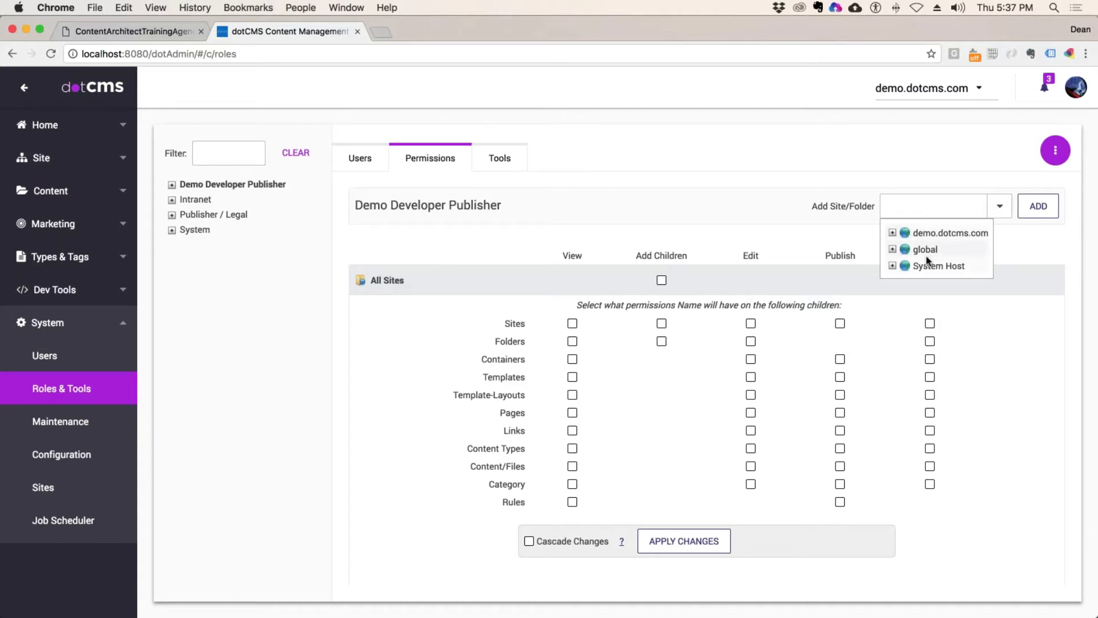
pyautogui.click(950, 233)
pyautogui.click(1036, 211)
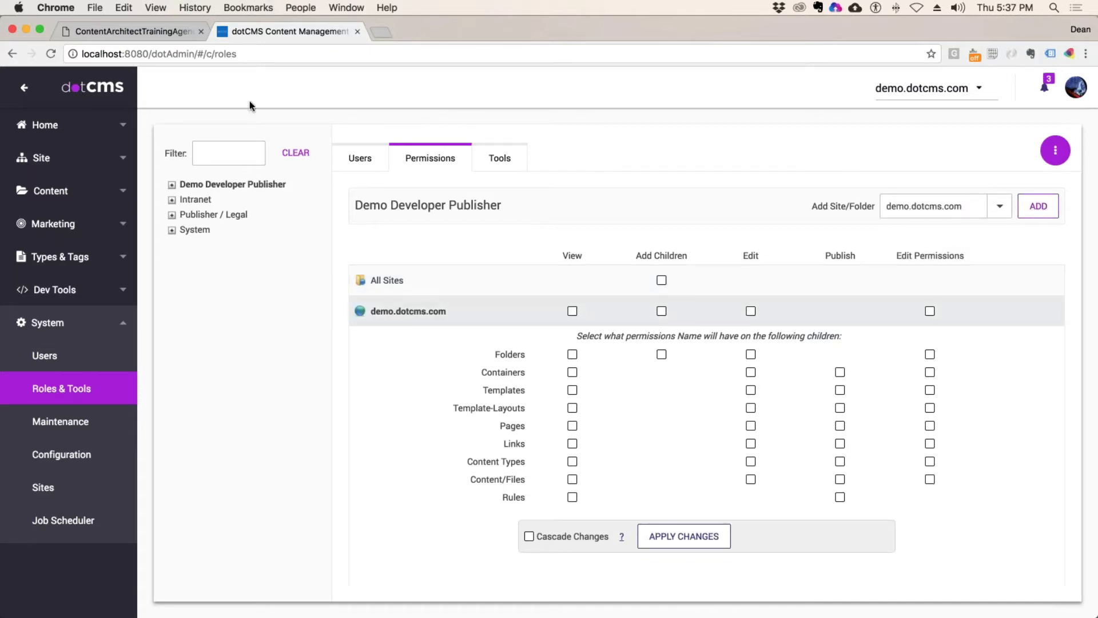
# Step: In the training agenda PDF, highlight the guideline on view for host and parent folders
pyautogui.click(166, 33)
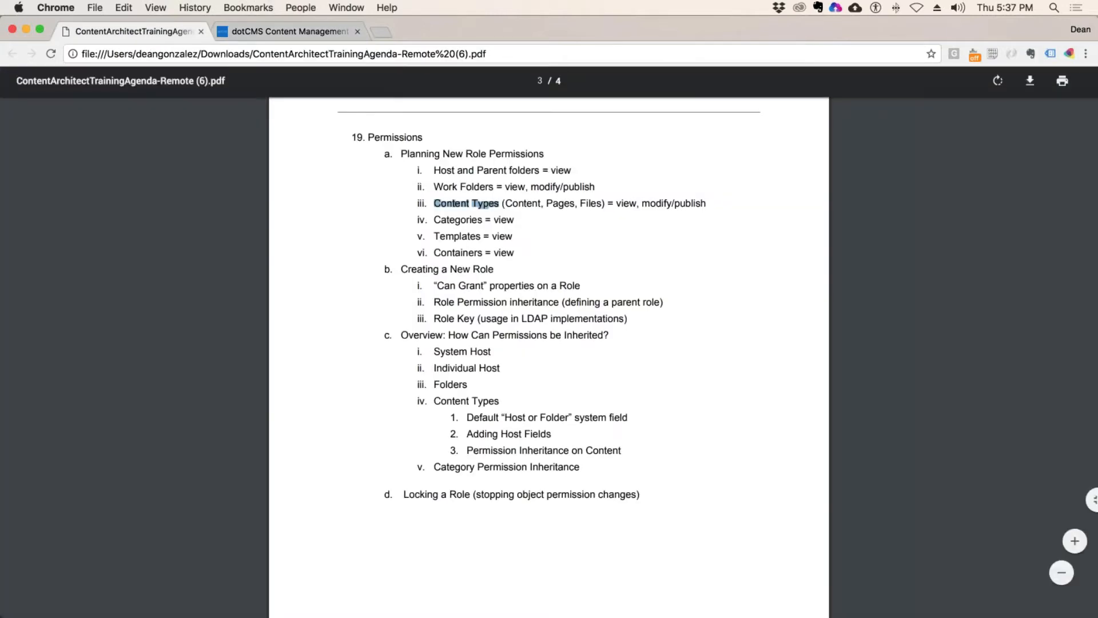
pyautogui.click(589, 262)
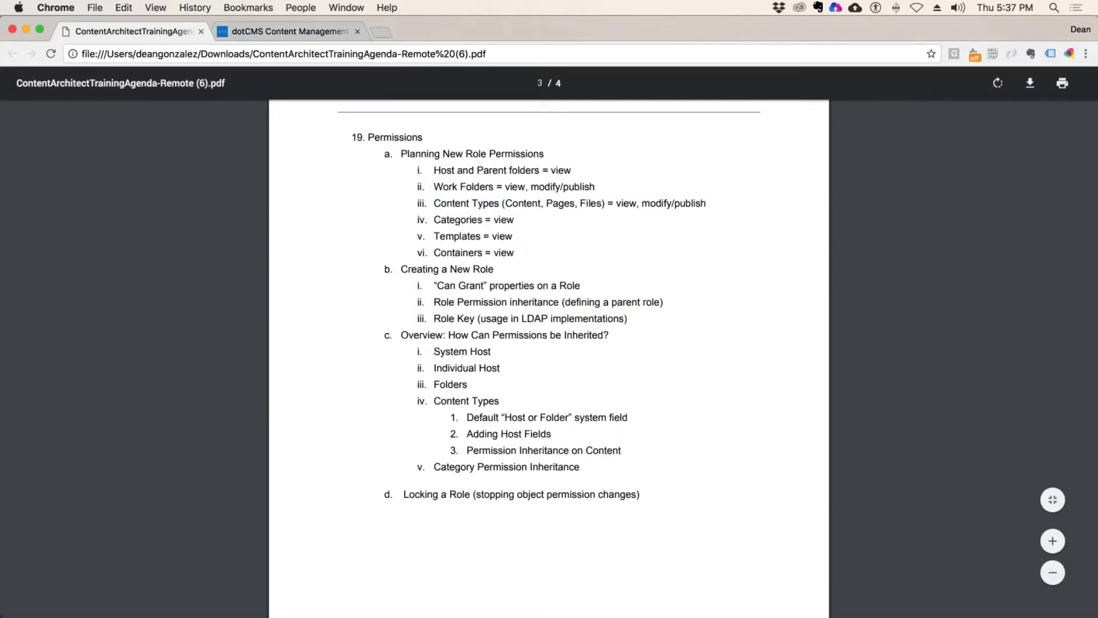
pyautogui.click(460, 171)
pyautogui.doubleClick(443, 171)
pyautogui.click(573, 173)
pyautogui.doubleClick(571, 171)
# Step: Back in dotCMS, save View on demo.dotcms.com and review the Cascade Changes explanation
pyautogui.click(286, 31)
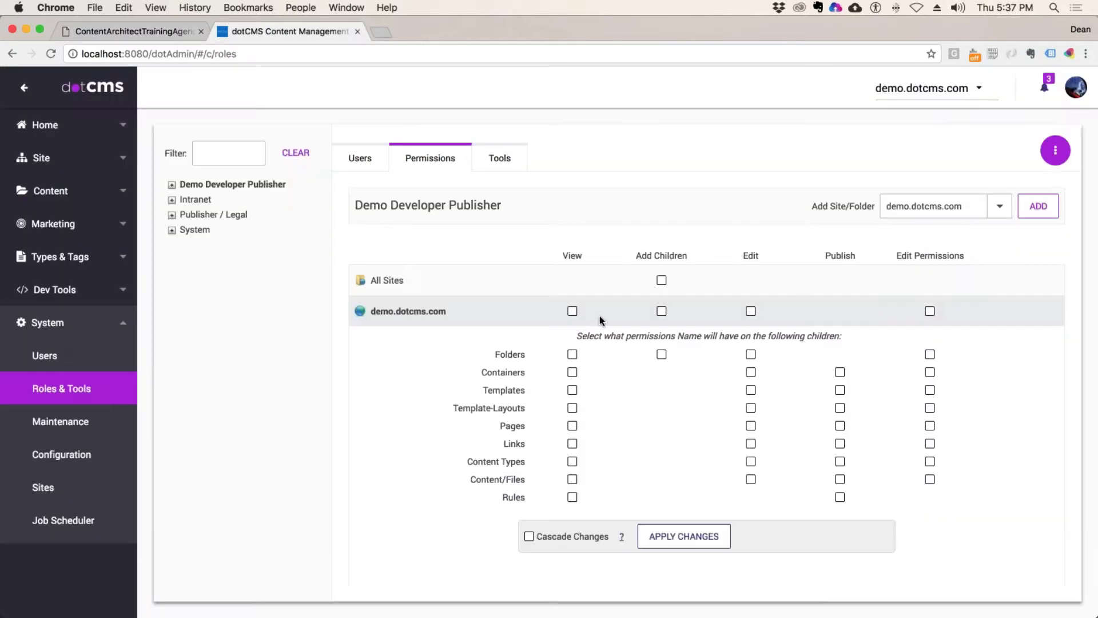
pyautogui.click(681, 541)
pyautogui.moveTo(581, 533); pyautogui.dragTo(549, 533)
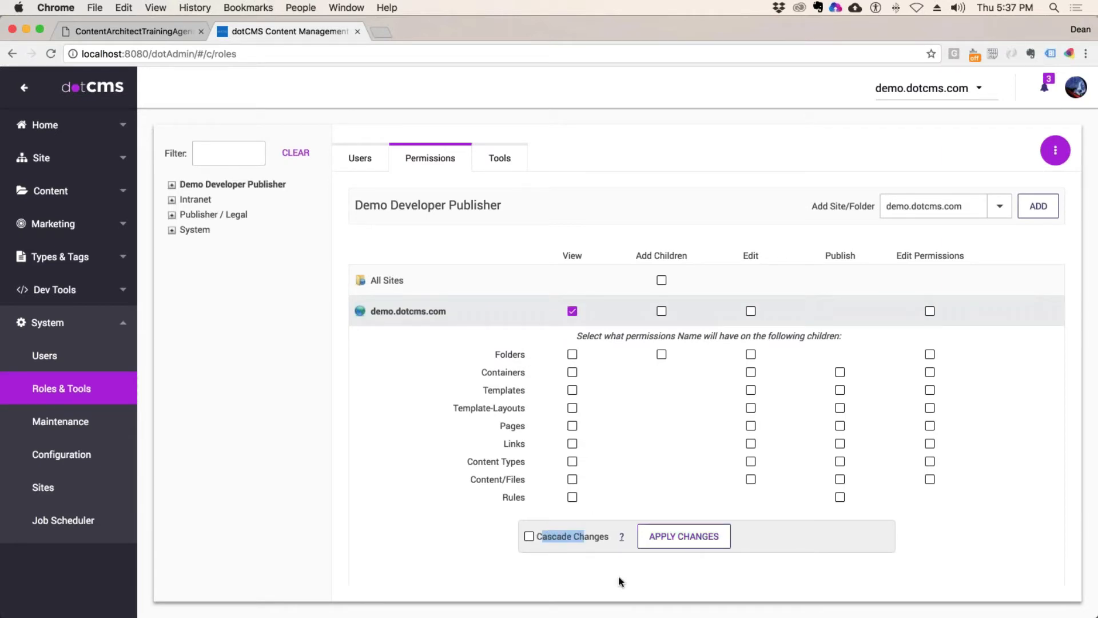
pyautogui.moveTo(620, 540)
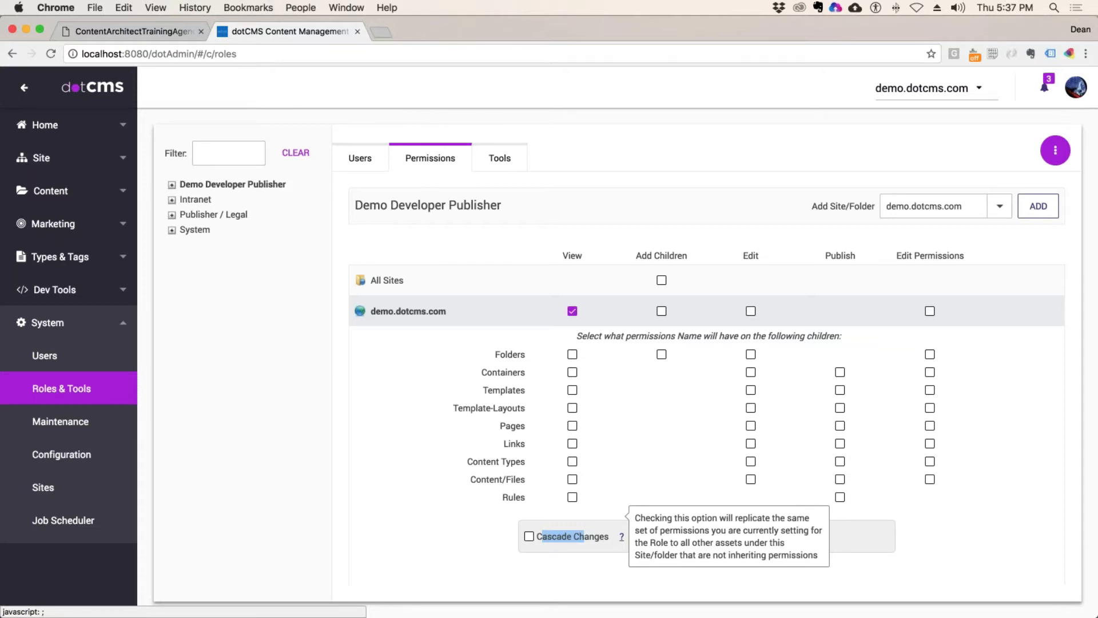
pyautogui.click(639, 430)
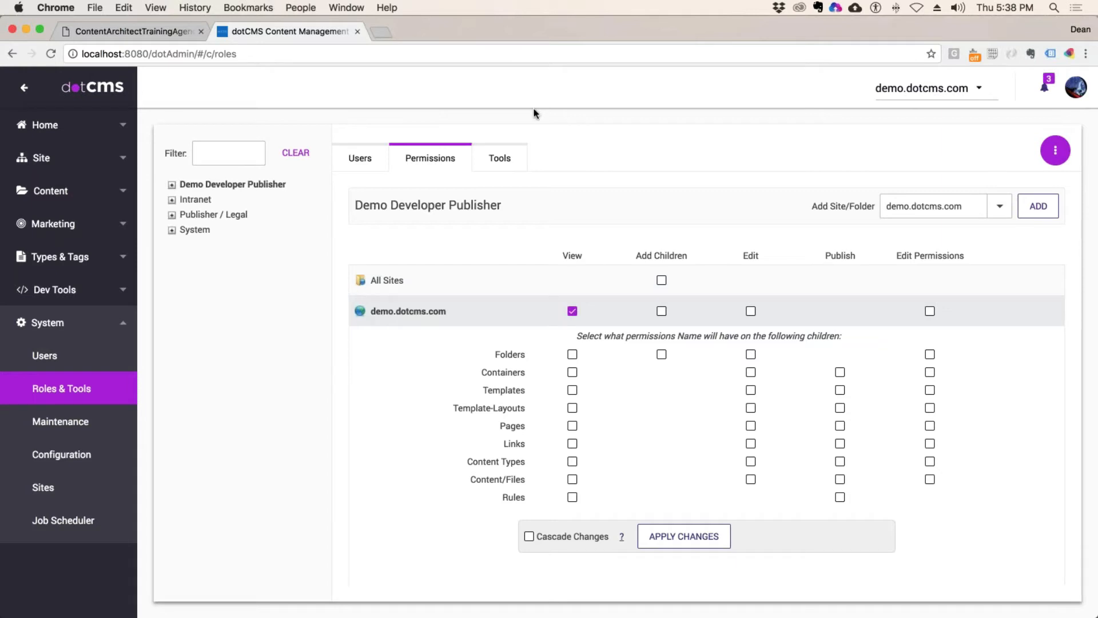
# Step: Add the /departments folder with View and confirm breaking its inherited permissions
pyautogui.click(1001, 211)
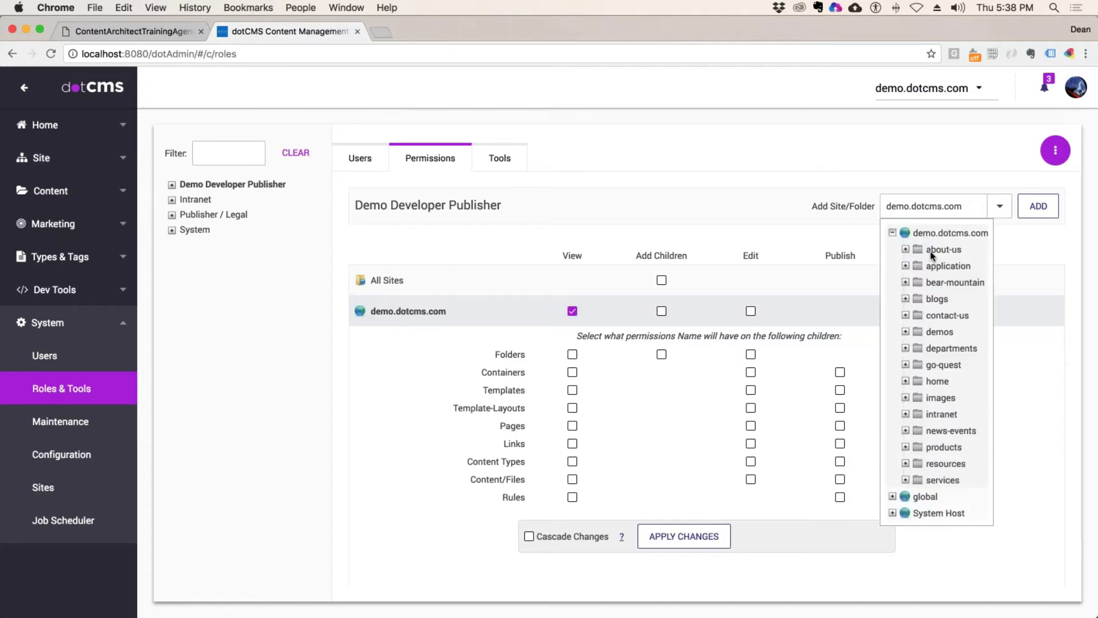
pyautogui.click(943, 348)
pyautogui.click(1038, 206)
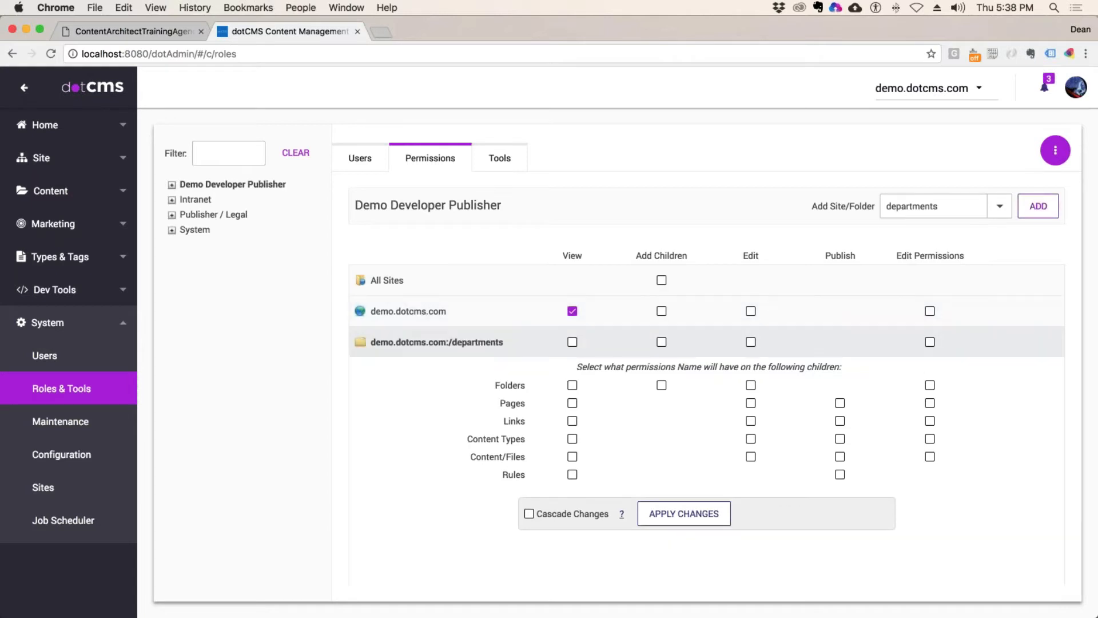
pyautogui.click(573, 342)
pyautogui.click(684, 513)
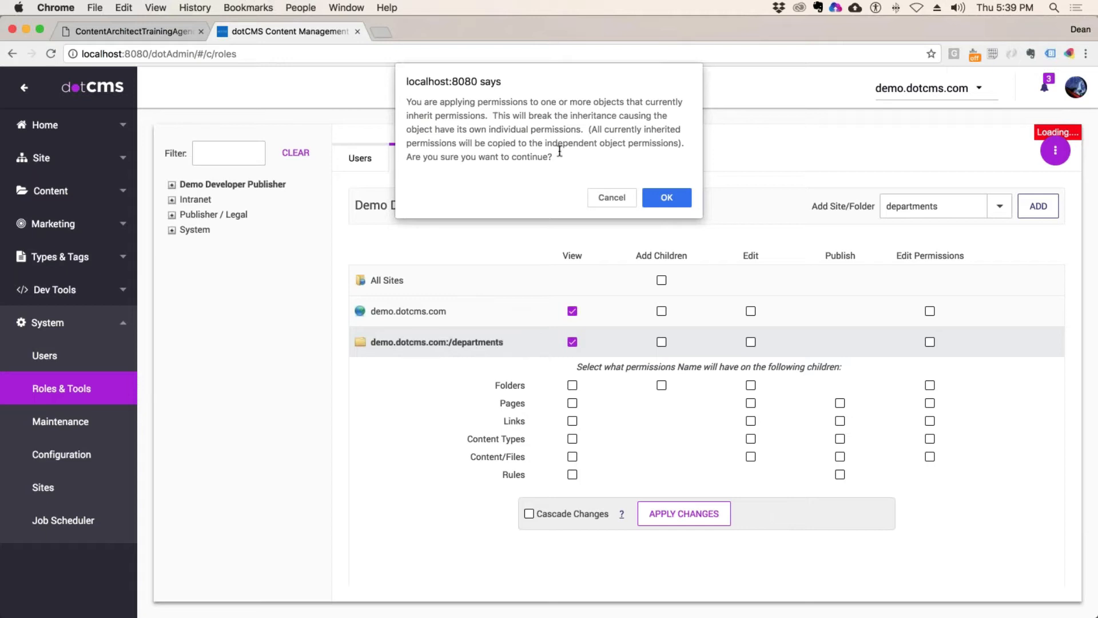
pyautogui.moveTo(559, 151); pyautogui.dragTo(400, 99)
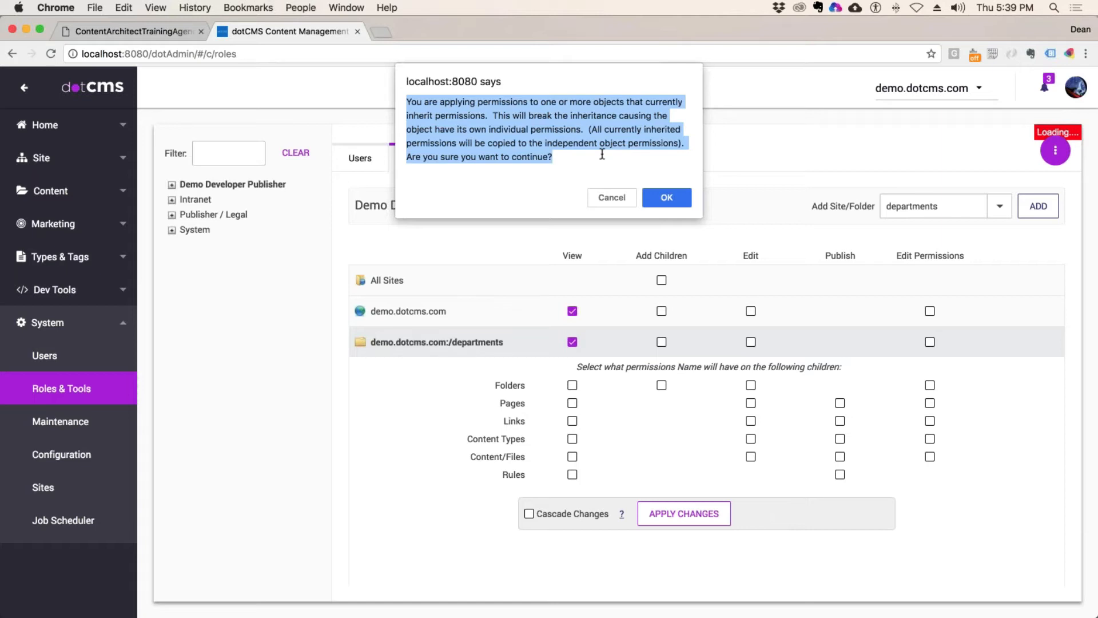
pyautogui.click(602, 154)
pyautogui.moveTo(488, 143); pyautogui.dragTo(568, 158)
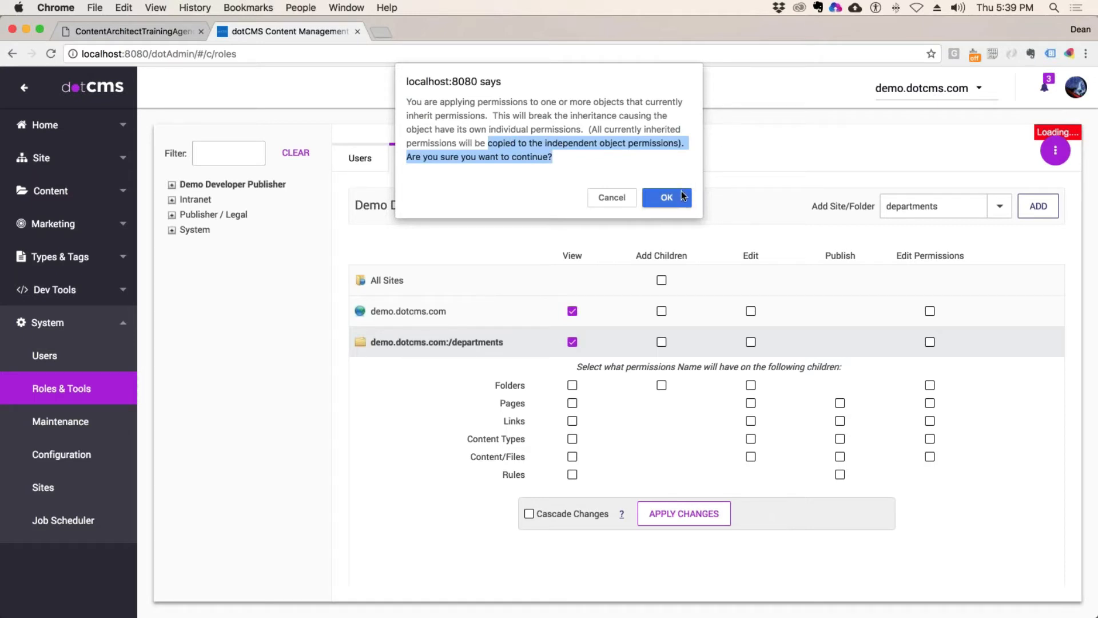
pyautogui.click(681, 193)
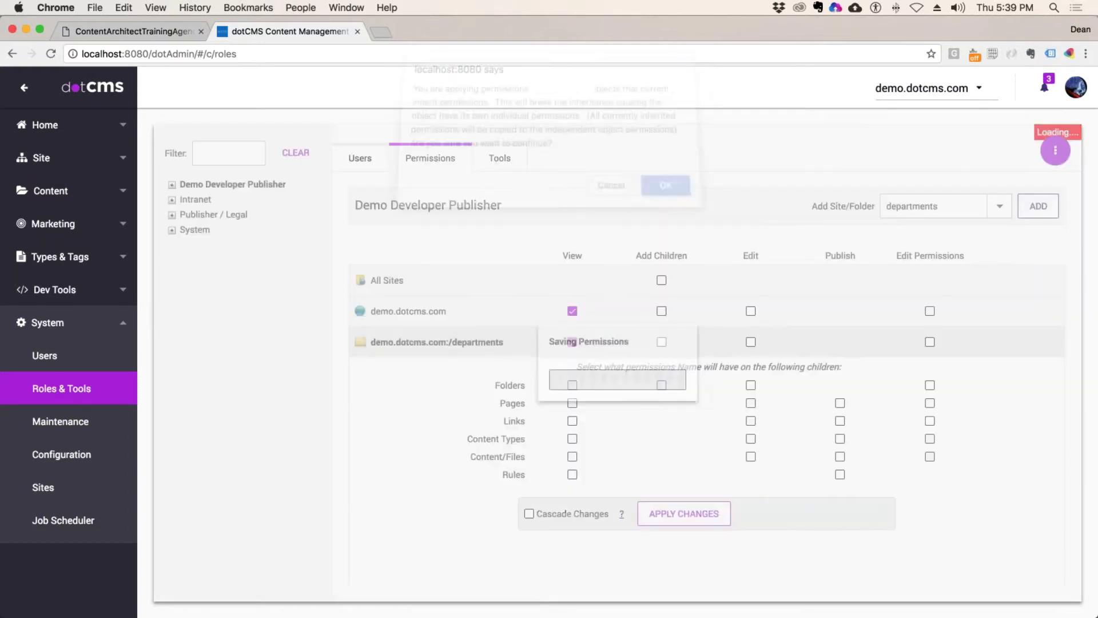
# Step: Open the departments folder's Permissions tab from the Site Browser's Edit Folder
pyautogui.click(45, 163)
pyautogui.click(64, 194)
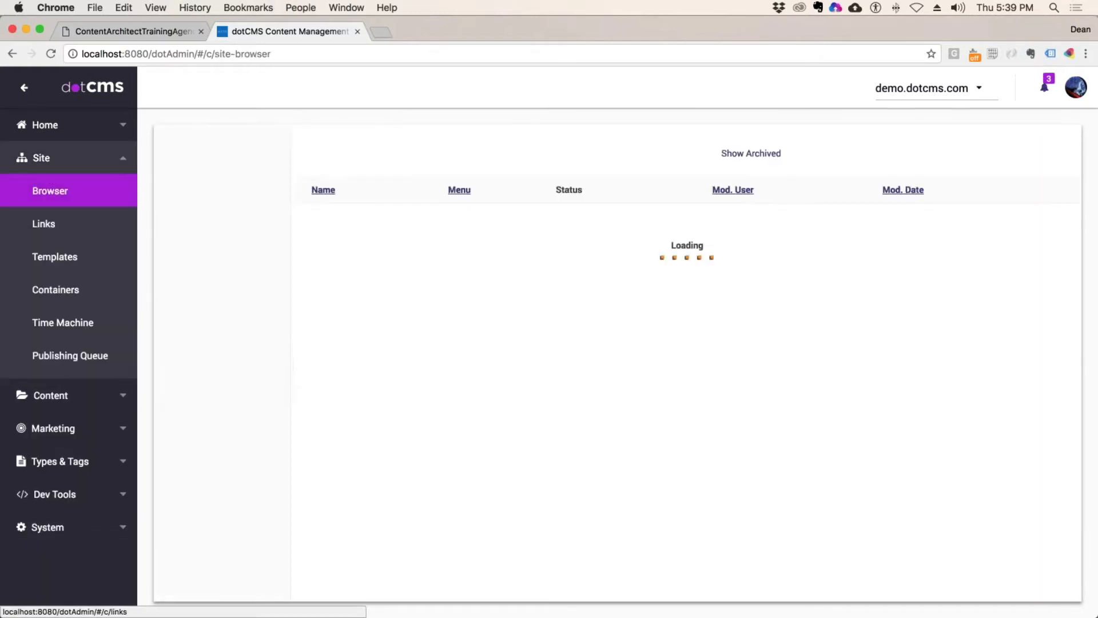
pyautogui.click(214, 279)
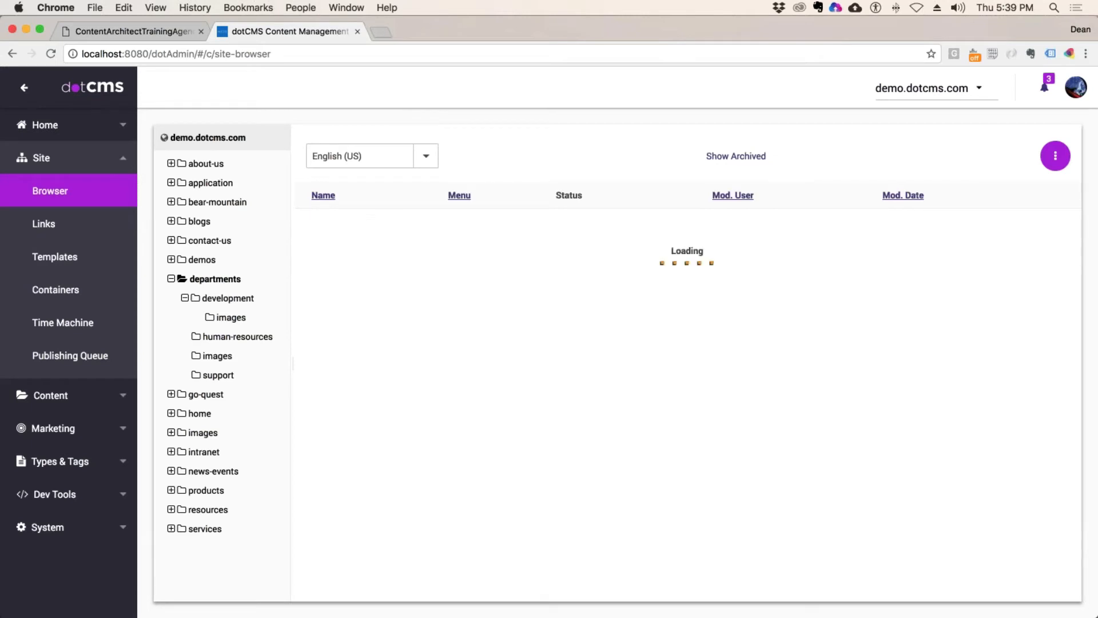
pyautogui.rightClick(214, 279)
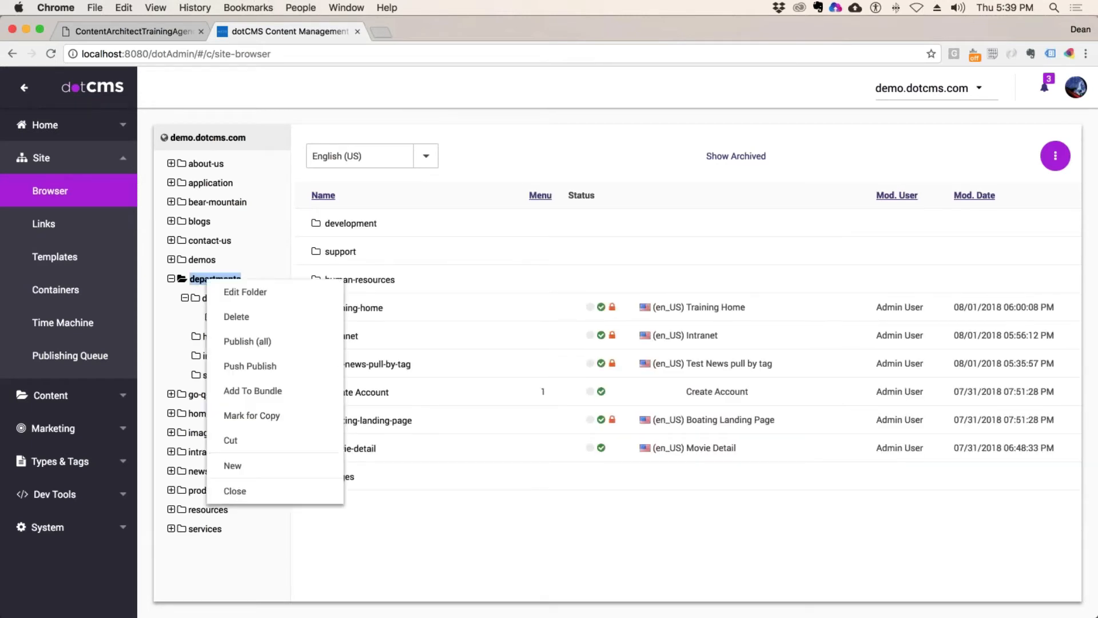
pyautogui.click(239, 293)
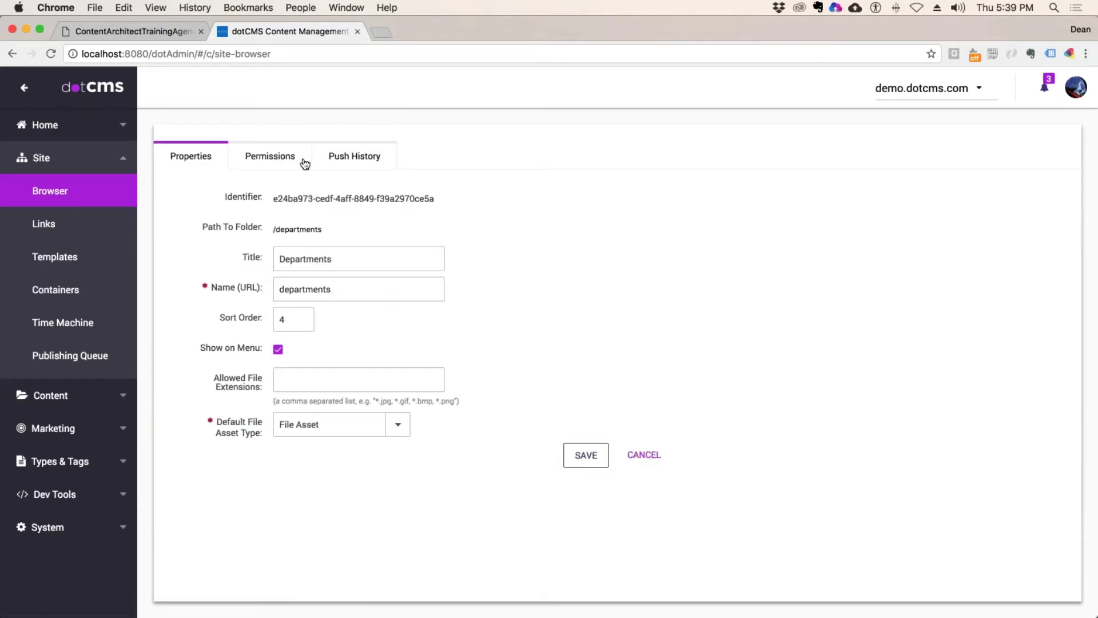
pyautogui.click(283, 163)
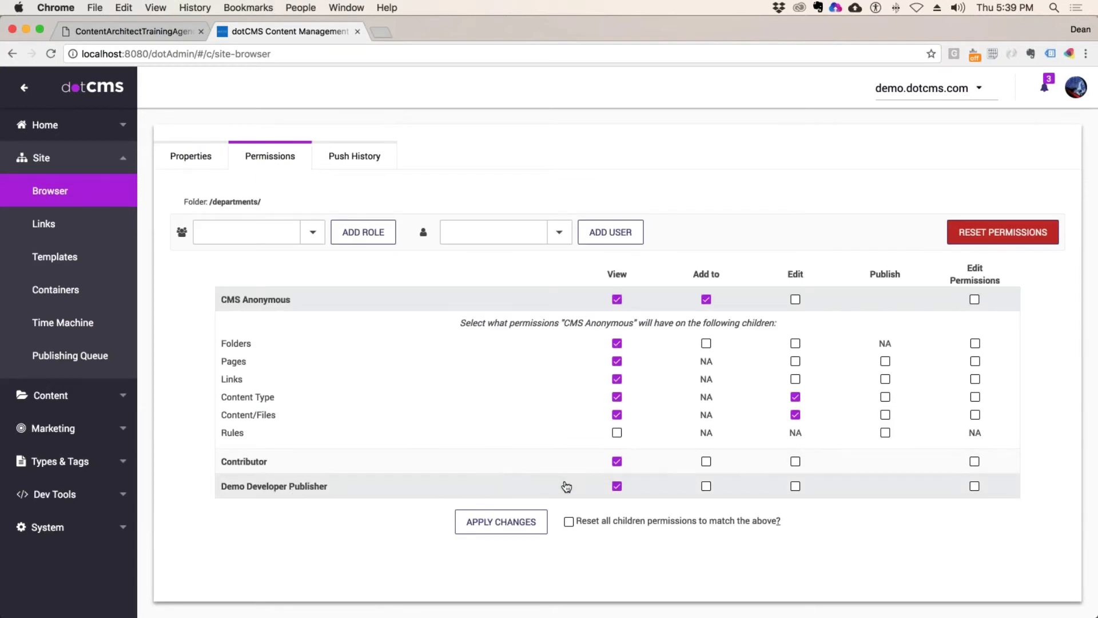
# Step: Remove Contributor's View on /departments/, check Demo Developer Publisher's View, and return to the browser
pyautogui.click(431, 468)
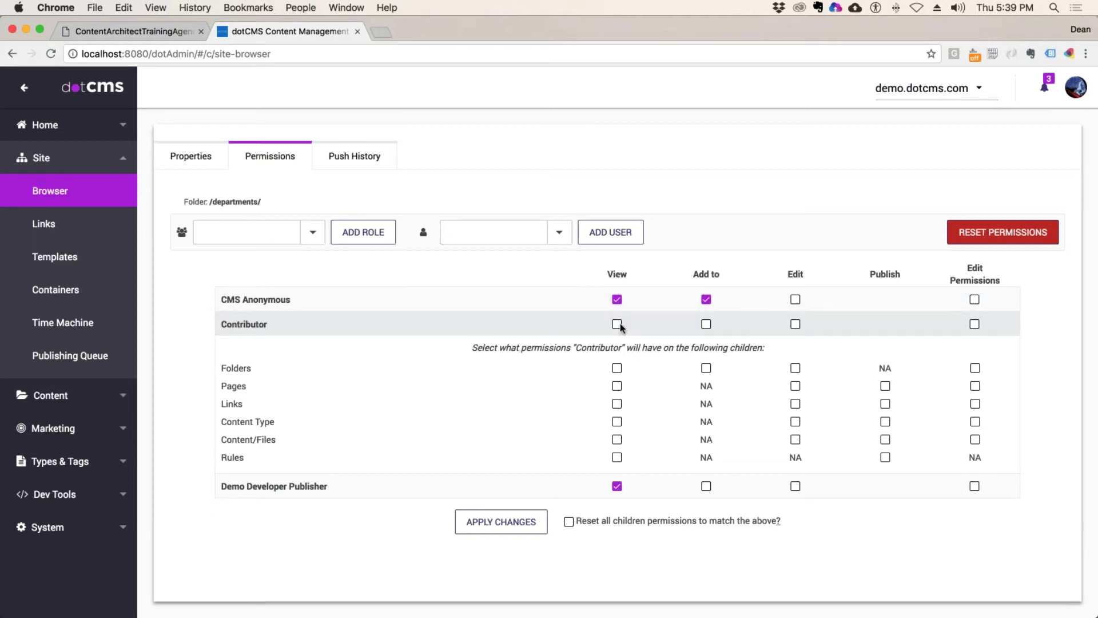
pyautogui.click(501, 522)
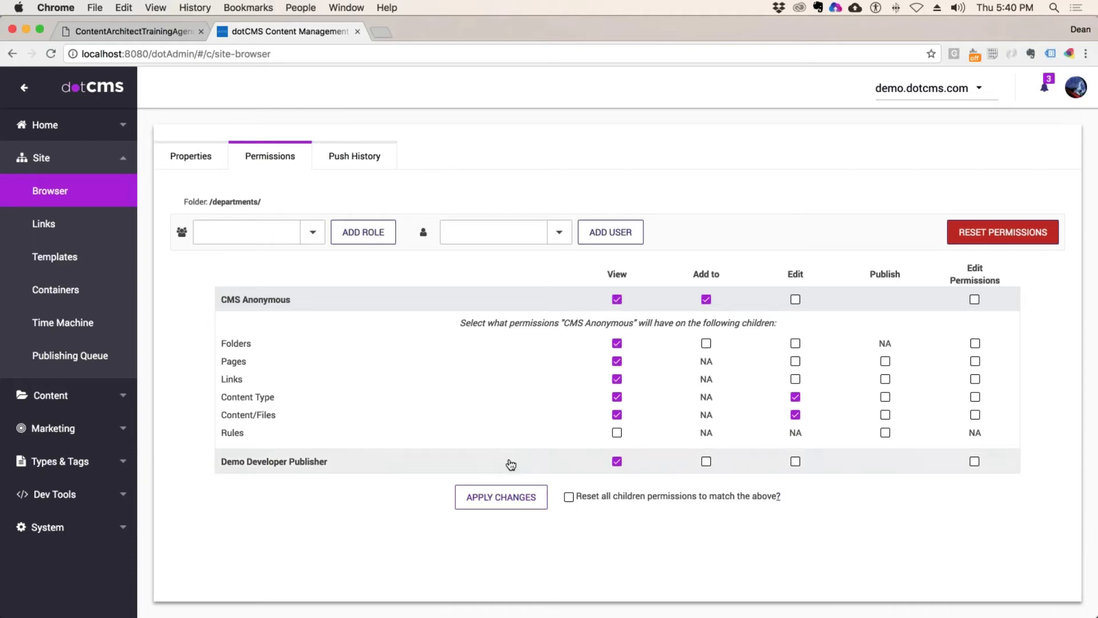
pyautogui.click(506, 461)
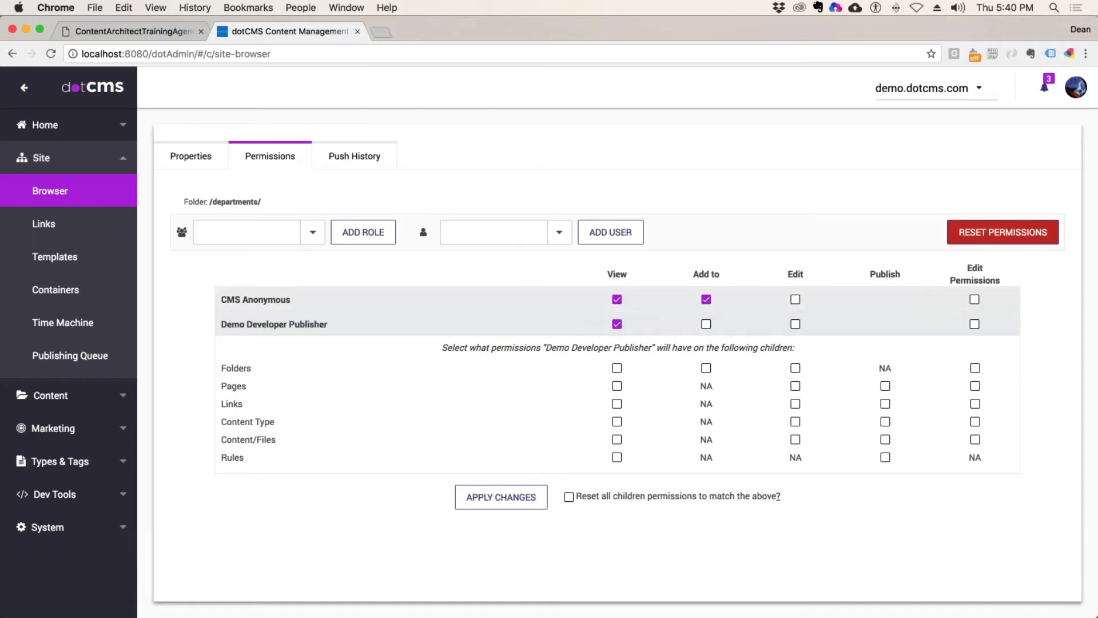
pyautogui.moveTo(262, 202); pyautogui.dragTo(200, 202)
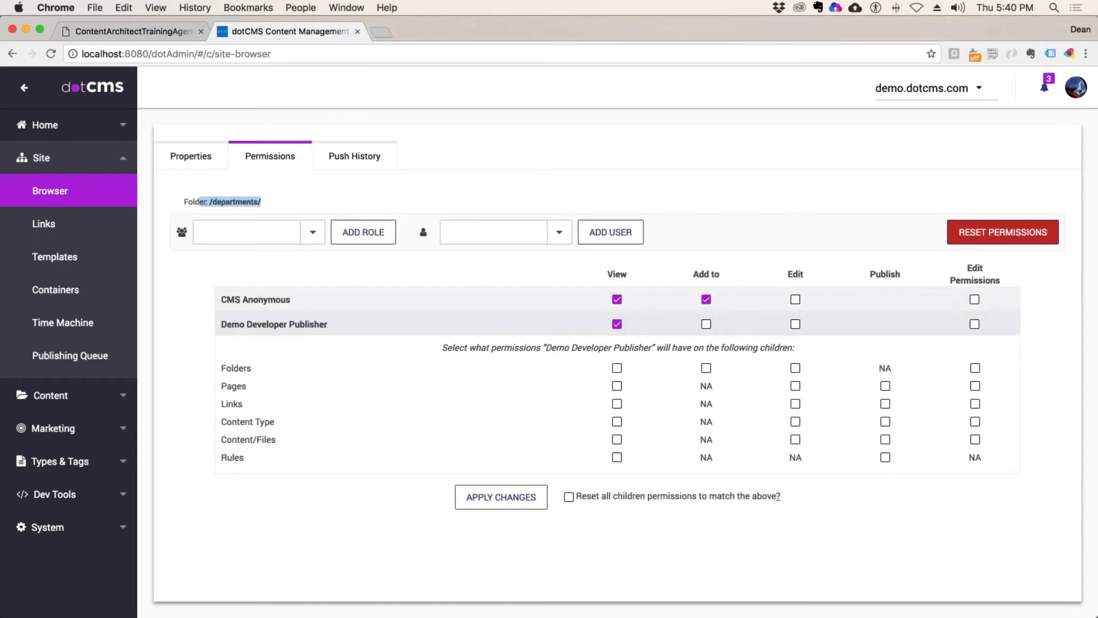
pyautogui.click(507, 504)
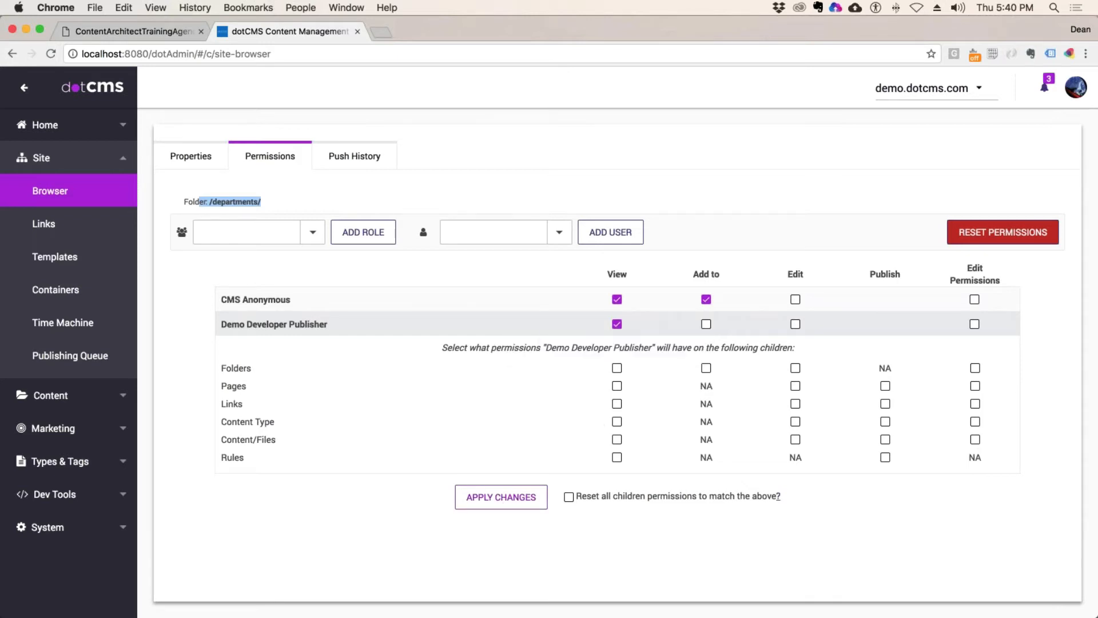
pyautogui.click(92, 203)
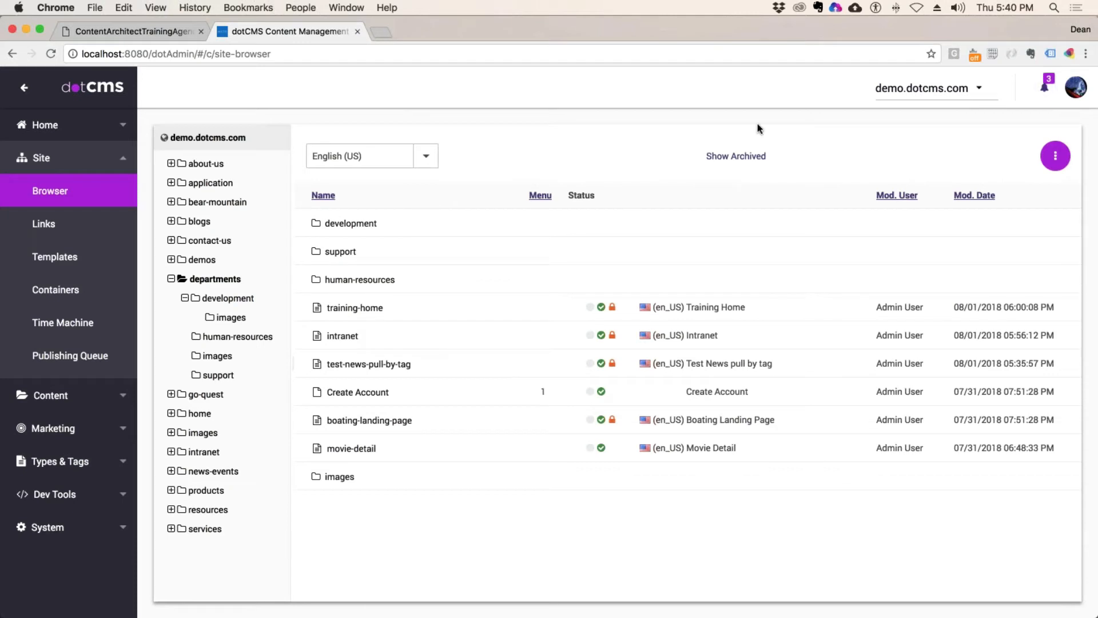
# Step: Set the development folder to Permission Individually, breaking inheritance from /departments/, then reload
pyautogui.click(228, 298)
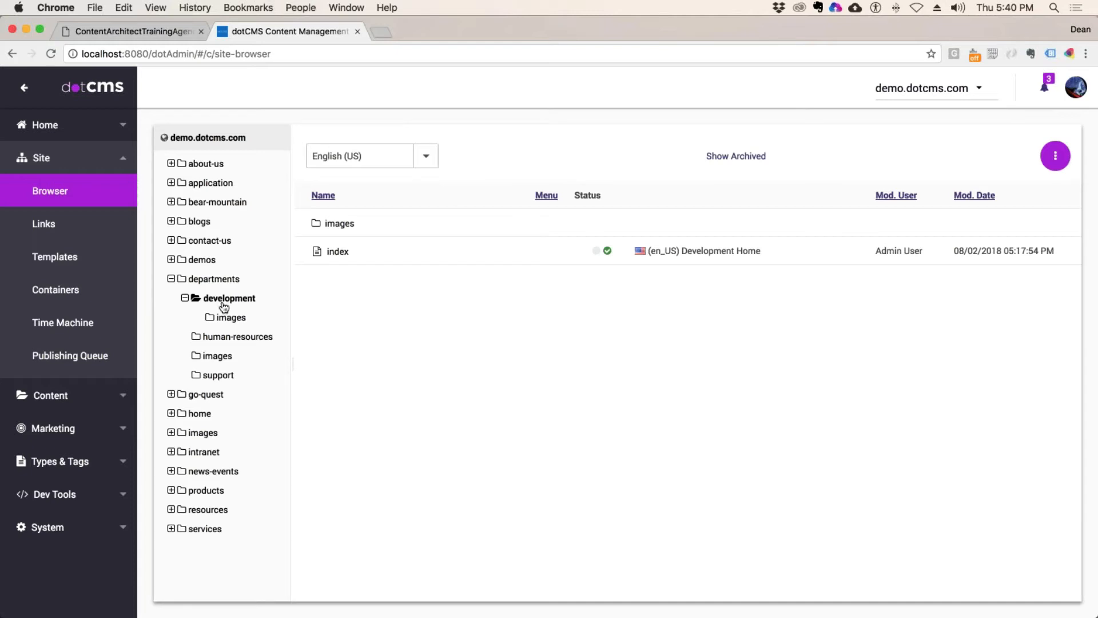
pyautogui.doubleClick(253, 299)
pyautogui.rightClick(224, 298)
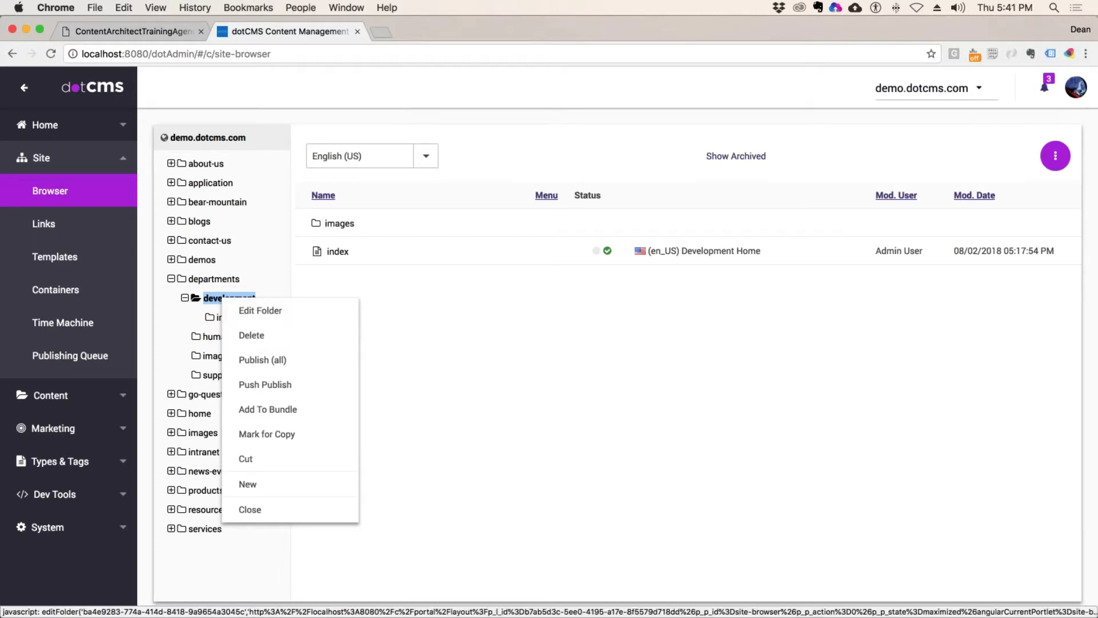
pyautogui.click(256, 321)
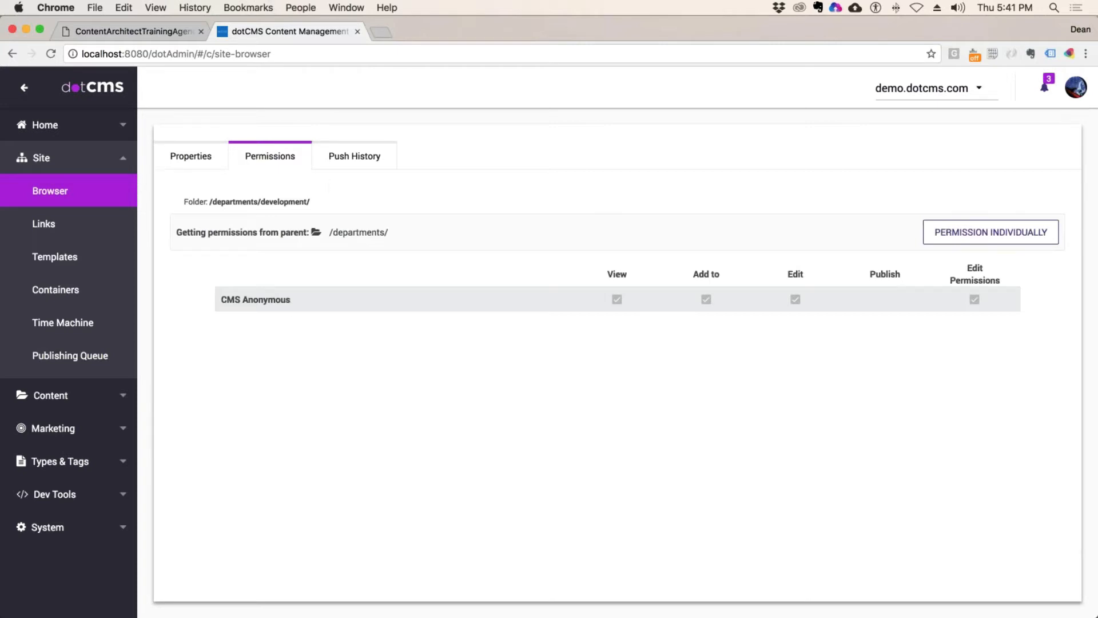
pyautogui.click(954, 238)
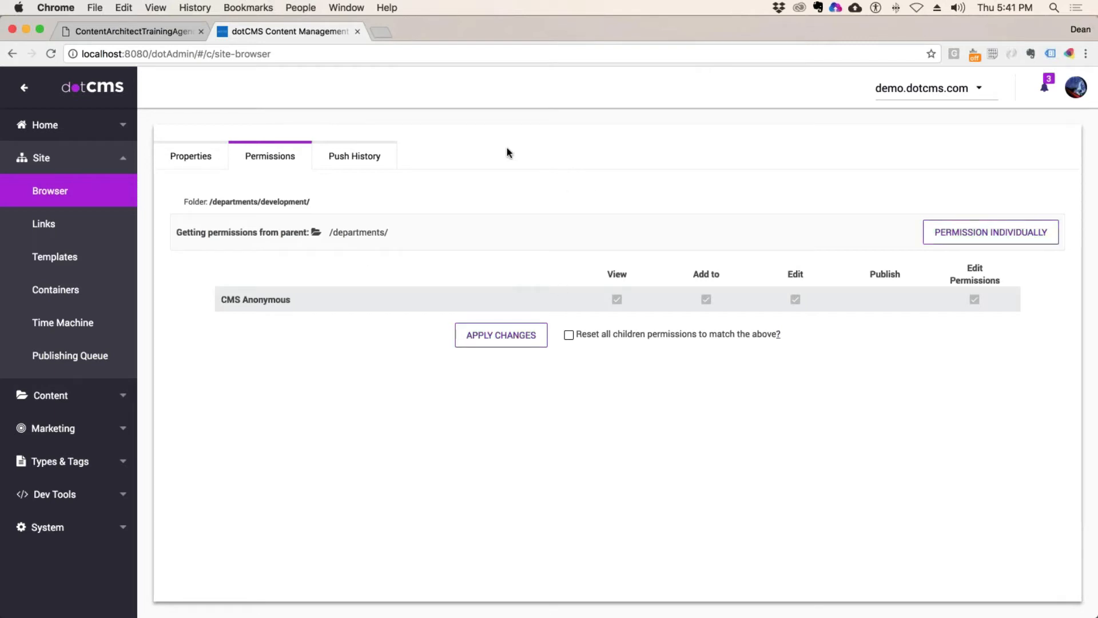
pyautogui.press('super+r')
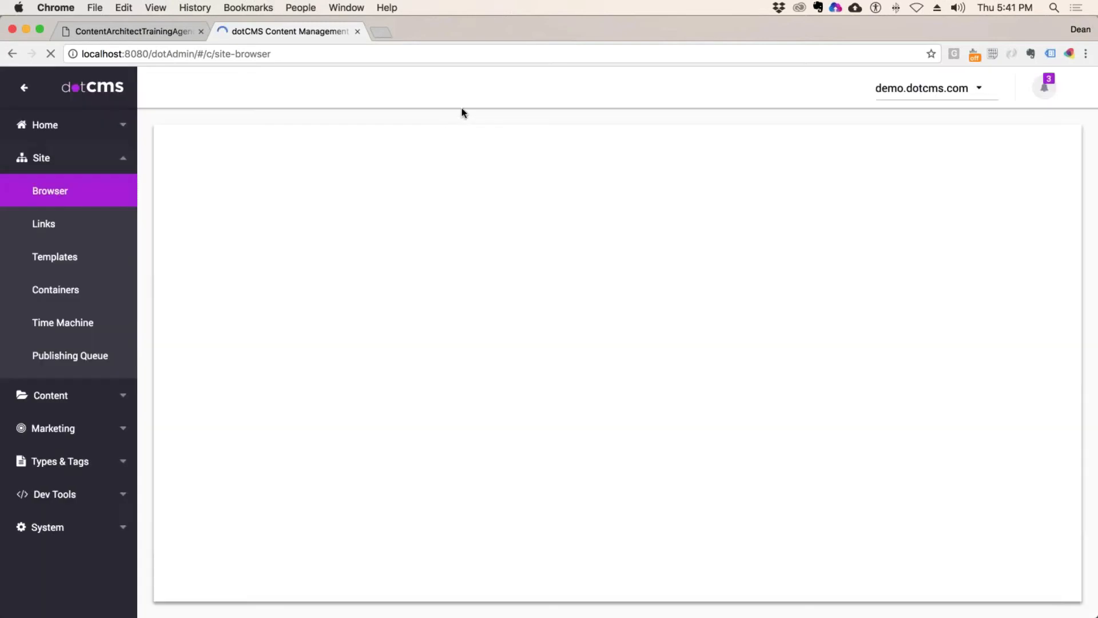
# Step: Open the development folder's permissions and expand Demo Developer Publisher's child permissions
pyautogui.rightClick(222, 298)
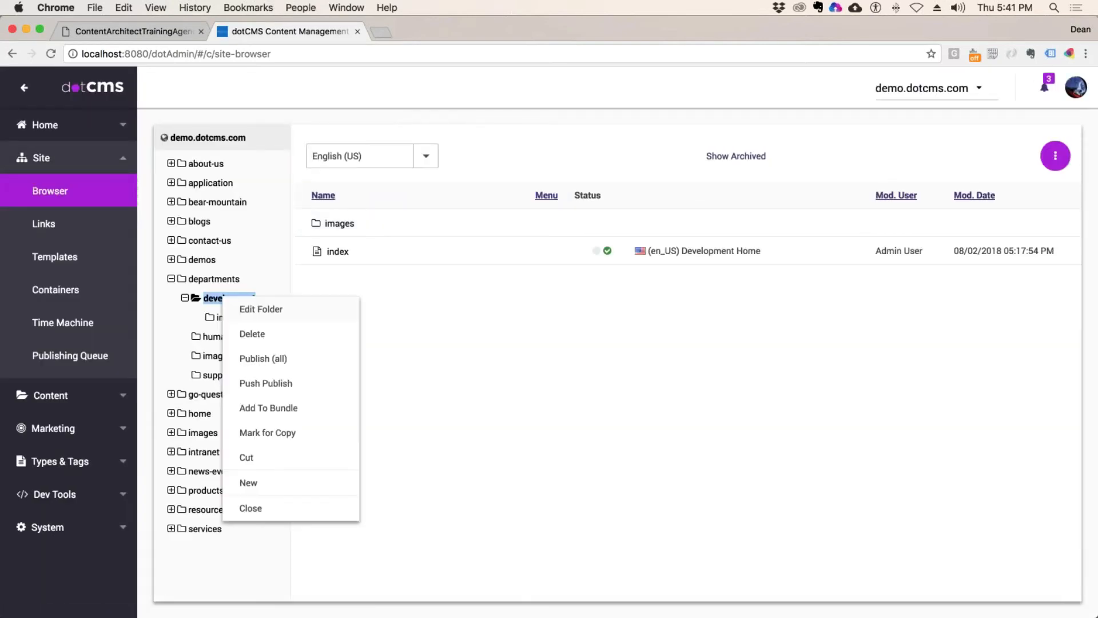
pyautogui.click(261, 309)
pyautogui.click(270, 156)
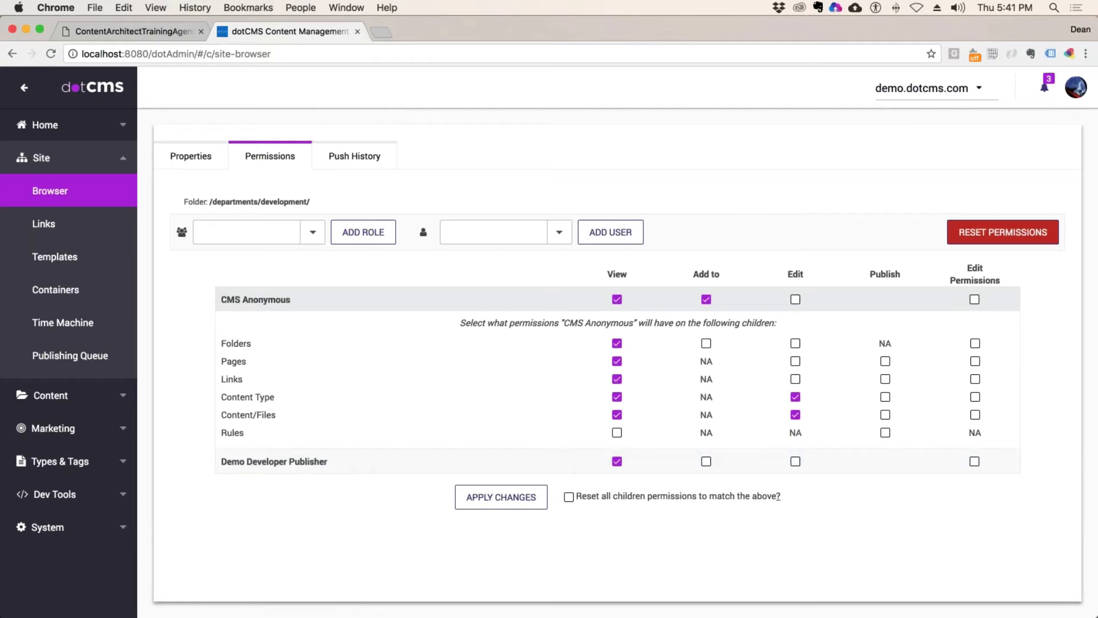
pyautogui.click(274, 461)
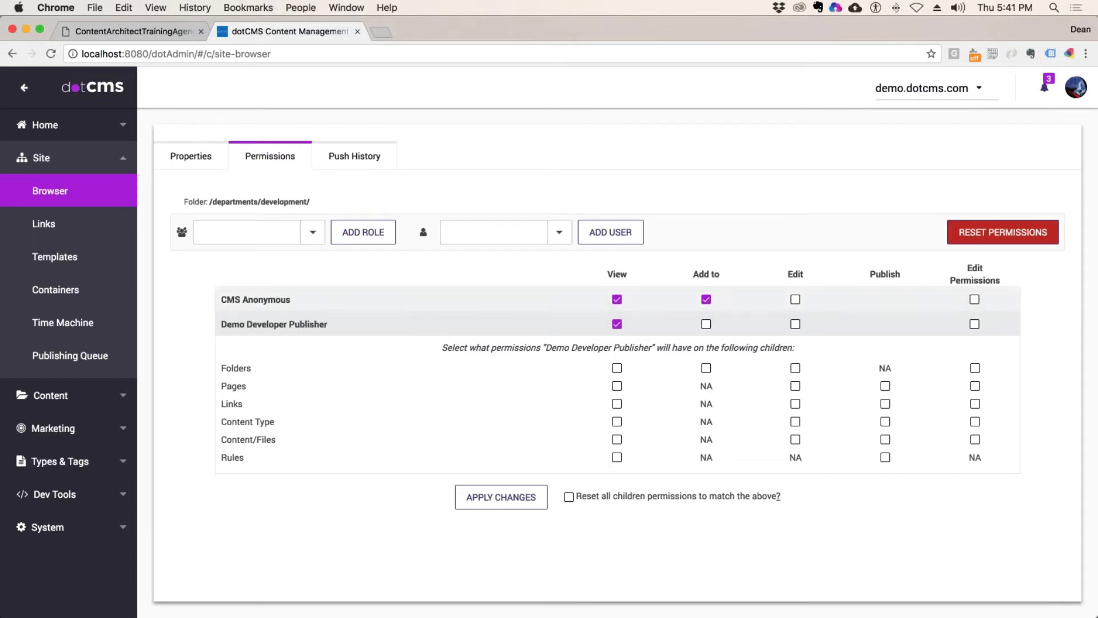
pyautogui.click(355, 300)
pyautogui.click(356, 461)
pyautogui.click(362, 300)
pyautogui.click(366, 461)
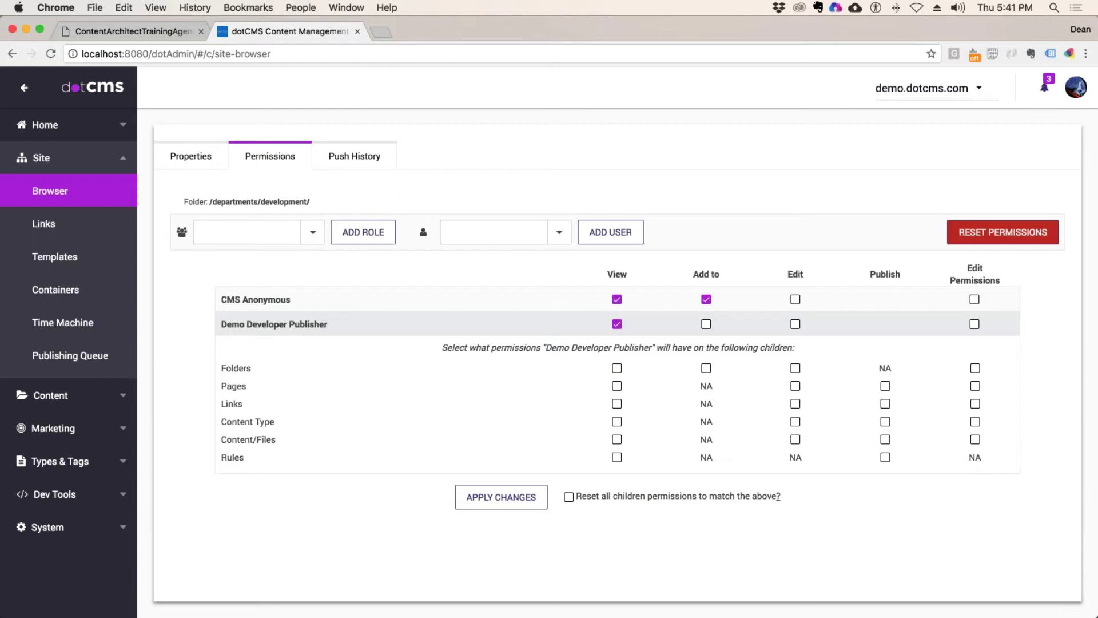
pyautogui.moveTo(310, 201); pyautogui.dragTo(260, 201)
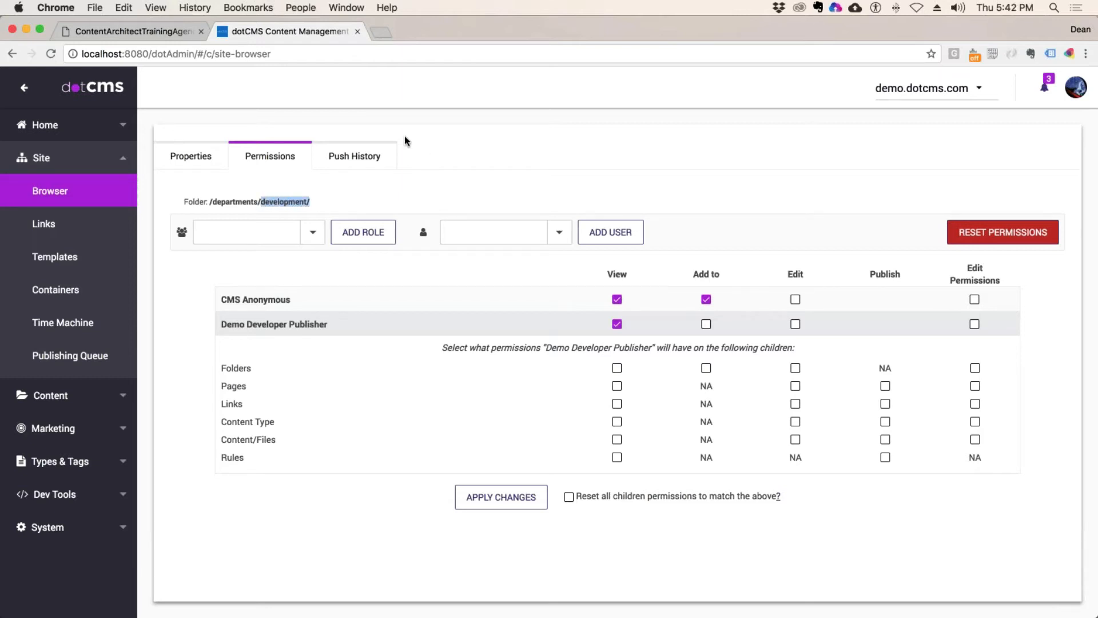
# Step: Highlight the Work Folders permission guideline in the training agenda PDF
pyautogui.click(132, 31)
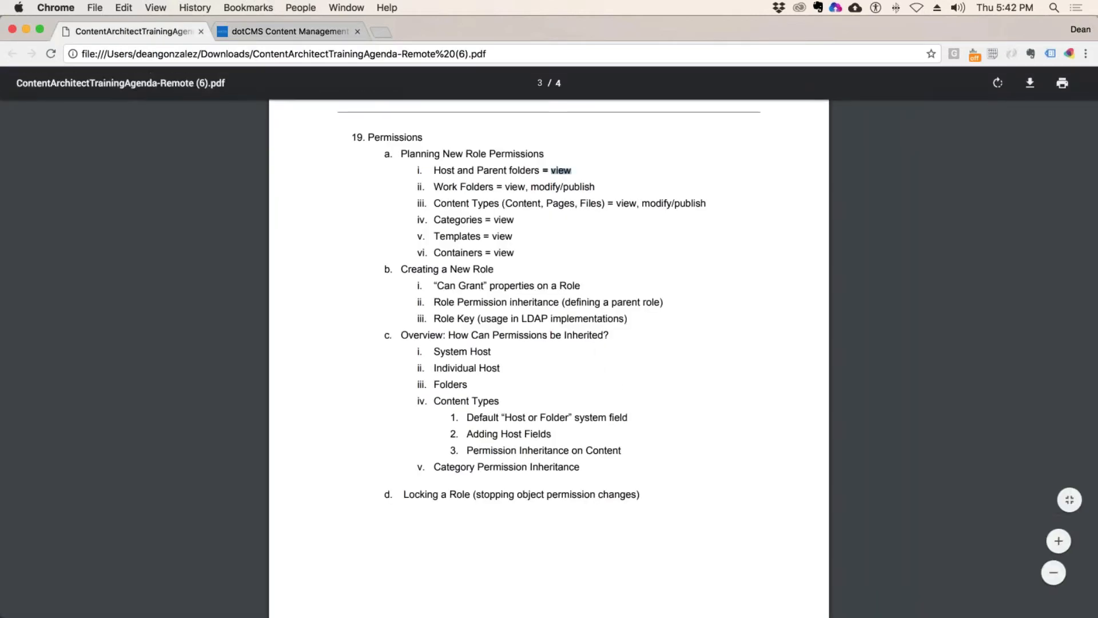
pyautogui.moveTo(435, 187); pyautogui.dragTo(591, 187)
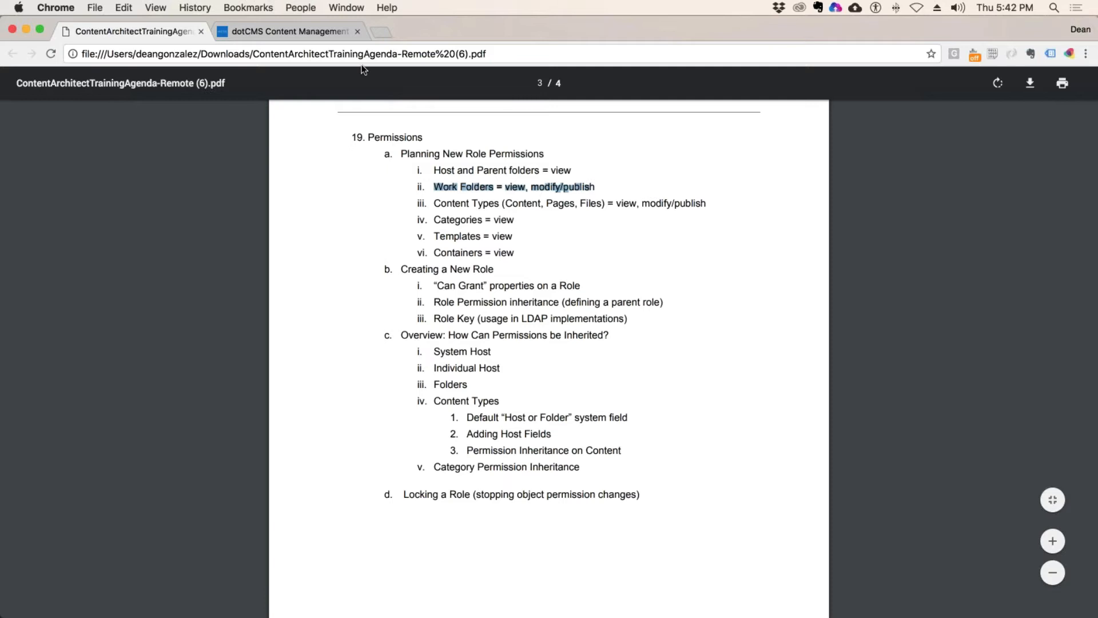
pyautogui.click(287, 31)
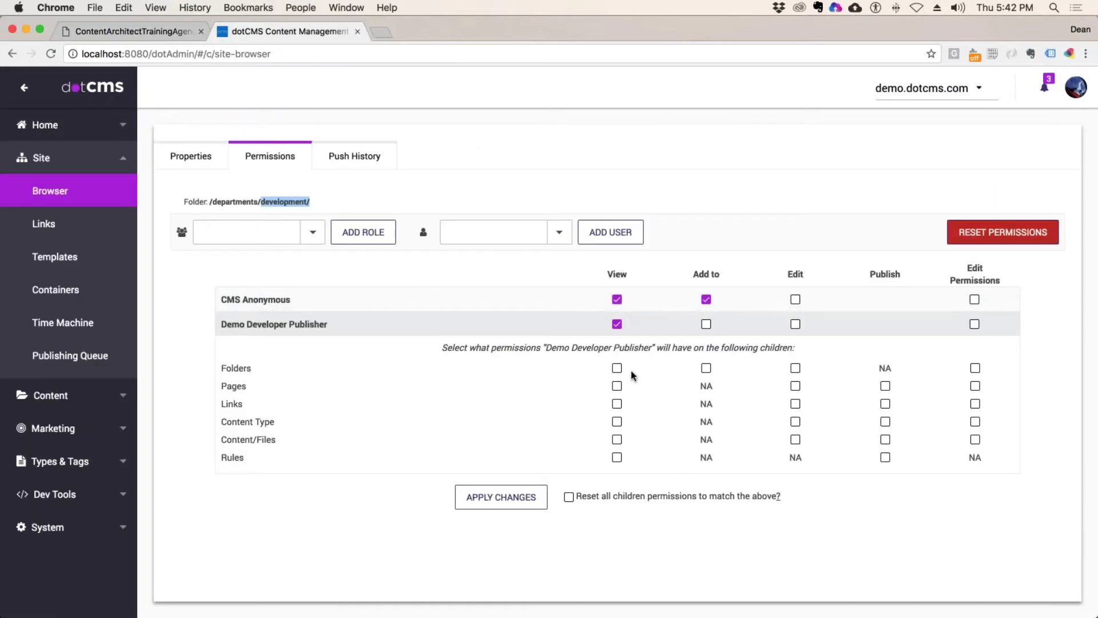
# Step: Add Edit on child Folders and Links, and Publish on Links, Content Type and Content/Files
pyautogui.click(797, 367)
pyautogui.click(886, 386)
pyautogui.click(884, 387)
pyautogui.click(795, 404)
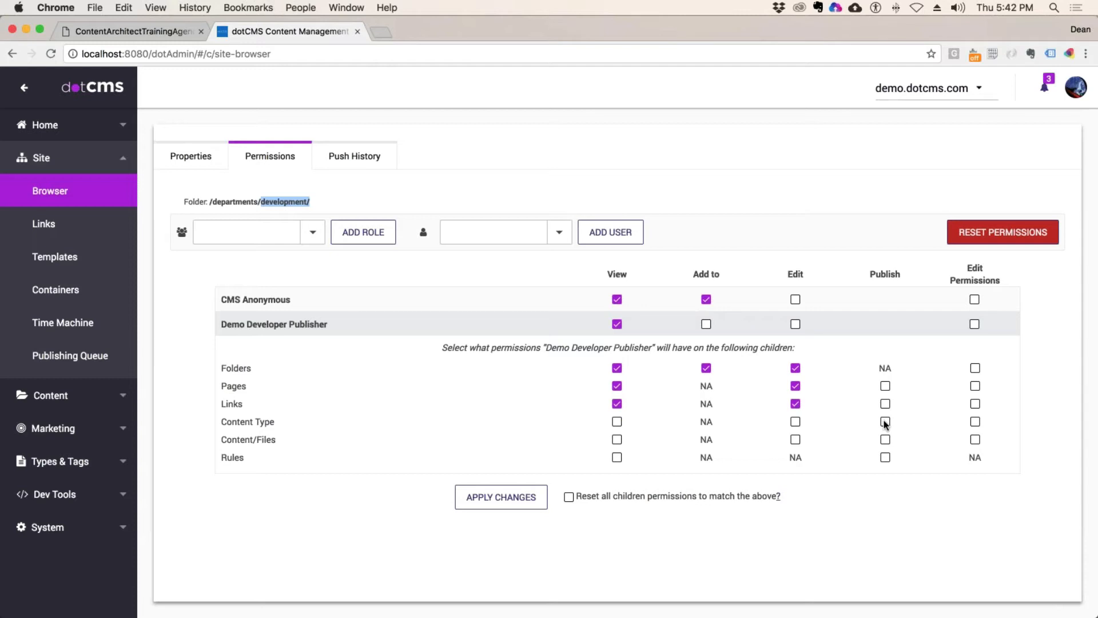
pyautogui.click(885, 422)
pyautogui.click(886, 439)
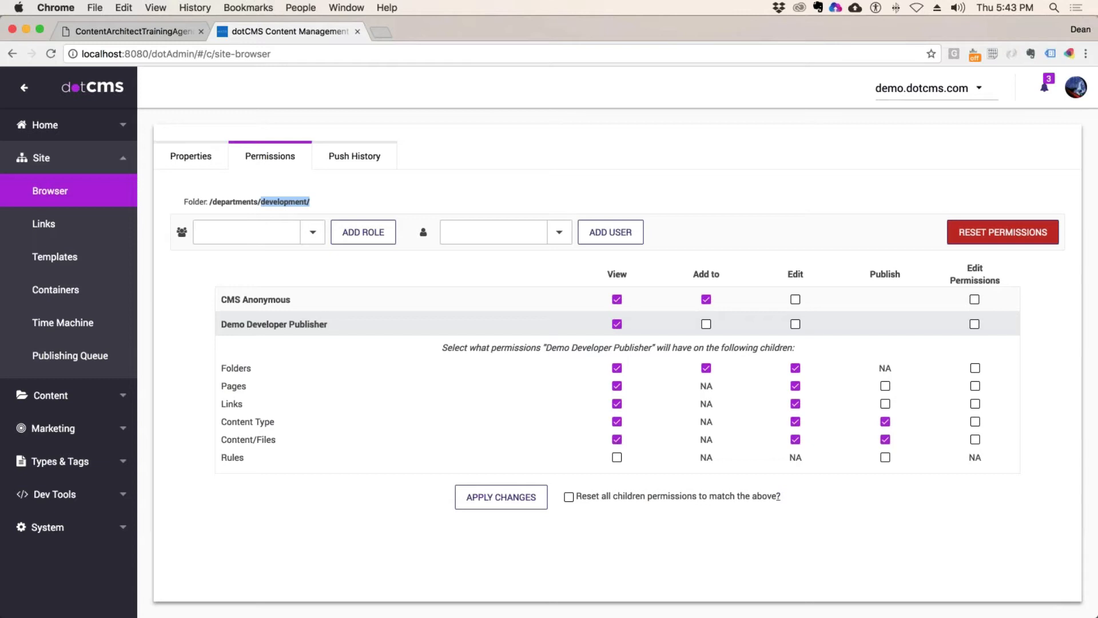
pyautogui.moveTo(269, 458); pyautogui.dragTo(221, 458)
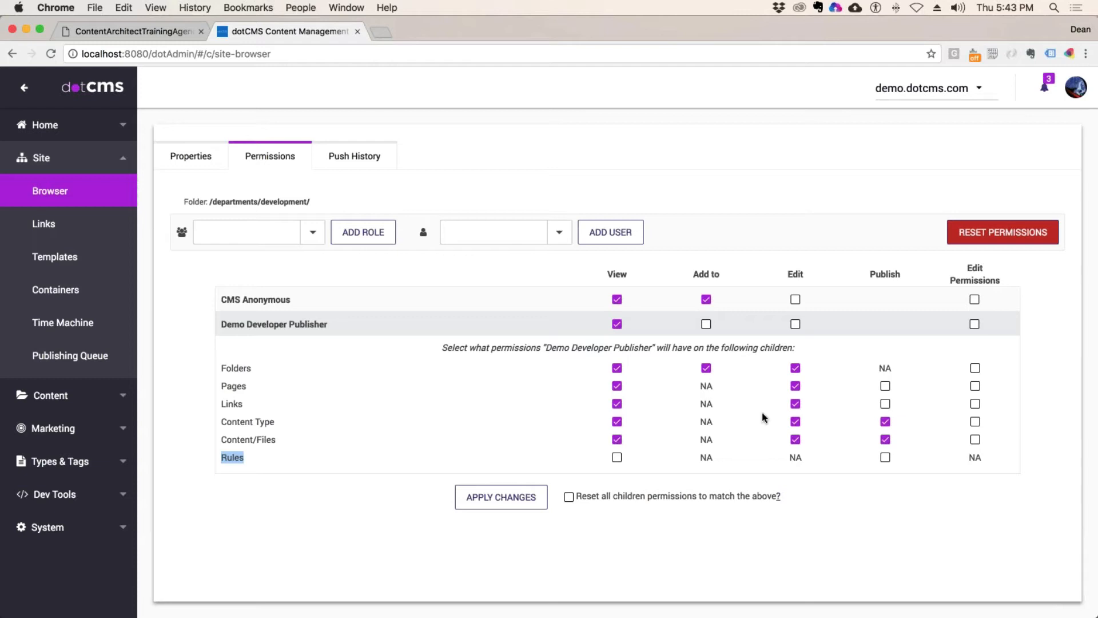
pyautogui.click(617, 404)
pyautogui.click(886, 403)
pyautogui.moveTo(722, 274); pyautogui.dragTo(692, 275)
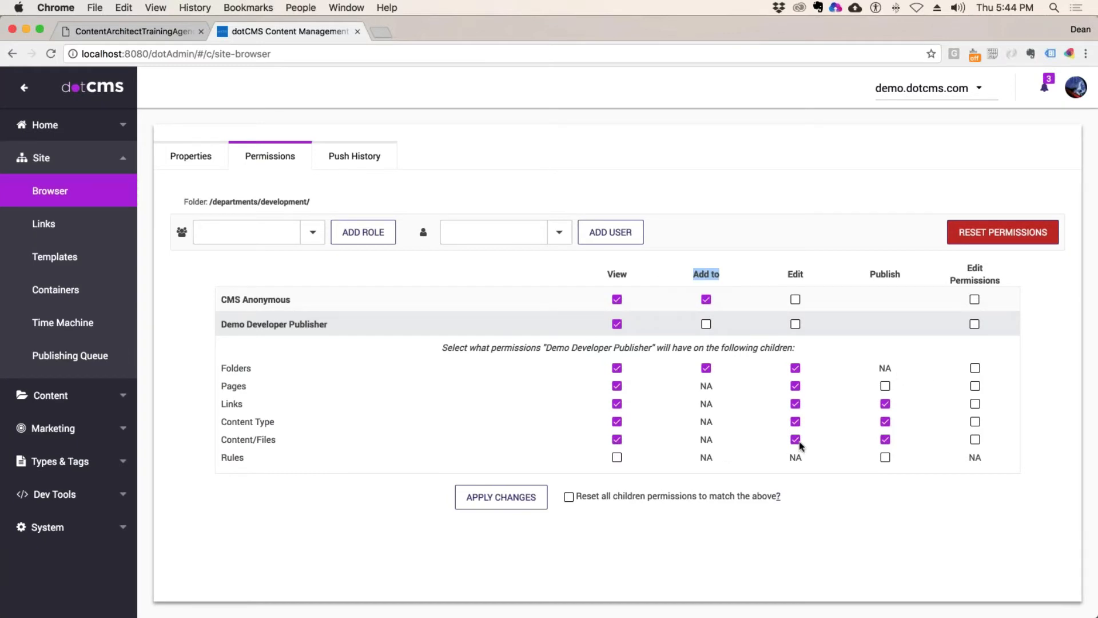
pyautogui.click(358, 396)
pyautogui.moveTo(220, 367); pyautogui.dragTo(231, 458)
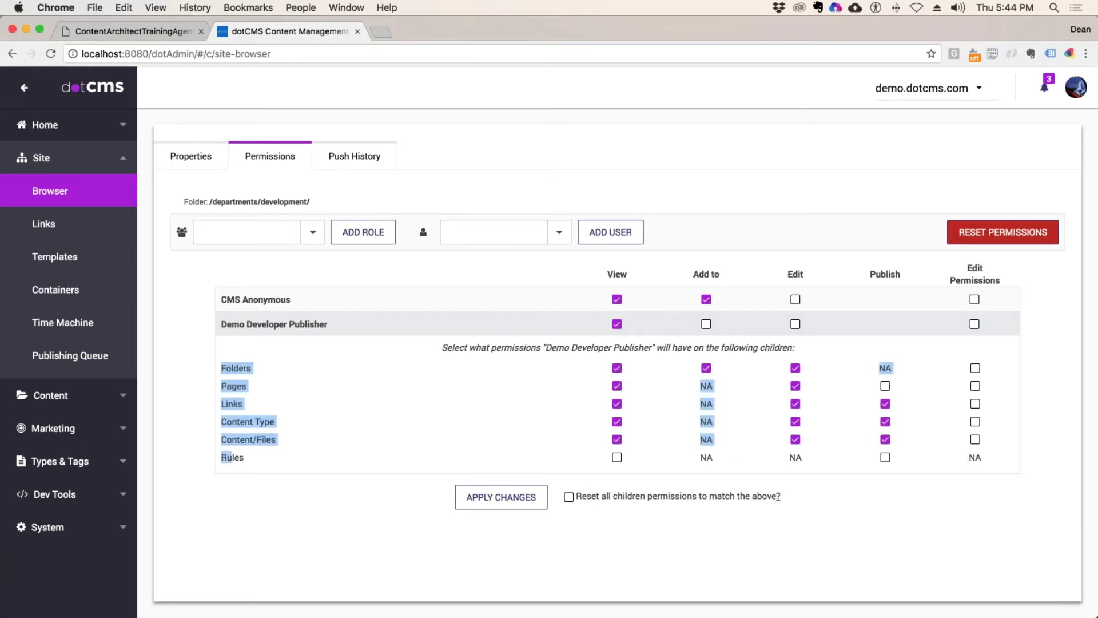
pyautogui.click(508, 418)
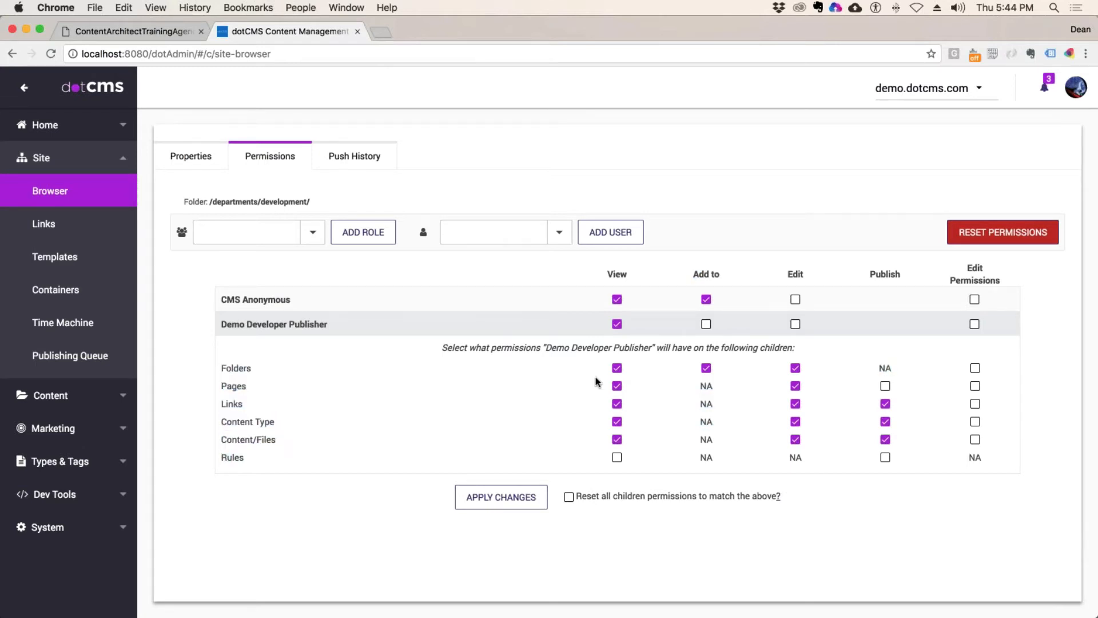
pyautogui.moveTo(222, 368); pyautogui.dragTo(278, 441)
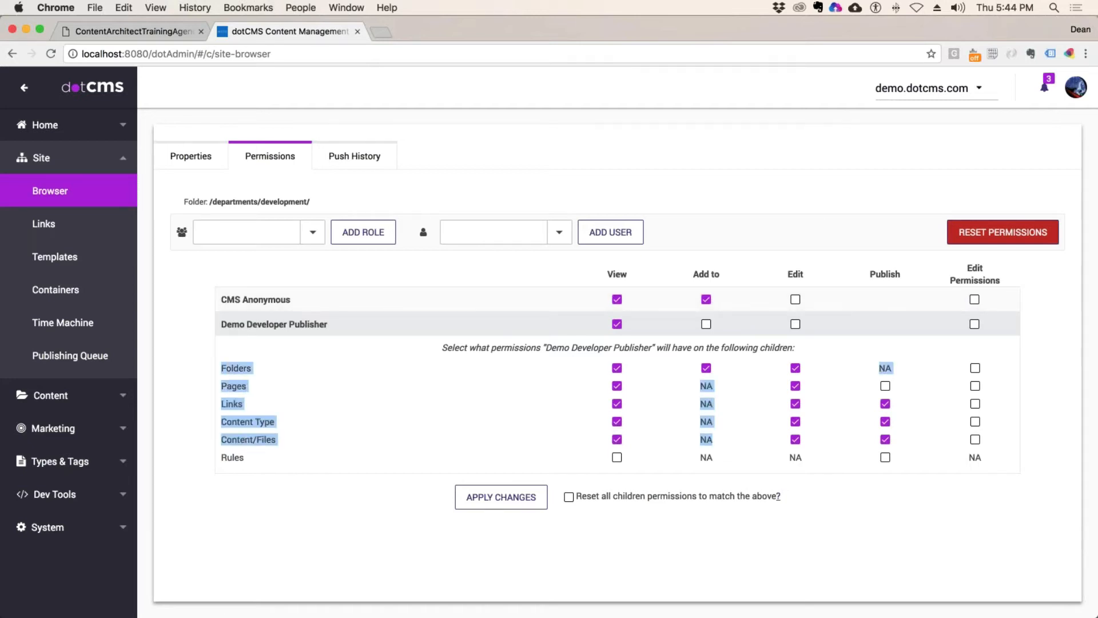
pyautogui.click(325, 397)
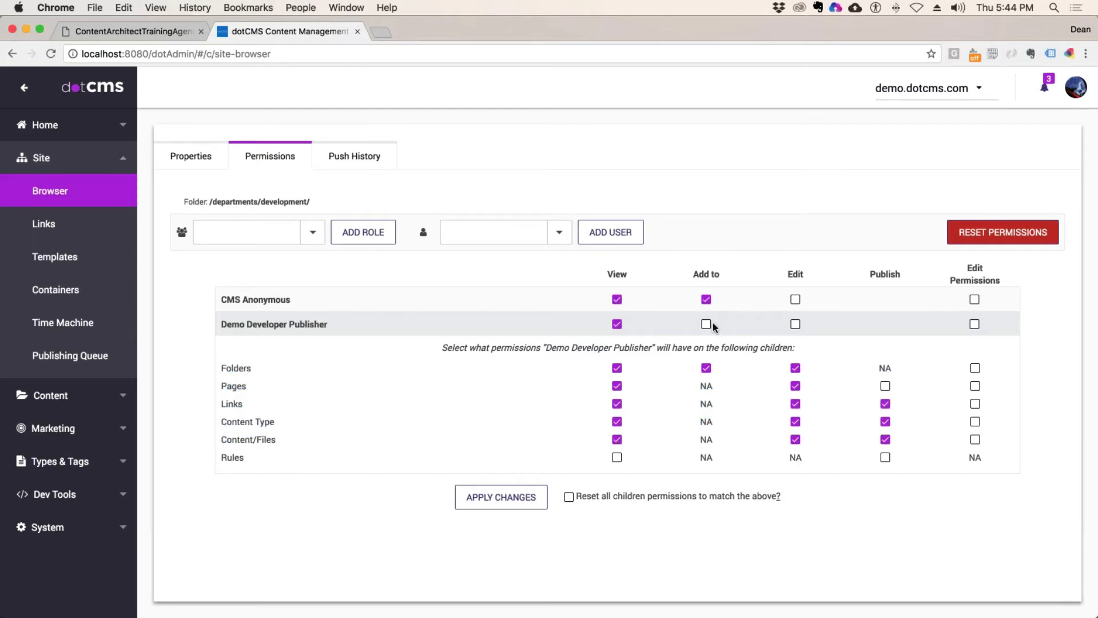
# Step: Review the child permission rows, then clear all of the role's permissions on child Links
pyautogui.moveTo(226, 368); pyautogui.dragTo(893, 367)
pyautogui.moveTo(892, 367); pyautogui.dragTo(244, 458)
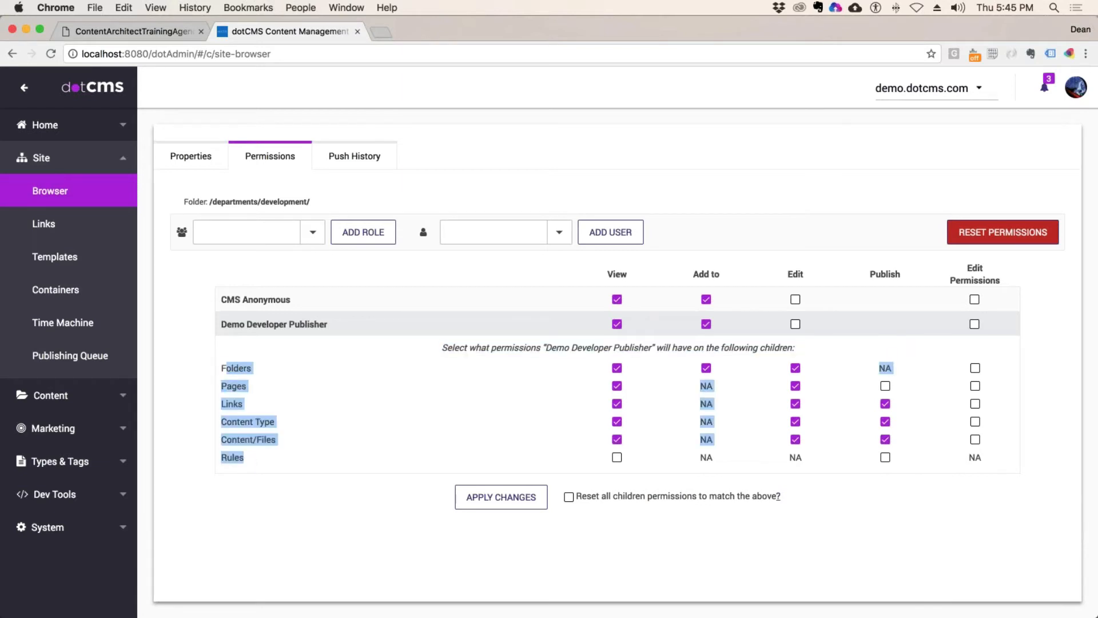
pyautogui.click(406, 389)
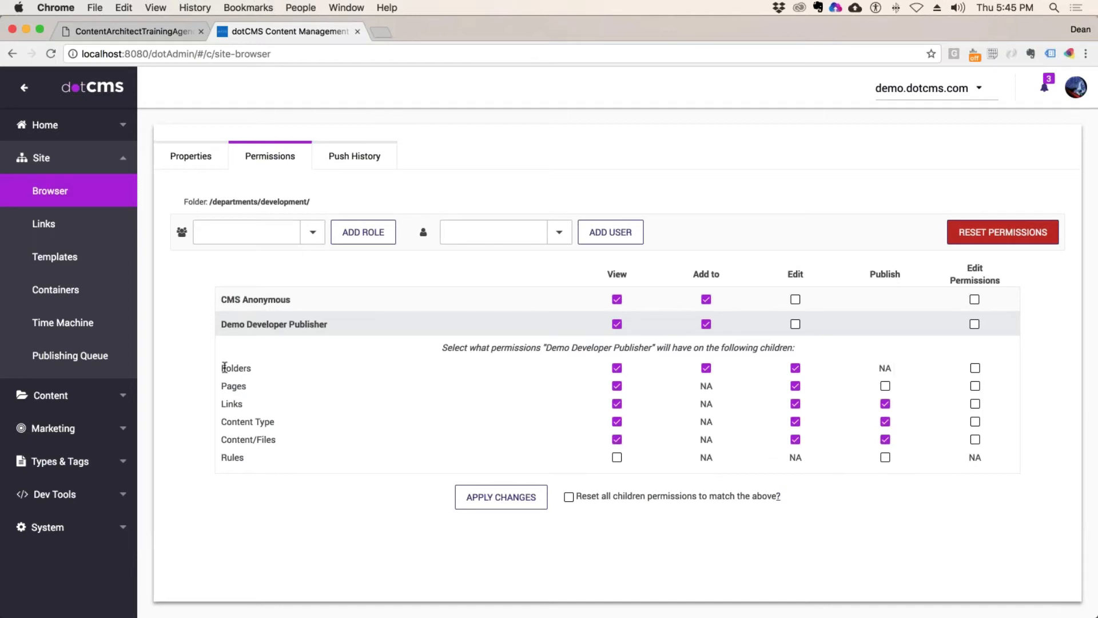
pyautogui.moveTo(224, 367); pyautogui.dragTo(238, 457)
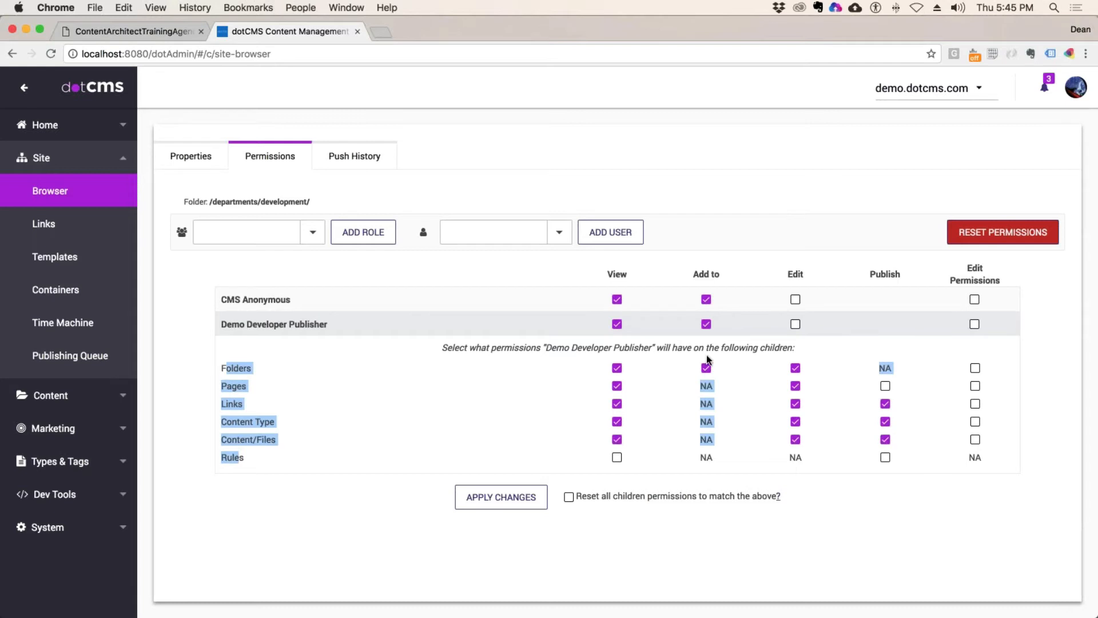
pyautogui.click(381, 448)
pyautogui.click(617, 403)
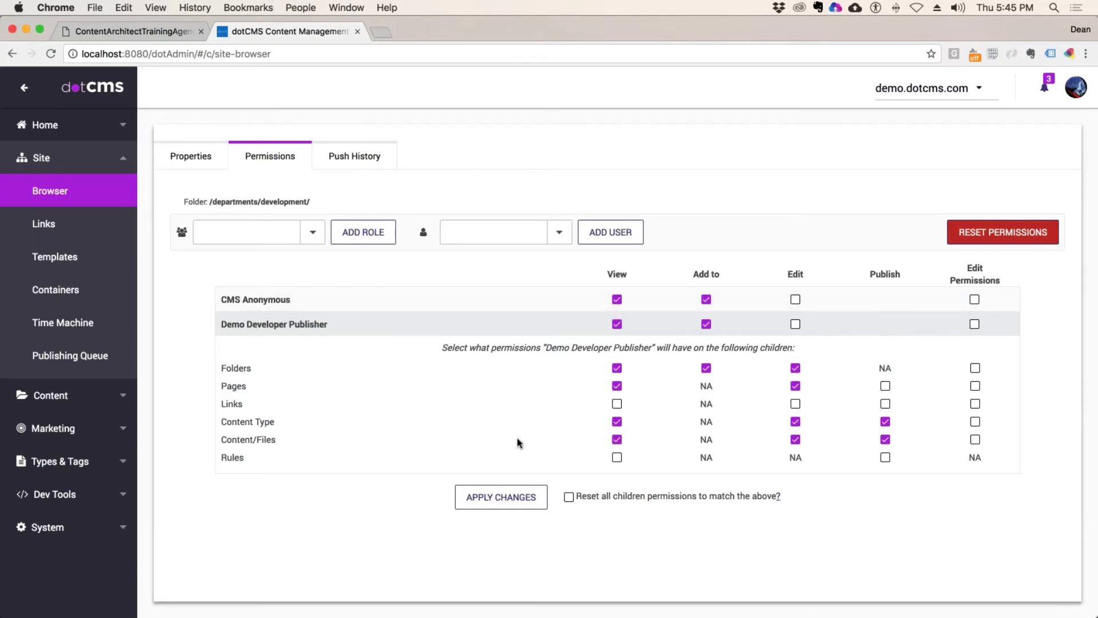
pyautogui.moveTo(235, 403); pyautogui.dragTo(240, 339)
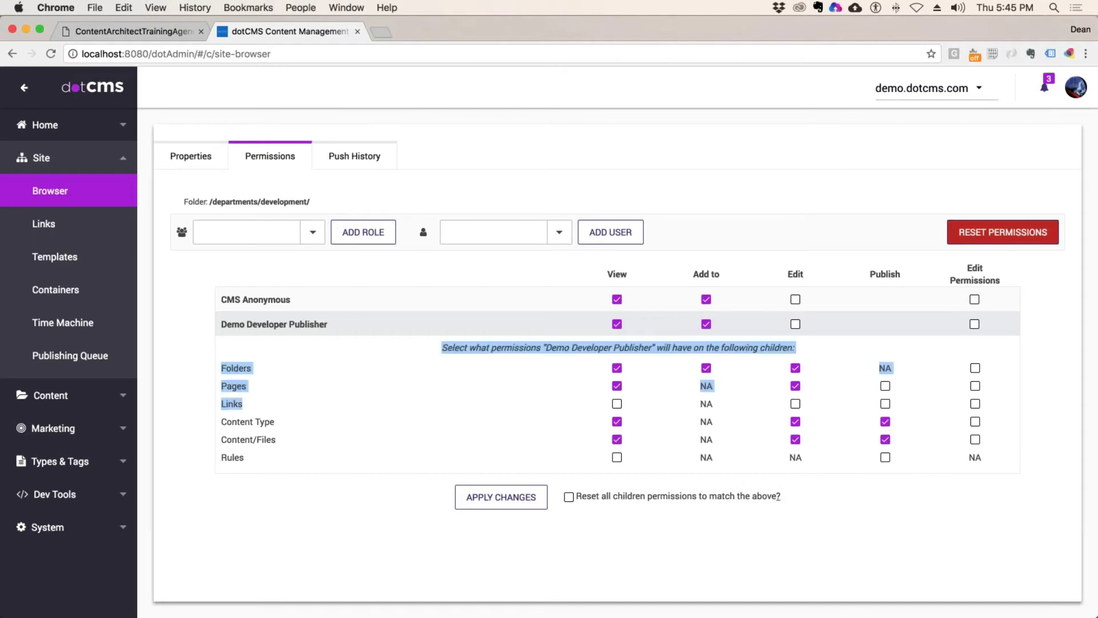
pyautogui.click(246, 407)
pyautogui.doubleClick(231, 404)
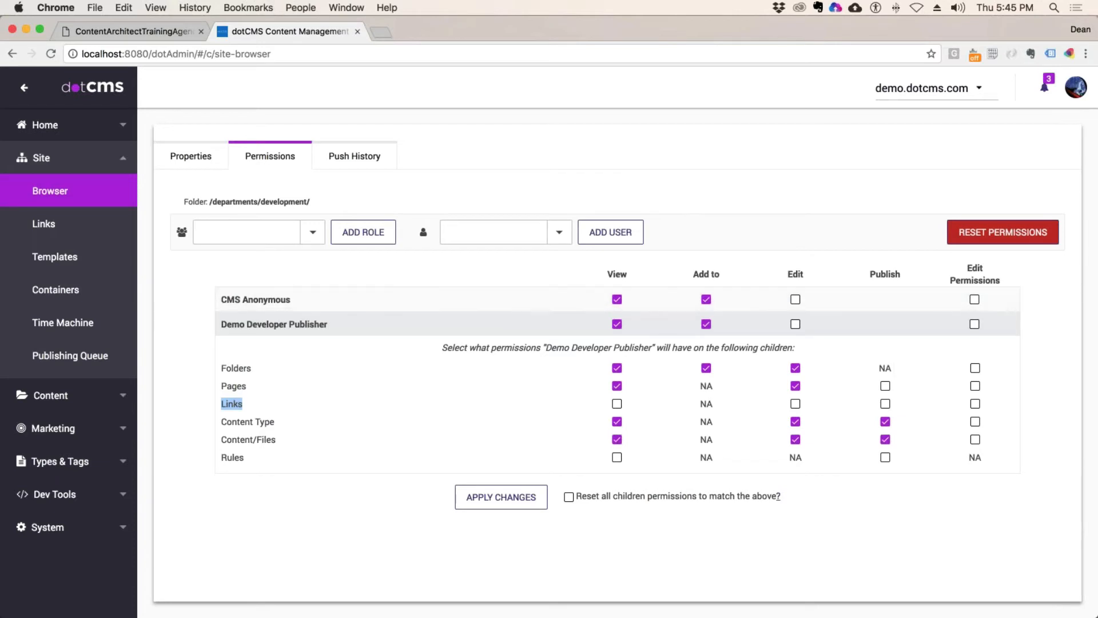
pyautogui.moveTo(720, 274); pyautogui.dragTo(693, 274)
pyautogui.moveTo(226, 368); pyautogui.dragTo(252, 369)
pyautogui.moveTo(227, 386); pyautogui.dragTo(252, 386)
pyautogui.click(250, 409)
pyautogui.moveTo(249, 410); pyautogui.dragTo(221, 404)
pyautogui.moveTo(246, 458); pyautogui.dragTo(221, 458)
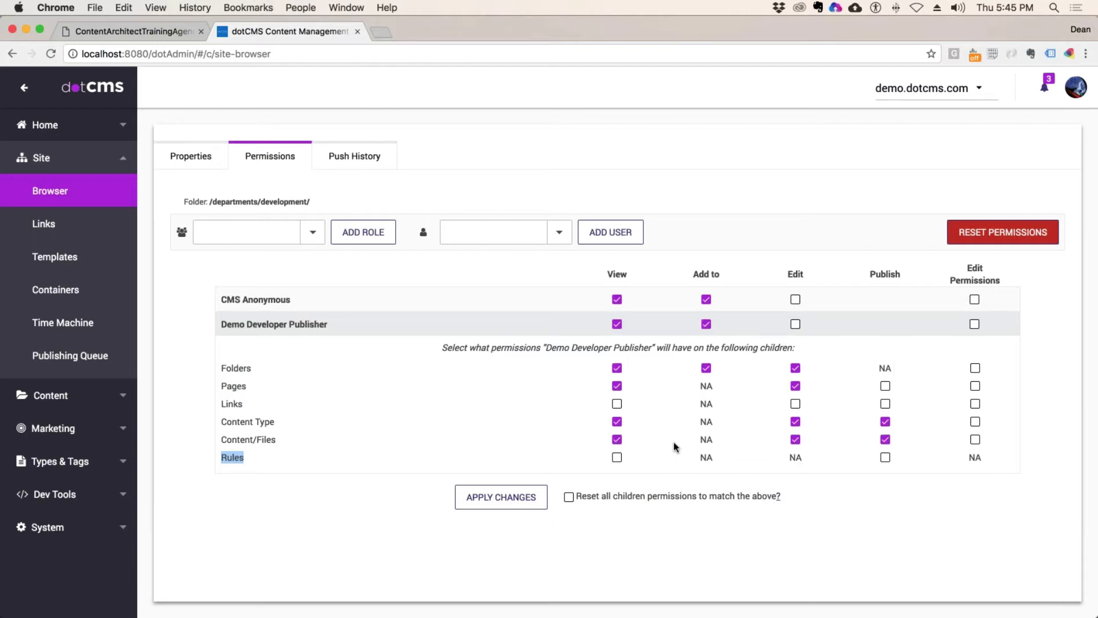
pyautogui.moveTo(587, 496); pyautogui.dragTo(822, 500)
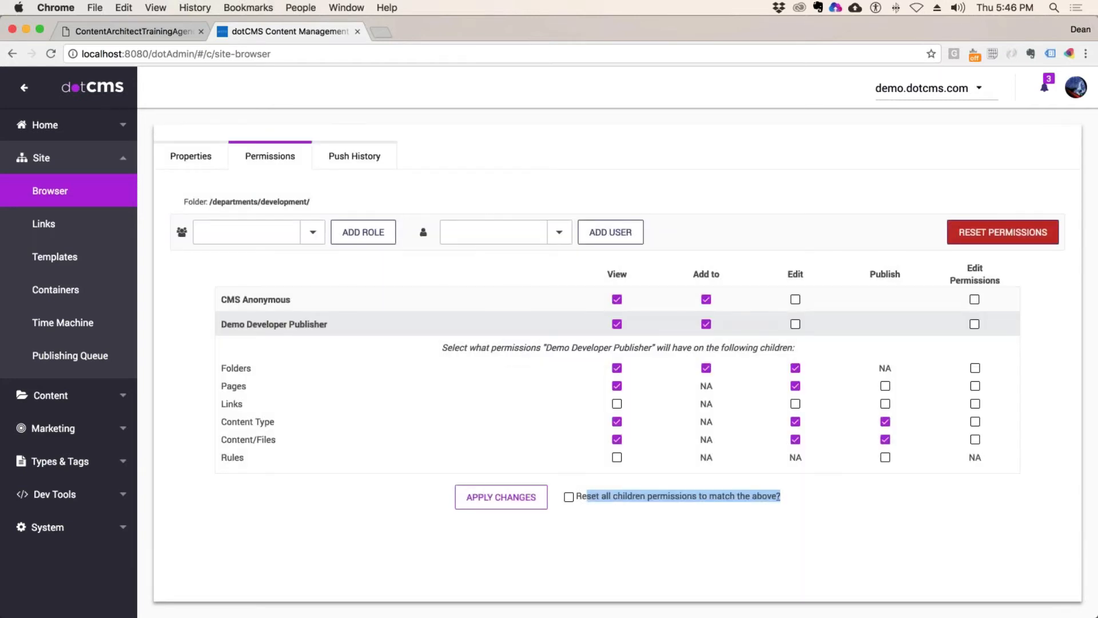
pyautogui.moveTo(611, 496); pyautogui.dragTo(746, 496)
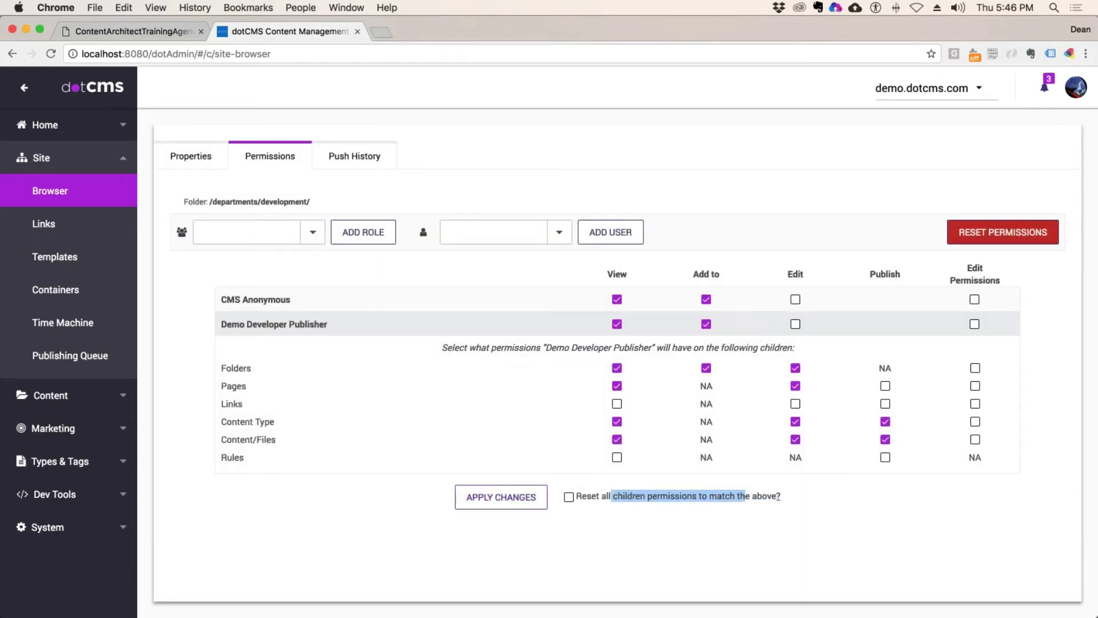
# Step: Tick Edit and Edit Permissions on development, remove Edit again, and return to the agenda PDF
pyautogui.moveTo(781, 501)
pyautogui.click(796, 324)
pyautogui.click(975, 324)
pyautogui.click(244, 198)
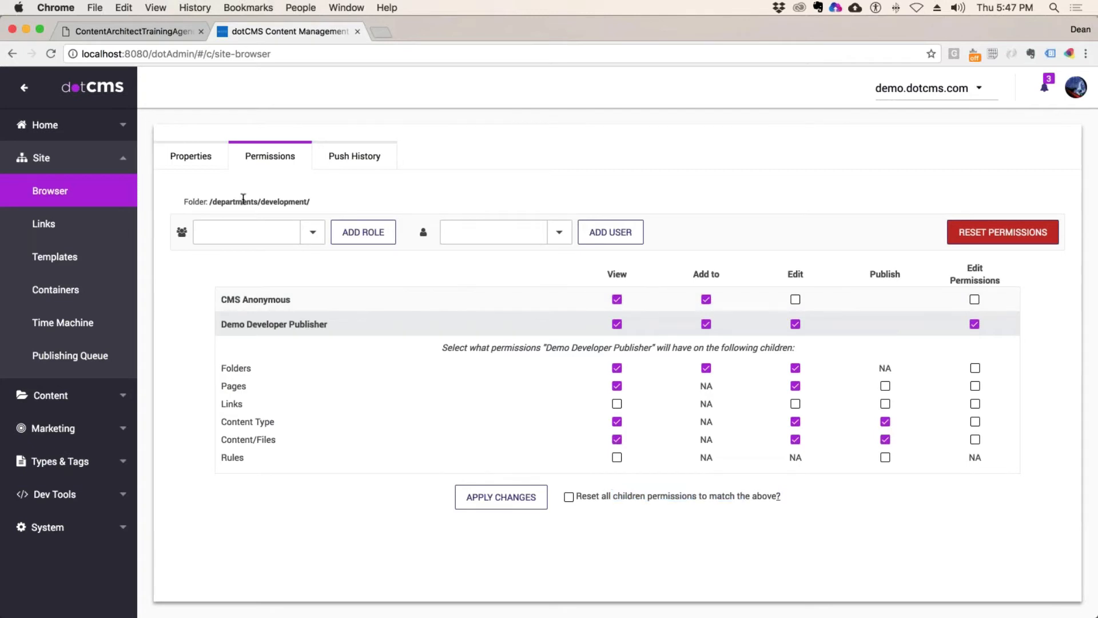
pyautogui.moveTo(243, 198); pyautogui.dragTo(489, 196)
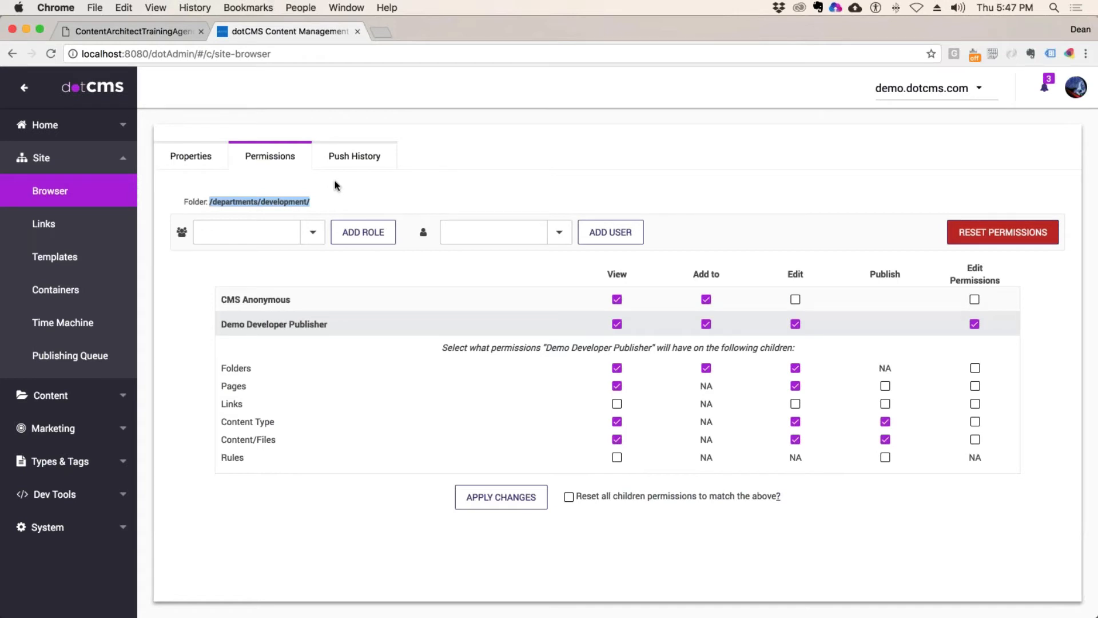
pyautogui.moveTo(321, 202); pyautogui.dragTo(256, 199)
pyautogui.click(794, 325)
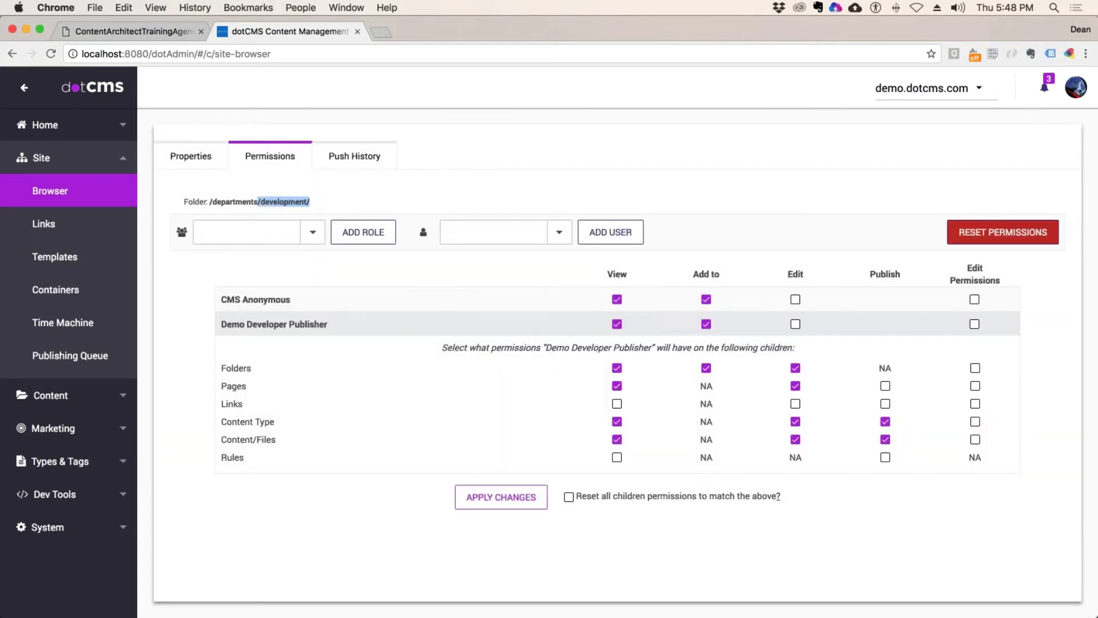
pyautogui.click(131, 31)
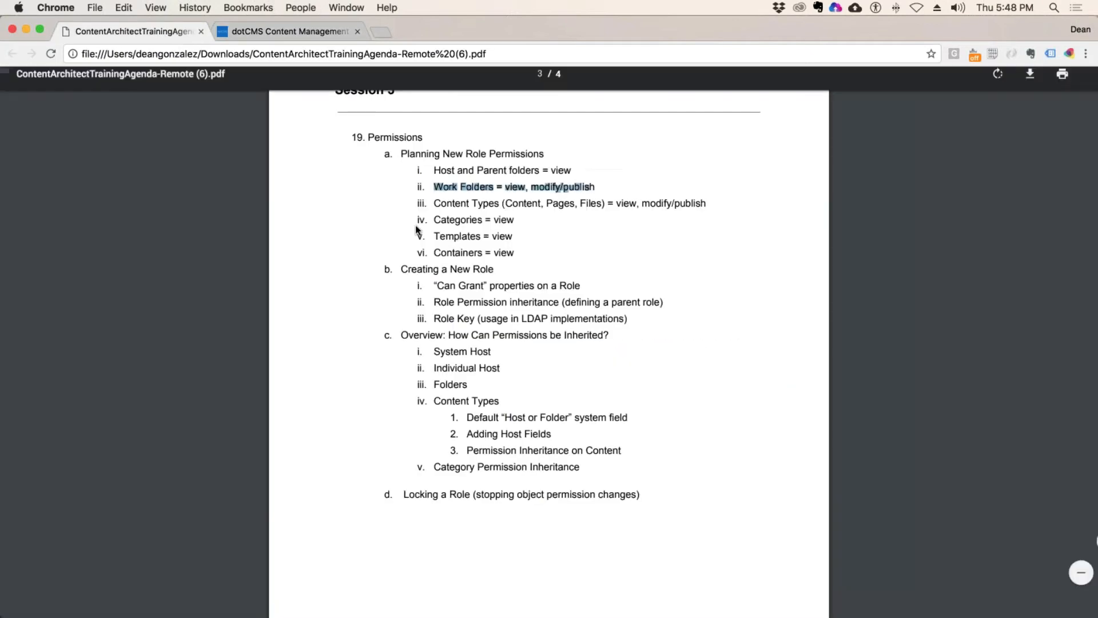
# Step: Highlight the Host and parent folders items in the agenda's permission planning list
pyautogui.doubleClick(452, 171)
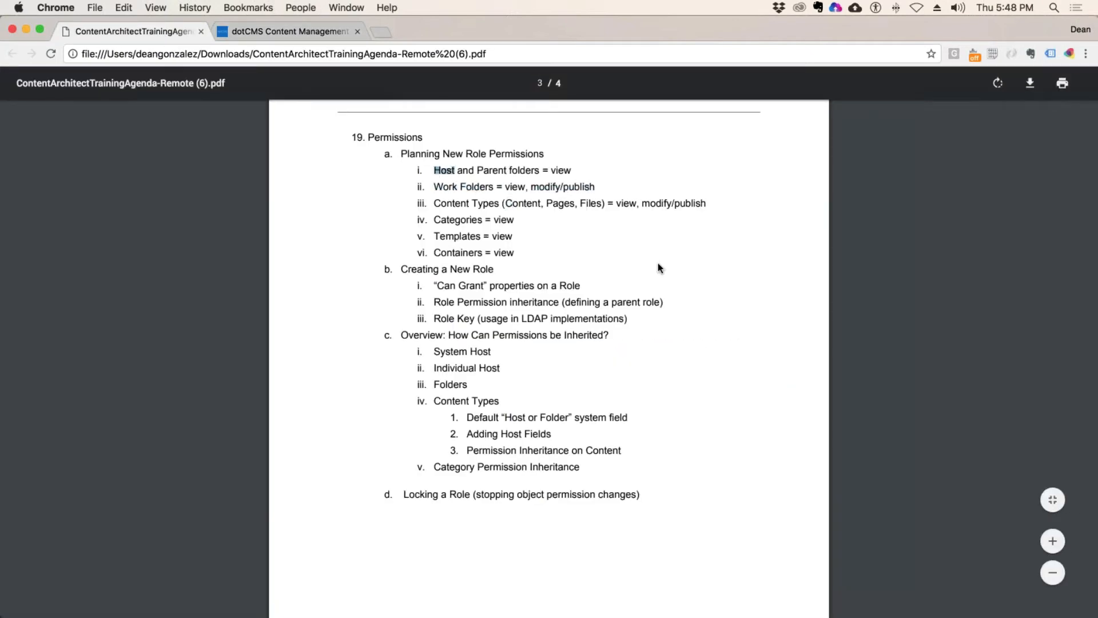
pyautogui.moveTo(479, 170); pyautogui.dragTo(553, 186)
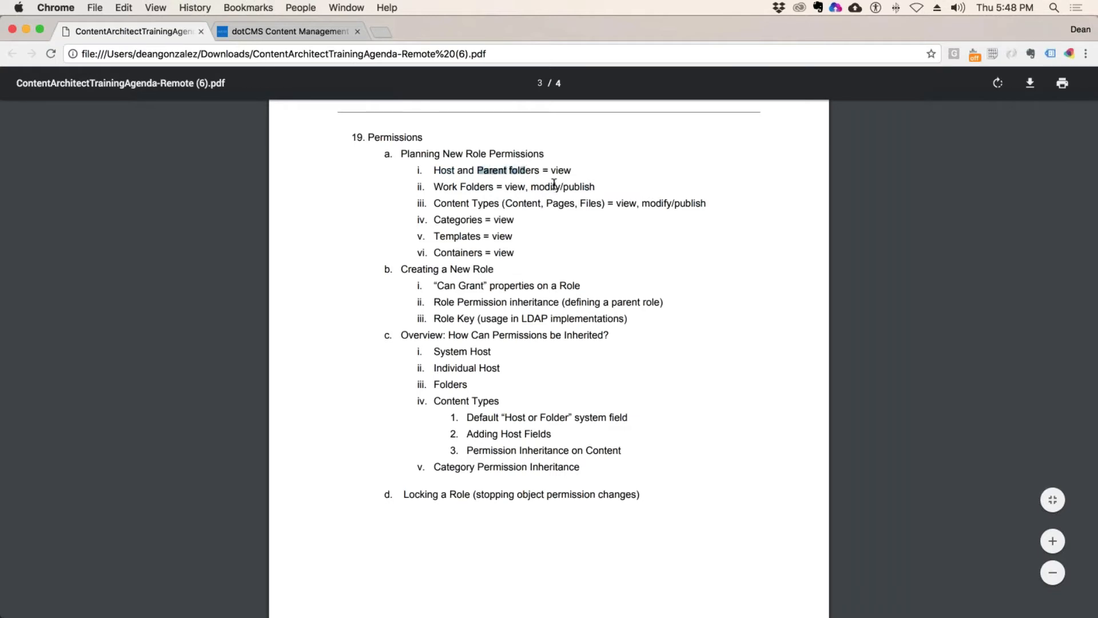
pyautogui.moveTo(451, 186); pyautogui.dragTo(582, 187)
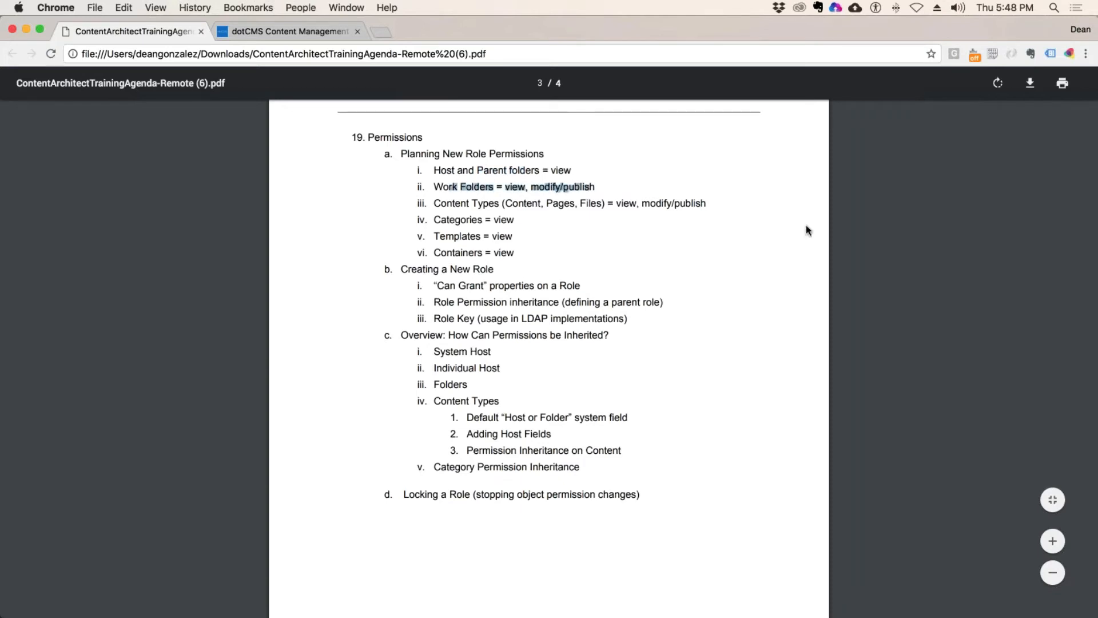
pyautogui.click(501, 166)
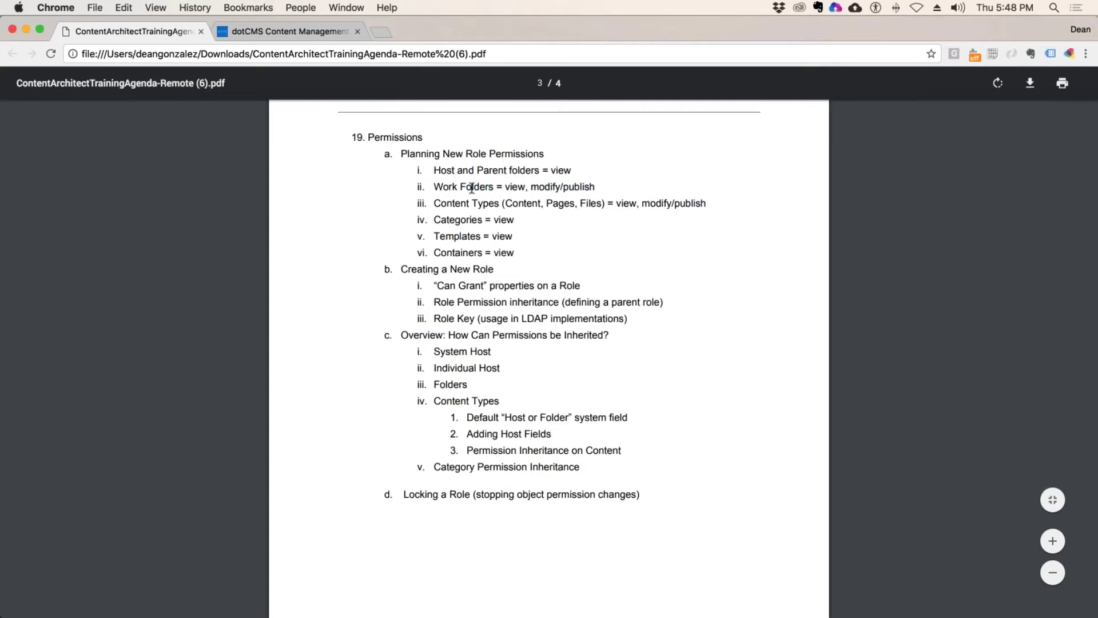
# Step: Highlight Work Folders, its modify/publish rights and the Content Types line, then return to dotCMS
pyautogui.moveTo(433, 188); pyautogui.dragTo(494, 189)
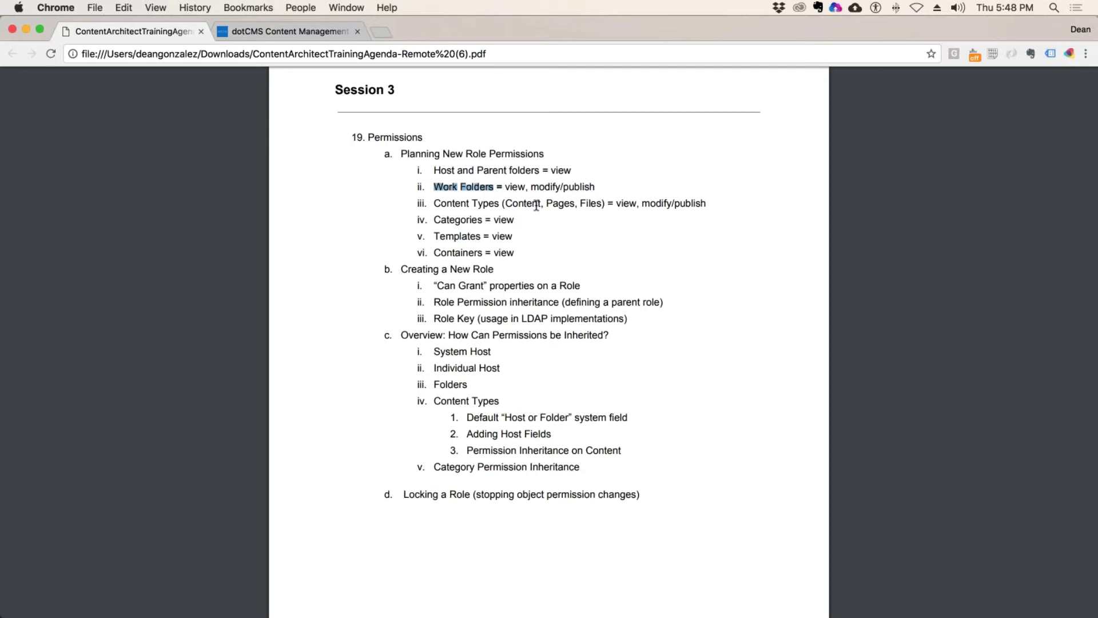
pyautogui.click(501, 207)
pyautogui.moveTo(539, 186); pyautogui.dragTo(580, 188)
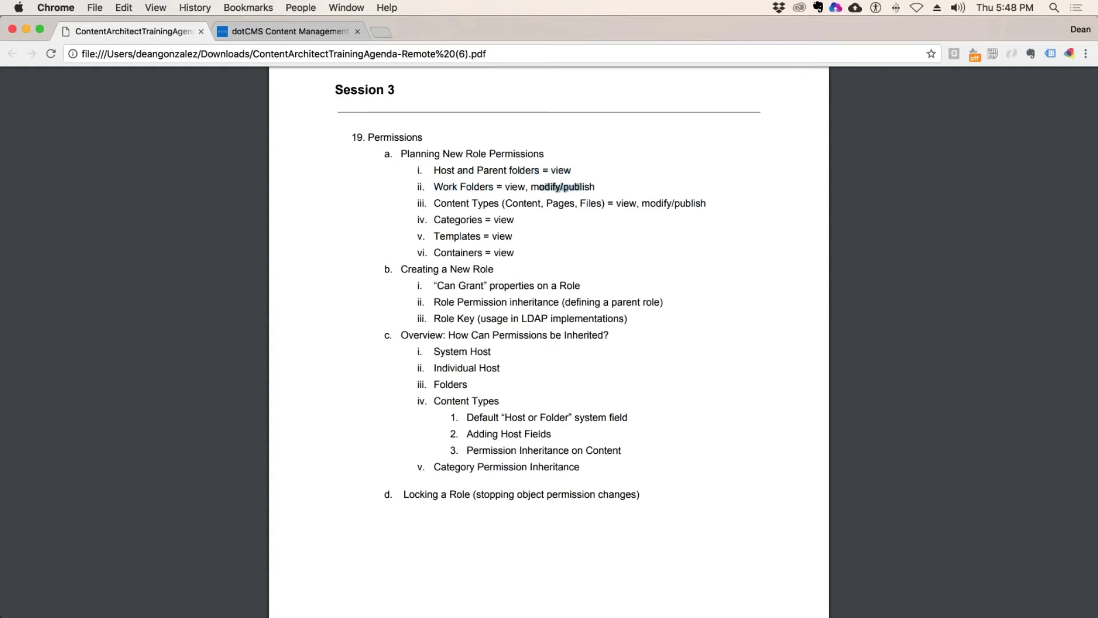
pyautogui.moveTo(458, 207); pyautogui.dragTo(597, 204)
pyautogui.click(535, 207)
pyautogui.hotkey('ctrl', 'Tab')
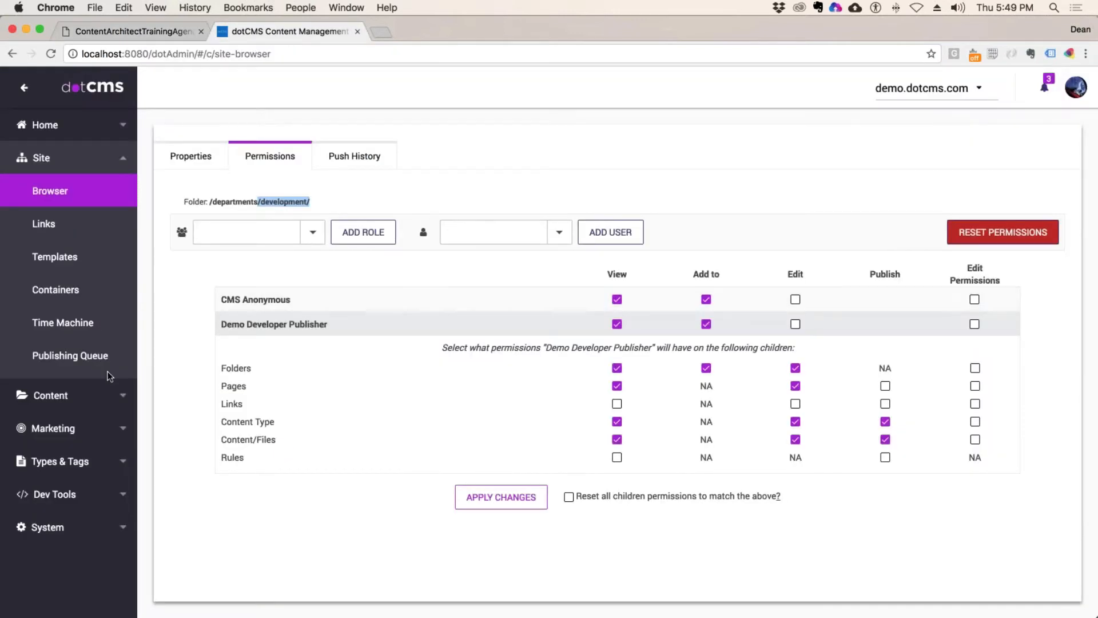
# Step: Show the Content Types list under Types & Tags, filtered to Content types only
pyautogui.click(75, 462)
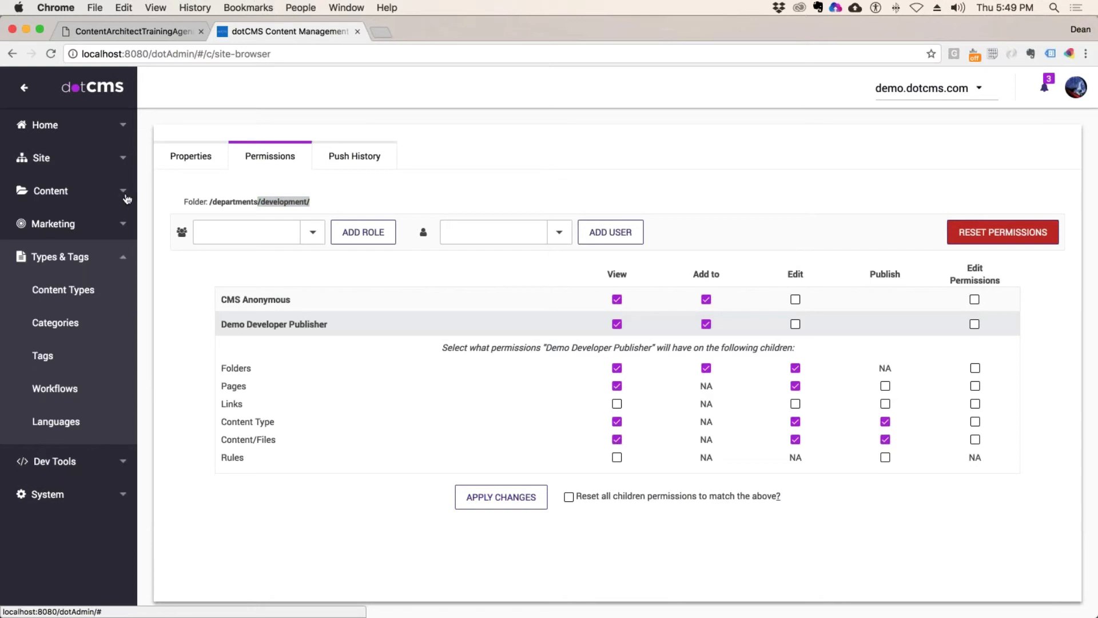
pyautogui.click(114, 296)
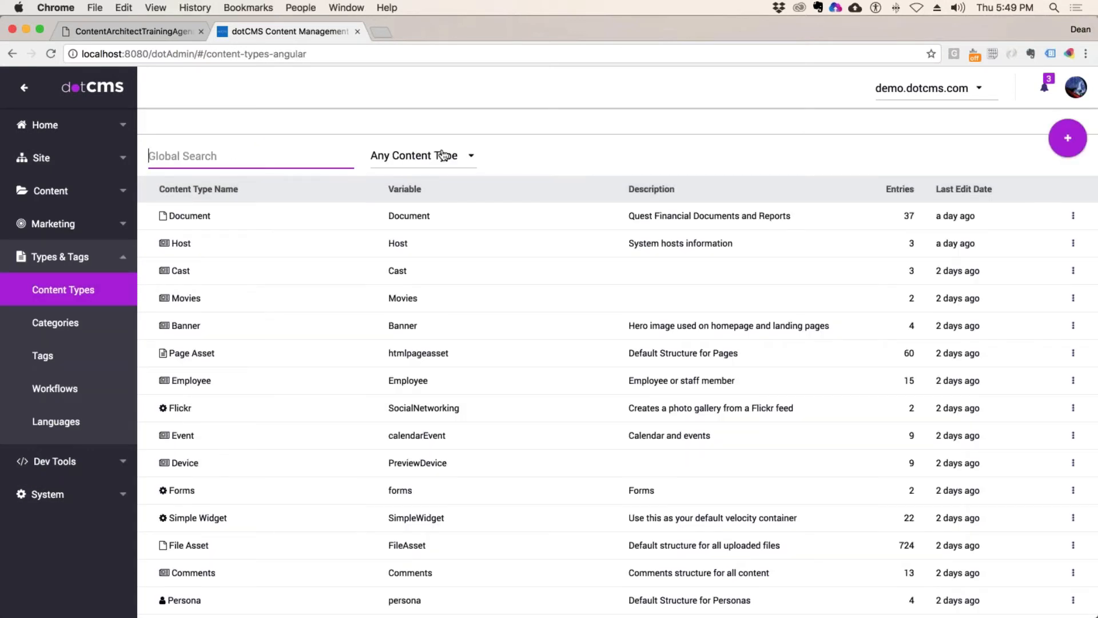
pyautogui.click(443, 156)
pyautogui.click(407, 201)
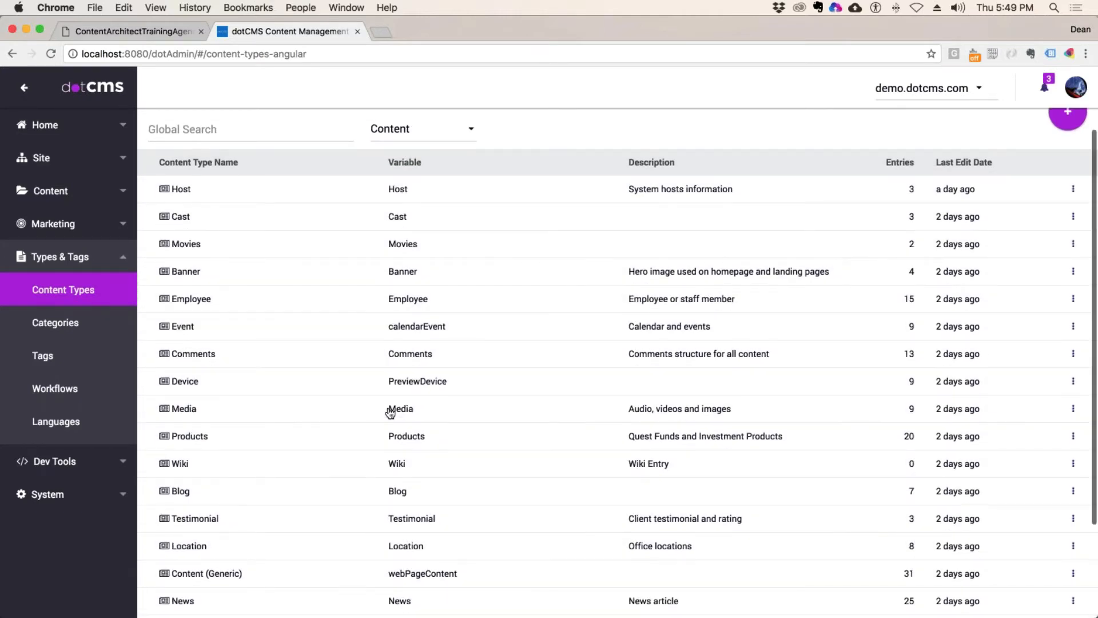
pyautogui.scroll(-2, 387, 409)
pyautogui.scroll(2, 388, 410)
# Step: Sort the content types by name and open Cast
pyautogui.click(222, 196)
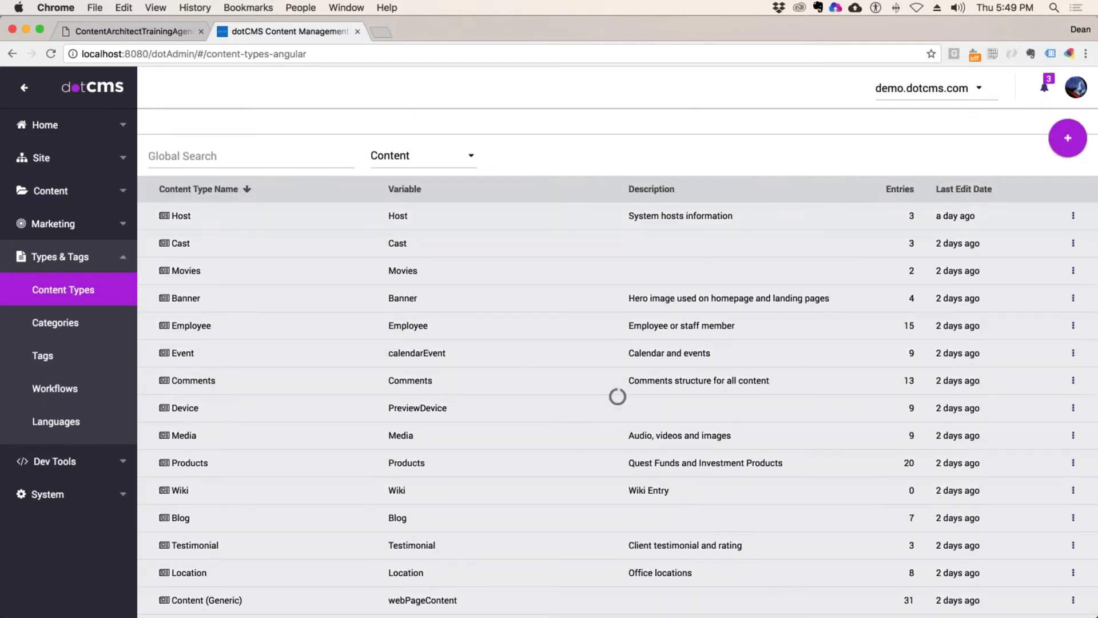
pyautogui.scroll(-1, 362, 307)
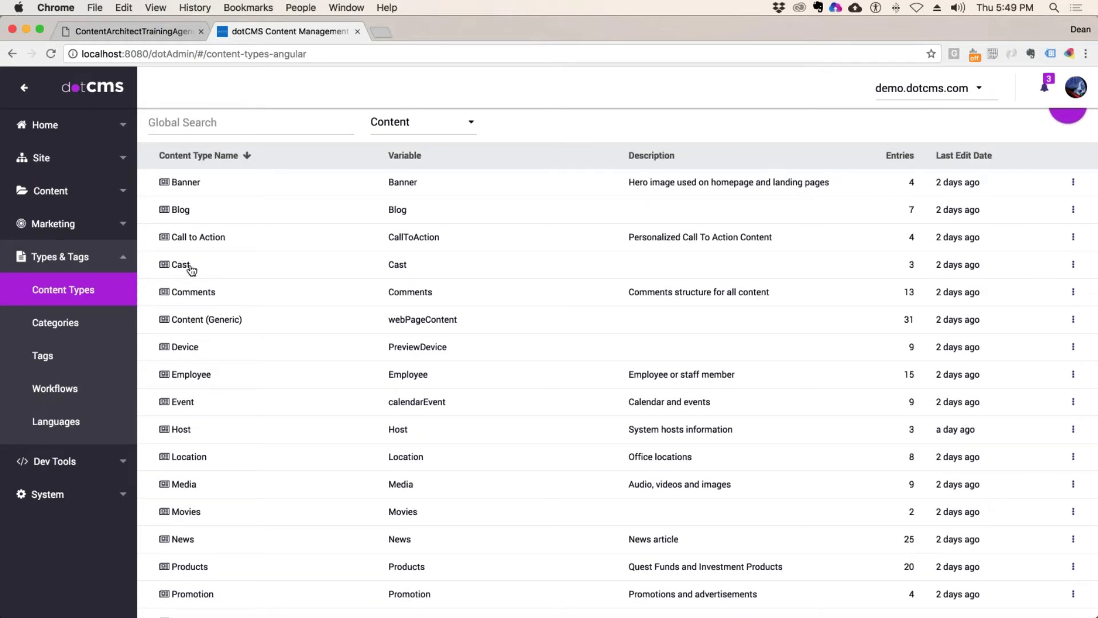
pyautogui.scroll(-1, 191, 270)
pyautogui.scroll(-4, 191, 270)
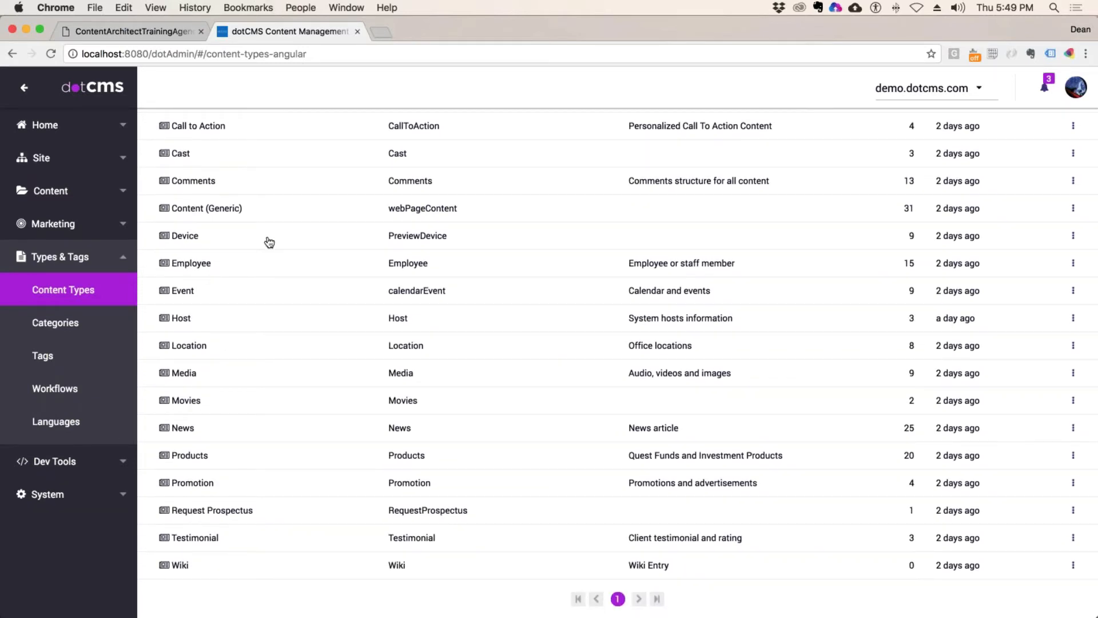
pyautogui.scroll(1, 264, 384)
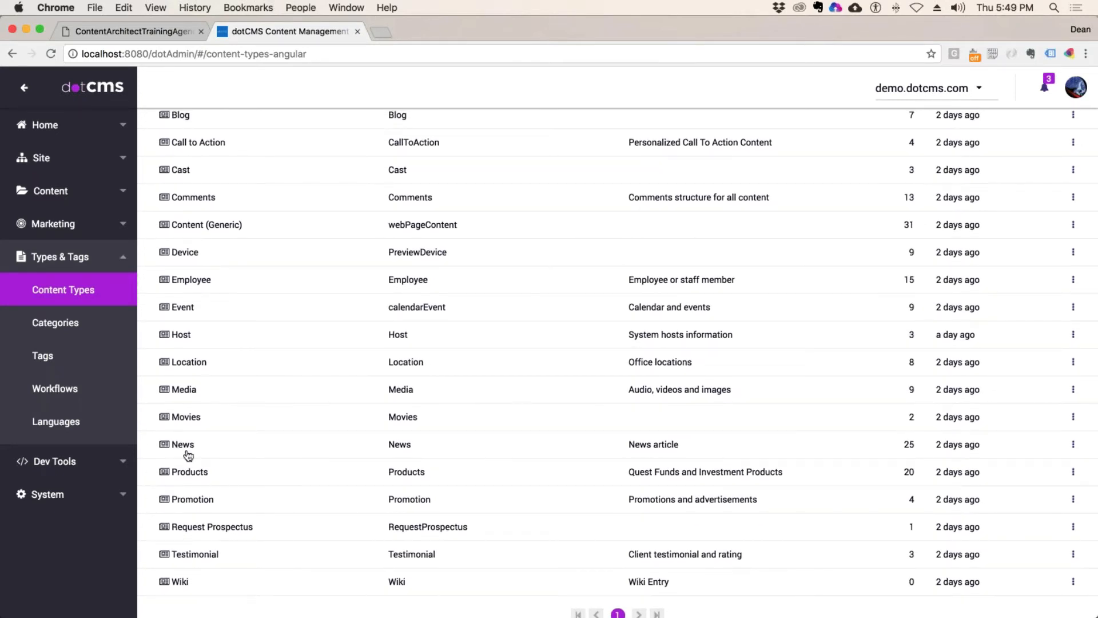
pyautogui.scroll(5, 206, 294)
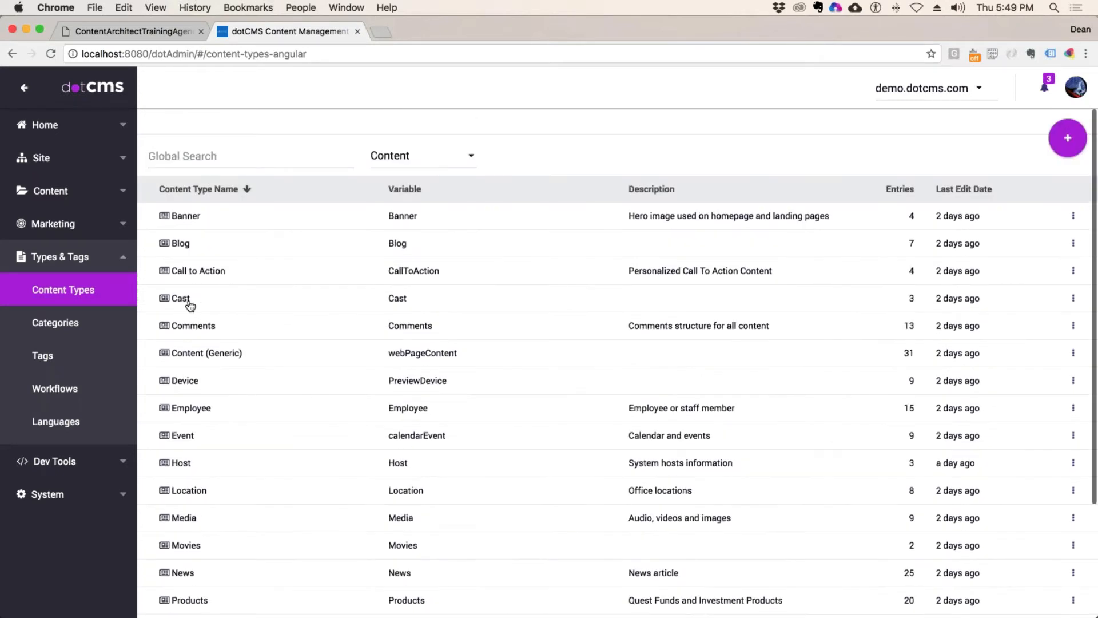
pyautogui.click(186, 304)
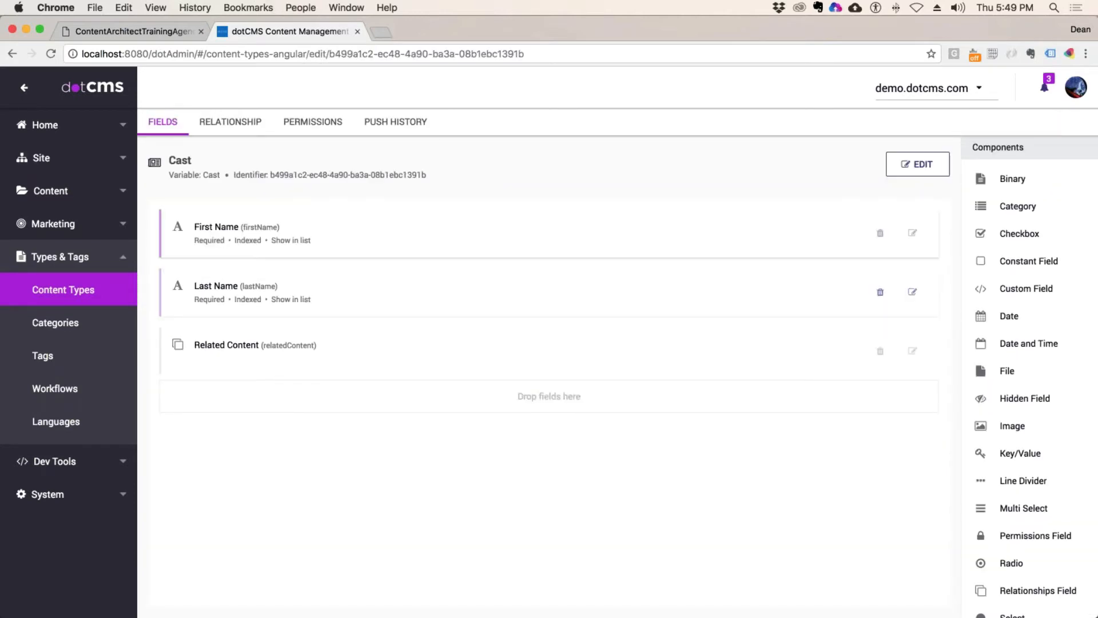
# Step: Give Cast individual permissions and add Demo Developer Publisher with View, Edit and Publish
pyautogui.click(322, 123)
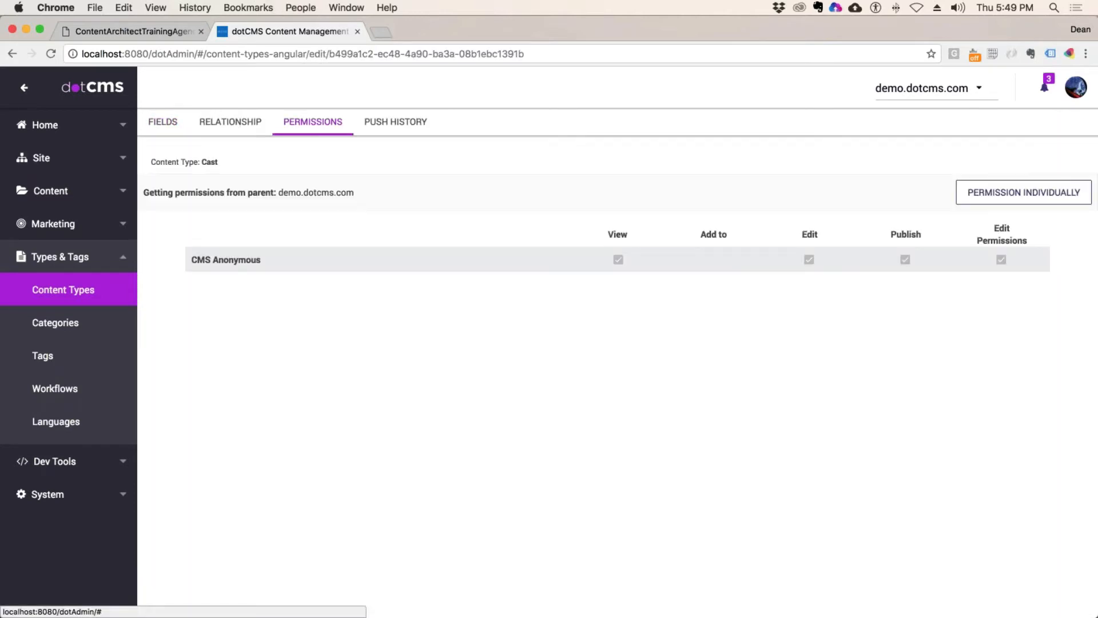
pyautogui.click(1008, 194)
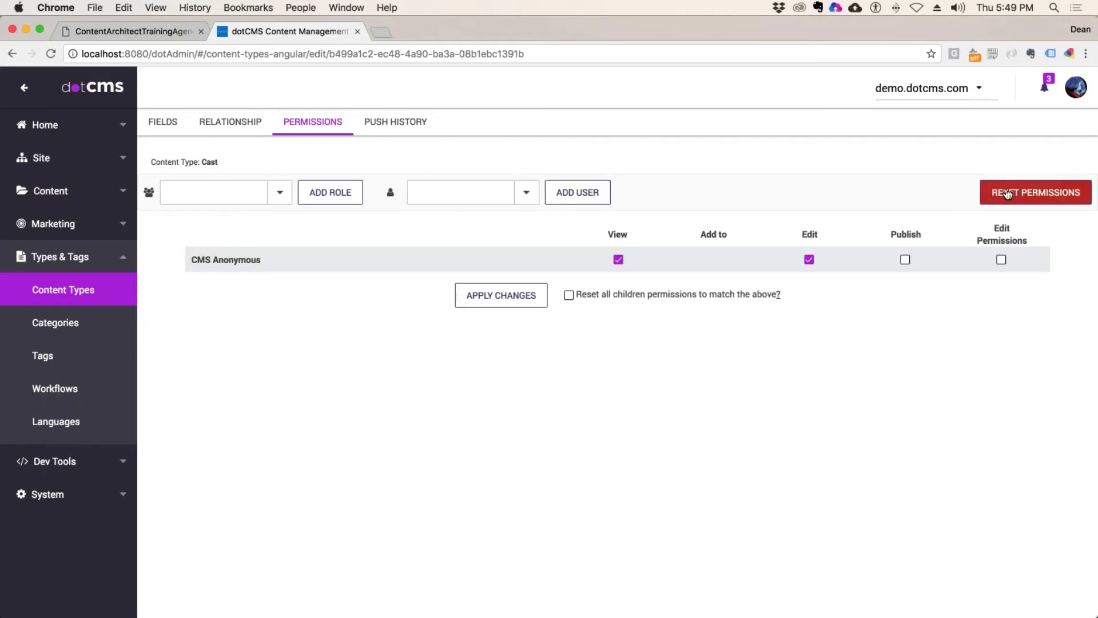
pyautogui.click(280, 192)
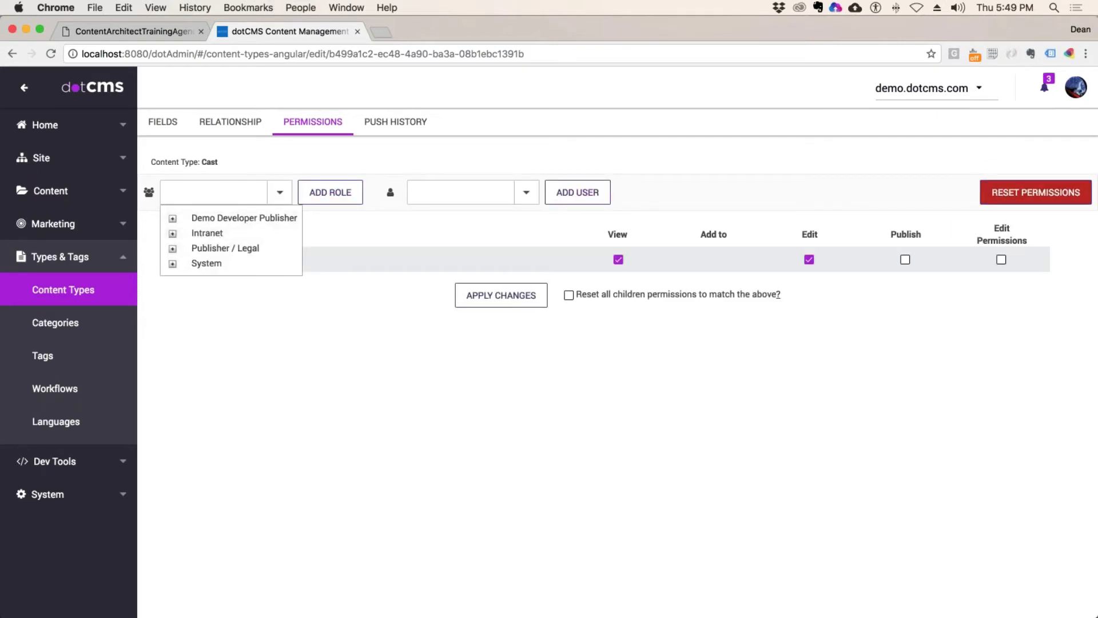
pyautogui.click(525, 194)
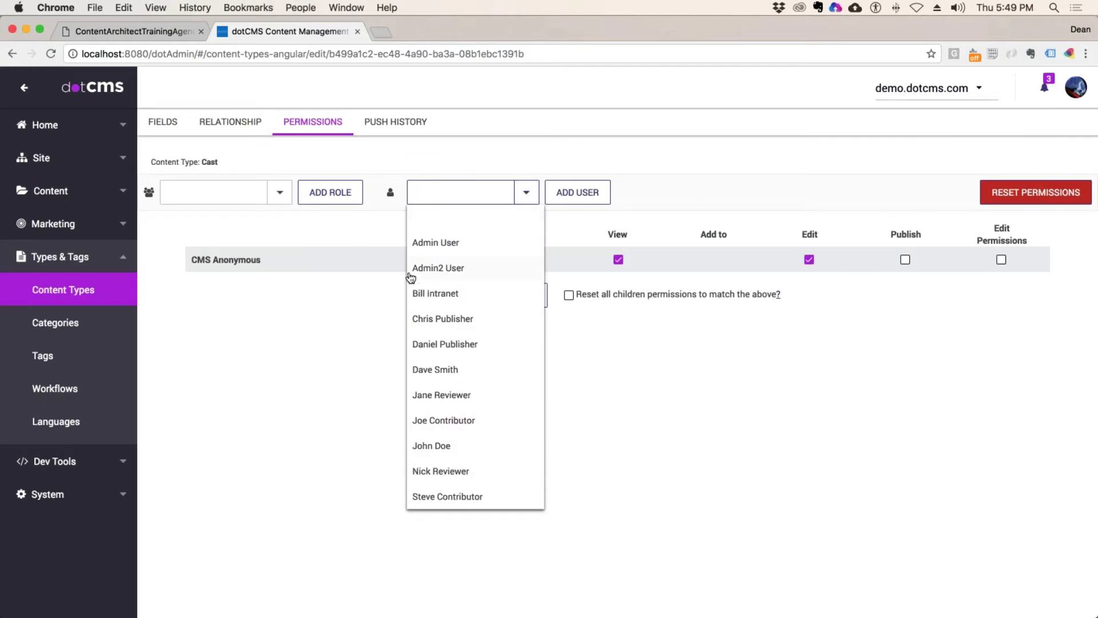
pyautogui.click(280, 192)
pyautogui.click(246, 219)
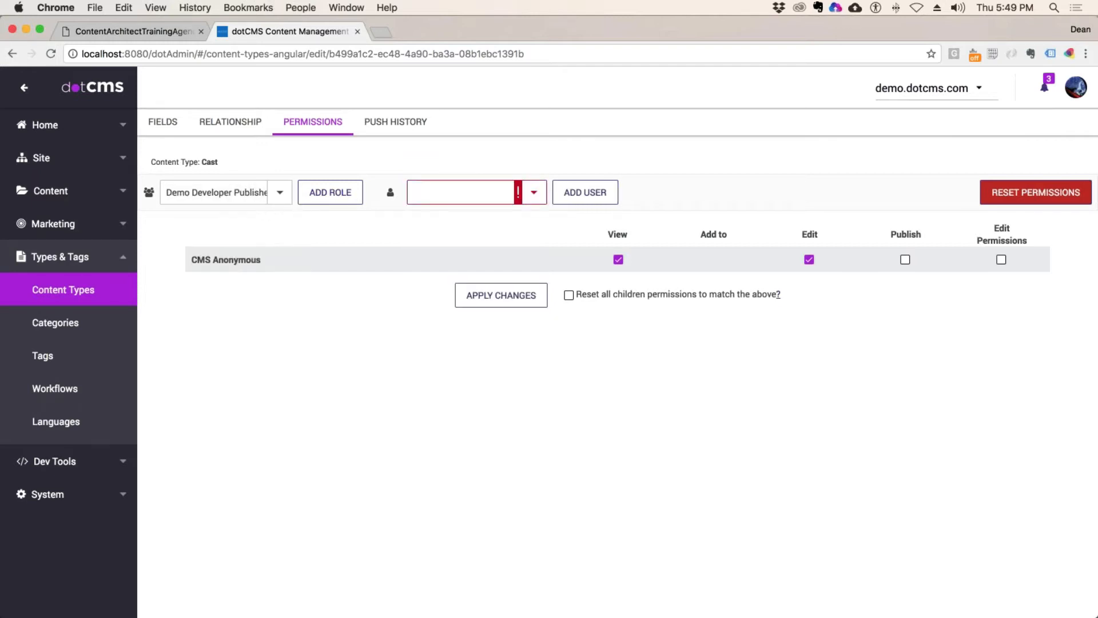
pyautogui.click(352, 201)
pyautogui.click(908, 285)
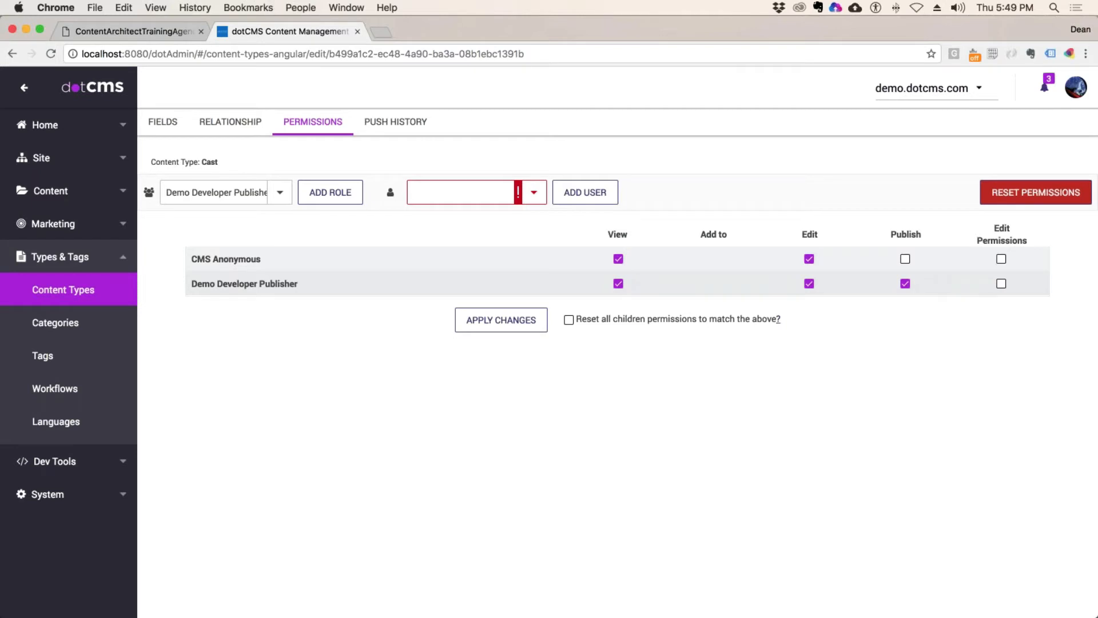
pyautogui.doubleClick(210, 162)
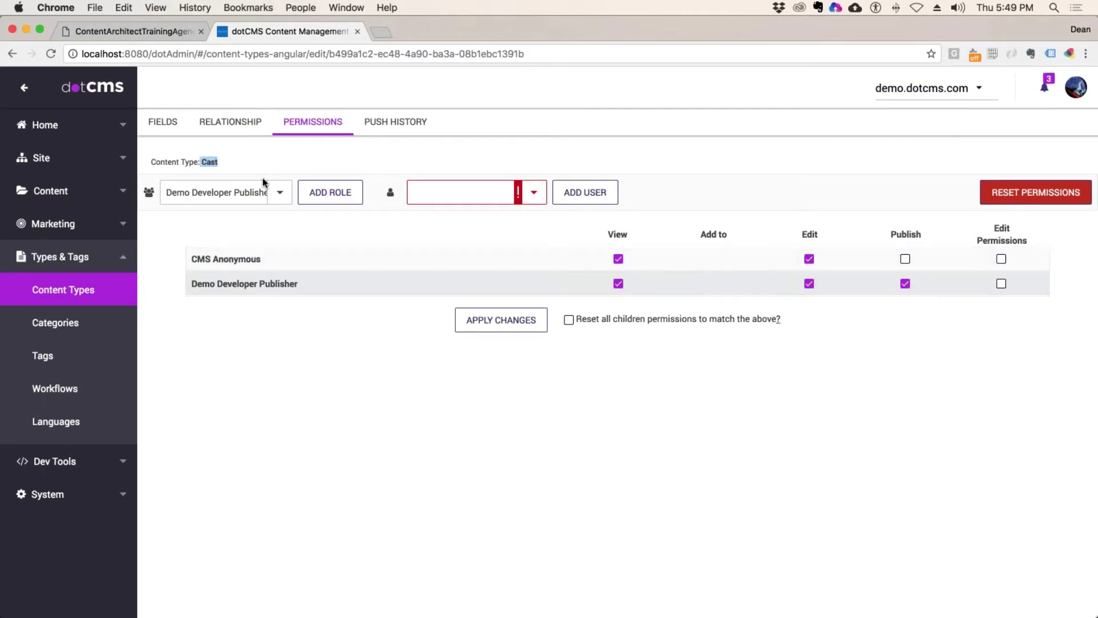
pyautogui.click(533, 192)
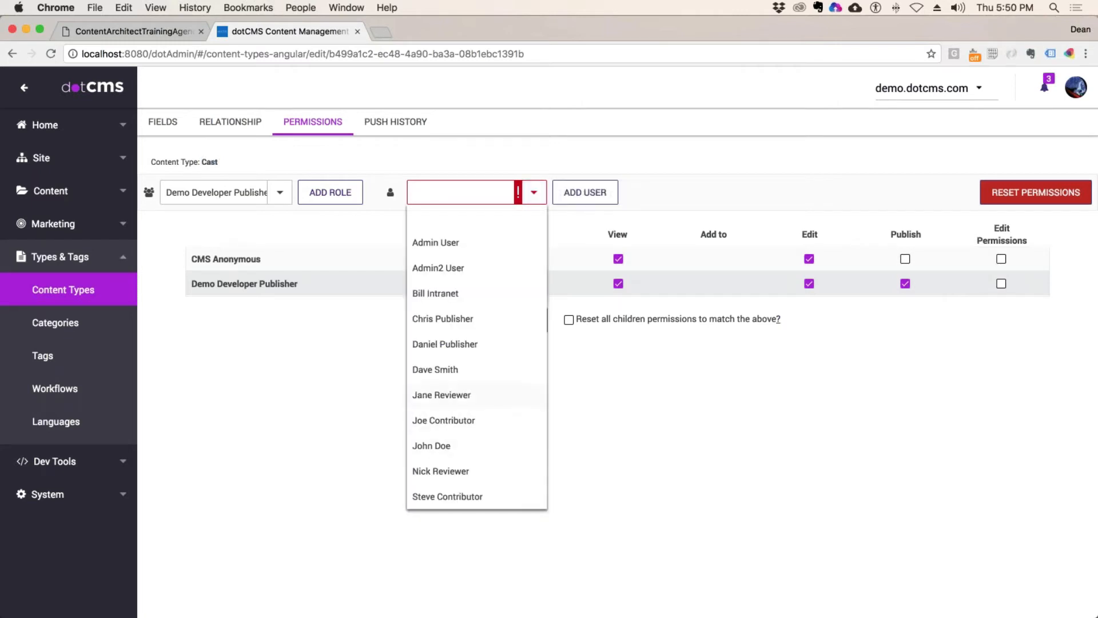
# Step: Tick 'Reset all children permissions' on Cast's Permissions tab, leaving it unapplied
pyautogui.click(459, 474)
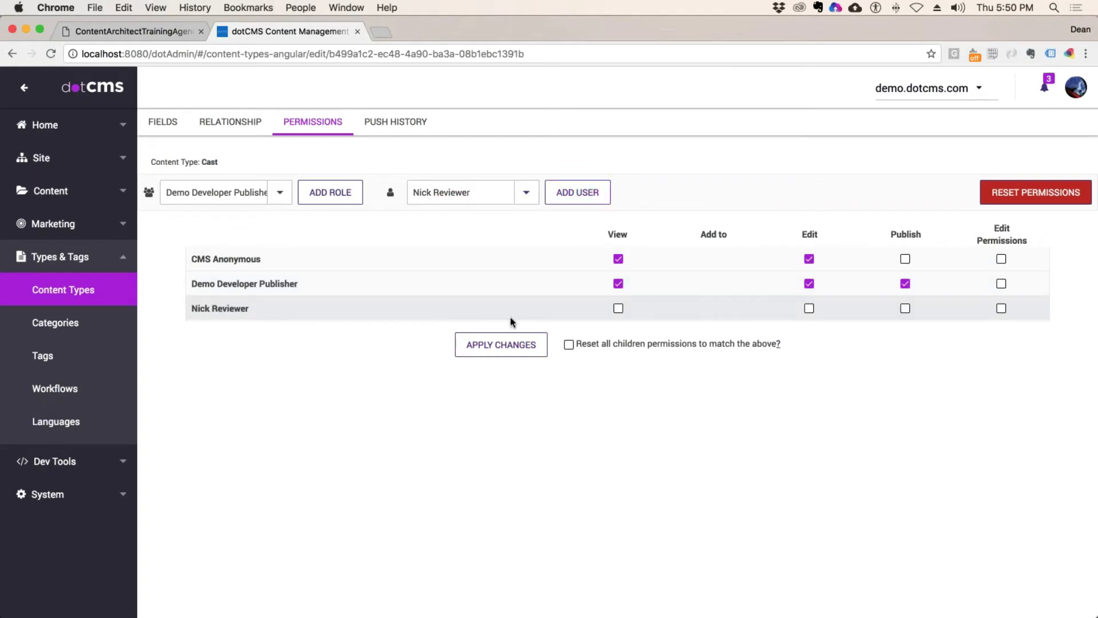
pyautogui.click(501, 344)
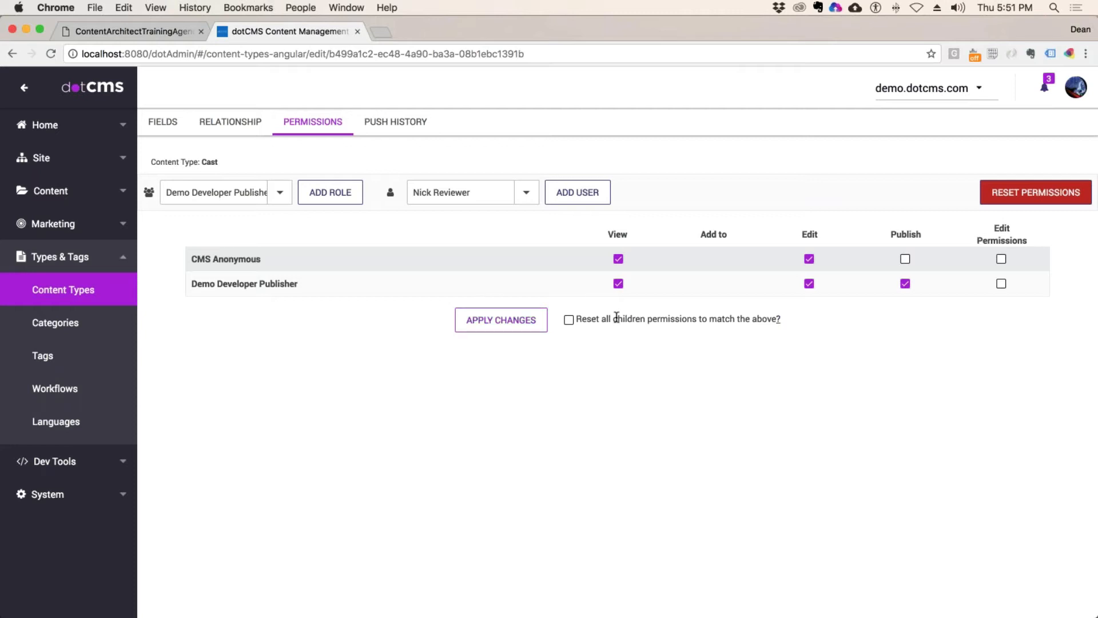
pyautogui.moveTo(591, 319); pyautogui.dragTo(782, 319)
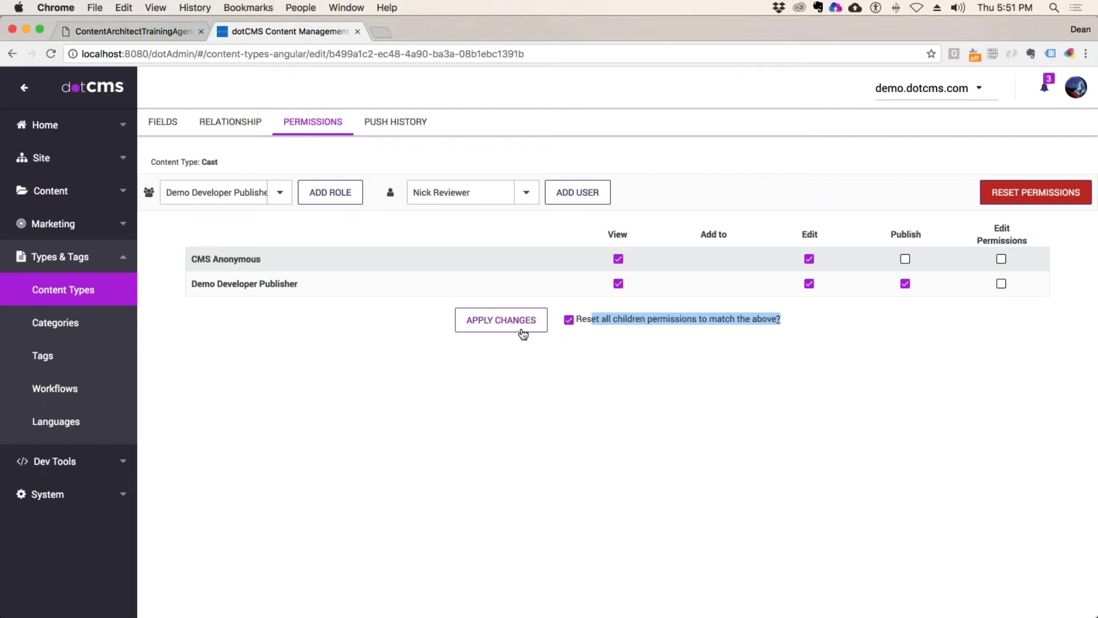
# Step: Apply Cast's permission changes and confirm cascading them to all children
pyautogui.click(506, 318)
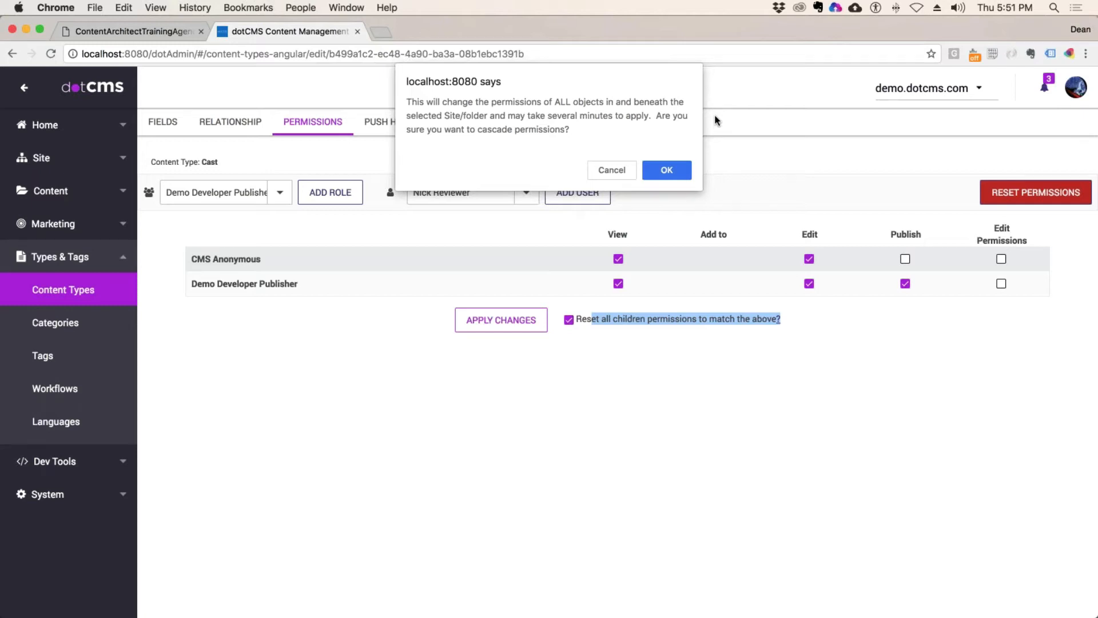
pyautogui.click(676, 167)
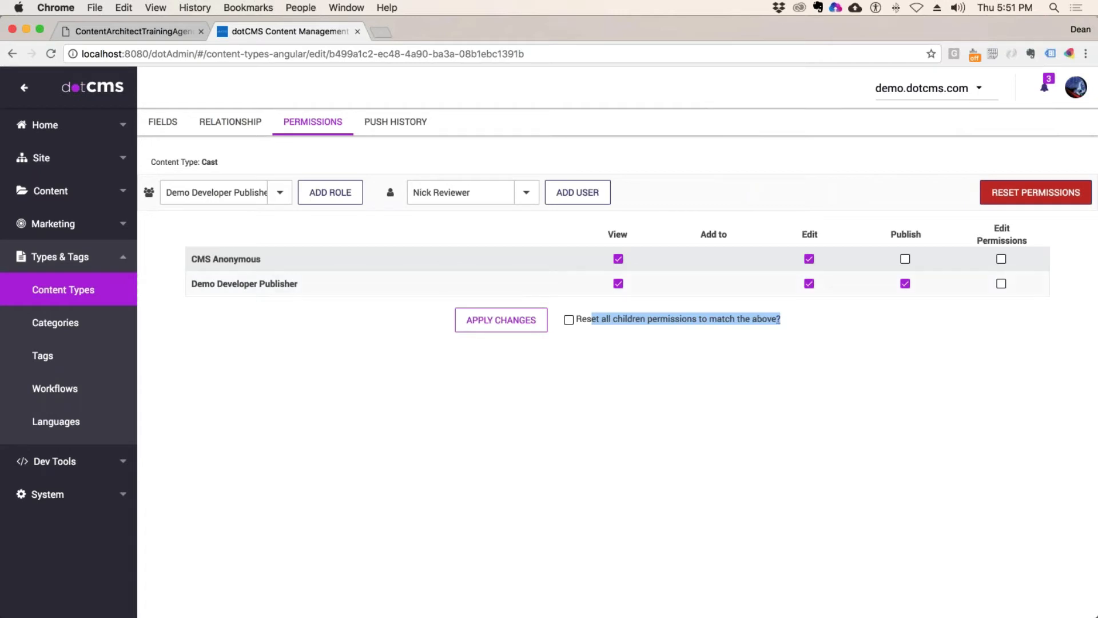
pyautogui.click(477, 151)
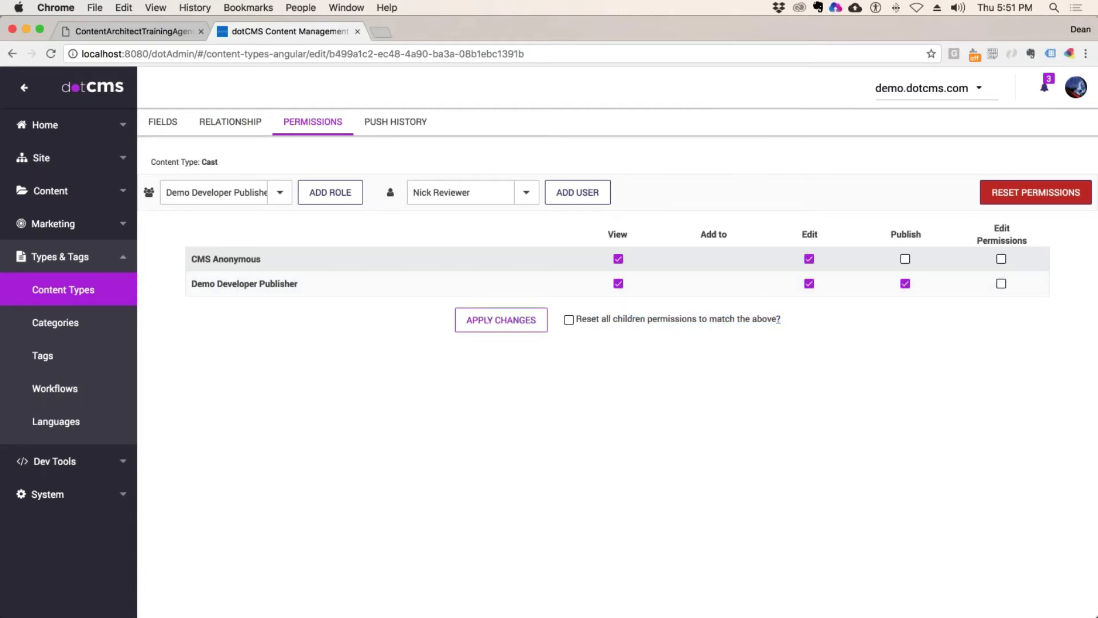
pyautogui.moveTo(218, 162); pyautogui.dragTo(201, 162)
pyautogui.click(271, 164)
# Step: Find Movies with 'mov' and switch its permissions to Permission Individually
pyautogui.click(54, 291)
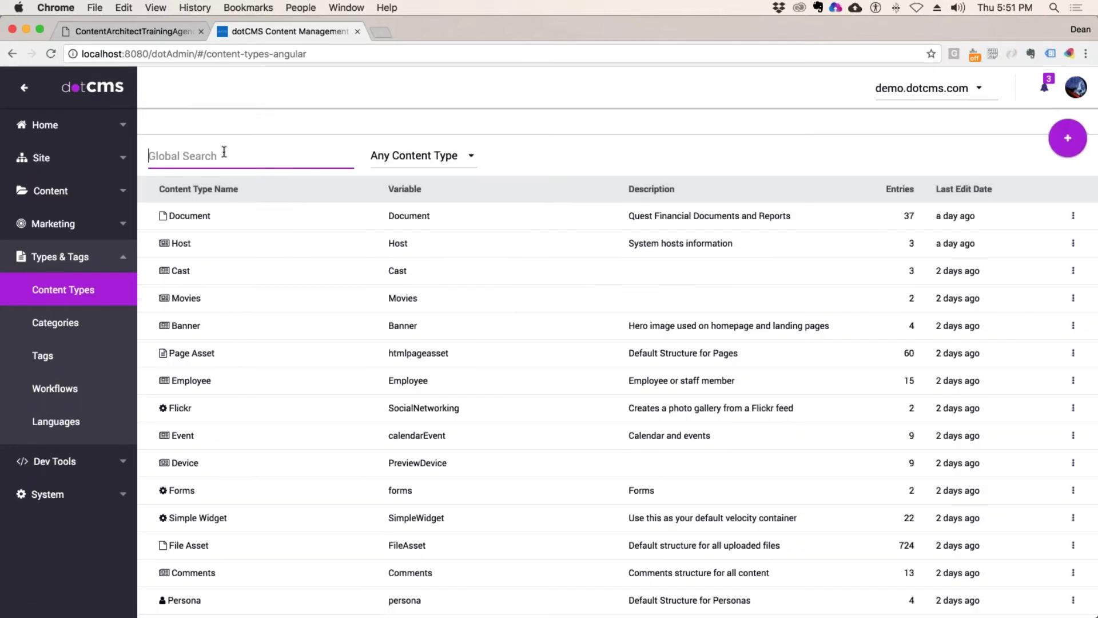
pyautogui.write('mov')
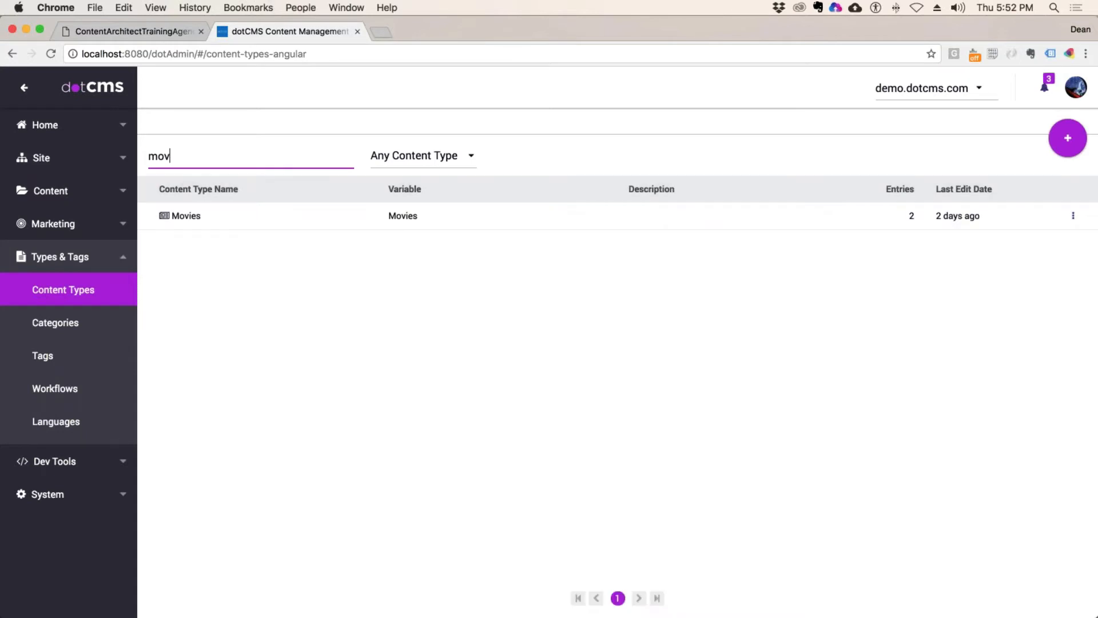
pyautogui.click(658, 215)
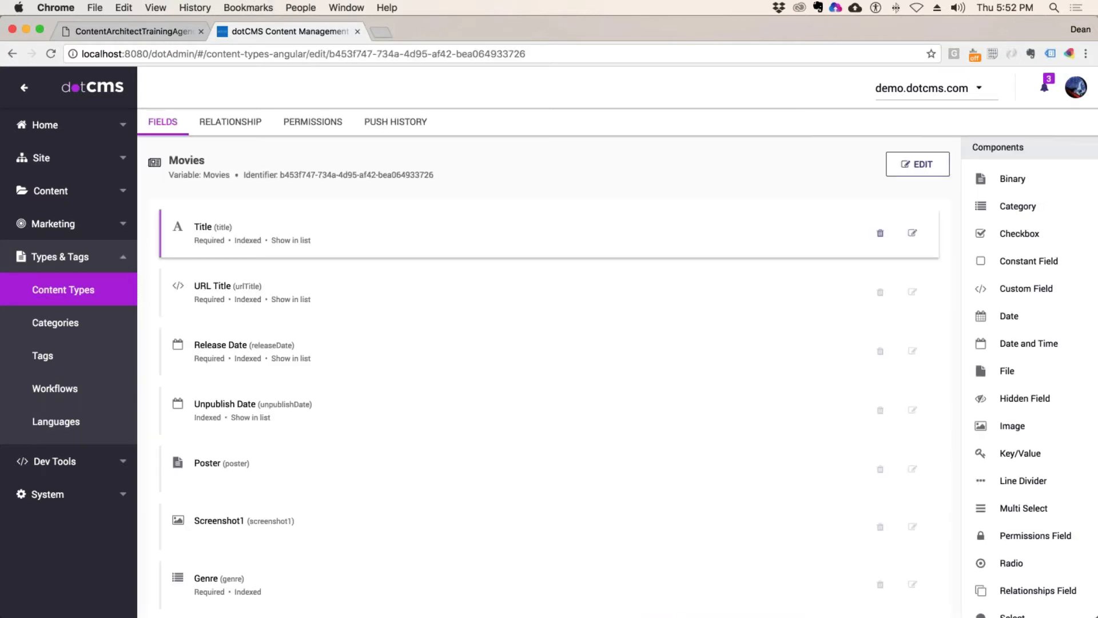
pyautogui.click(313, 122)
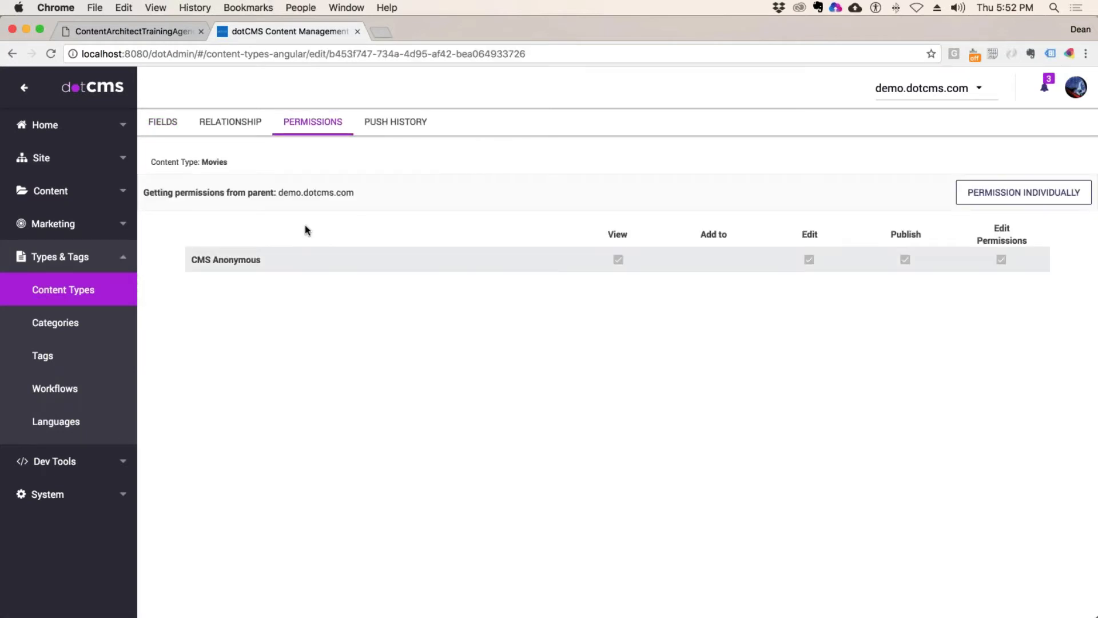
pyautogui.click(1007, 192)
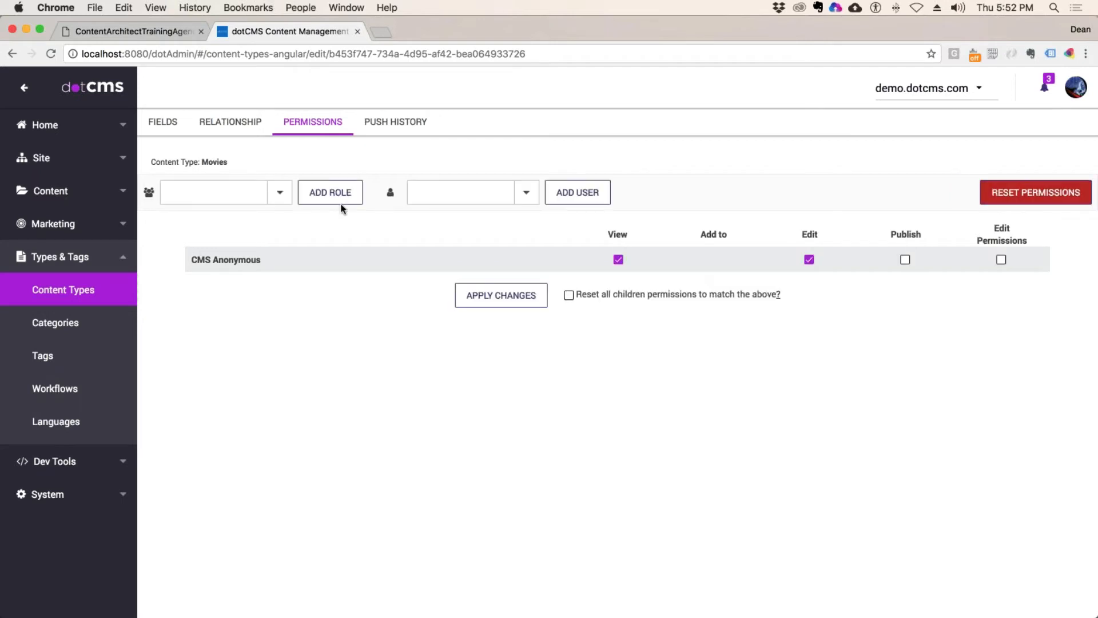
# Step: Add the Demo Developer Publisher role to Movies with View, Edit and Publish
pyautogui.click(258, 197)
pyautogui.write('de')
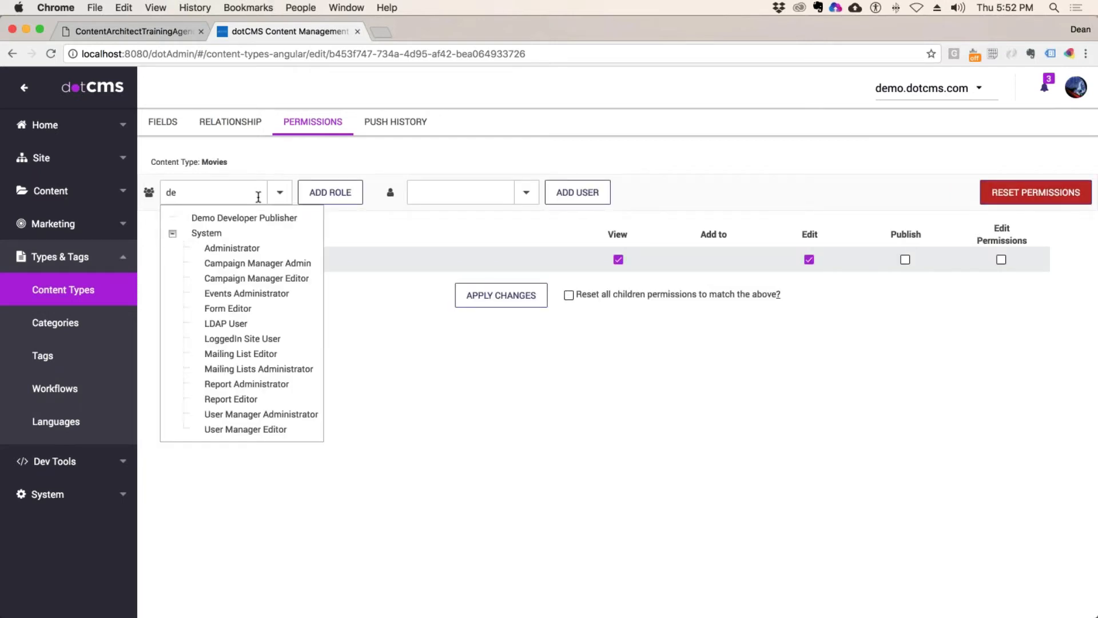
pyautogui.press('Return')
pyautogui.click(330, 192)
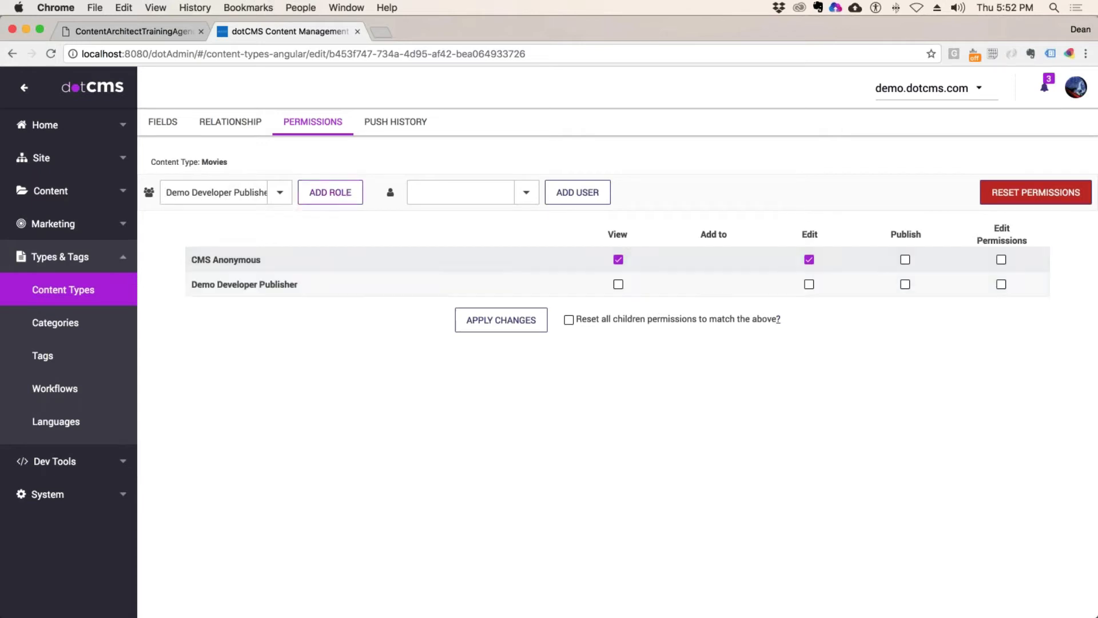
pyautogui.click(904, 284)
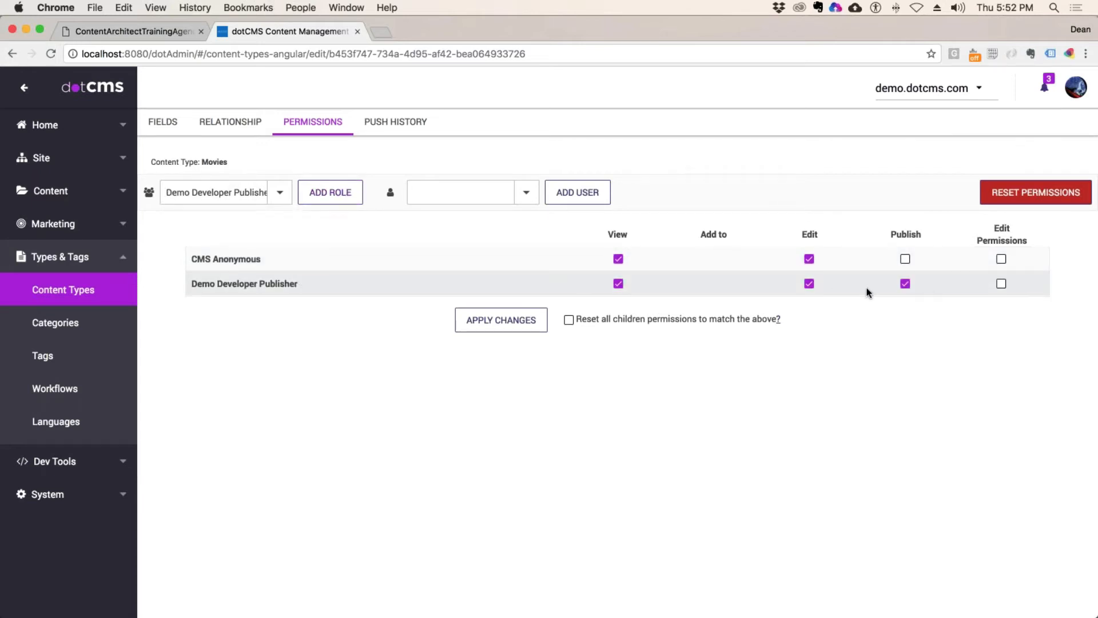
# Step: Tick reset children, apply and confirm the cascade, then return to Content Types
pyautogui.click(569, 319)
pyautogui.click(502, 320)
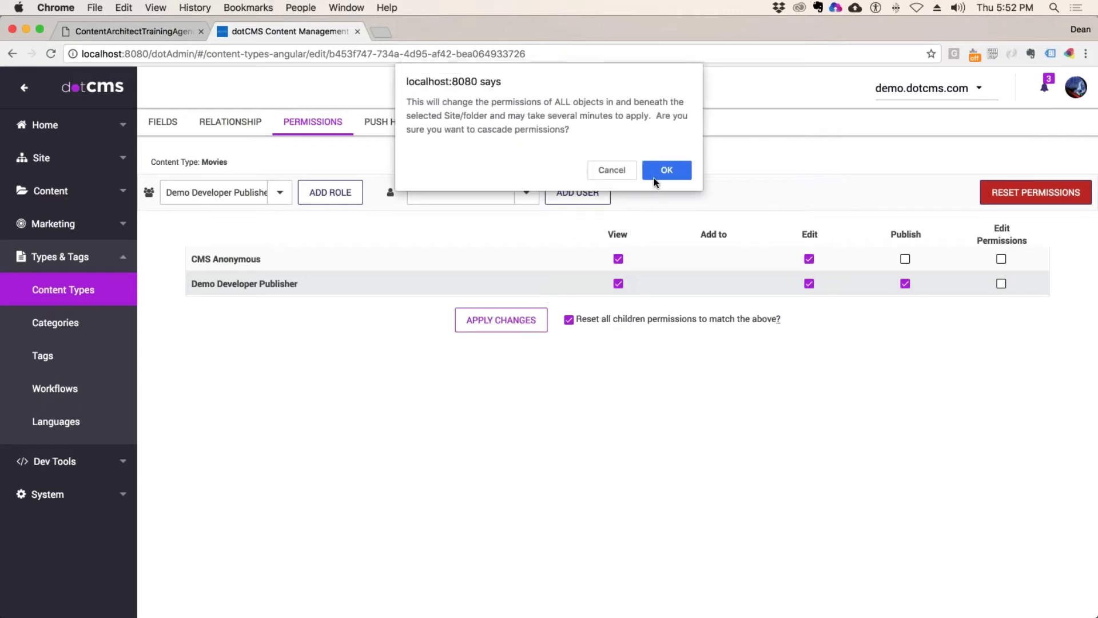
pyautogui.click(666, 170)
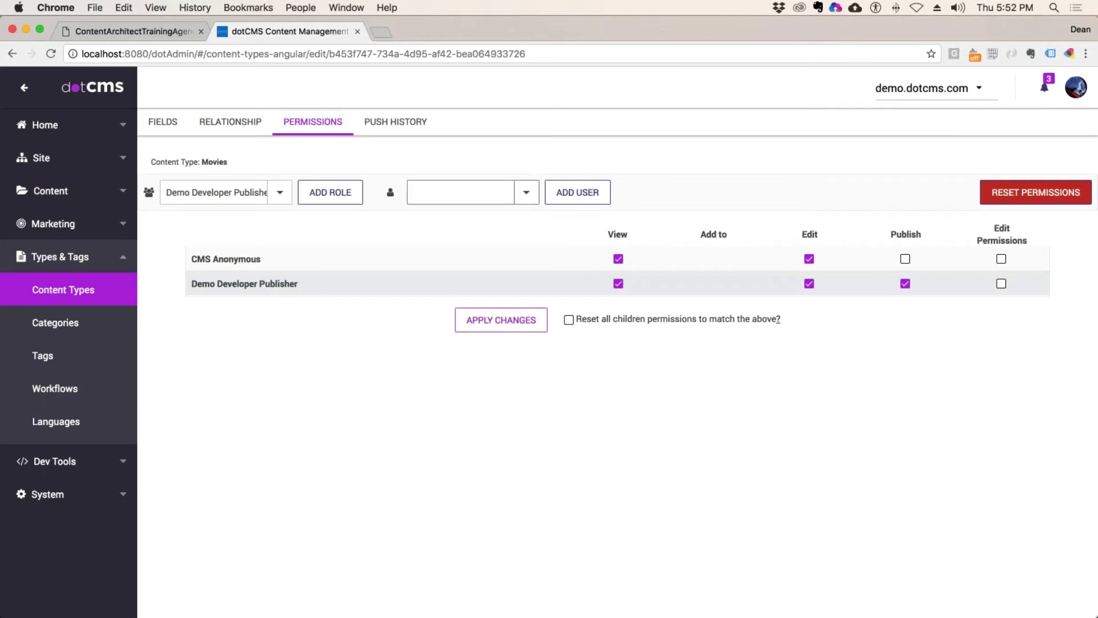
pyautogui.click(137, 290)
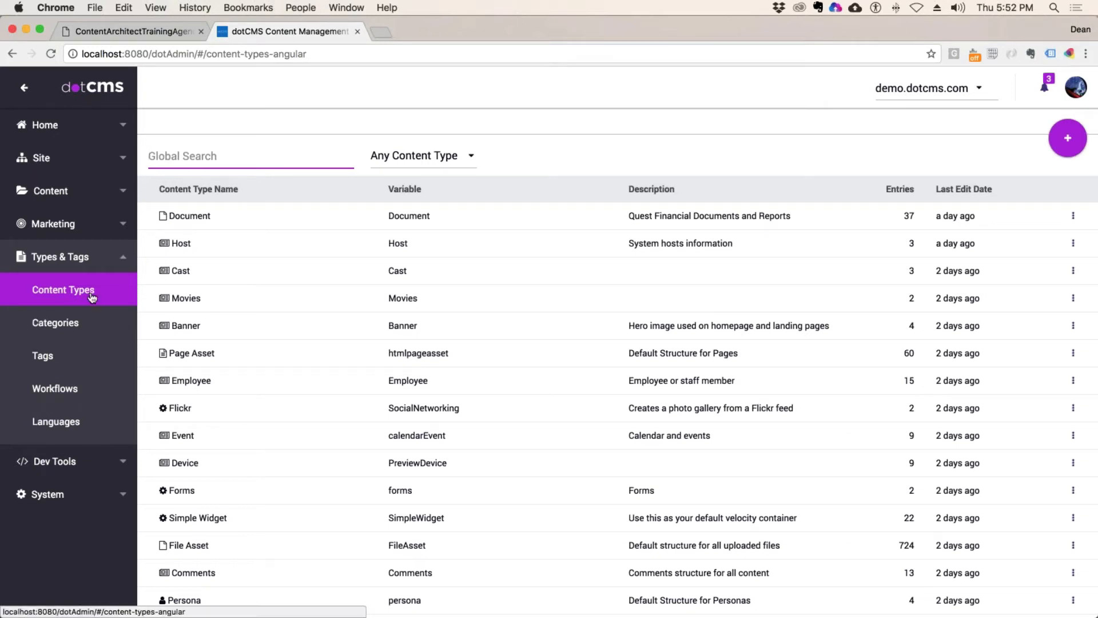
# Step: Search 'mov', open Movies to review its fields, then switch to the agenda PDF
pyautogui.click(193, 158)
pyautogui.write('mov')
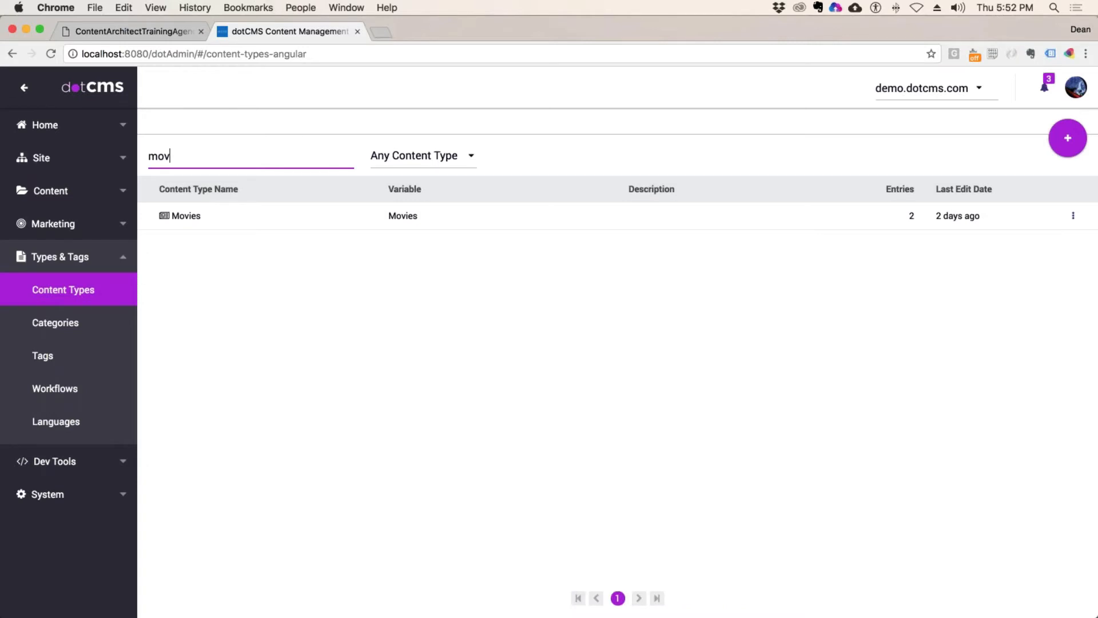
pyautogui.click(186, 216)
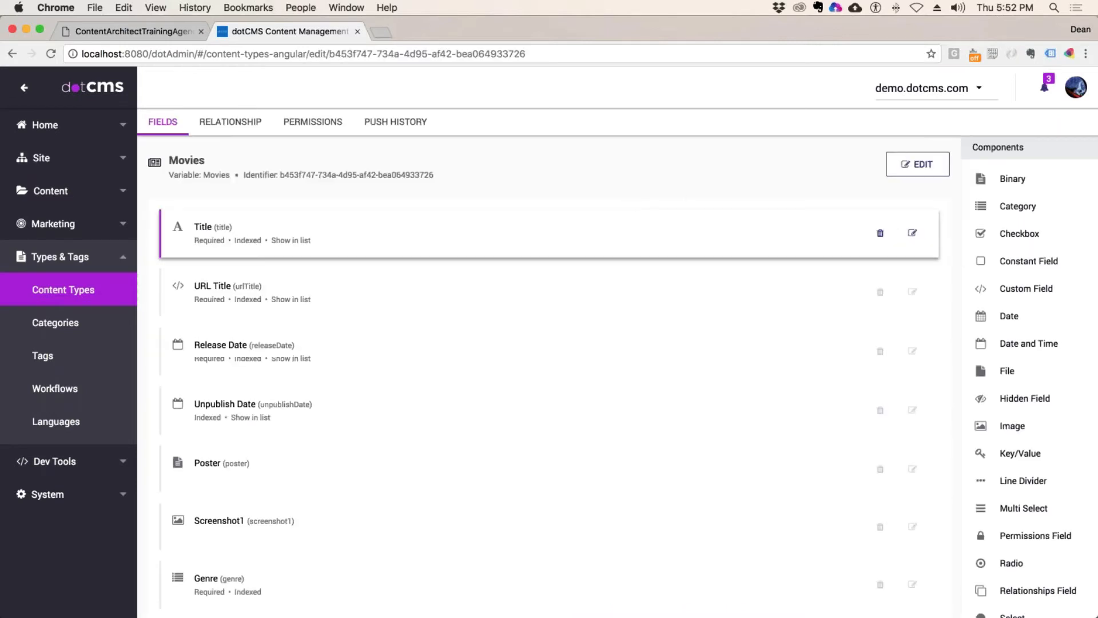
pyautogui.scroll(-3, 282, 355)
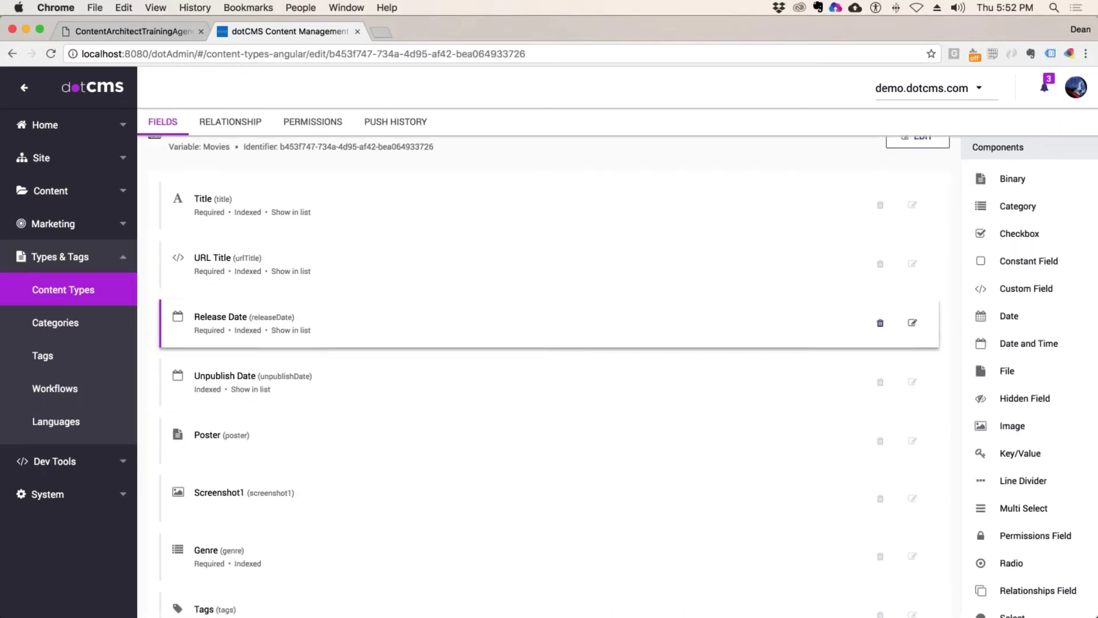
pyautogui.scroll(-3, 238, 412)
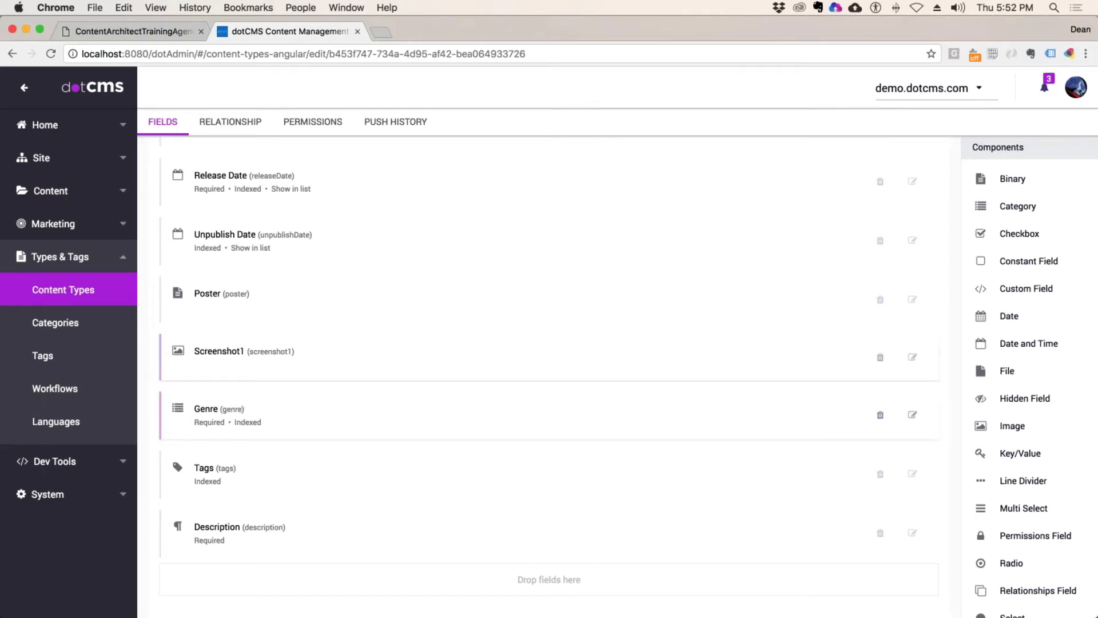
pyautogui.click(131, 30)
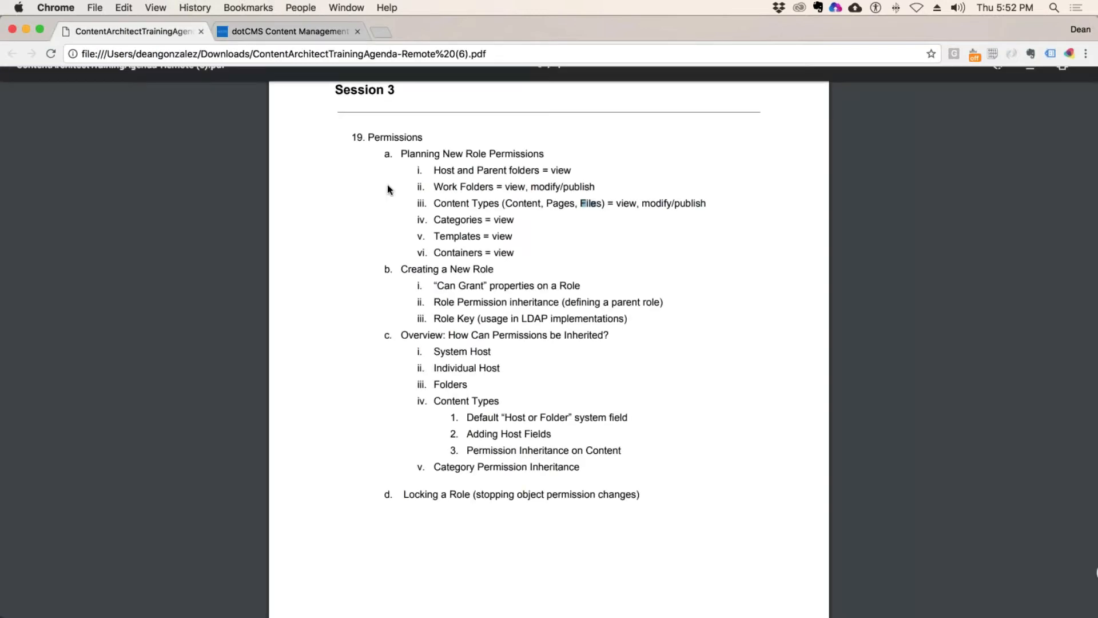
# Step: Highlight 'Categories' in the permissions plan, then go back to dotCMS
pyautogui.moveTo(486, 222); pyautogui.dragTo(433, 220)
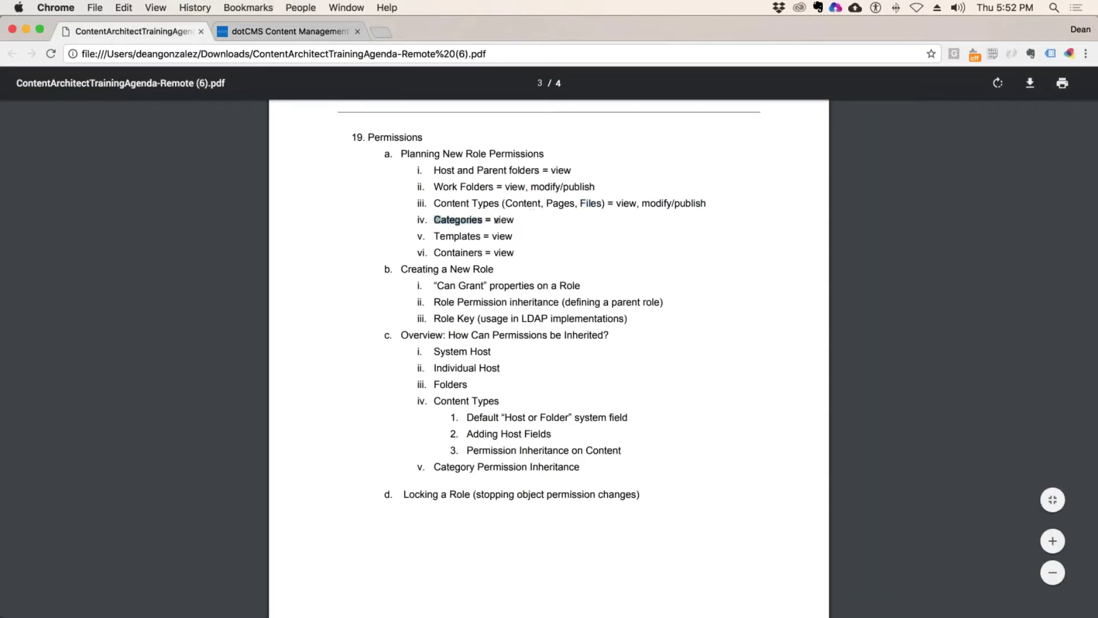
pyautogui.click(256, 32)
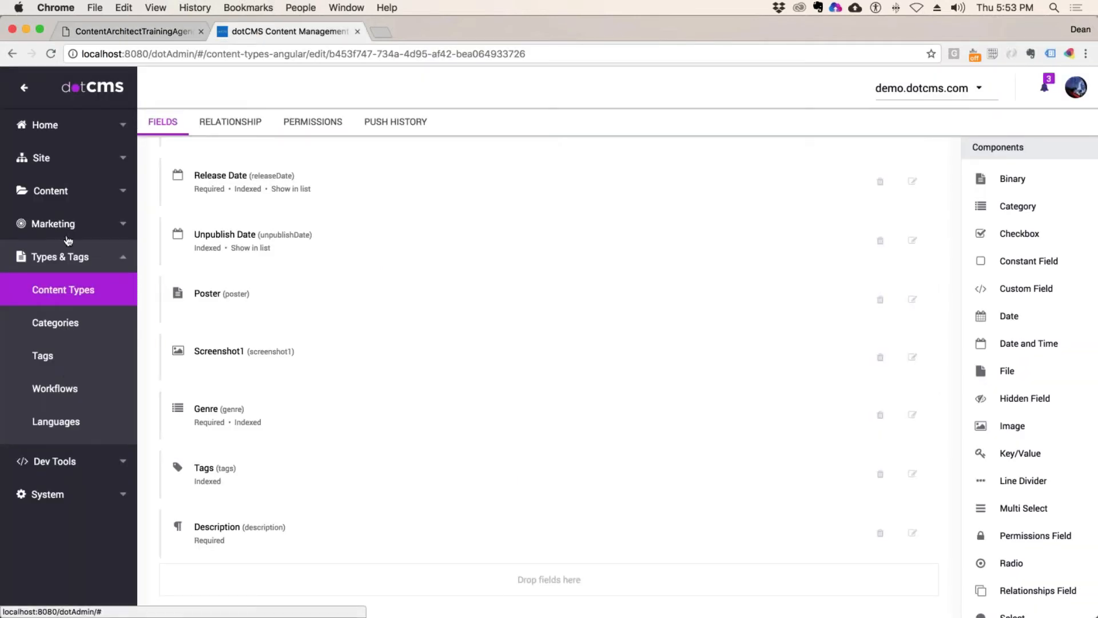
# Step: Search content types for 'new' and open News to look over its fields
pyautogui.click(84, 256)
pyautogui.click(86, 257)
pyautogui.click(58, 290)
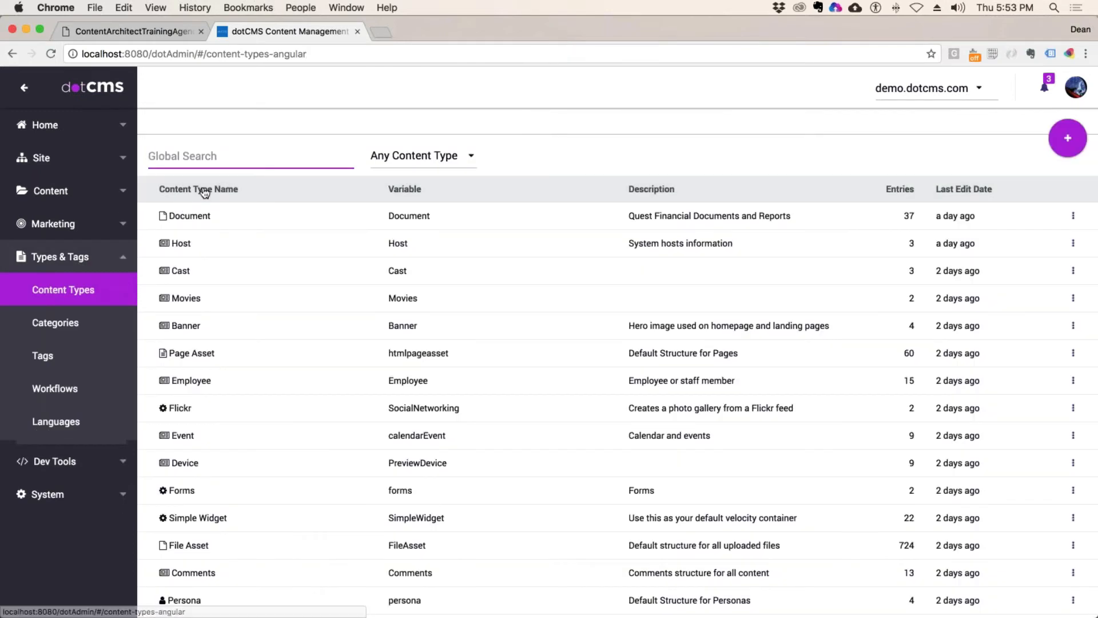
pyautogui.write('new')
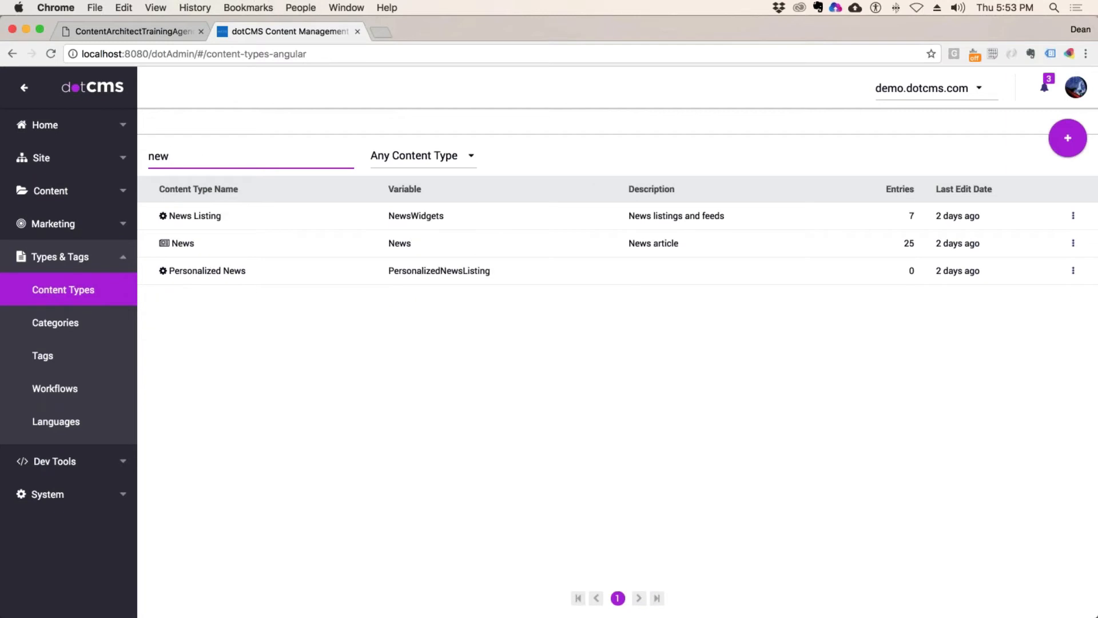
pyautogui.click(192, 243)
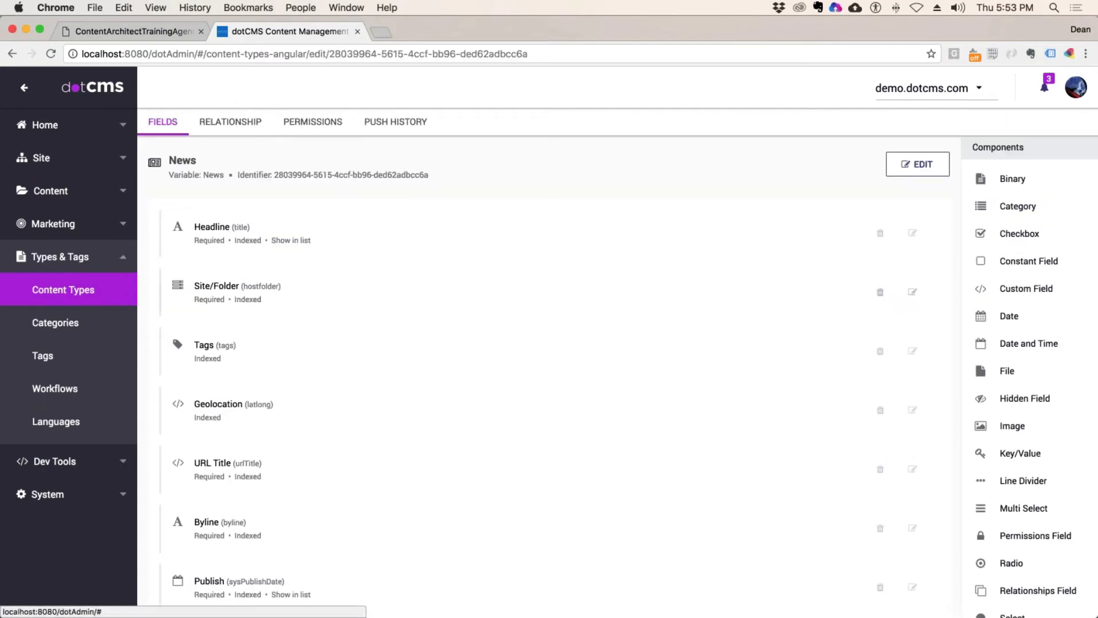
pyautogui.scroll(-5, 275, 328)
pyautogui.scroll(-4, 260, 363)
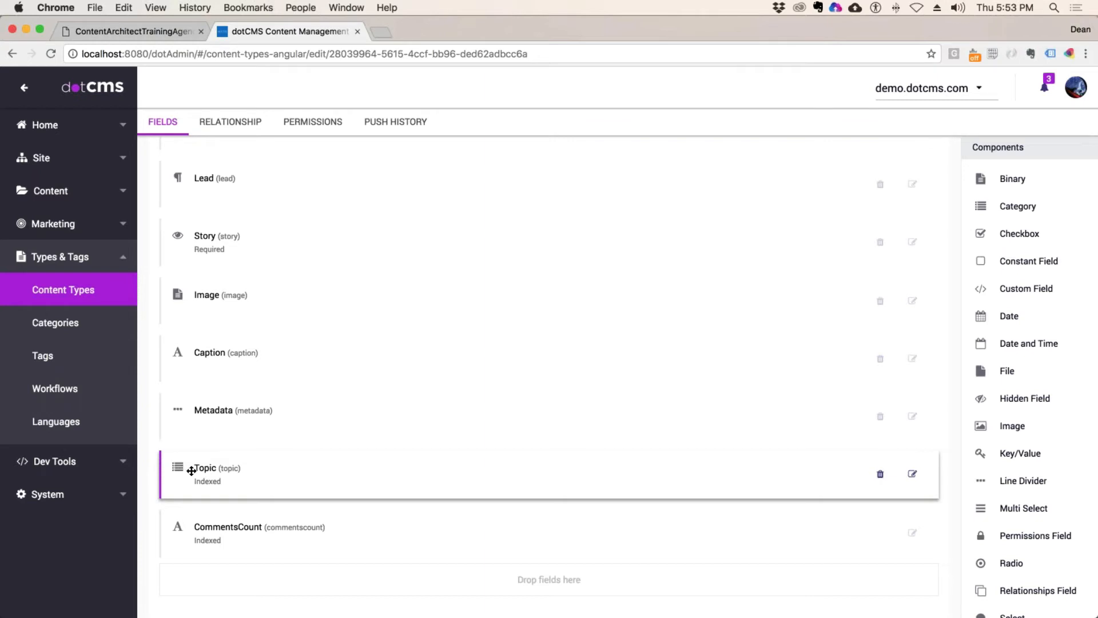
pyautogui.scroll(10, 240, 356)
pyautogui.scroll(-10, 240, 356)
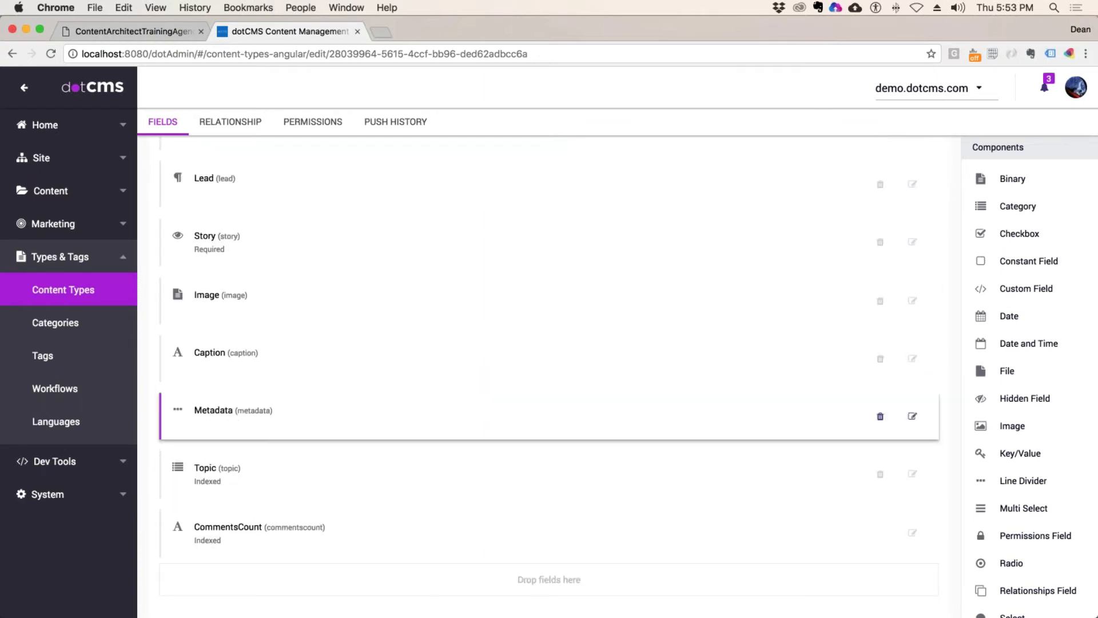
# Step: Add Demo Developer Publisher to News with View, Edit and Publish, and apply changes
pyautogui.click(313, 121)
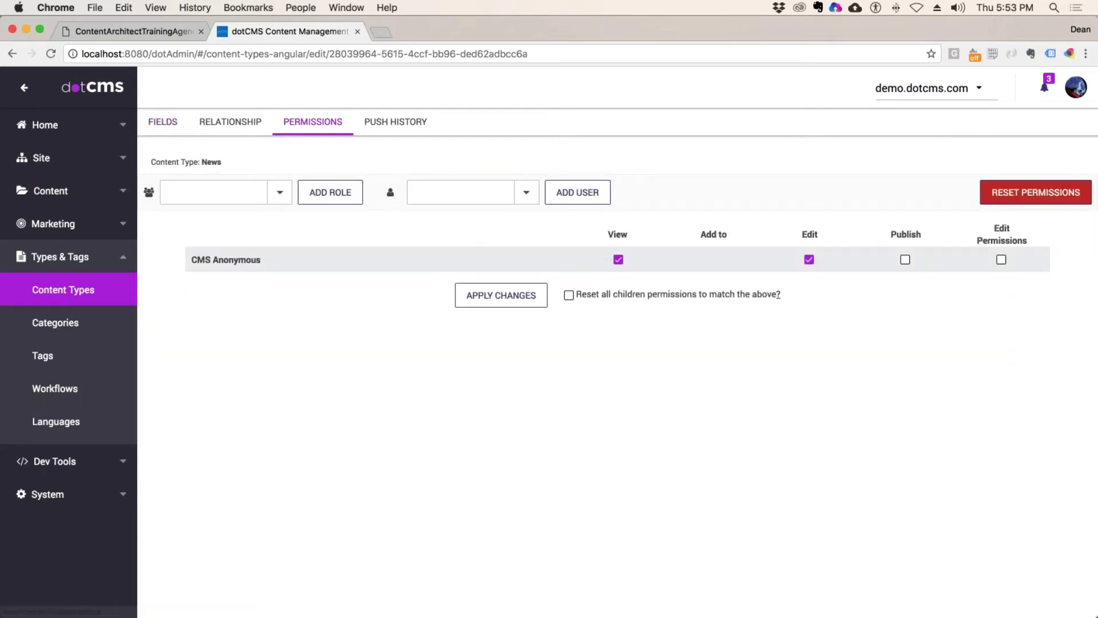
pyautogui.click(277, 193)
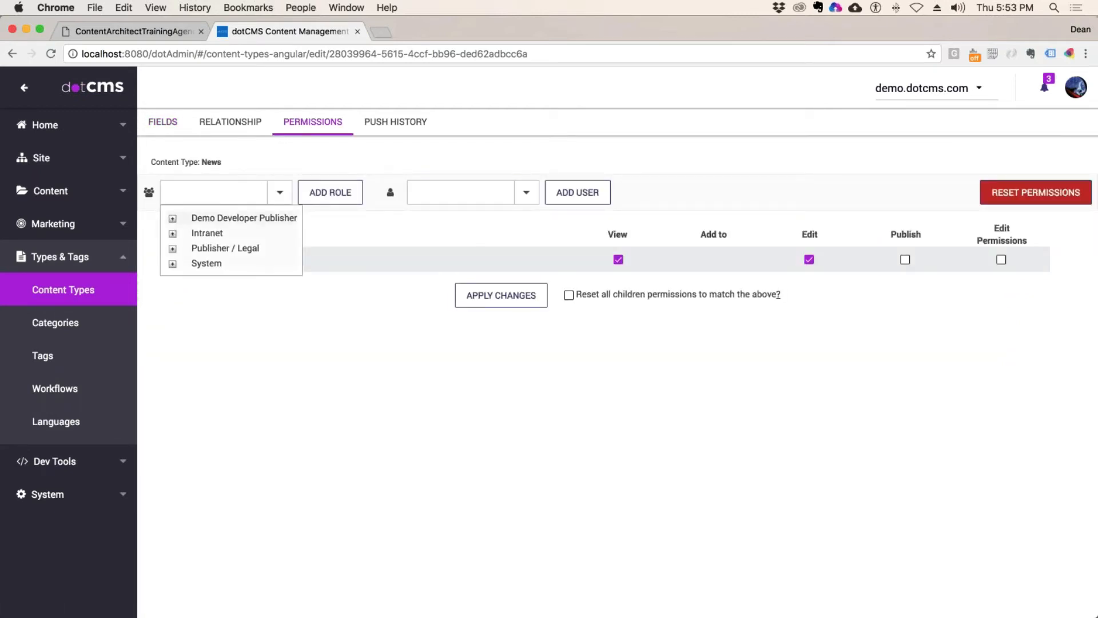
pyautogui.click(244, 218)
pyautogui.click(330, 192)
pyautogui.click(905, 284)
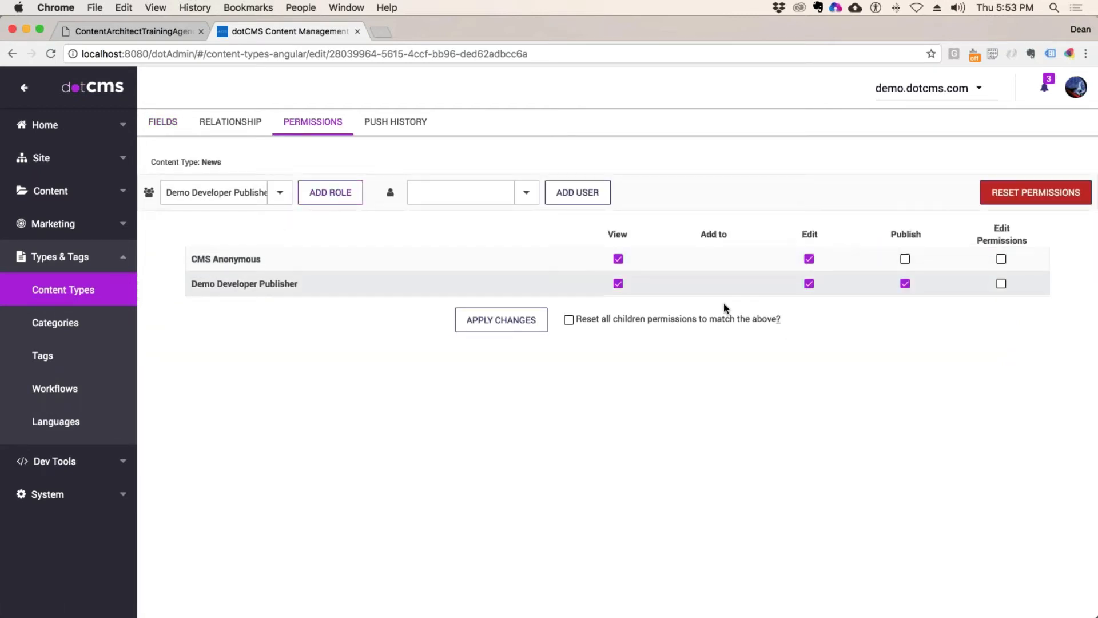
pyautogui.click(501, 320)
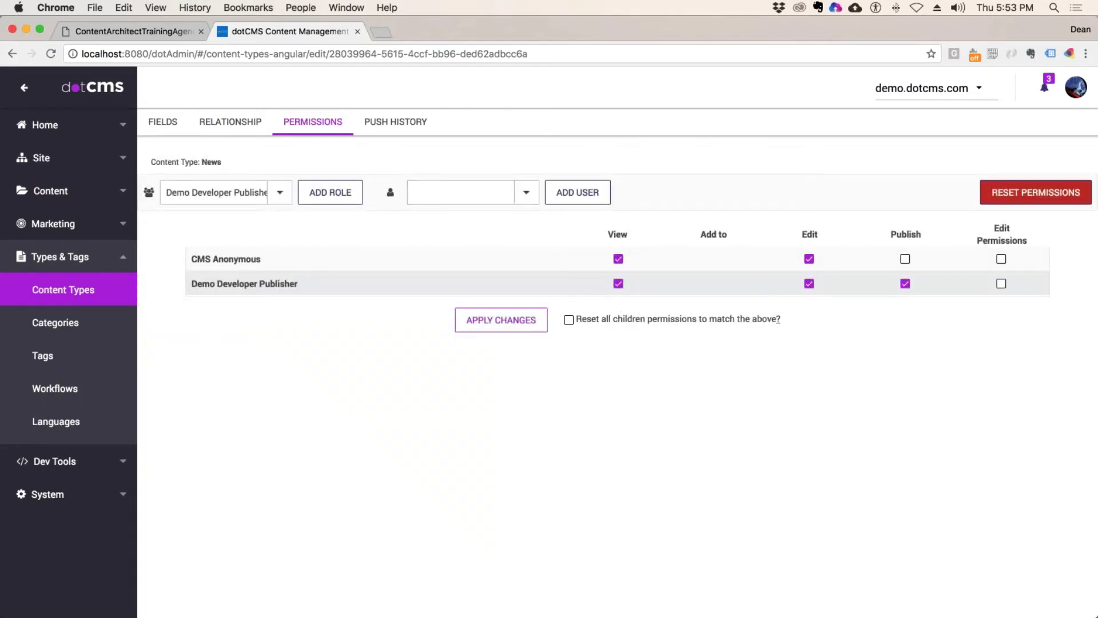
pyautogui.moveTo(222, 161); pyautogui.dragTo(198, 162)
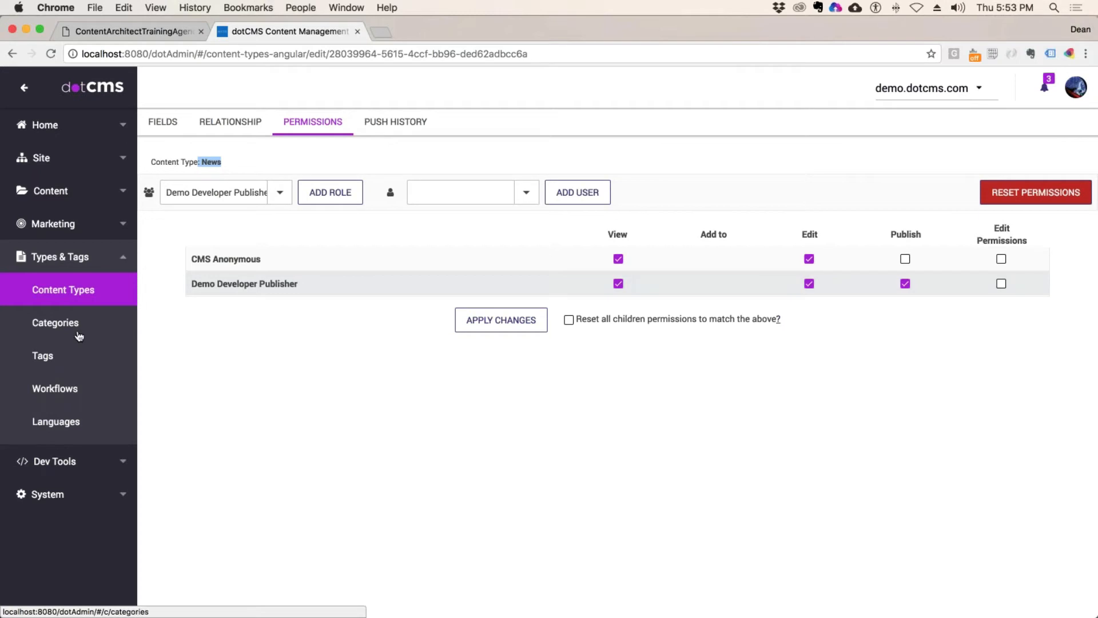
# Step: Search content types for 'gen' and show Content (Generic)'s permissions
pyautogui.click(77, 291)
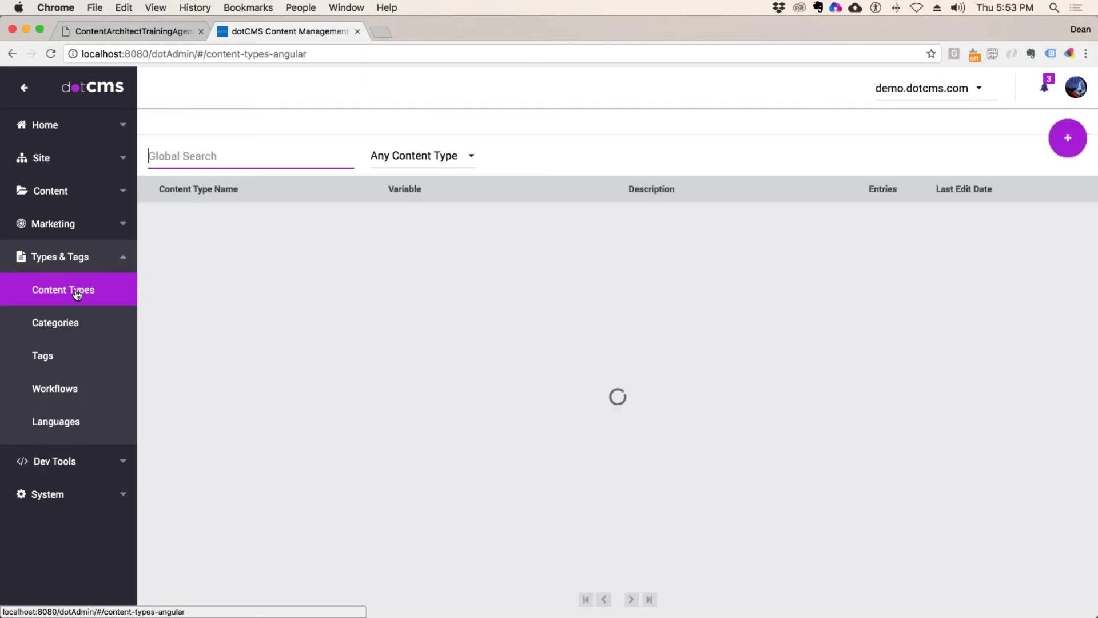
pyautogui.write('gen')
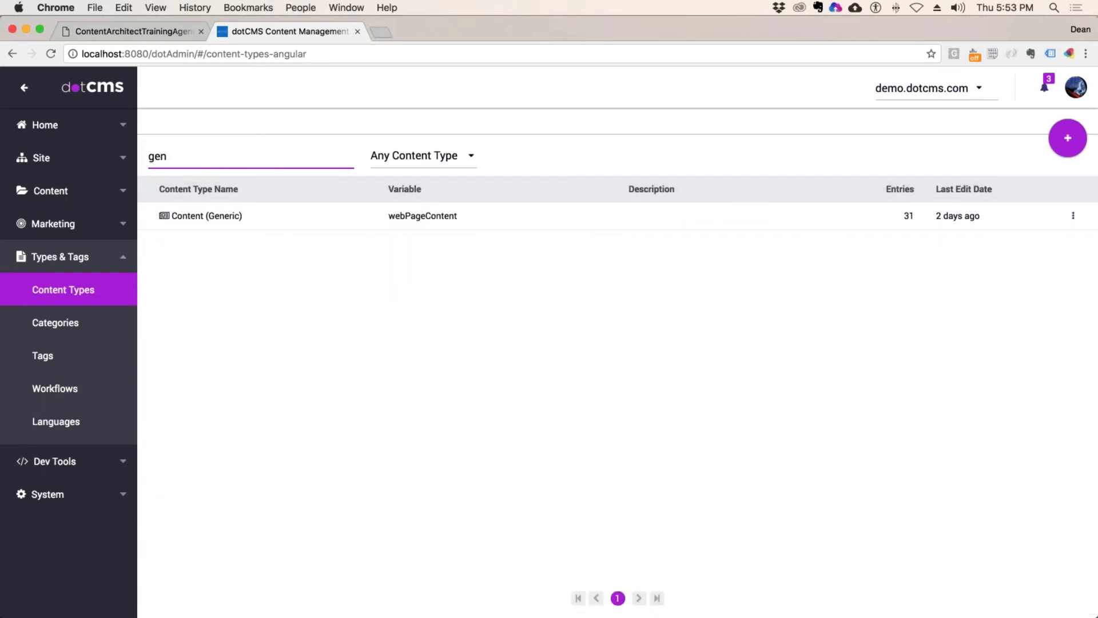
pyautogui.click(207, 215)
pyautogui.click(230, 121)
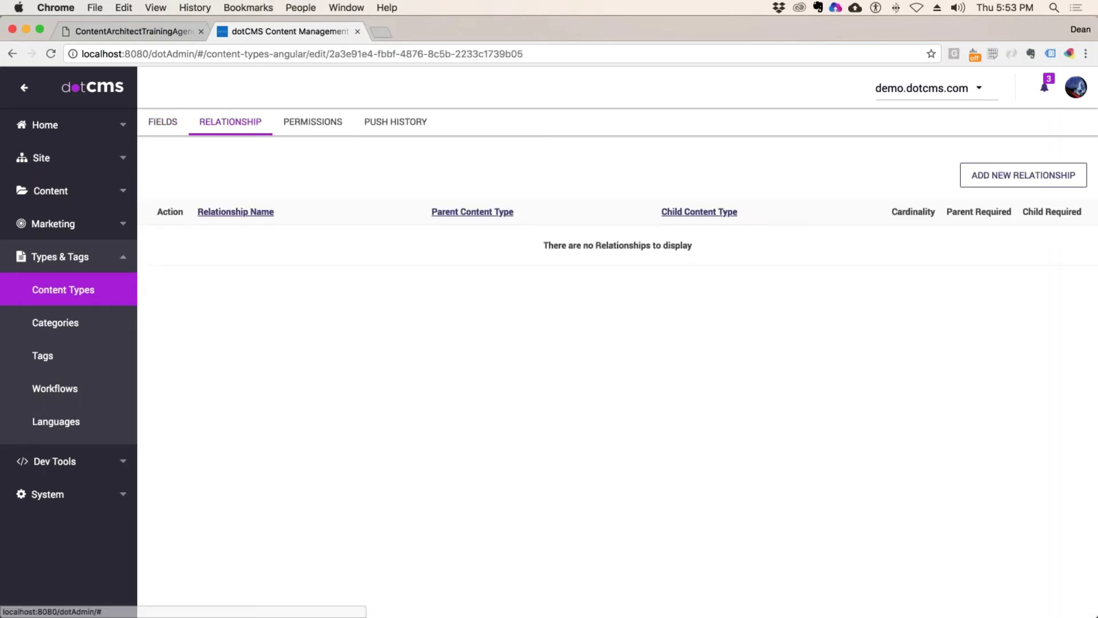
pyautogui.click(313, 127)
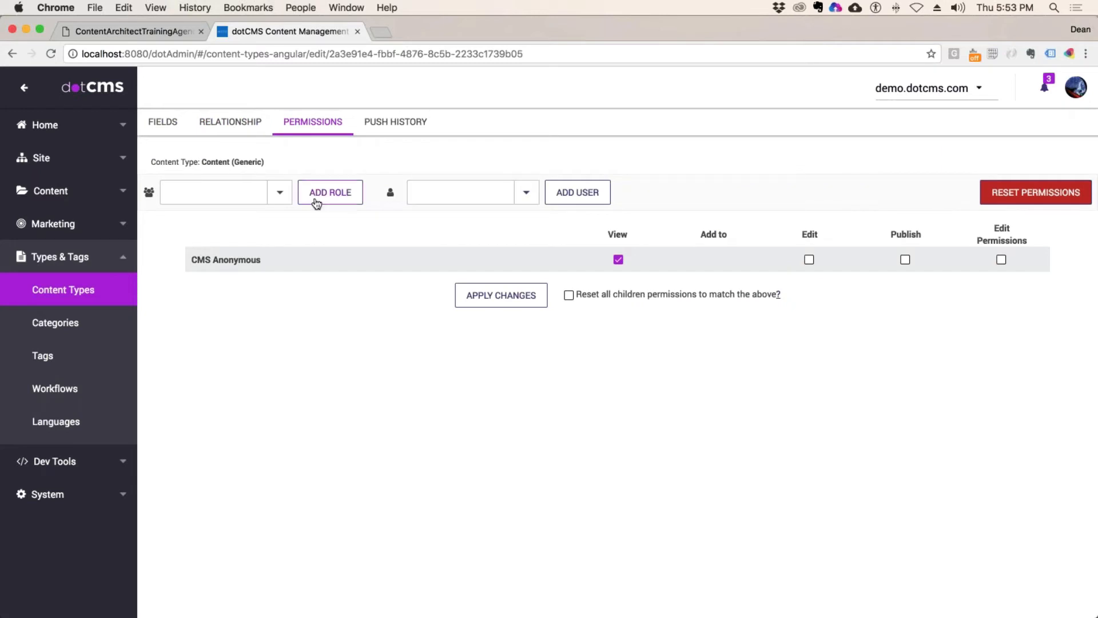
# Step: Add Demo Developer Publisher with Publish rights, apply, and return to Content Types
pyautogui.click(280, 192)
pyautogui.click(242, 218)
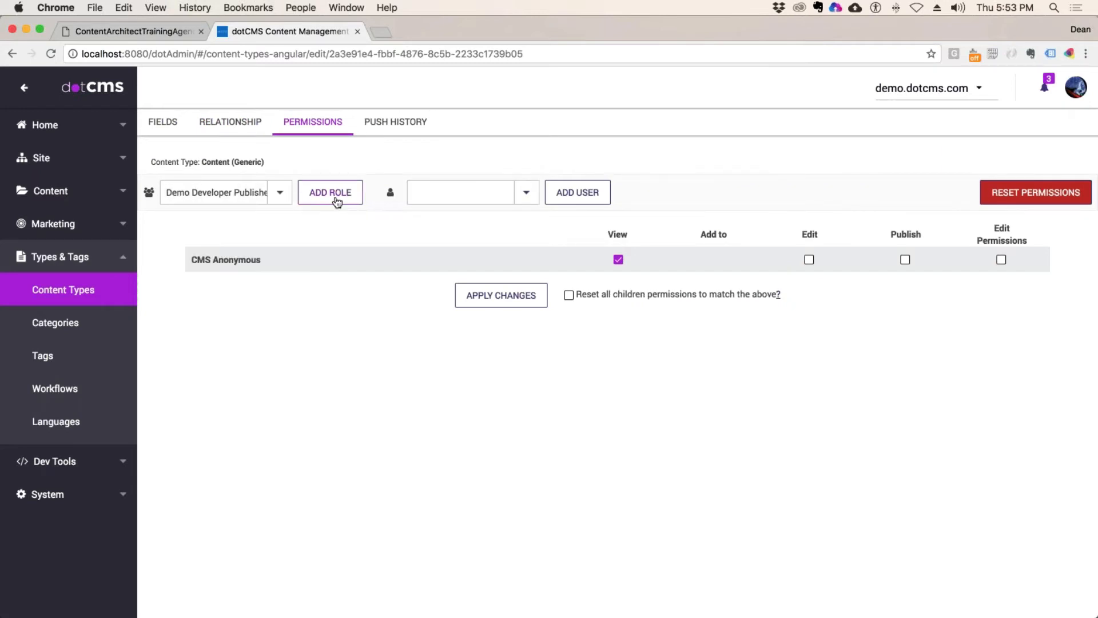
pyautogui.click(330, 192)
pyautogui.click(905, 283)
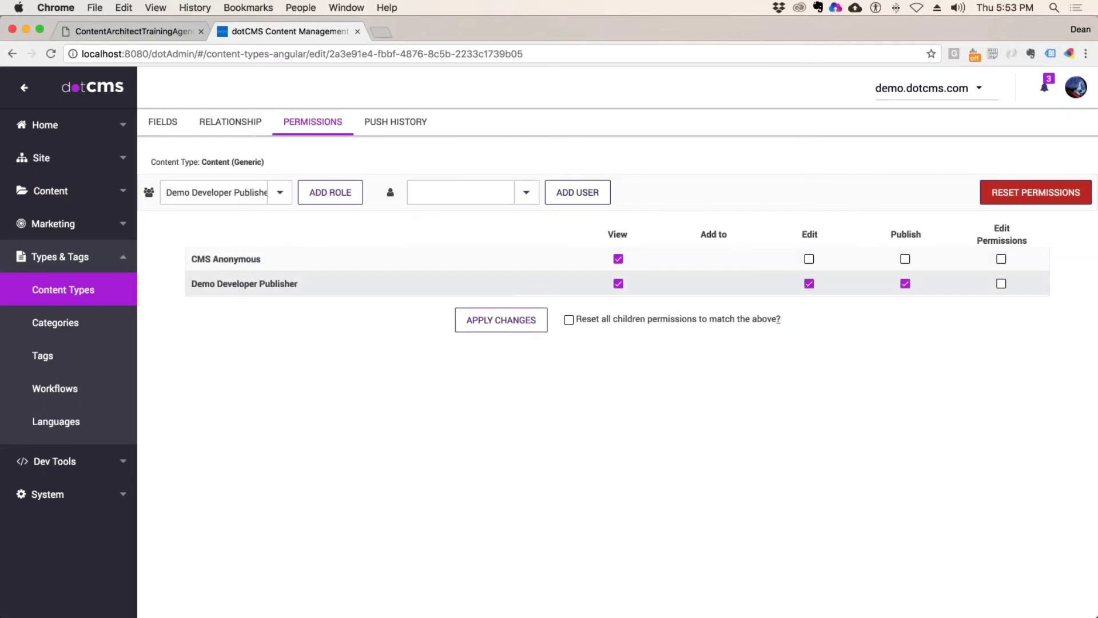
pyautogui.click(484, 324)
pyautogui.click(106, 298)
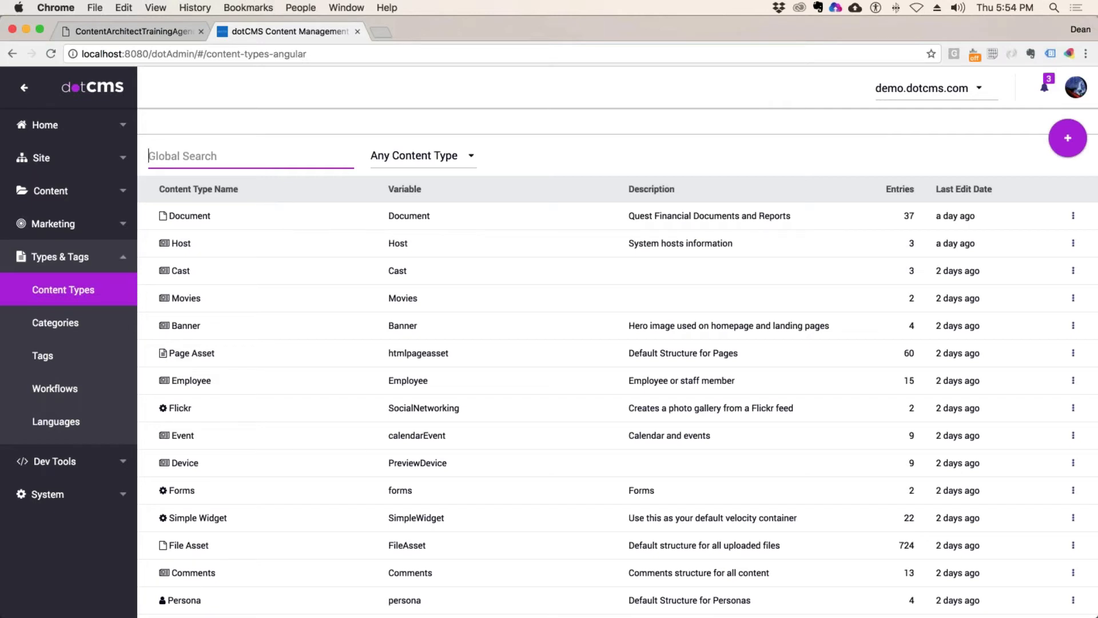
# Step: Filter content types to Widget, open the YouTube type and show its Permissions tab
pyautogui.click(470, 157)
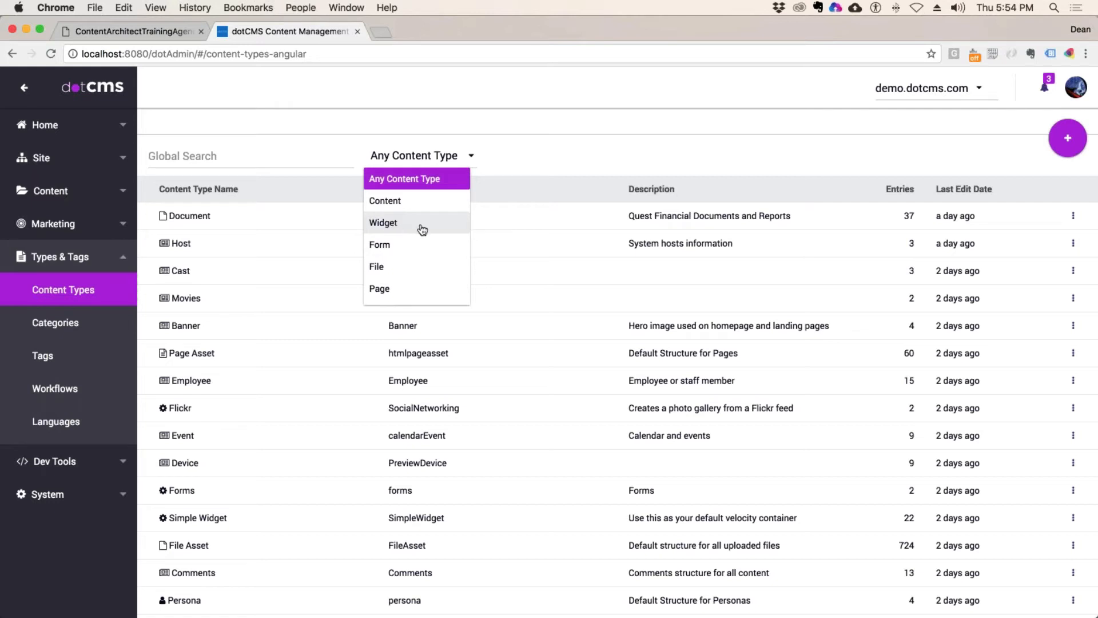
pyautogui.click(401, 225)
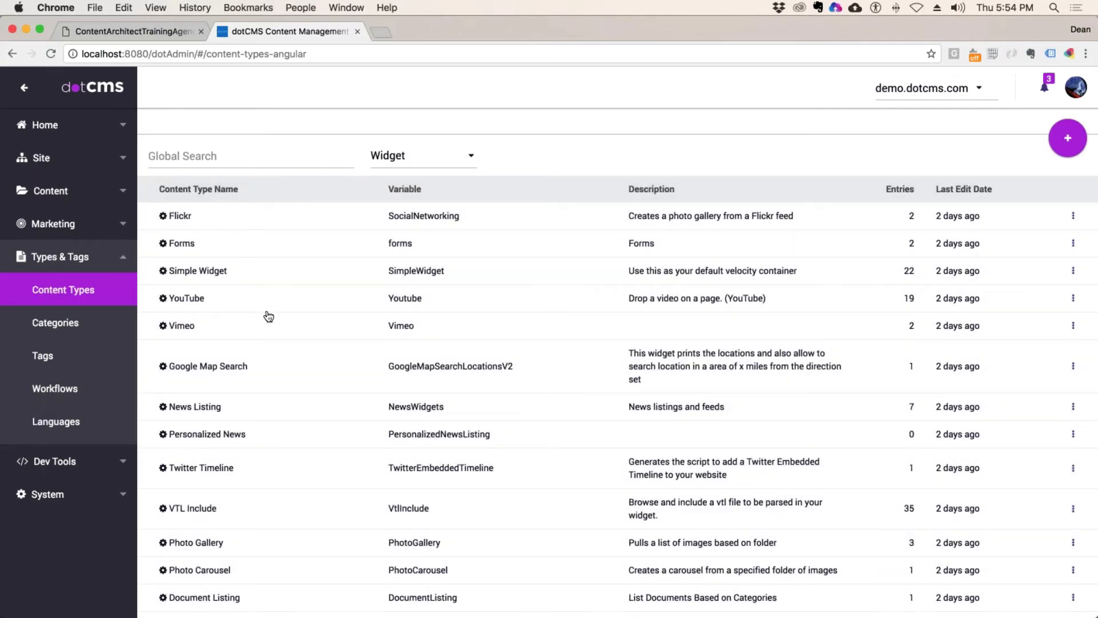
pyautogui.scroll(-2, 269, 317)
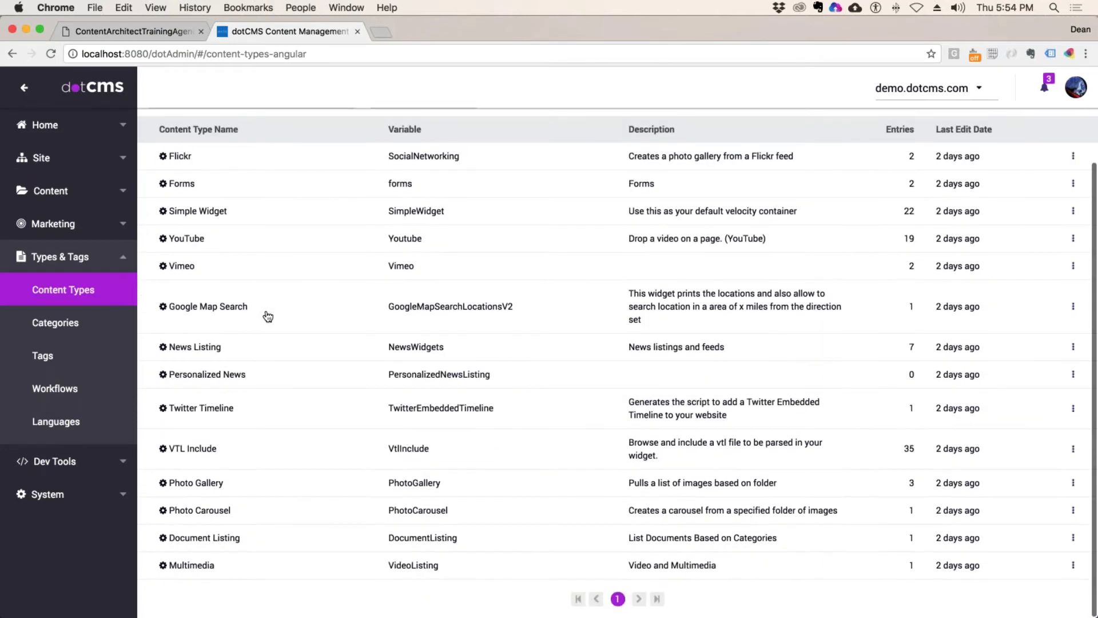
pyautogui.click(210, 484)
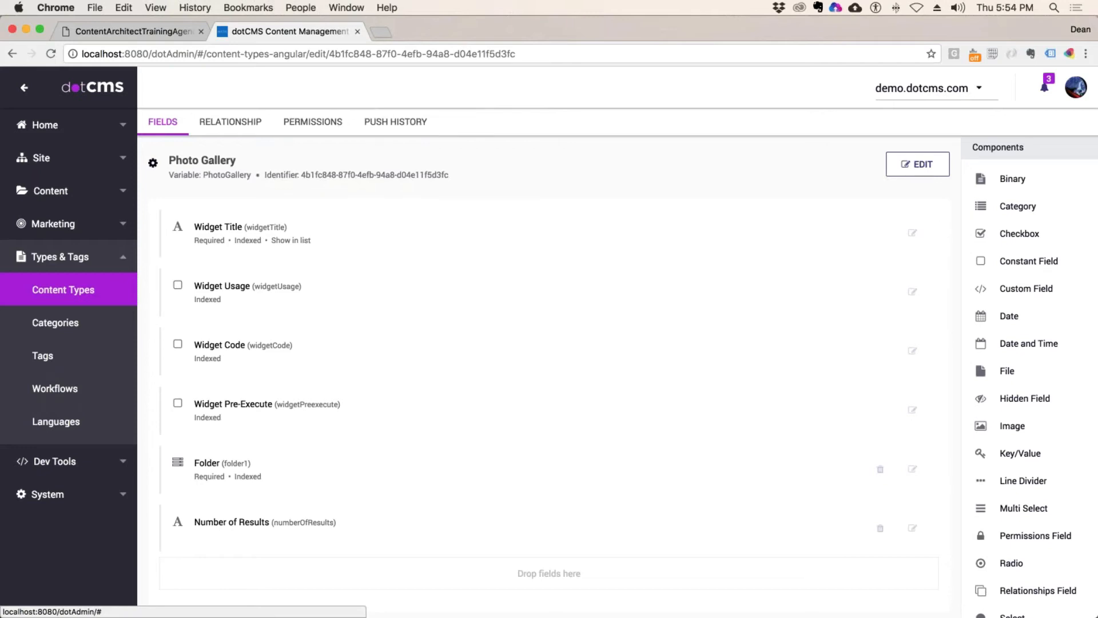
pyautogui.click(78, 292)
pyautogui.click(429, 160)
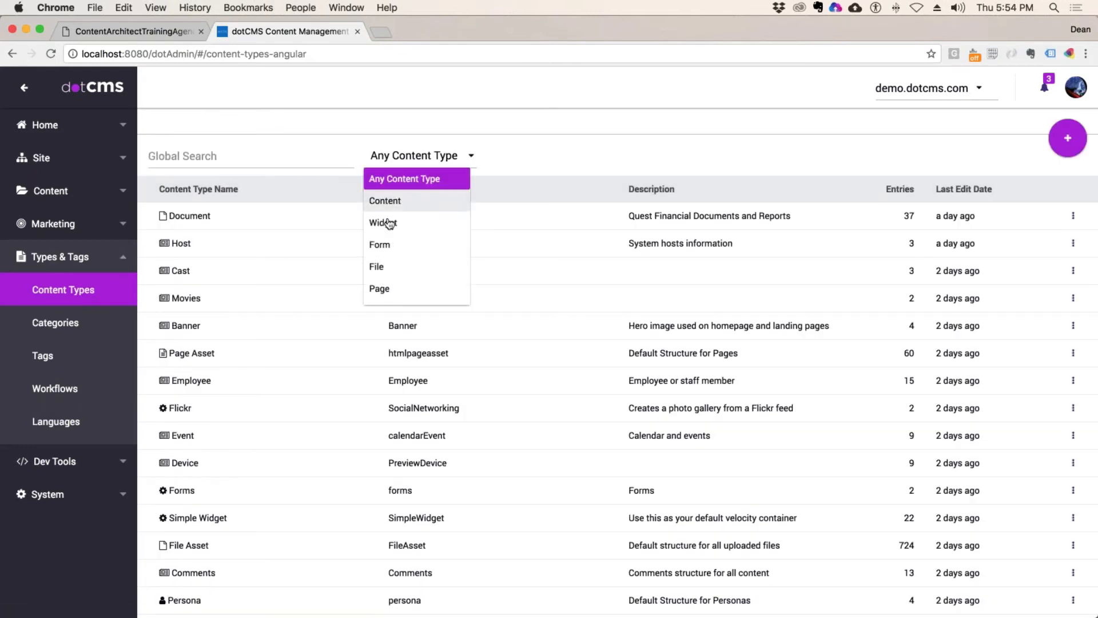
pyautogui.click(389, 223)
pyautogui.click(228, 300)
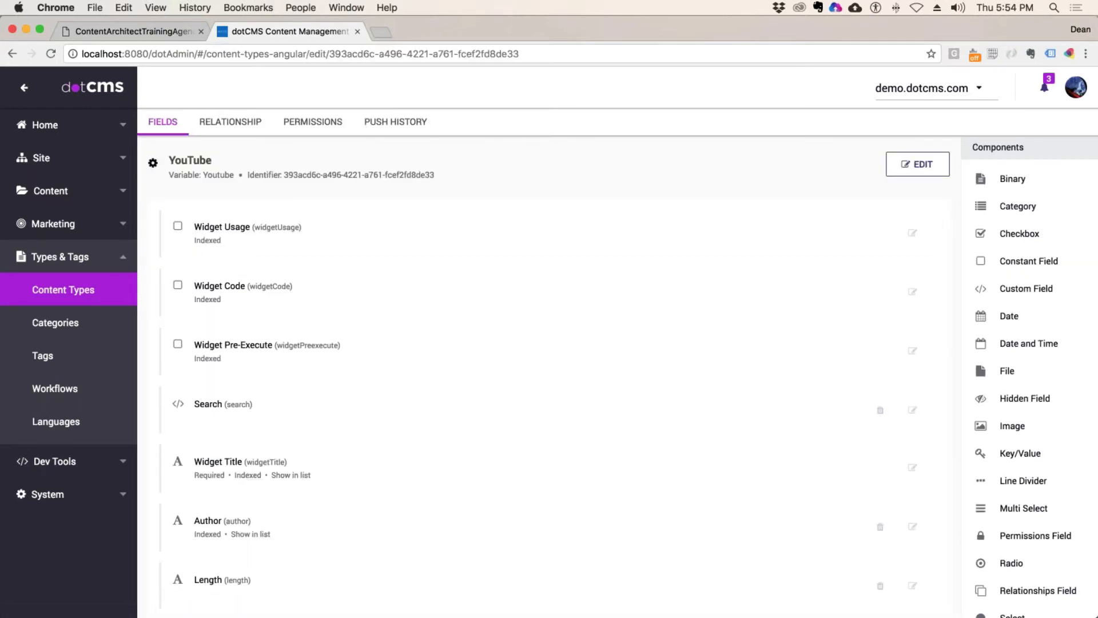
pyautogui.click(313, 121)
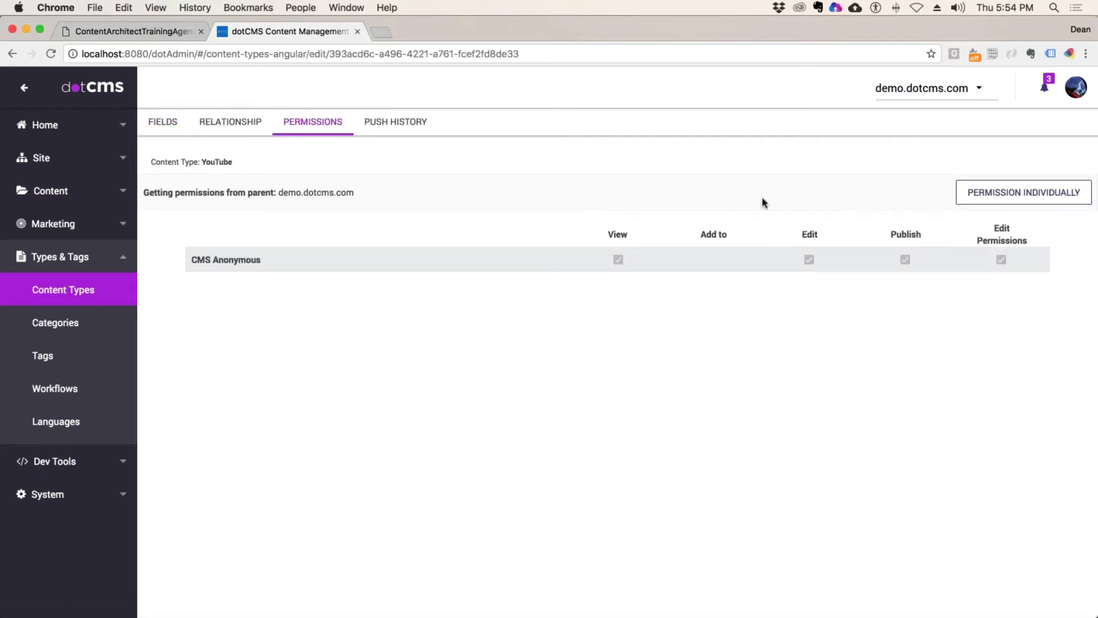
# Step: Set YouTube permissions individually, giving Demo Developer Publisher View, reset to all children and confirmed
pyautogui.click(1056, 194)
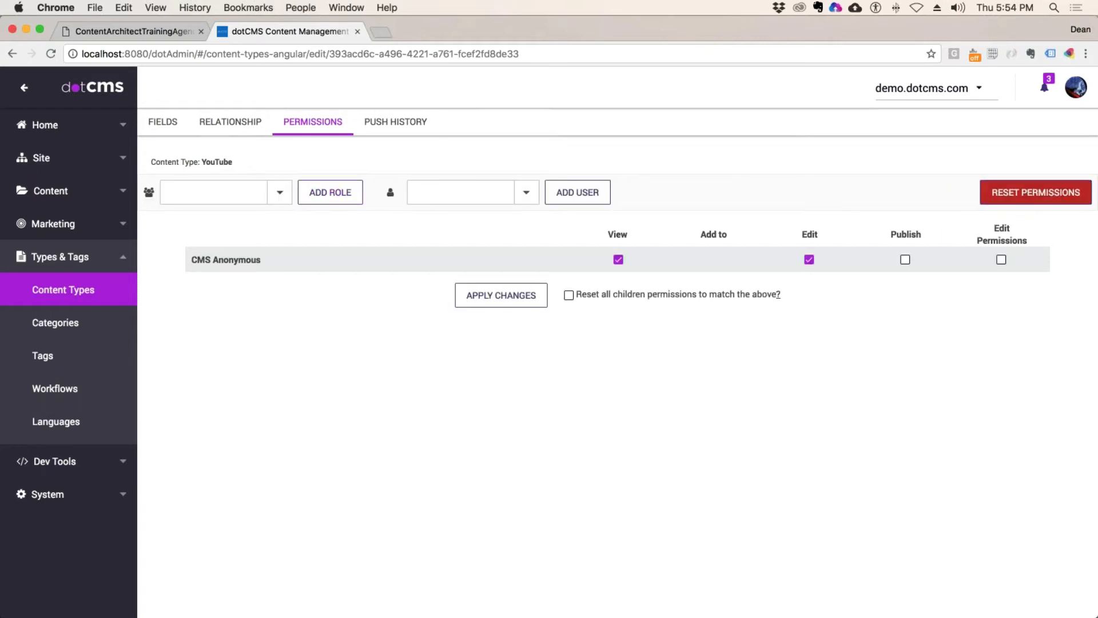
pyautogui.click(279, 192)
pyautogui.click(226, 218)
pyautogui.click(330, 192)
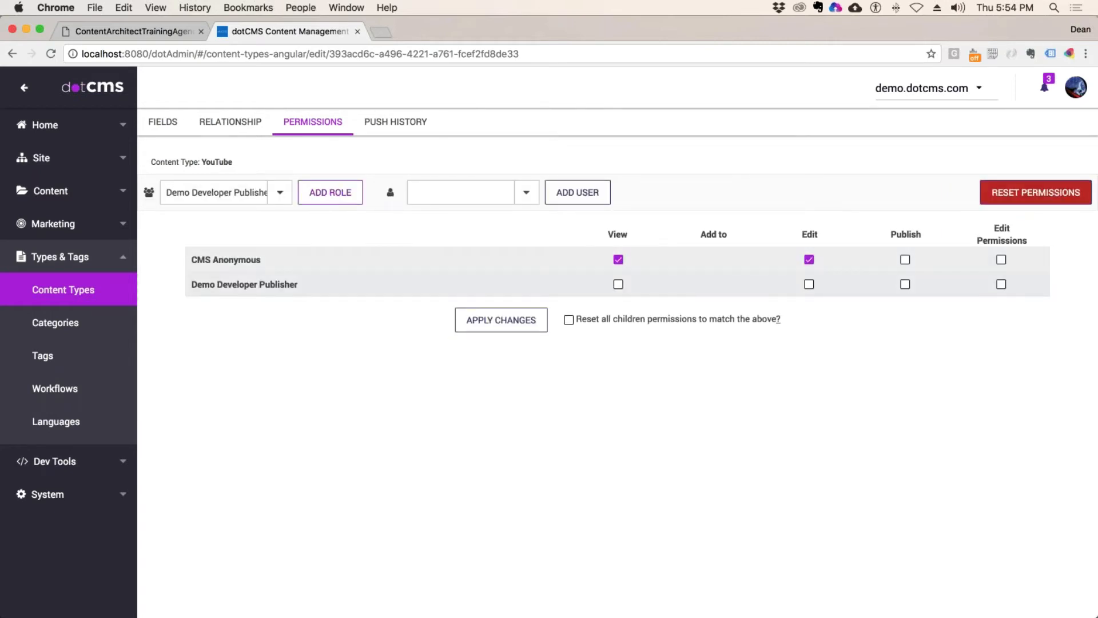
pyautogui.click(618, 285)
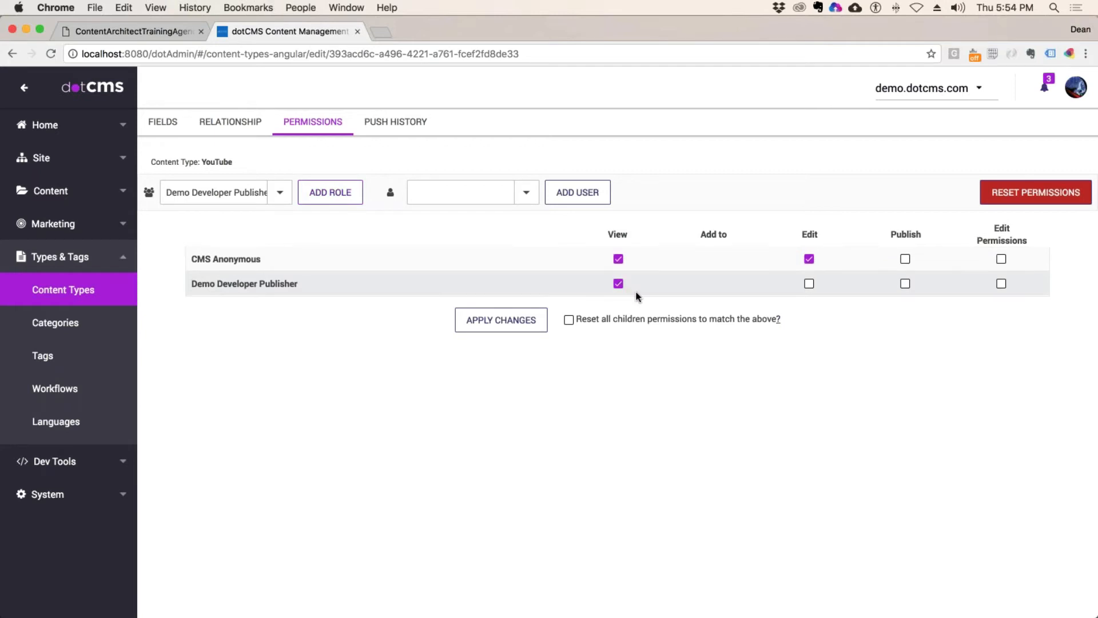
pyautogui.moveTo(606, 318); pyautogui.dragTo(781, 318)
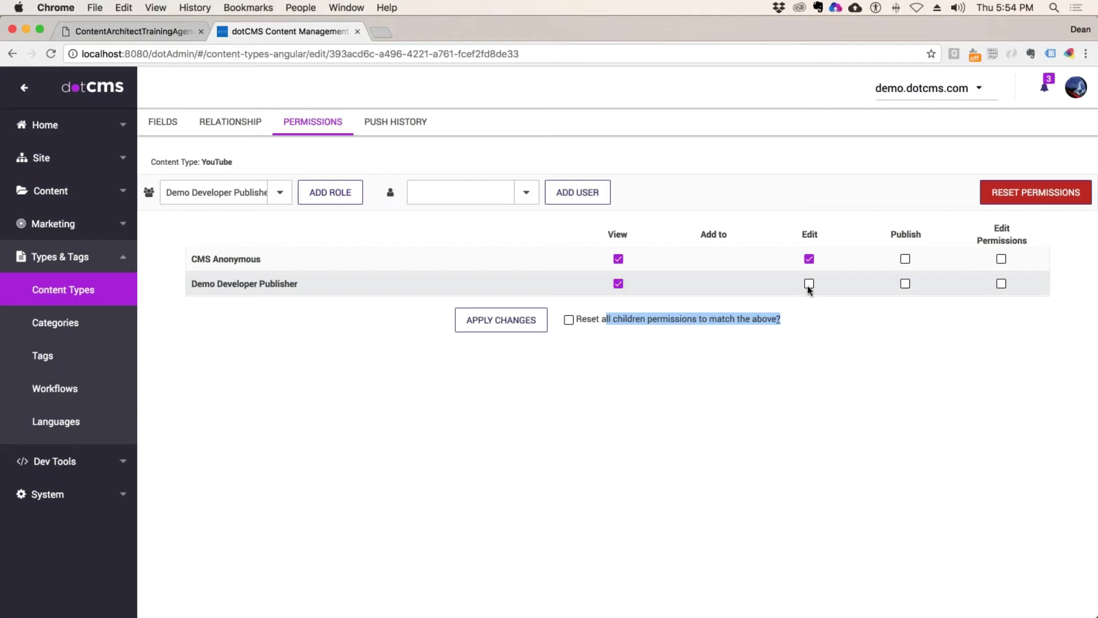
pyautogui.click(569, 319)
pyautogui.click(475, 324)
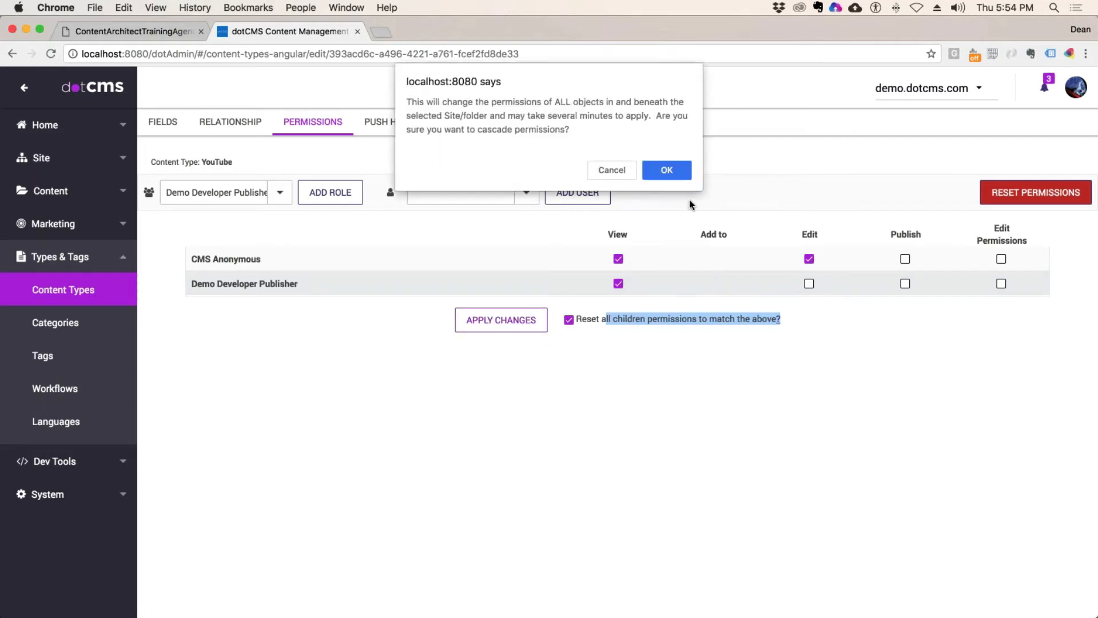
pyautogui.click(674, 166)
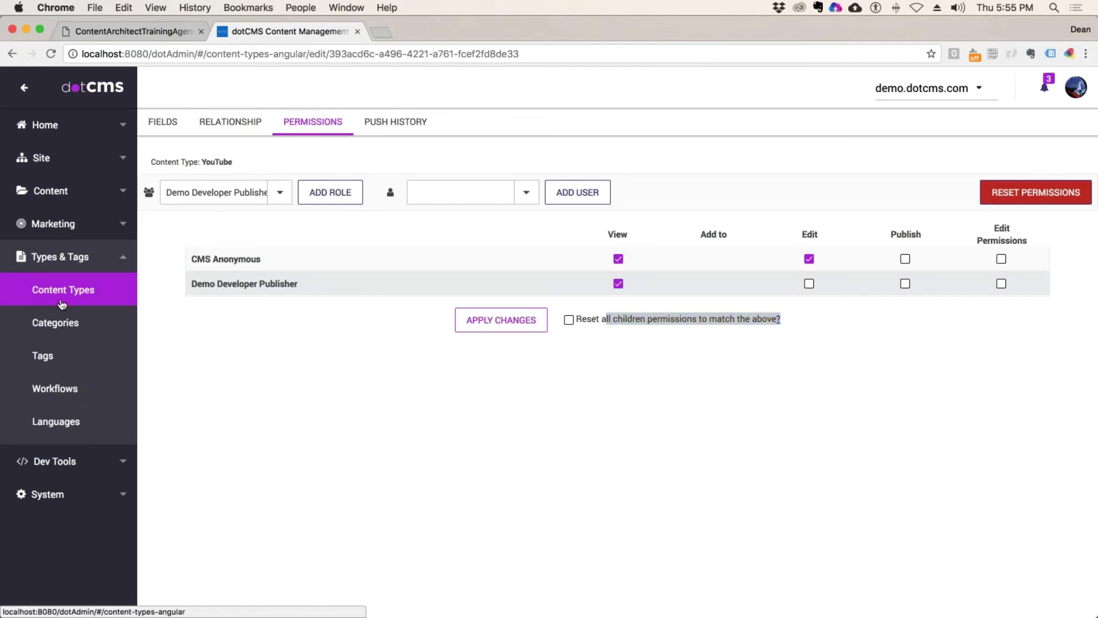
# Step: Filter content types to File and open File Asset's permissions
pyautogui.click(85, 290)
pyautogui.click(467, 160)
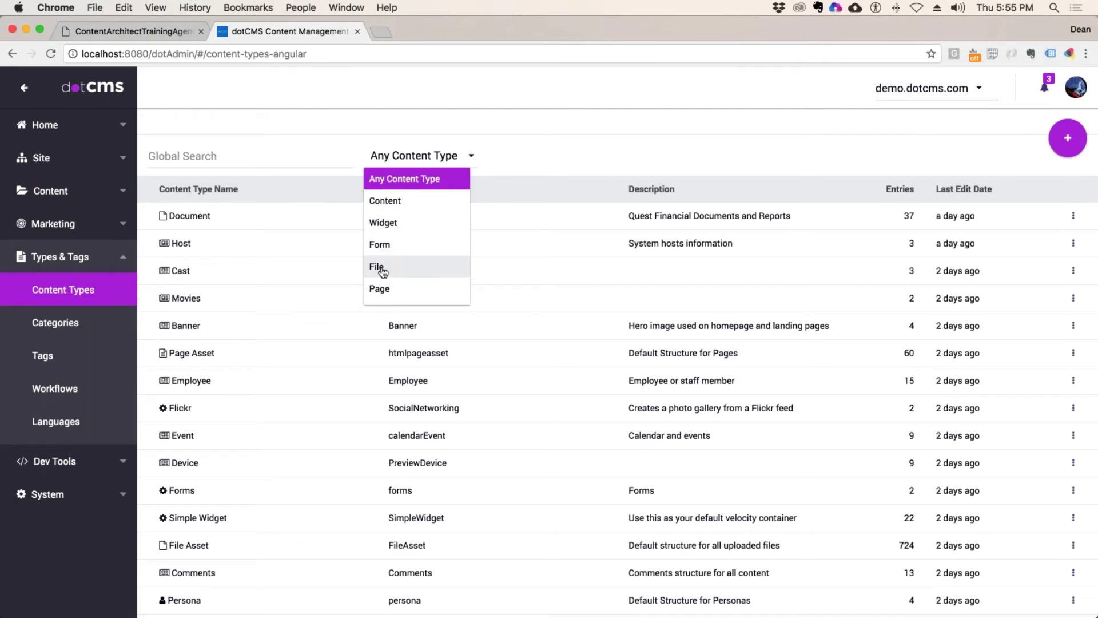
pyautogui.click(398, 273)
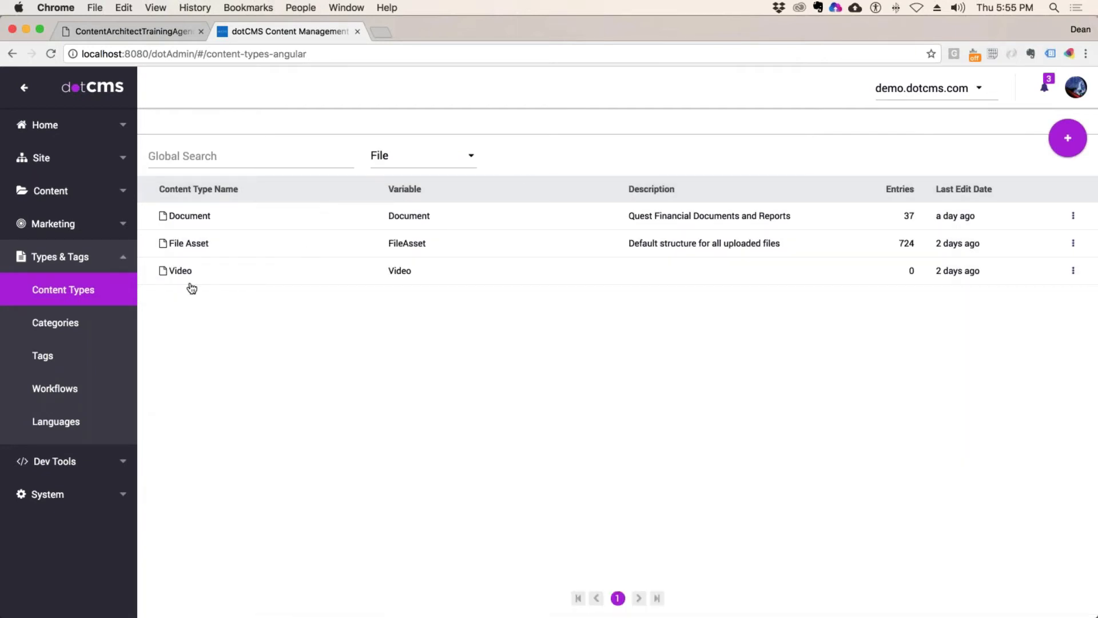
pyautogui.click(197, 249)
pyautogui.click(342, 123)
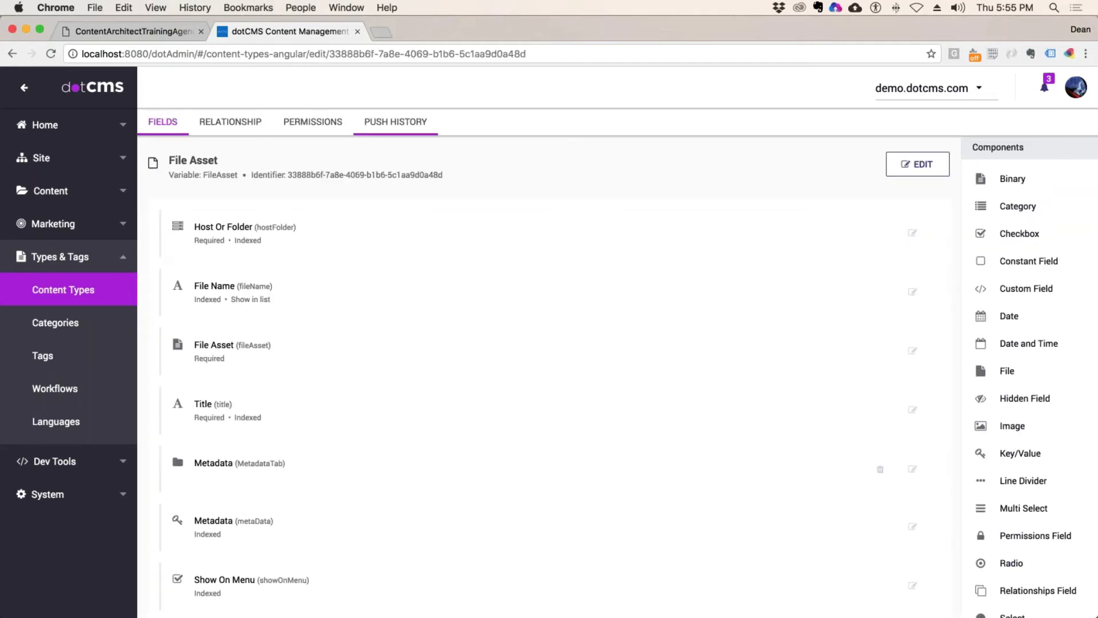
# Step: Give Demo Developer Publisher individual View, Edit and Publish on File Asset, then return to Content Types
pyautogui.click(1010, 194)
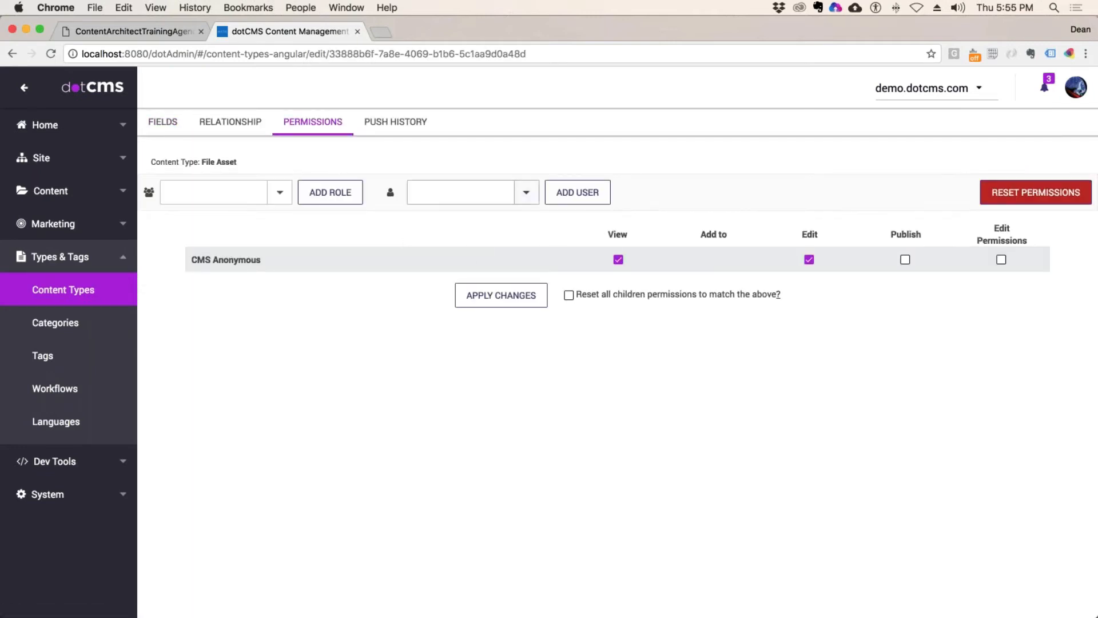
pyautogui.click(281, 193)
pyautogui.click(265, 217)
pyautogui.click(339, 201)
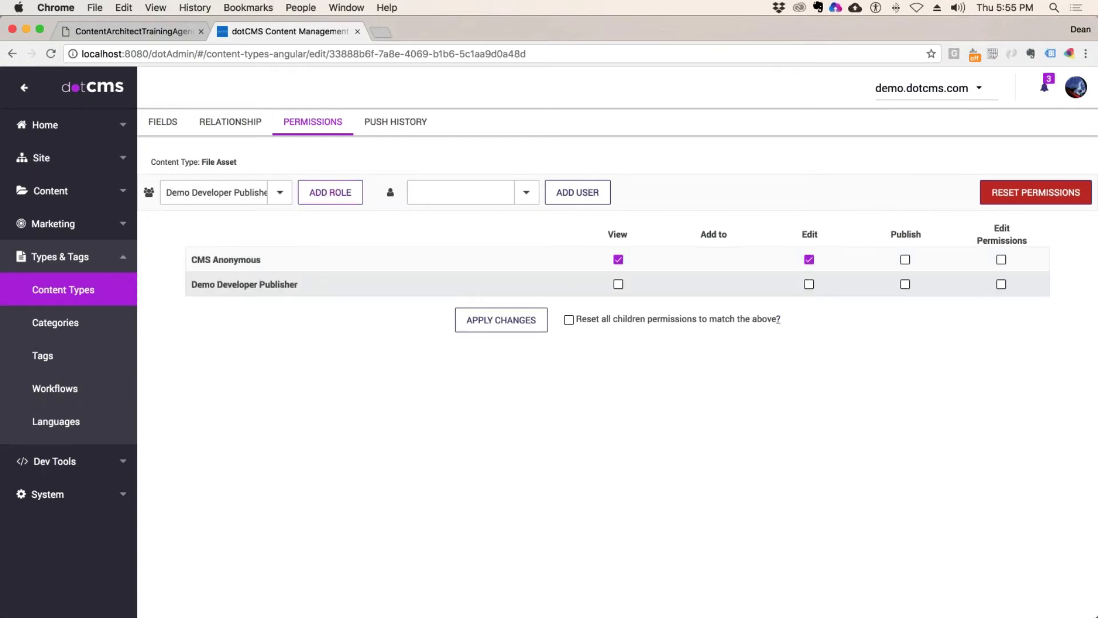
pyautogui.click(905, 284)
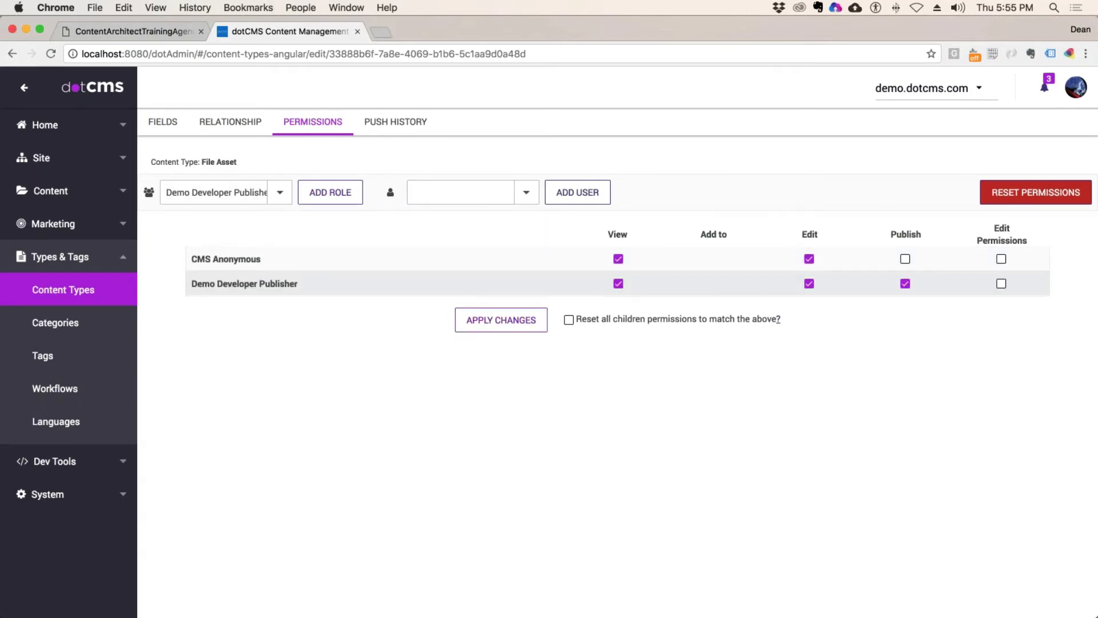
pyautogui.click(514, 326)
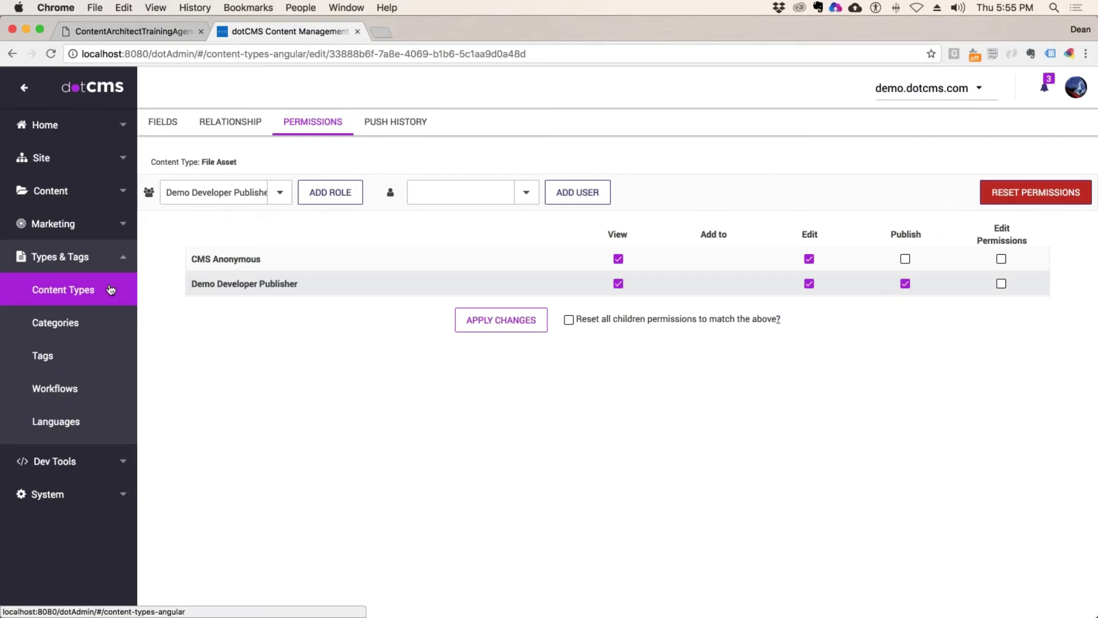
pyautogui.click(80, 293)
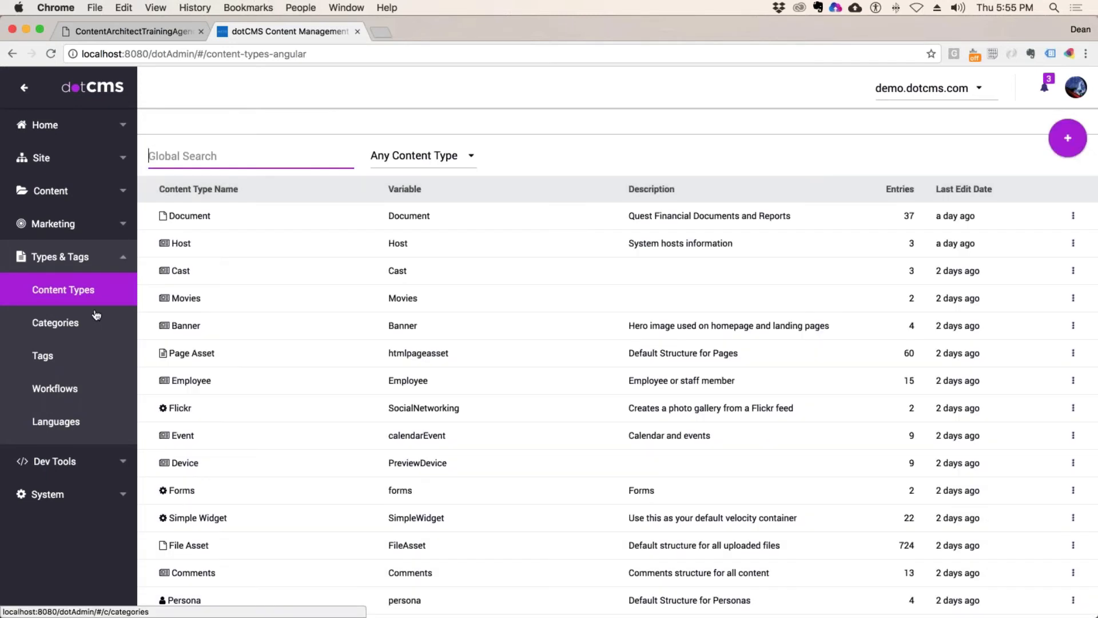
# Step: Filter content types to Page and open Page Asset's permissions
pyautogui.click(424, 155)
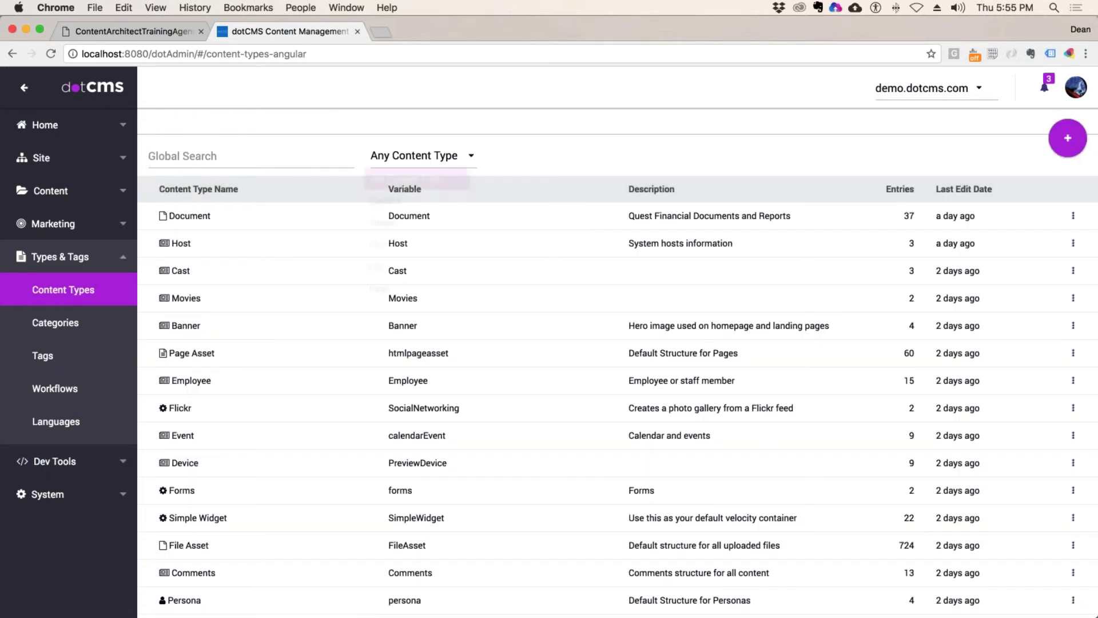
pyautogui.click(389, 290)
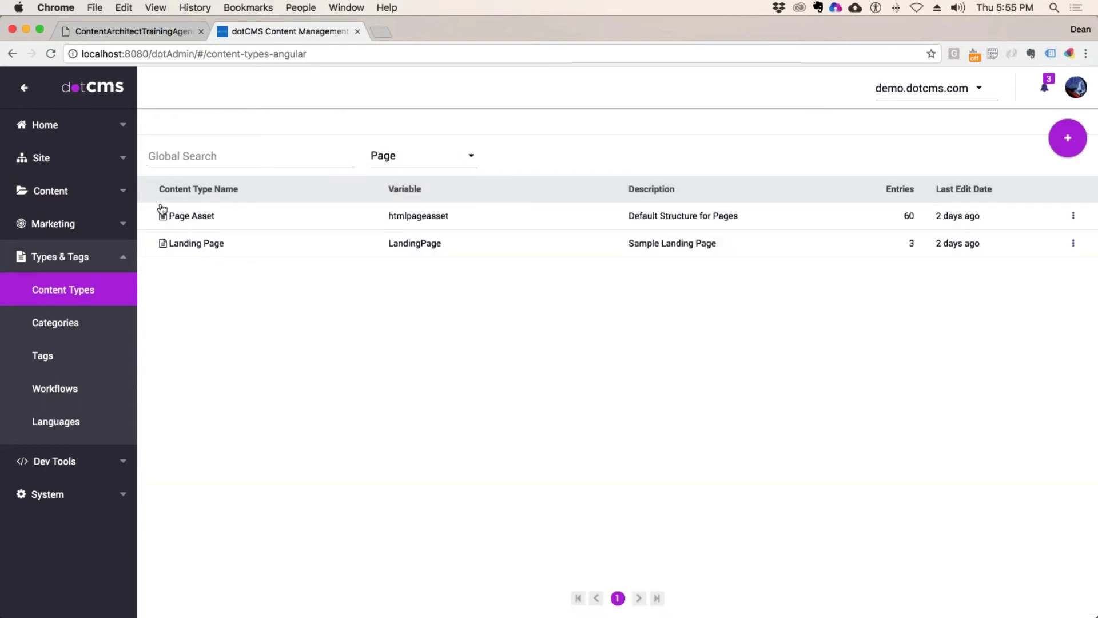
pyautogui.click(206, 217)
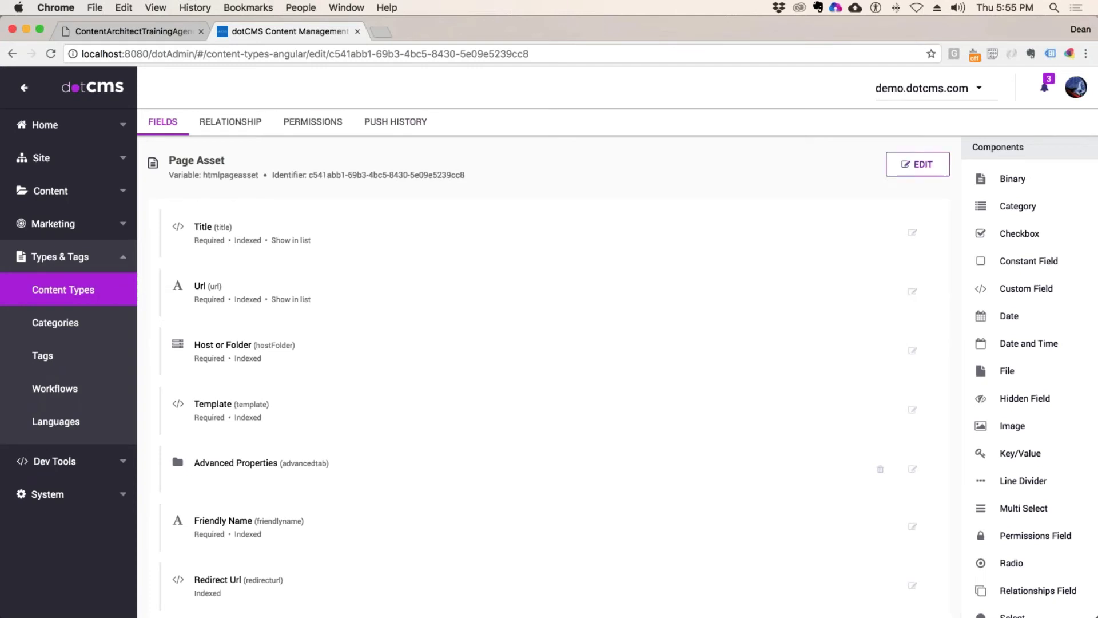
pyautogui.click(313, 122)
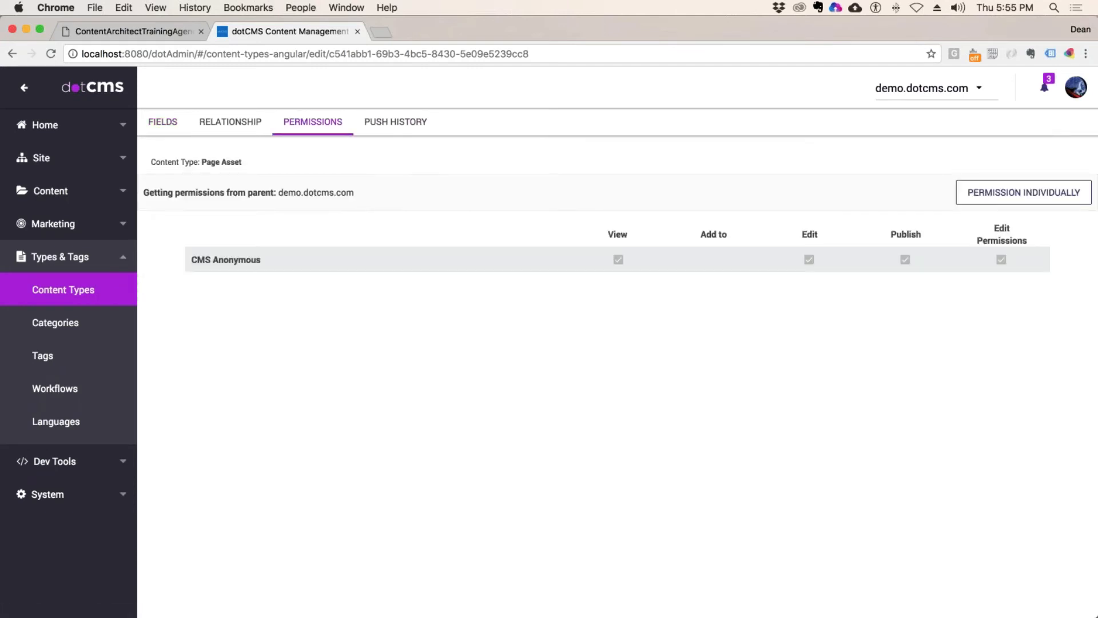
# Step: Set Page Asset permissions individually, adding Demo Developer Publisher with Publish
pyautogui.click(1010, 193)
pyautogui.click(280, 194)
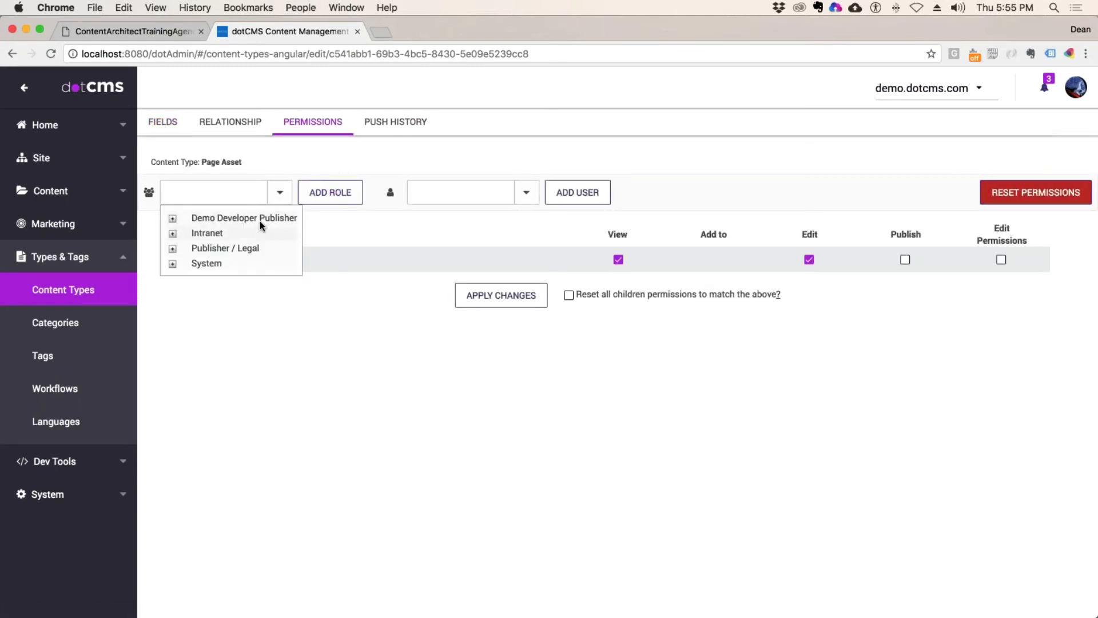
pyautogui.click(260, 219)
pyautogui.click(331, 193)
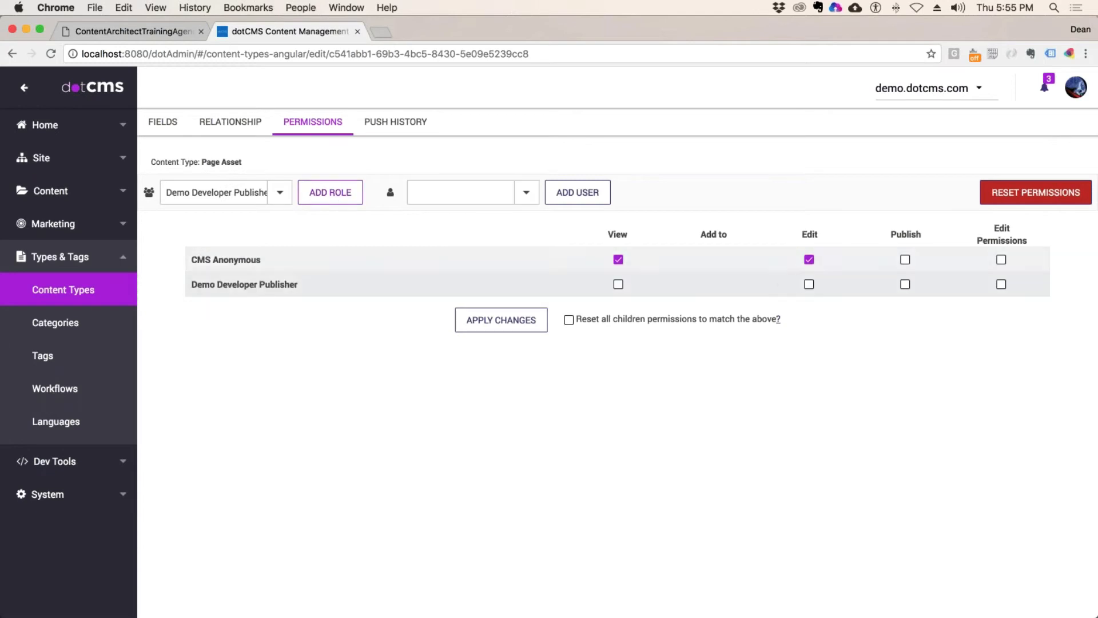
pyautogui.click(906, 284)
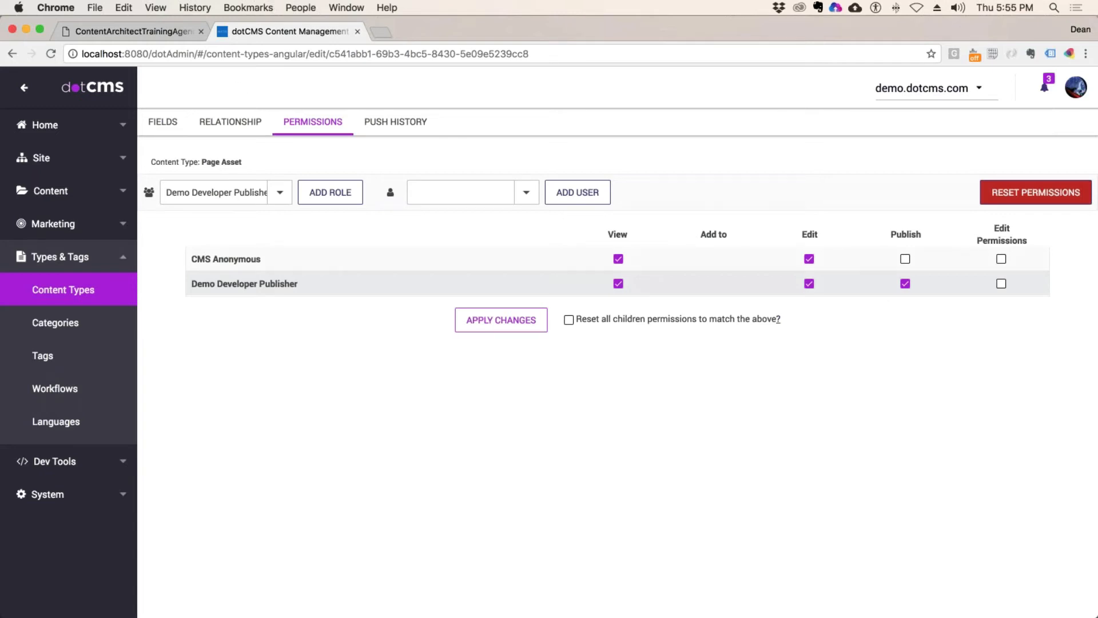
# Step: Check the Categories line in the training agenda PDF, then return to dotCMS
pyautogui.hotkey('ctrl', 'shift', 'Tab')
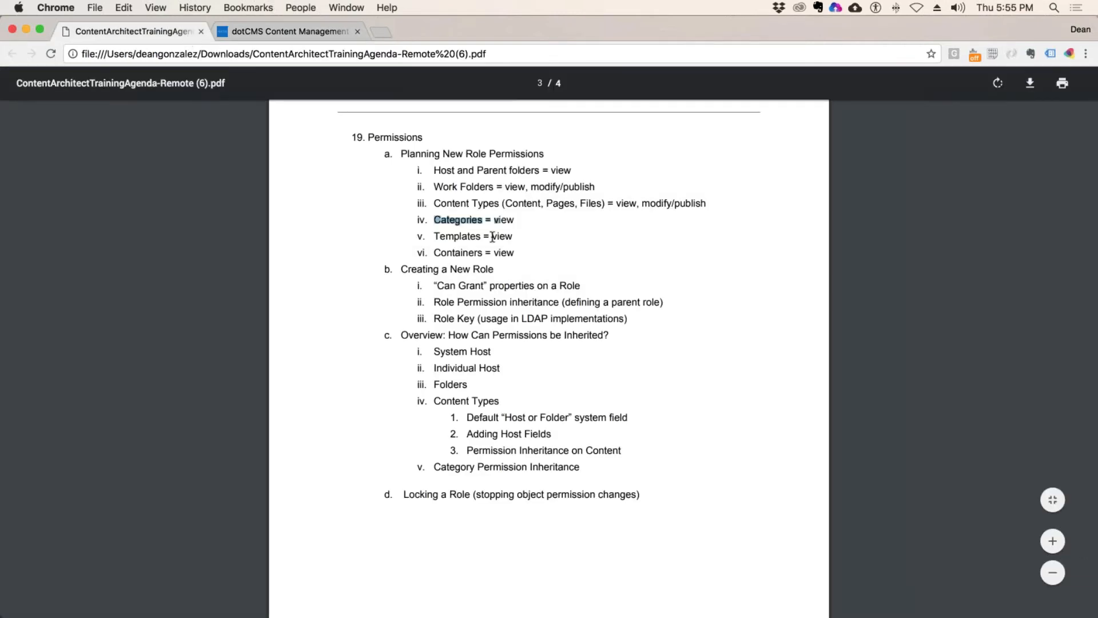
pyautogui.moveTo(442, 220); pyautogui.dragTo(484, 221)
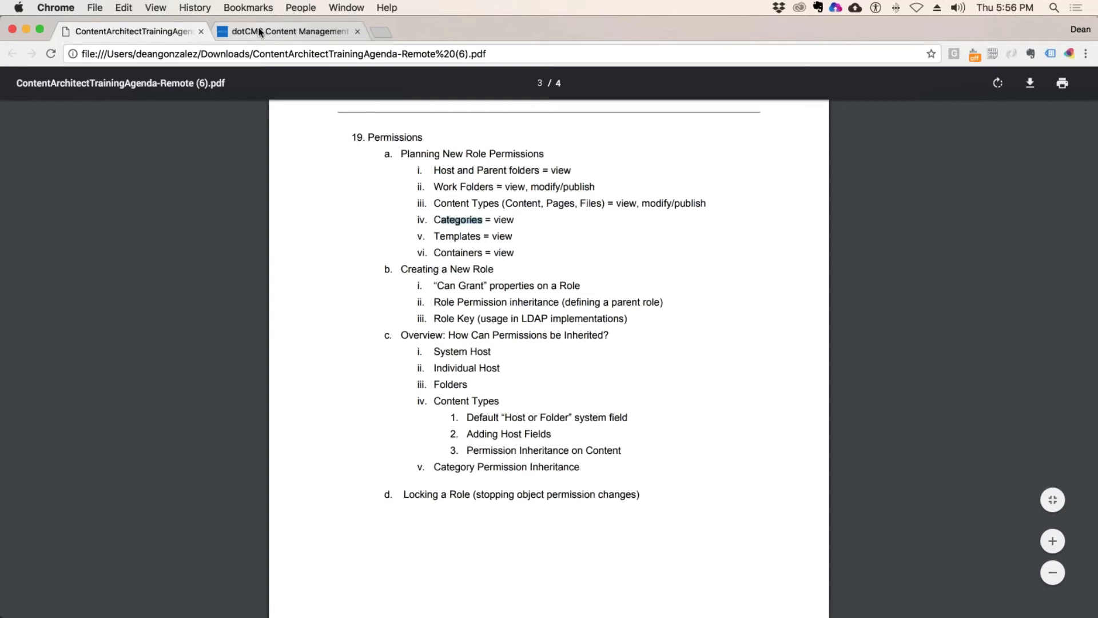
pyautogui.click(261, 32)
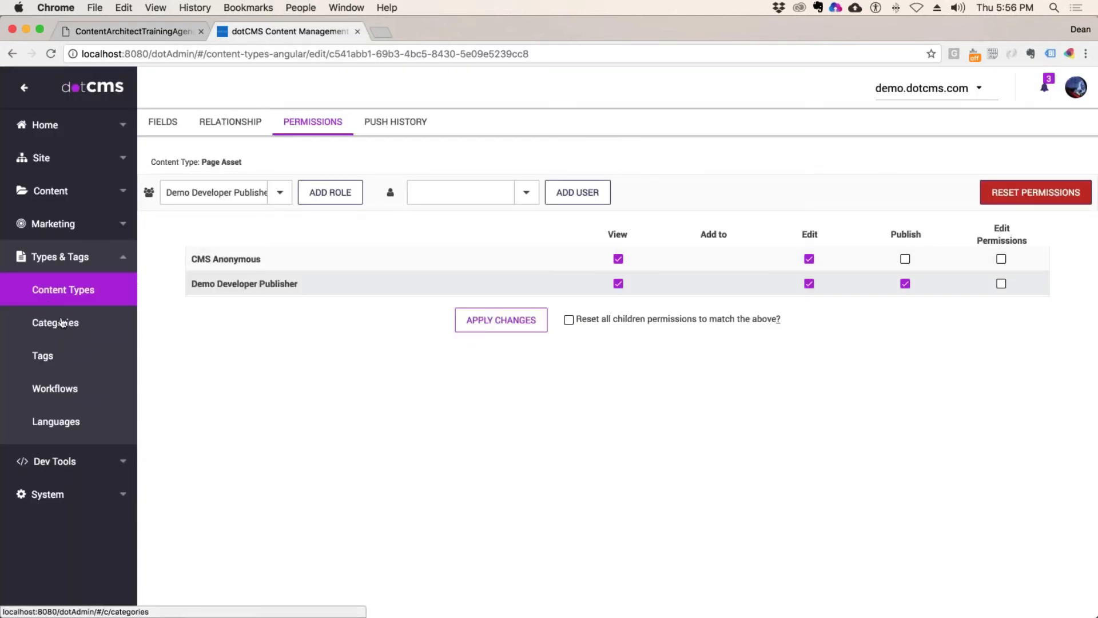
# Step: Open the Topic category's permissions from the Categories list
pyautogui.click(62, 324)
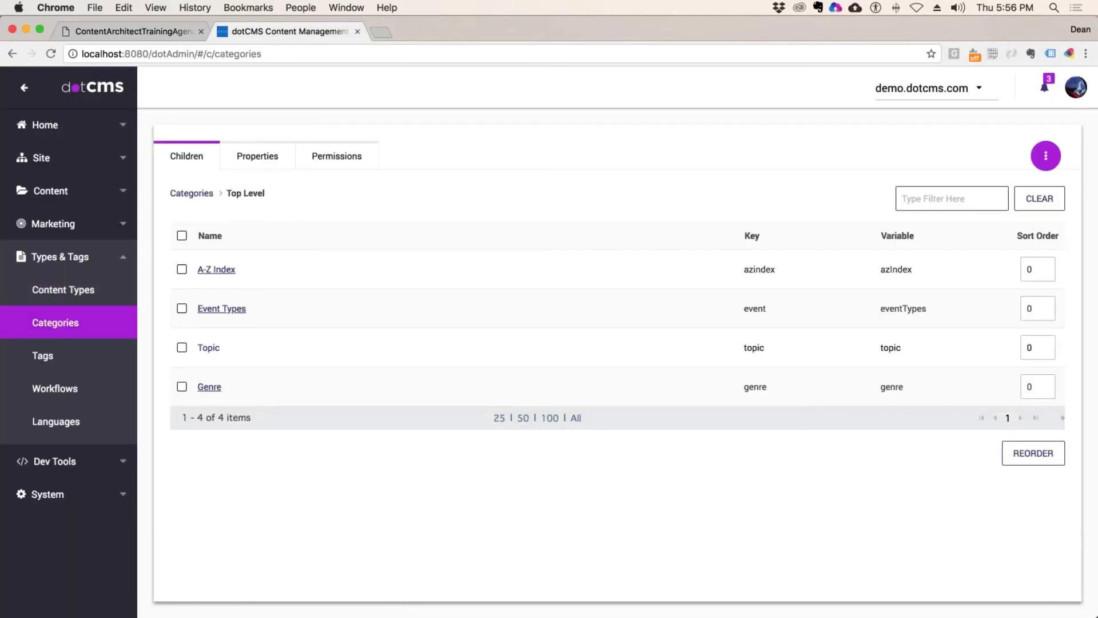
pyautogui.click(212, 350)
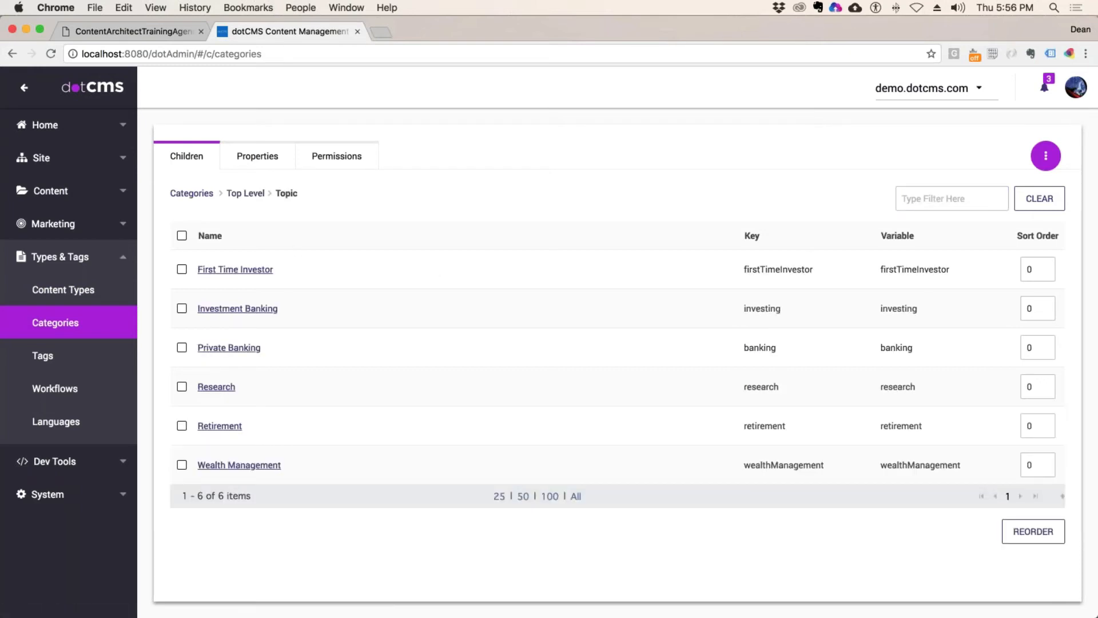
pyautogui.click(337, 156)
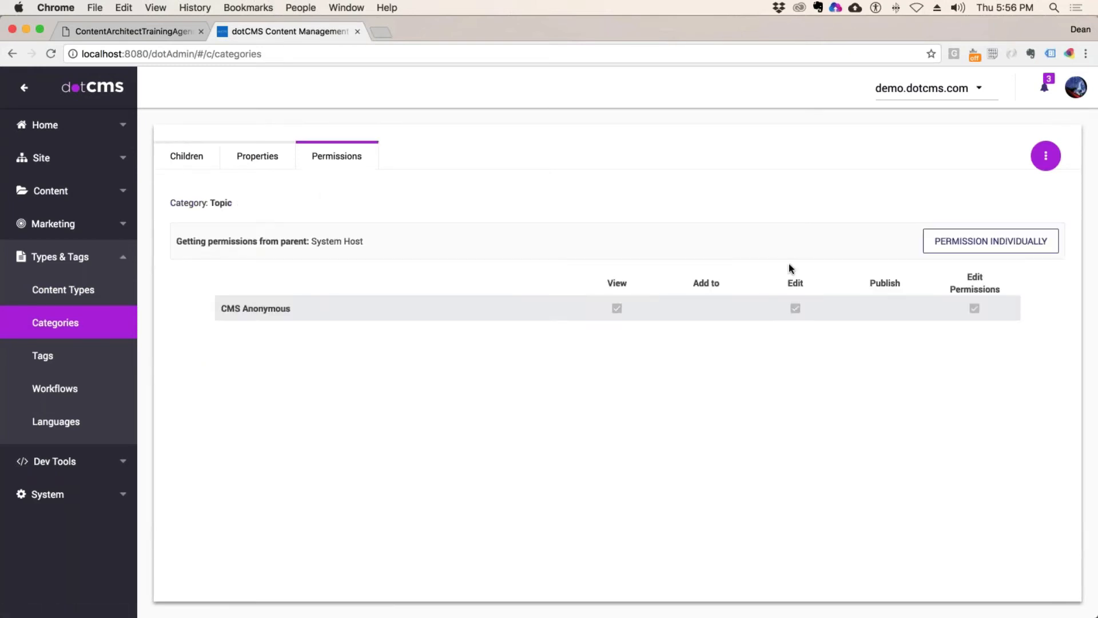
# Step: Switch Topic to individual permissions, add Demo Developer Publisher with View, and apply
pyautogui.click(995, 241)
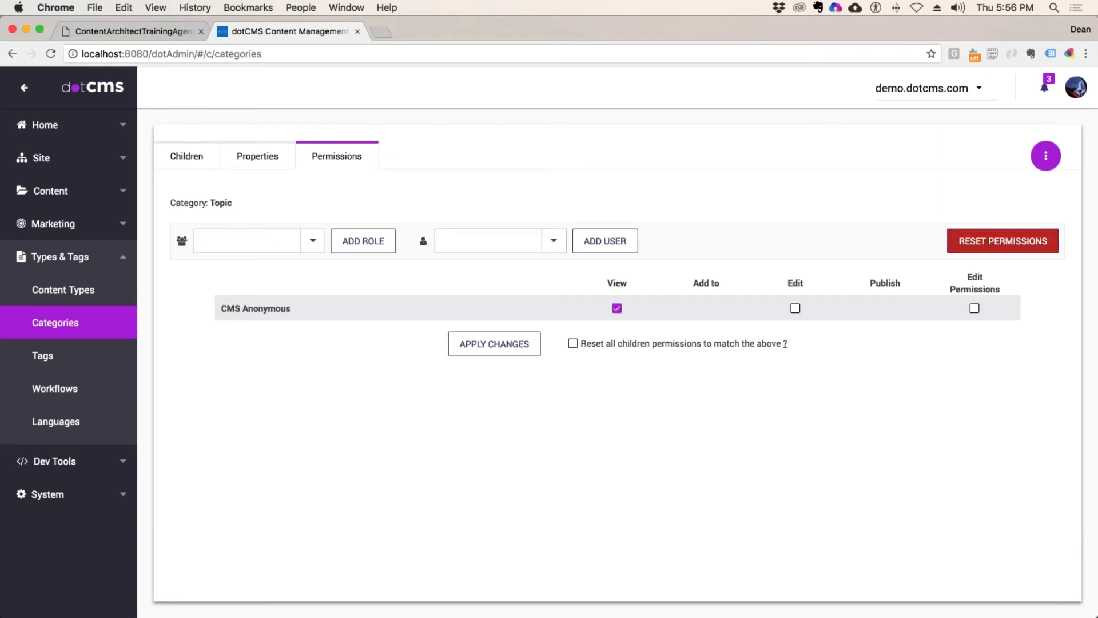
pyautogui.click(313, 241)
pyautogui.click(241, 264)
pyautogui.click(364, 240)
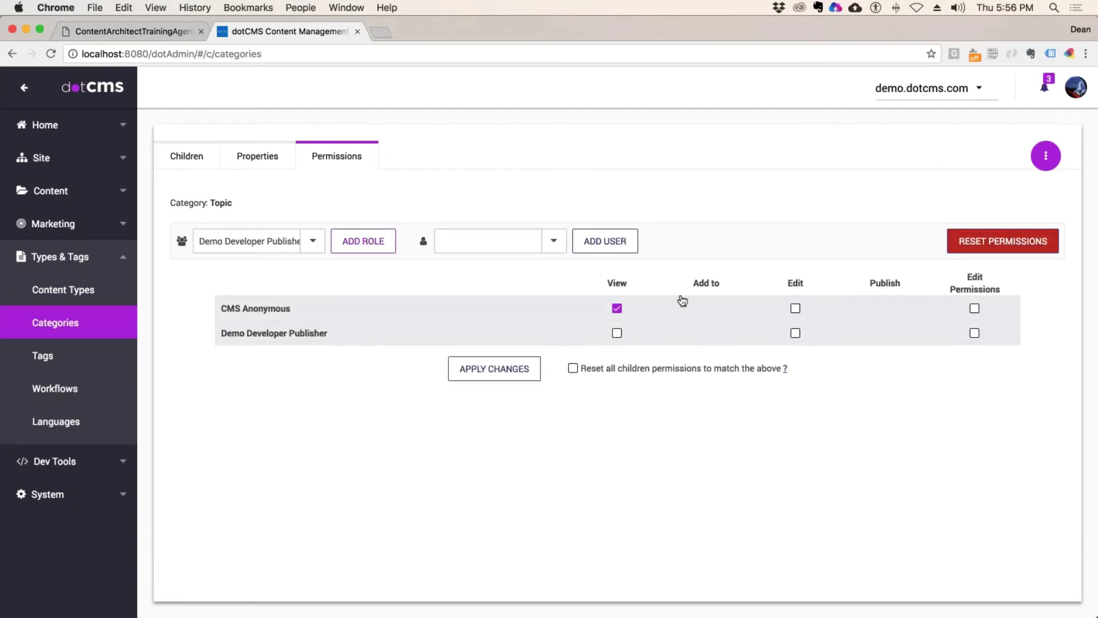
pyautogui.click(641, 332)
pyautogui.click(494, 369)
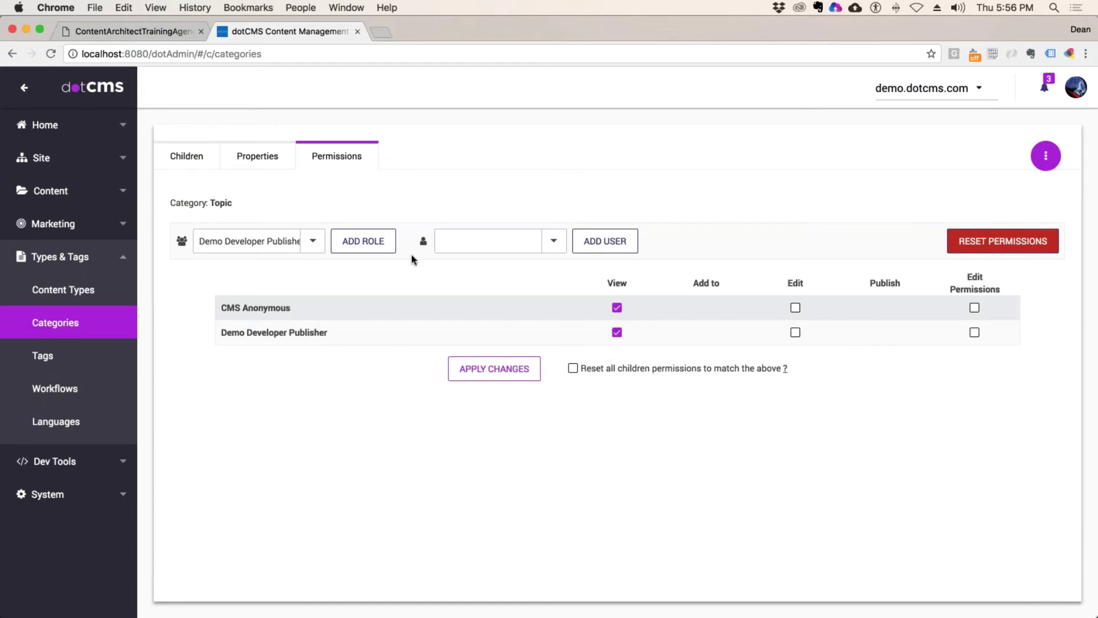
# Step: Set Genre's permissions individually with Demo Developer Publisher on View and apply the changes
pyautogui.click(56, 323)
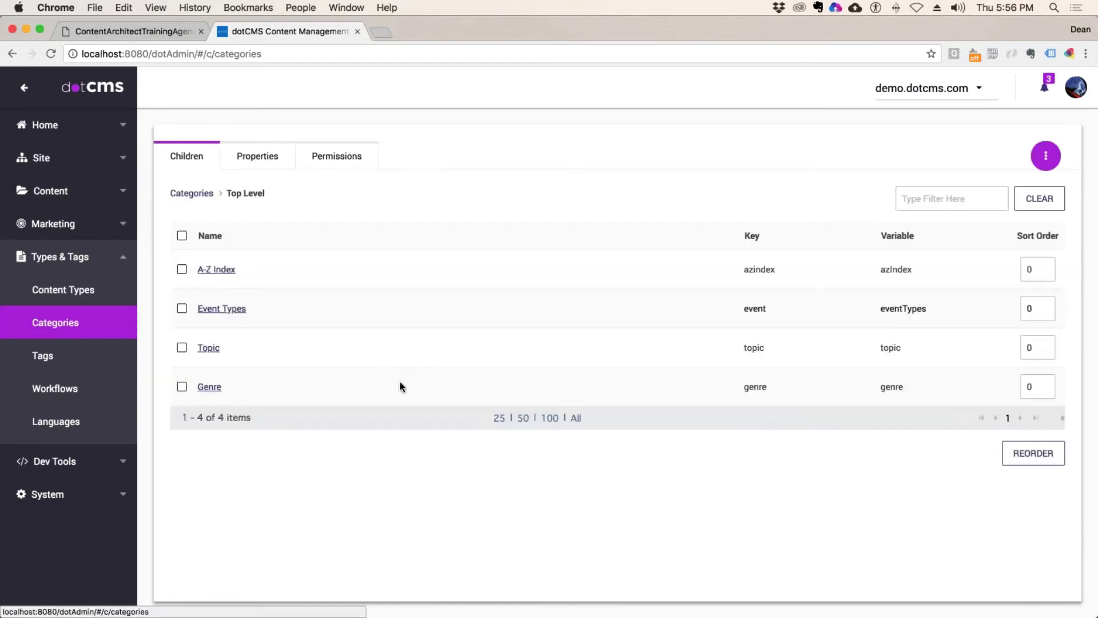
pyautogui.click(210, 386)
pyautogui.click(366, 162)
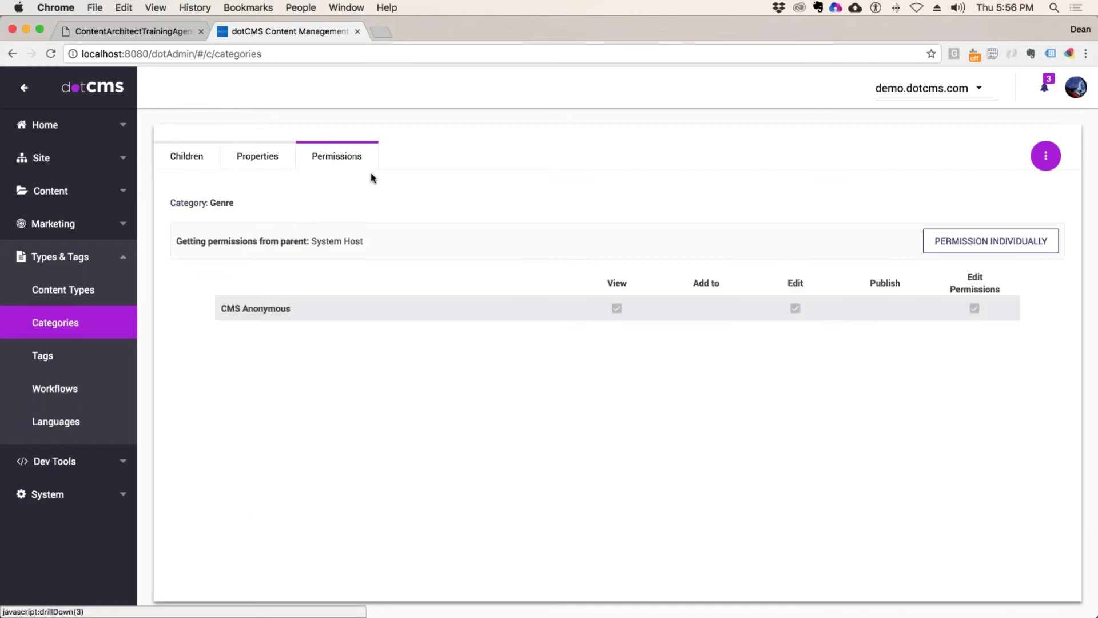
pyautogui.click(978, 243)
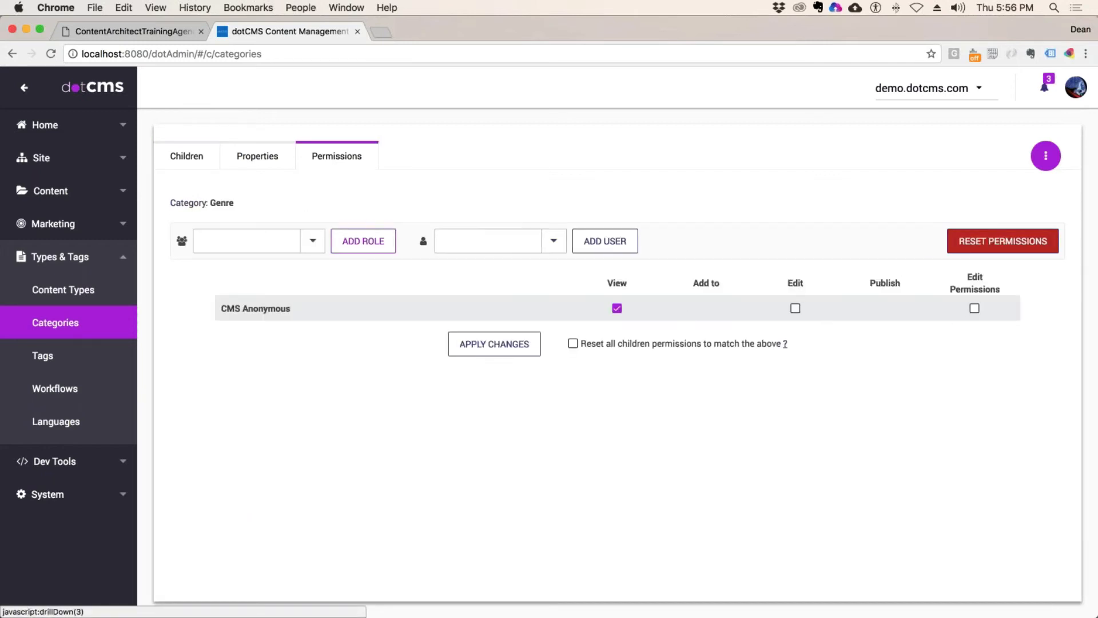
pyautogui.click(313, 241)
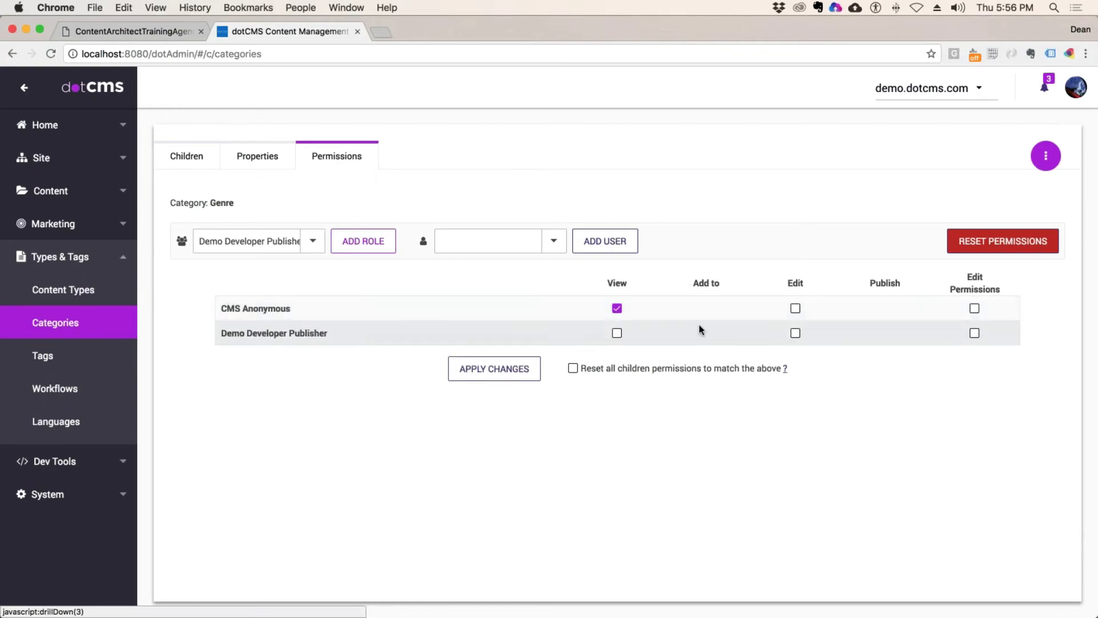
pyautogui.click(612, 334)
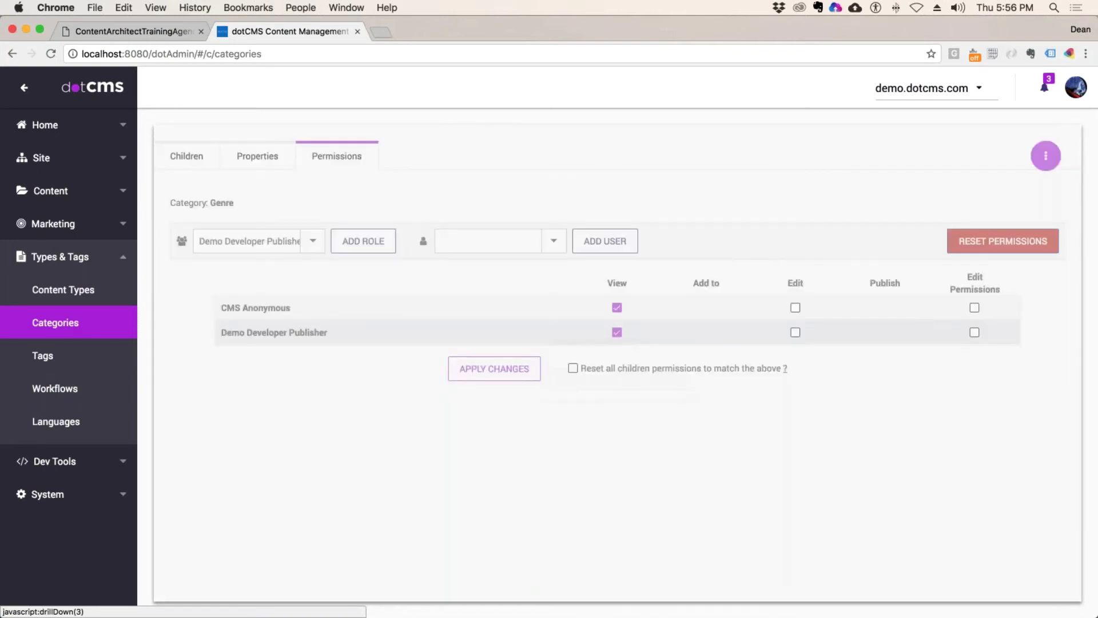
pyautogui.click(520, 365)
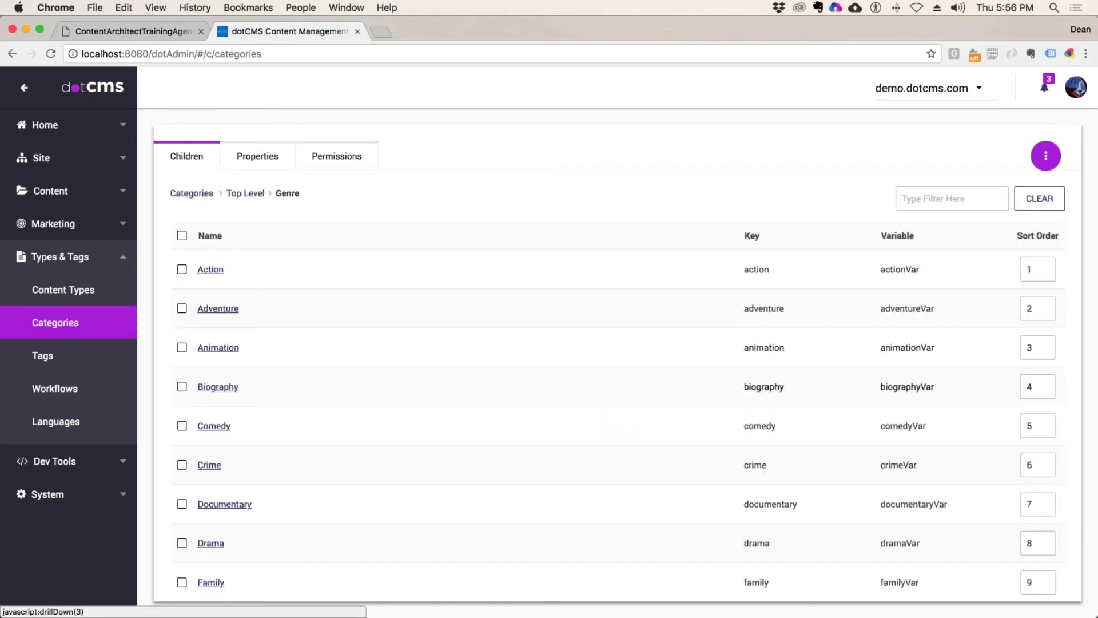
# Step: Open Biography's permissions, showing they are inherited from Genre
pyautogui.click(423, 387)
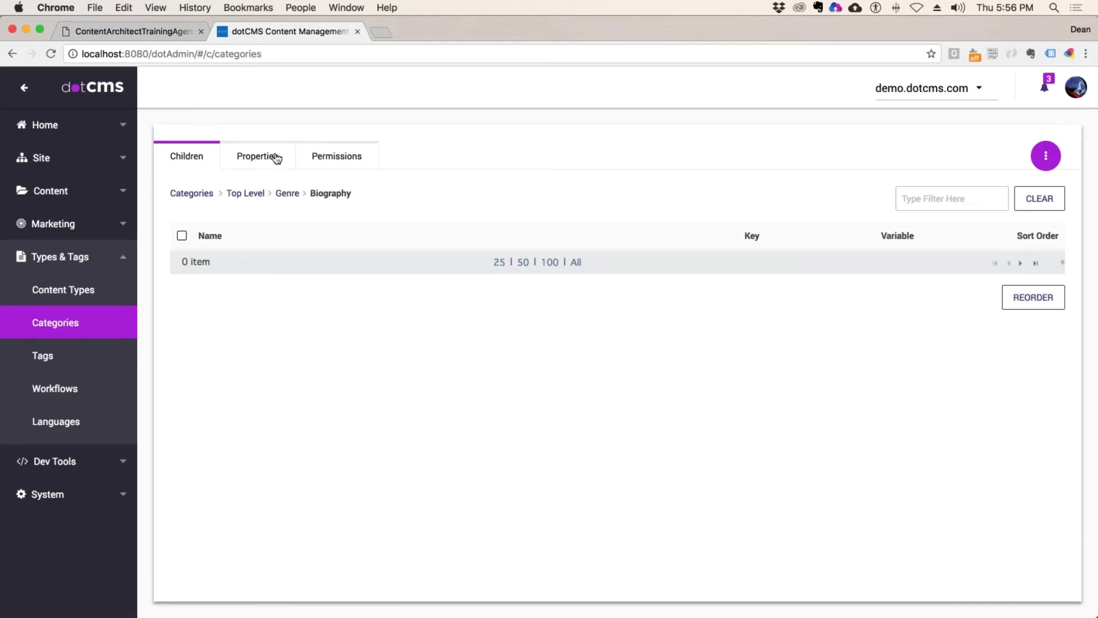
pyautogui.click(349, 157)
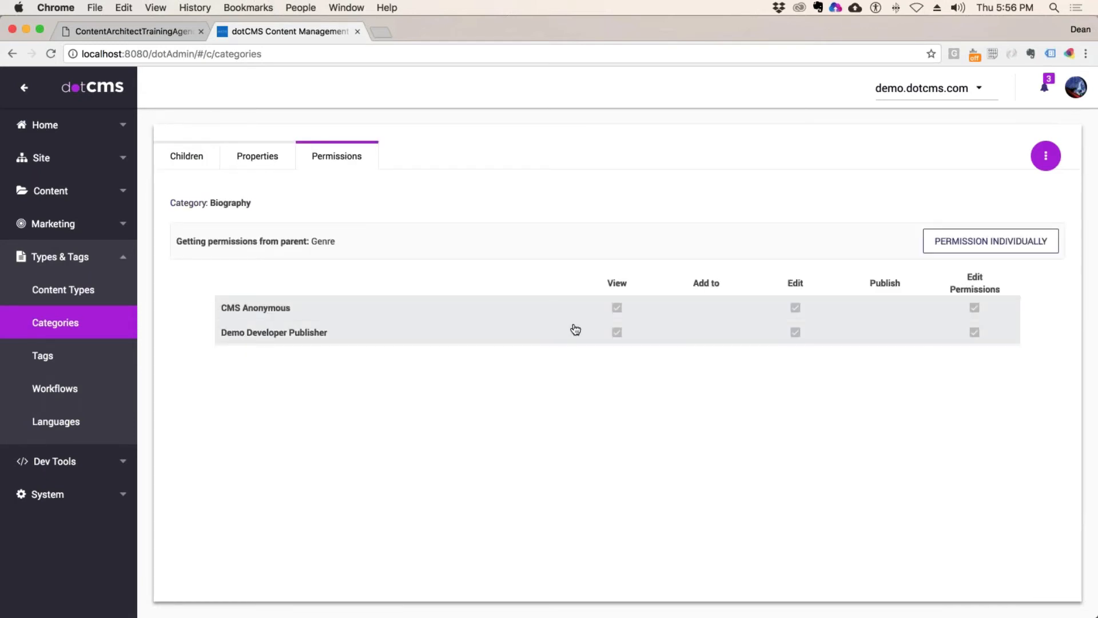
pyautogui.moveTo(335, 241); pyautogui.dragTo(311, 242)
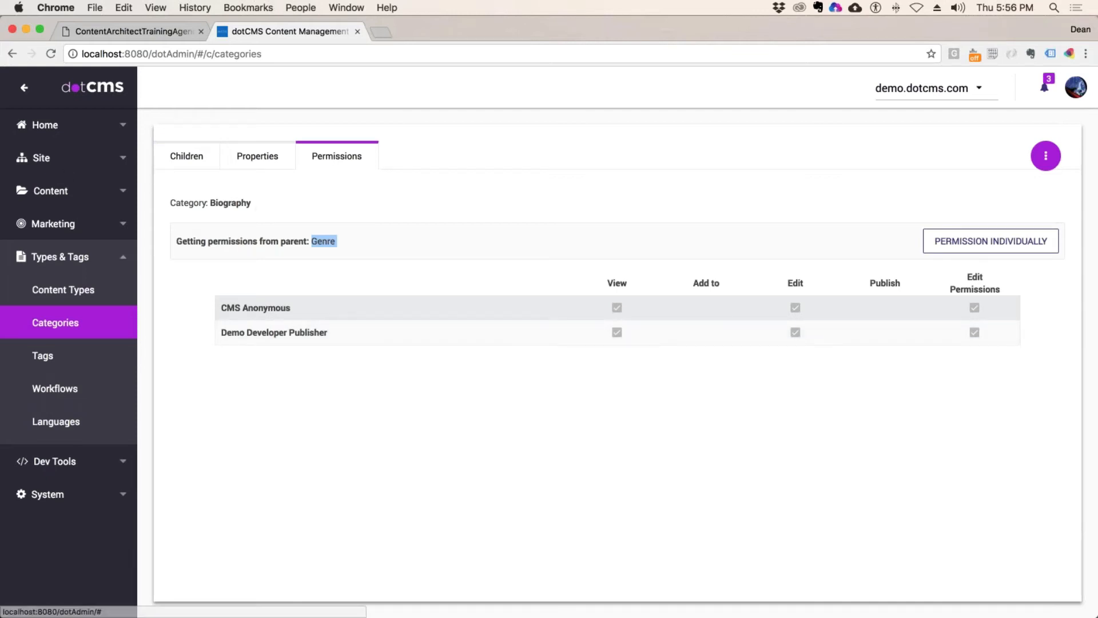
pyautogui.moveTo(252, 203); pyautogui.dragTo(209, 204)
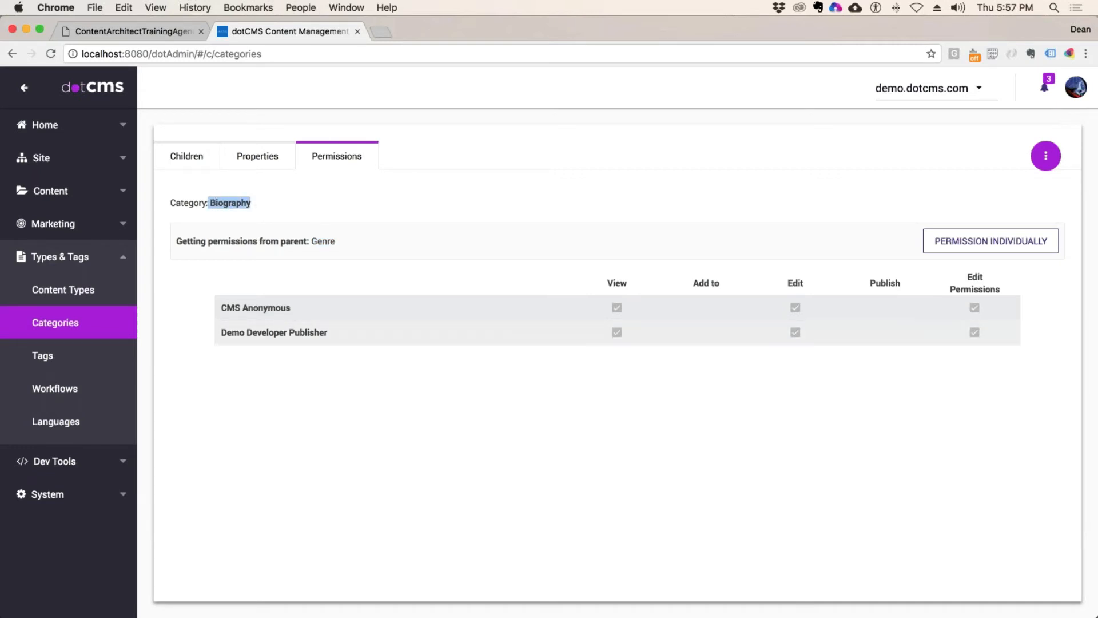
# Step: Set Biography's permissions individually without Demo Developer Publisher's View, apply, and return to Categories
pyautogui.click(967, 244)
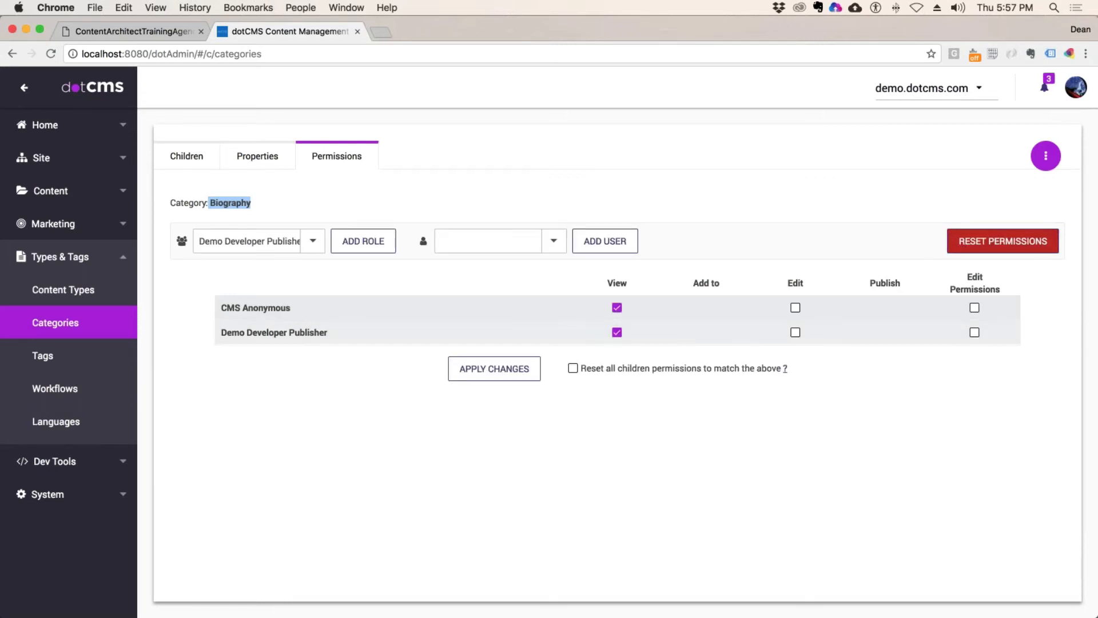
pyautogui.click(616, 332)
pyautogui.click(494, 368)
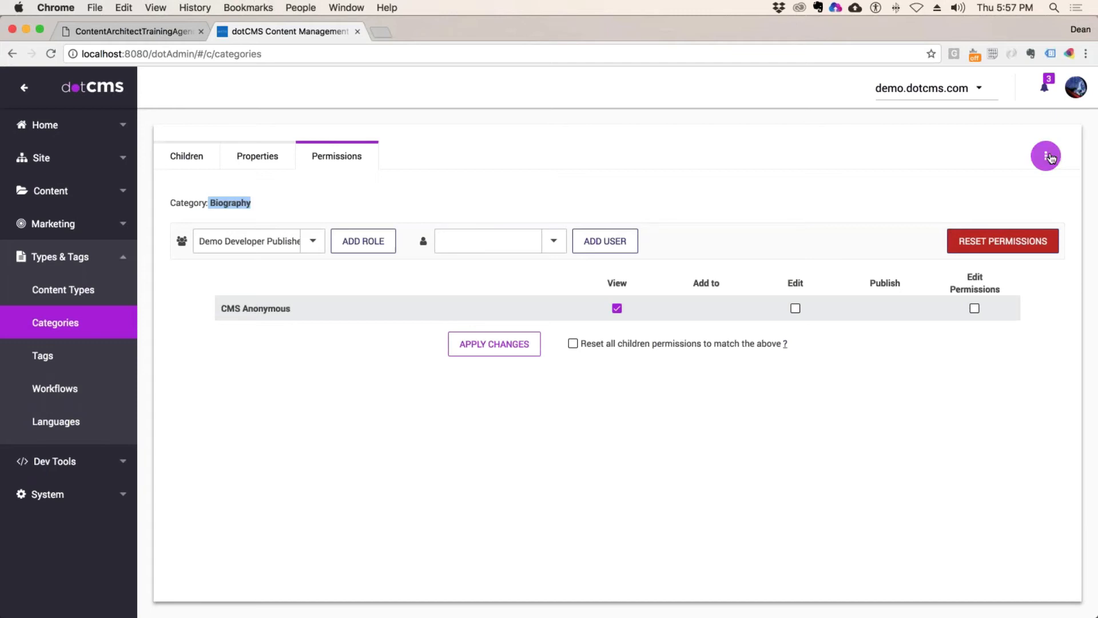
pyautogui.click(495, 344)
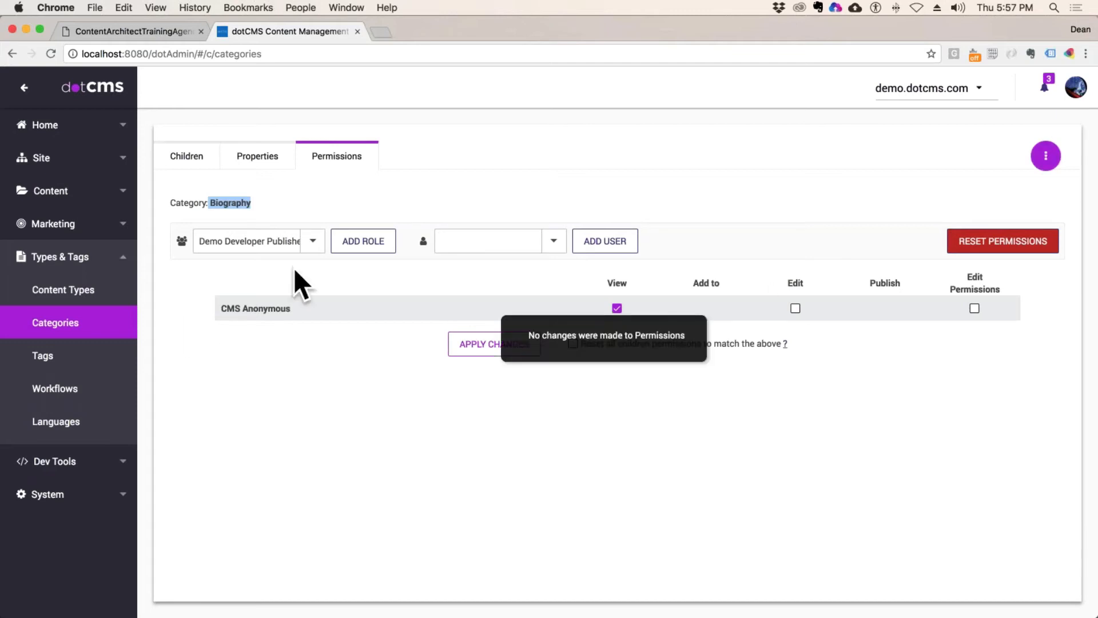
pyautogui.click(67, 324)
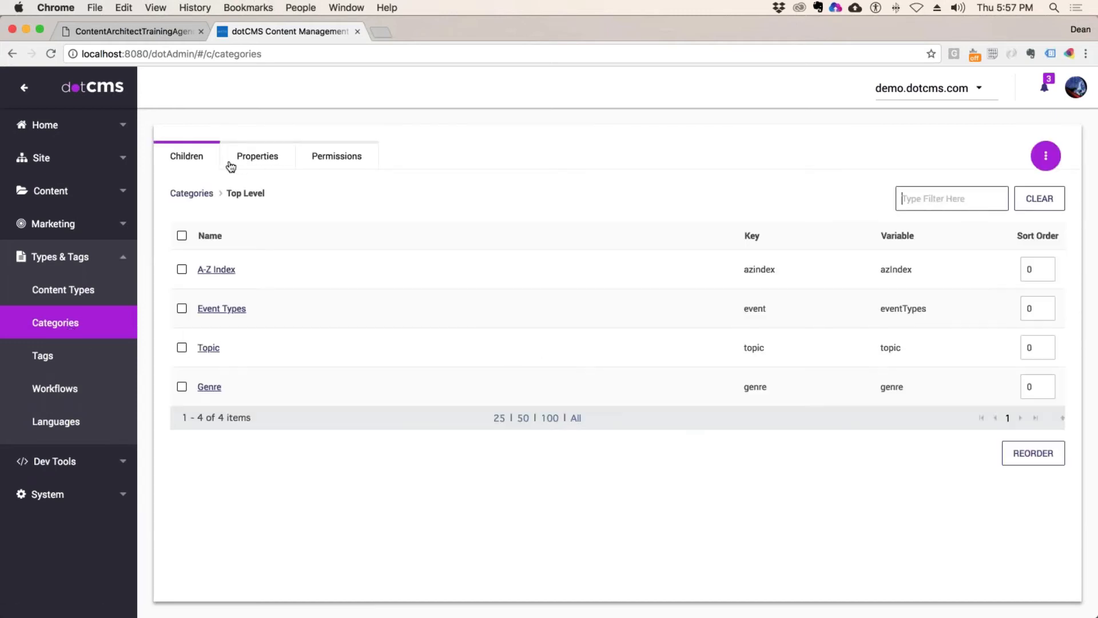
# Step: Open the Drama subcategory of Genre and show its permissions
pyautogui.click(209, 386)
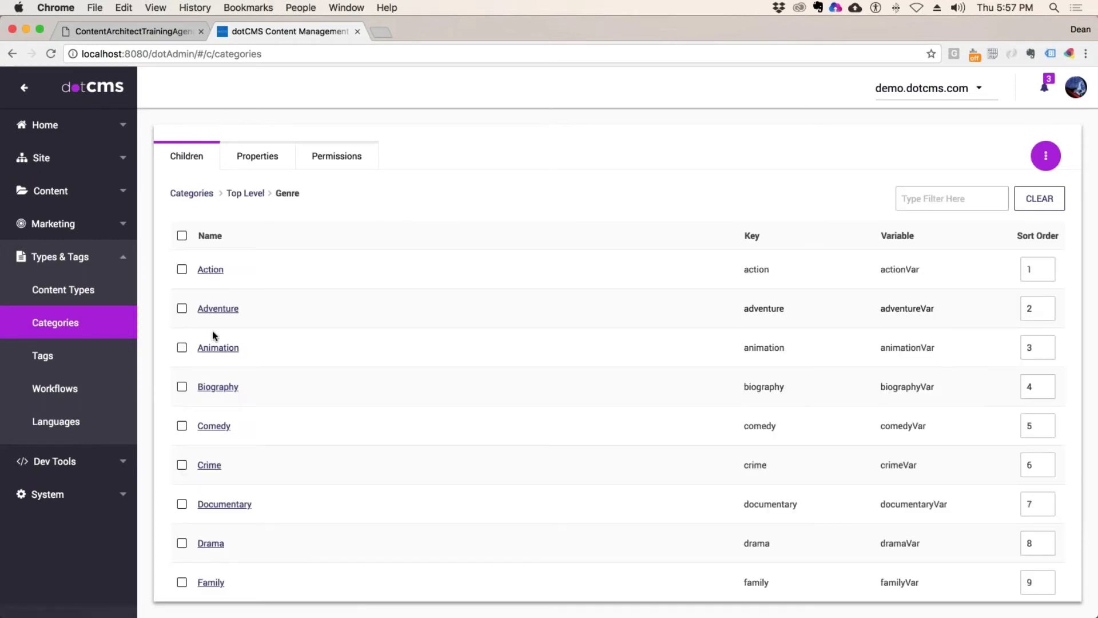
pyautogui.scroll(-5, 263, 451)
pyautogui.click(215, 426)
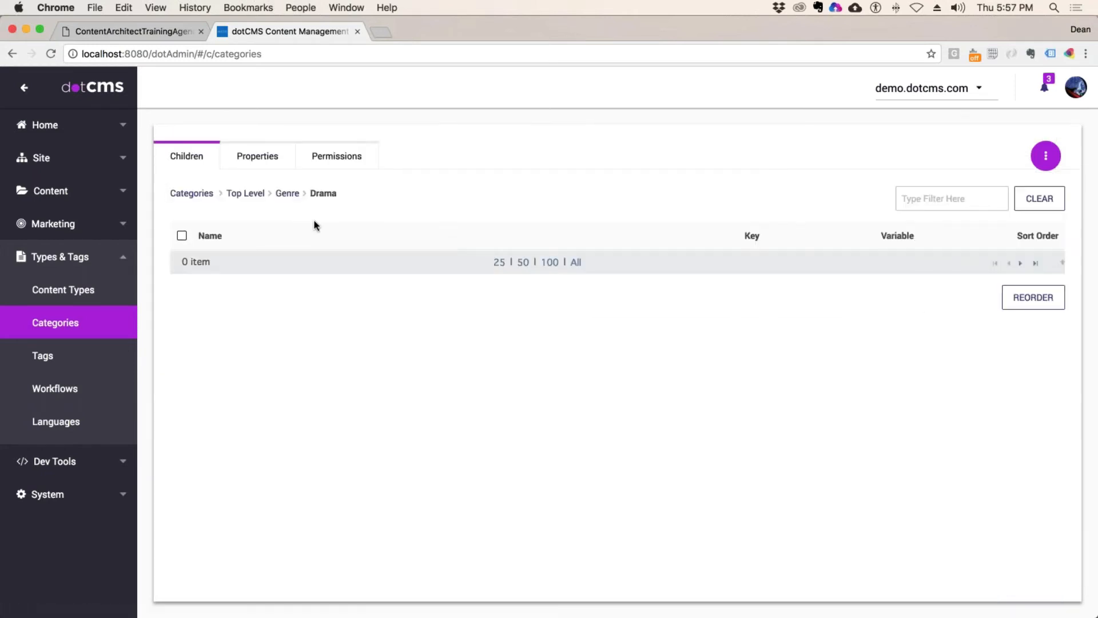
pyautogui.click(321, 159)
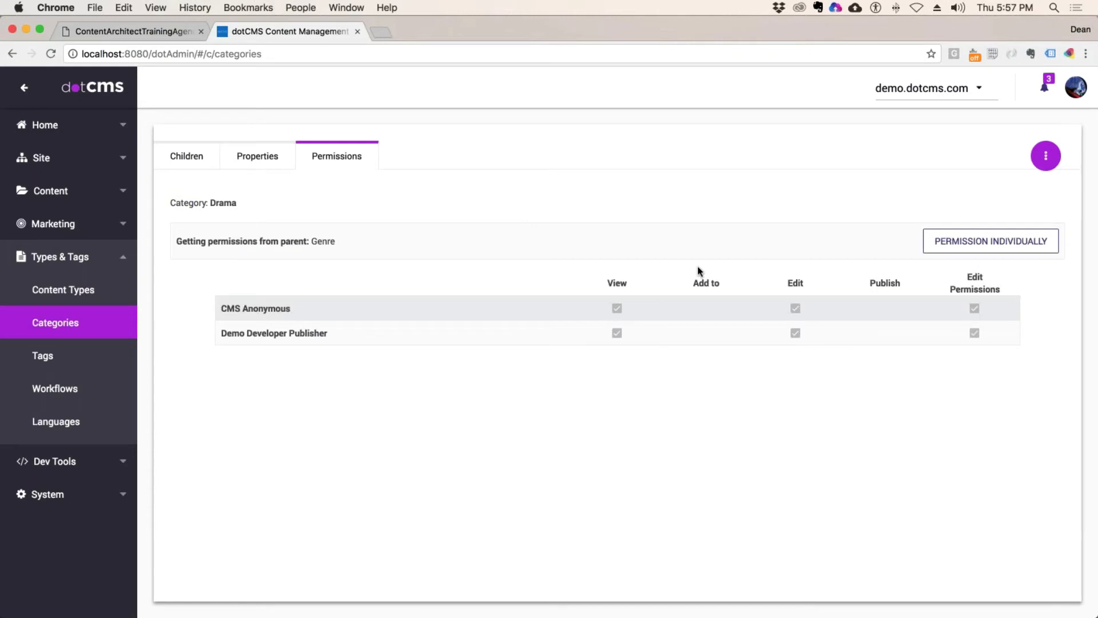
# Step: Make Drama's permissions individual, removing Demo Developer Publisher's View, apply, and glance at the agenda PDF
pyautogui.click(1018, 243)
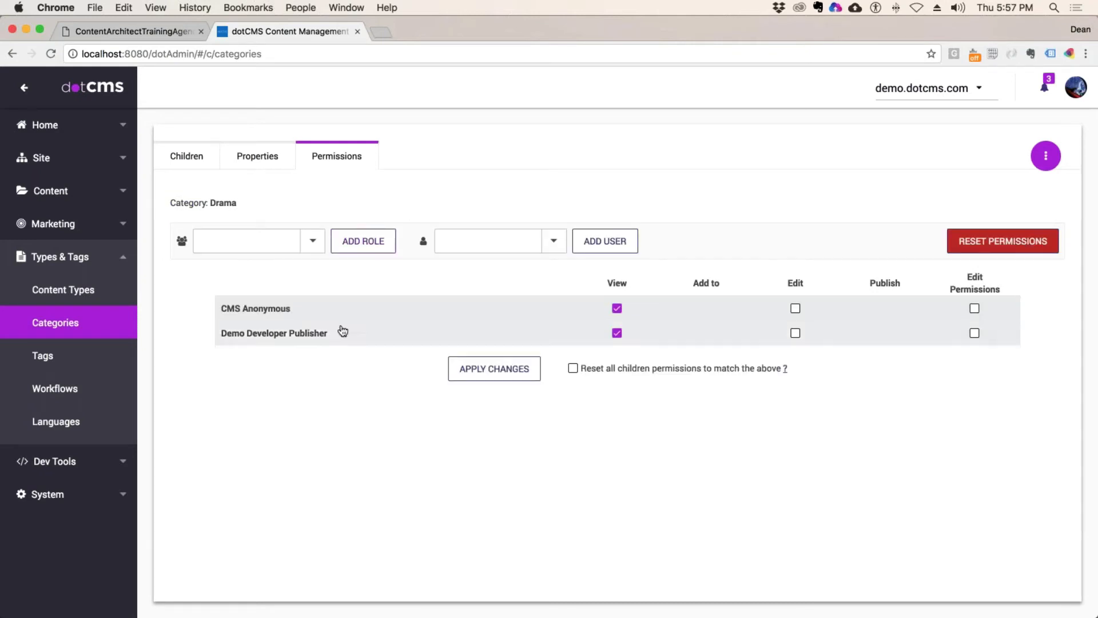
pyautogui.click(617, 333)
pyautogui.click(494, 368)
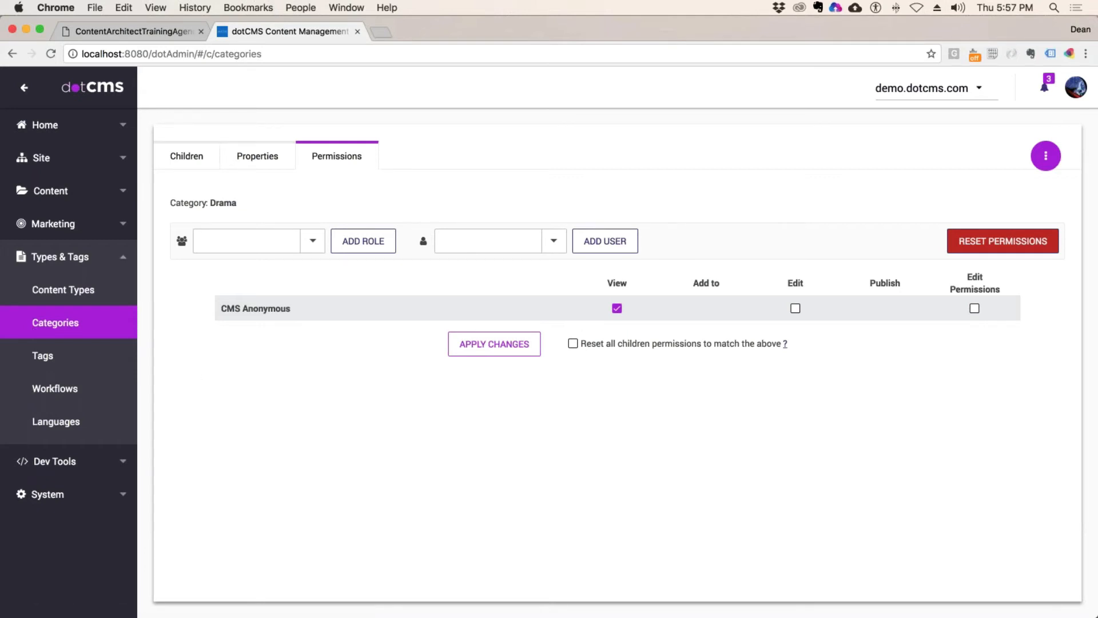
pyautogui.click(135, 32)
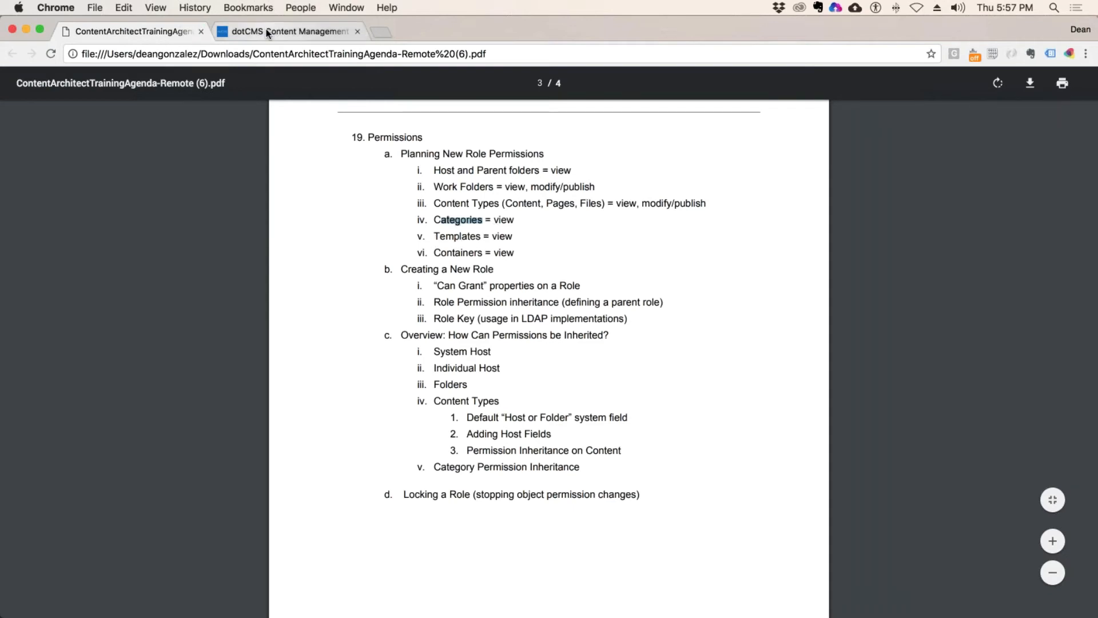
pyautogui.click(286, 31)
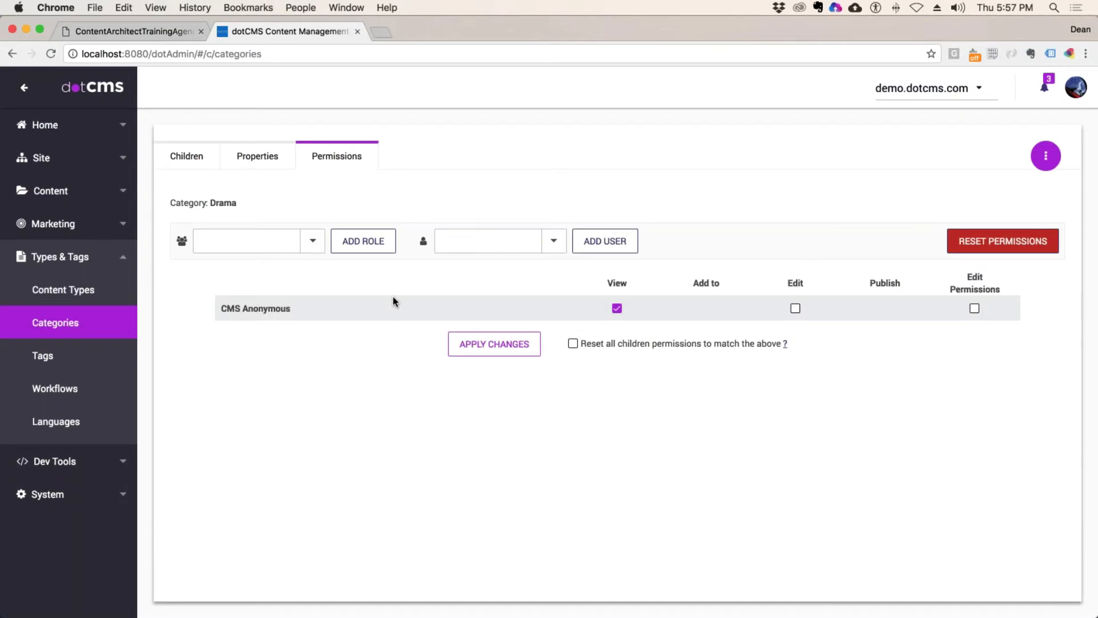
# Step: Go to Site > Templates and open Quest - 2 Column (w/ Side Nav) in the designer
pyautogui.click(60, 191)
pyautogui.click(58, 157)
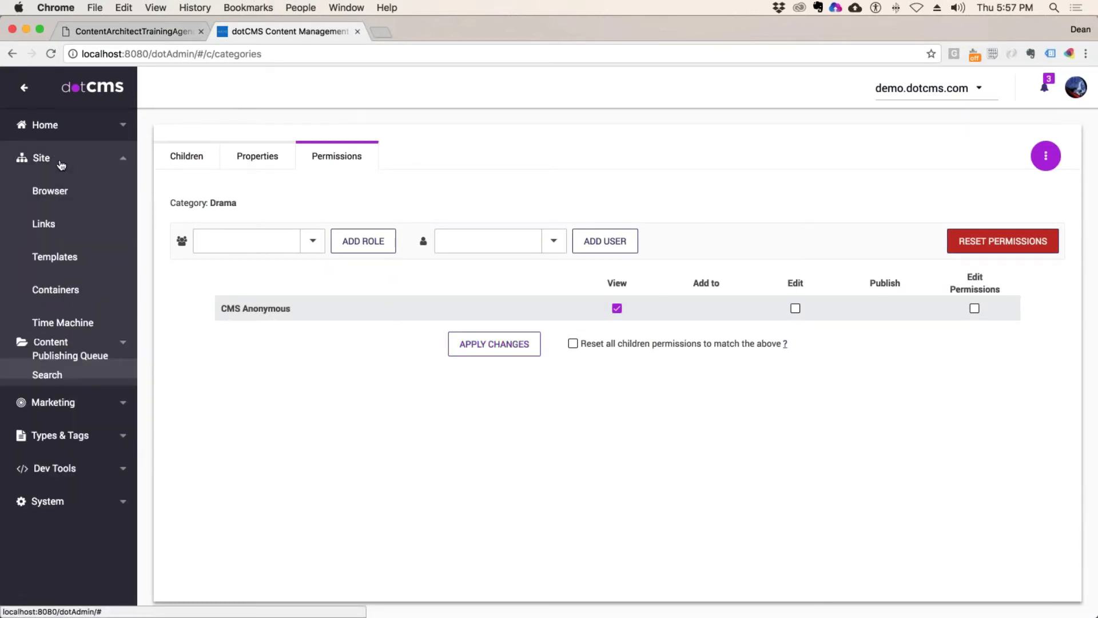
pyautogui.click(103, 262)
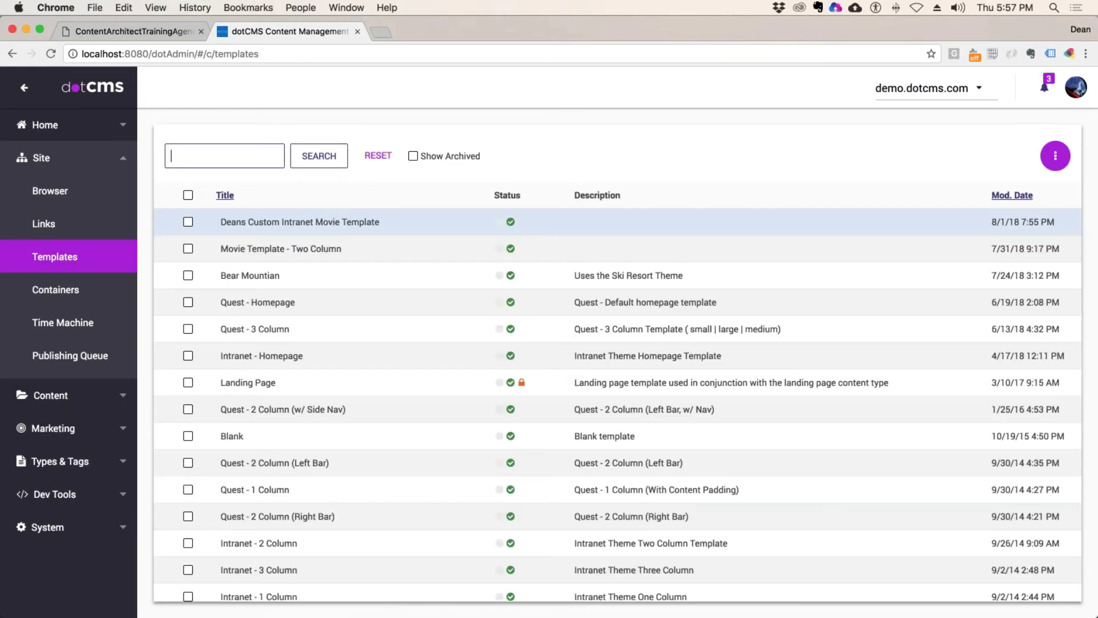
pyautogui.scroll(-2, 446, 248)
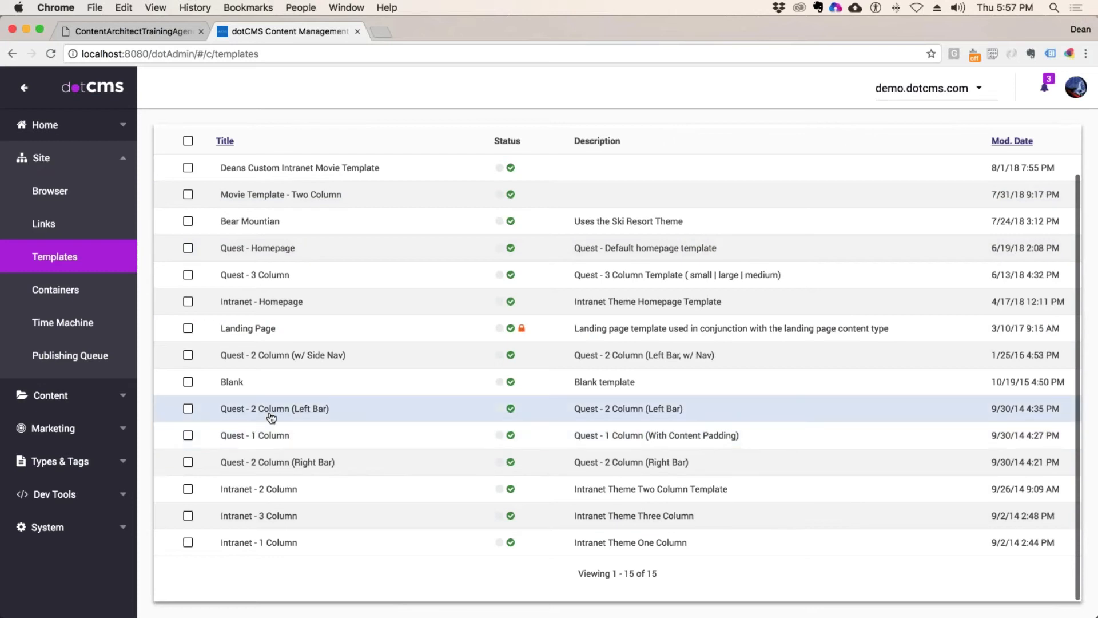
pyautogui.click(294, 356)
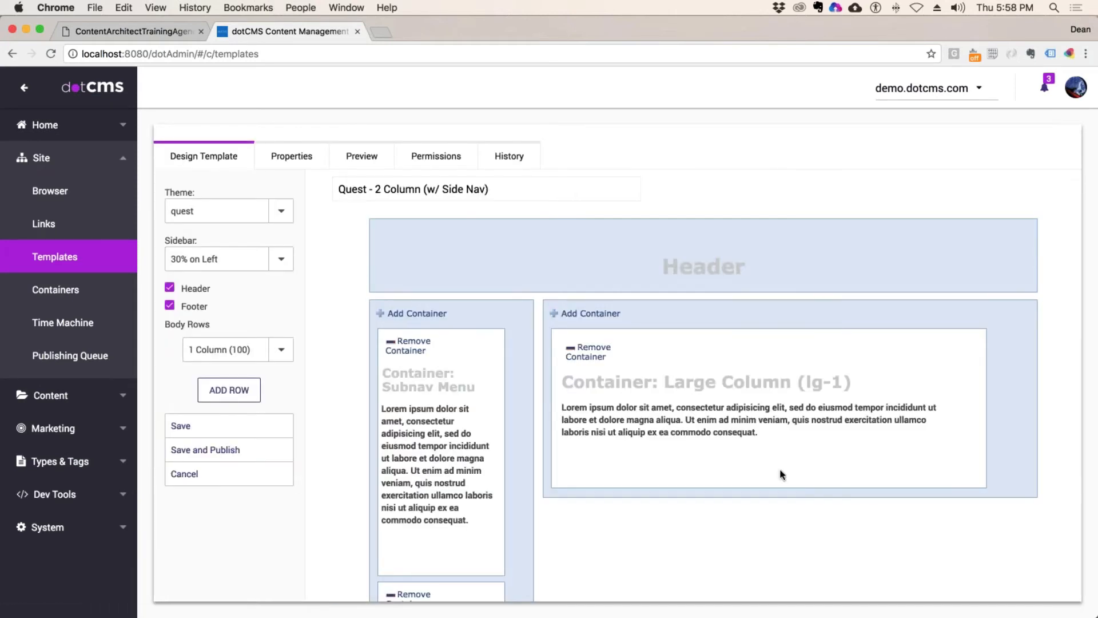
pyautogui.scroll(-5, 780, 473)
pyautogui.scroll(5, 779, 474)
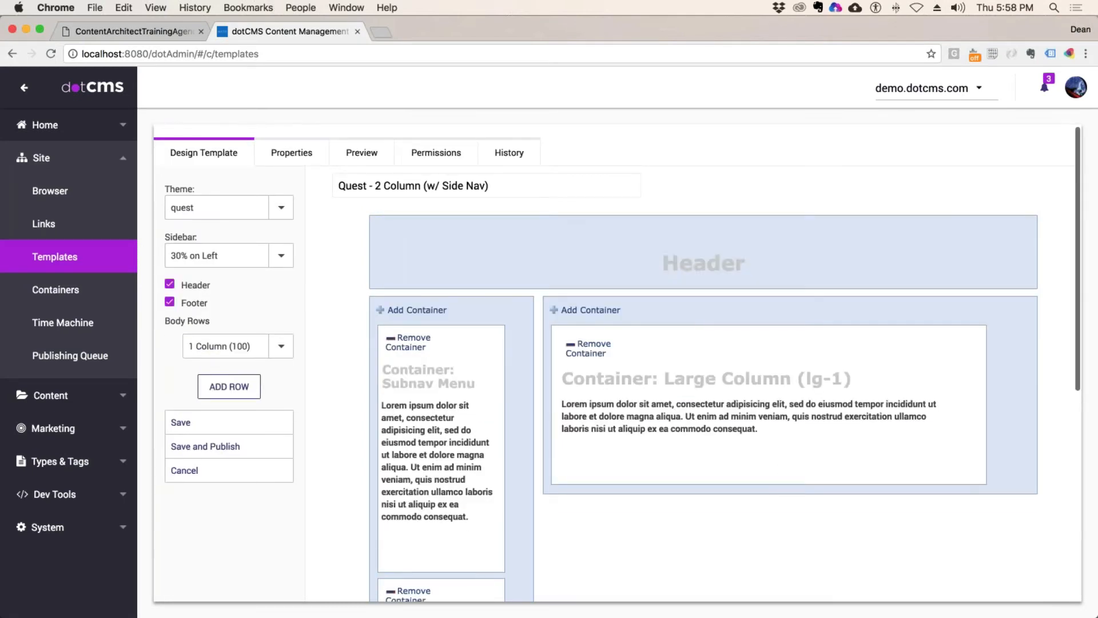
# Step: Add Demo Developer Publisher with View on the template's permissions, apply, and return to Design Template
pyautogui.click(403, 156)
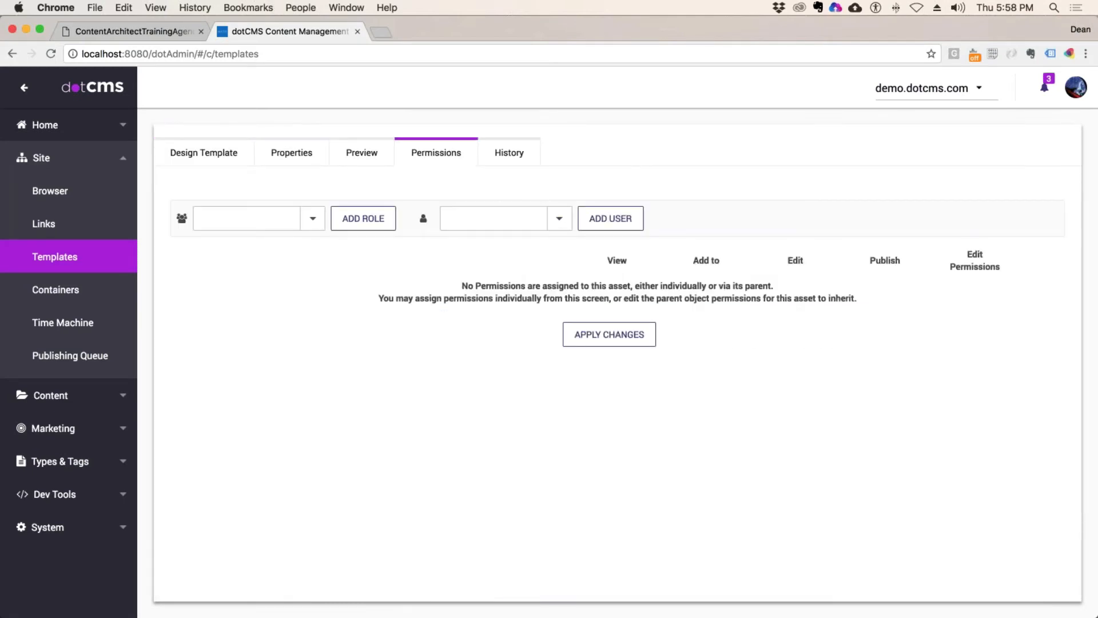
pyautogui.click(313, 218)
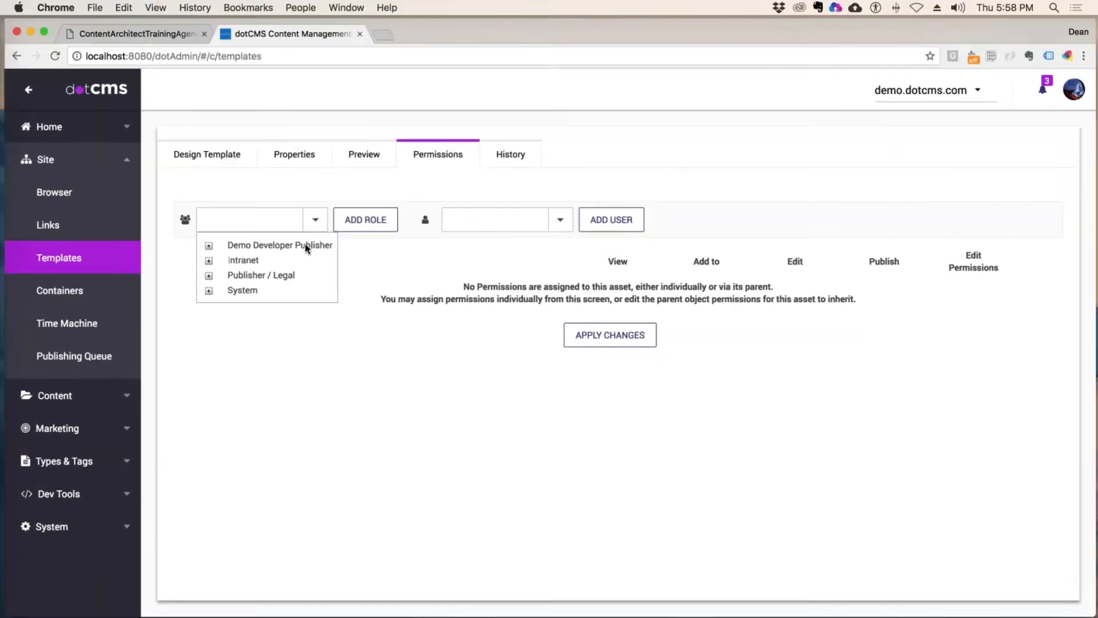
pyautogui.click(304, 244)
pyautogui.click(375, 222)
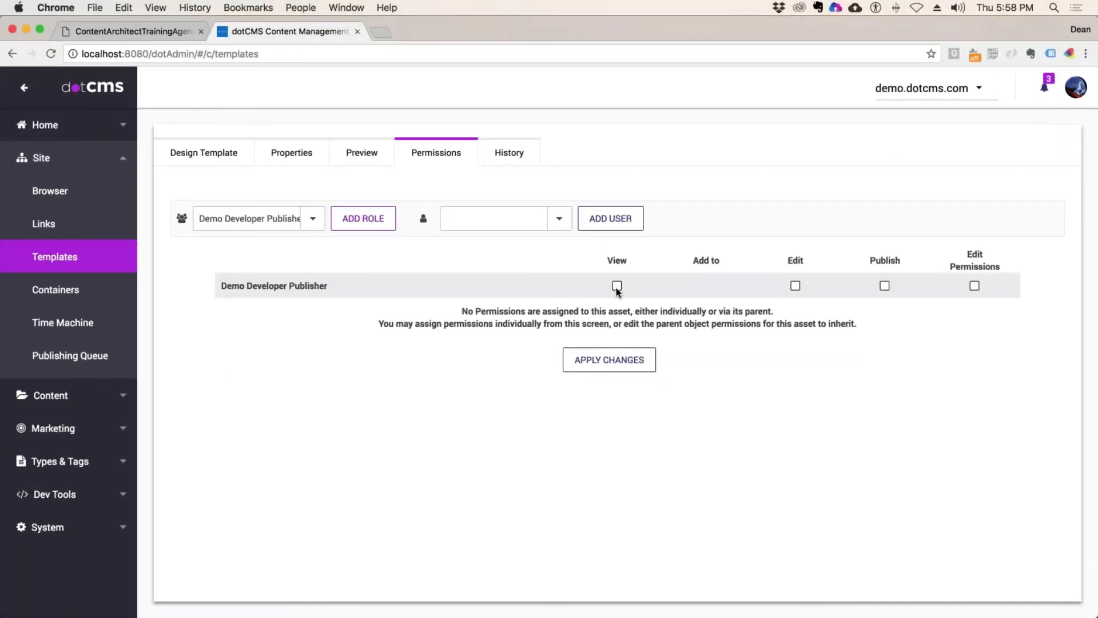
pyautogui.click(617, 286)
pyautogui.click(620, 360)
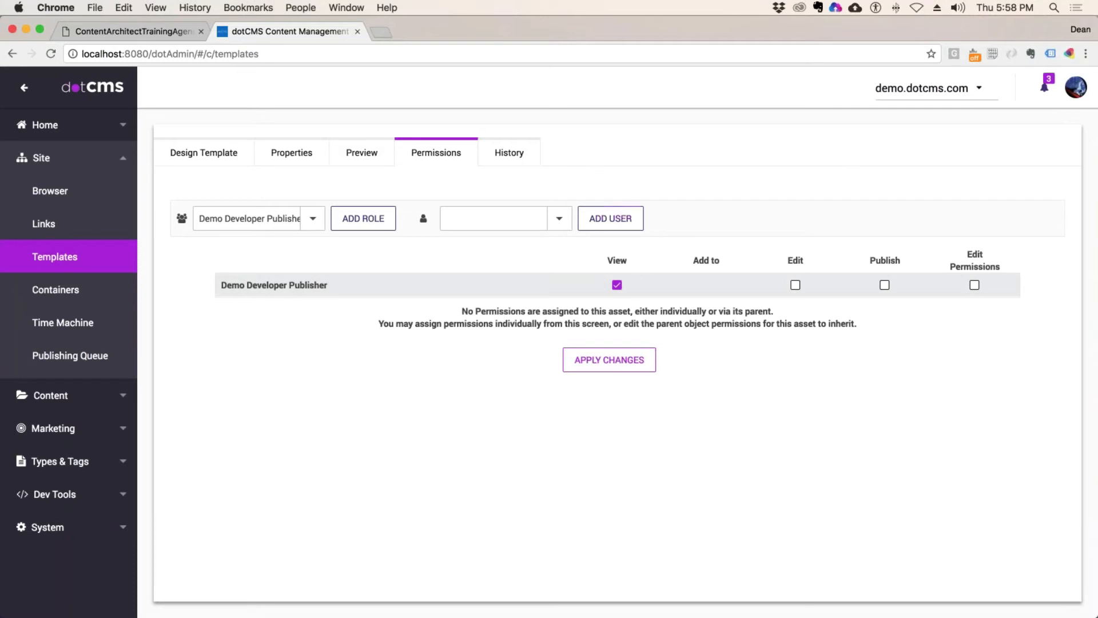
pyautogui.click(233, 152)
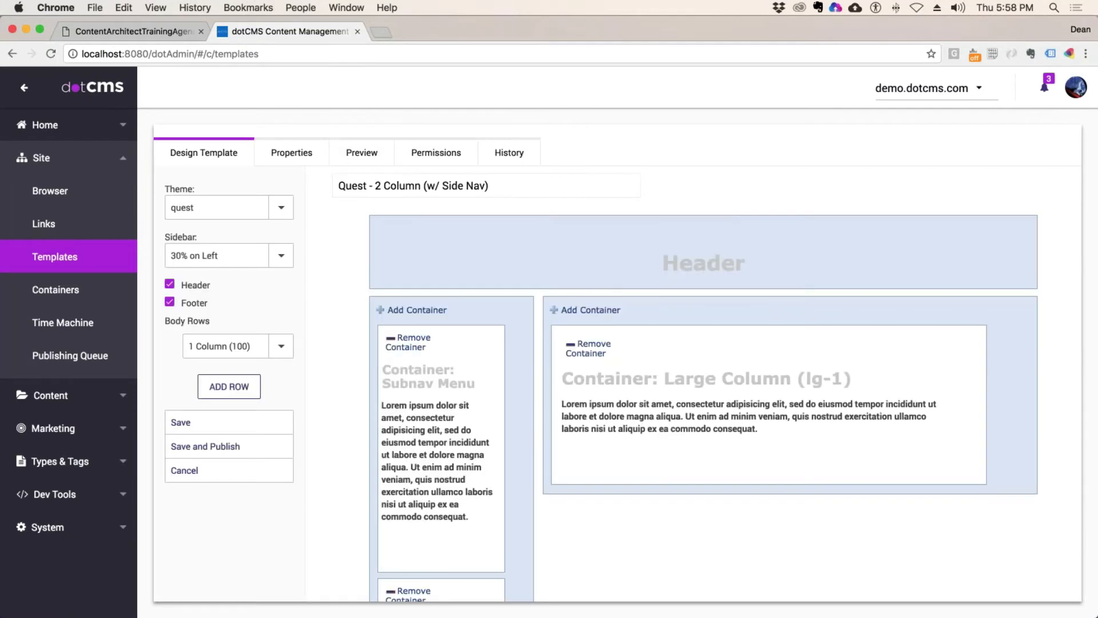
pyautogui.scroll(-5, 625, 360)
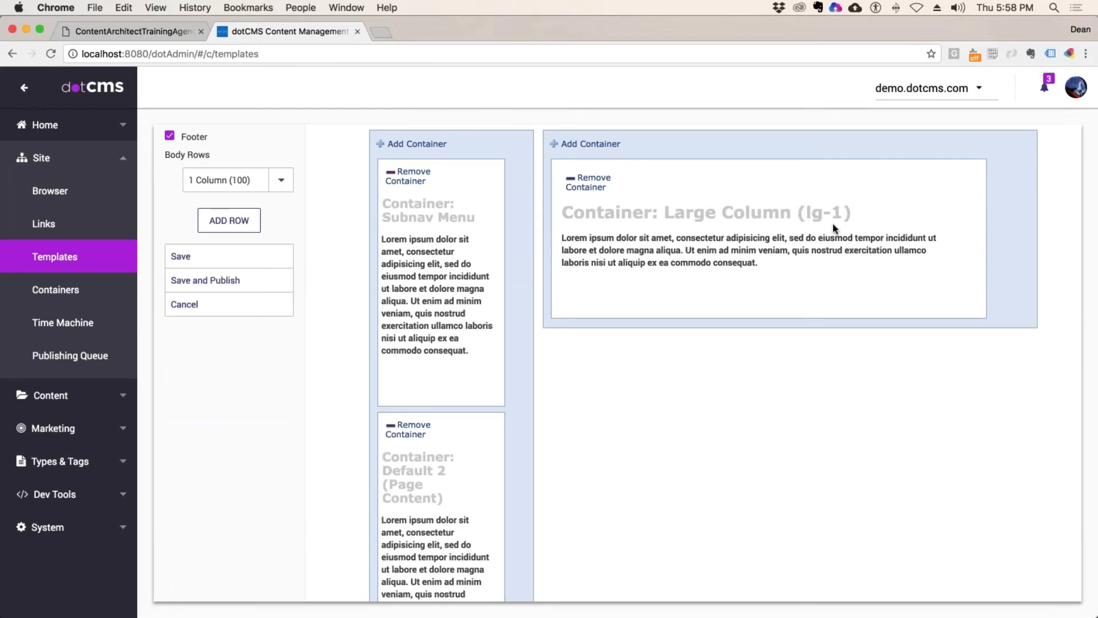
pyautogui.scroll(-1, 834, 229)
pyautogui.scroll(-6, 443, 355)
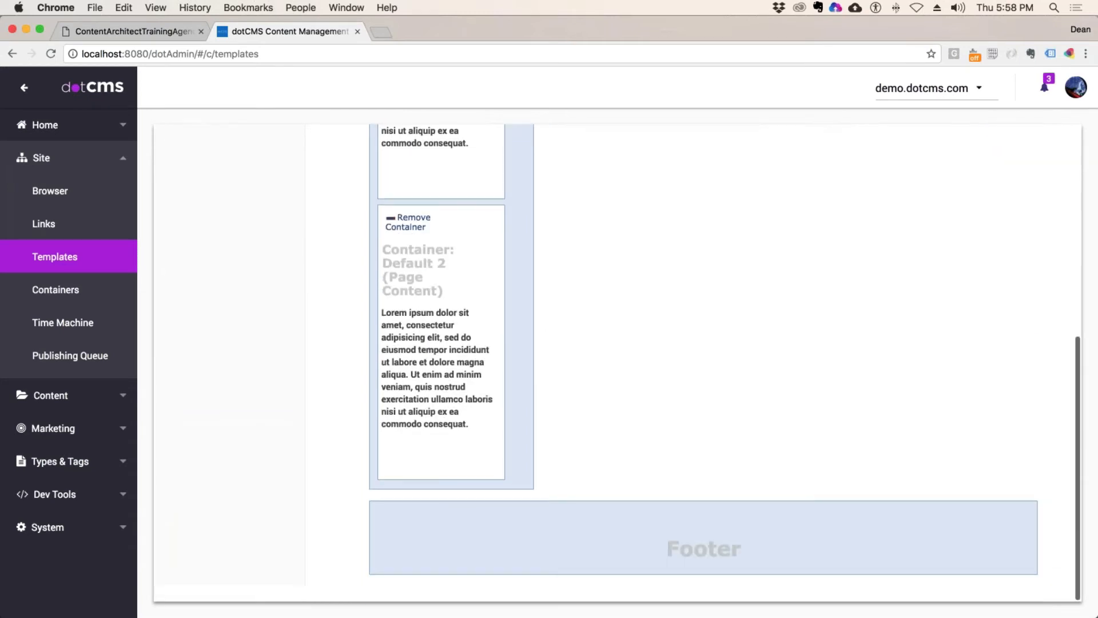
pyautogui.scroll(3, 443, 355)
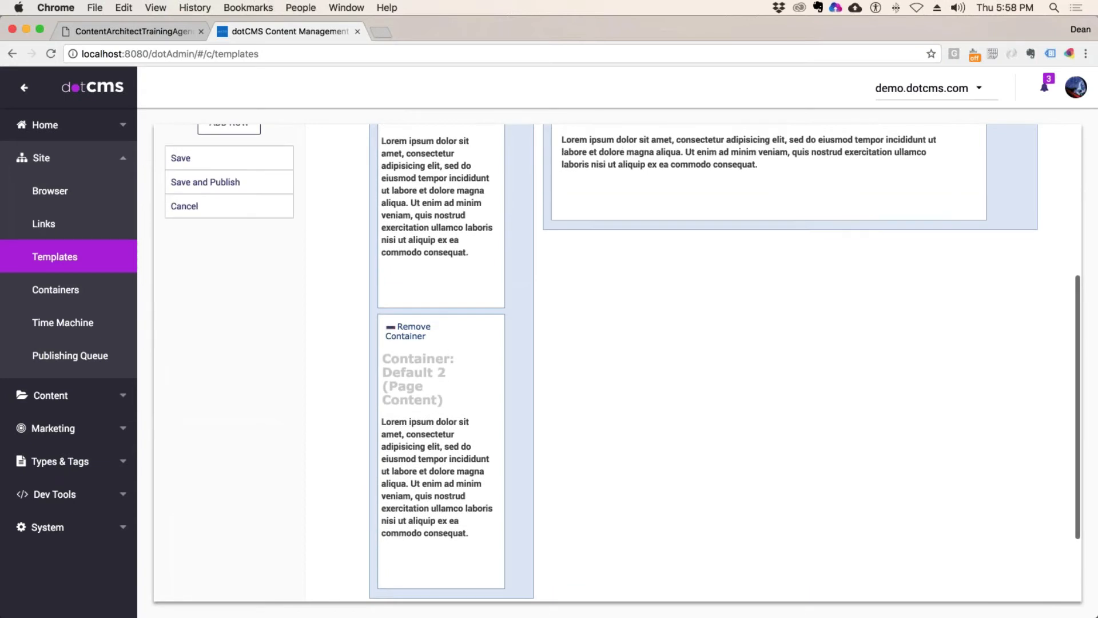
pyautogui.scroll(5, 645, 351)
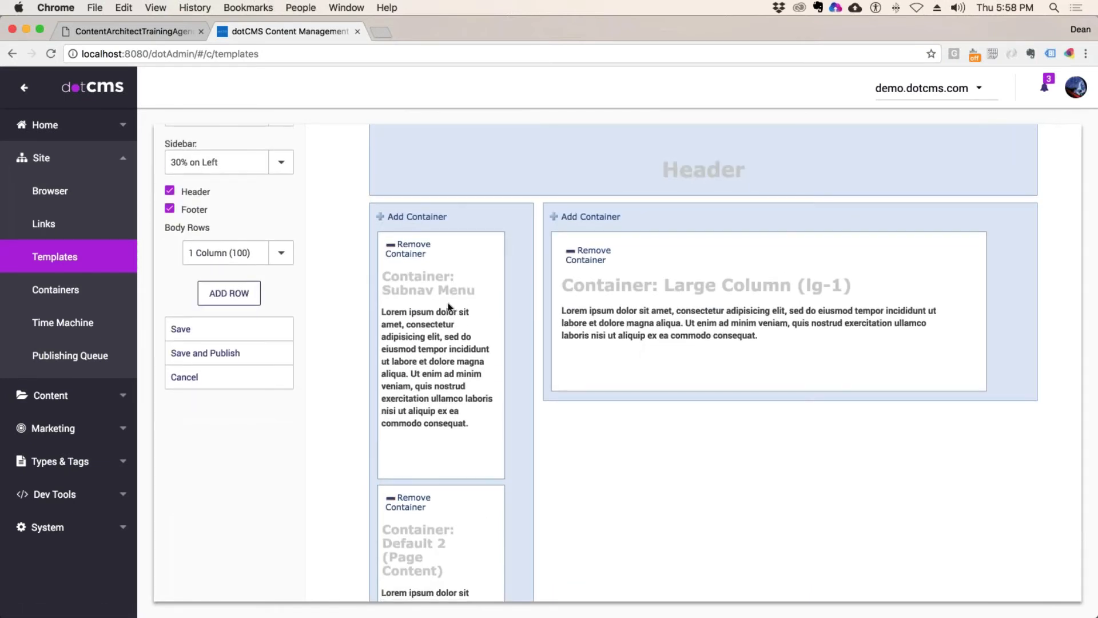
pyautogui.scroll(-1, 644, 351)
pyautogui.scroll(-1, 705, 338)
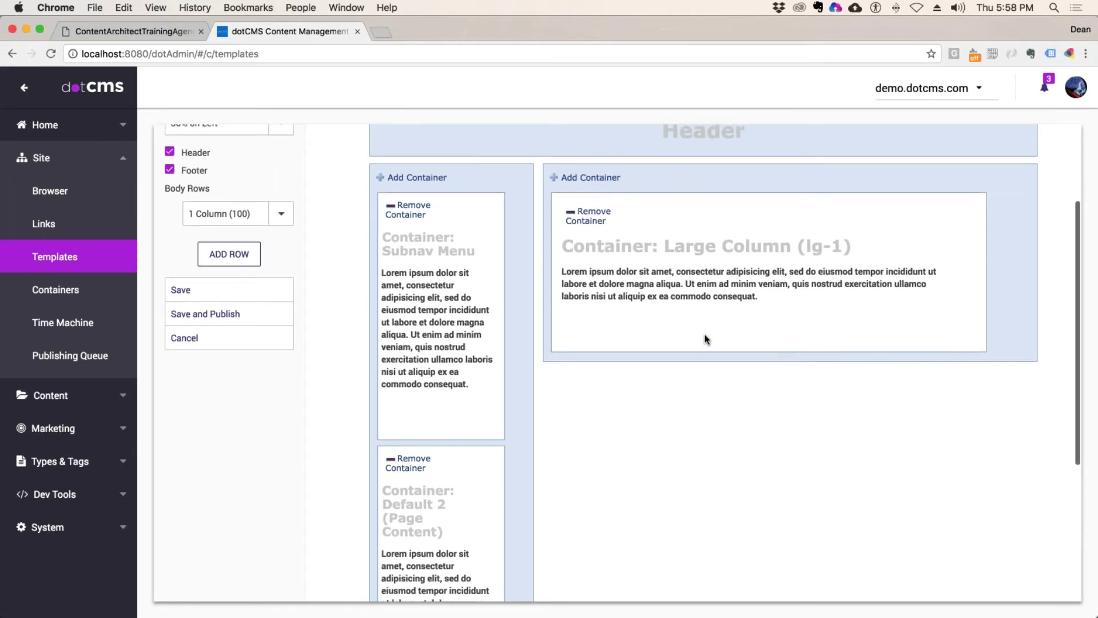
pyautogui.scroll(-2, 705, 339)
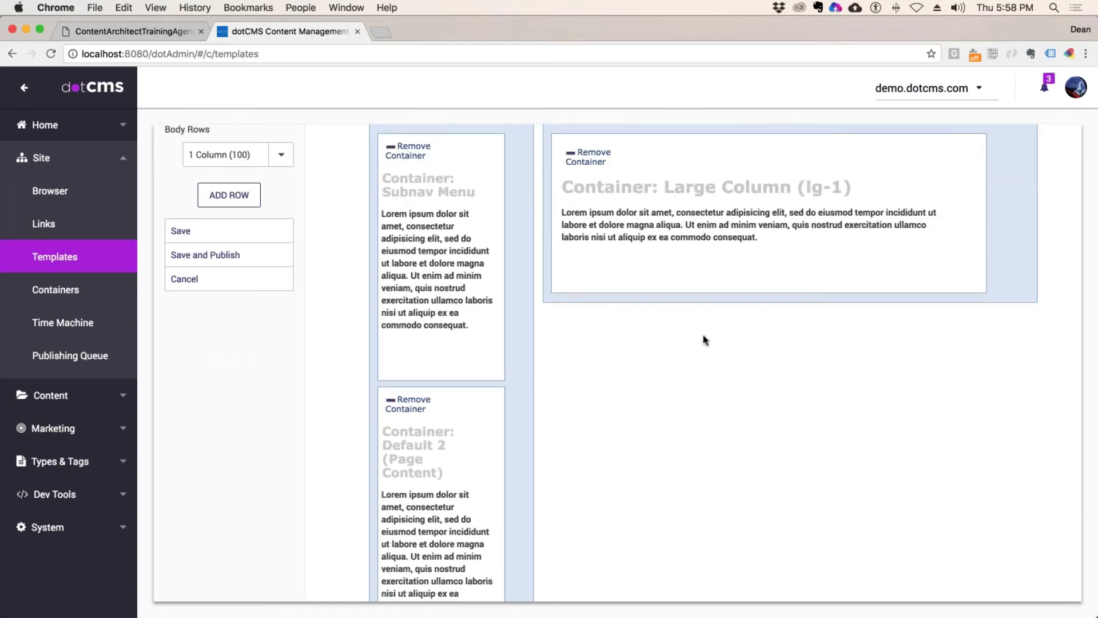
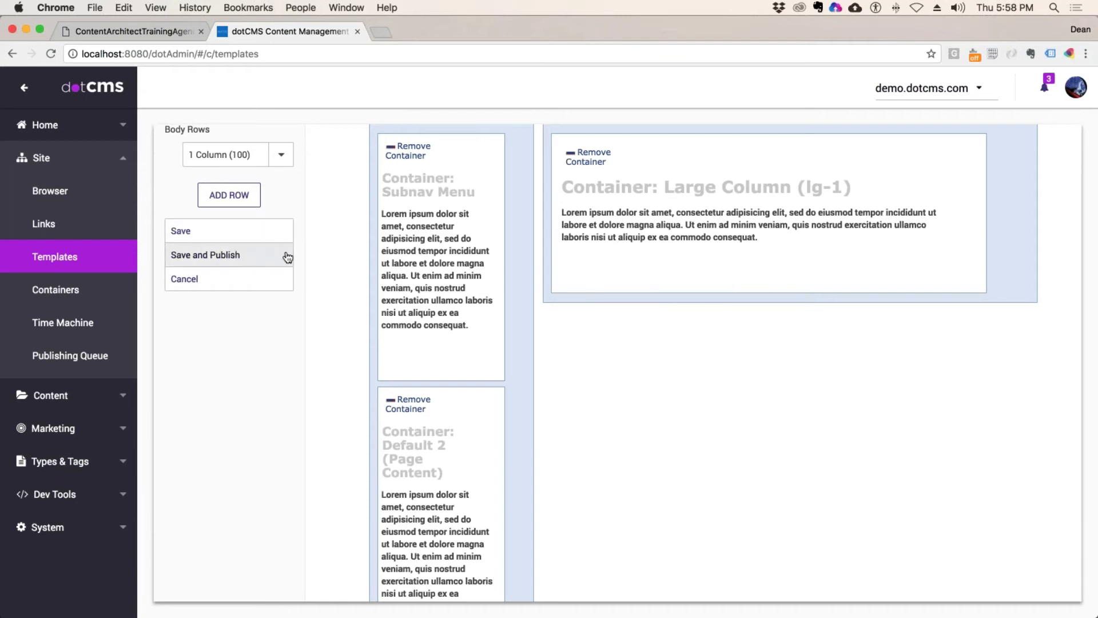
# Step: Recheck the Quest - 2 Column template's permissions and design, then go back to Templates
pyautogui.scroll(3, 384, 324)
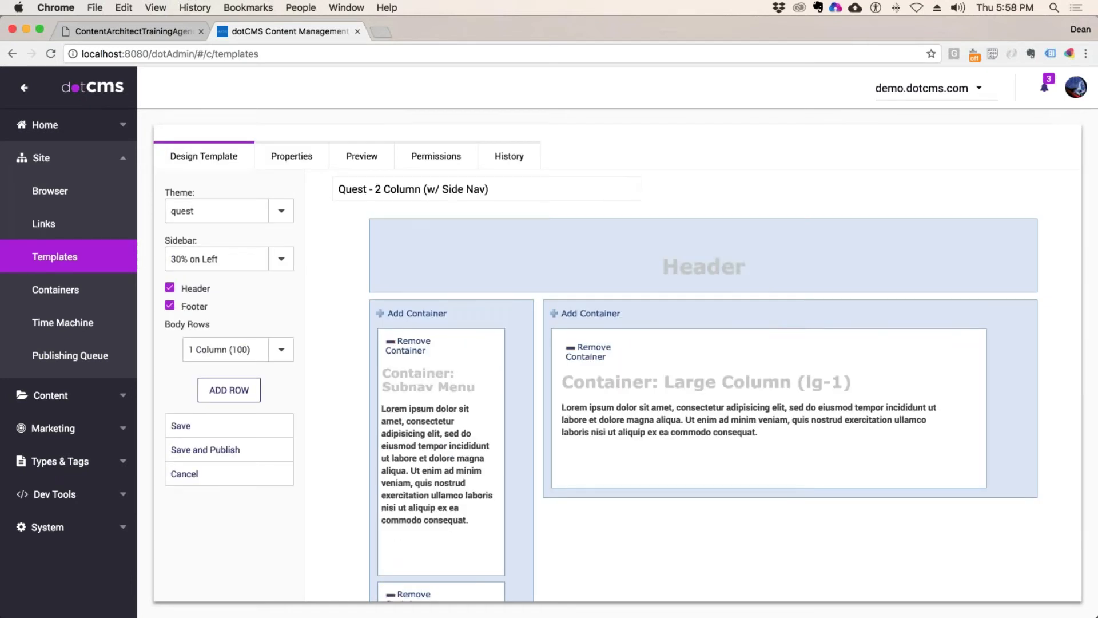
pyautogui.click(436, 156)
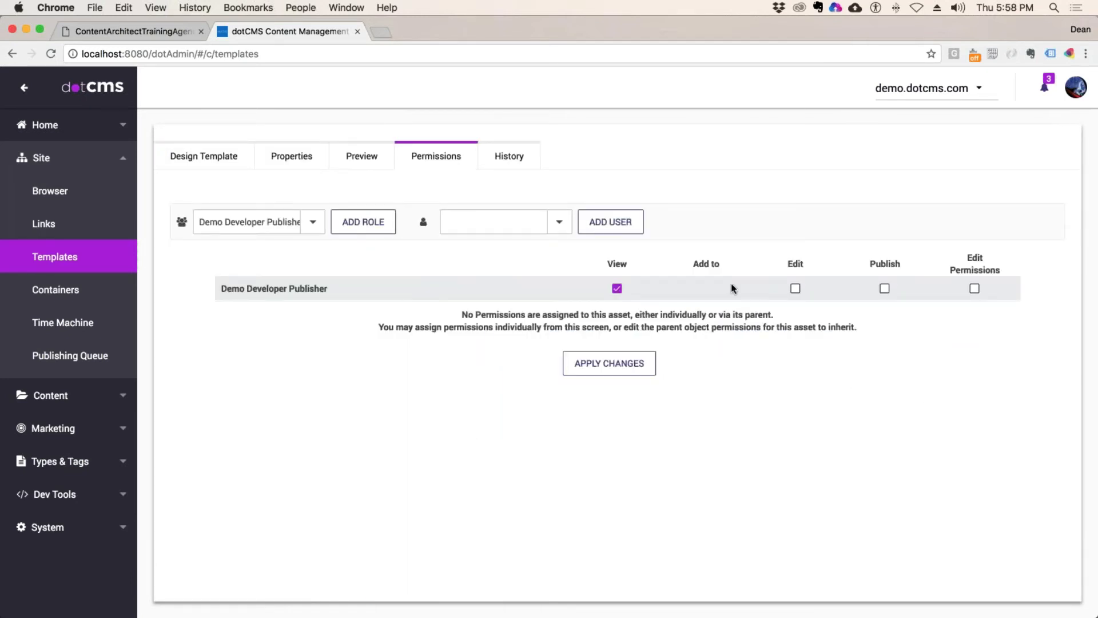
pyautogui.click(249, 165)
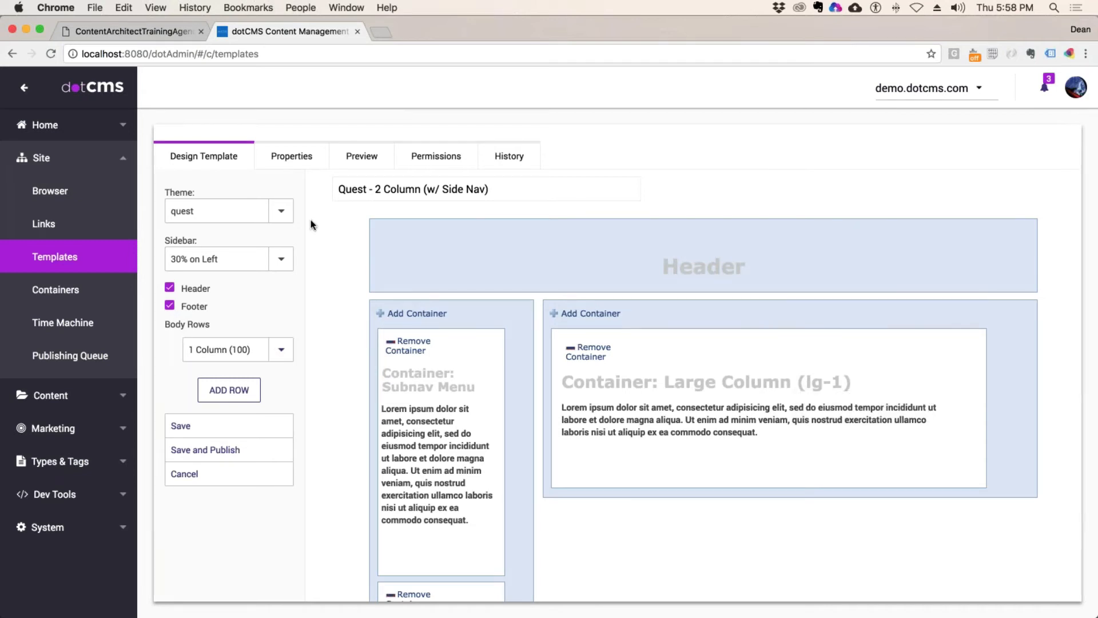
pyautogui.click(69, 277)
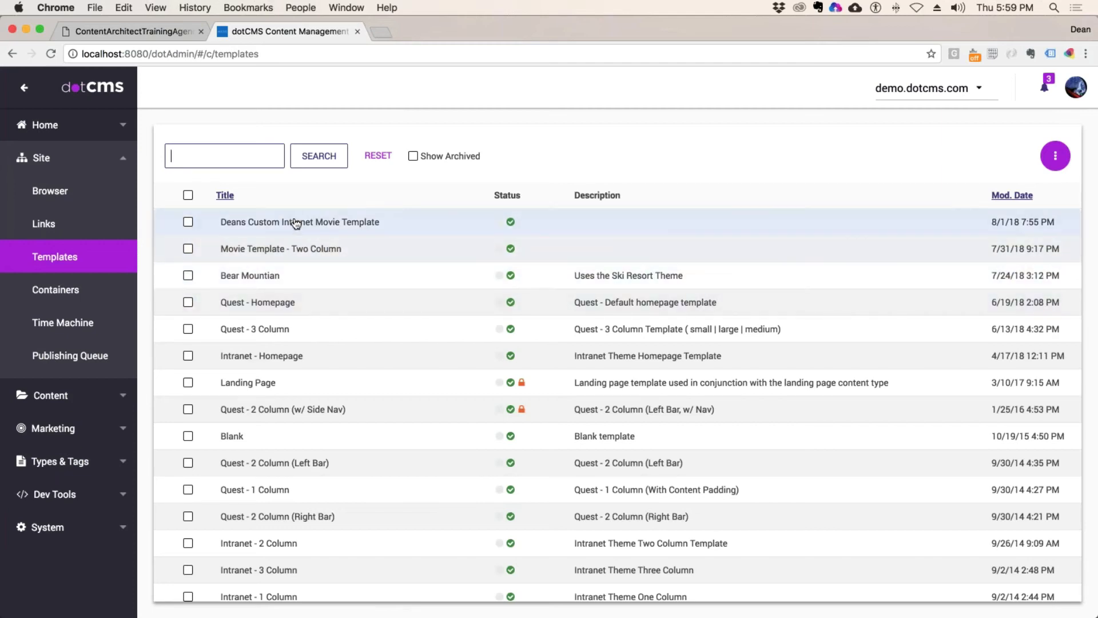
# Step: Glance at Deans Custom Intranet Movie Template, cancel out, and open Quest - 1 Column instead
pyautogui.click(387, 228)
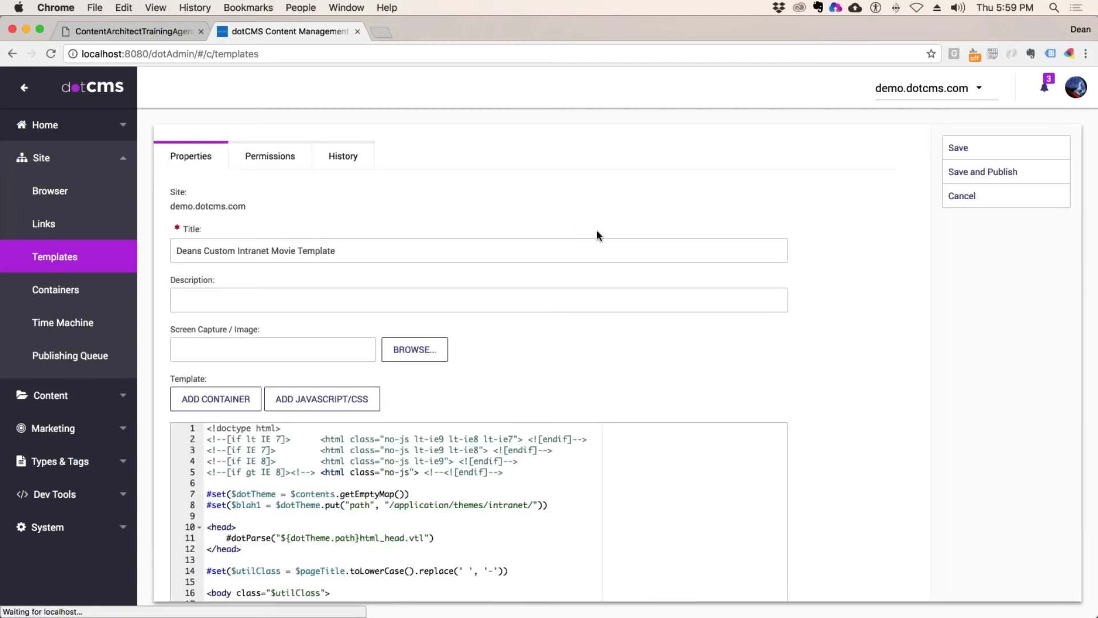
pyautogui.scroll(-5, 579, 294)
pyautogui.scroll(5, 578, 294)
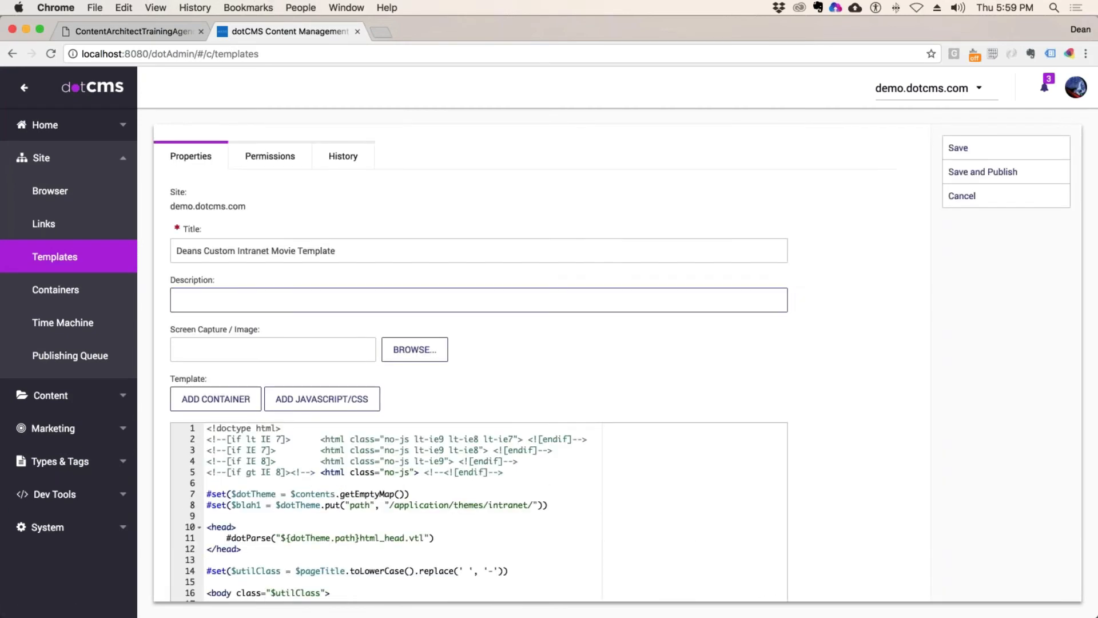
pyautogui.click(962, 195)
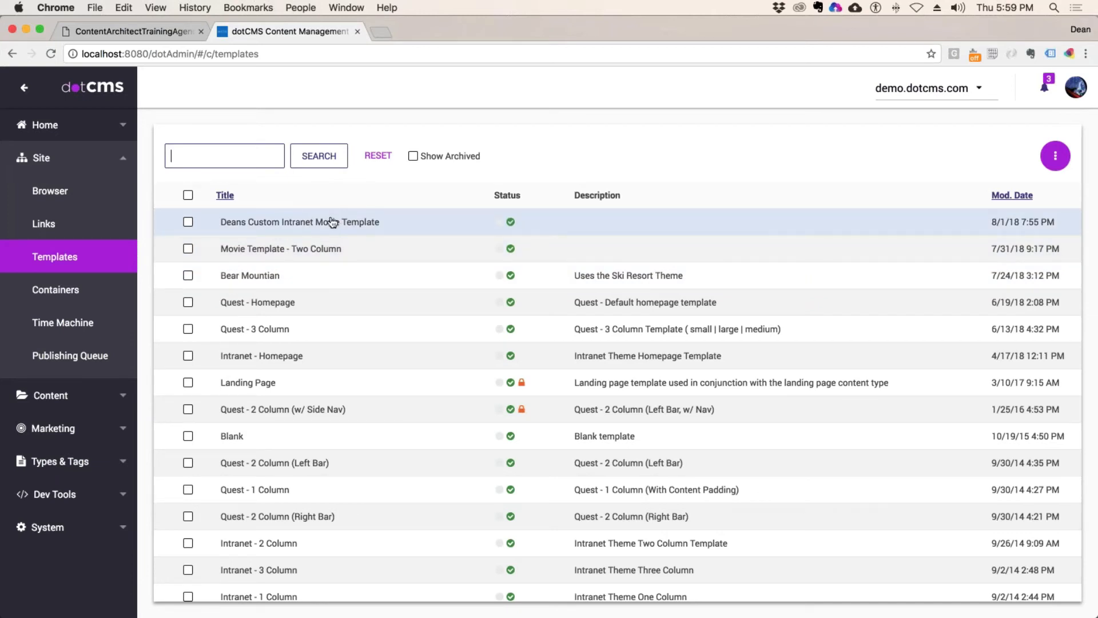
pyautogui.scroll(-3, 343, 251)
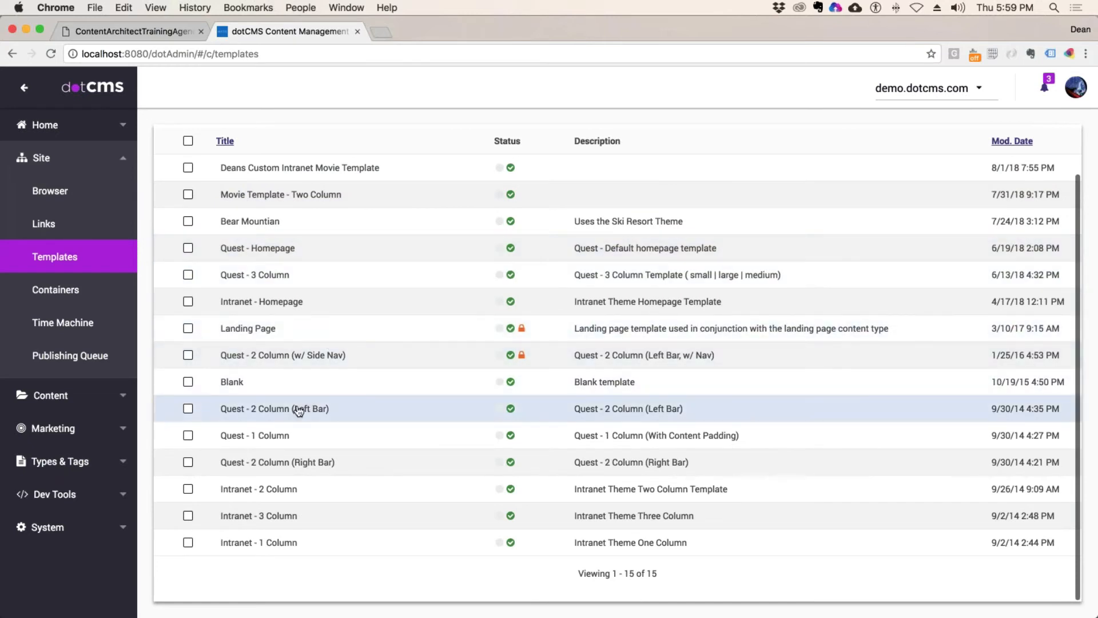
pyautogui.click(257, 440)
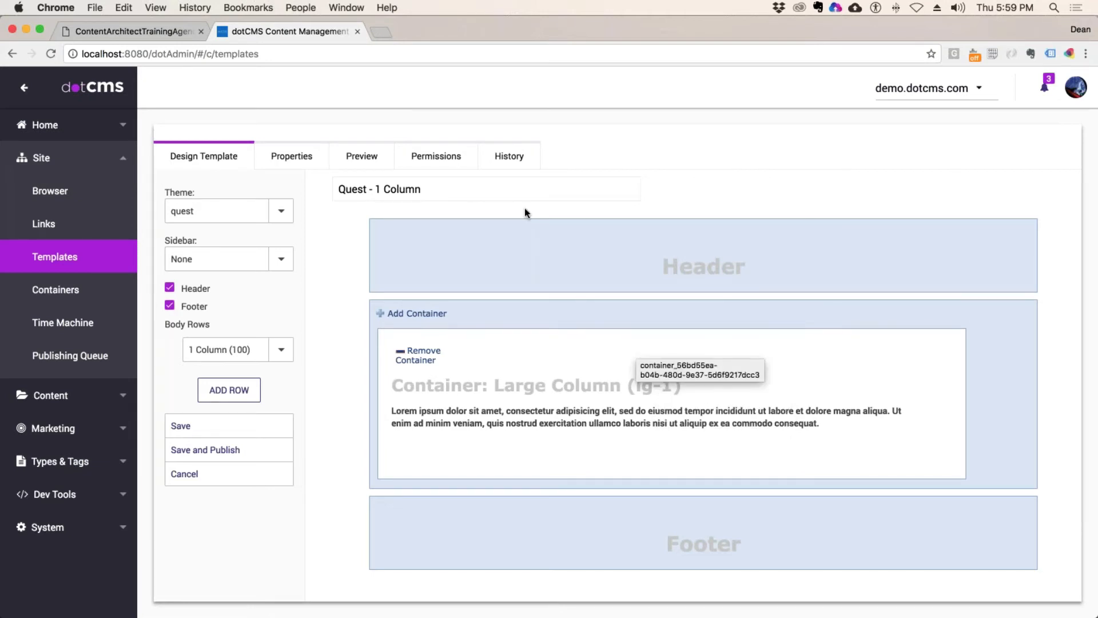
# Step: Add Demo Developer Publisher with View to Quest - 1 Column's permissions and apply the change
pyautogui.click(436, 155)
pyautogui.click(313, 223)
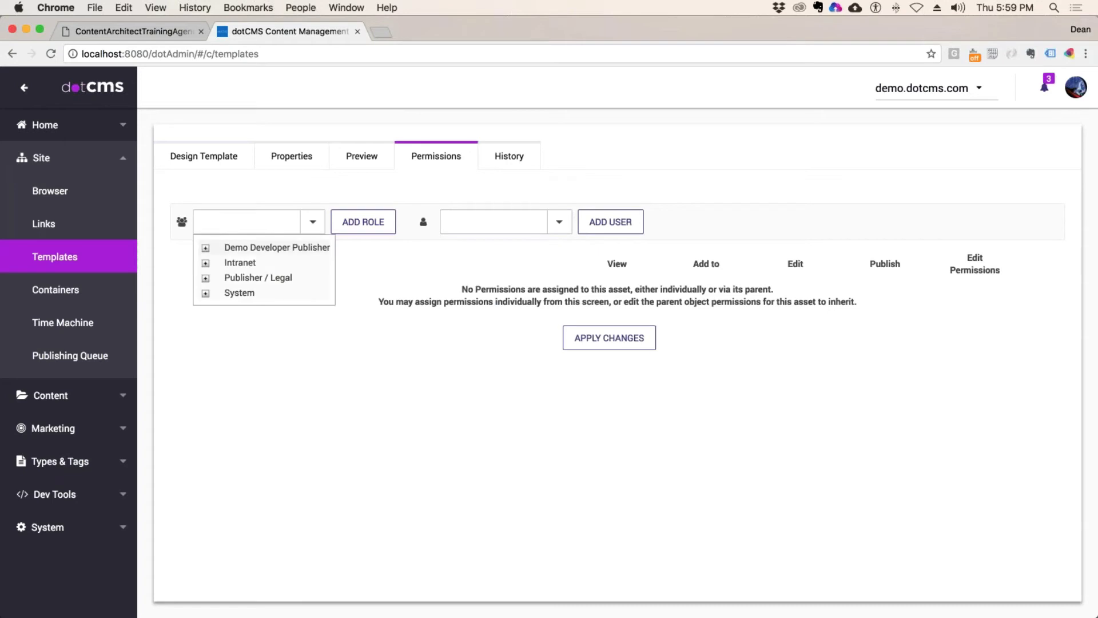
pyautogui.click(287, 245)
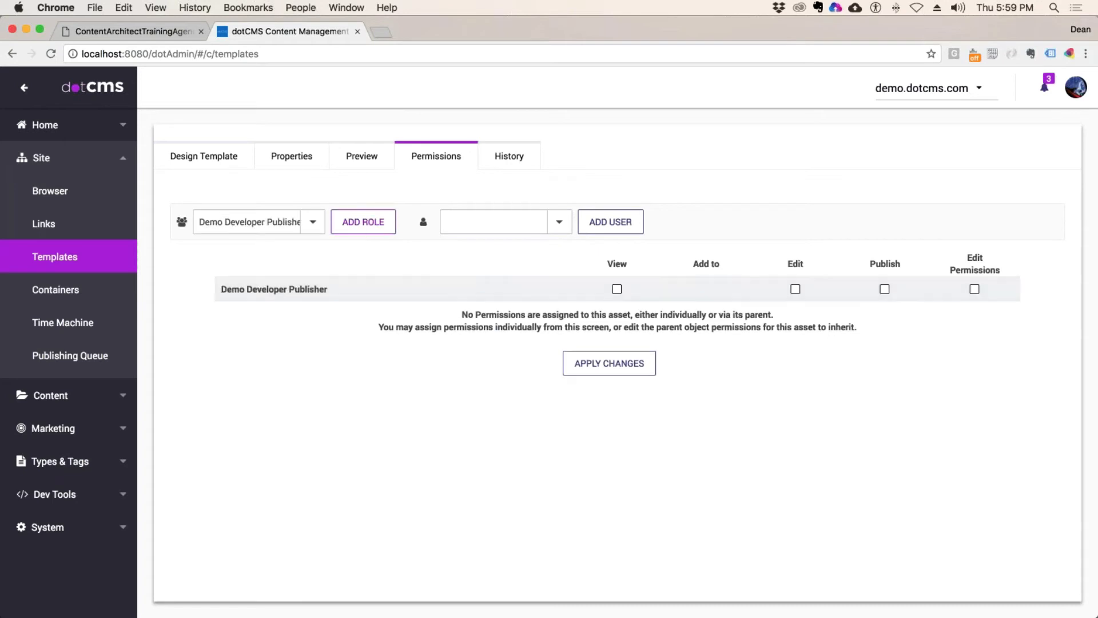
pyautogui.click(617, 289)
pyautogui.click(611, 363)
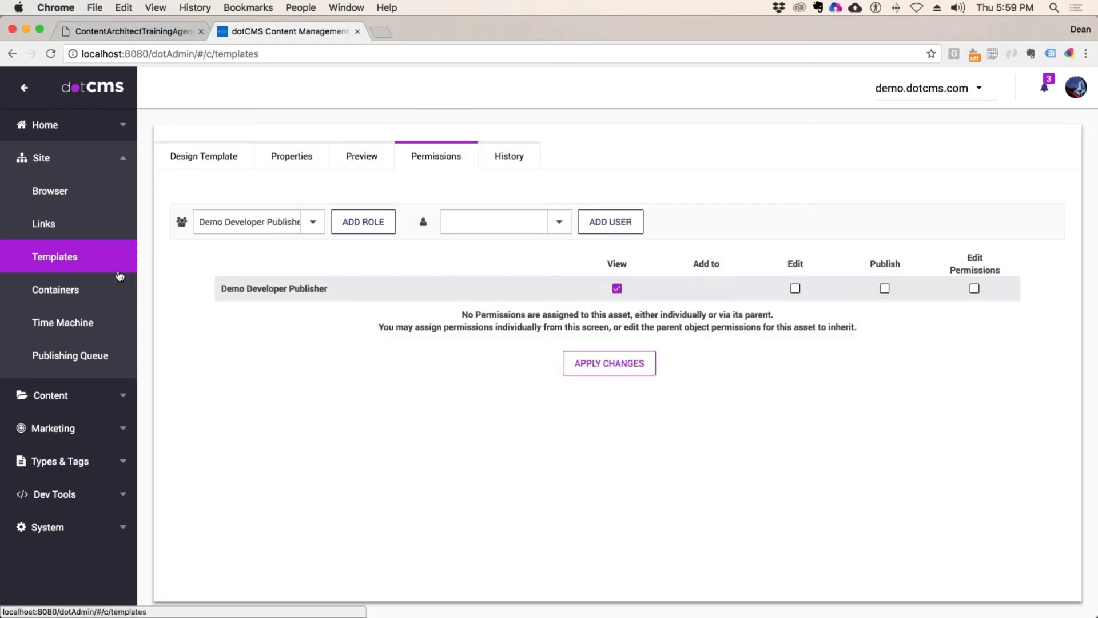
pyautogui.click(63, 290)
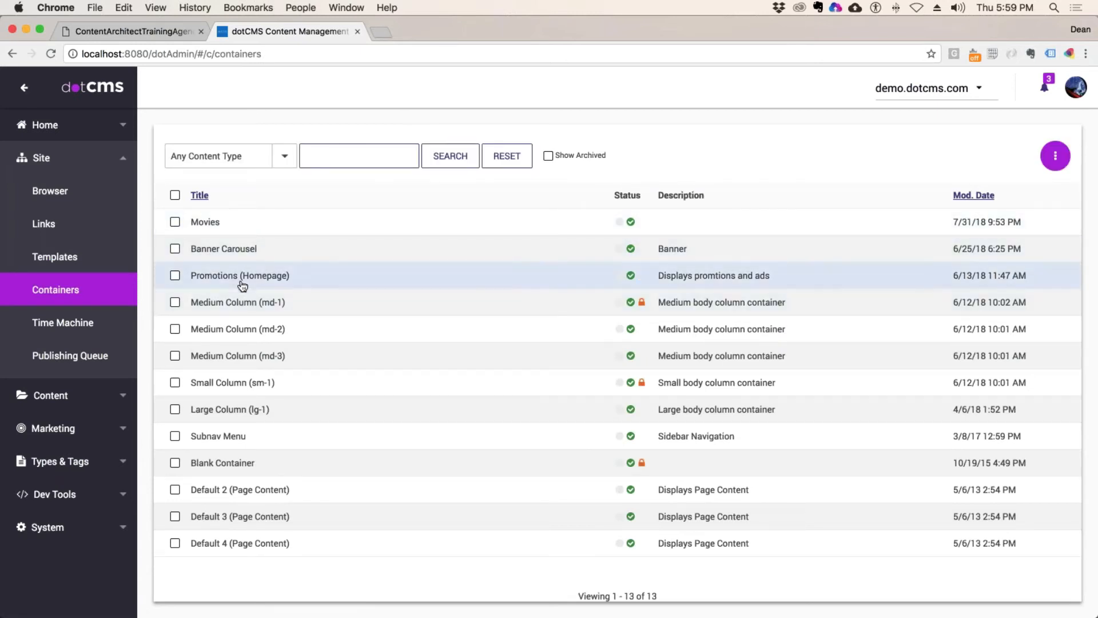
# Step: Grant Demo Developer Publisher View on the Large Column (lg-1) container and apply the change
pyautogui.click(231, 410)
pyautogui.click(270, 156)
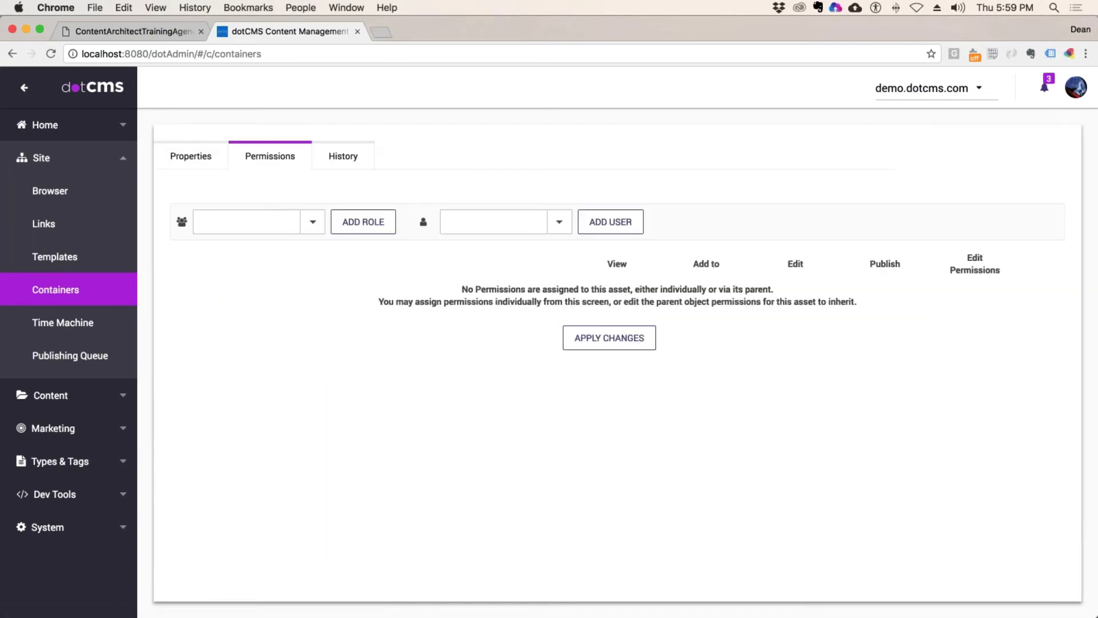
pyautogui.click(246, 222)
pyautogui.click(287, 245)
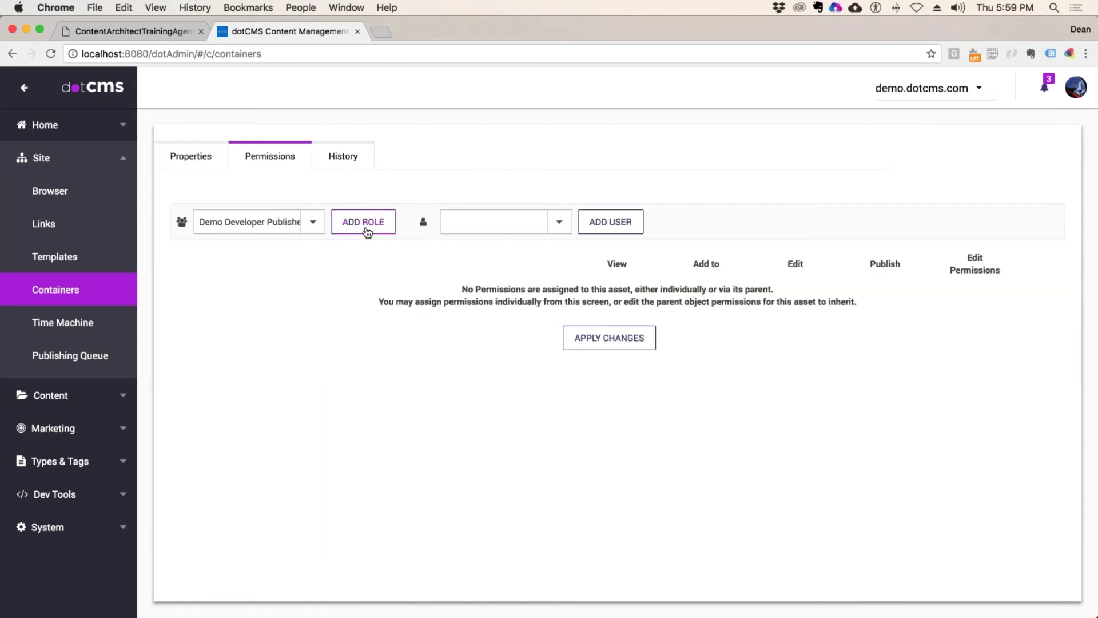
pyautogui.click(365, 227)
pyautogui.click(617, 289)
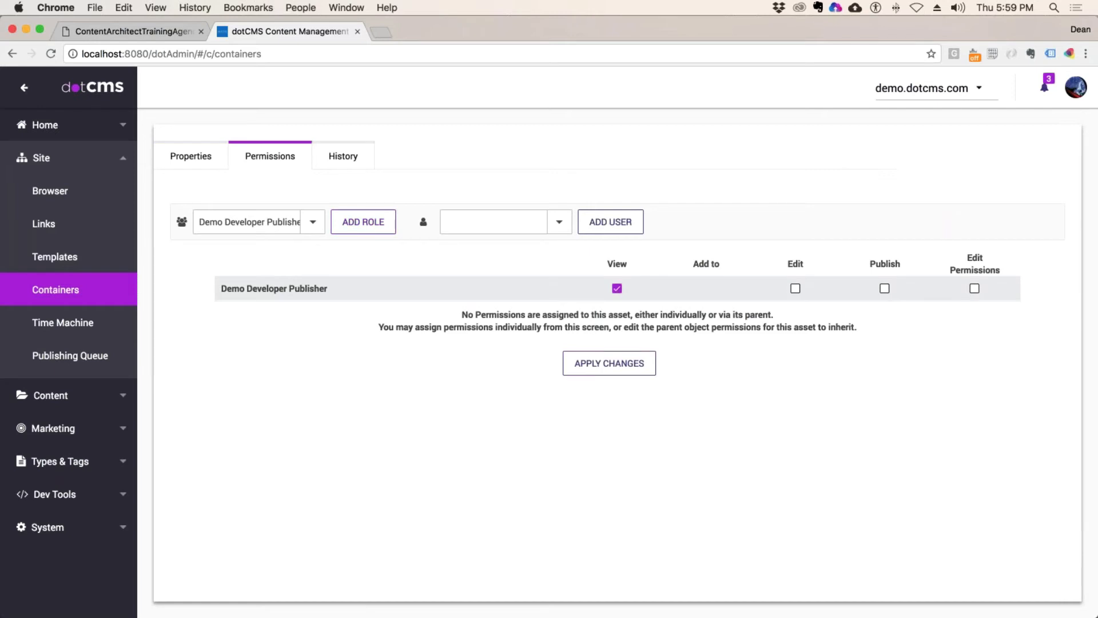
pyautogui.click(610, 364)
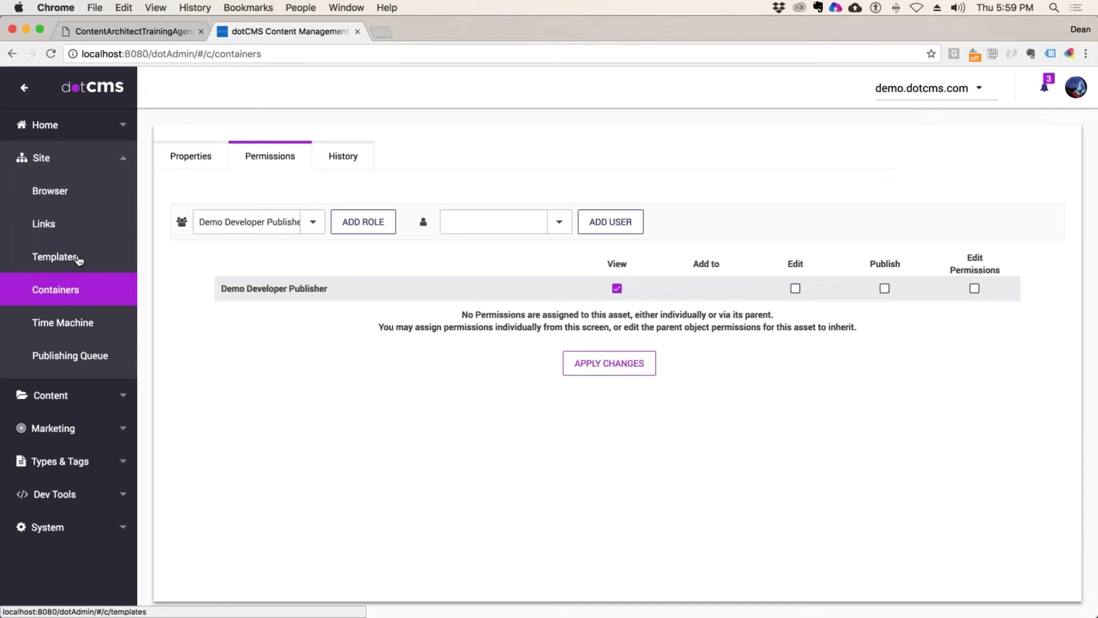
pyautogui.click(121, 264)
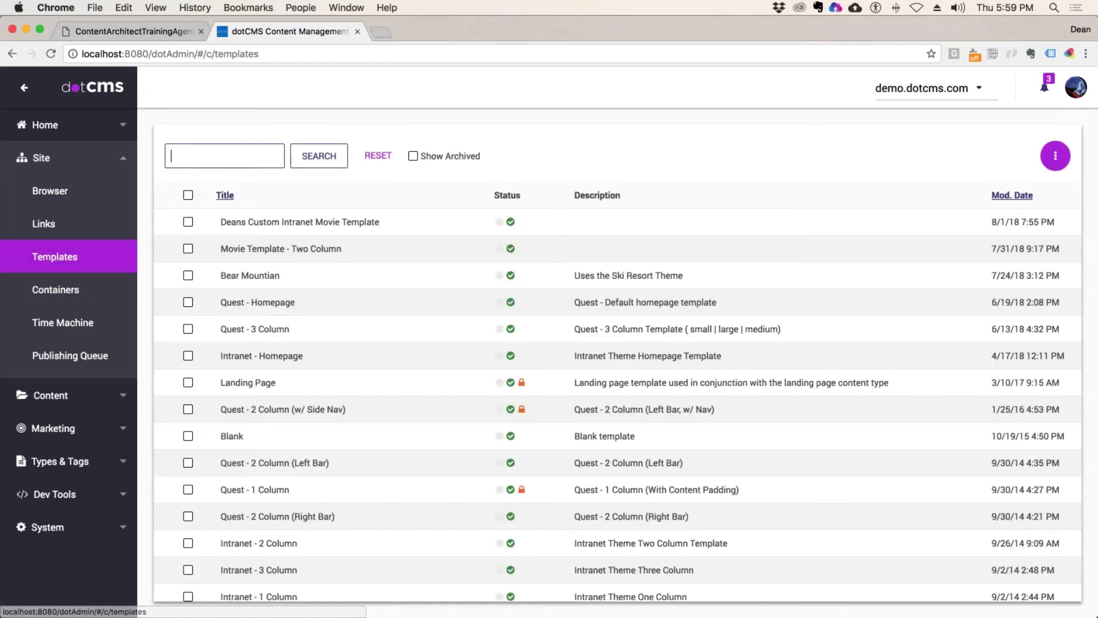
# Step: Search templates for 'Mo' and give Demo Developer Publisher View on Movie Template - Two Column
pyautogui.write('Movie')
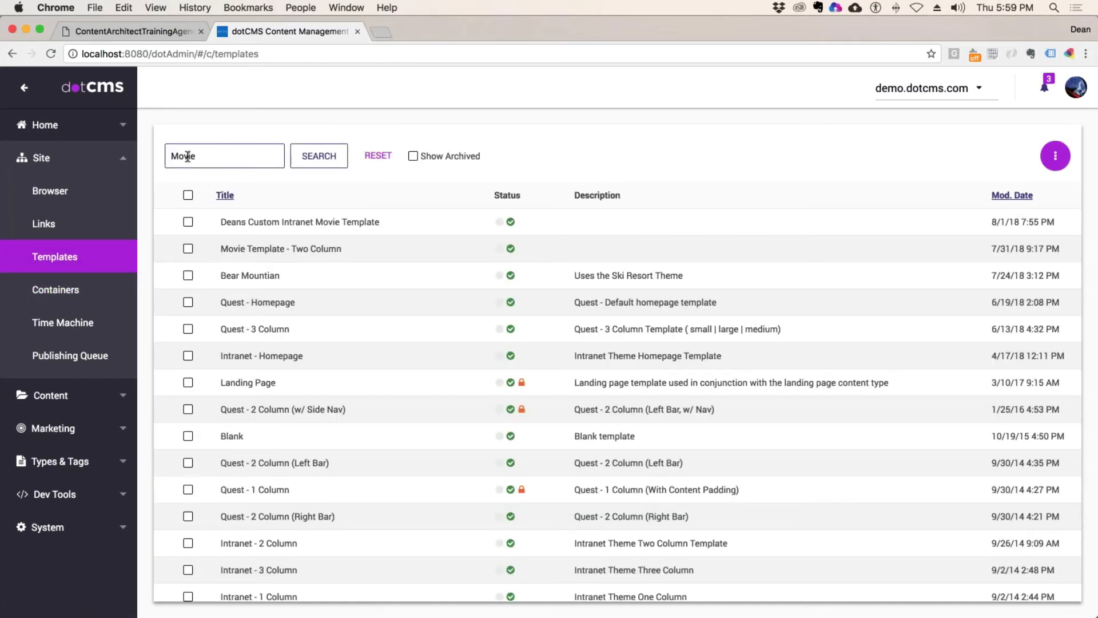
pyautogui.click(316, 160)
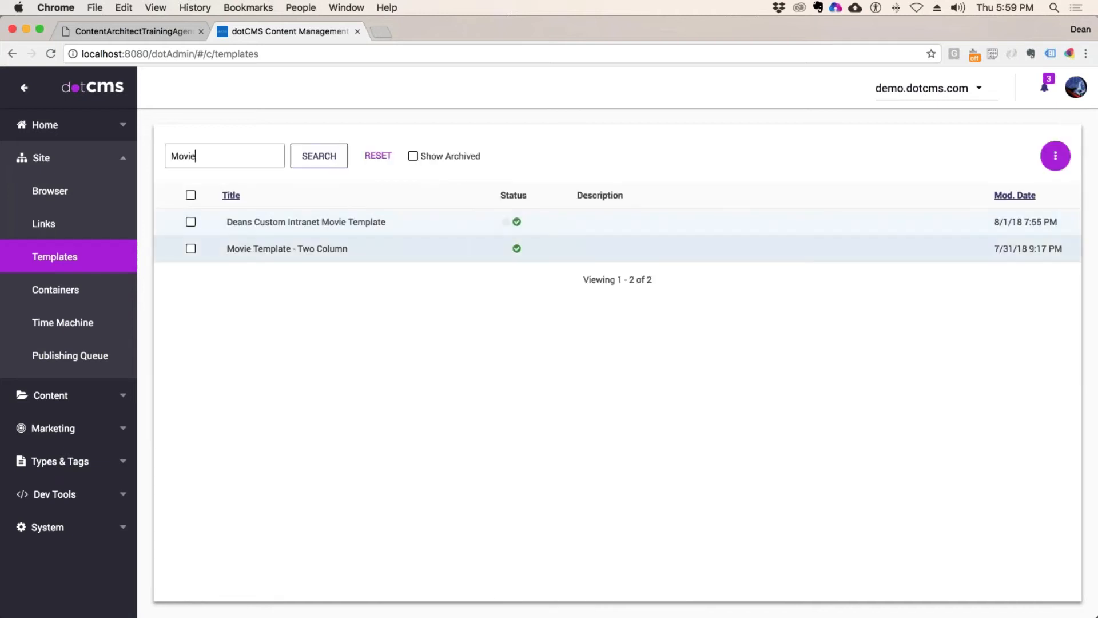
pyautogui.click(288, 250)
pyautogui.click(435, 158)
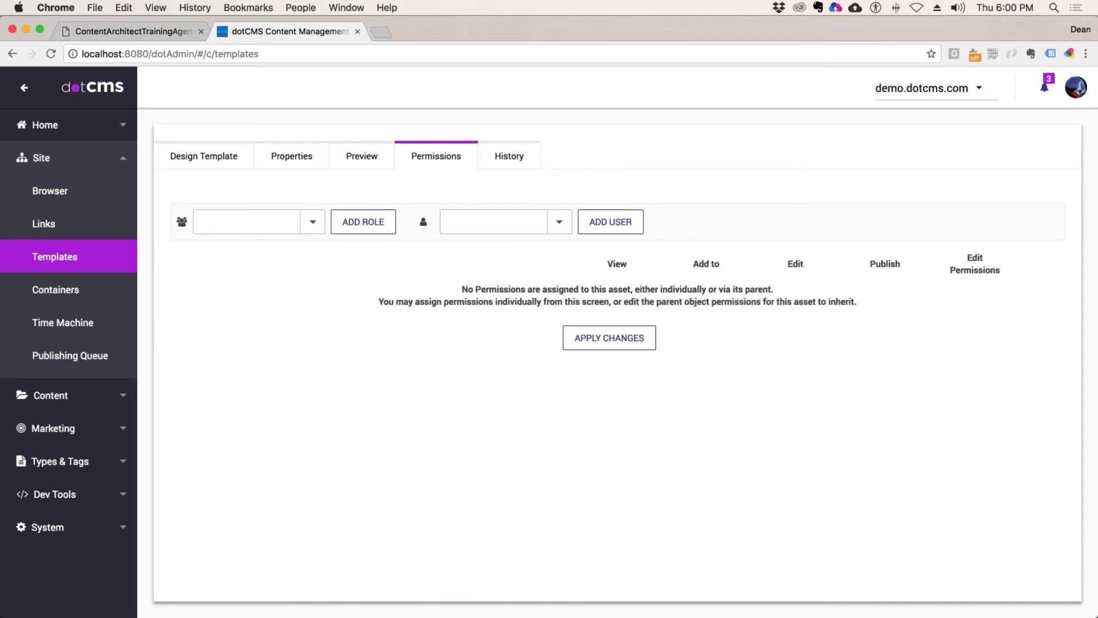
pyautogui.click(313, 225)
pyautogui.click(269, 245)
pyautogui.click(363, 222)
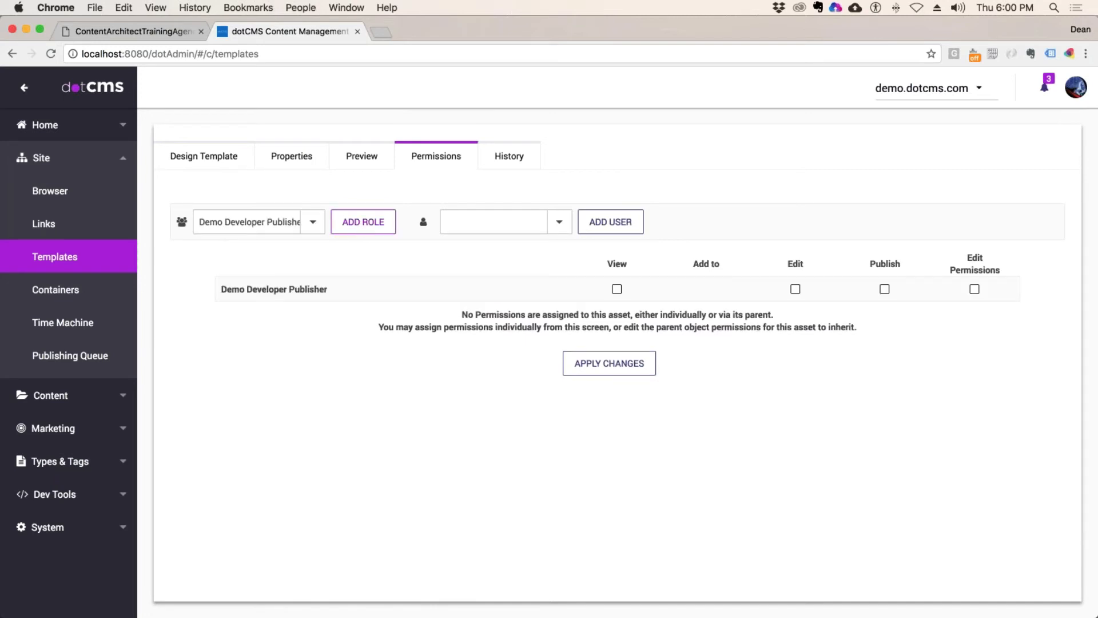
pyautogui.click(617, 289)
pyautogui.click(620, 361)
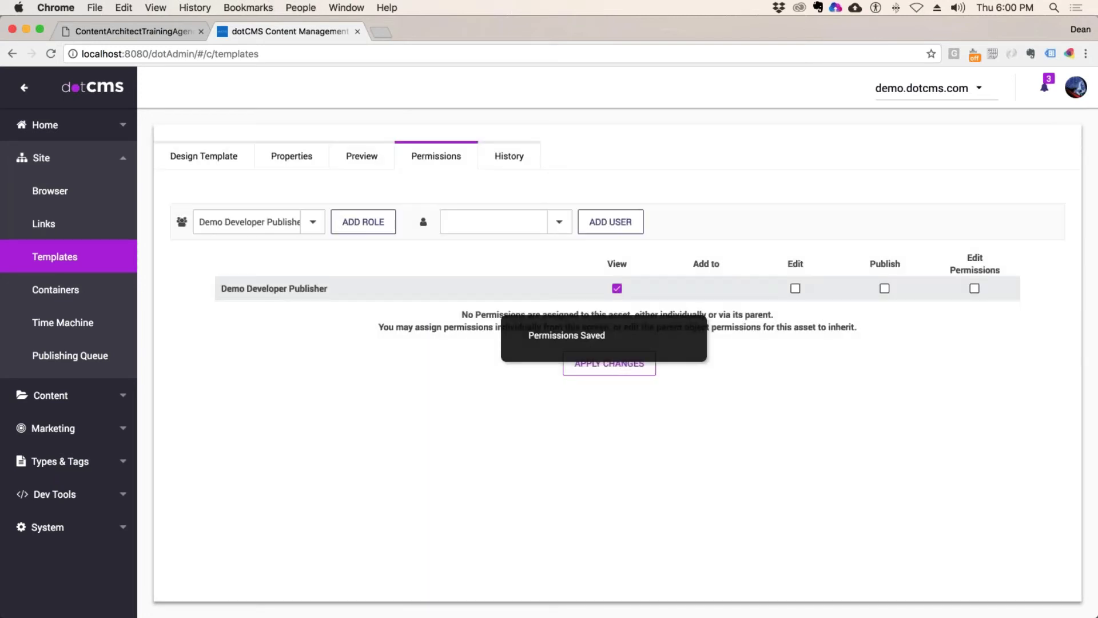
# Step: Look over the template's design layout, then return to the Templates list via Containers
pyautogui.click(203, 156)
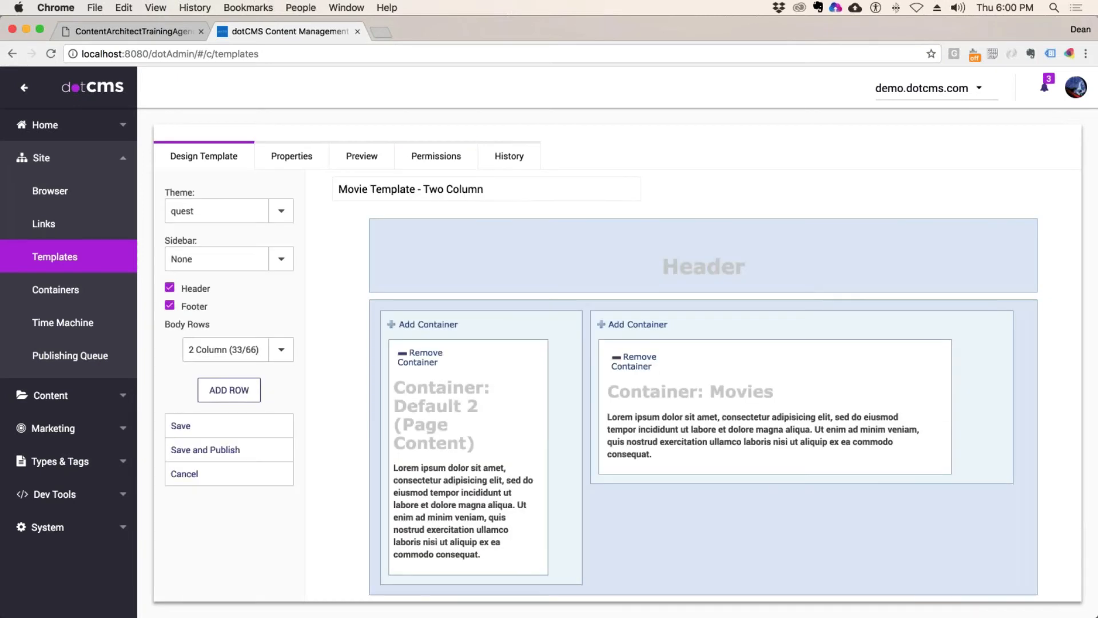
pyautogui.scroll(-2, 617, 370)
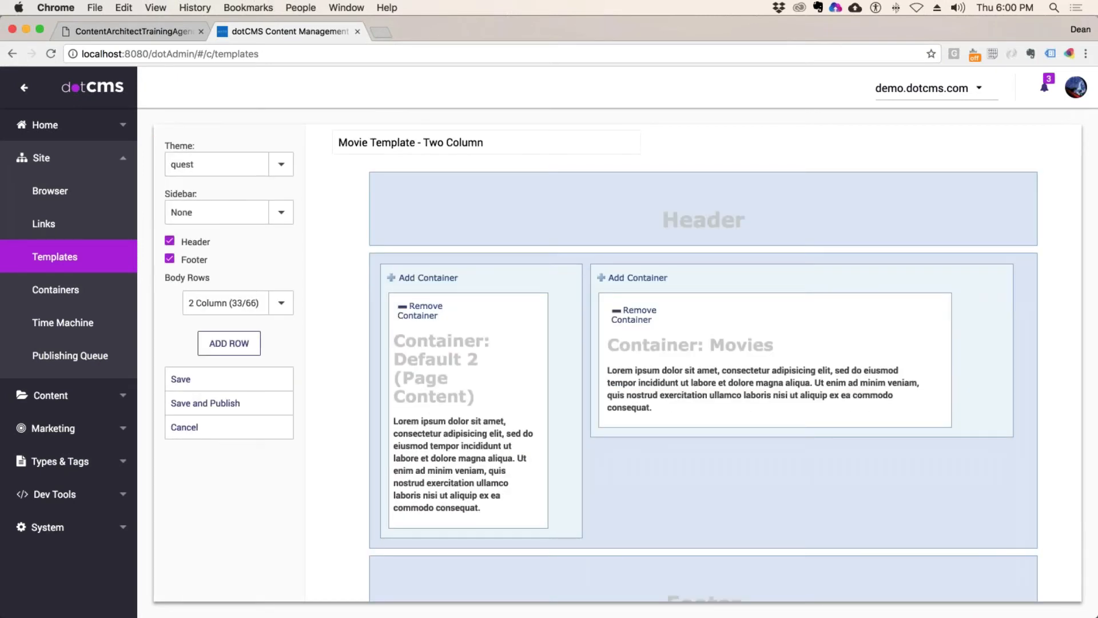
pyautogui.scroll(2, 336, 339)
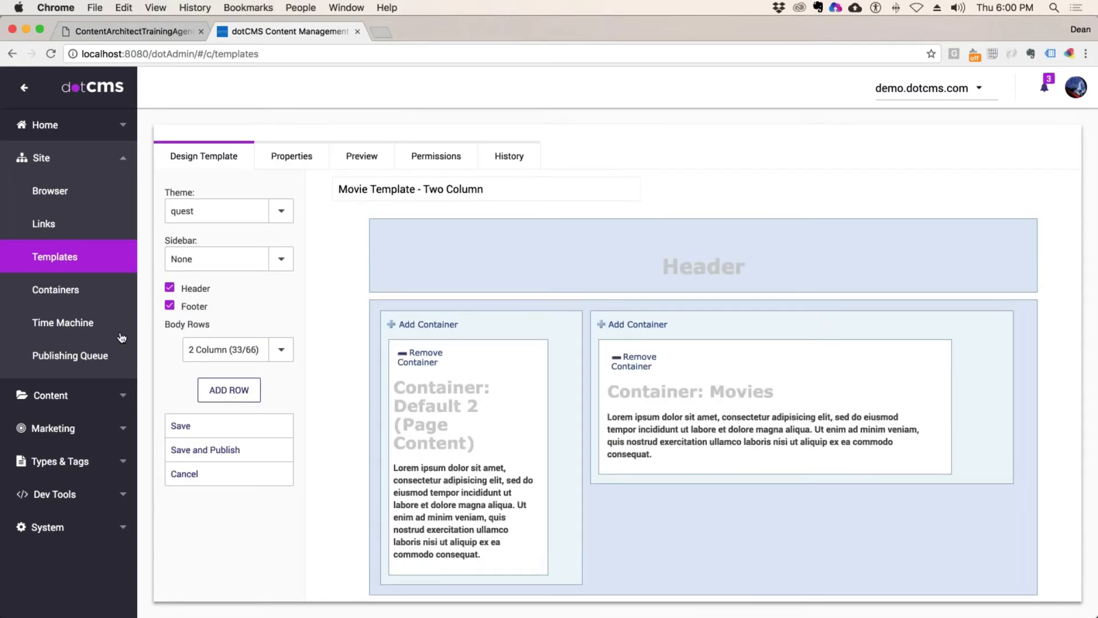
pyautogui.click(75, 291)
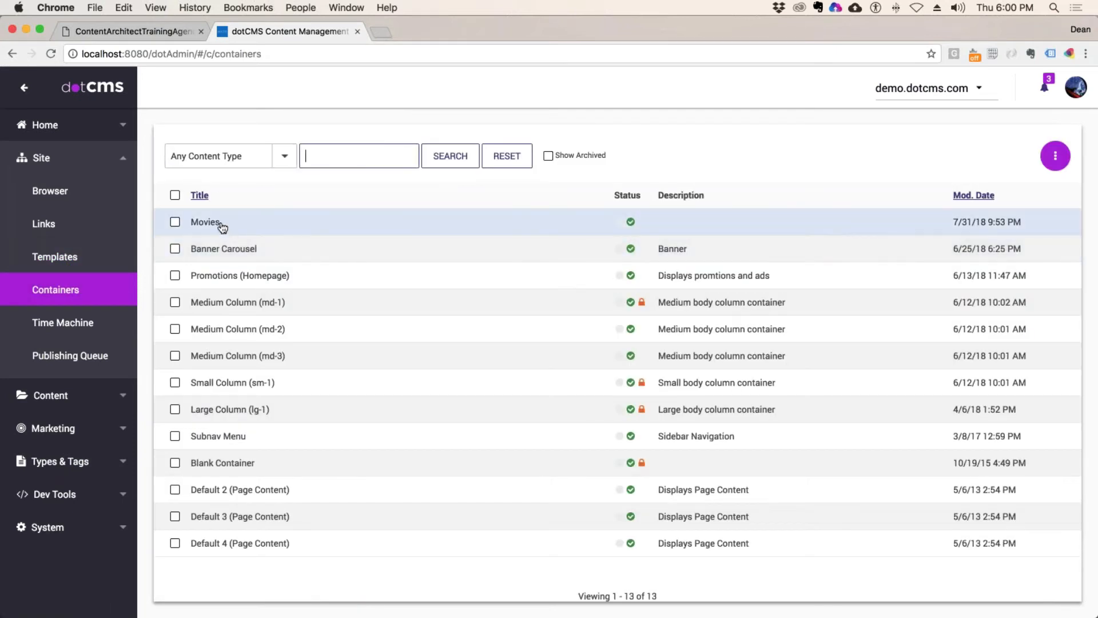
pyautogui.click(85, 256)
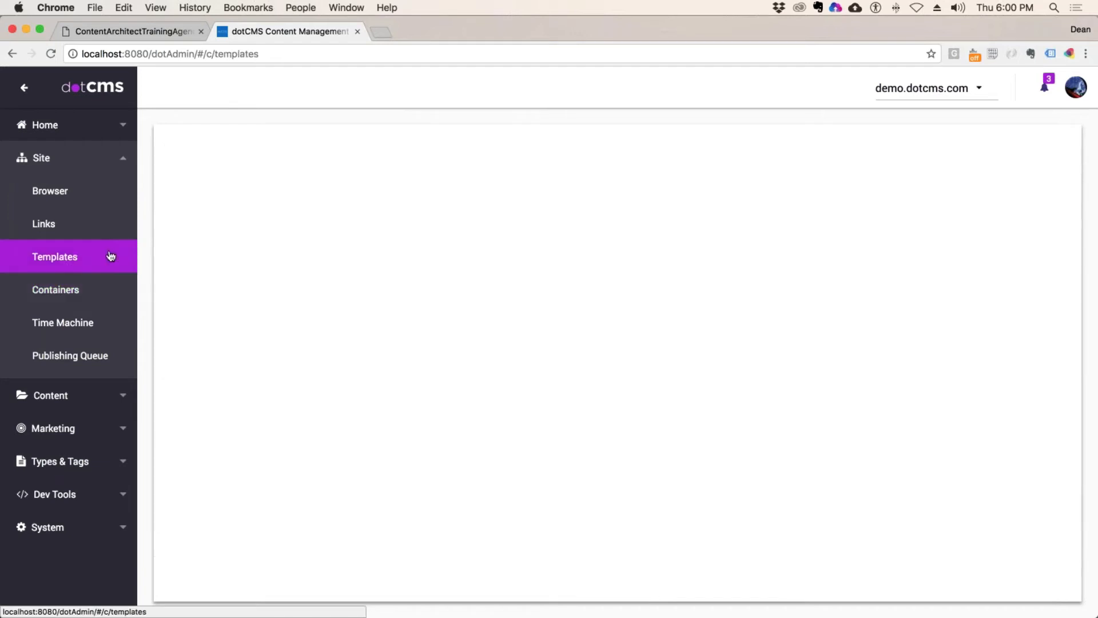
# Step: Give Demo Developer Publisher View on Deans Custom Intranet Movie Template and apply the change
pyautogui.click(458, 230)
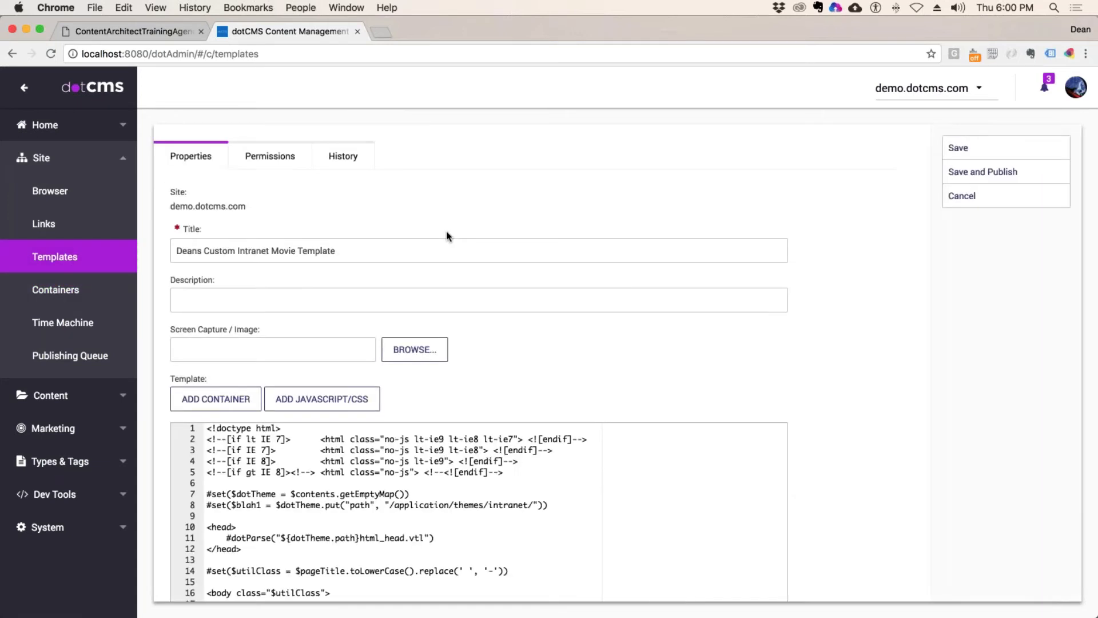
pyautogui.click(270, 156)
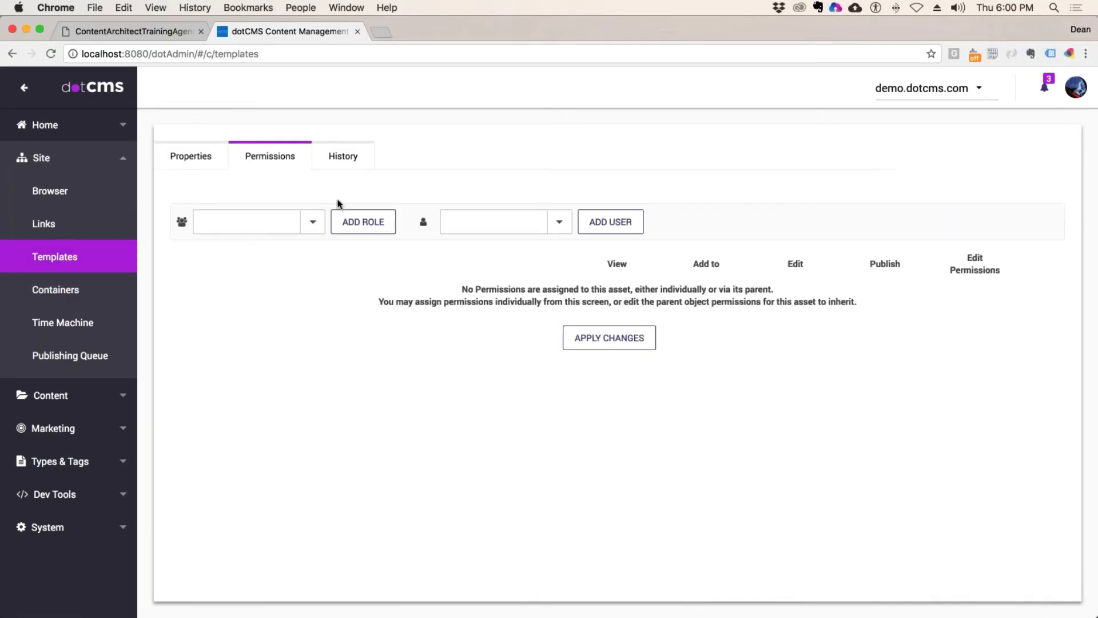
pyautogui.click(320, 223)
pyautogui.click(258, 247)
pyautogui.click(358, 229)
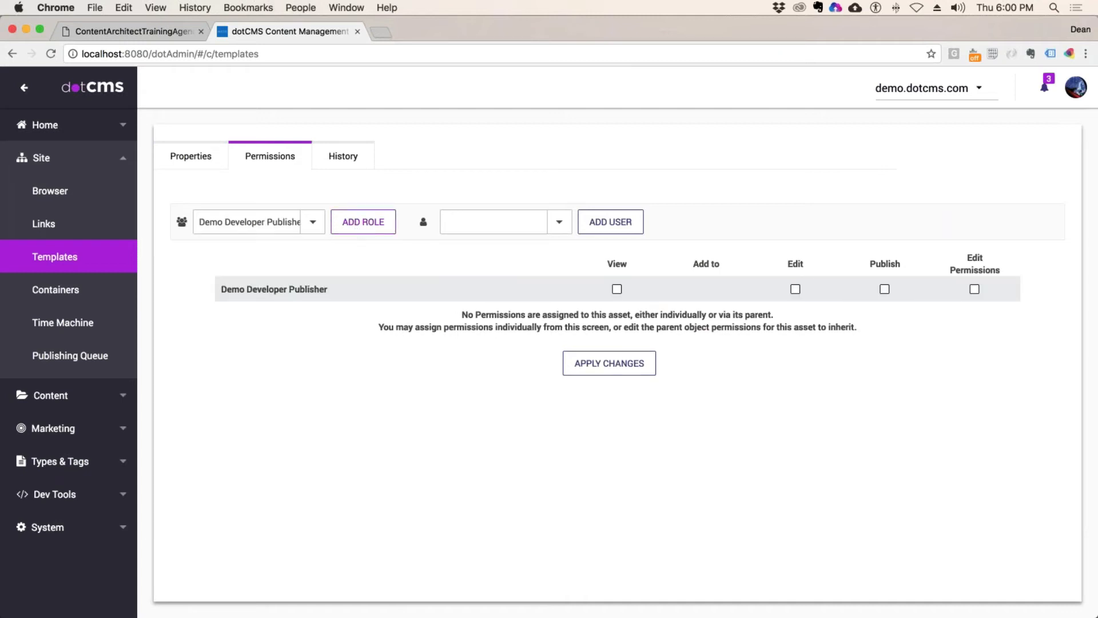
pyautogui.click(617, 289)
pyautogui.click(609, 363)
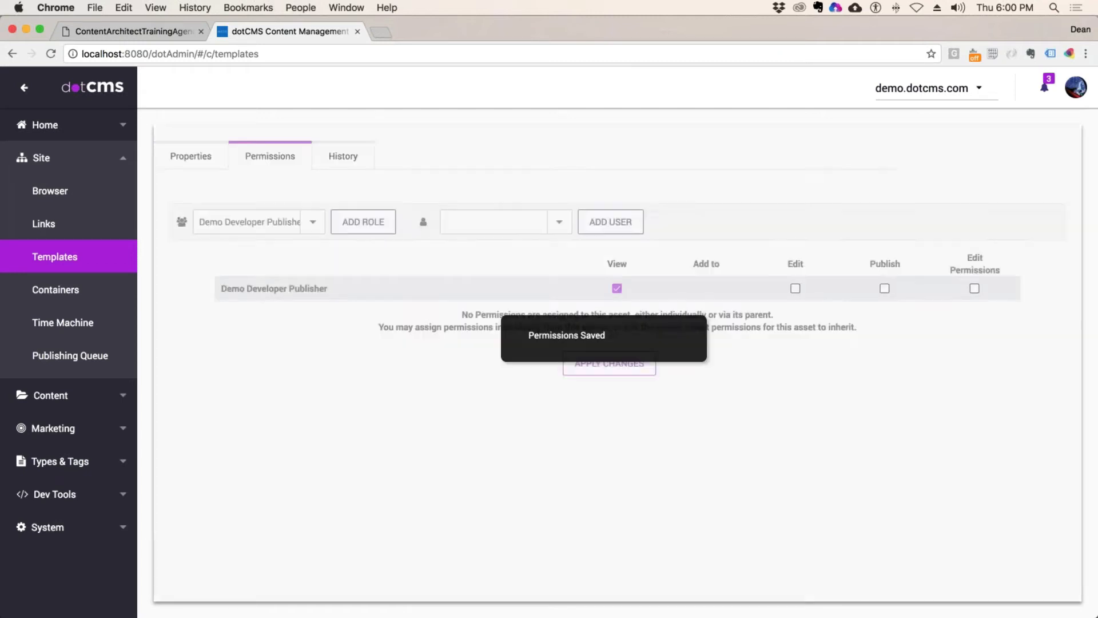
# Step: Review the template code's Movies, Large Column and Medium Column containers, then cancel without saving
pyautogui.scroll(-10, 430, 364)
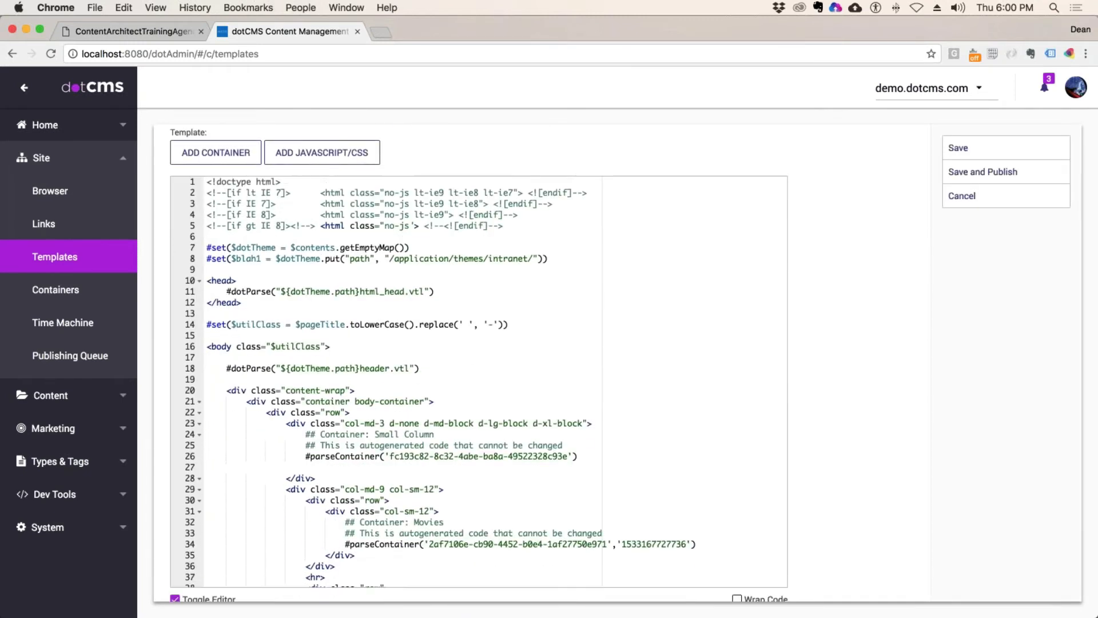
pyautogui.scroll(-5, 431, 364)
pyautogui.scroll(5, 515, 358)
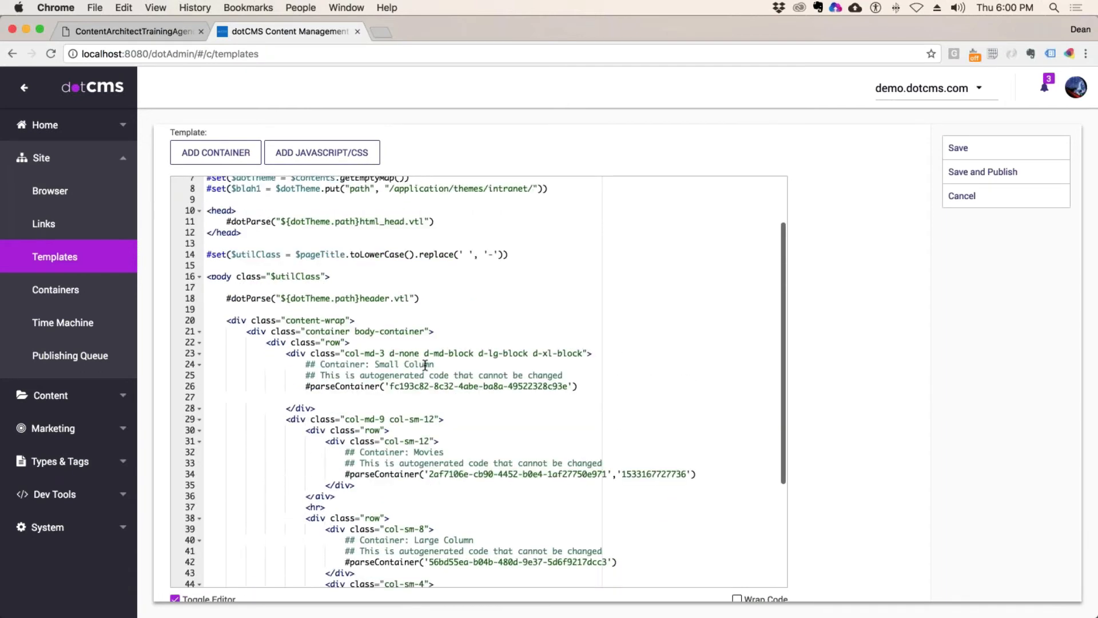
pyautogui.scroll(-3, 591, 350)
pyautogui.moveTo(591, 350); pyautogui.dragTo(212, 322)
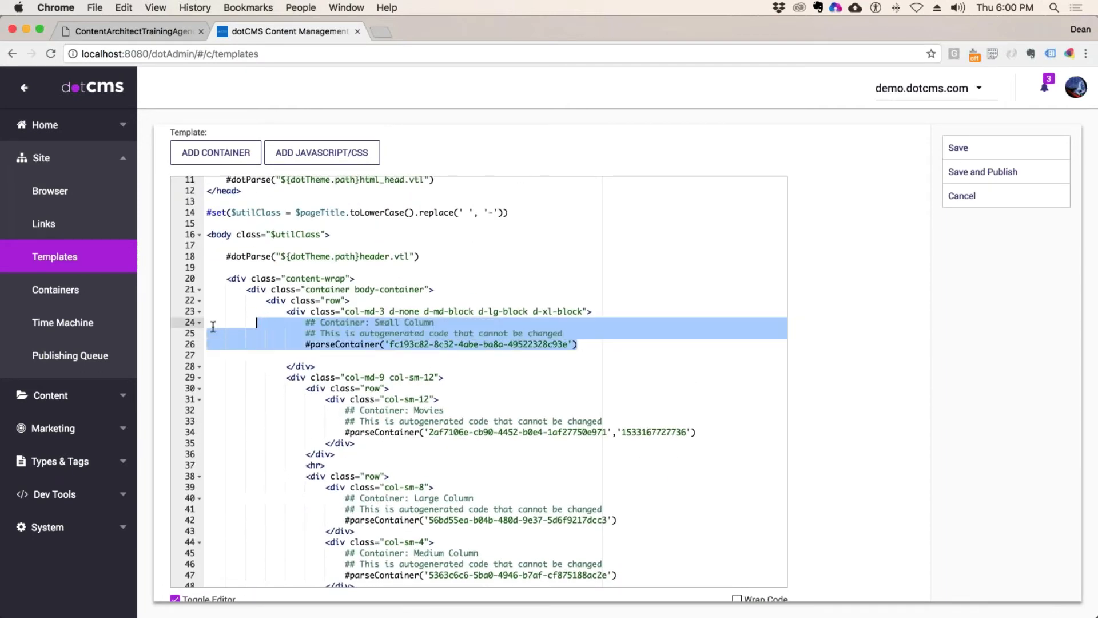
pyautogui.scroll(-3, 560, 354)
pyautogui.scroll(-2, 560, 355)
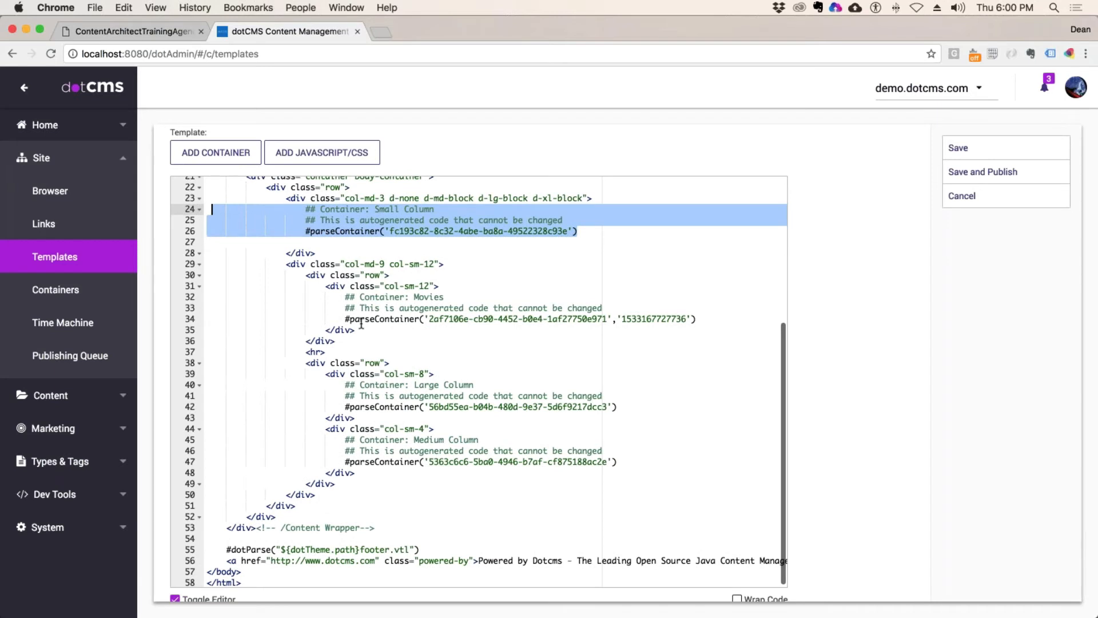
pyautogui.moveTo(726, 318); pyautogui.dragTo(208, 297)
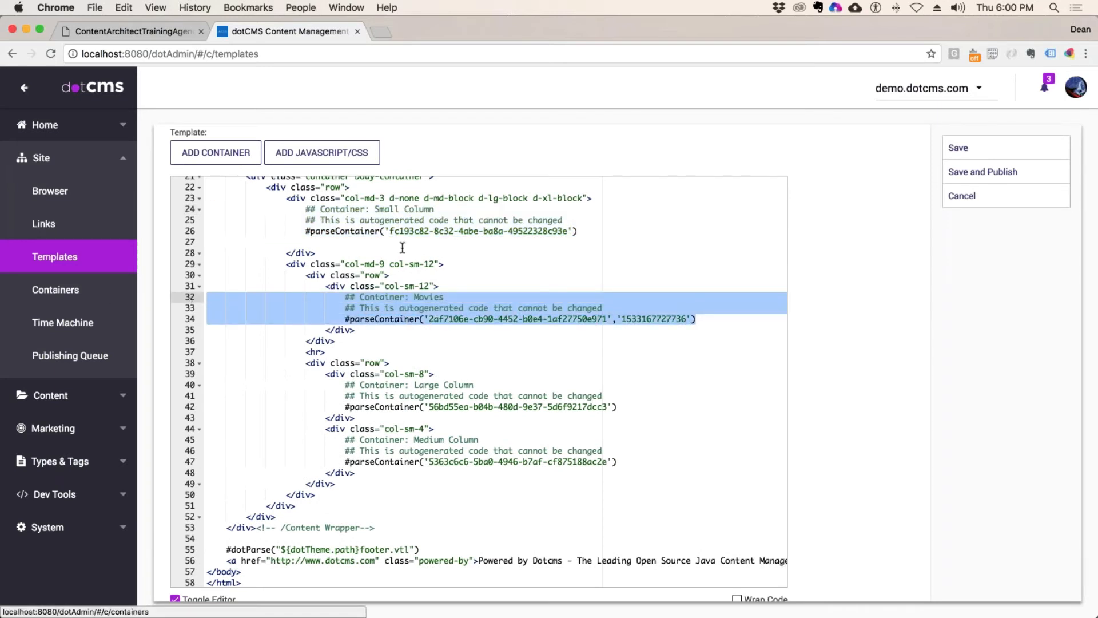
pyautogui.moveTo(618, 406); pyautogui.dragTo(69, 400)
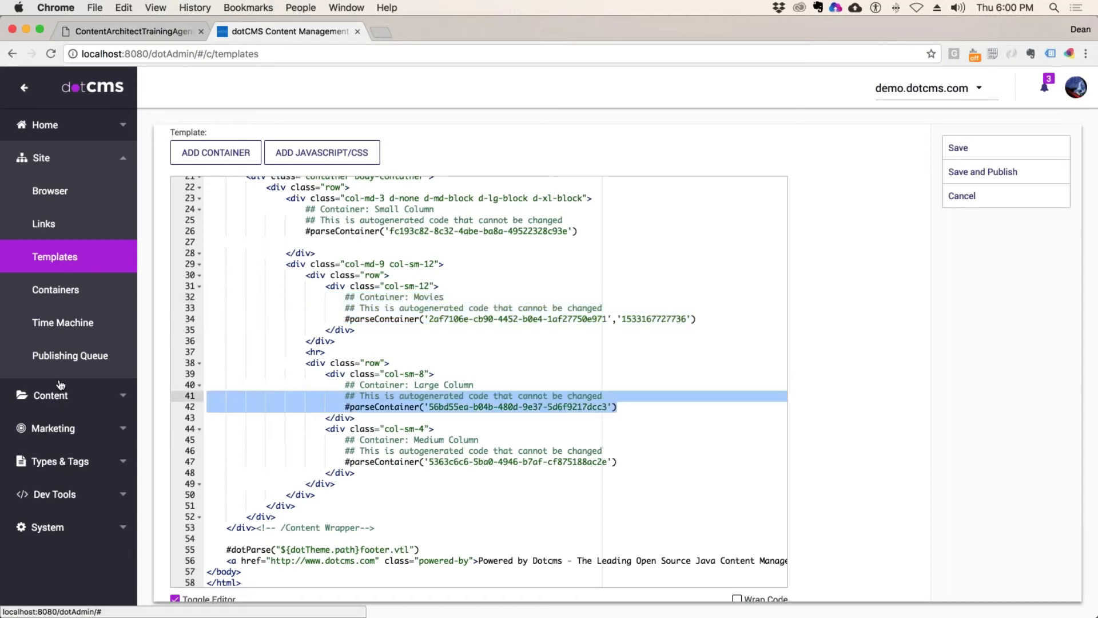
pyautogui.keyDown('shift'); pyautogui.click(172, 351); pyautogui.keyUp('shift')
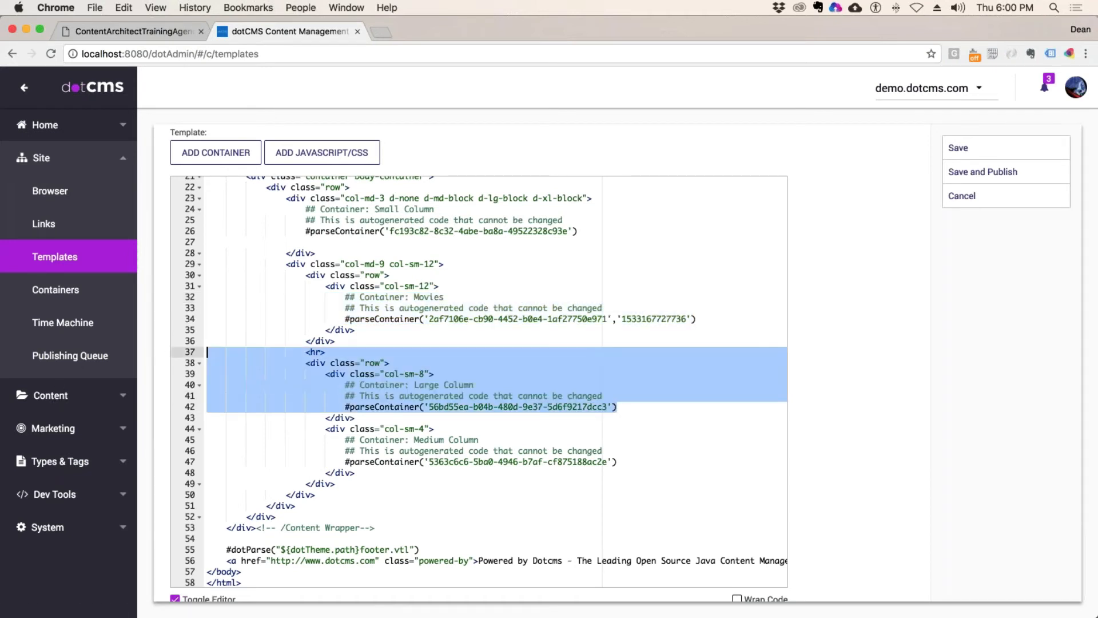
pyautogui.moveTo(617, 462); pyautogui.dragTo(200, 436)
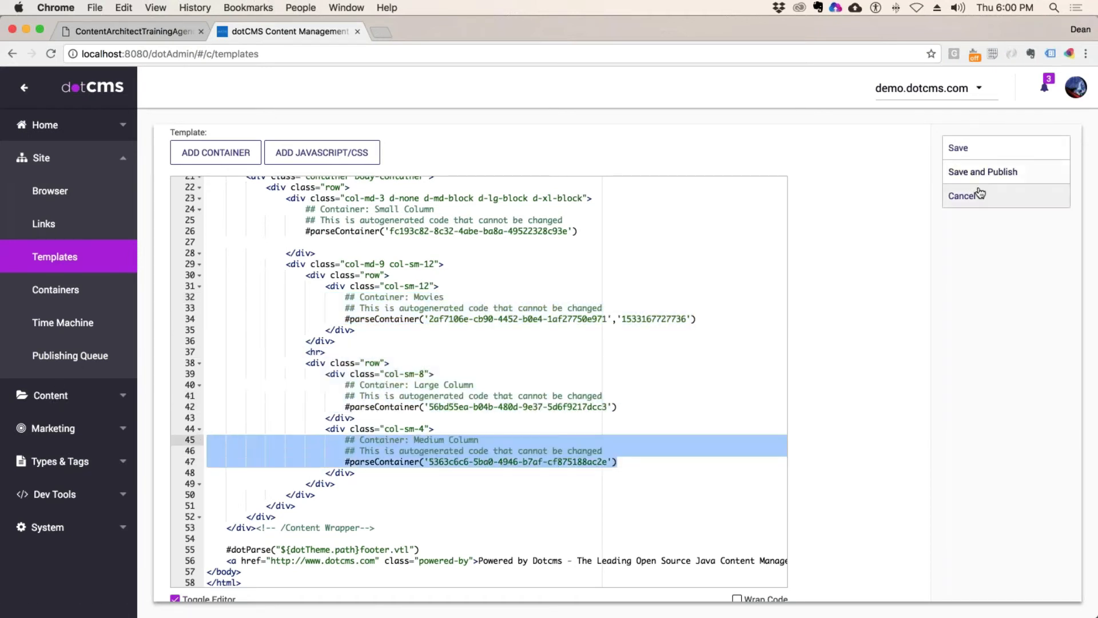
pyautogui.click(962, 195)
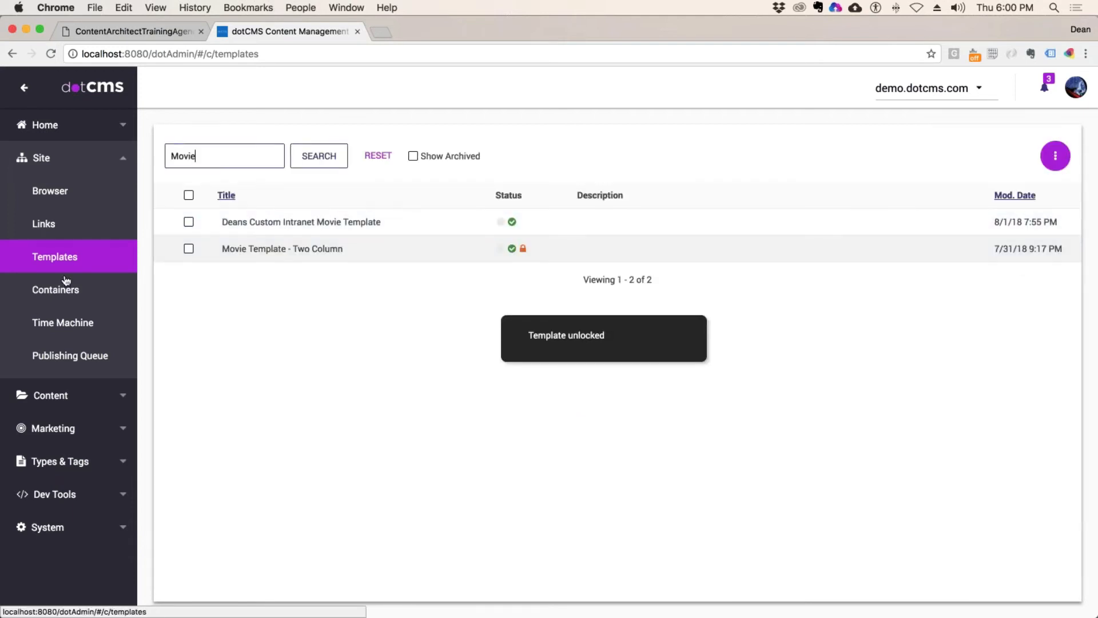
# Step: Filter containers to 'Mov', edit Movies, and grant Demo Developer Publisher View on it
pyautogui.click(54, 292)
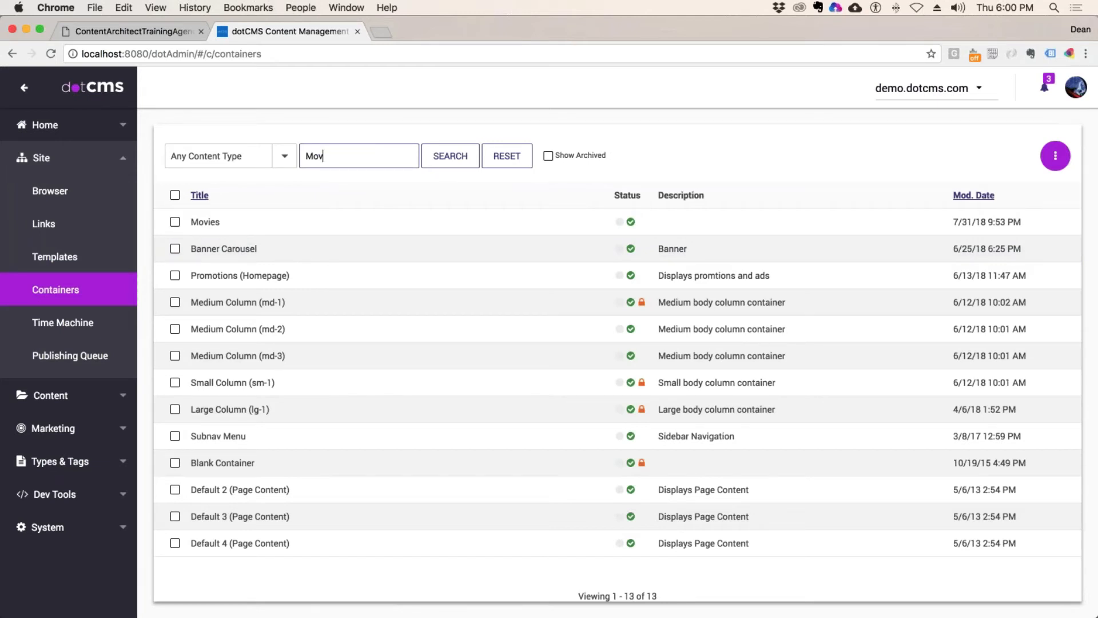
pyautogui.click(451, 156)
pyautogui.rightClick(209, 225)
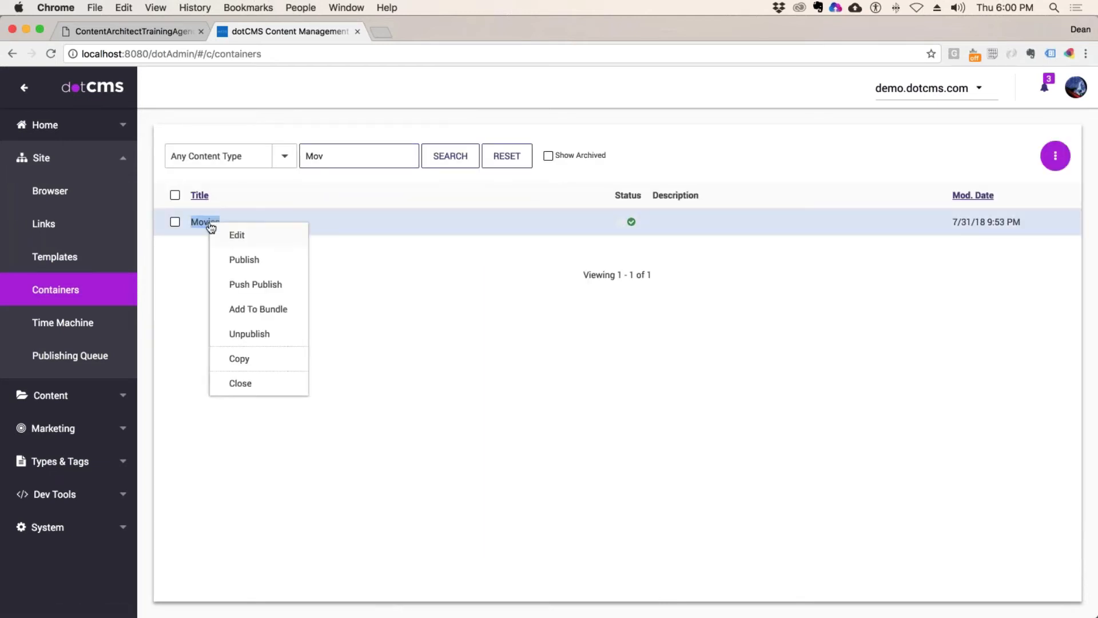
pyautogui.click(239, 236)
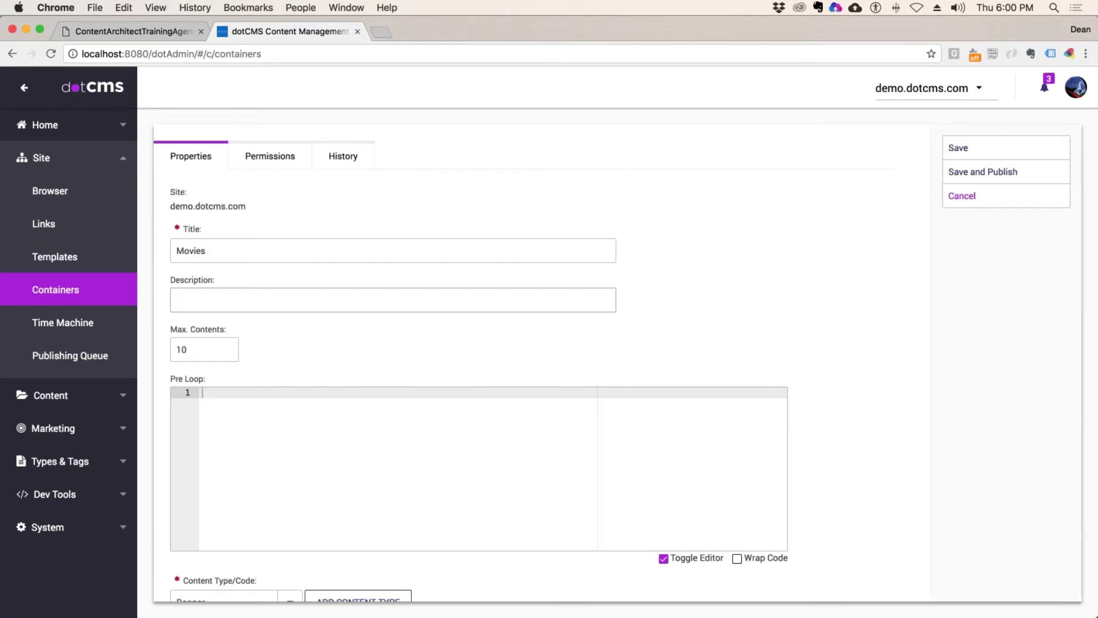
pyautogui.click(270, 157)
pyautogui.click(313, 222)
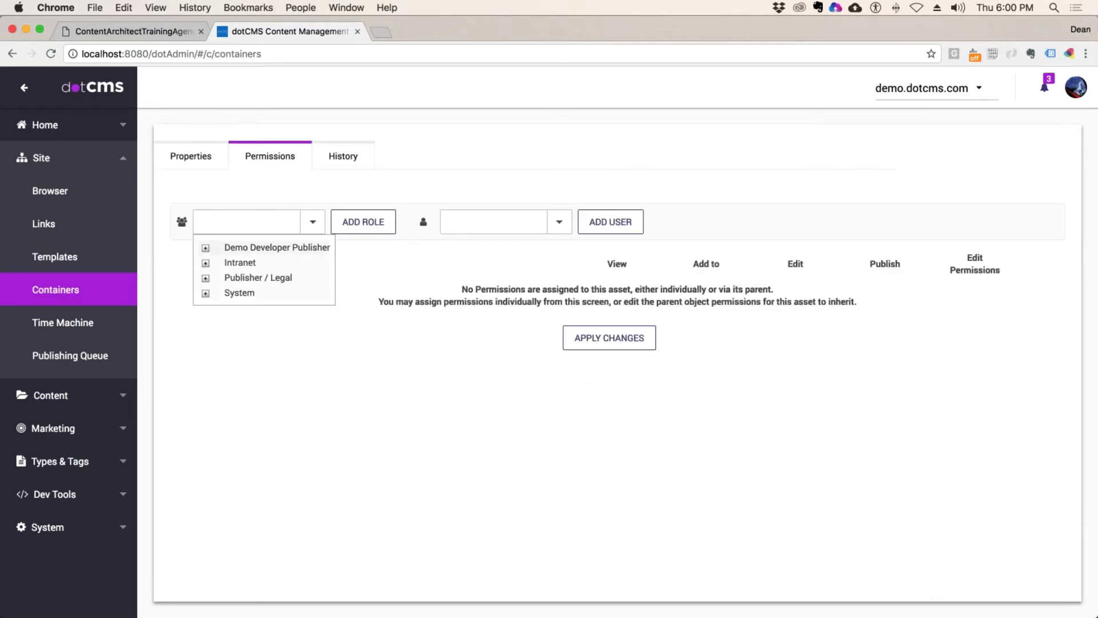
pyautogui.click(300, 247)
pyautogui.click(363, 222)
pyautogui.click(617, 289)
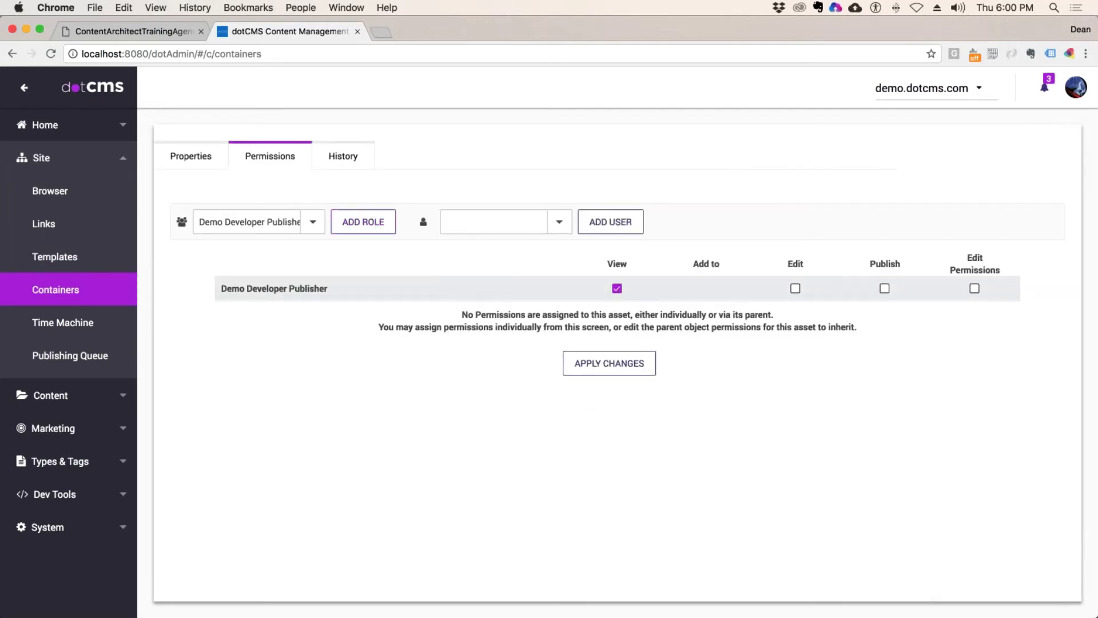
pyautogui.click(609, 363)
pyautogui.click(78, 293)
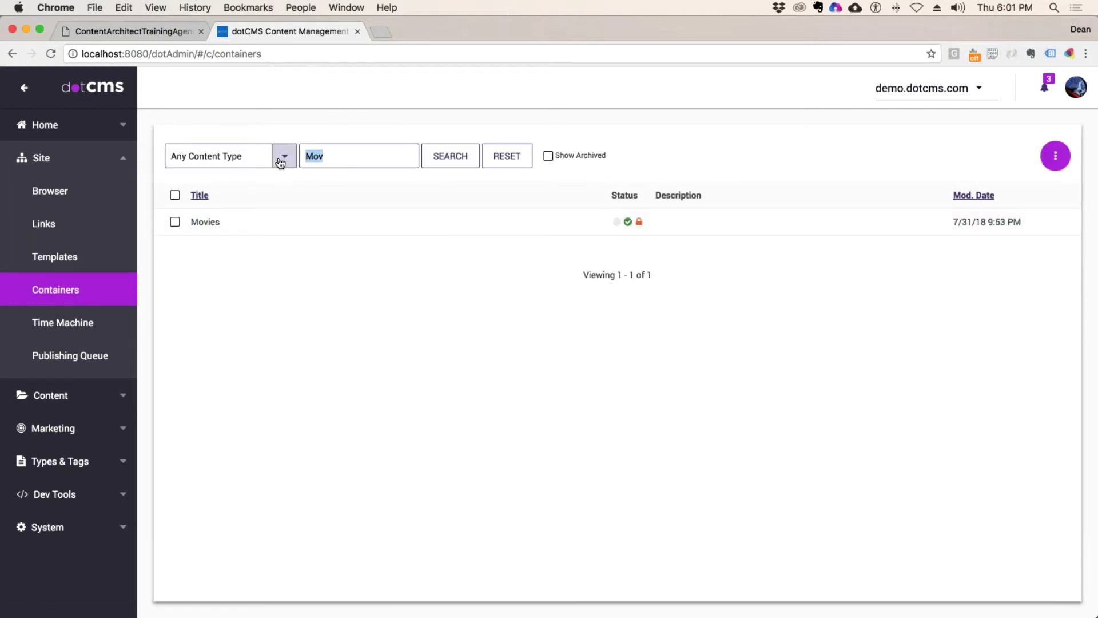
# Step: Clear the container search and confirm Large Column (lg-1) already gives Demo Developer Publisher View
pyautogui.press('BackSpace')
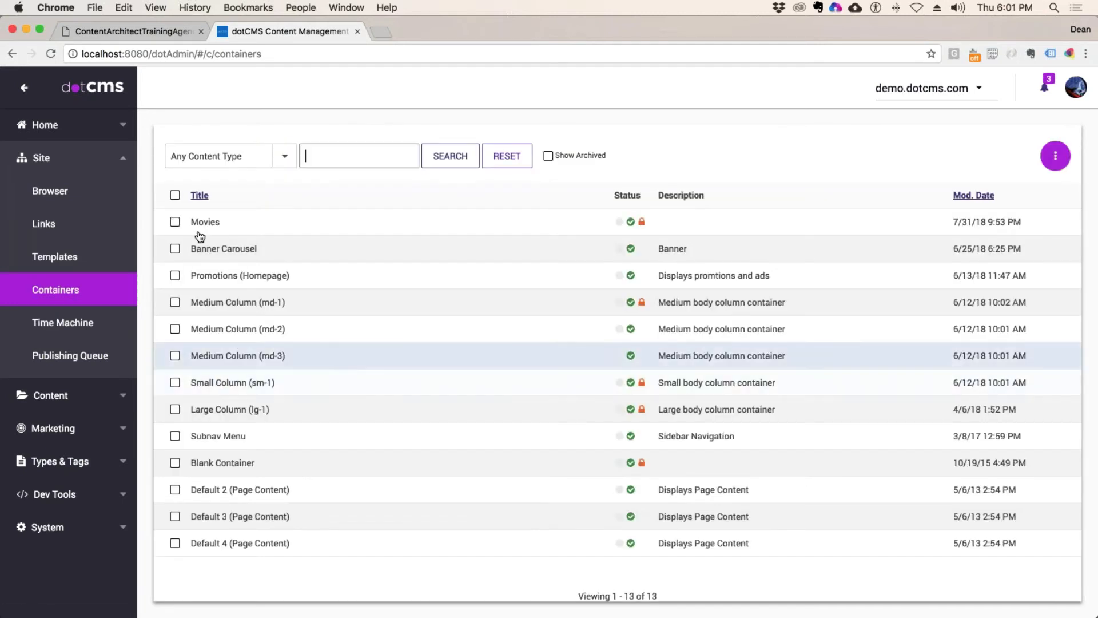
pyautogui.click(223, 411)
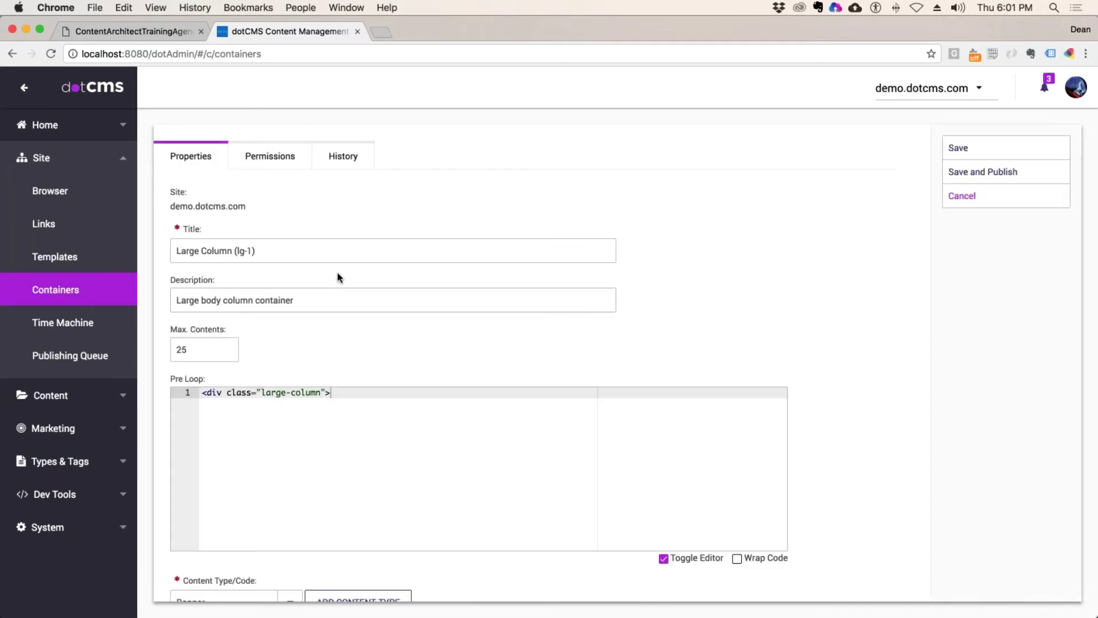
pyautogui.click(270, 156)
pyautogui.click(289, 221)
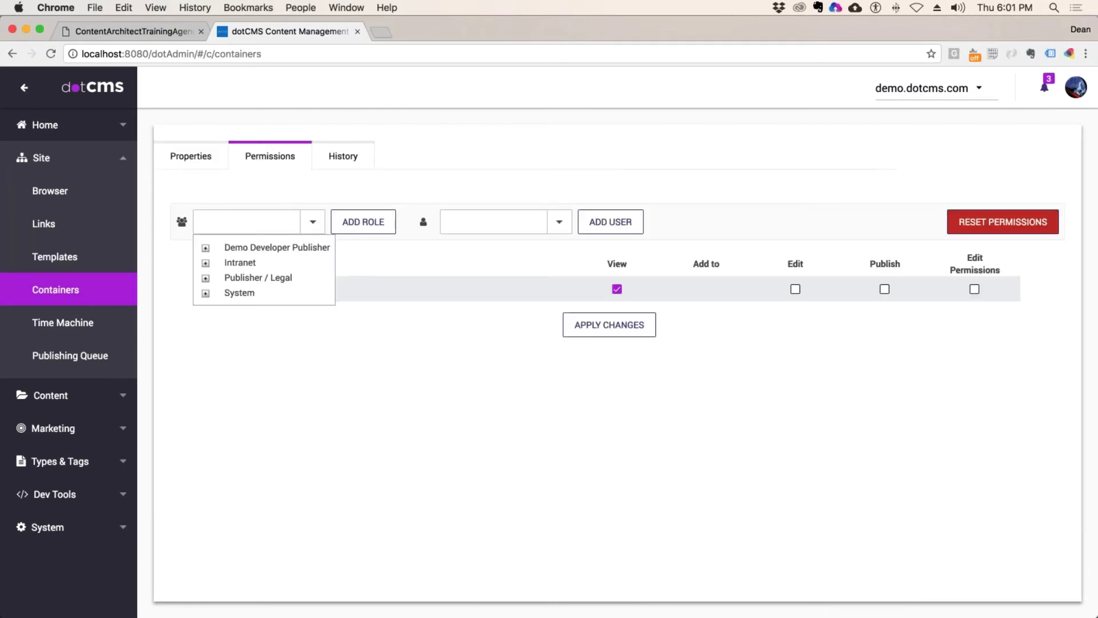
pyautogui.click(315, 221)
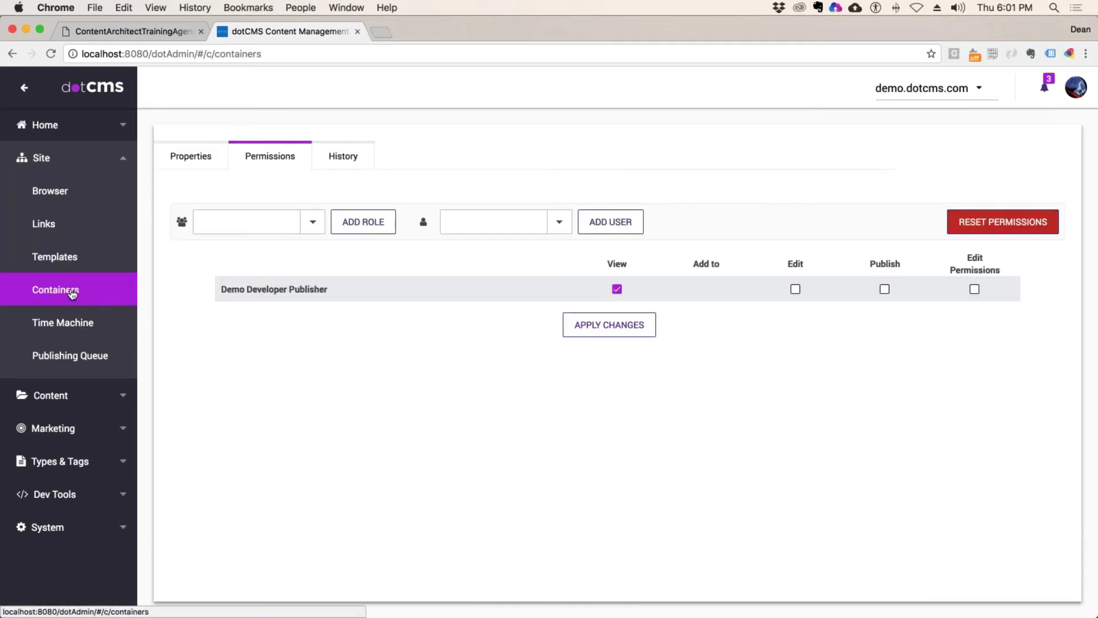
pyautogui.click(71, 290)
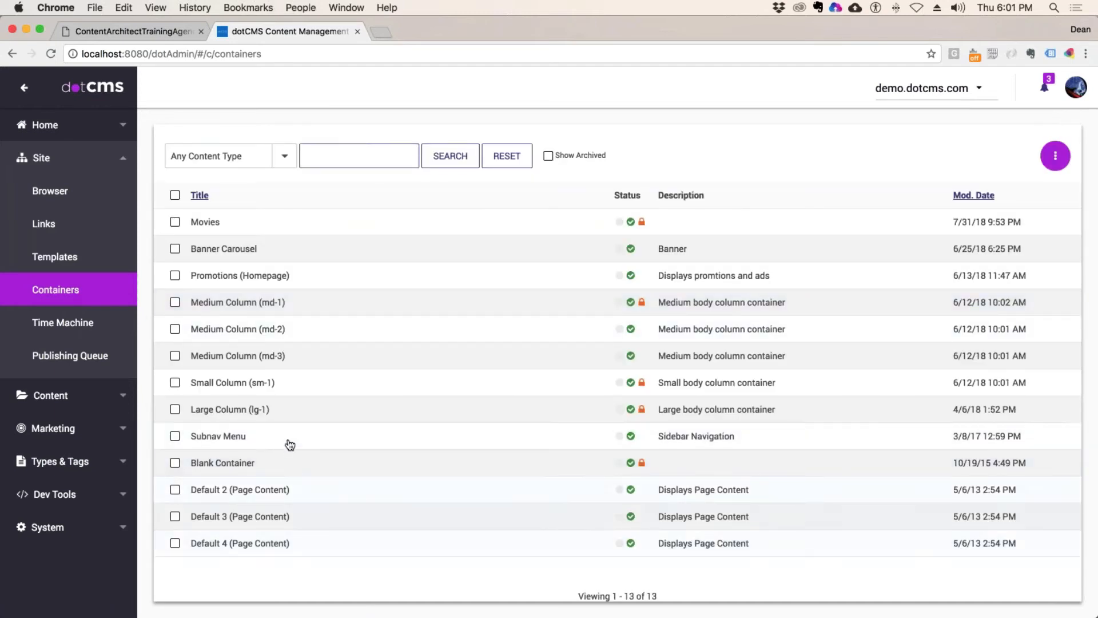
pyautogui.click(212, 411)
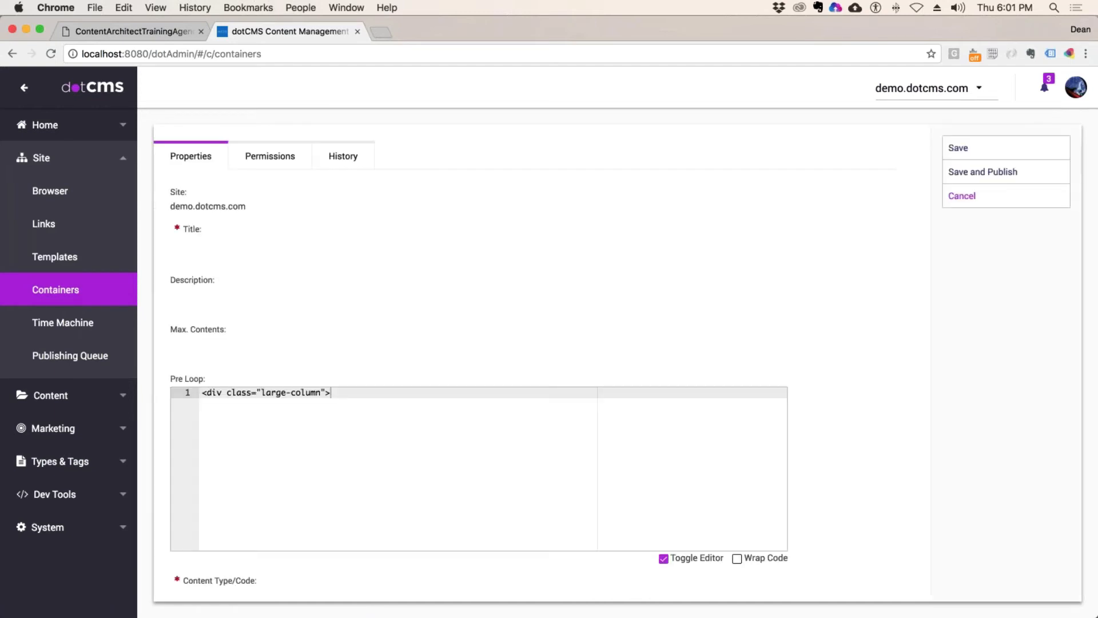
pyautogui.click(270, 156)
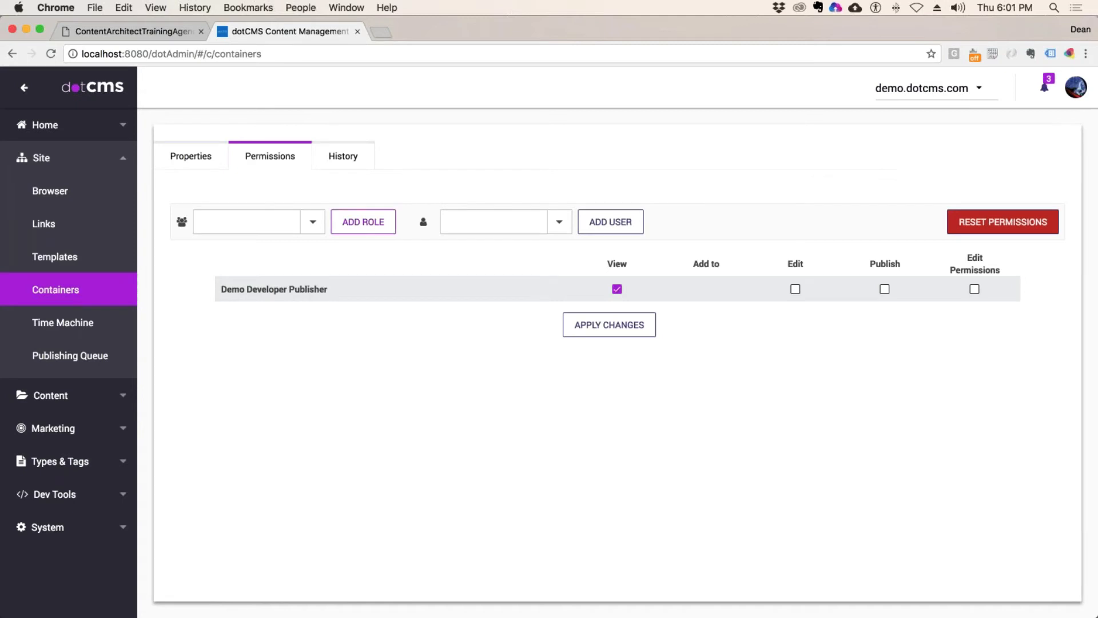
pyautogui.click(109, 301)
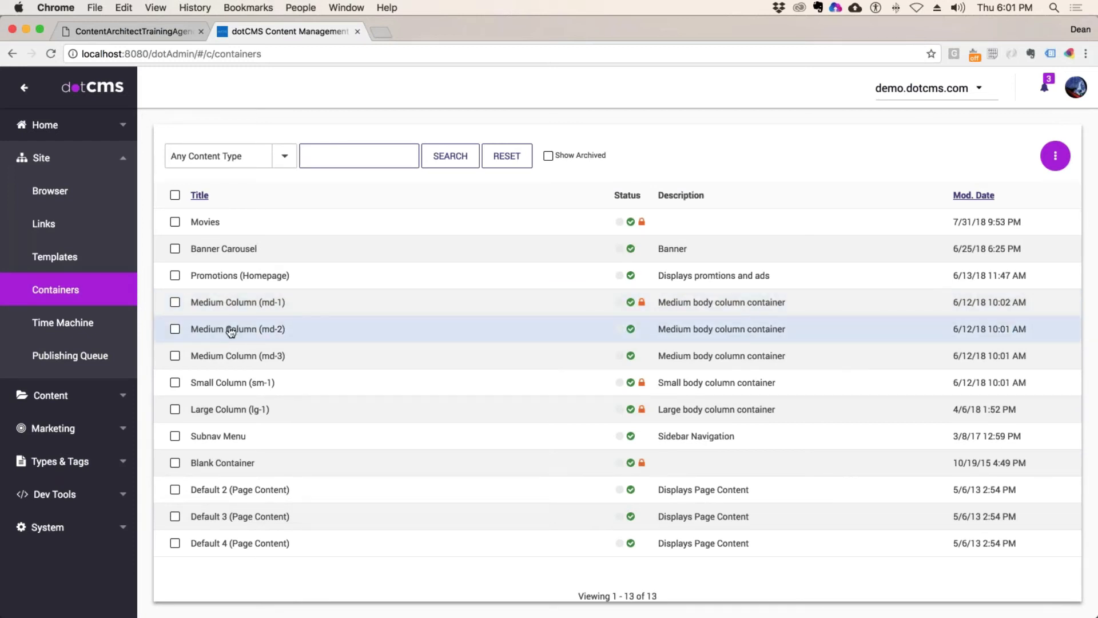
# Step: Grant Demo Developer Publisher View on the Medium Column (md-2) container and apply the change
pyautogui.click(230, 330)
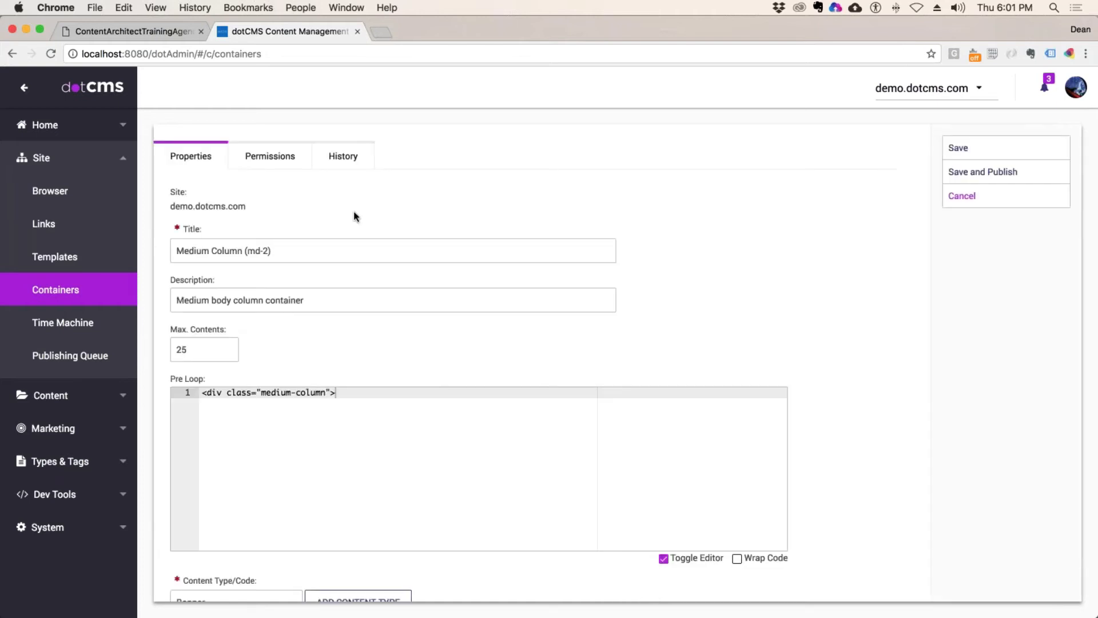
pyautogui.click(264, 149)
pyautogui.click(263, 222)
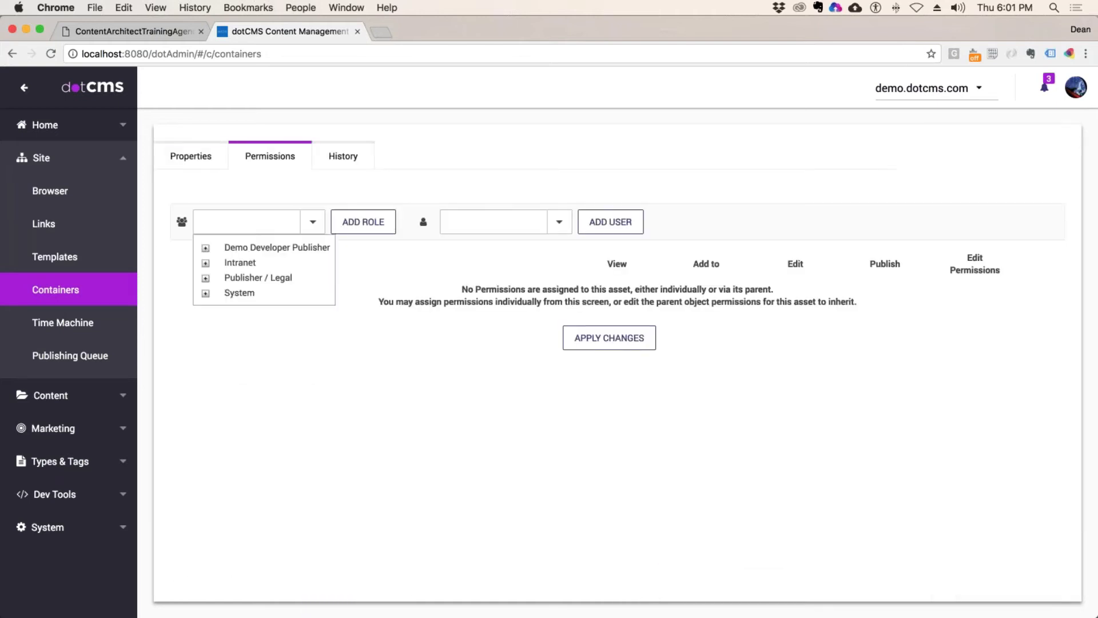
pyautogui.click(273, 247)
pyautogui.click(361, 224)
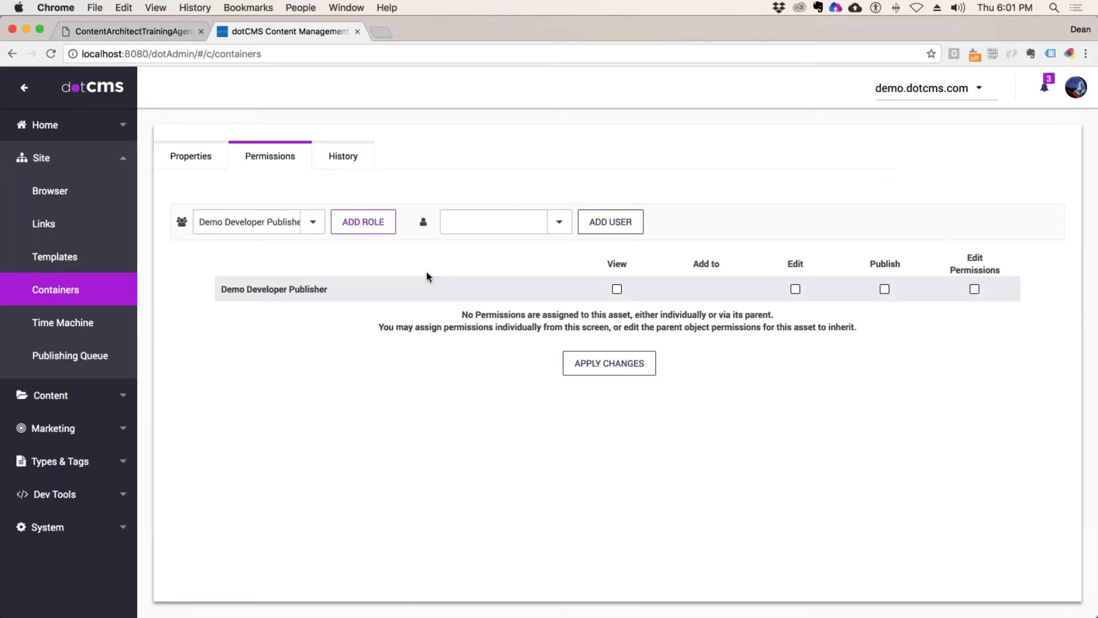
pyautogui.click(617, 289)
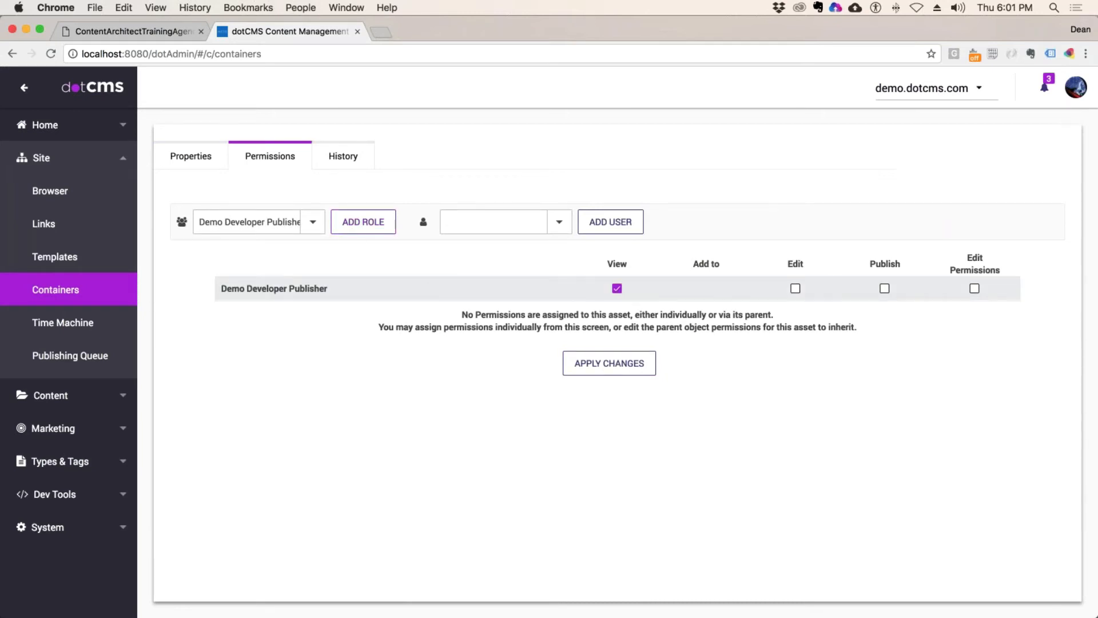
pyautogui.click(609, 363)
pyautogui.click(89, 303)
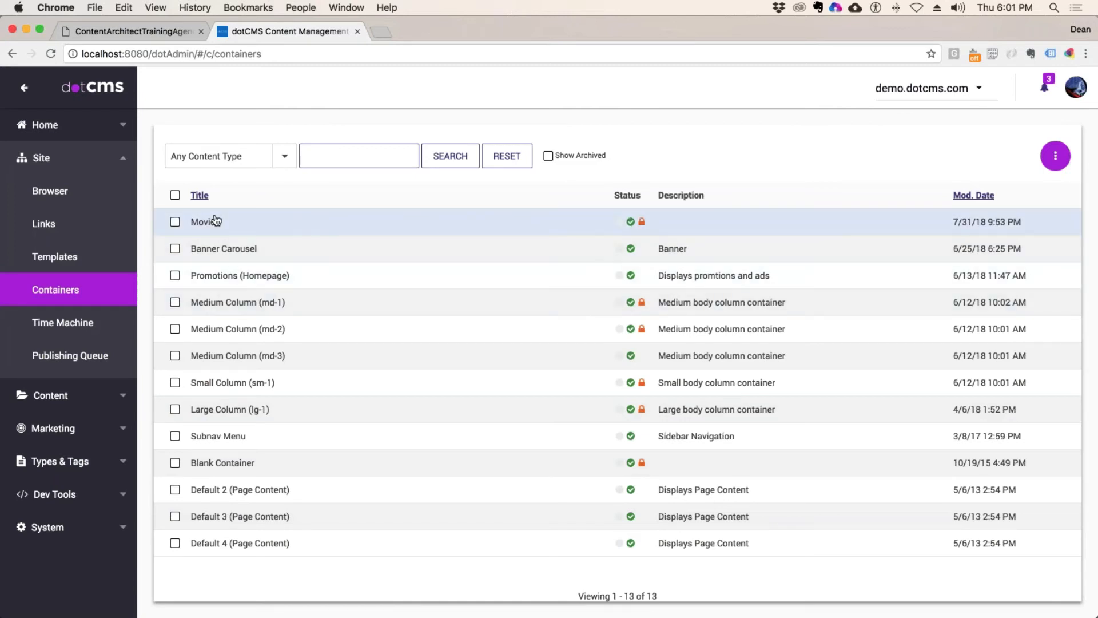
pyautogui.click(172, 30)
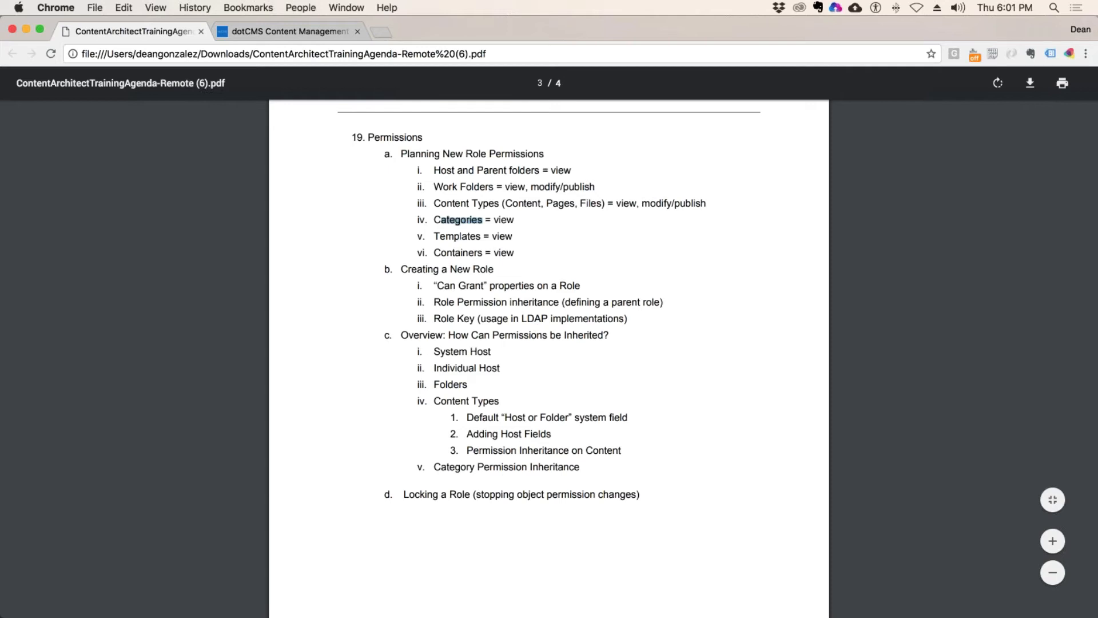
pyautogui.click(255, 35)
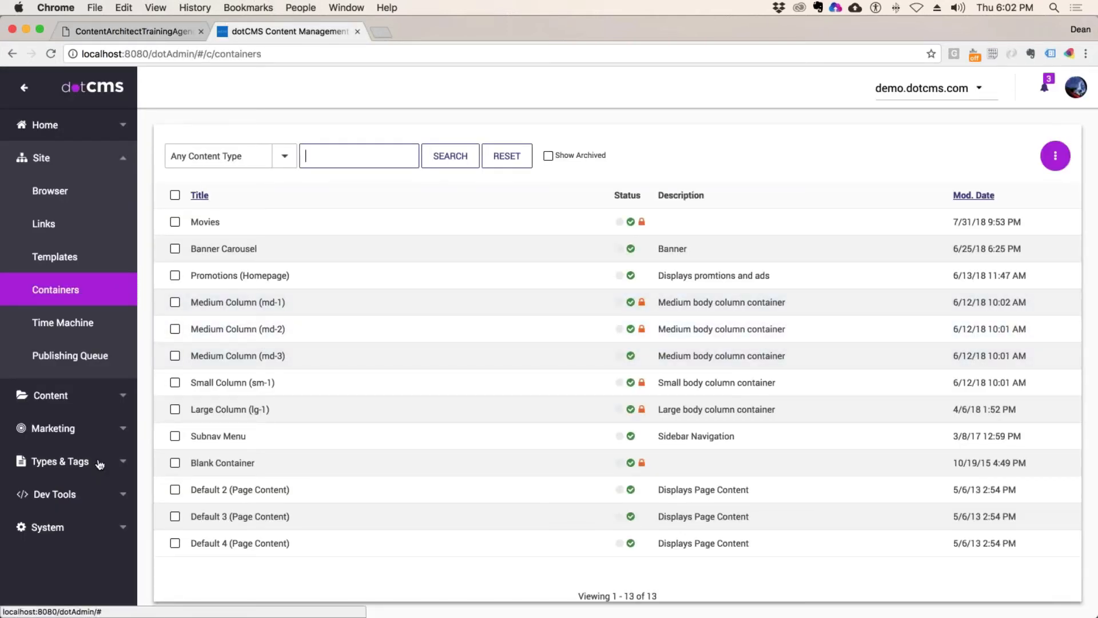
# Step: In Roles & Tools, add role 'Generic Publisher' with key genPub, able to grant Users and Permissions
pyautogui.click(65, 529)
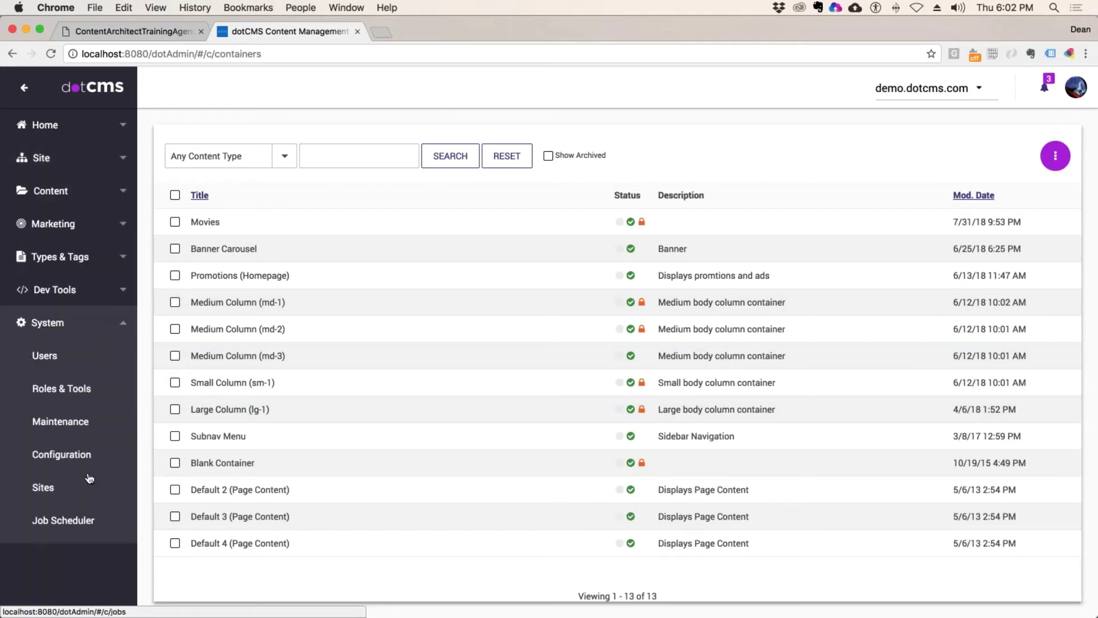
pyautogui.click(73, 389)
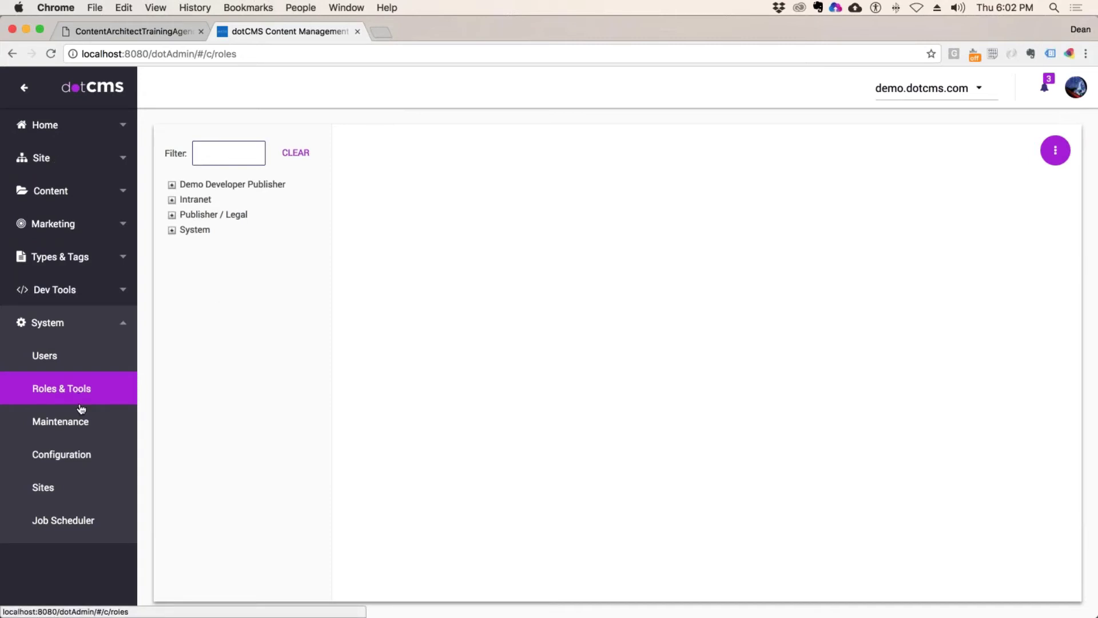
pyautogui.click(1056, 150)
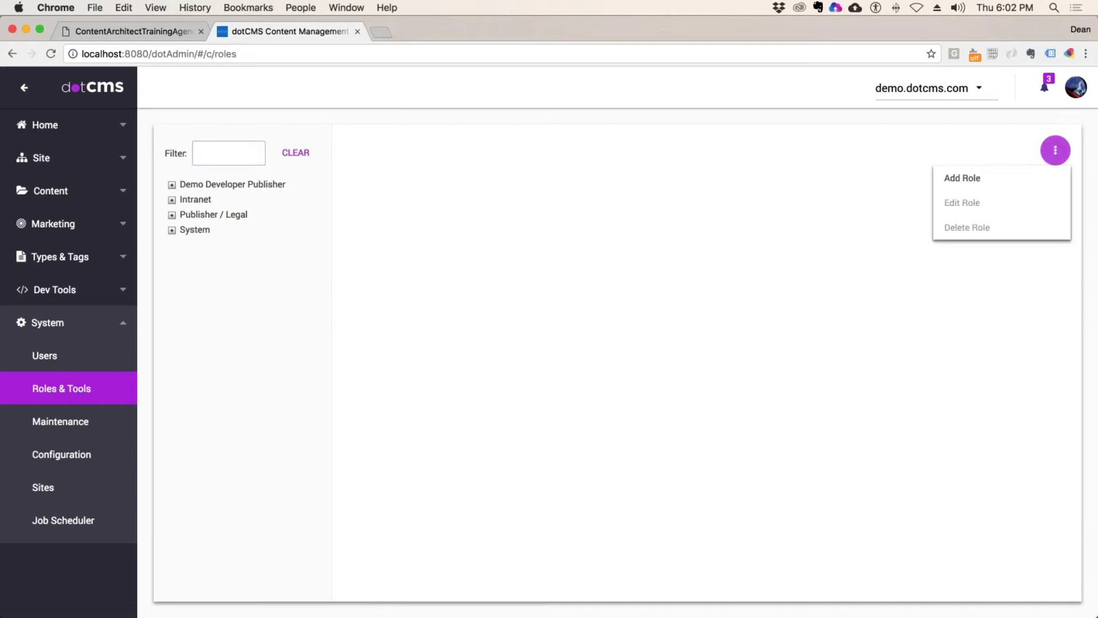
pyautogui.click(973, 180)
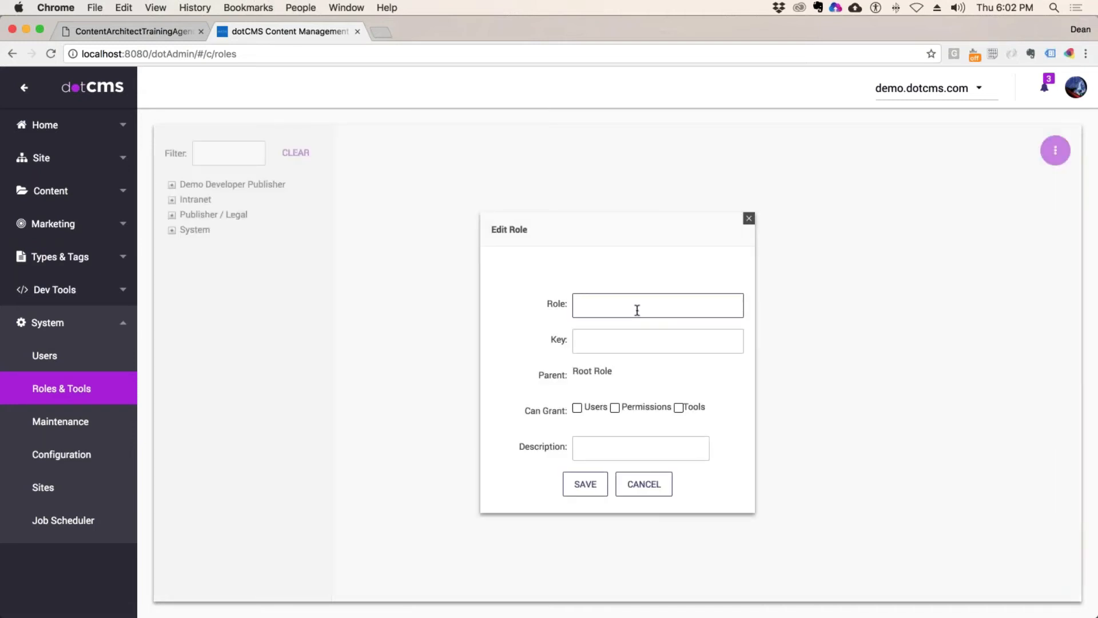
pyautogui.write('Generic Publisher')
pyautogui.click(623, 339)
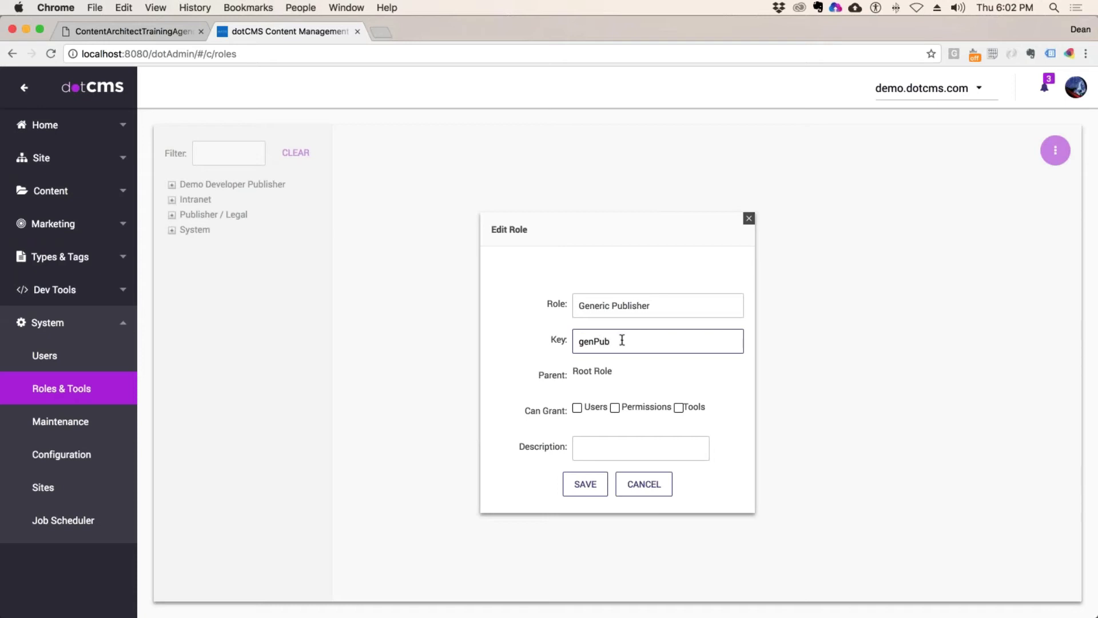
pyautogui.click(577, 408)
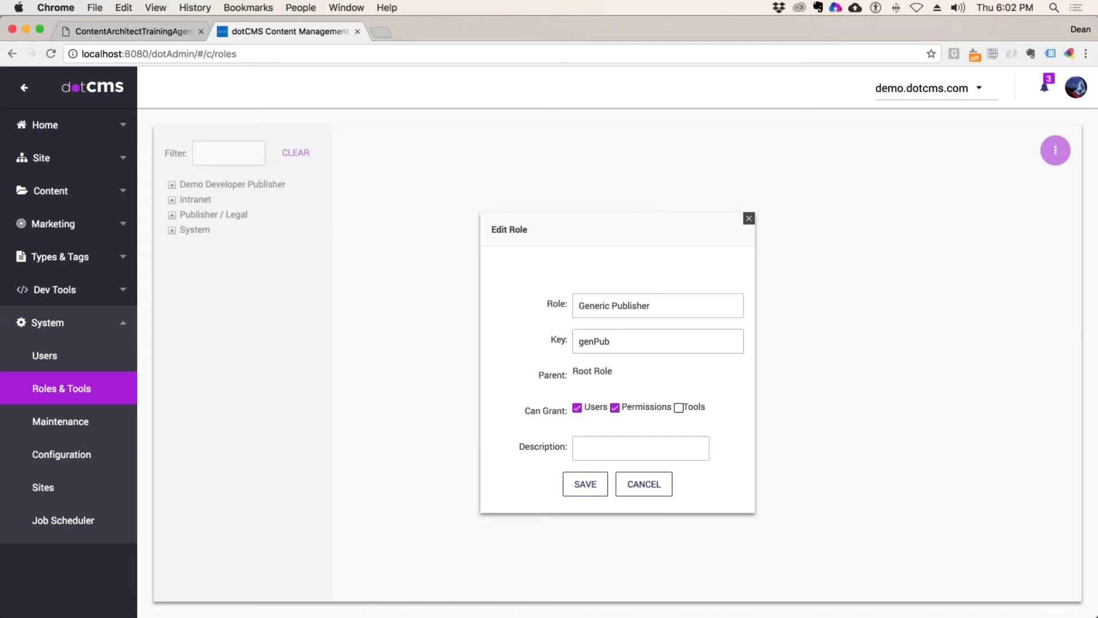
pyautogui.click(679, 407)
pyautogui.click(575, 484)
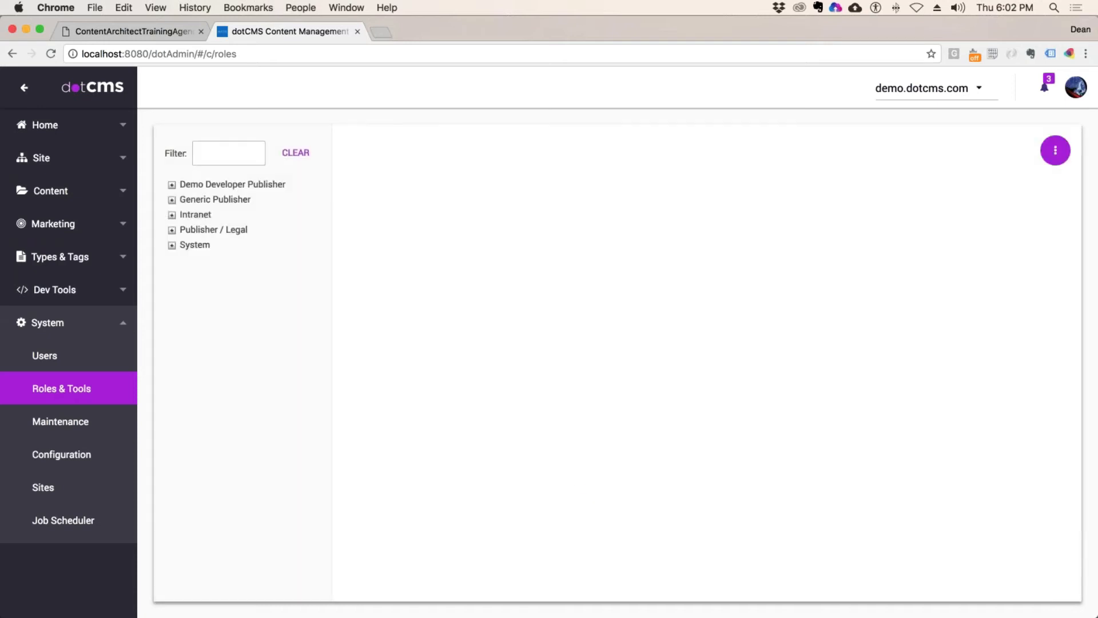
# Step: Show the Generic Publisher role's tool groups and tick the Site Editor group
pyautogui.click(248, 199)
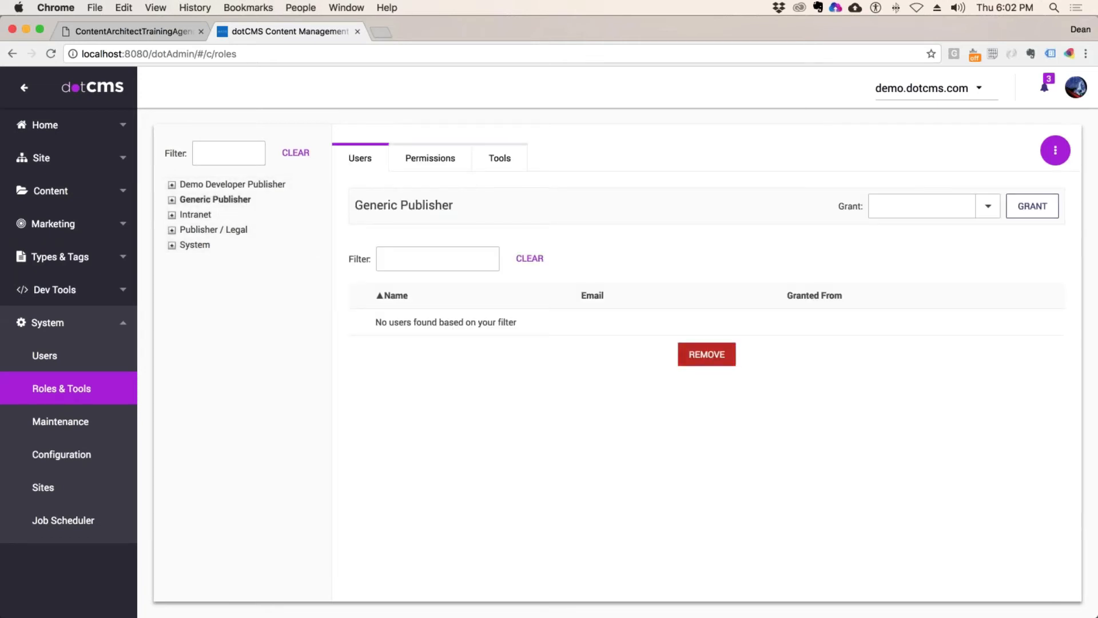
pyautogui.click(500, 158)
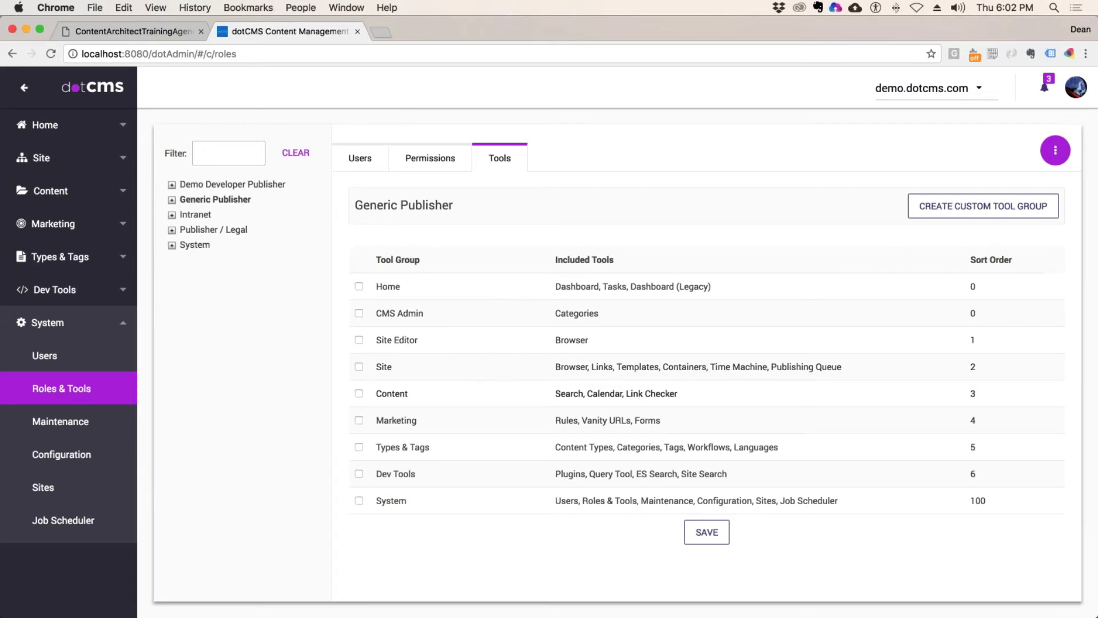
pyautogui.click(359, 340)
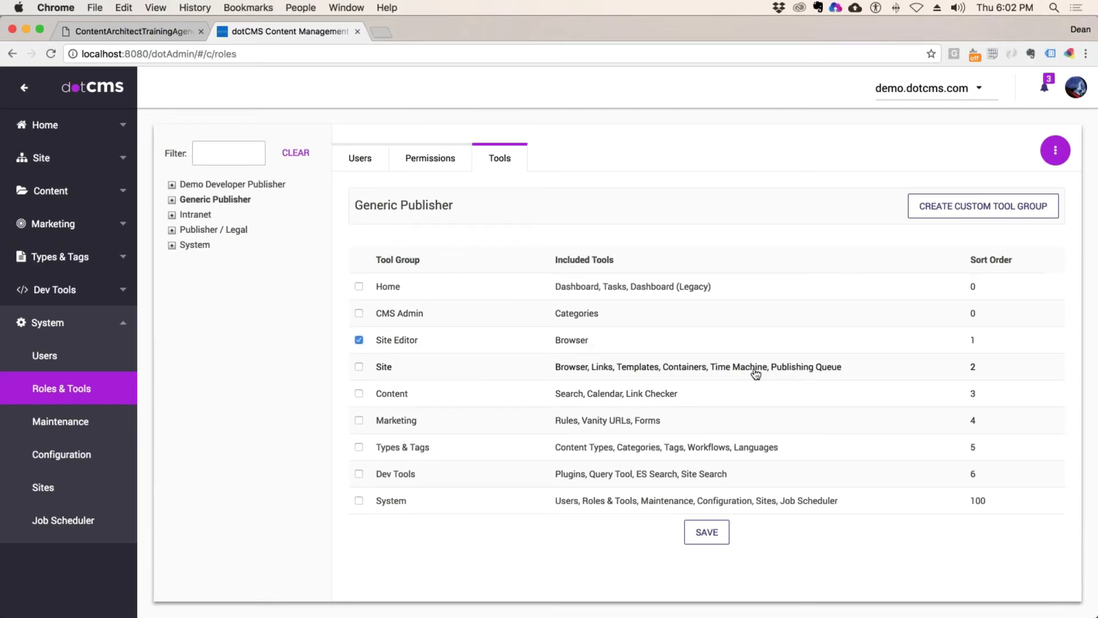
# Step: Rename the Site Editor tool group to 'Browser'
pyautogui.click(456, 345)
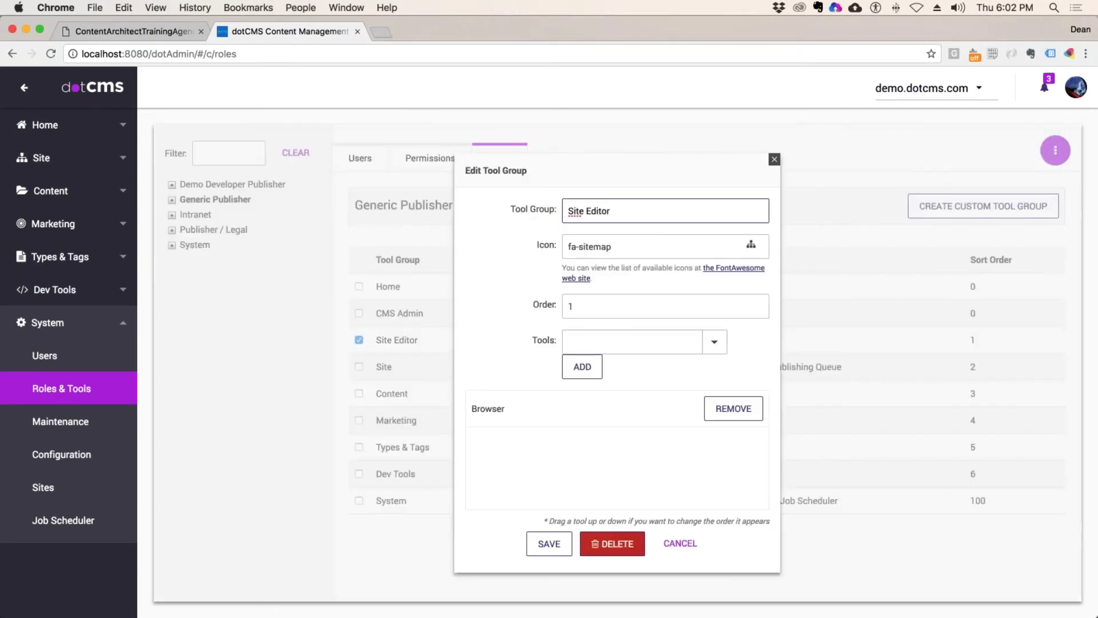
pyautogui.moveTo(614, 210); pyautogui.dragTo(504, 205)
pyautogui.write('B')
pyautogui.write('ro')
pyautogui.press('BackSpace')
pyautogui.write('o')
pyautogui.press('BackSpace')
pyautogui.write('p')
pyautogui.press('BackSpace')
pyautogui.write('owser')
pyautogui.click(633, 312)
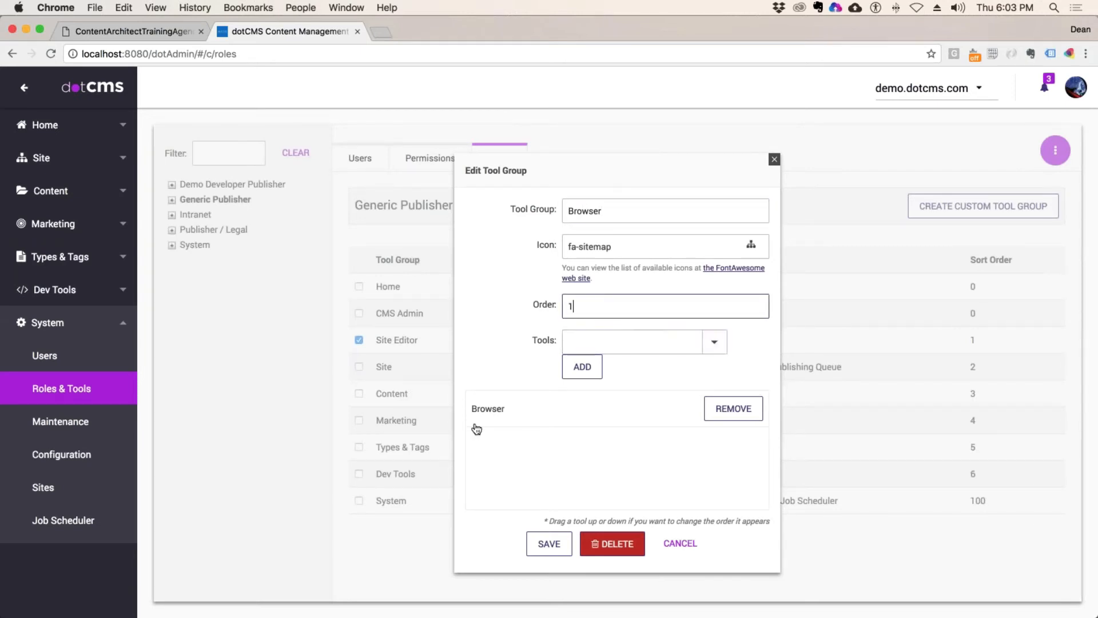
# Step: Add Time Machine to the Browser group's tools
pyautogui.click(717, 342)
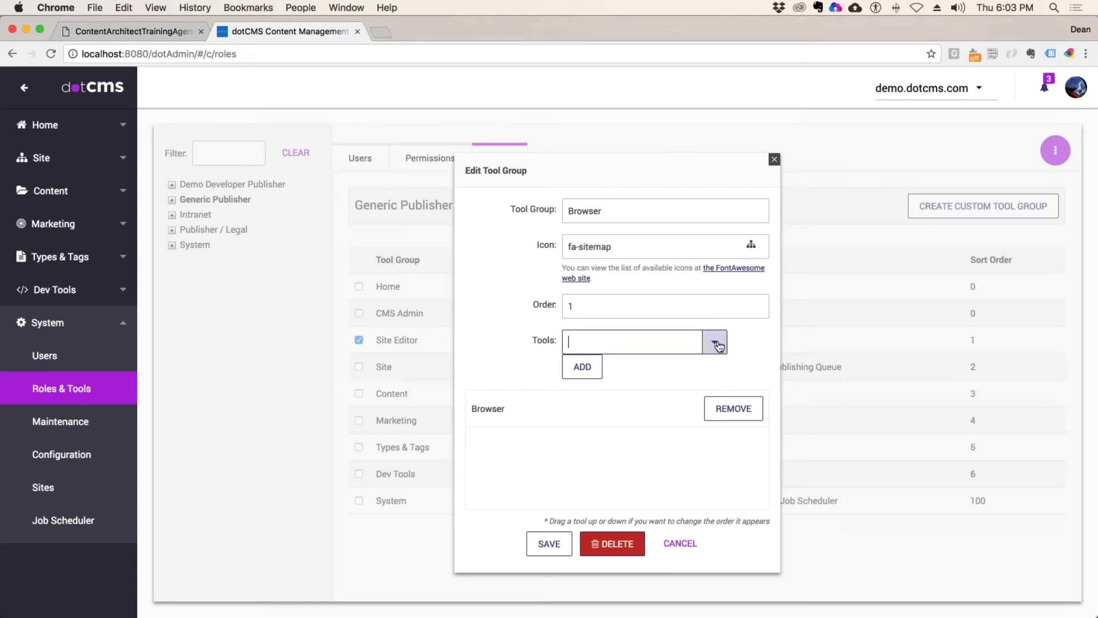
pyautogui.scroll(-4, 627, 544)
pyautogui.scroll(-2, 630, 544)
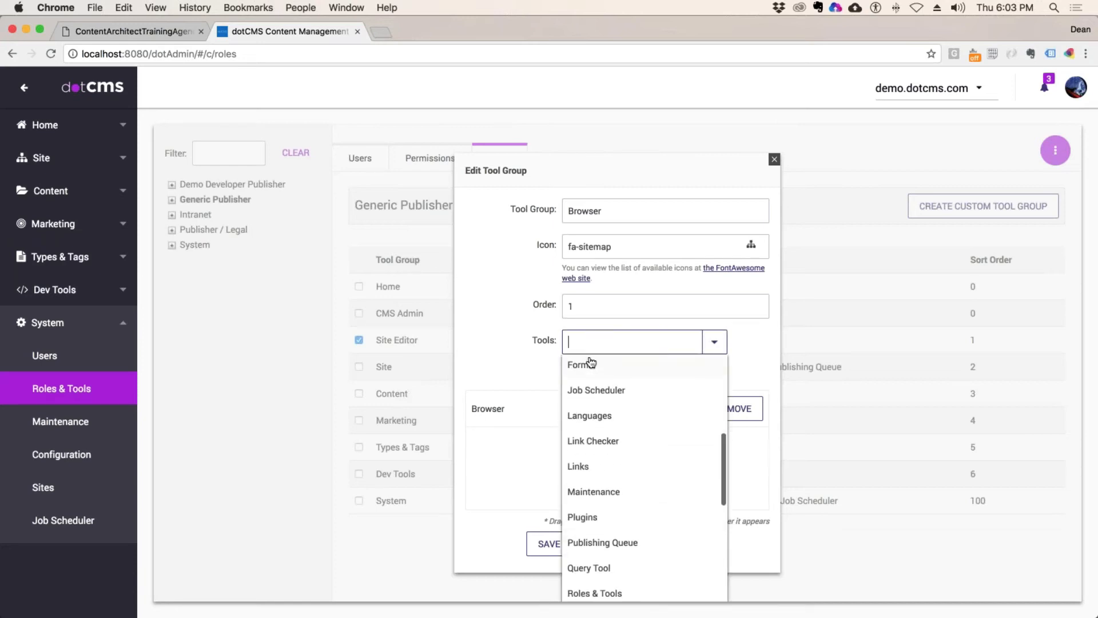
pyautogui.write('me Machine')
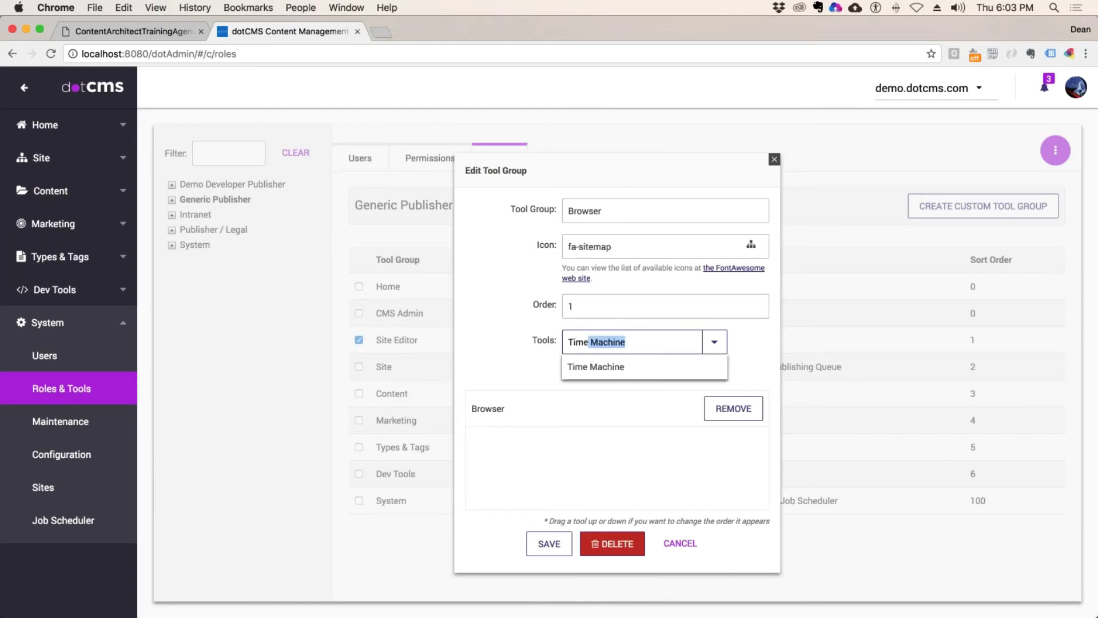
pyautogui.click(584, 366)
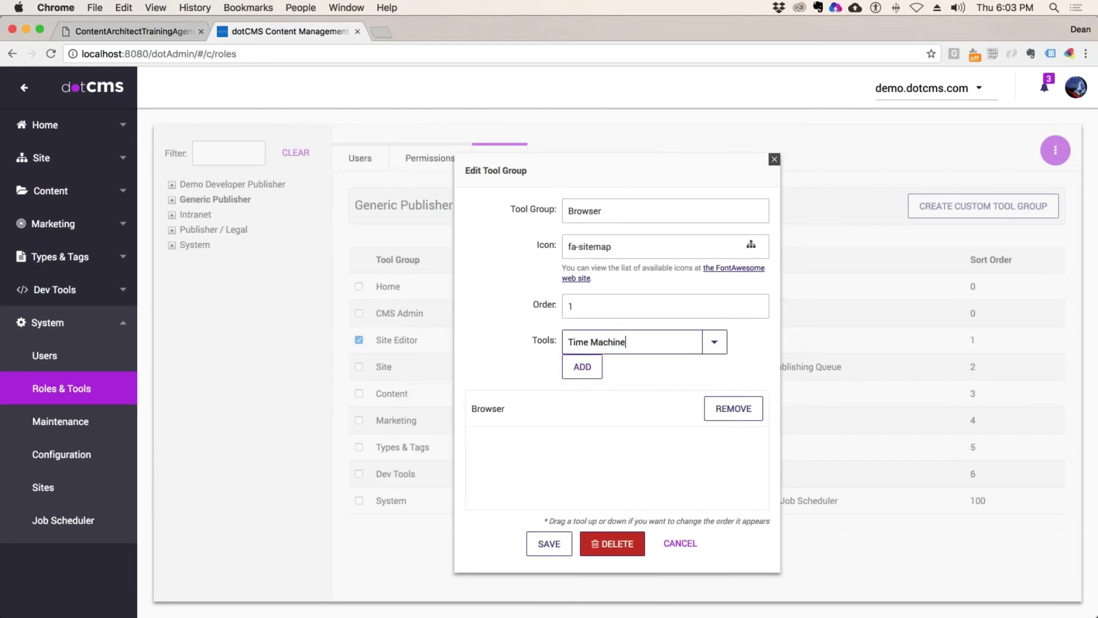
pyautogui.click(587, 370)
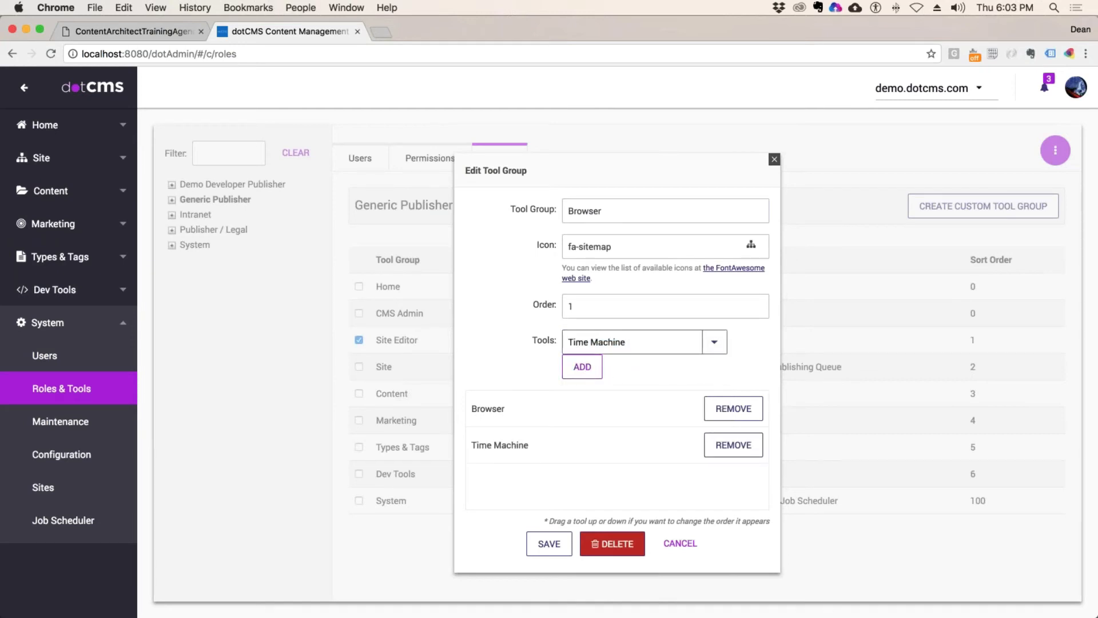
# Step: Add Publishing Queue to the group's tools and save the Browser group
pyautogui.click(712, 344)
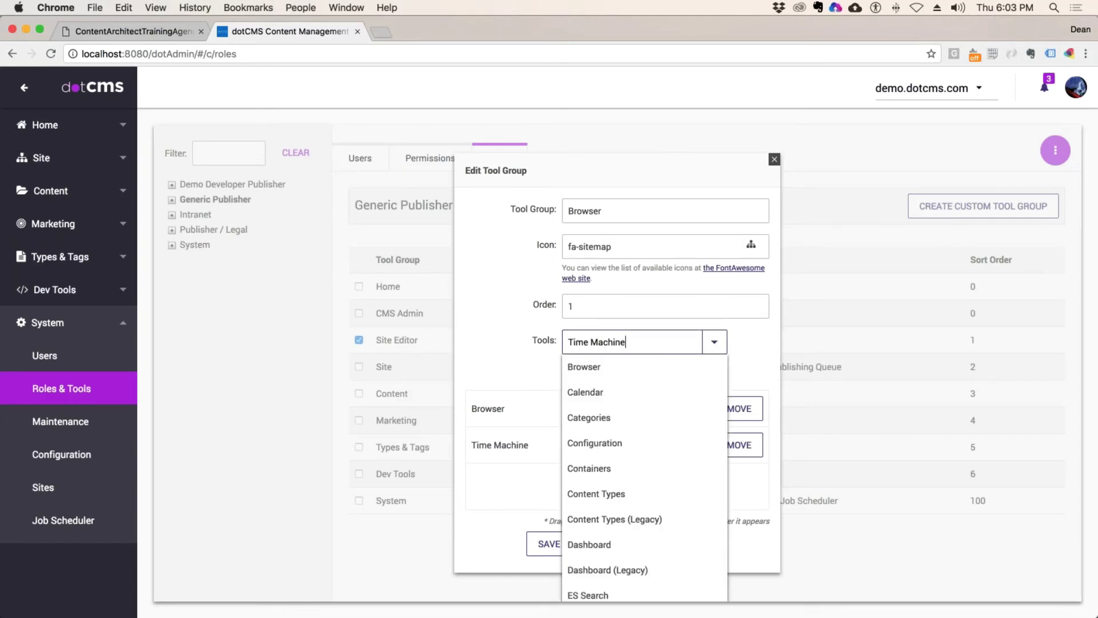
pyautogui.write('Push')
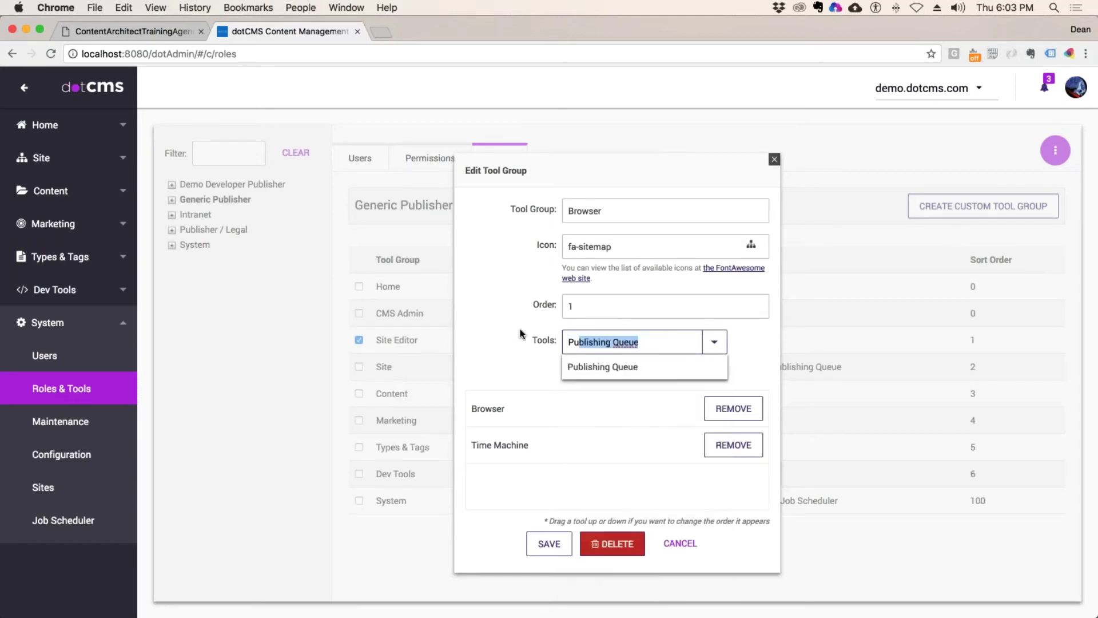
pyautogui.press('BackSpace')
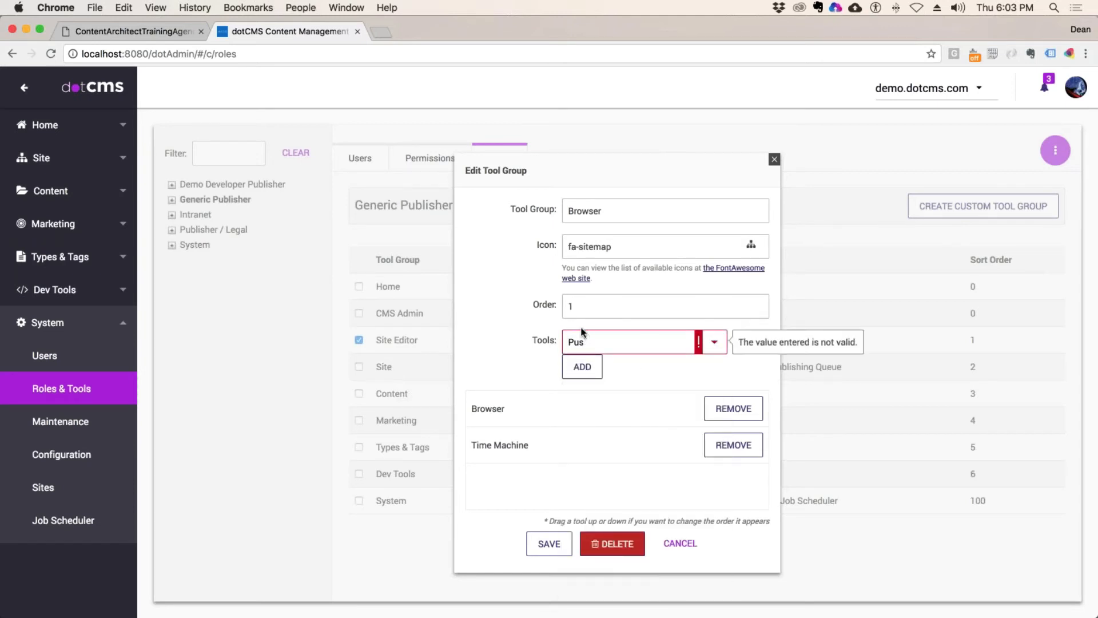
pyautogui.press('BackSpace')
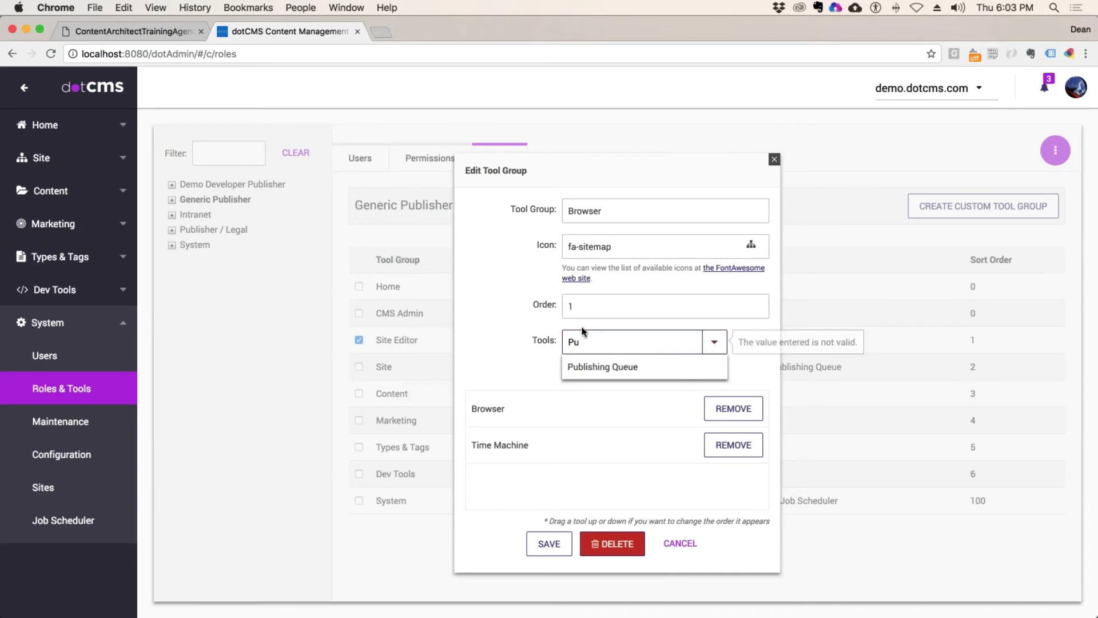
pyautogui.press('Down')
pyautogui.press('Return')
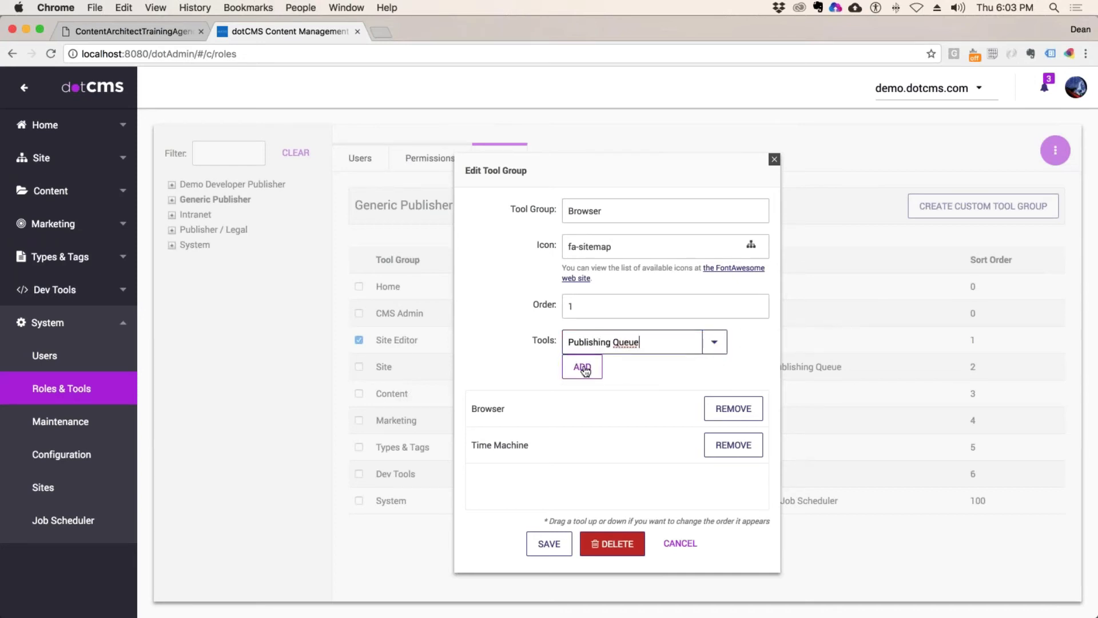
pyautogui.click(584, 369)
pyautogui.click(549, 543)
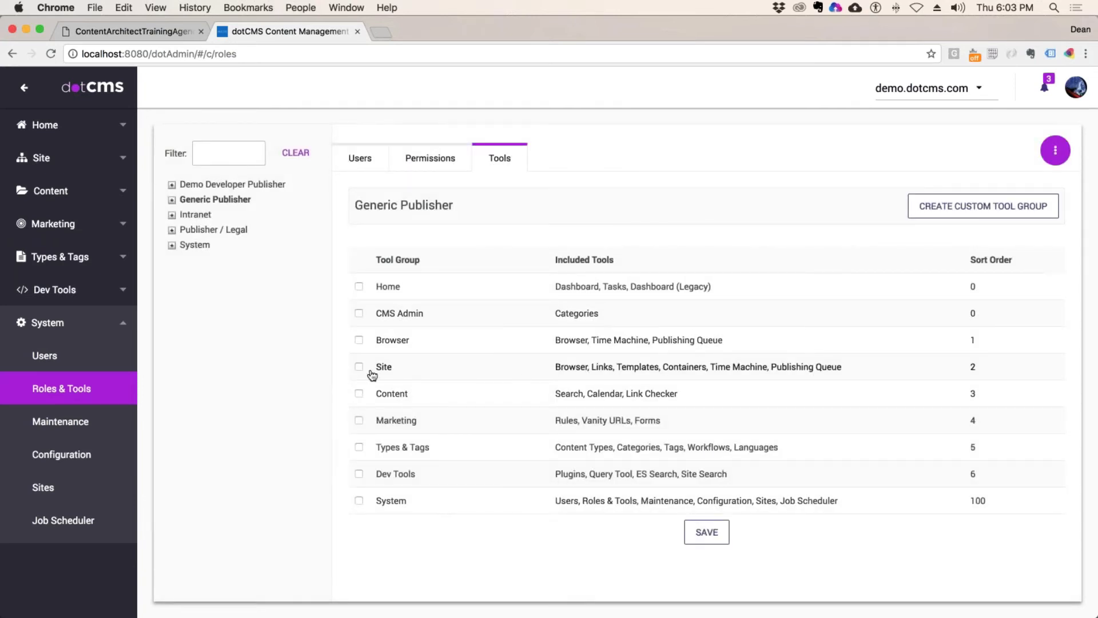
# Step: Tick the Browser, Content and Home tool groups for Generic Publisher
pyautogui.click(358, 340)
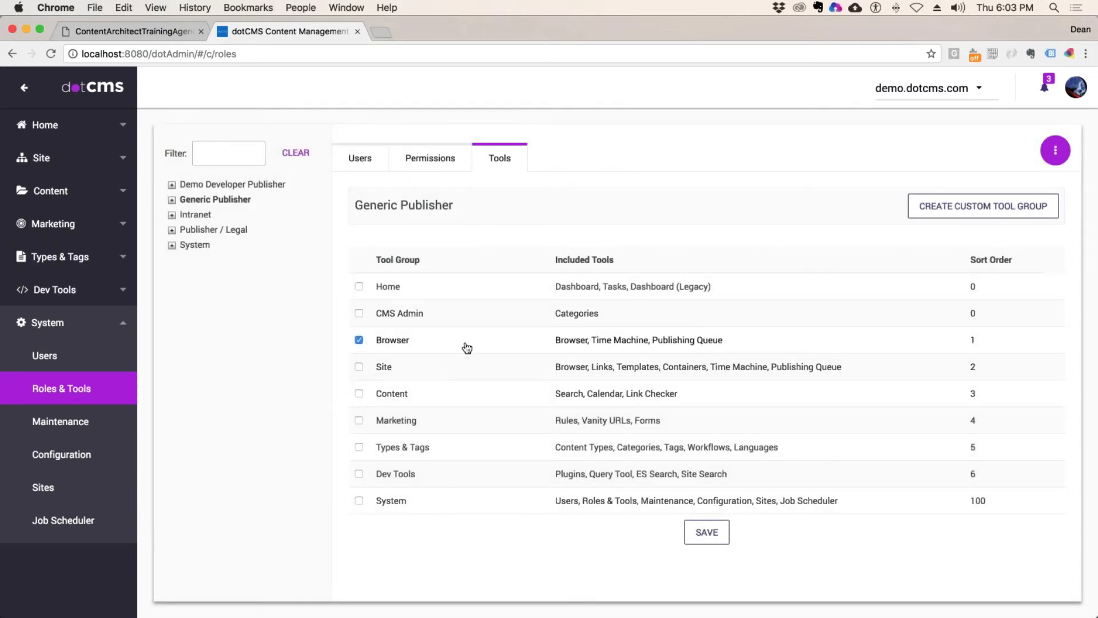
pyautogui.click(359, 395)
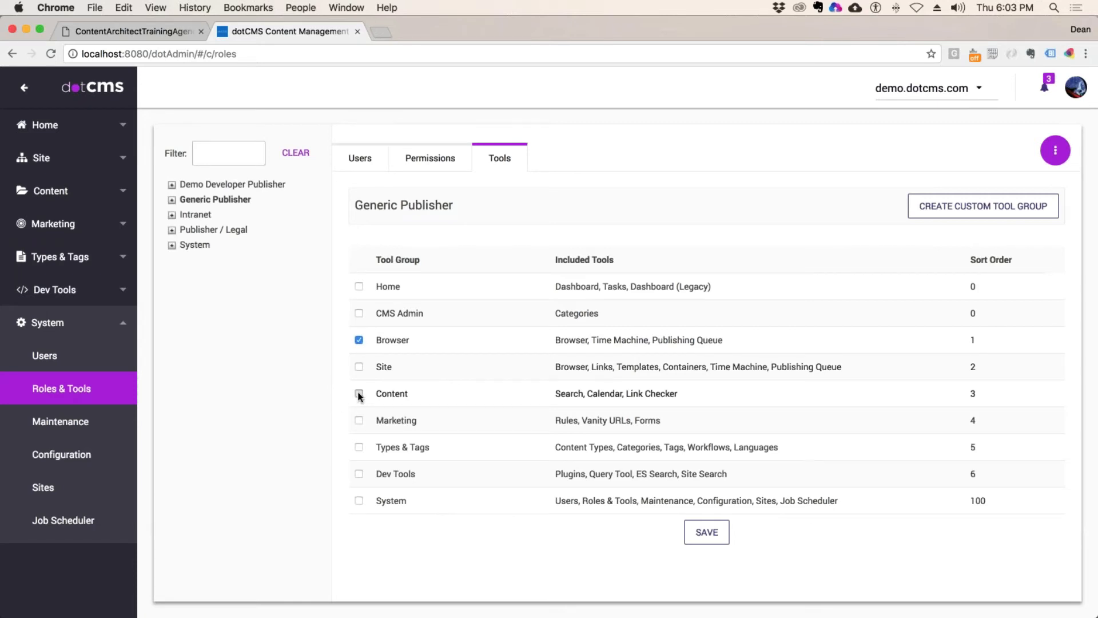
pyautogui.click(359, 286)
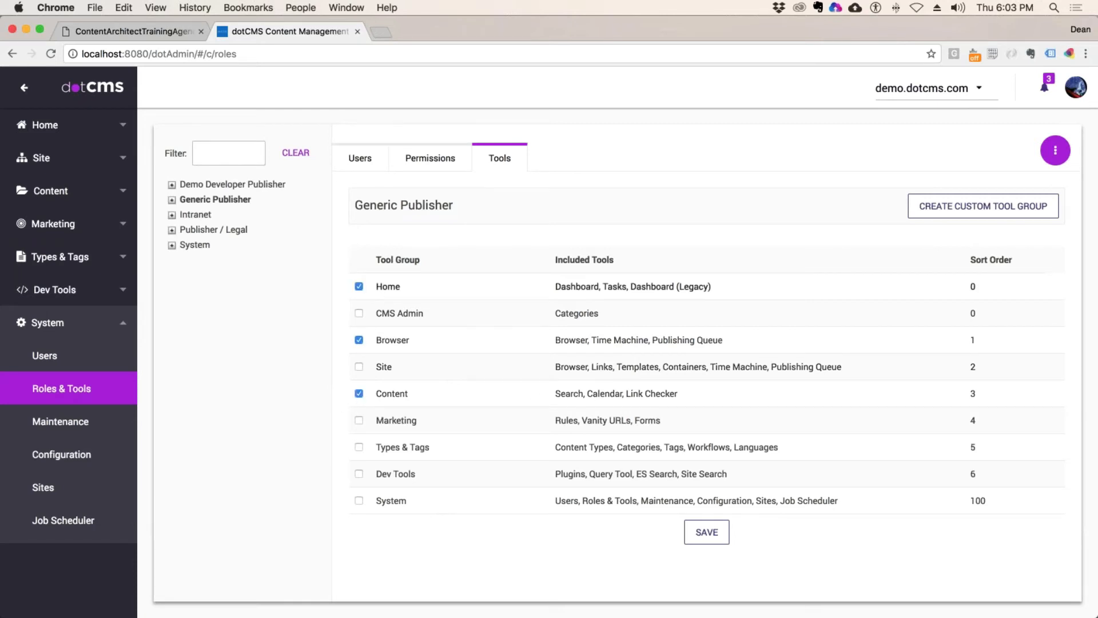
# Step: Remove Dashboard (Legacy) and Dashboard from the Home group, leaving only Tasks, and save
pyautogui.click(393, 289)
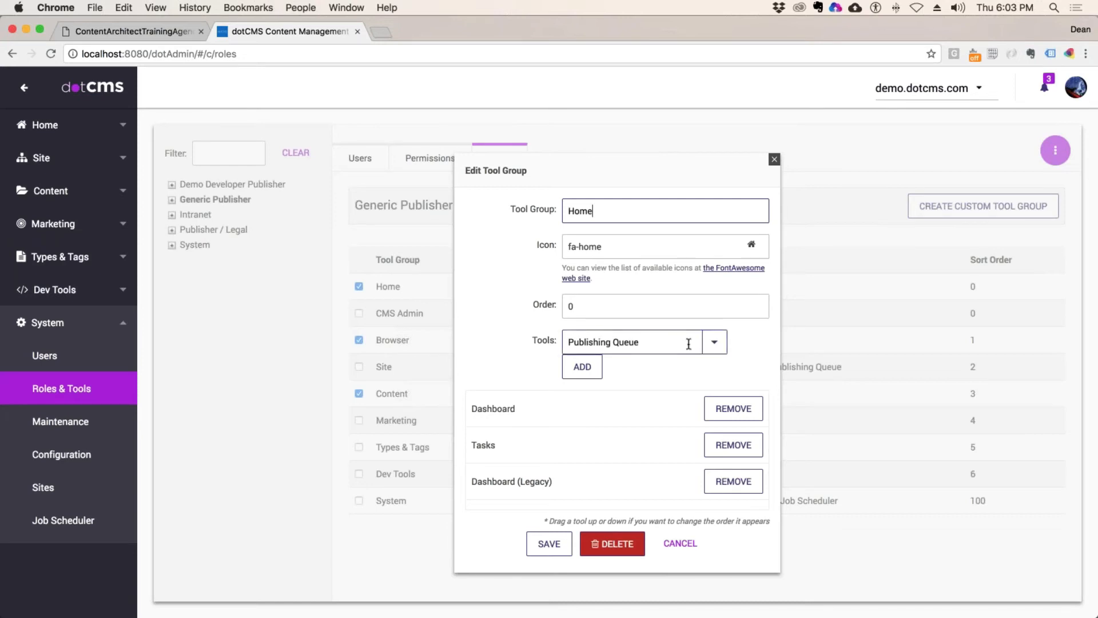
pyautogui.click(737, 485)
pyautogui.click(742, 409)
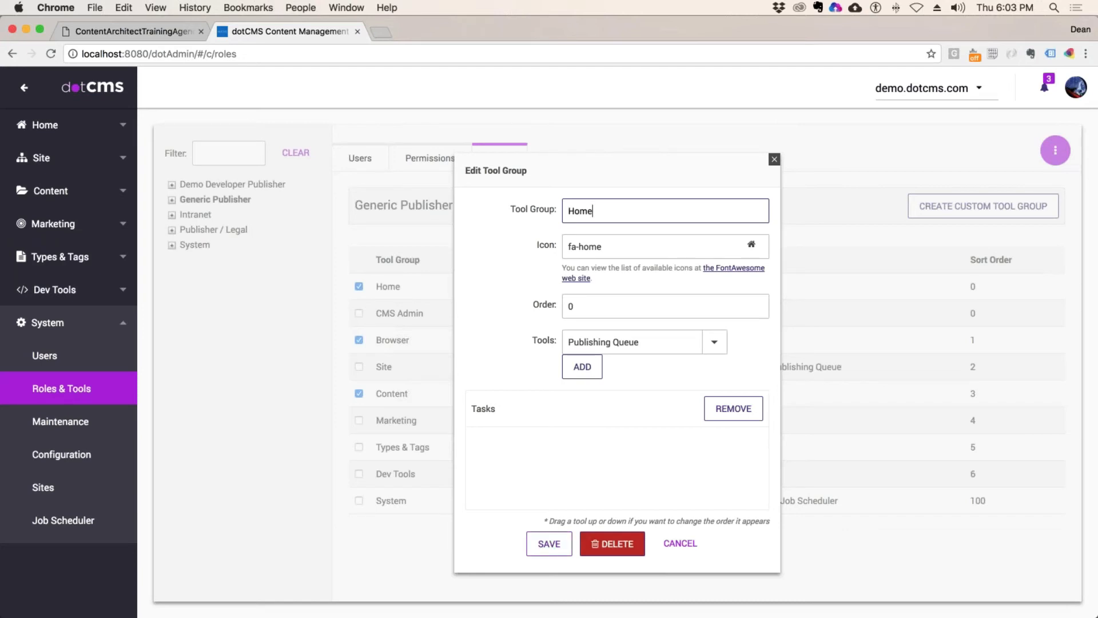
pyautogui.click(542, 547)
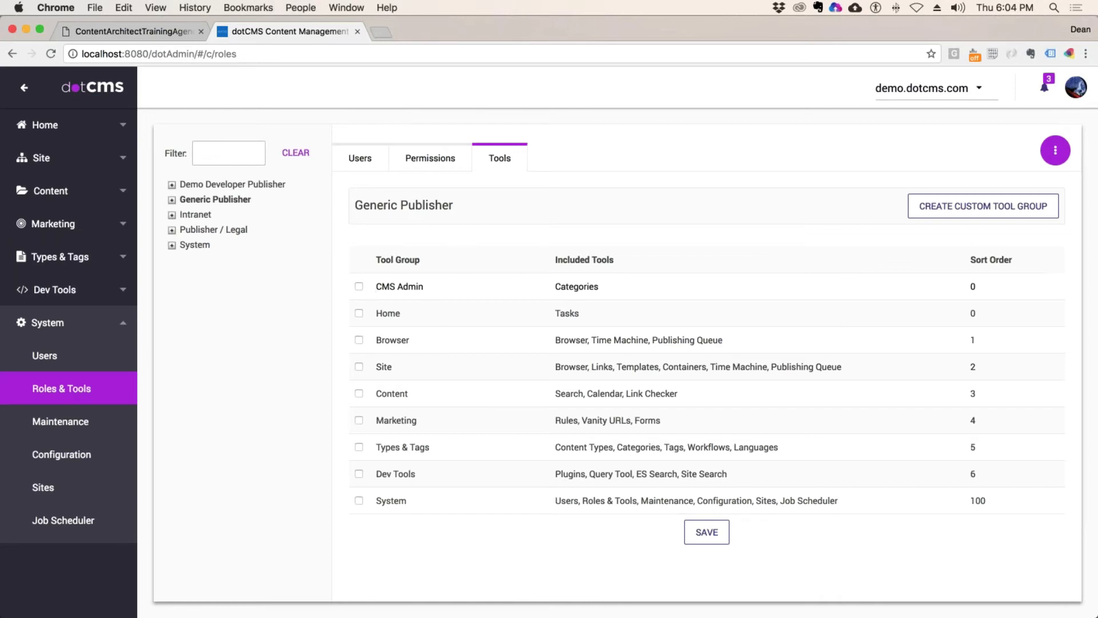
# Step: Tick Home, Browser and Content for Generic Publisher and save the role's tools
pyautogui.click(360, 315)
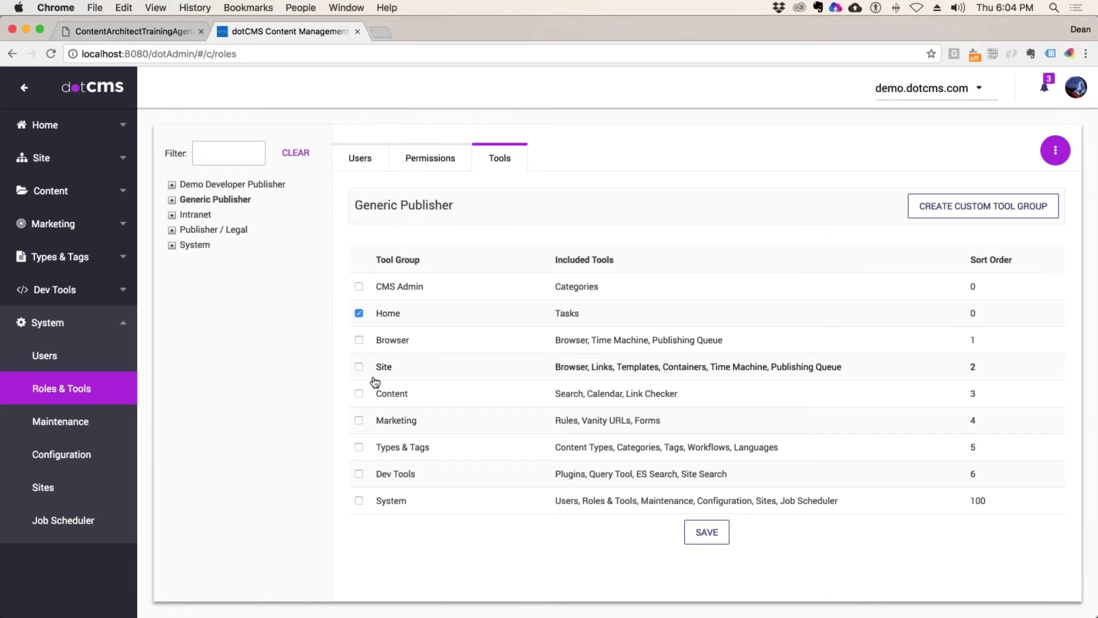
pyautogui.click(359, 341)
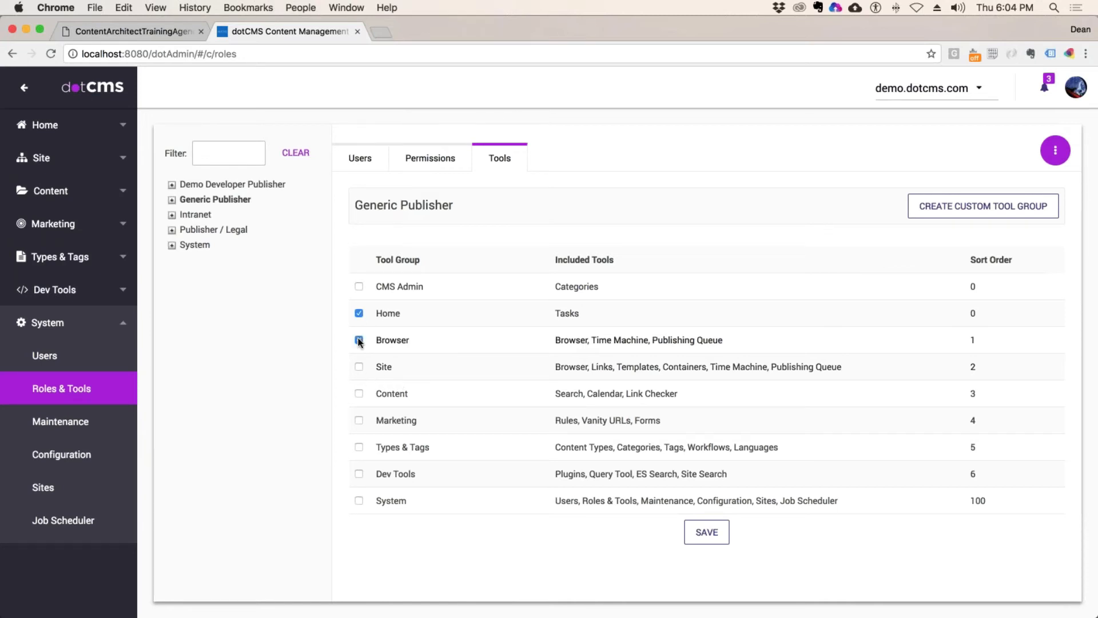
pyautogui.click(360, 395)
pyautogui.click(707, 532)
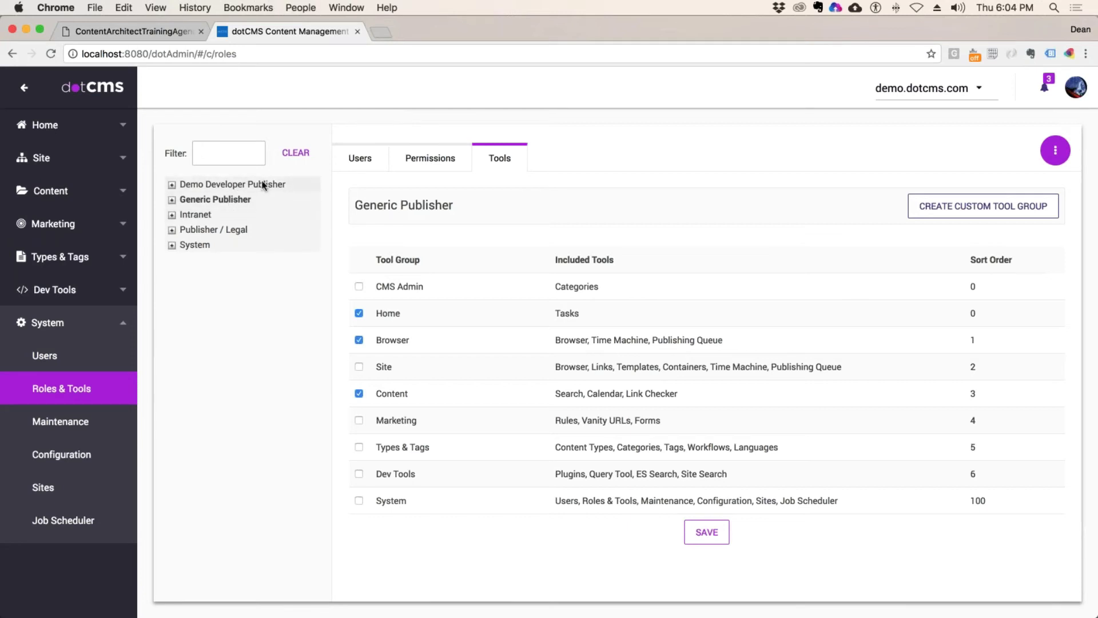
# Step: Select the Demo Developer Publisher role to view its tool groups
pyautogui.click(233, 185)
pyautogui.click(218, 200)
pyautogui.click(225, 185)
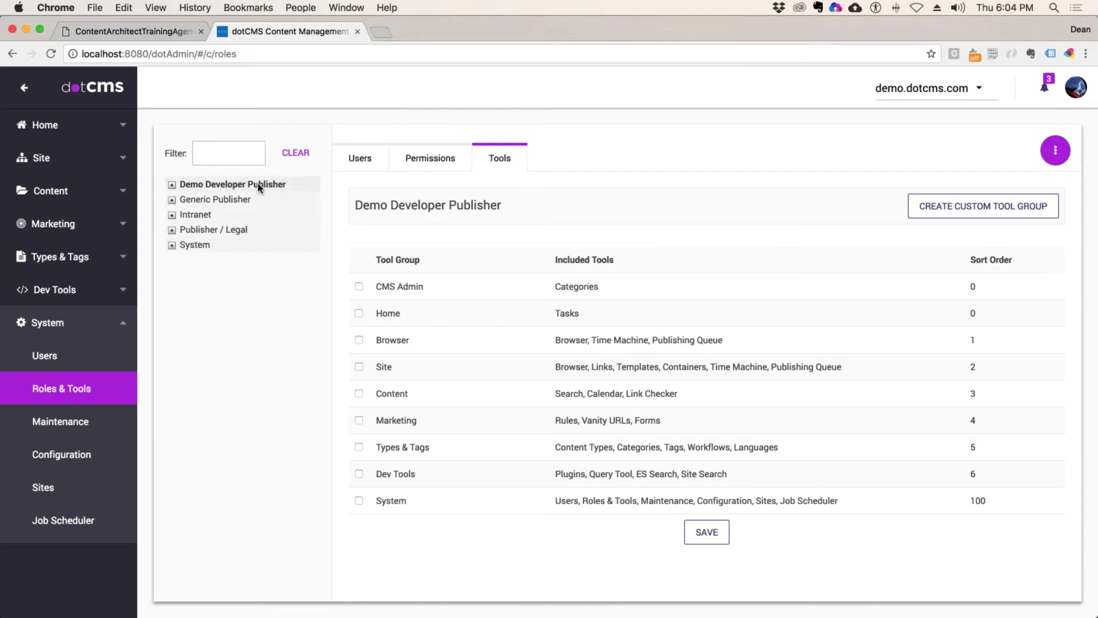
pyautogui.click(1056, 149)
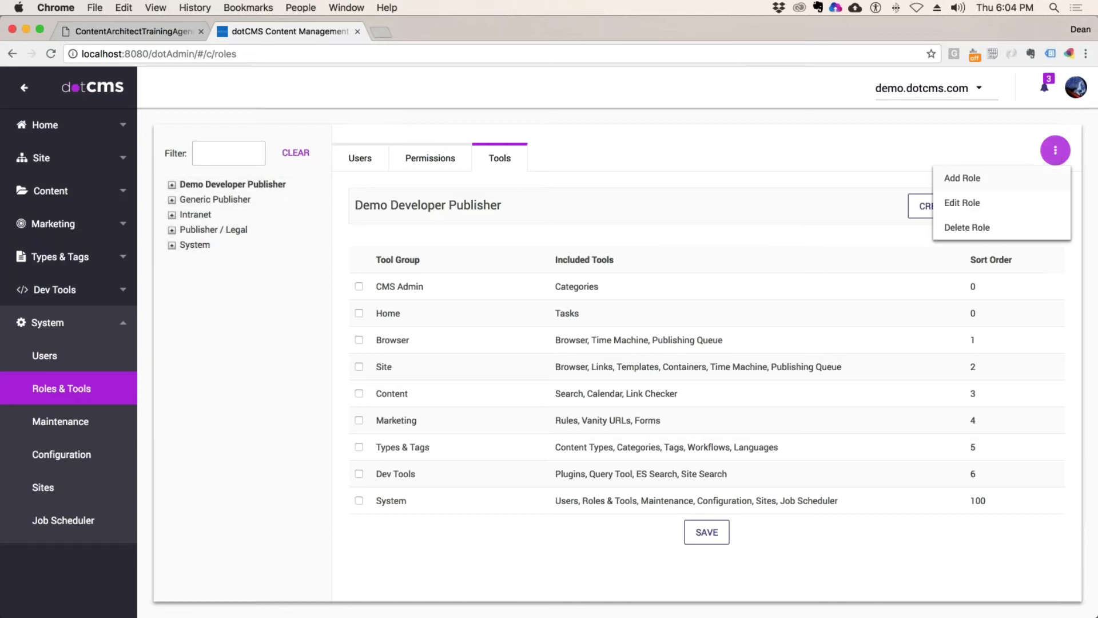
# Step: Go to System > Users and choose Add User from the actions menu
pyautogui.click(362, 156)
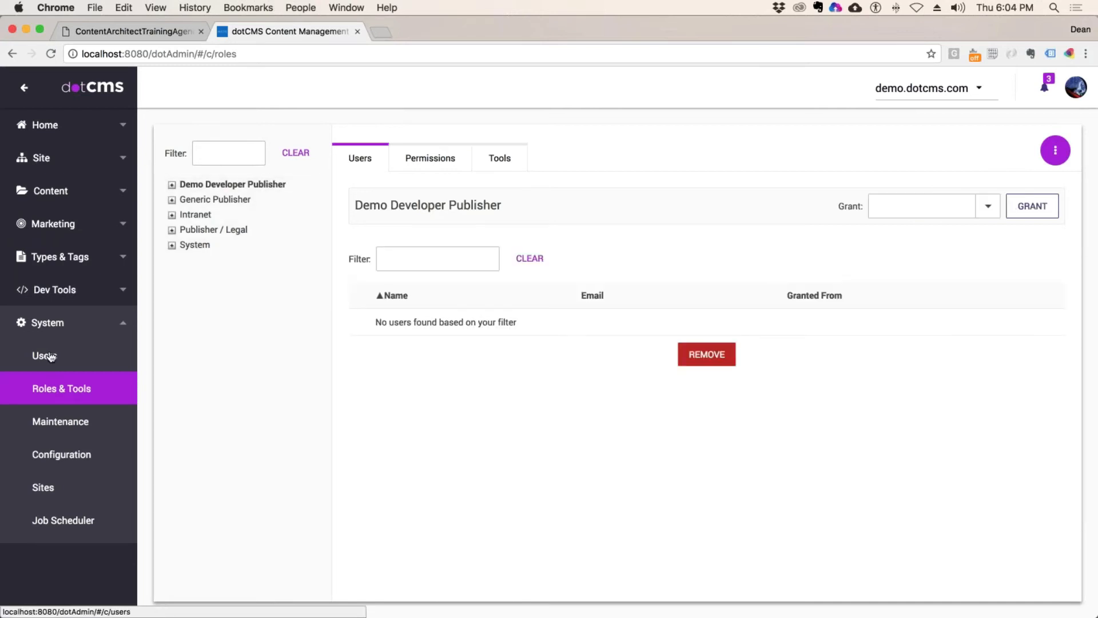
pyautogui.click(51, 356)
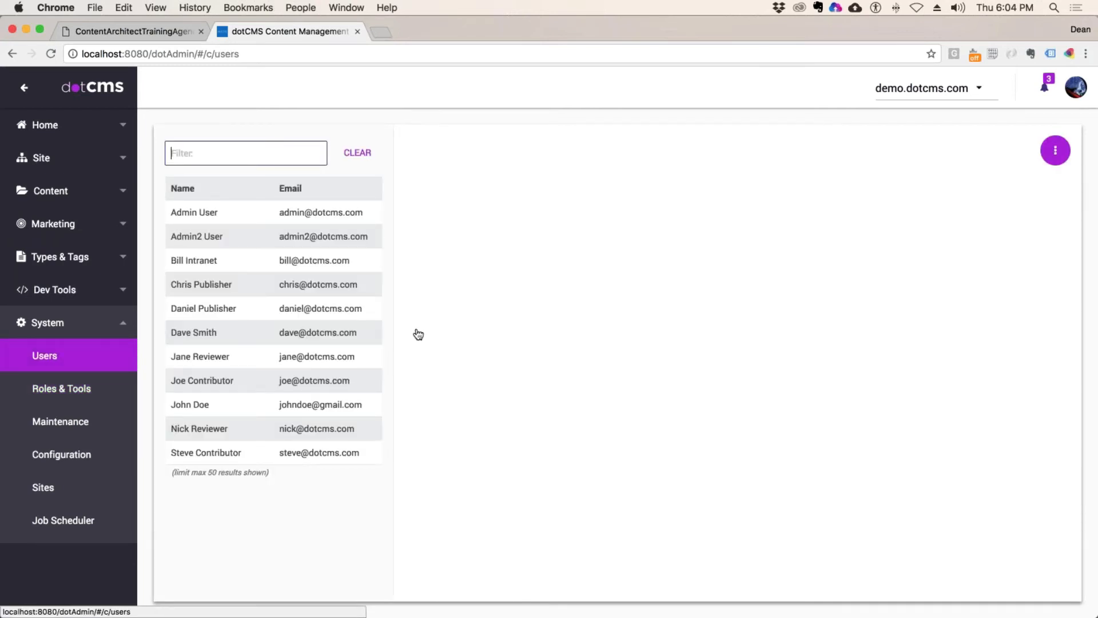
pyautogui.click(1058, 152)
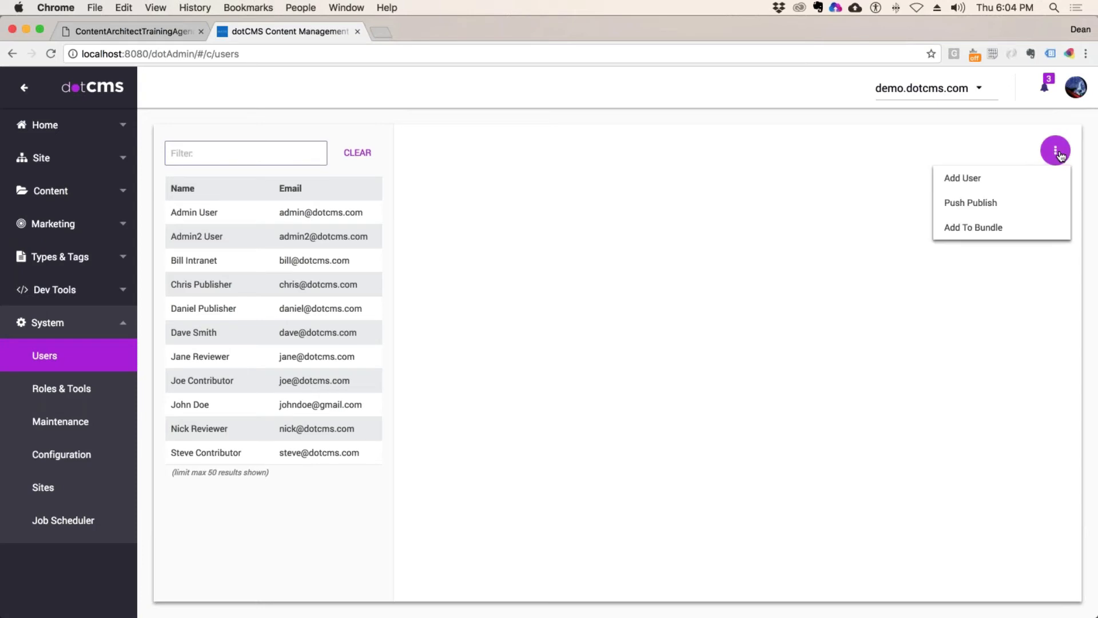
pyautogui.click(977, 180)
# Step: Enter the new user's first name, last name and e-mail address
pyautogui.click(563, 255)
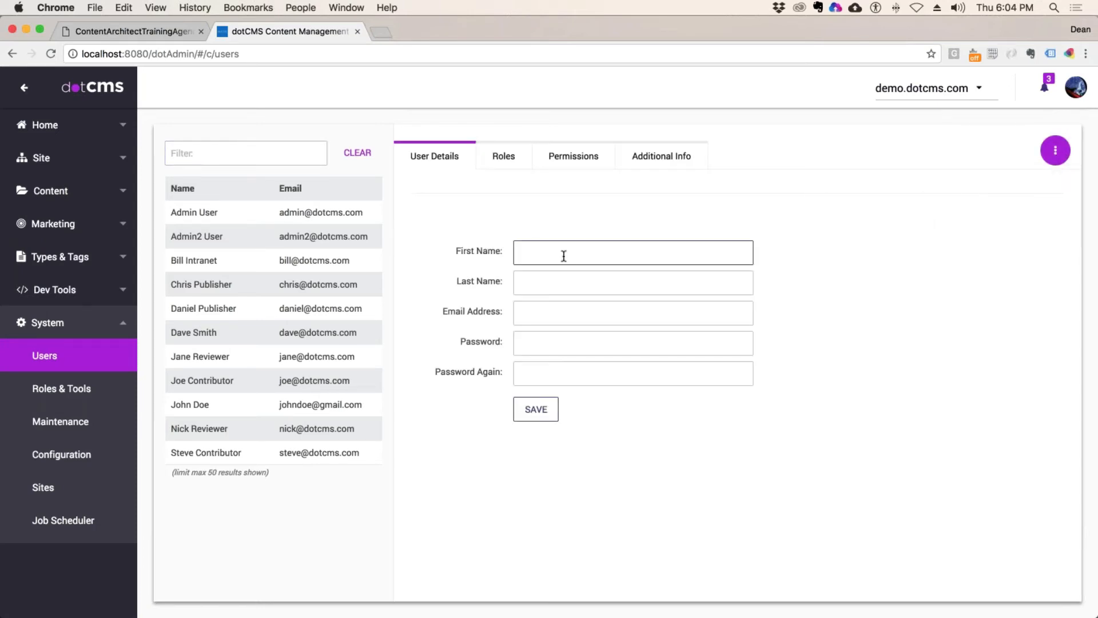
pyautogui.press('Tab')
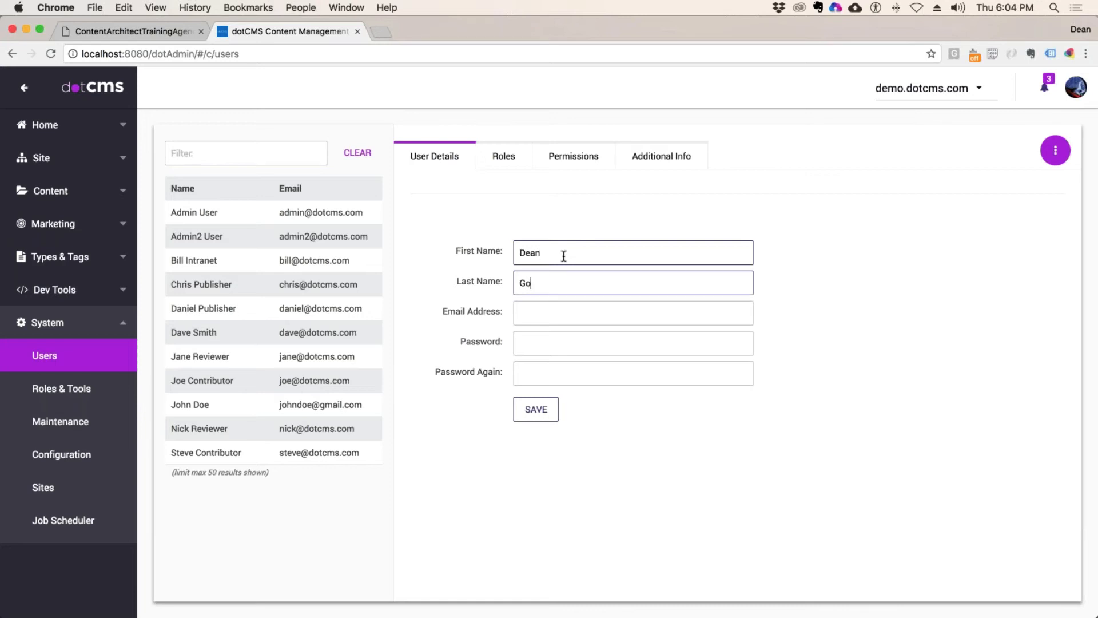
pyautogui.click(543, 316)
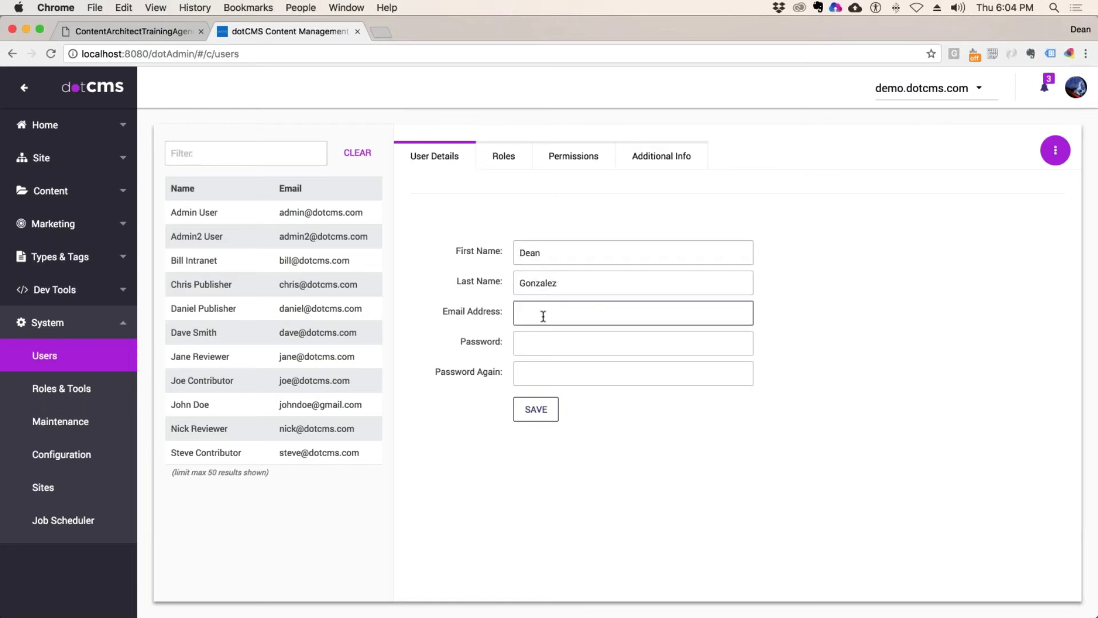
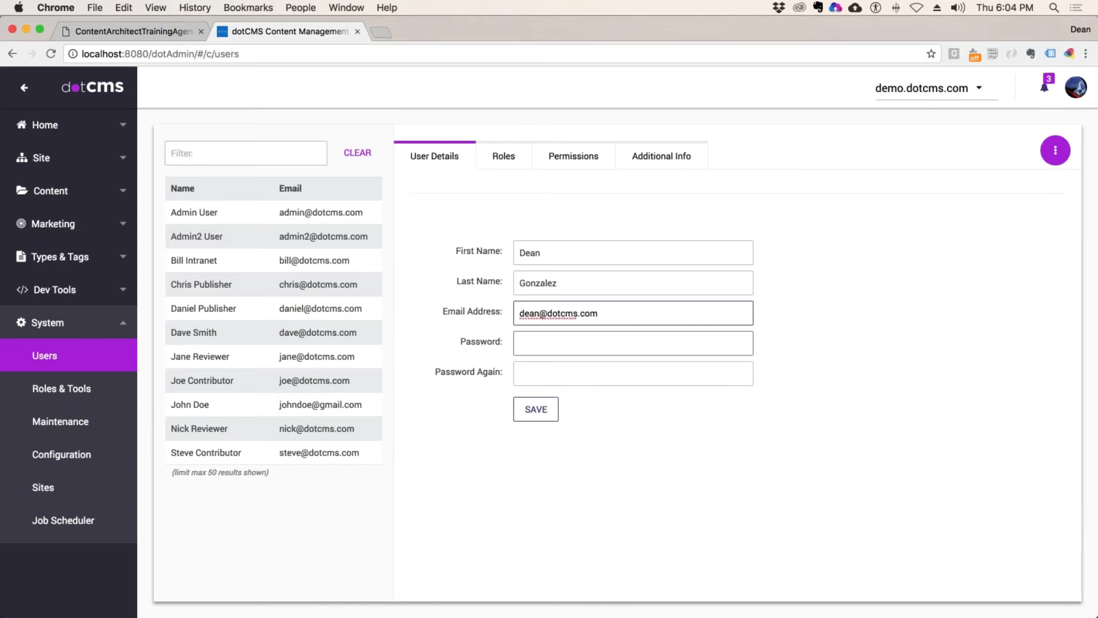
# Step: Enter and confirm the account password, then save the user
pyautogui.click(536, 345)
pyautogui.write('*****')
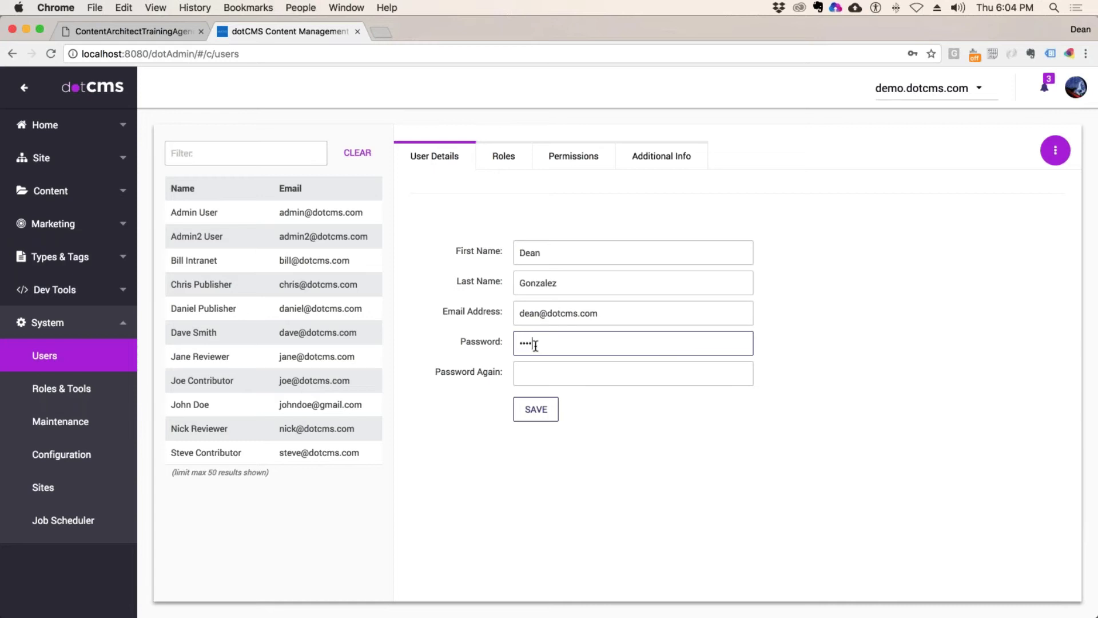
pyautogui.click(533, 376)
pyautogui.write('***')
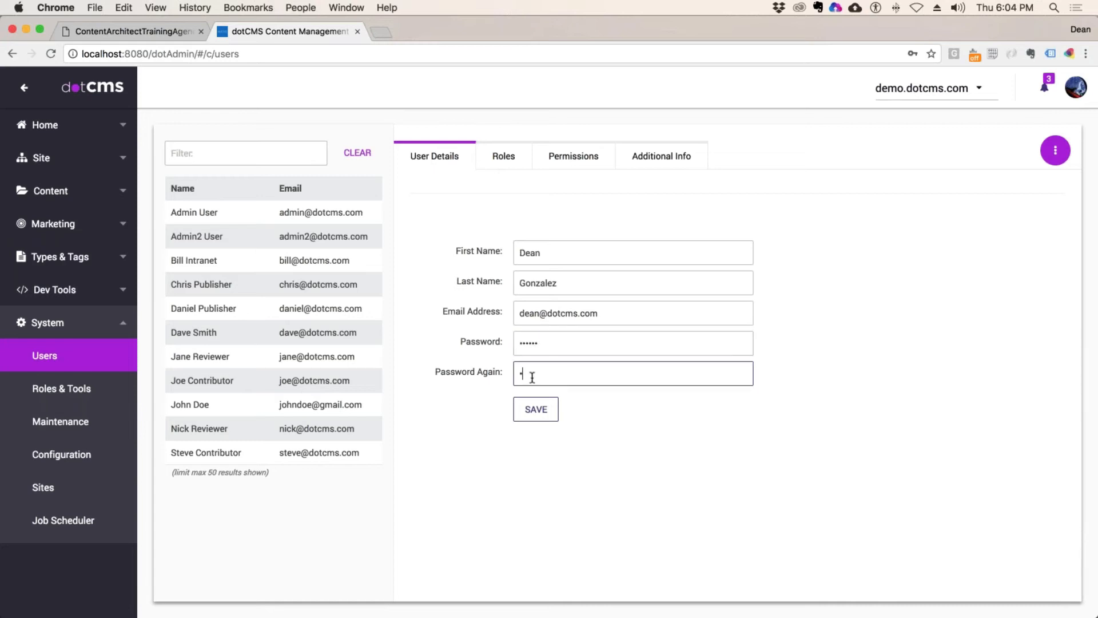
pyautogui.write('***')
pyautogui.press('Return')
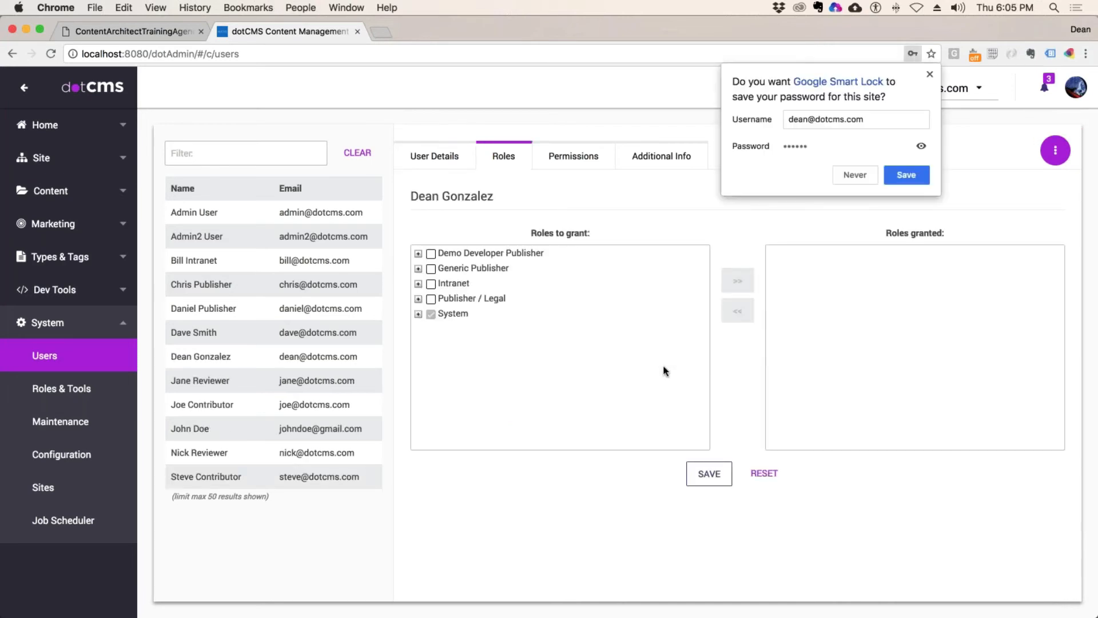
# Step: Grant the Demo Developer Publisher and Generic Publisher roles to the user and save
pyautogui.click(432, 254)
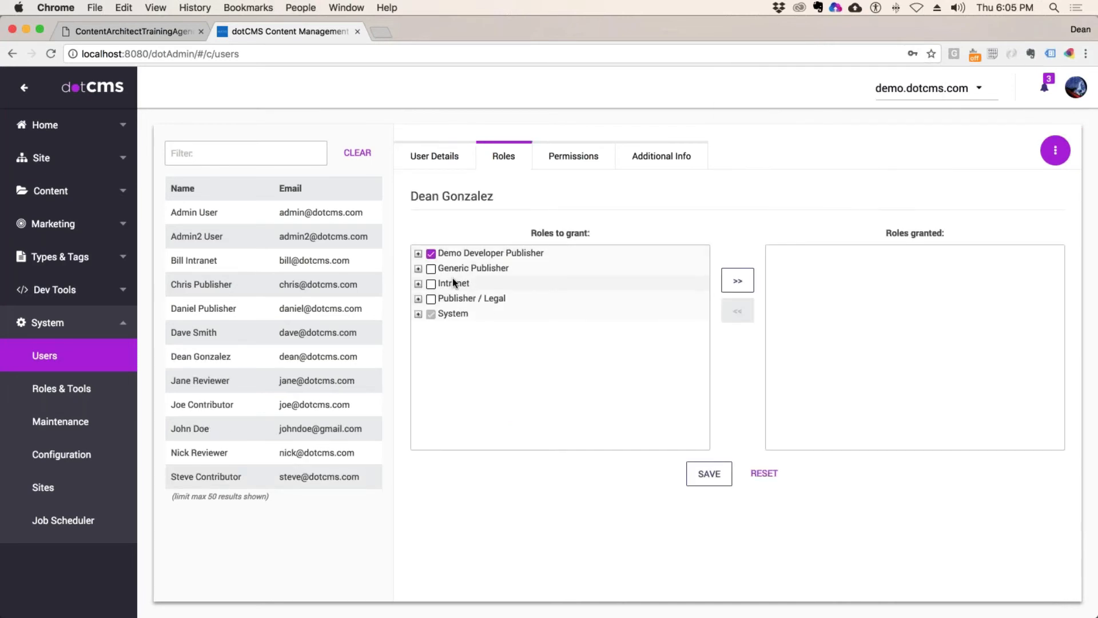
pyautogui.click(431, 269)
pyautogui.click(739, 282)
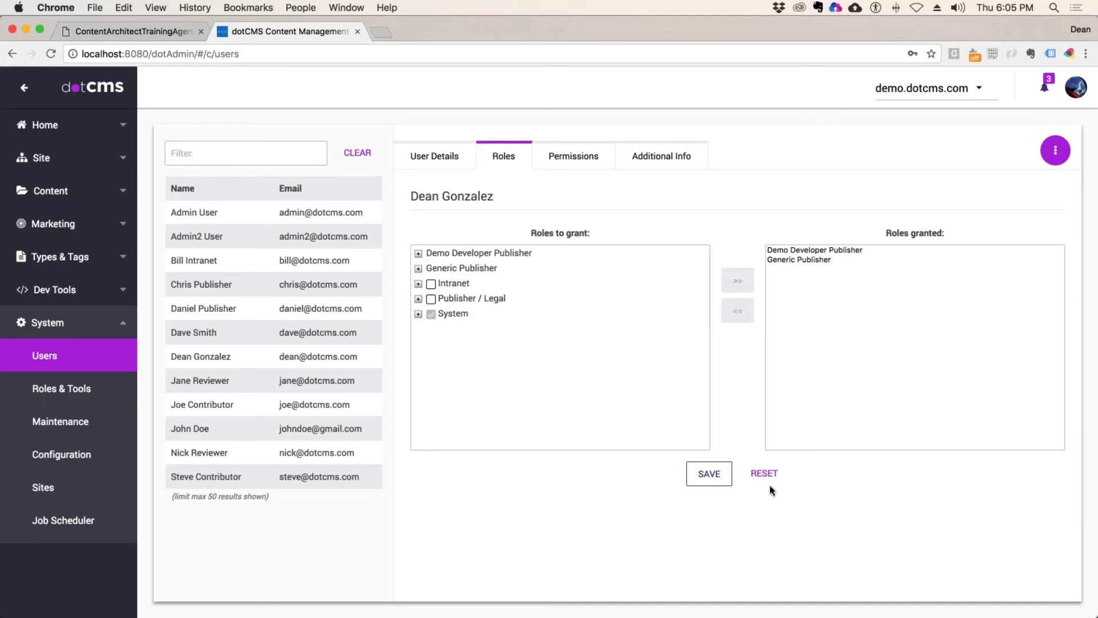
pyautogui.click(709, 474)
# Step: Review Generic Publisher and Demo Developer Publisher in the user's granted roles
pyautogui.click(795, 260)
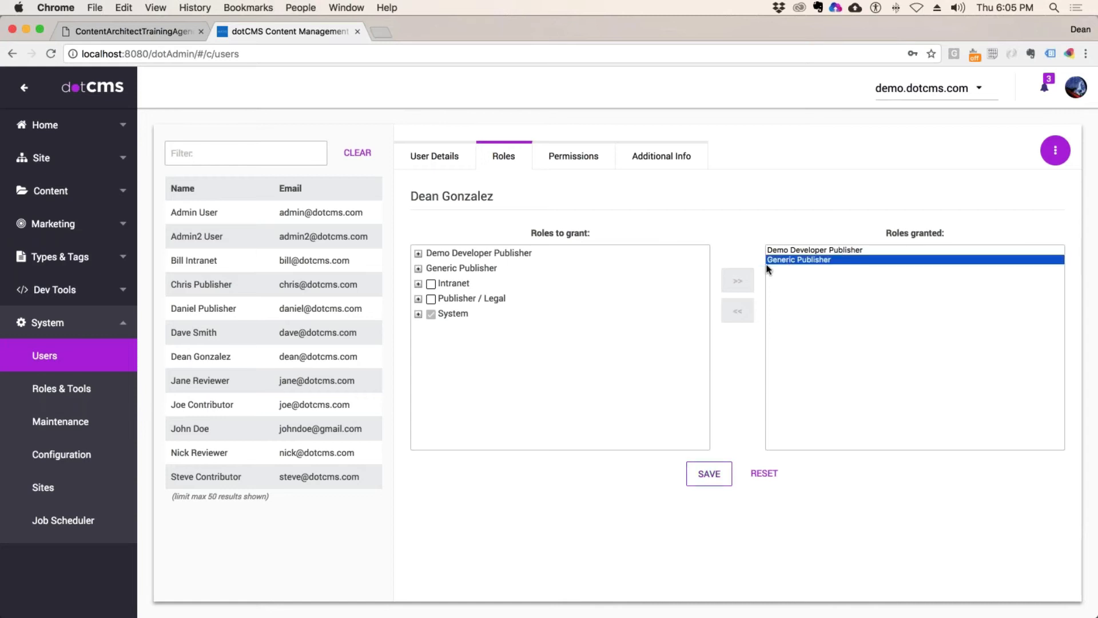
pyautogui.click(964, 250)
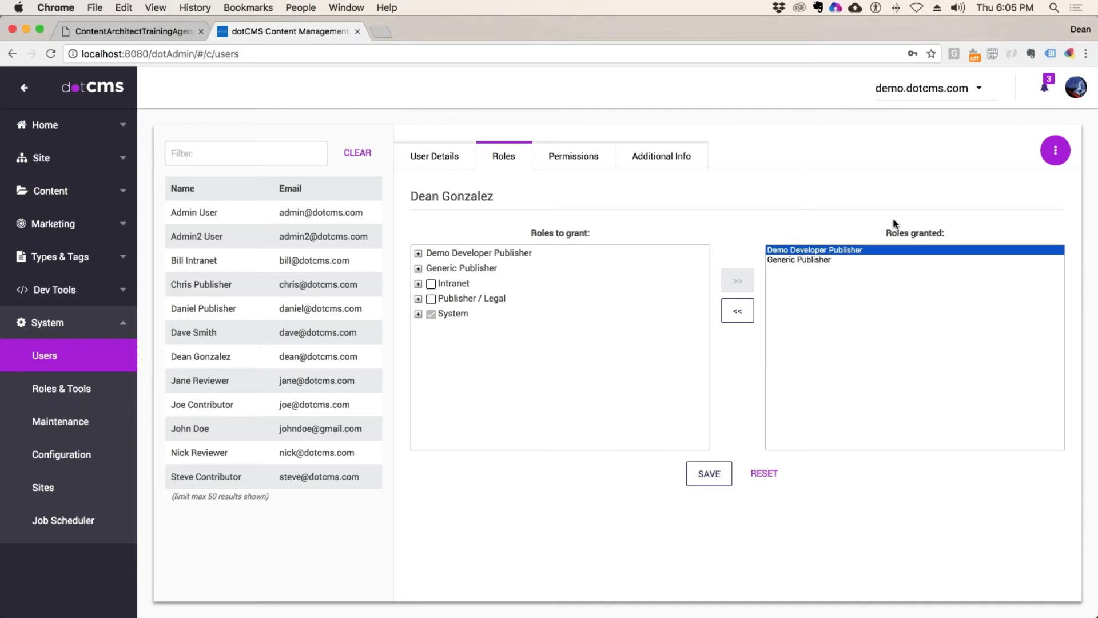
pyautogui.click(1076, 87)
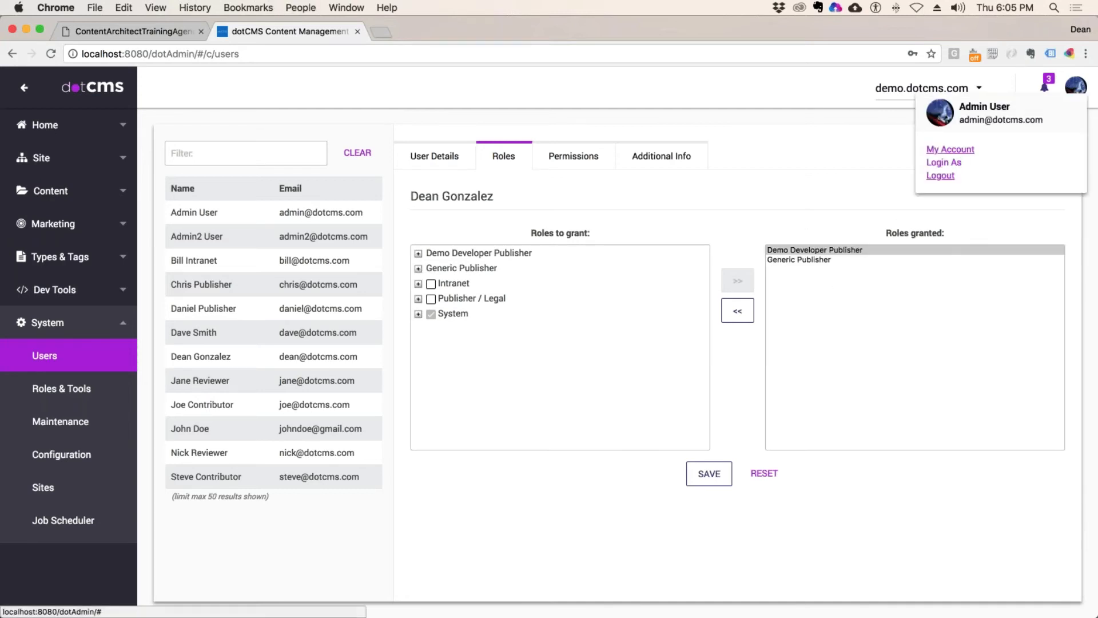
# Step: Use Login As to search for the new user by name and switch to them
pyautogui.click(944, 162)
pyautogui.click(539, 339)
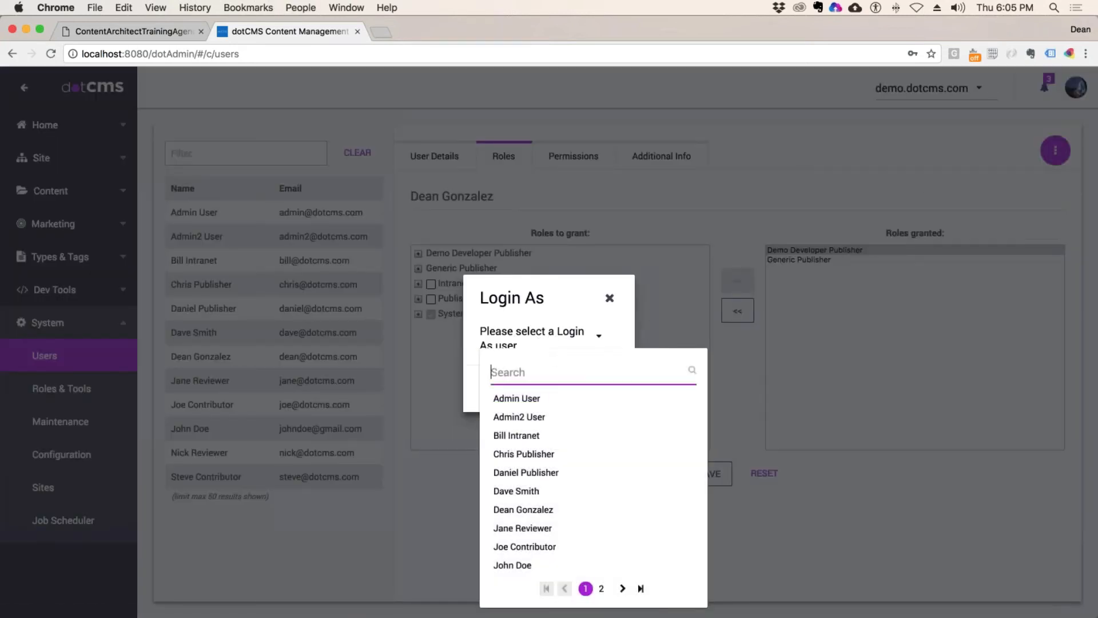
pyautogui.write('dean')
pyautogui.click(529, 400)
pyautogui.click(578, 387)
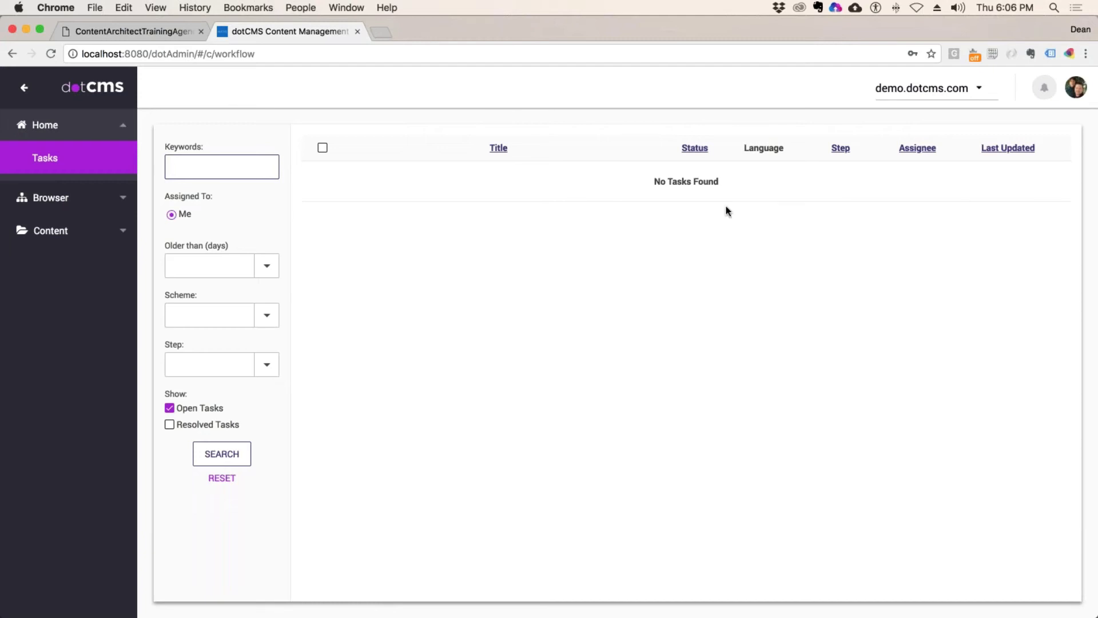
# Step: Open the site browser and show the New submenu for the departments/development folder
pyautogui.click(50, 198)
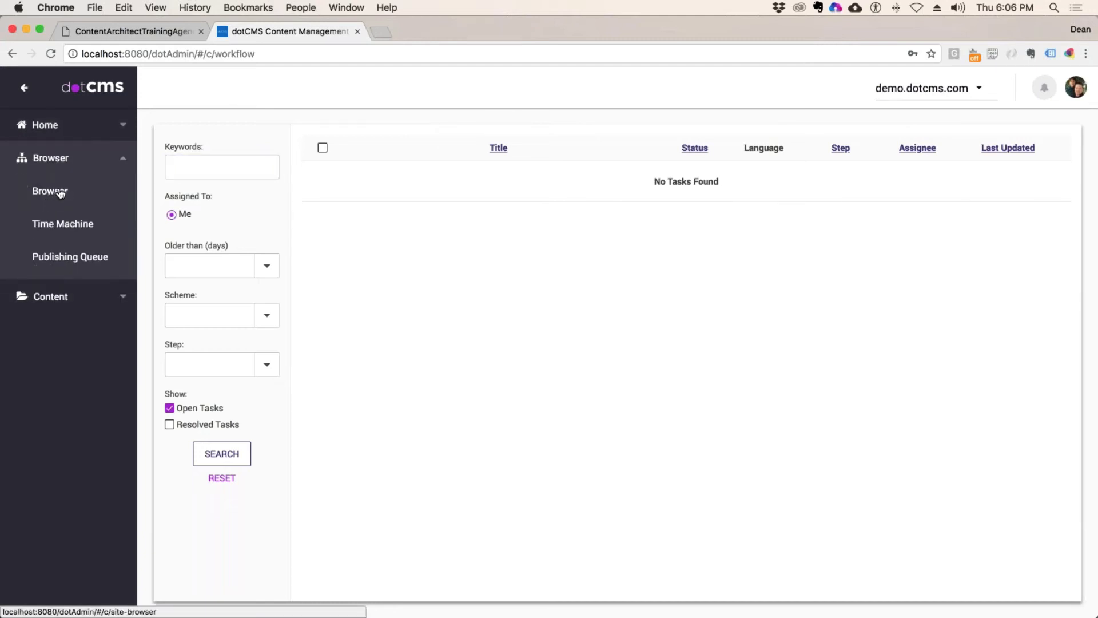
pyautogui.click(45, 189)
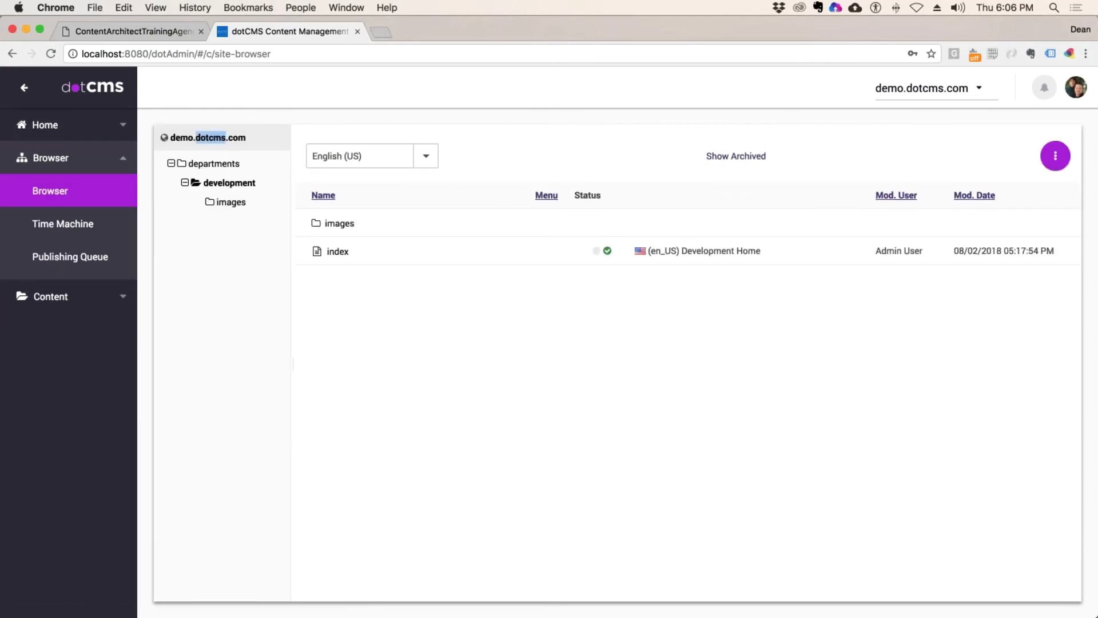
pyautogui.rightClick(208, 139)
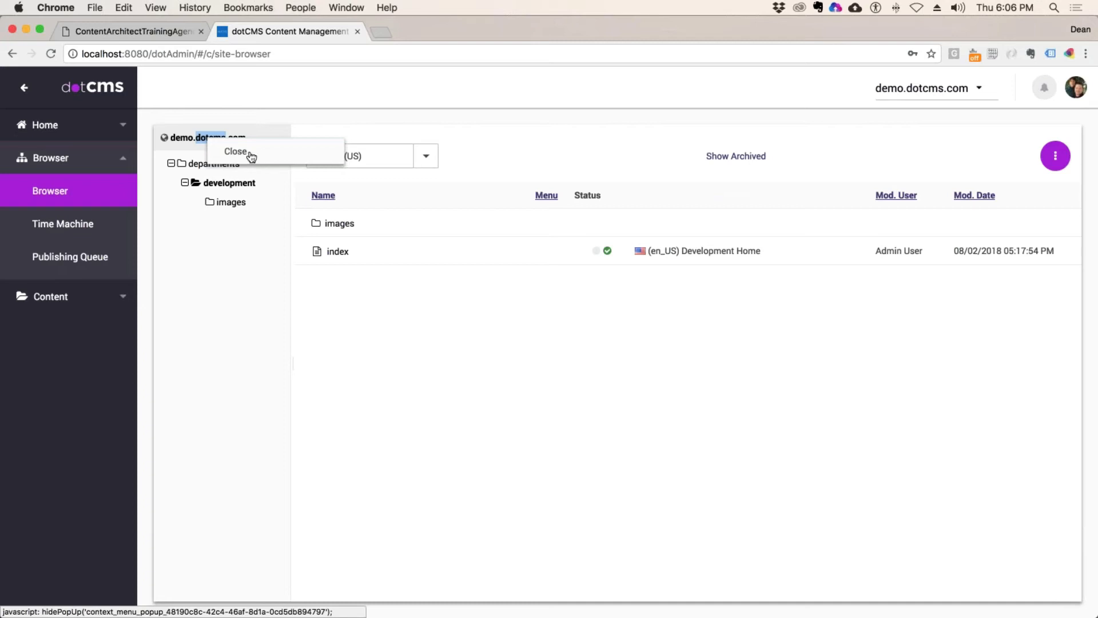
pyautogui.click(235, 152)
pyautogui.rightClick(245, 167)
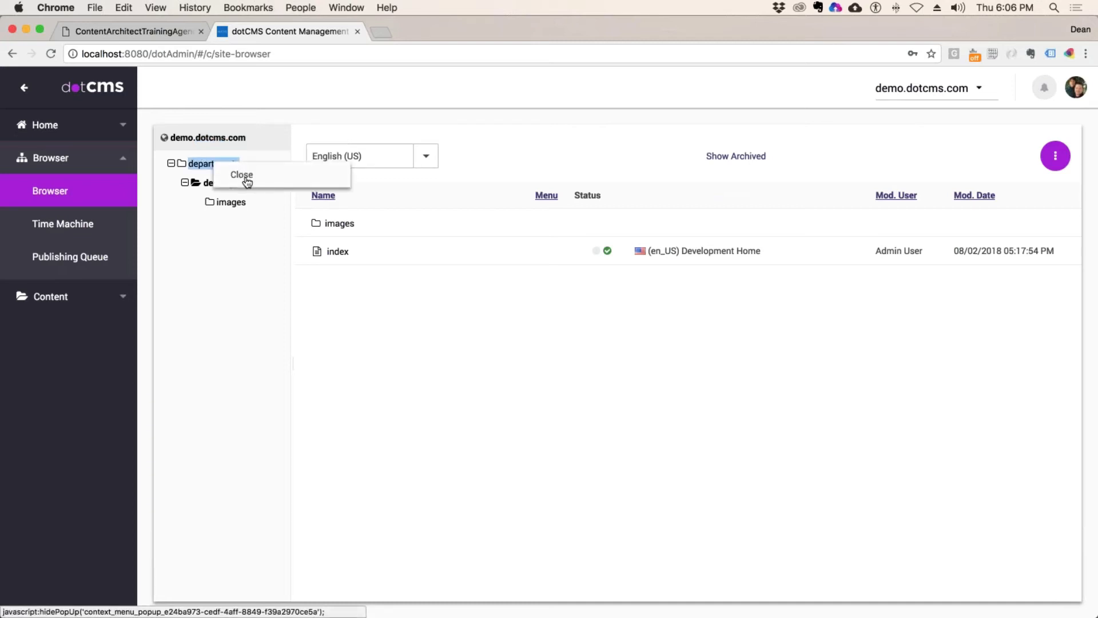
pyautogui.click(246, 181)
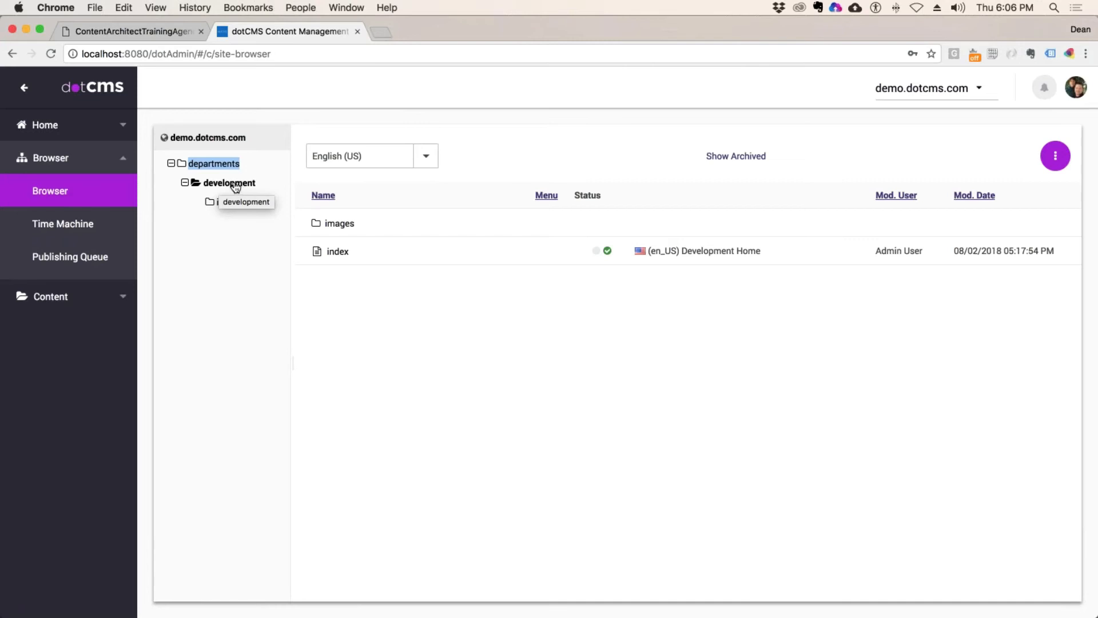
pyautogui.click(245, 186)
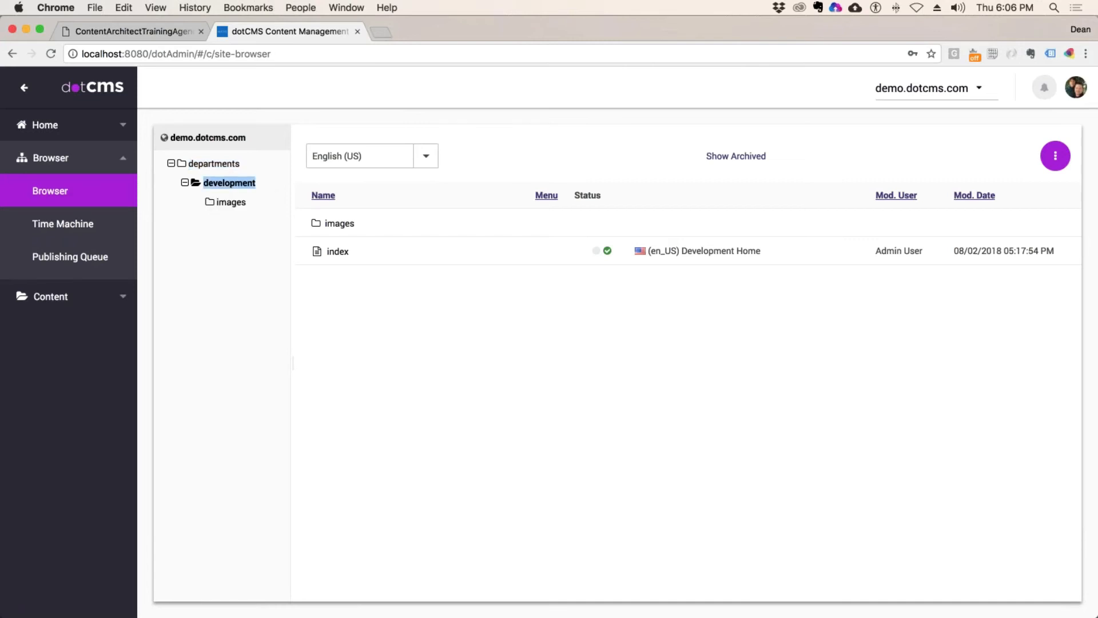
pyautogui.rightClick(245, 186)
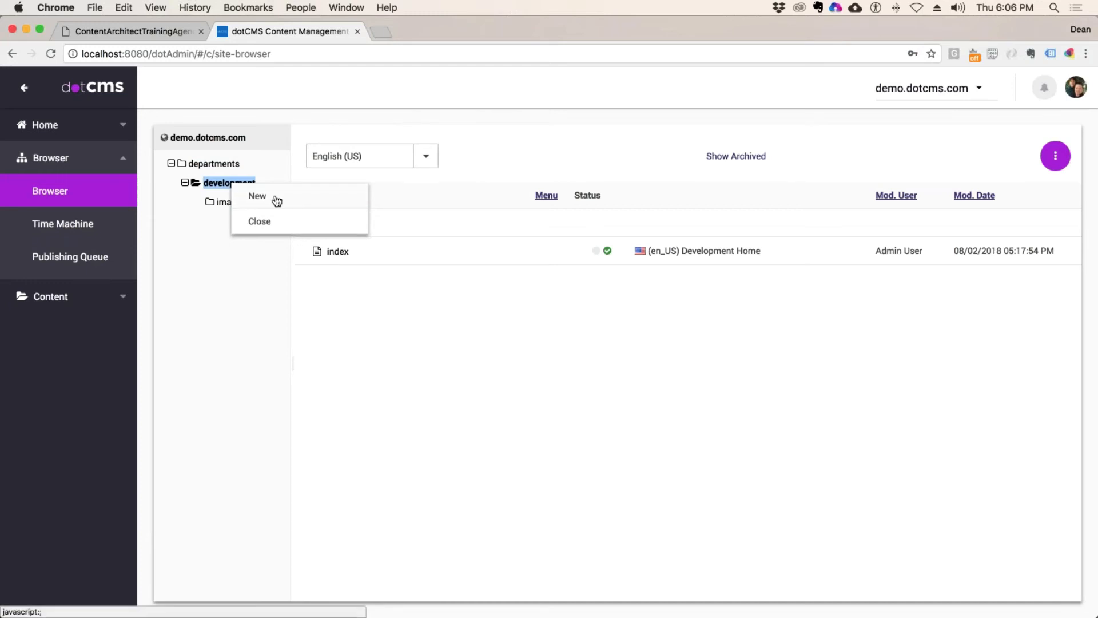
pyautogui.moveTo(283, 204)
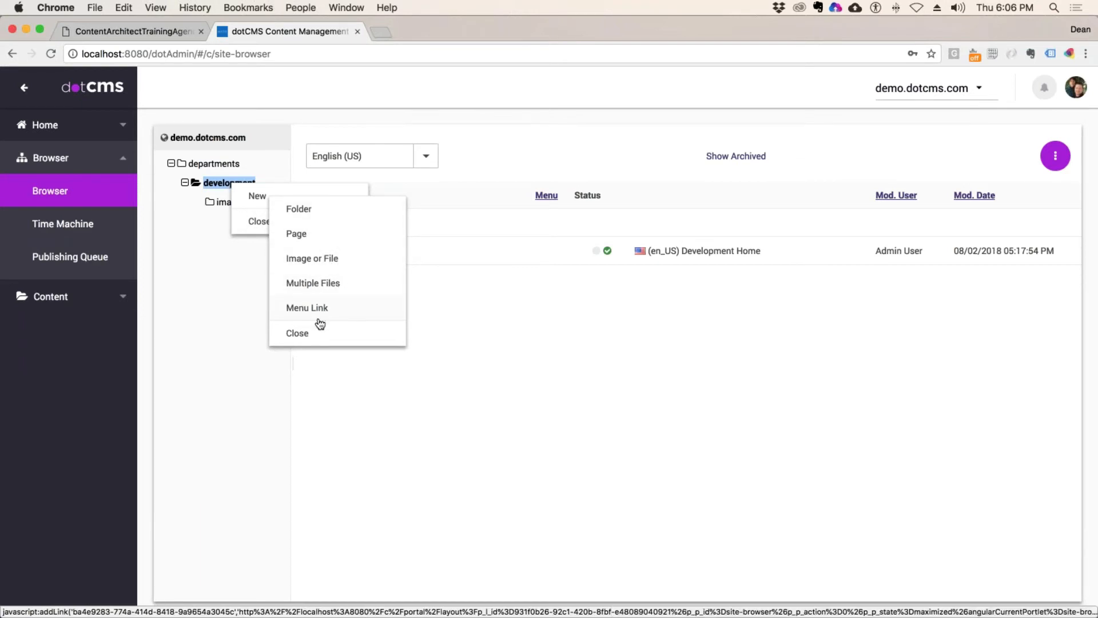
# Step: Upload Guardians.jpg as a File Asset in development and save/publish it
pyautogui.click(328, 262)
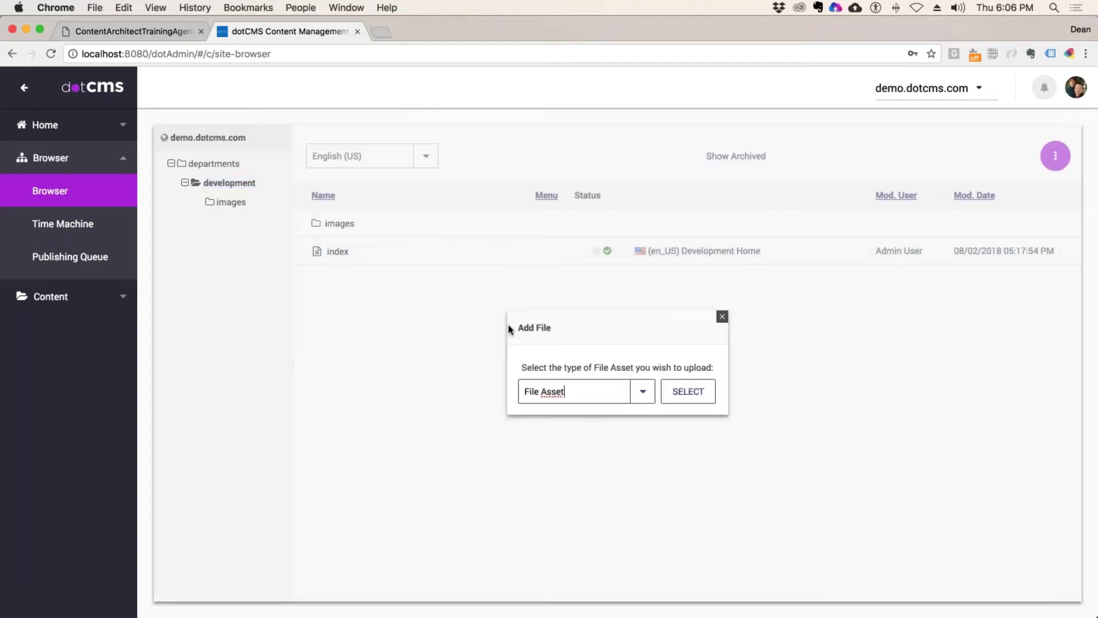
pyautogui.click(641, 391)
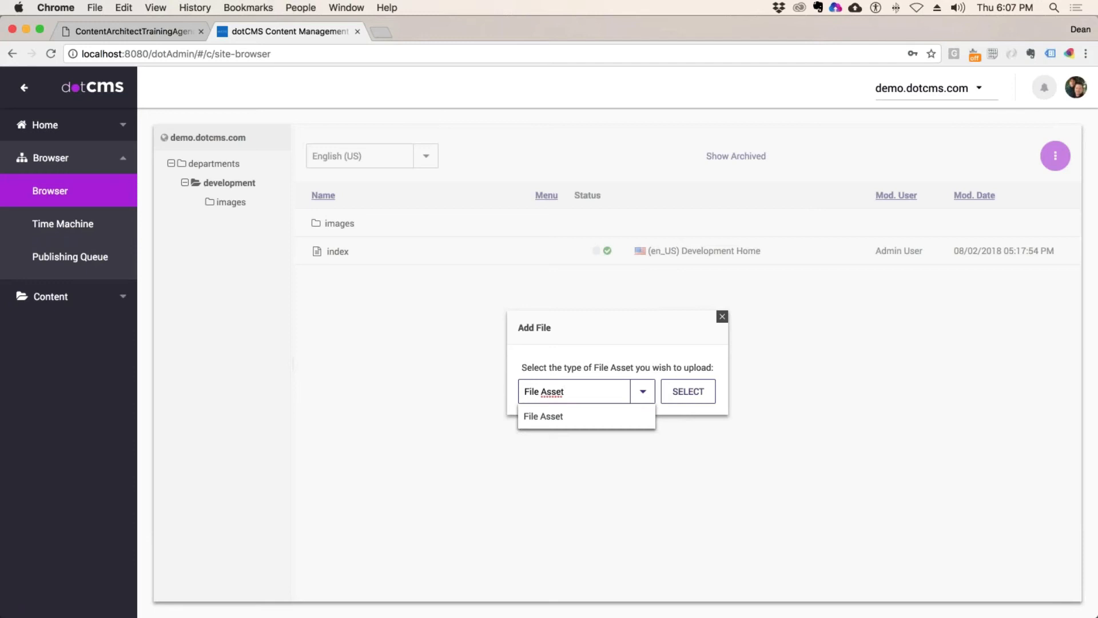
pyautogui.click(705, 389)
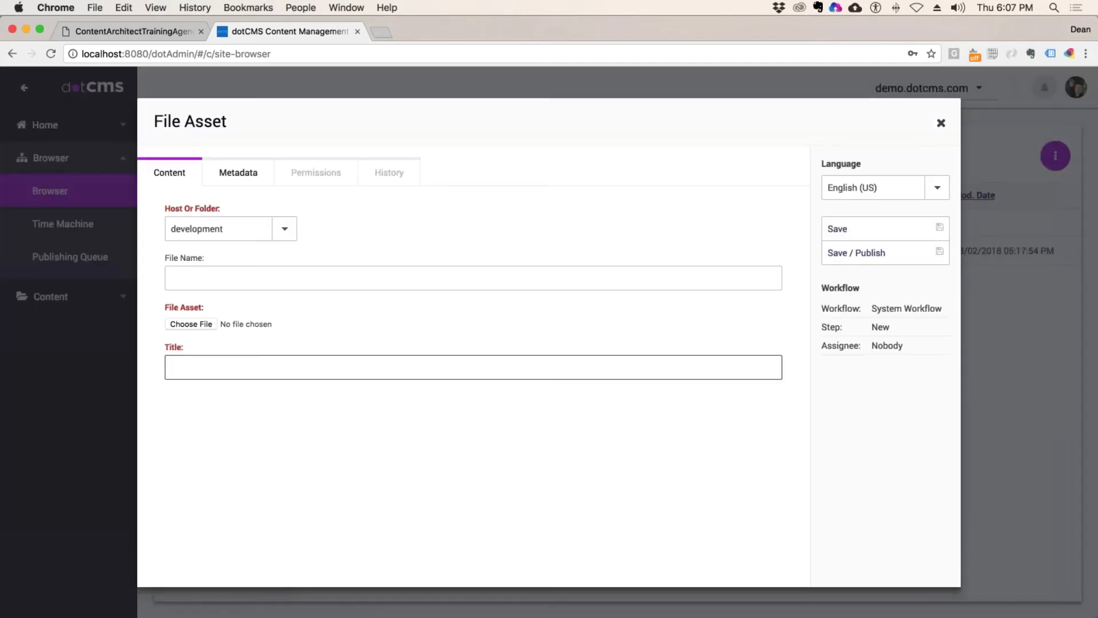
pyautogui.click(242, 325)
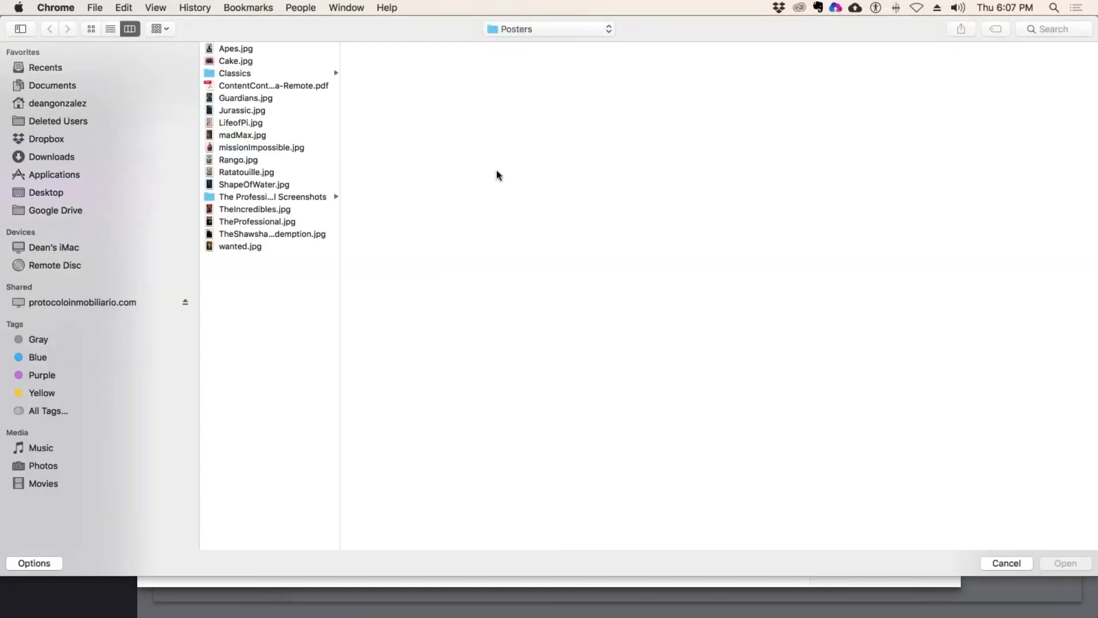
pyautogui.click(245, 98)
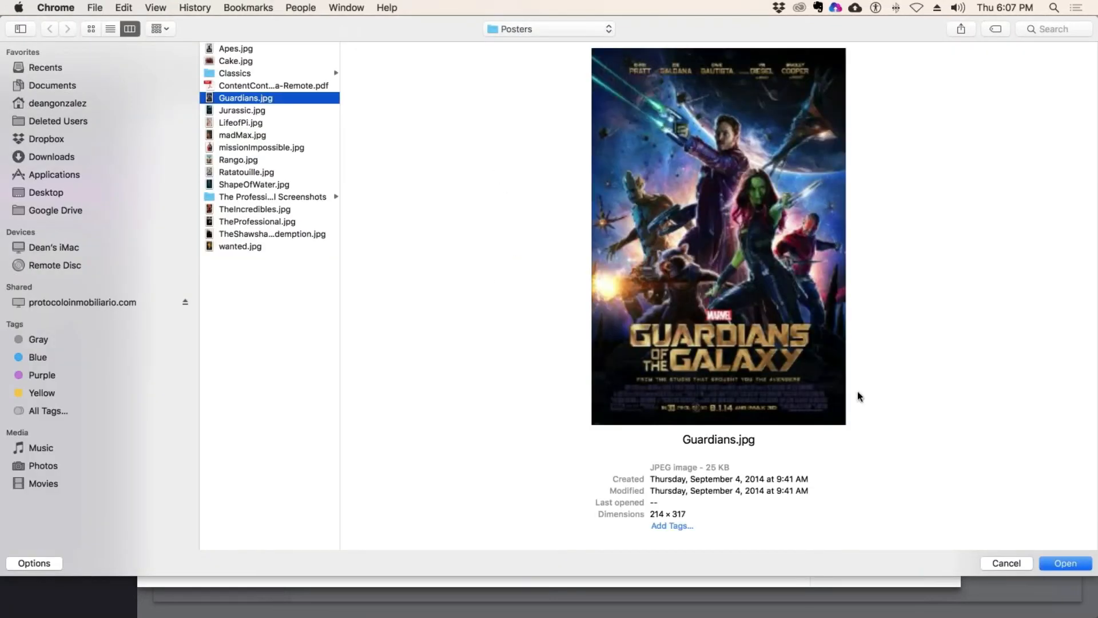
pyautogui.click(1066, 563)
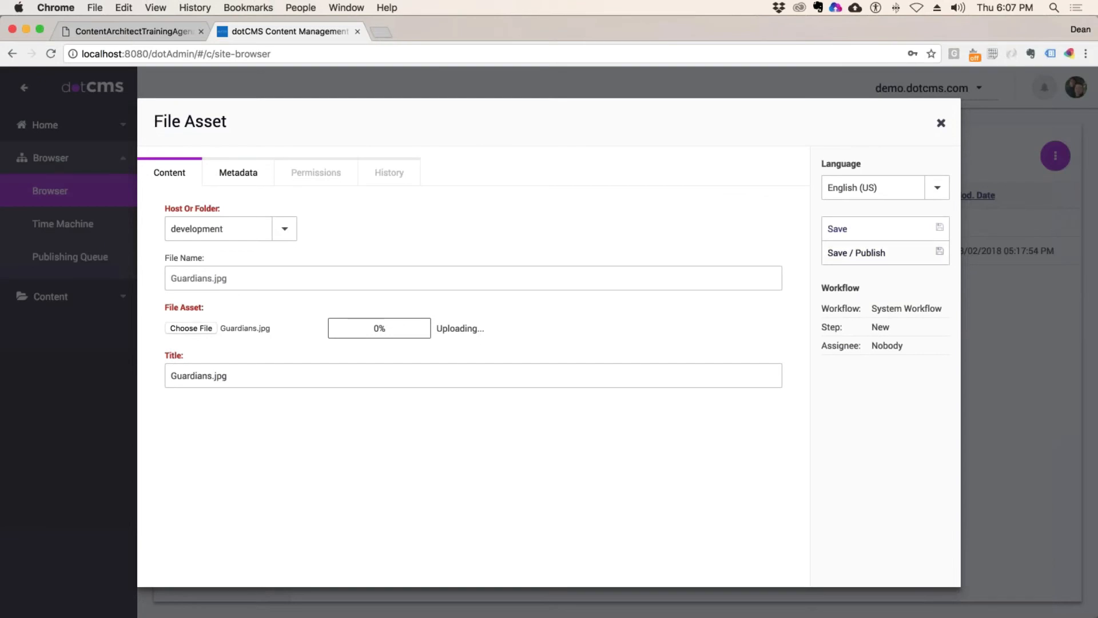
pyautogui.click(870, 254)
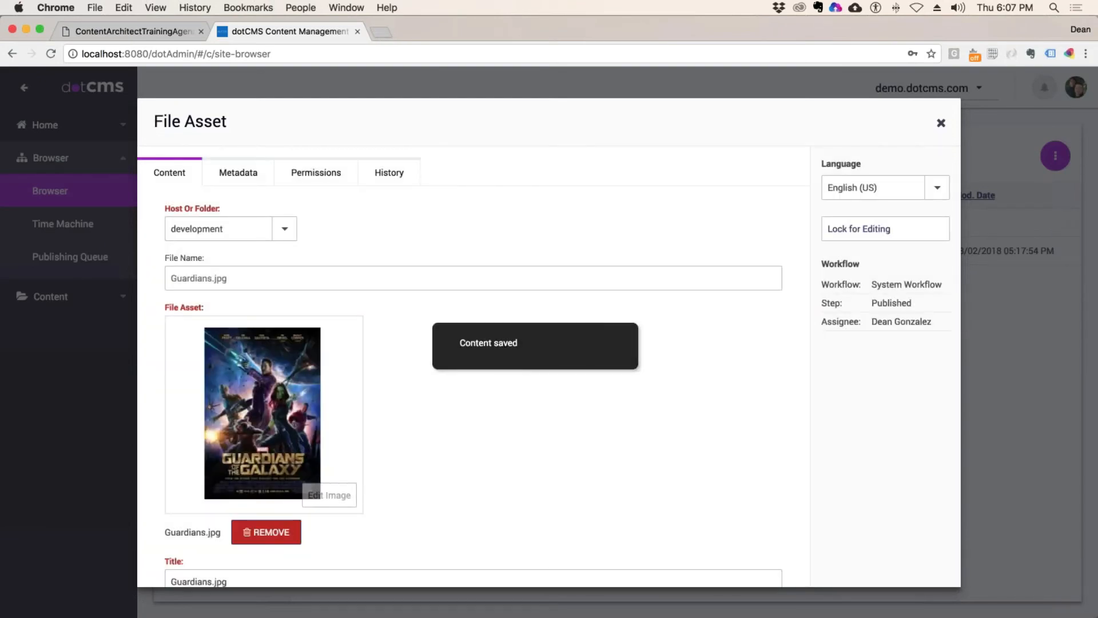
pyautogui.click(941, 123)
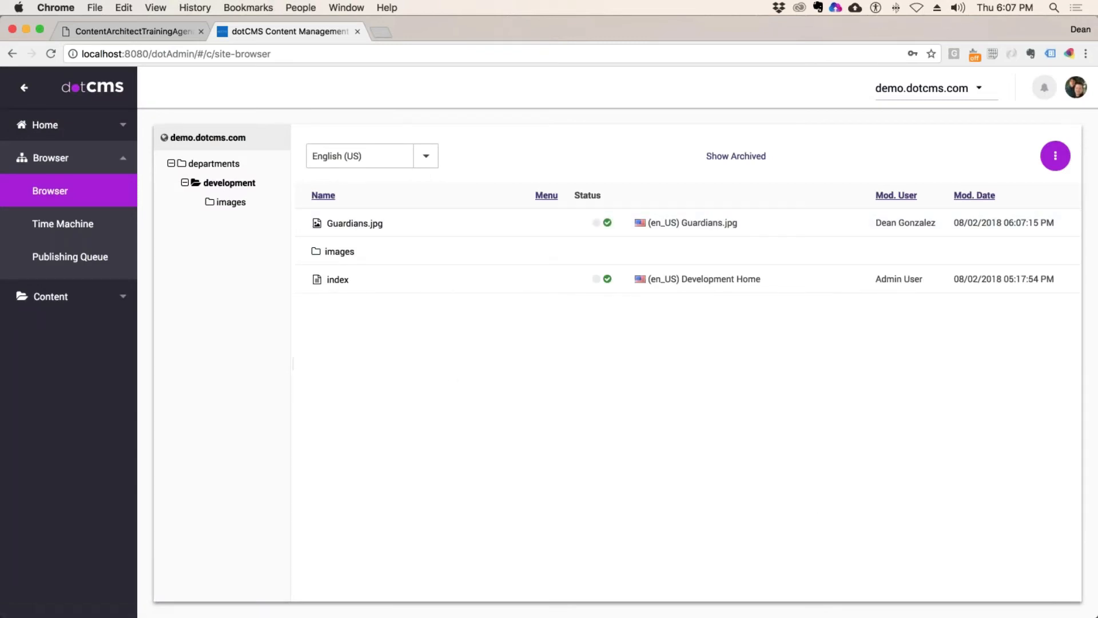
pyautogui.click(232, 202)
pyautogui.click(228, 183)
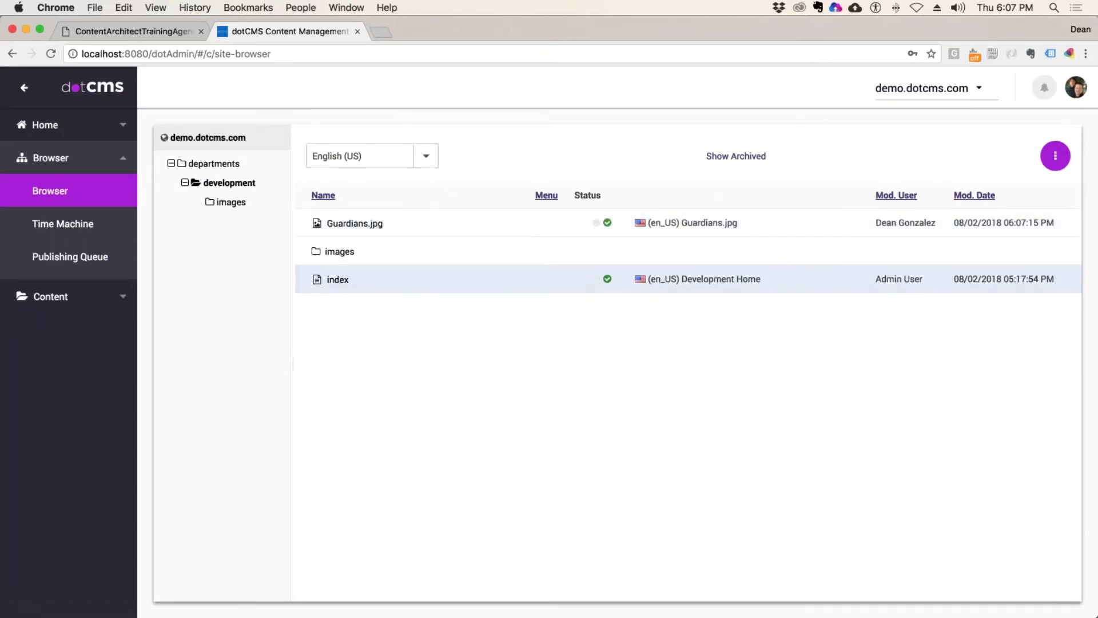
# Step: Start a new Page Asset page in the development folder via the New > Page menu
pyautogui.rightClick(229, 184)
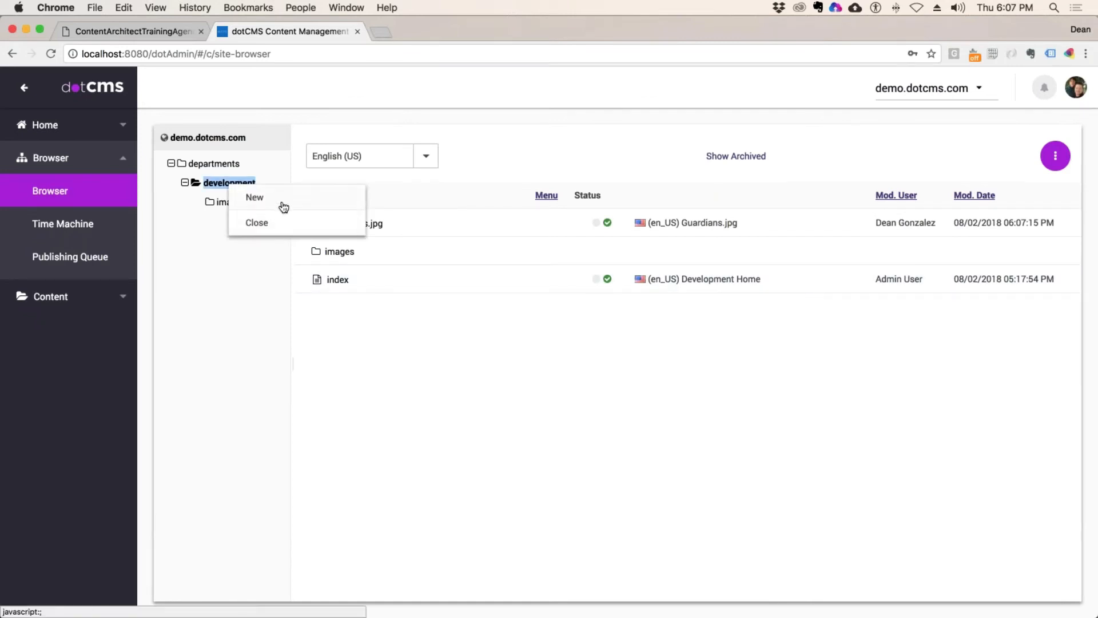
pyautogui.click(323, 268)
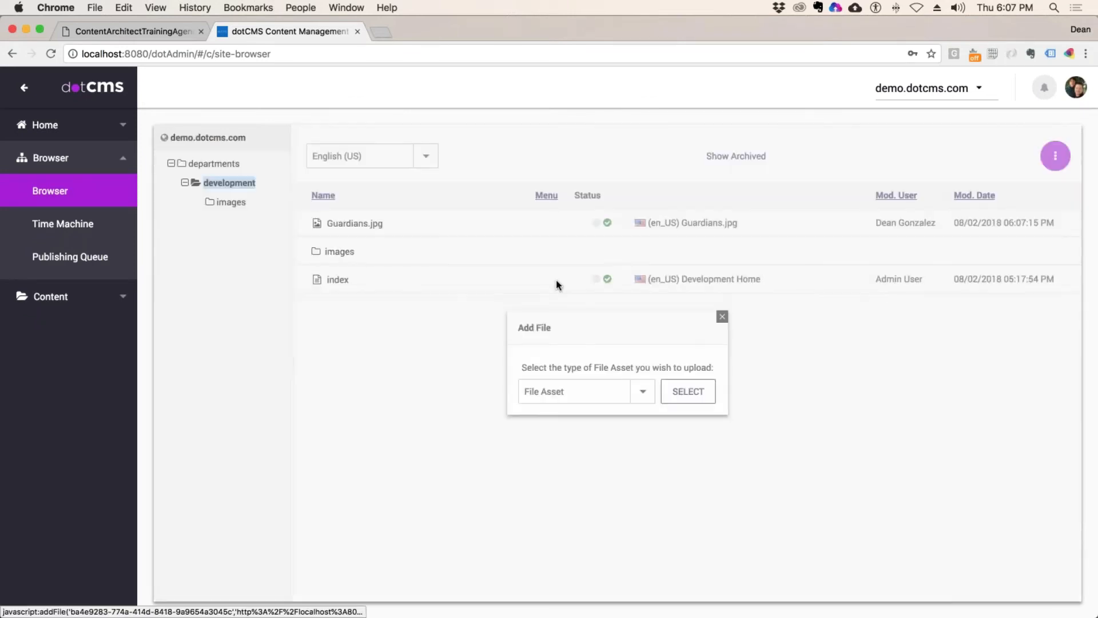
pyautogui.click(722, 316)
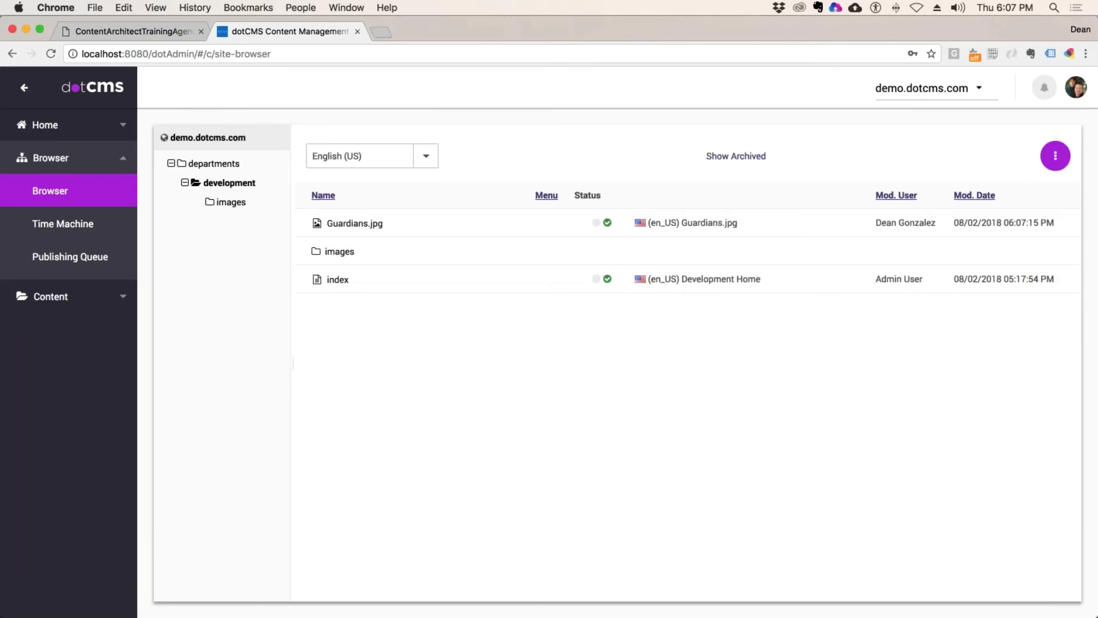
pyautogui.rightClick(224, 183)
pyautogui.moveTo(243, 203)
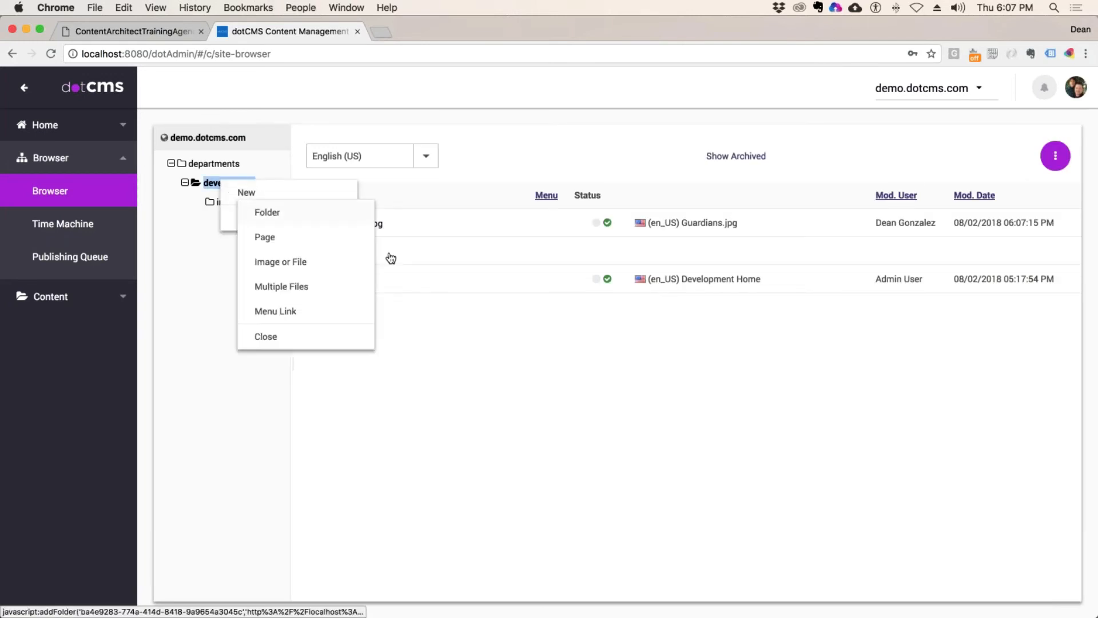
pyautogui.click(289, 238)
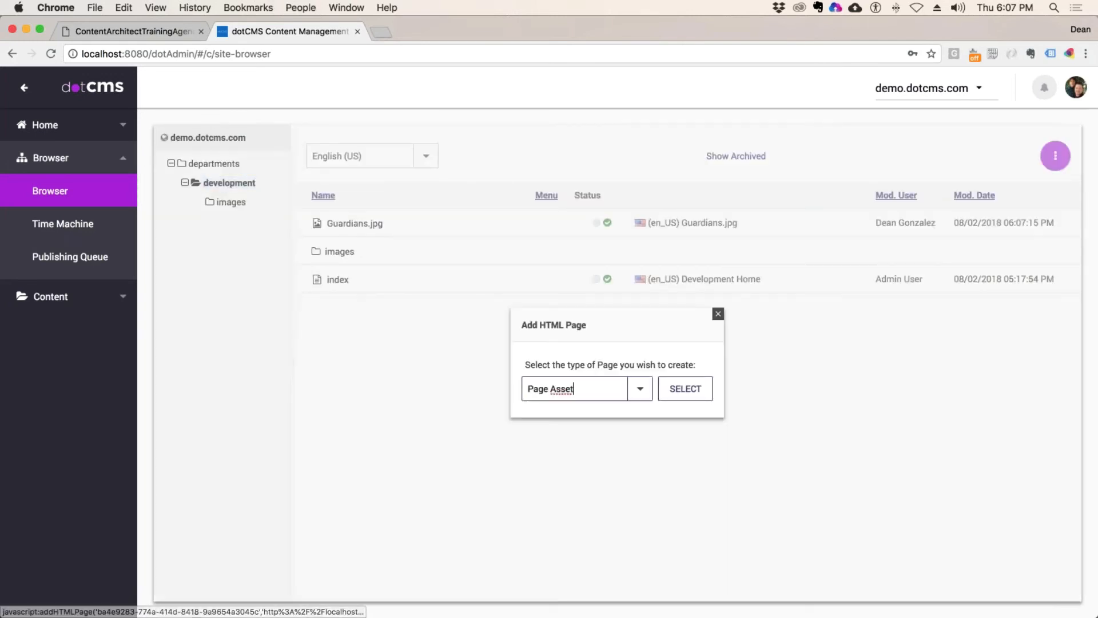
pyautogui.click(640, 389)
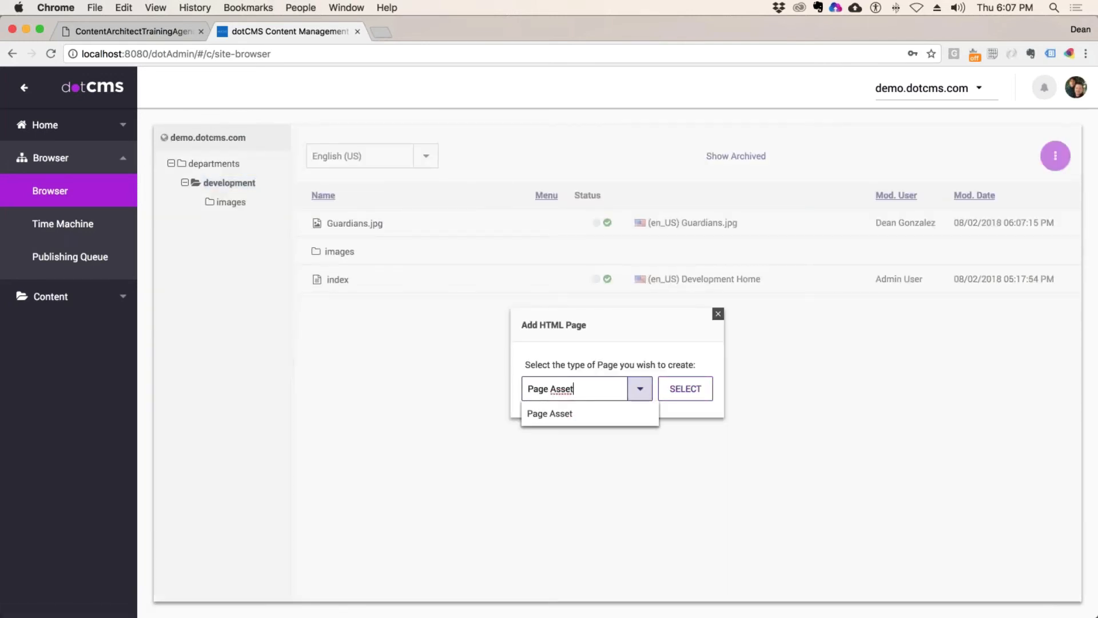
pyautogui.click(553, 414)
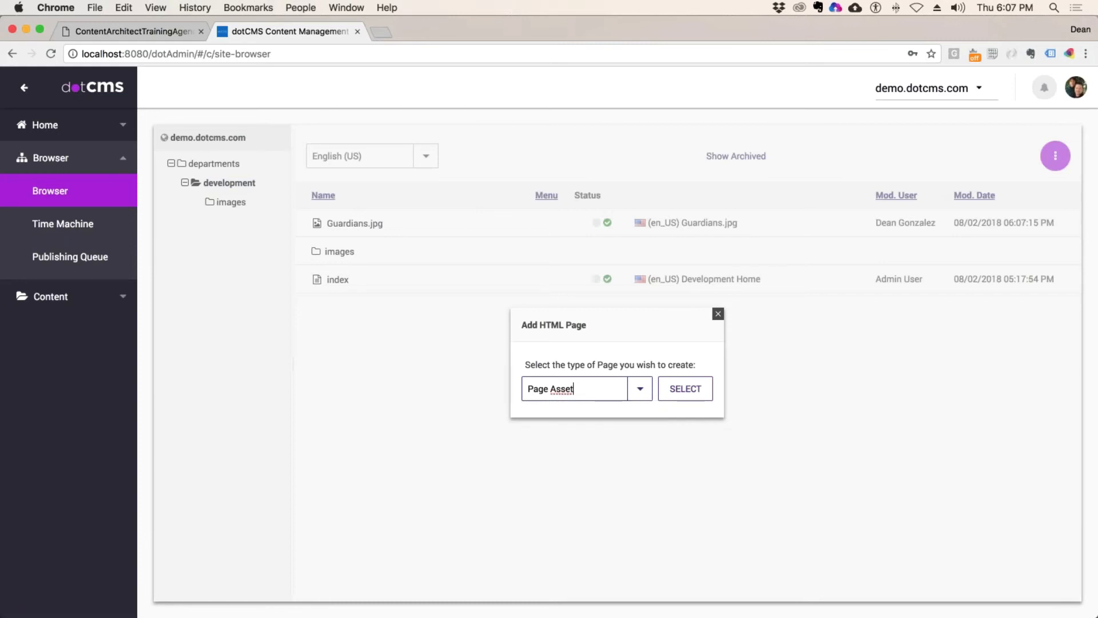
pyautogui.click(685, 389)
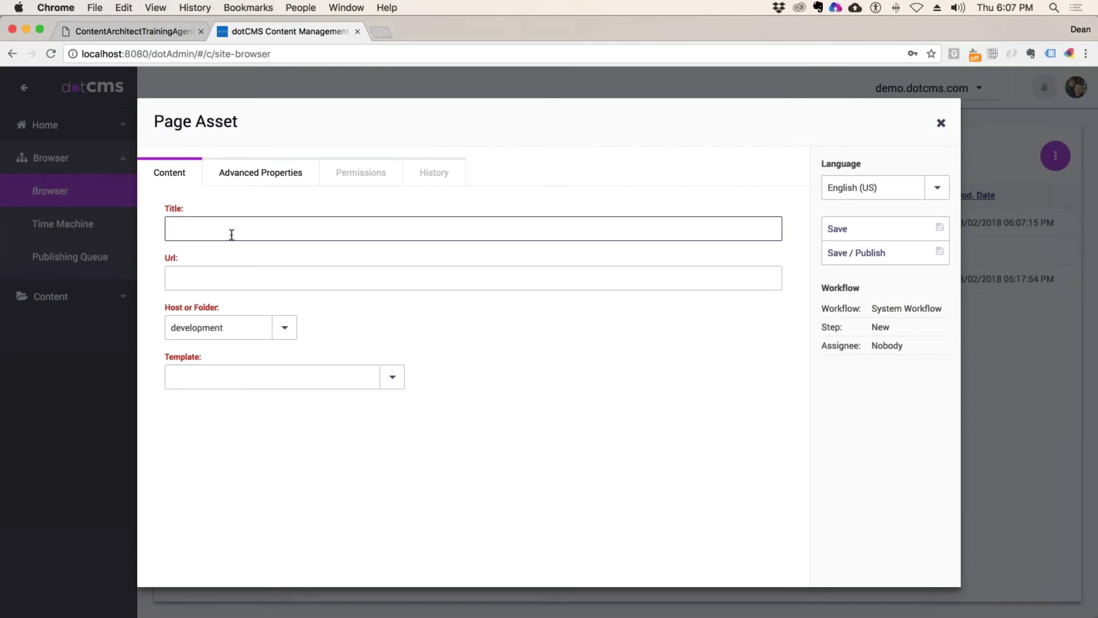
# Step: Create and publish 'Test Page' using the Quest - 2 Column (w/ Side Nav) template, then open it in edit mode
pyautogui.write('Test Page')
pyautogui.click(250, 274)
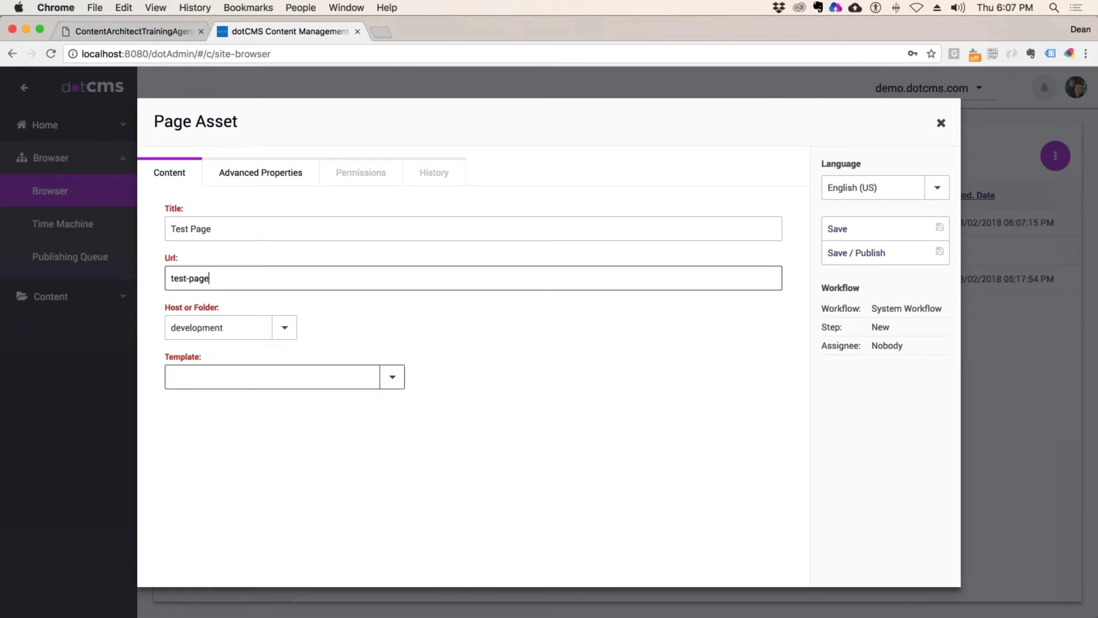
pyautogui.click(391, 377)
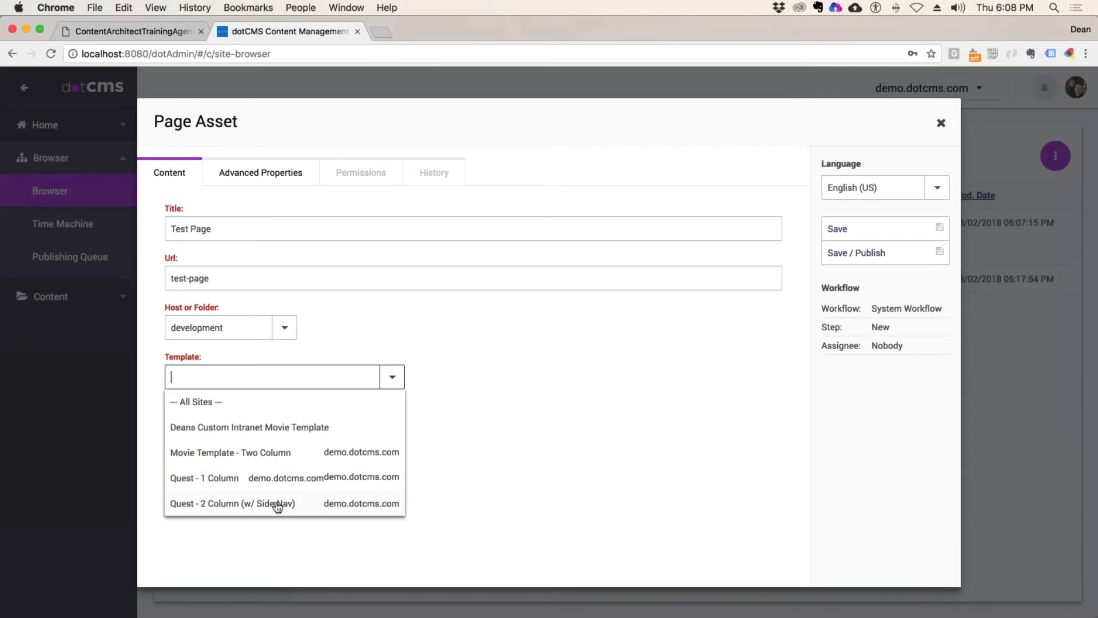
pyautogui.click(277, 506)
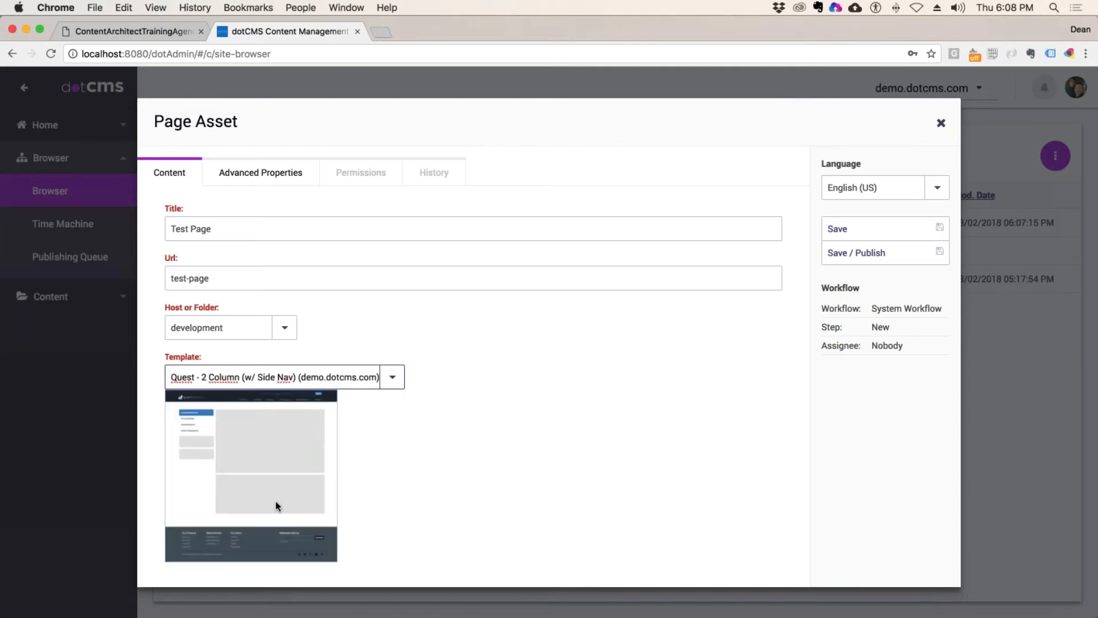
pyautogui.click(939, 252)
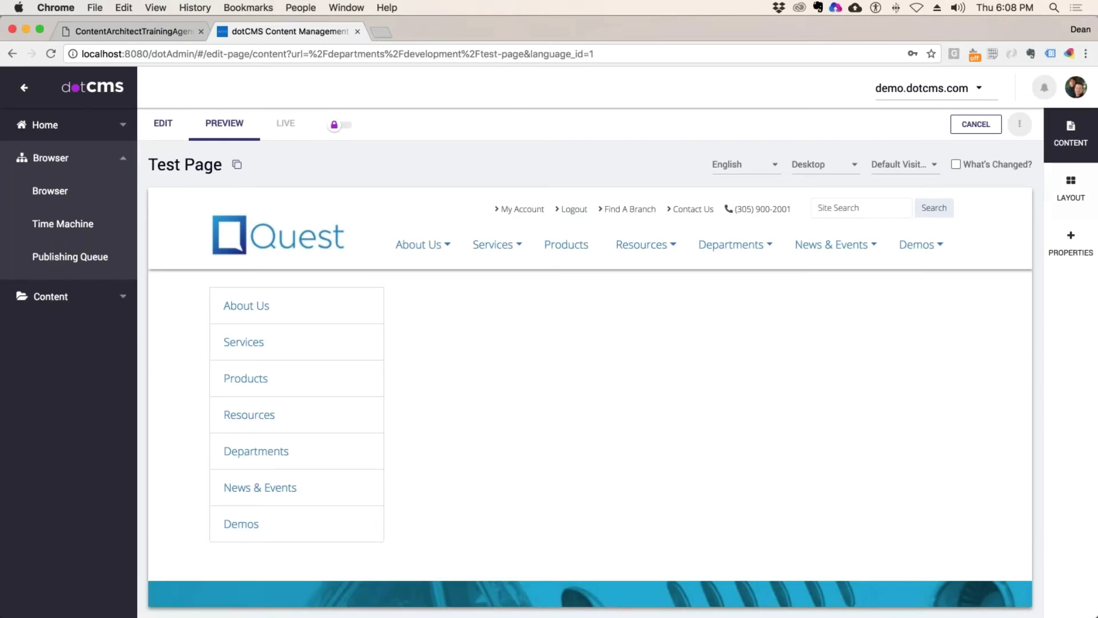
pyautogui.click(164, 126)
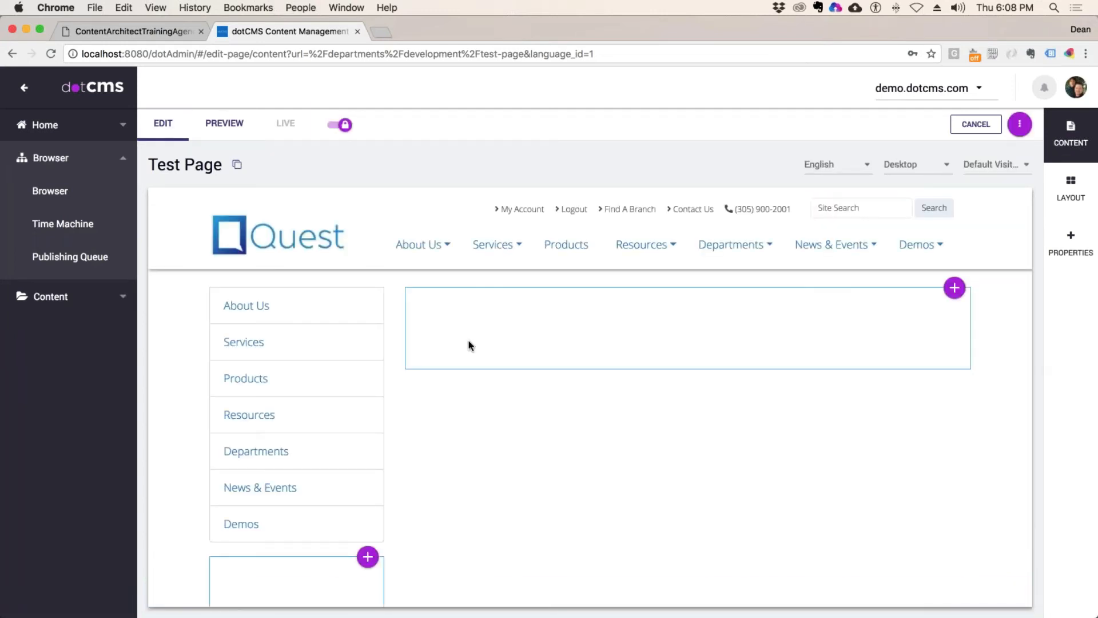
# Step: Insert content into Test Page's main container, with the search filtered to Content (Generic)
pyautogui.click(955, 288)
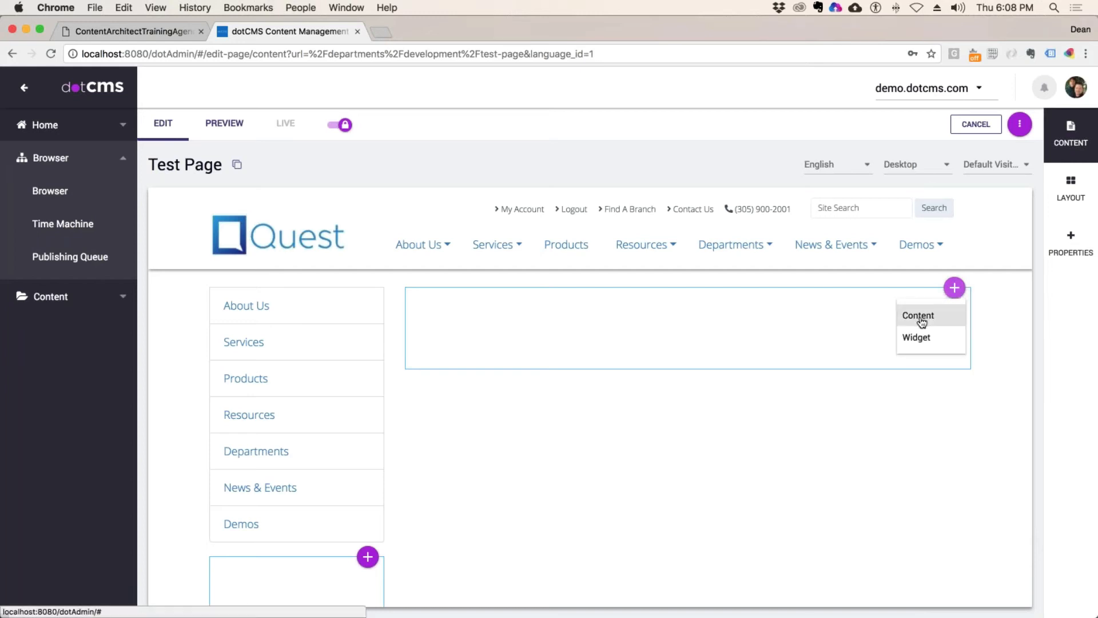
pyautogui.click(918, 316)
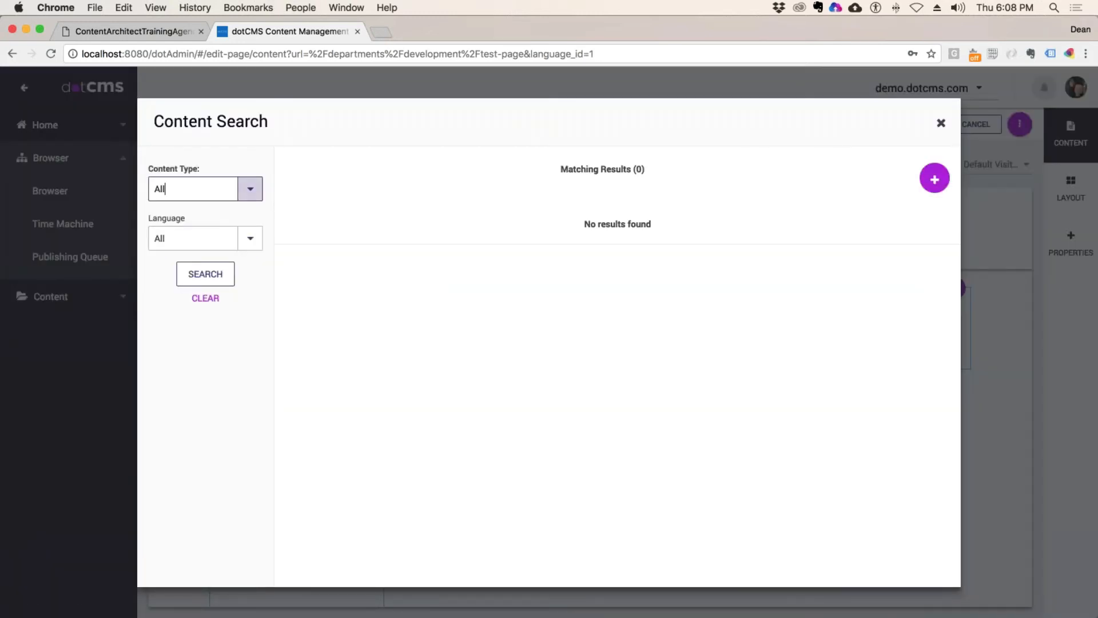
pyautogui.click(250, 188)
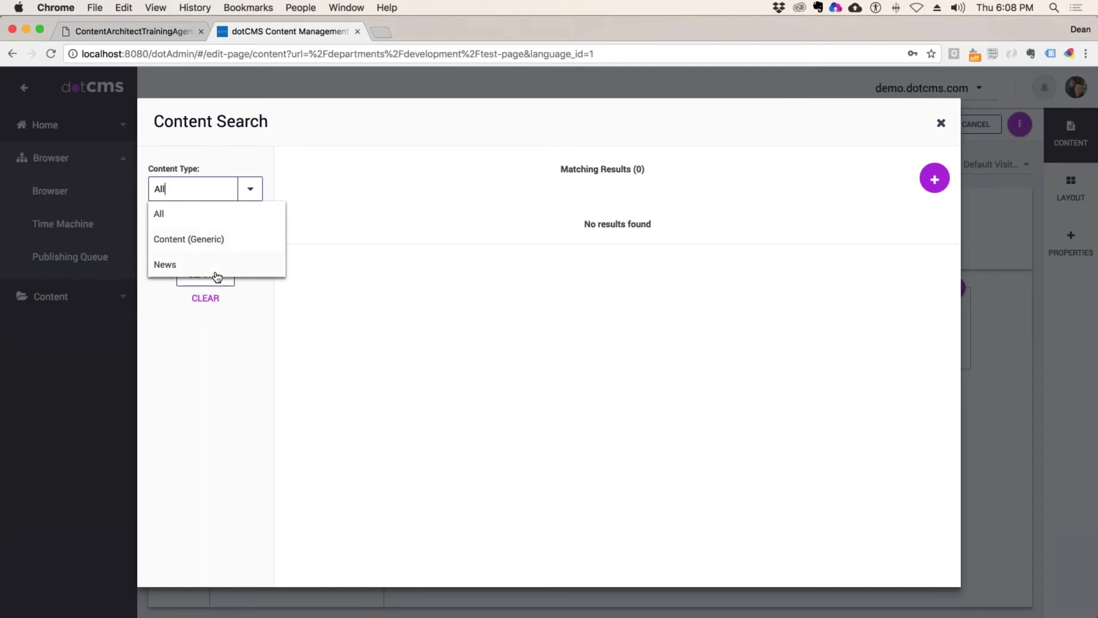
pyautogui.click(202, 239)
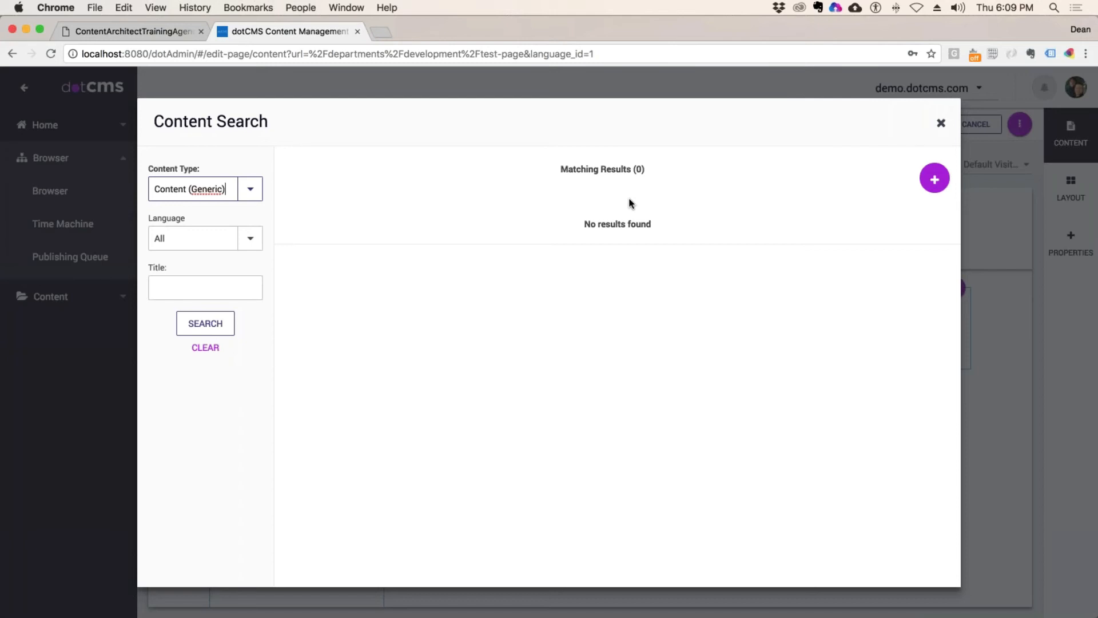
# Step: Create a new Content (Generic) item from the Content Search dialog
pyautogui.click(935, 179)
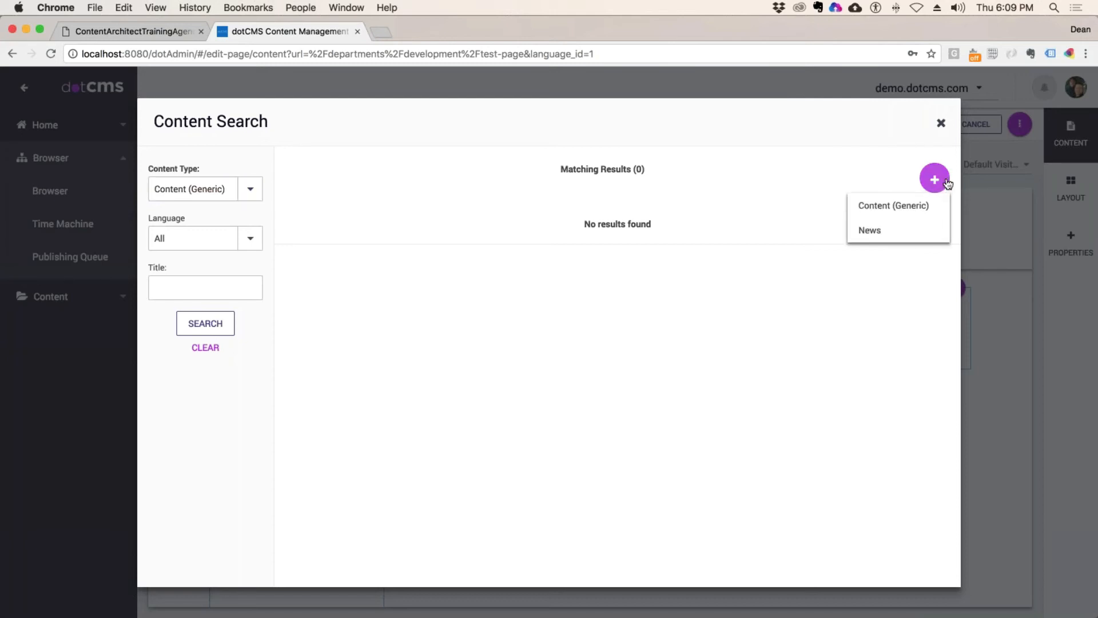
pyautogui.click(898, 207)
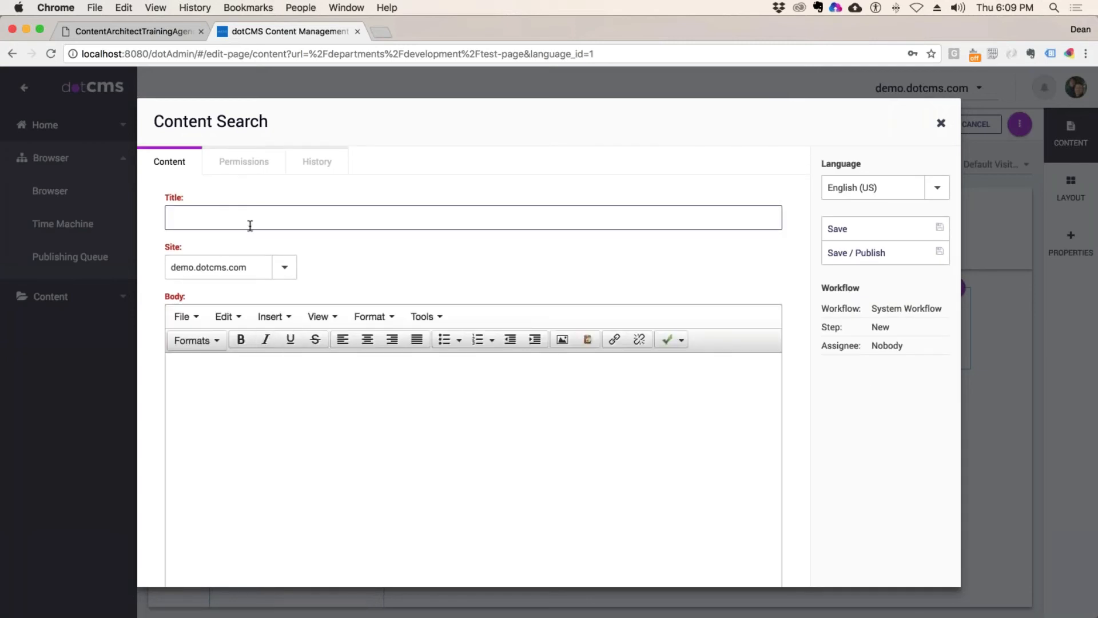
pyautogui.write('qwerw')
pyautogui.press('Tab')
pyautogui.write('erwe')
pyautogui.click(265, 386)
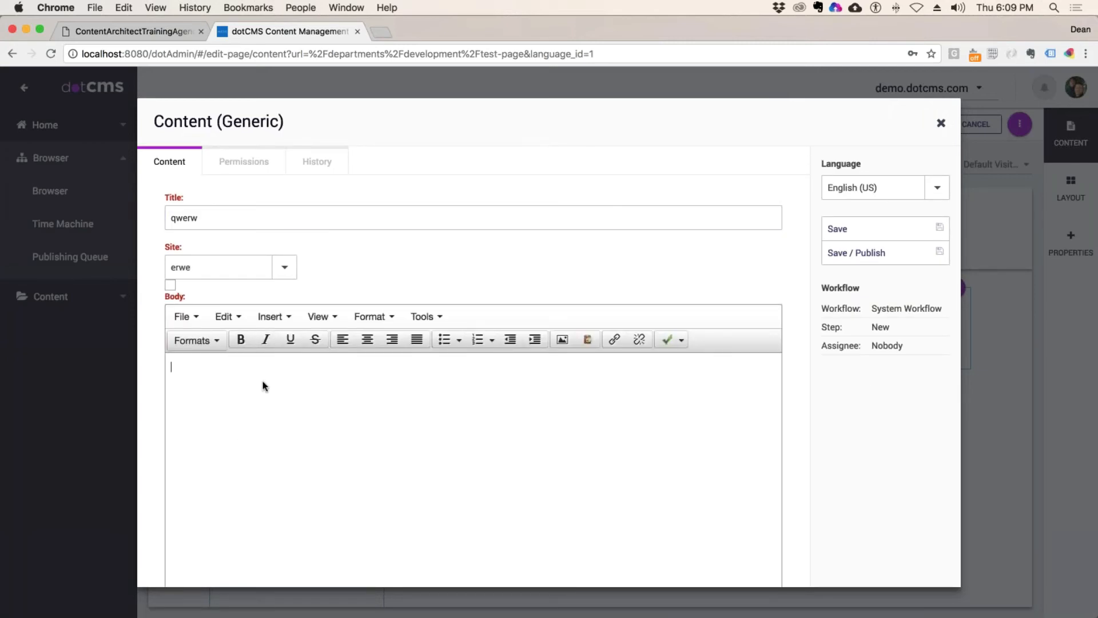
pyautogui.click(285, 267)
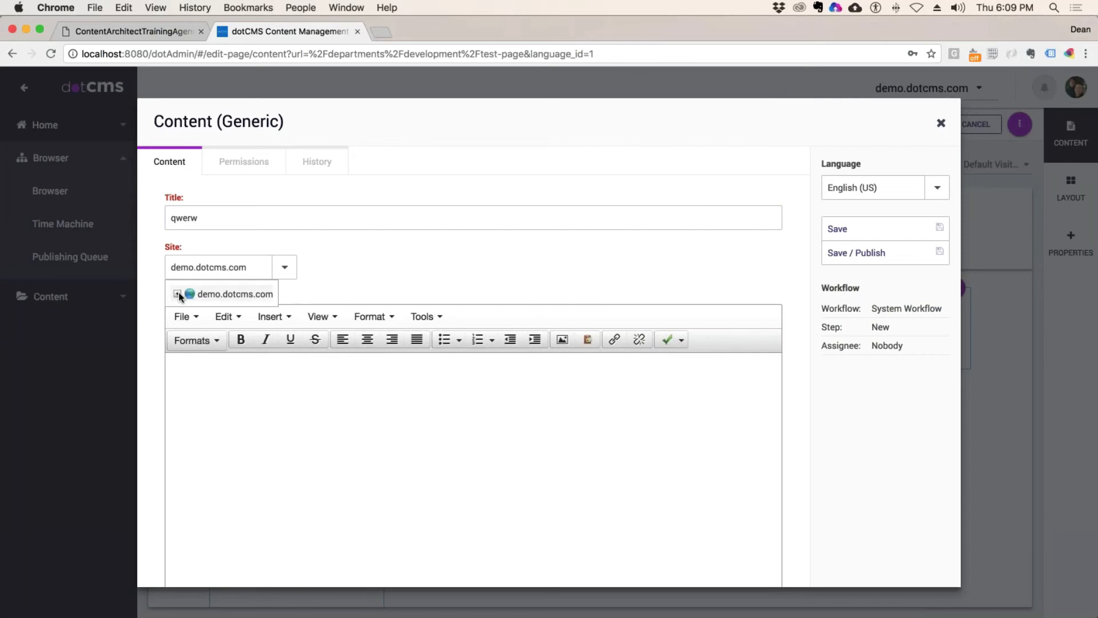
pyautogui.click(236, 295)
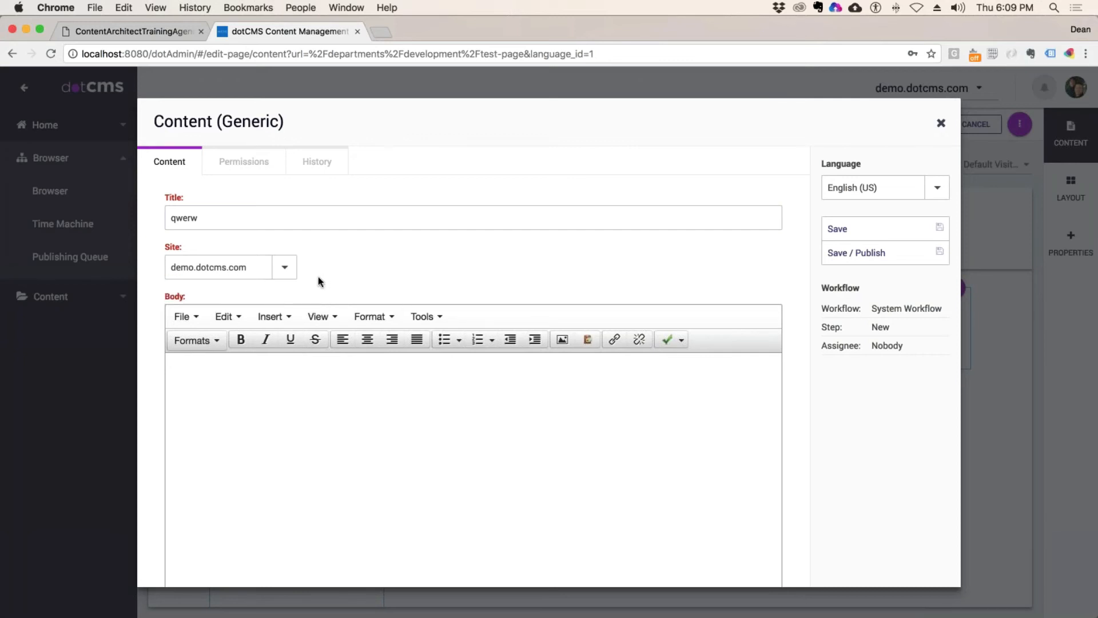
pyautogui.click(282, 422)
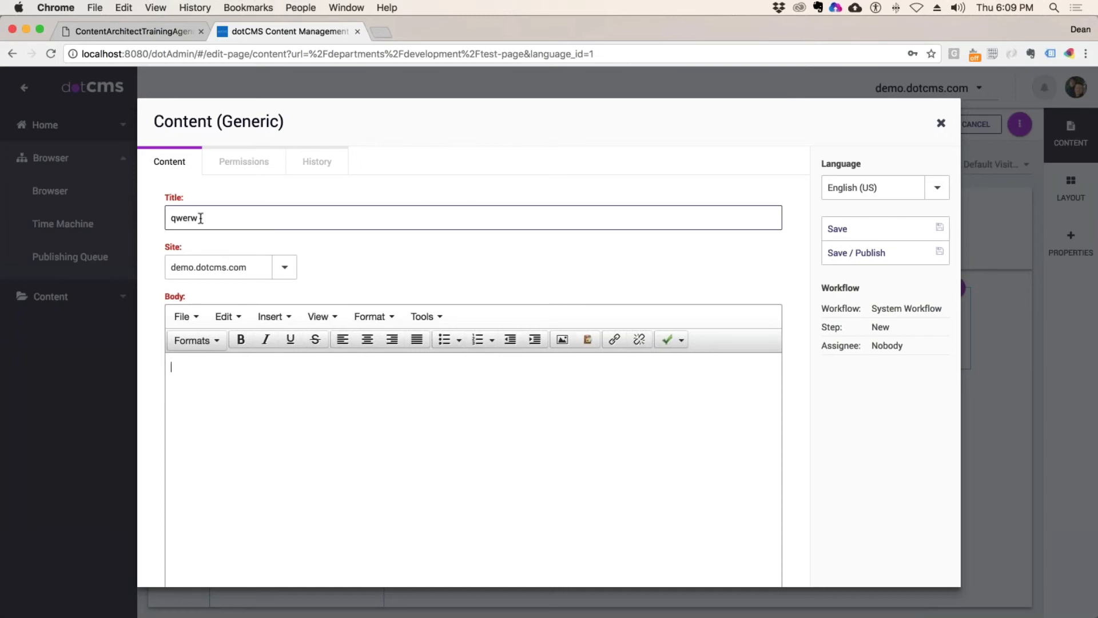
# Step: Title it 'This is Development Department Content', copy that text into the body, and Save / Publish
pyautogui.moveTo(202, 218); pyautogui.dragTo(147, 210)
pyautogui.write('This is Development Departme')
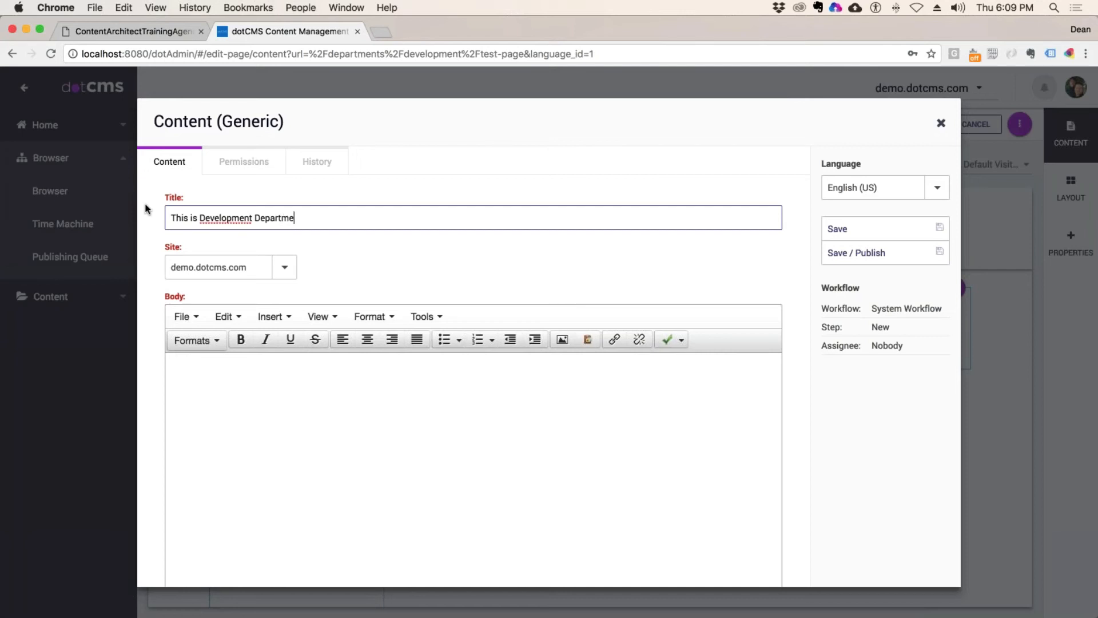
pyautogui.write('nt Content')
pyautogui.click(241, 421)
pyautogui.click(205, 212)
pyautogui.press('super+a')
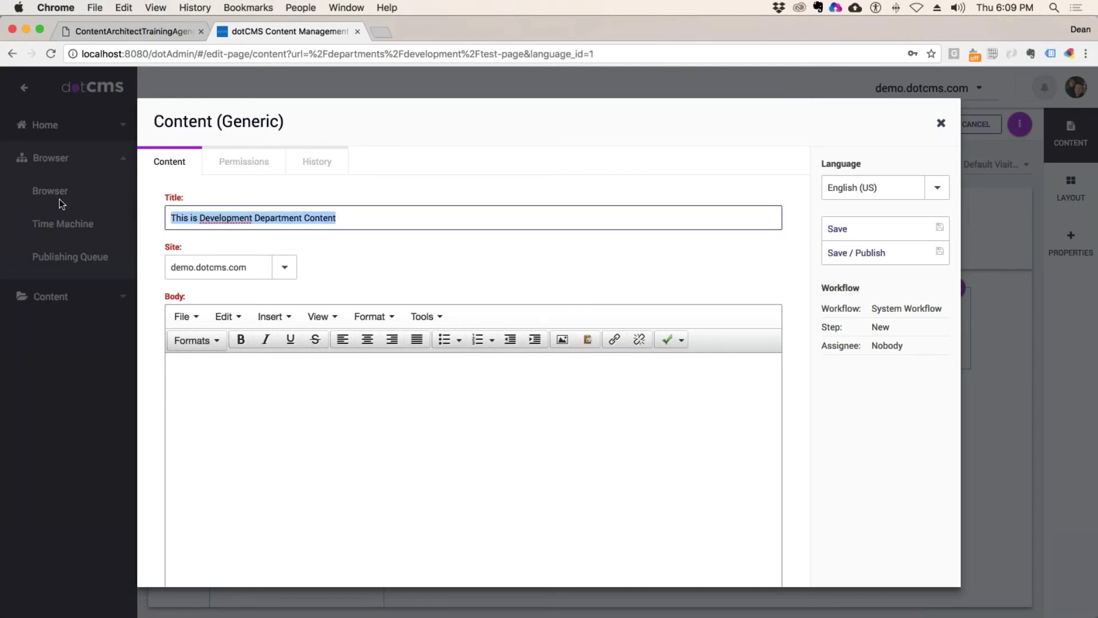
pyautogui.press('super+c')
pyautogui.click(248, 441)
pyautogui.press('super+v')
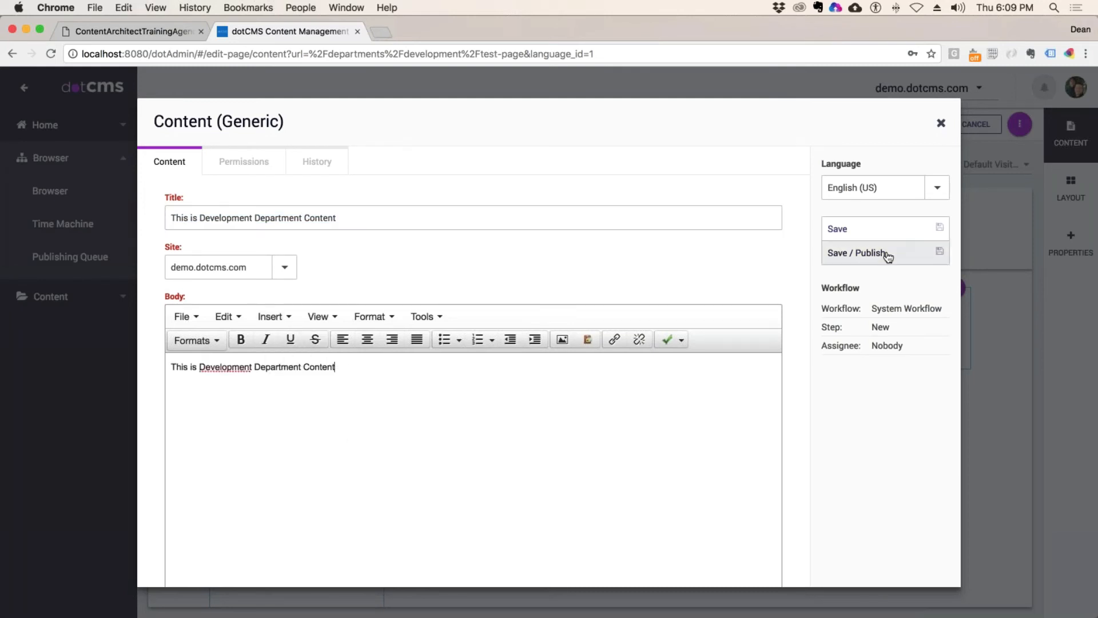
pyautogui.click(884, 253)
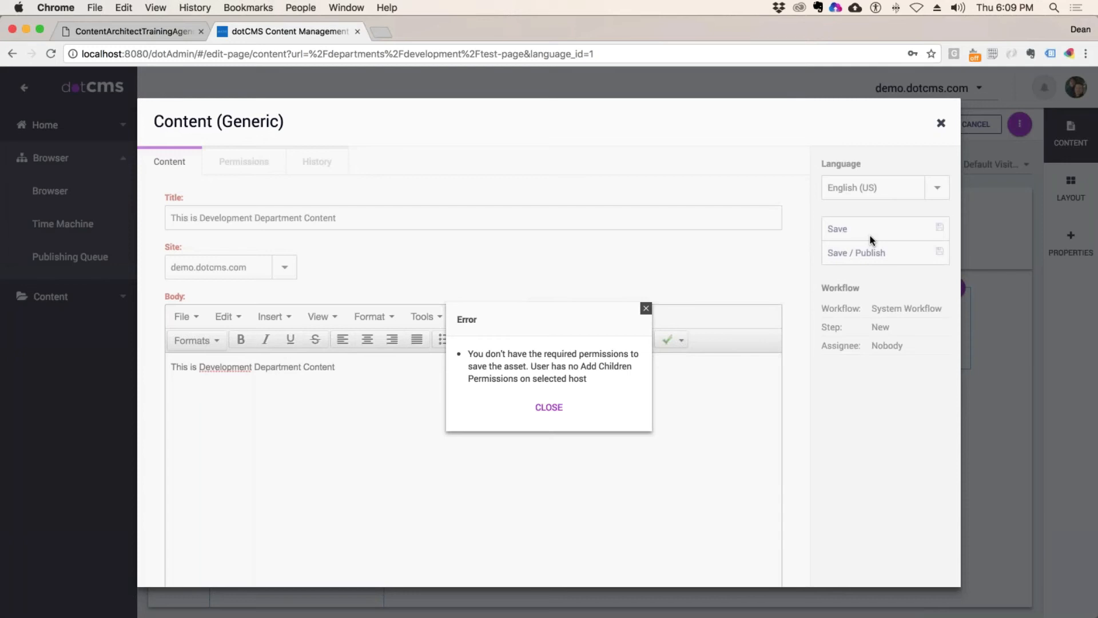
# Step: Dismiss the permissions error, set Site to departments > development, Save / Publish, and close the dialog
pyautogui.press('Escape')
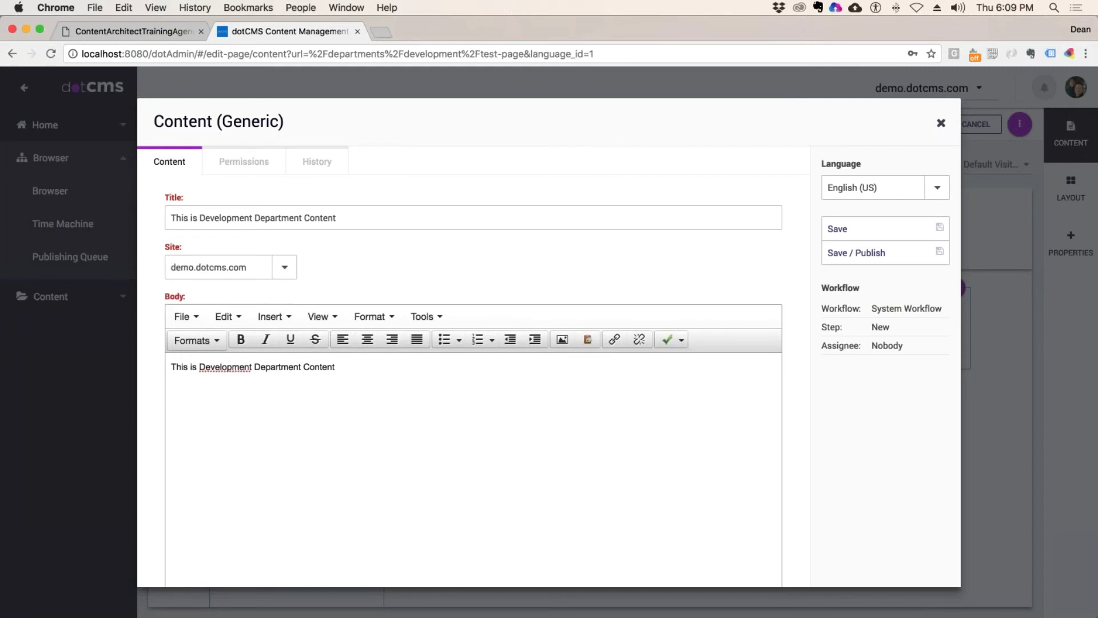
pyautogui.click(284, 267)
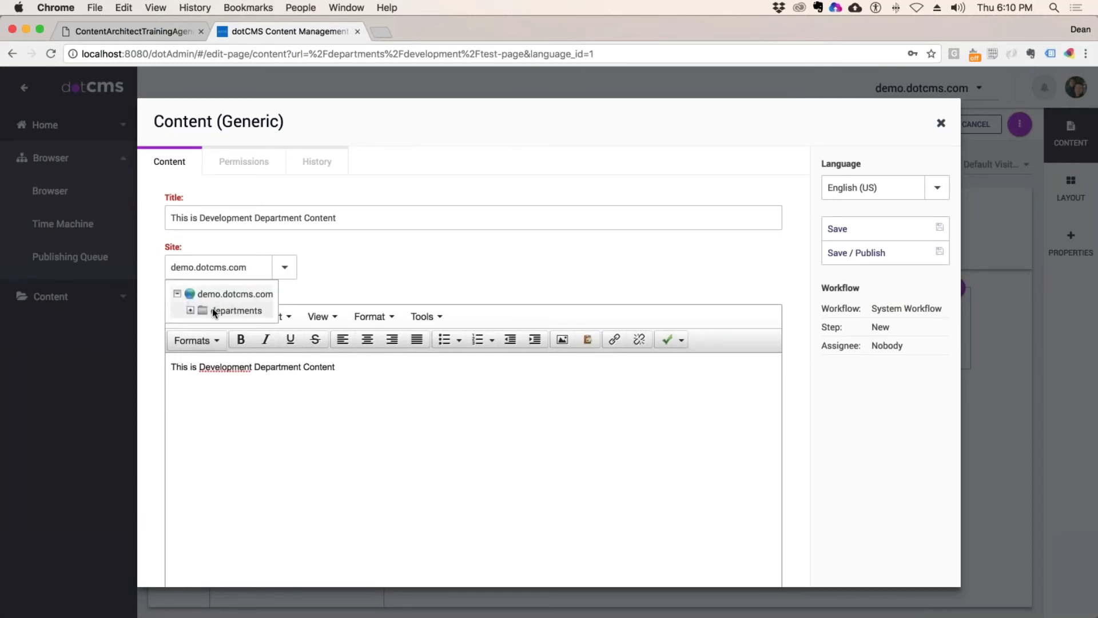
pyautogui.click(191, 310)
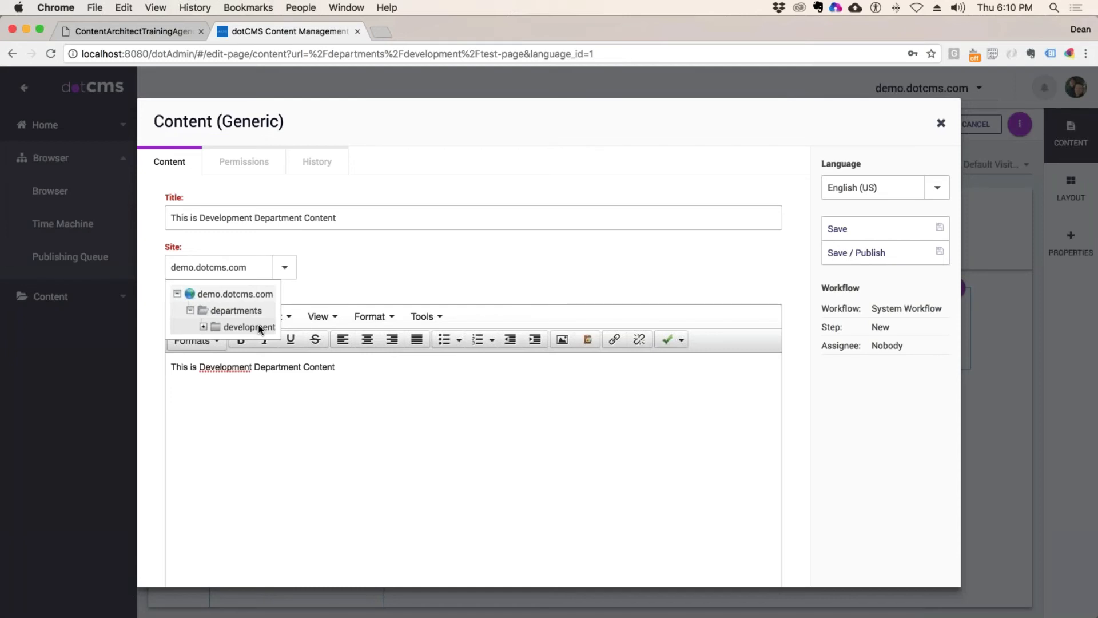
pyautogui.click(254, 328)
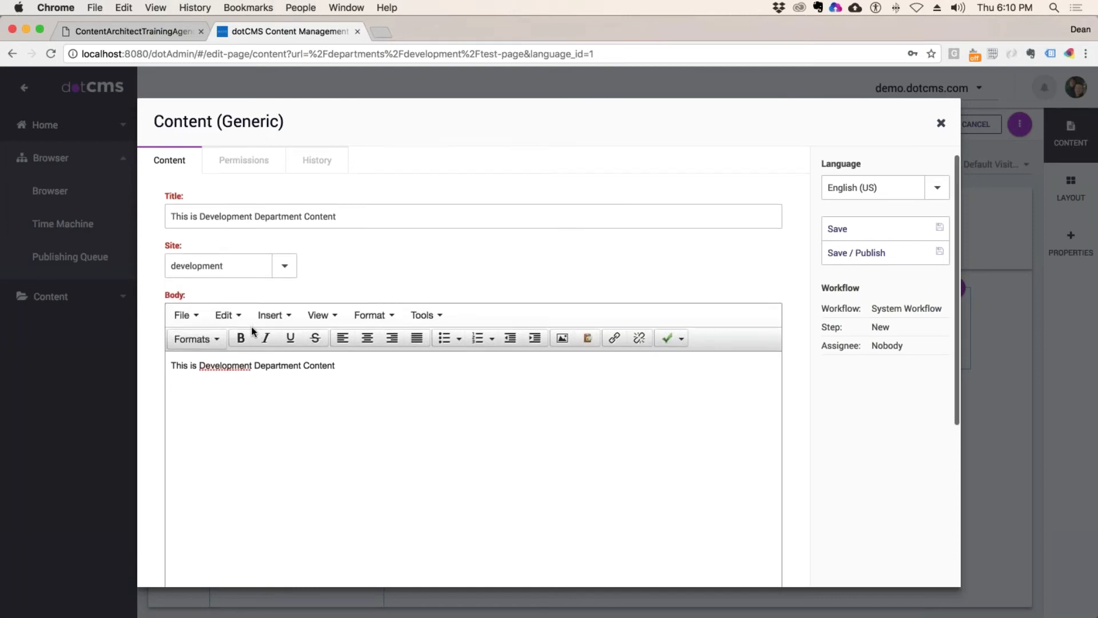
pyautogui.click(858, 252)
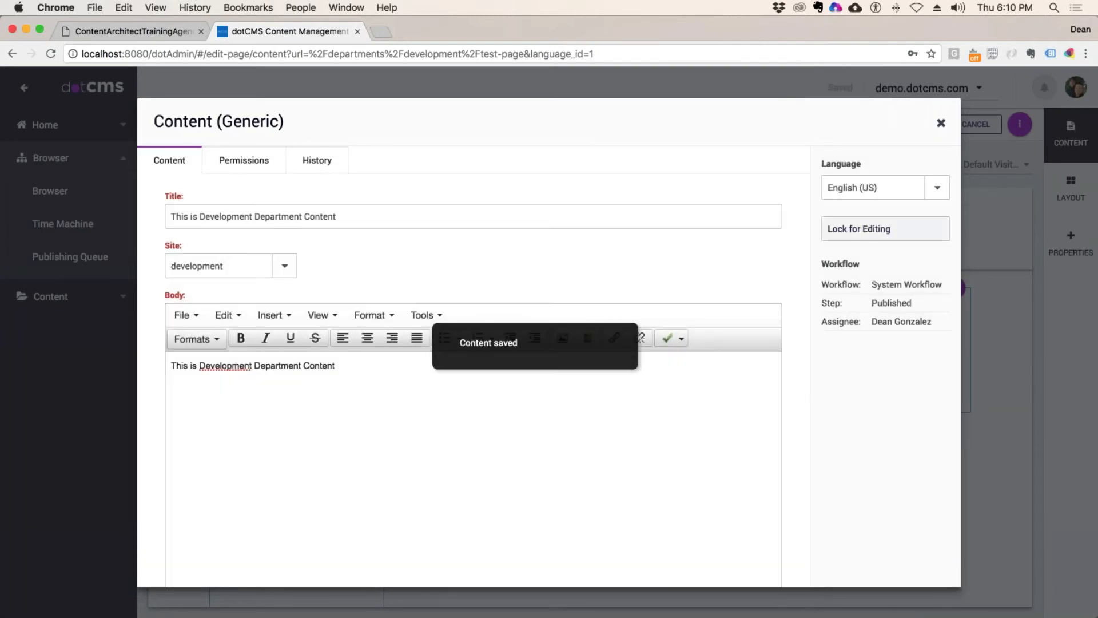
pyautogui.click(941, 123)
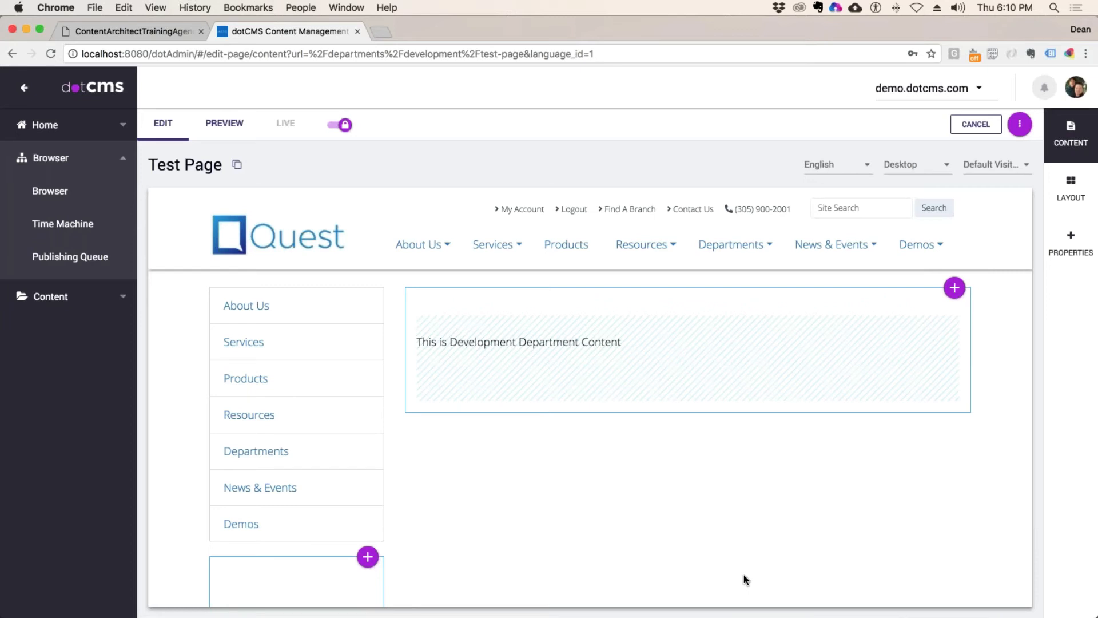
pyautogui.moveTo(456, 373)
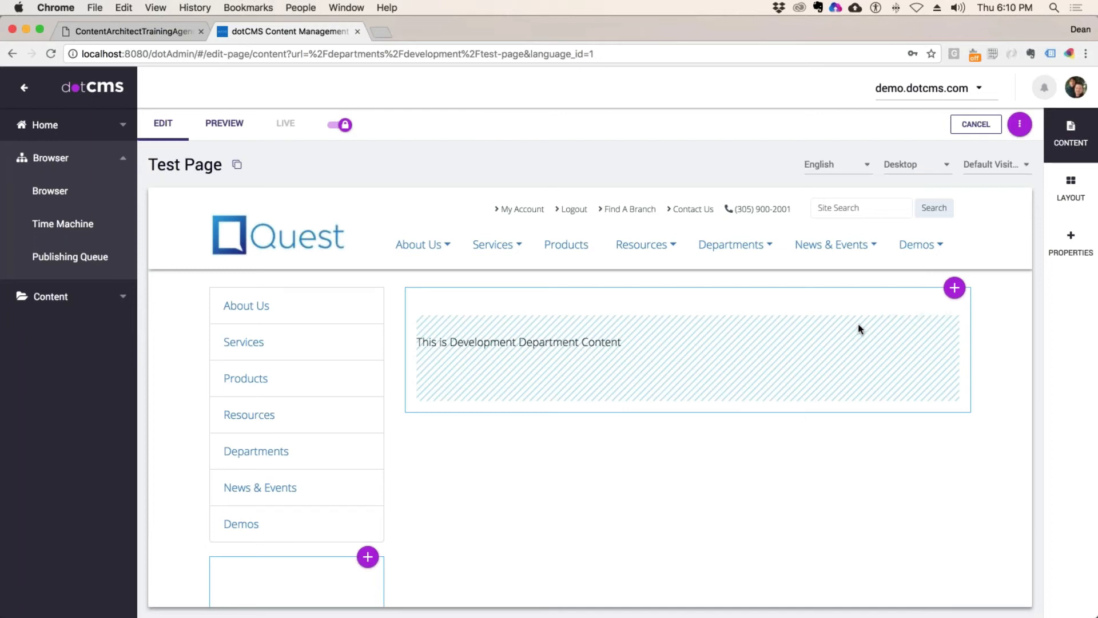
pyautogui.moveTo(939, 324)
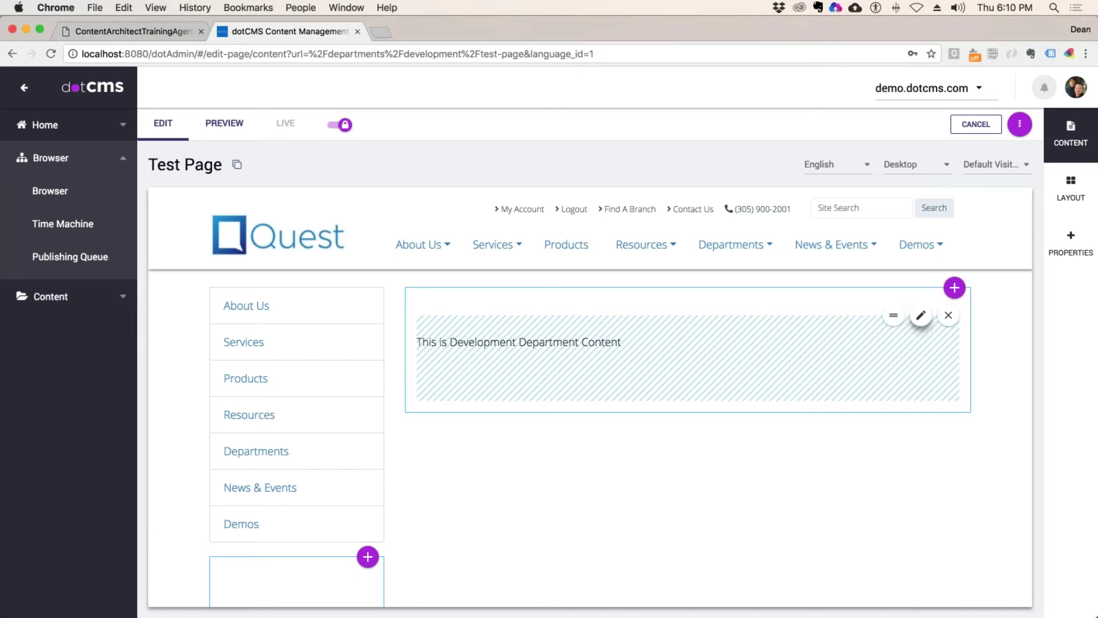
pyautogui.click(921, 316)
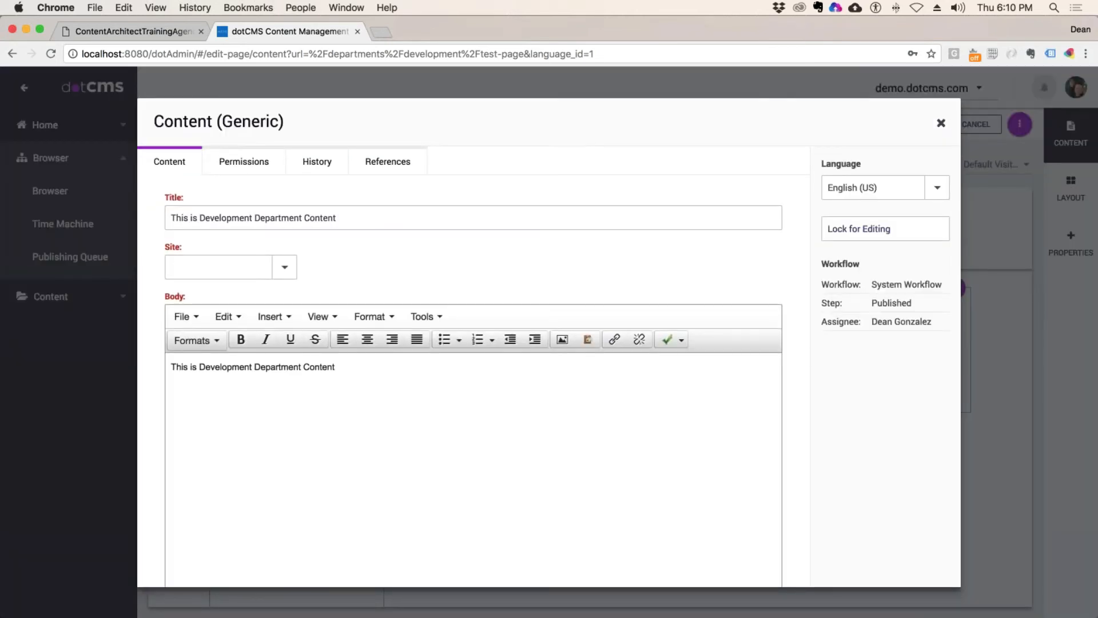
pyautogui.click(447, 218)
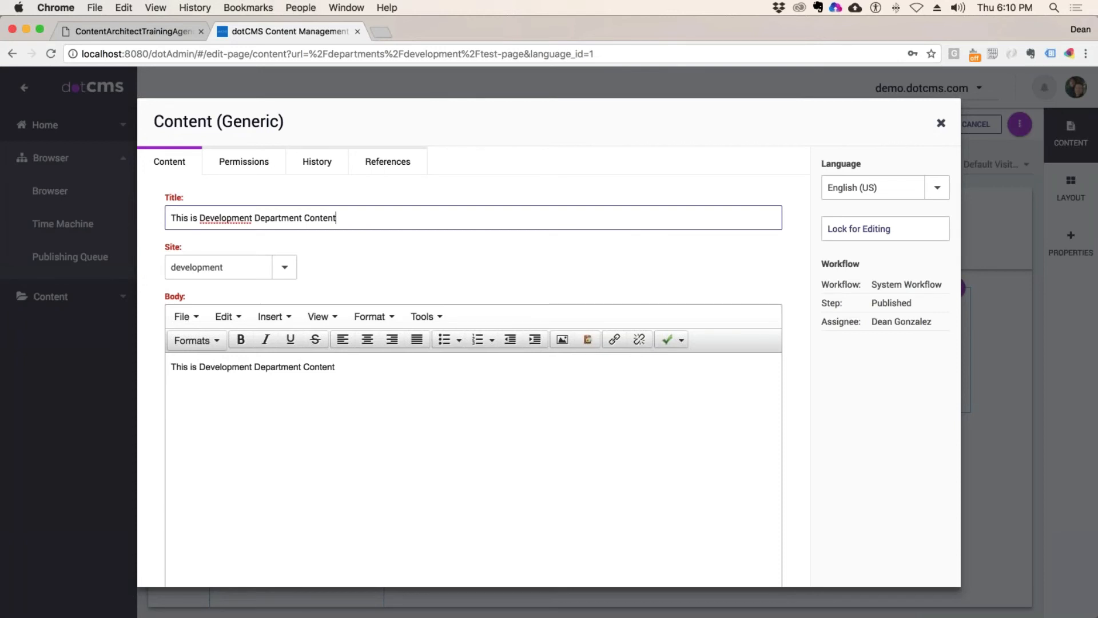
pyautogui.moveTo(183, 248); pyautogui.dragTo(165, 248)
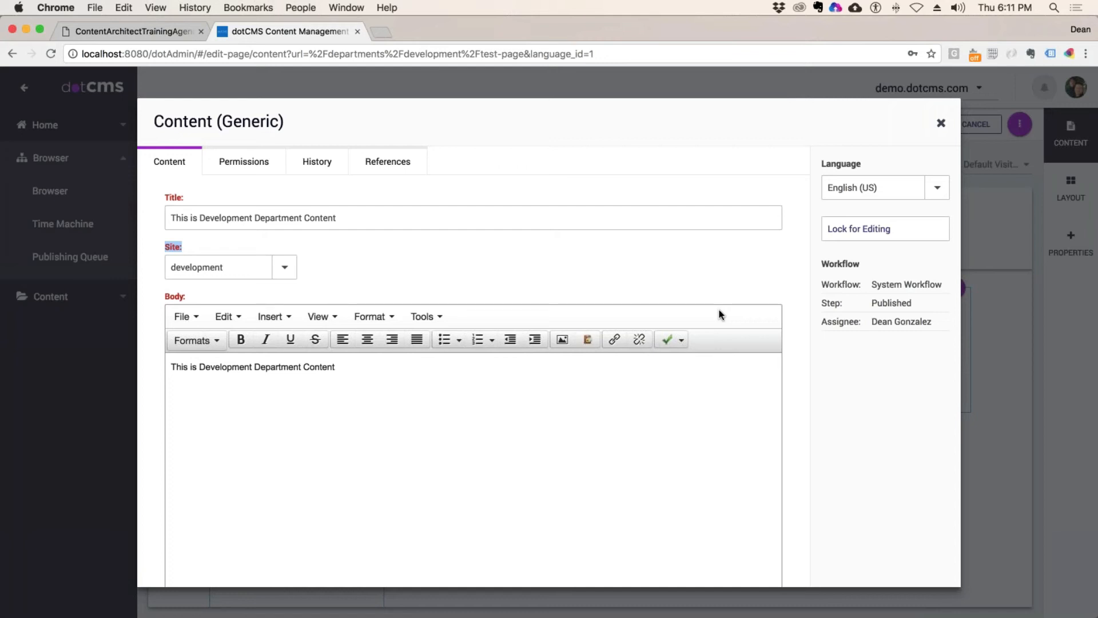
pyautogui.click(734, 272)
pyautogui.click(941, 124)
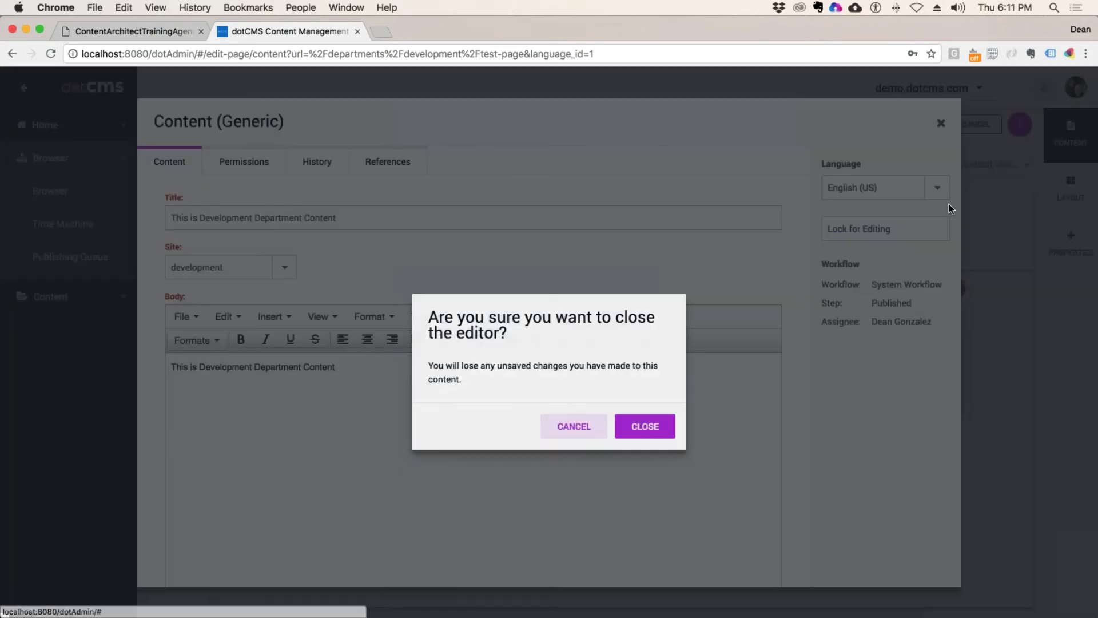
pyautogui.click(645, 426)
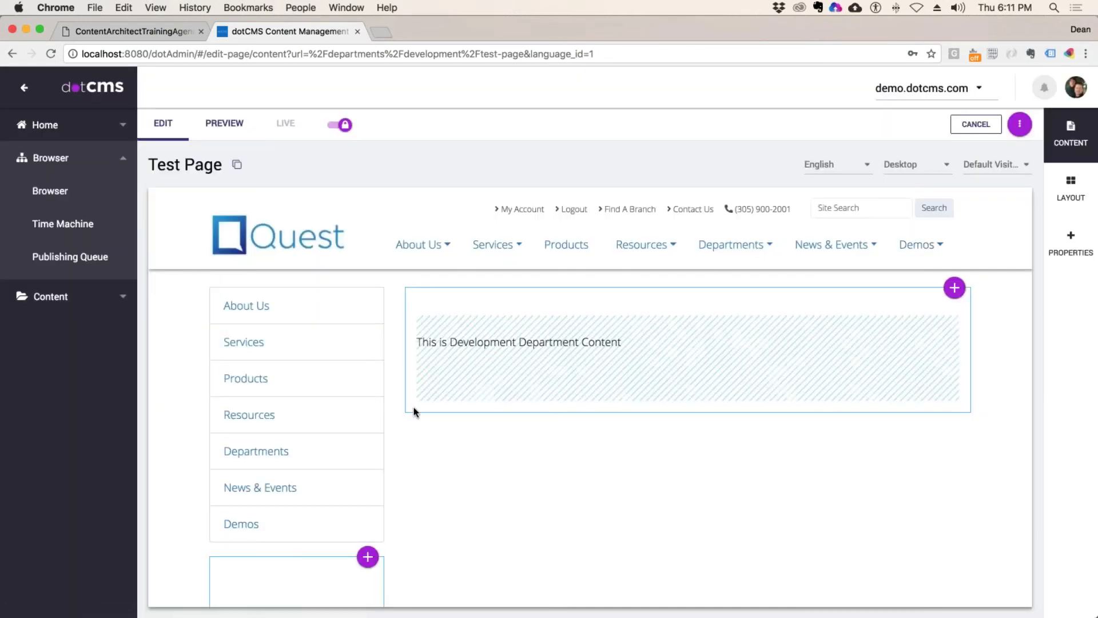
pyautogui.scroll(-5, 420, 410)
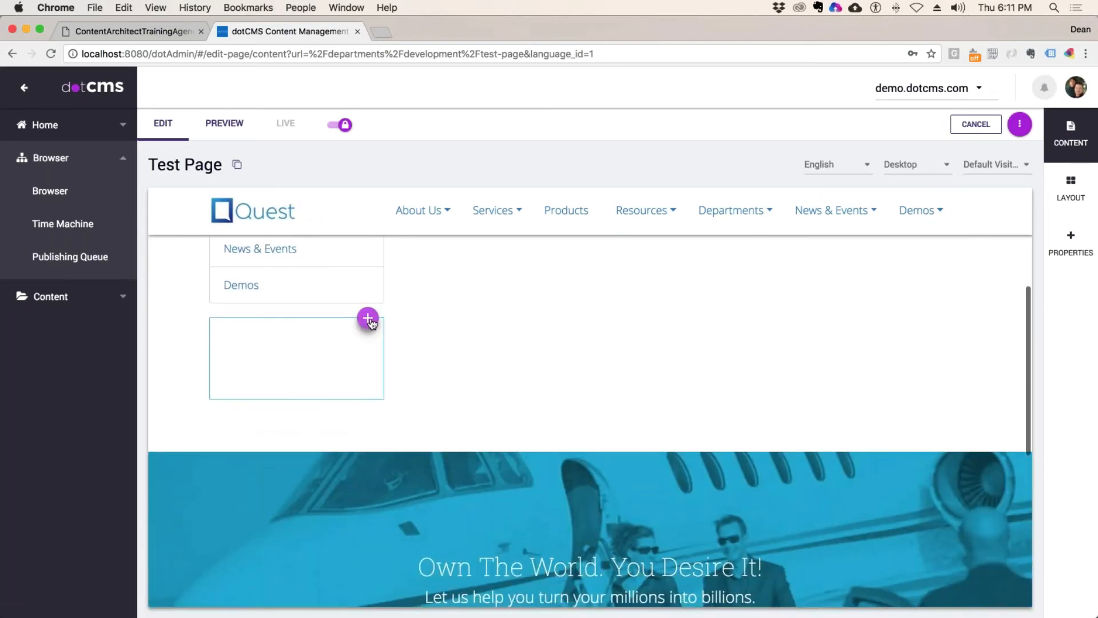
pyautogui.click(368, 319)
pyautogui.click(331, 345)
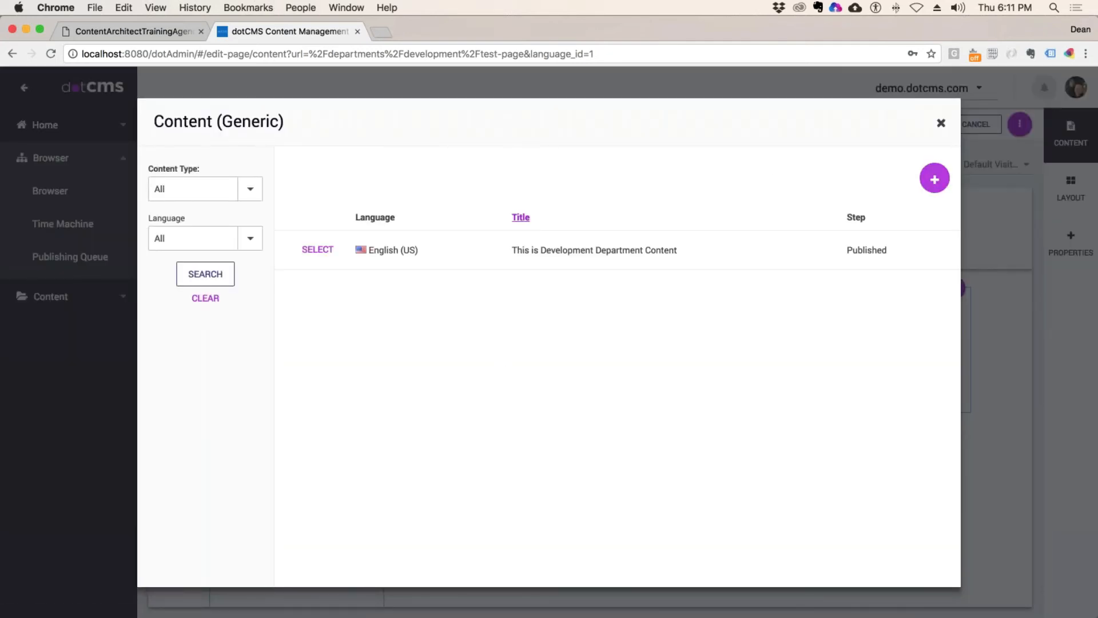
pyautogui.click(935, 179)
pyautogui.click(909, 209)
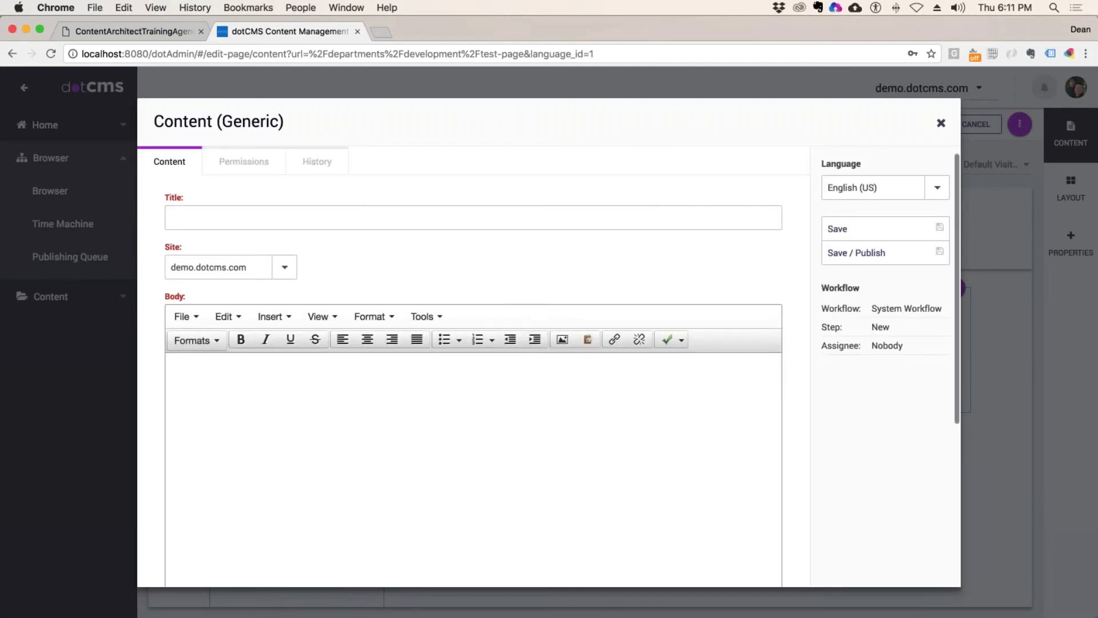
pyautogui.write('asdfasdfasdf')
pyautogui.click(237, 441)
pyautogui.write('asdfasdf')
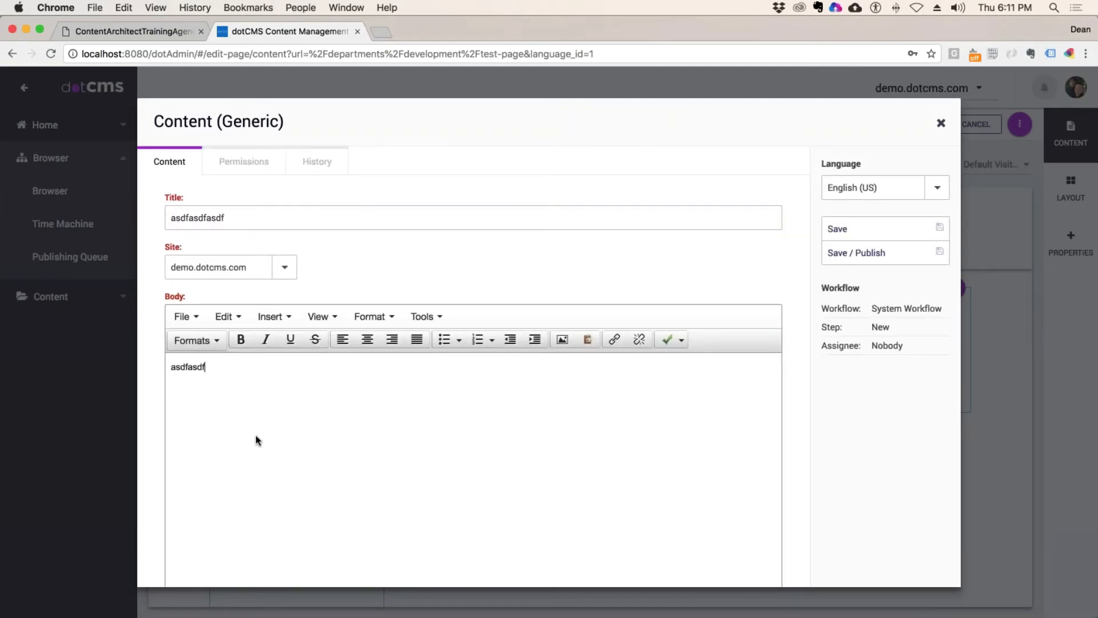
pyautogui.write('asdfasd')
pyautogui.click(856, 253)
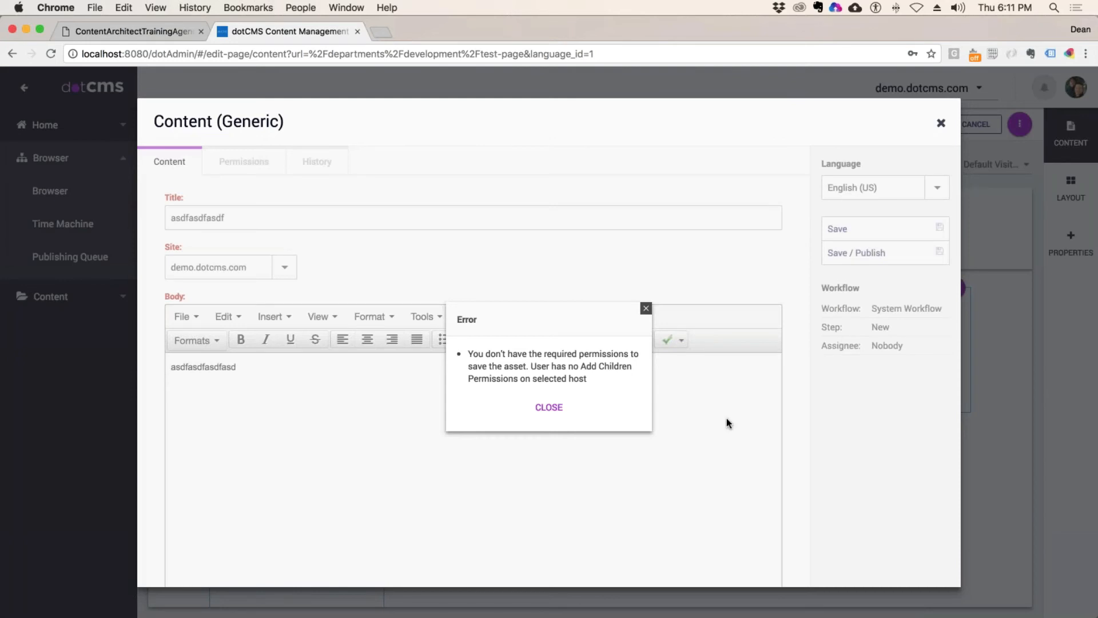
pyautogui.click(646, 308)
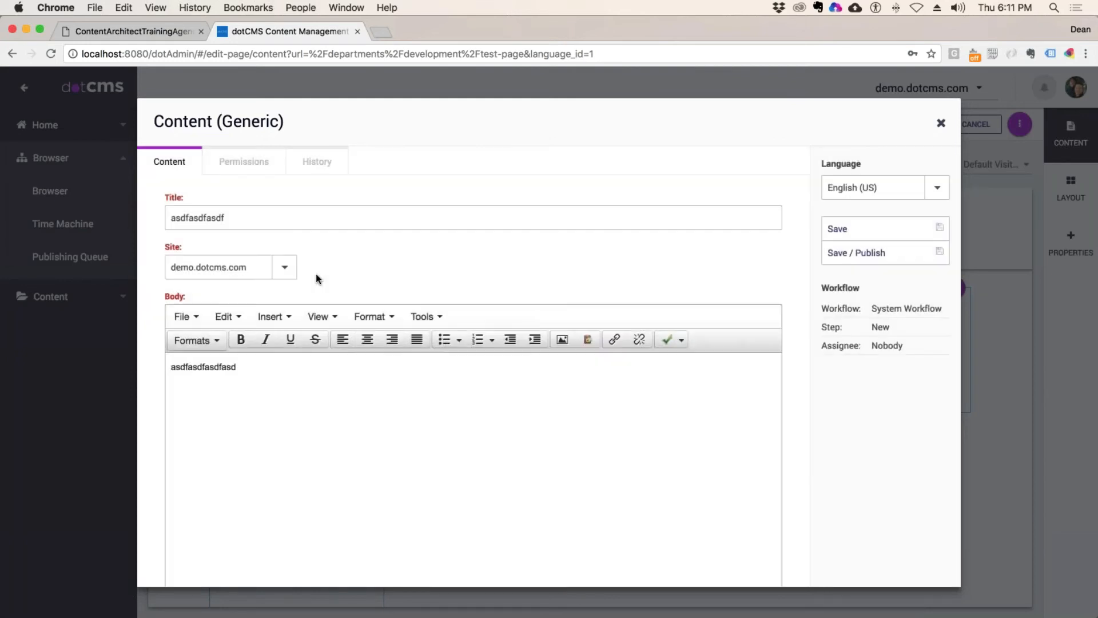
pyautogui.click(284, 267)
pyautogui.click(177, 293)
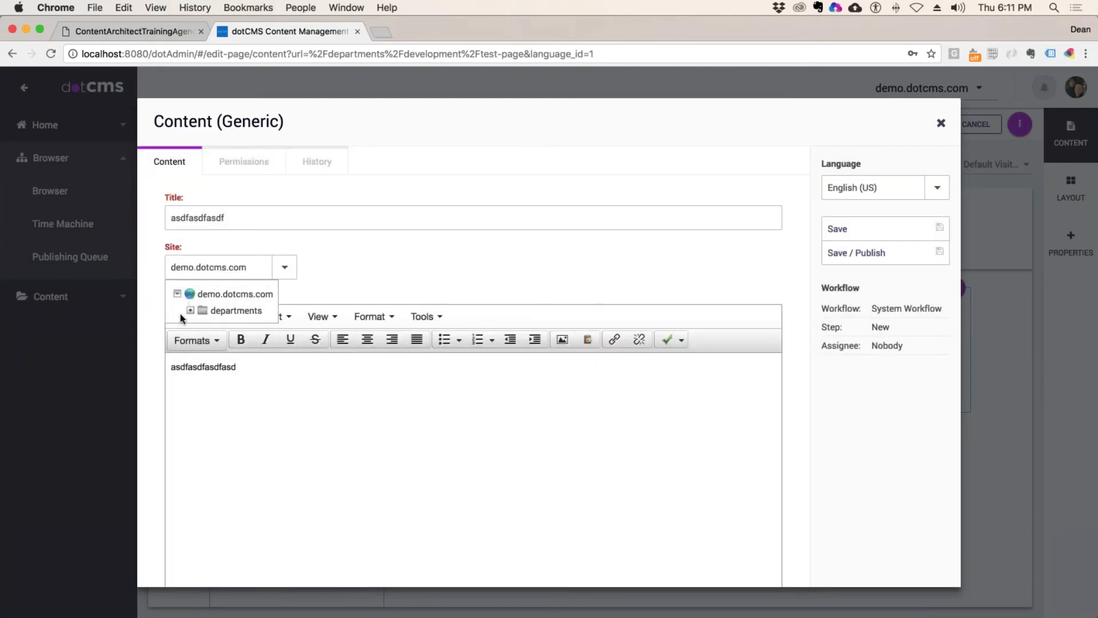
pyautogui.click(191, 310)
pyautogui.click(235, 326)
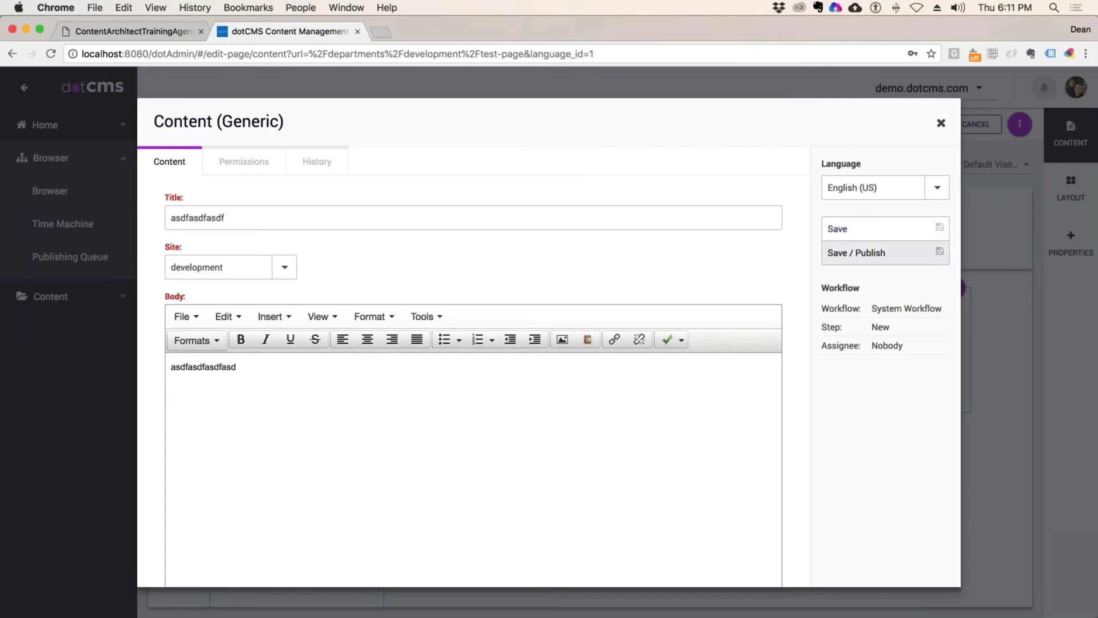
pyautogui.click(927, 252)
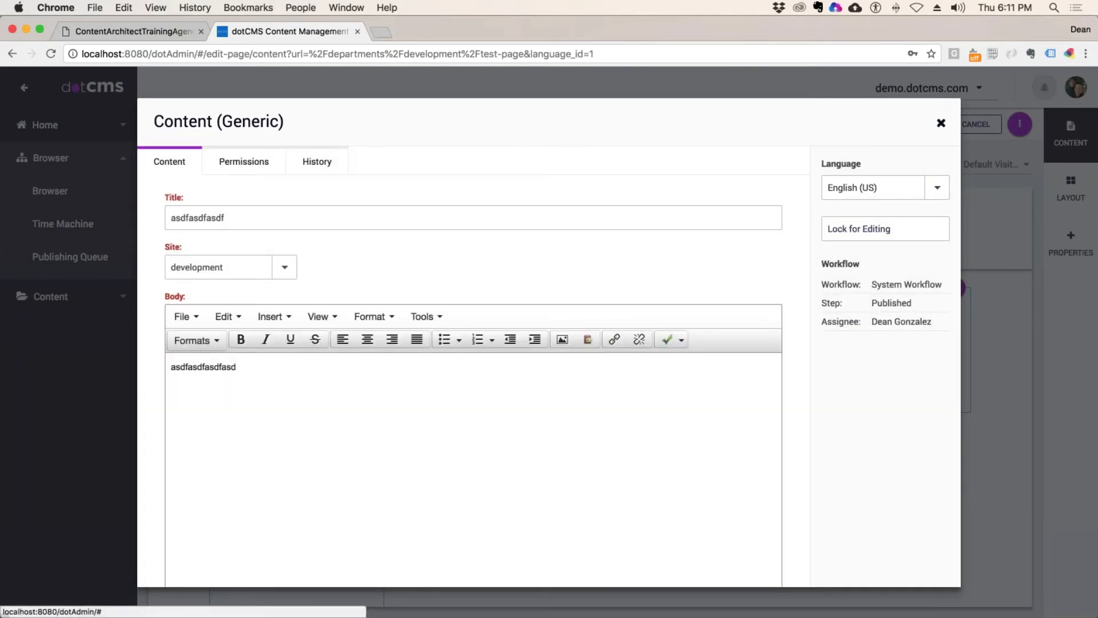
pyautogui.click(941, 123)
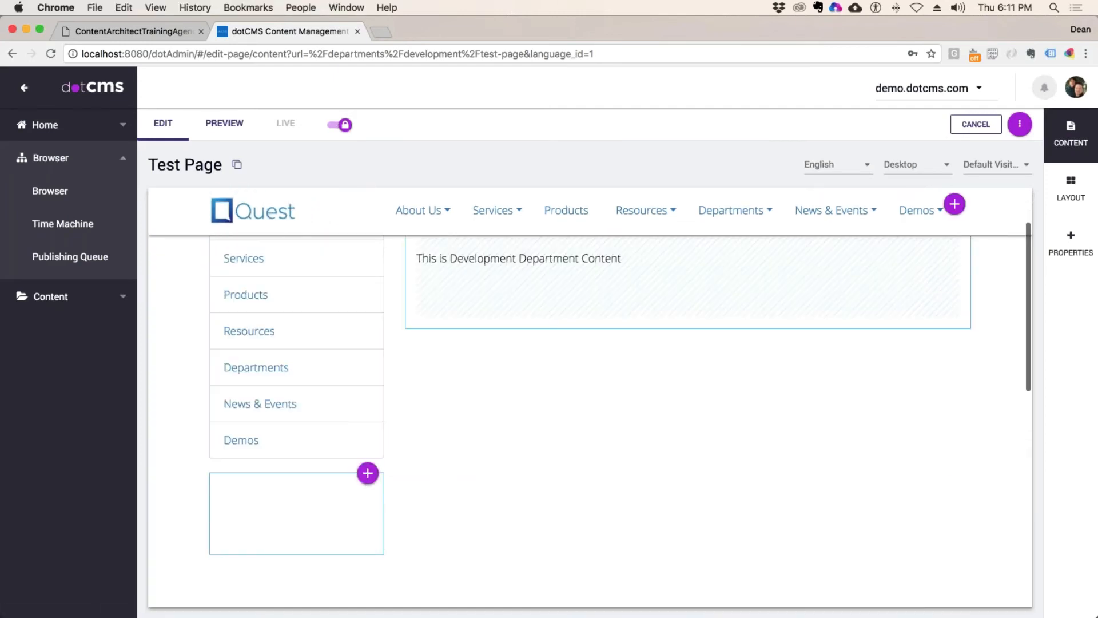
# Step: Reload the Test Page editor, then go to Content > Search in the sidebar
pyautogui.press('super+r')
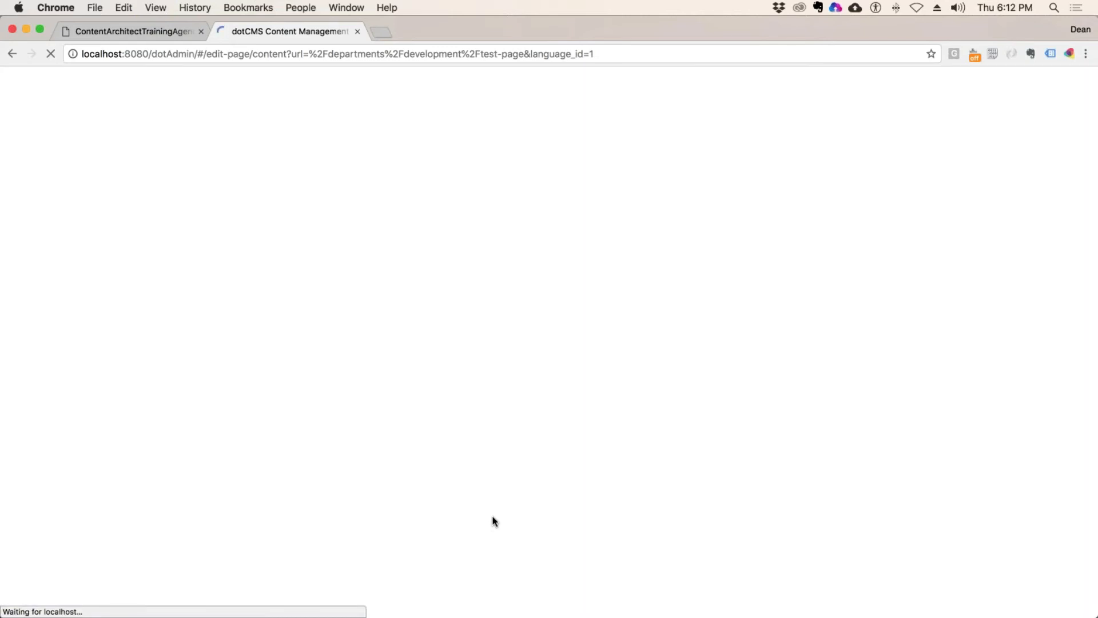
pyautogui.scroll(-5, 467, 515)
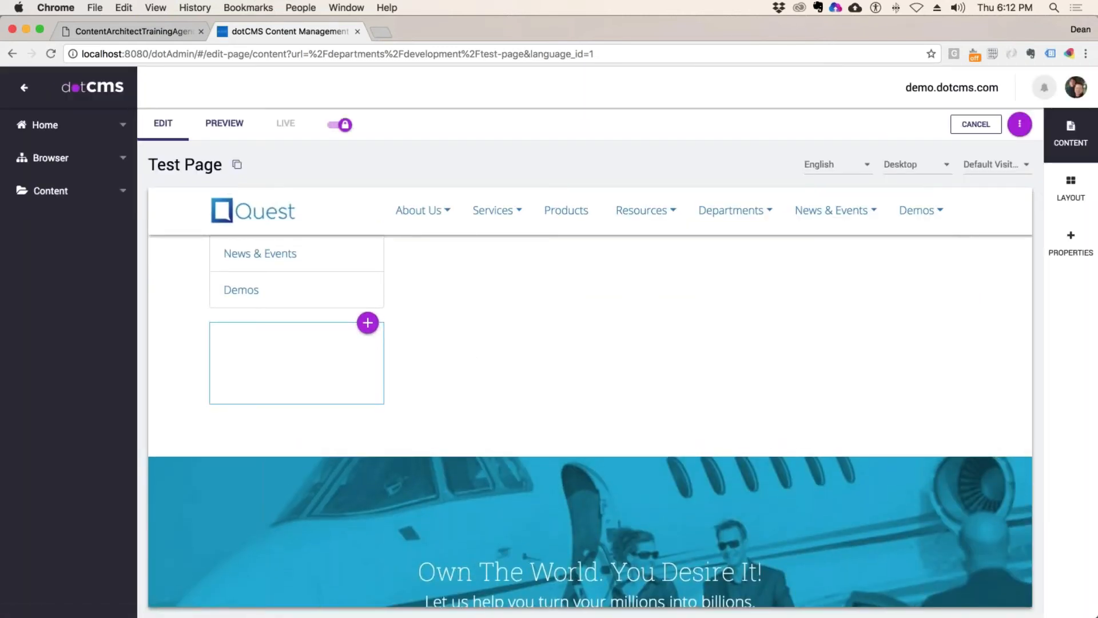
pyautogui.scroll(1, 499, 455)
pyautogui.scroll(4, 499, 452)
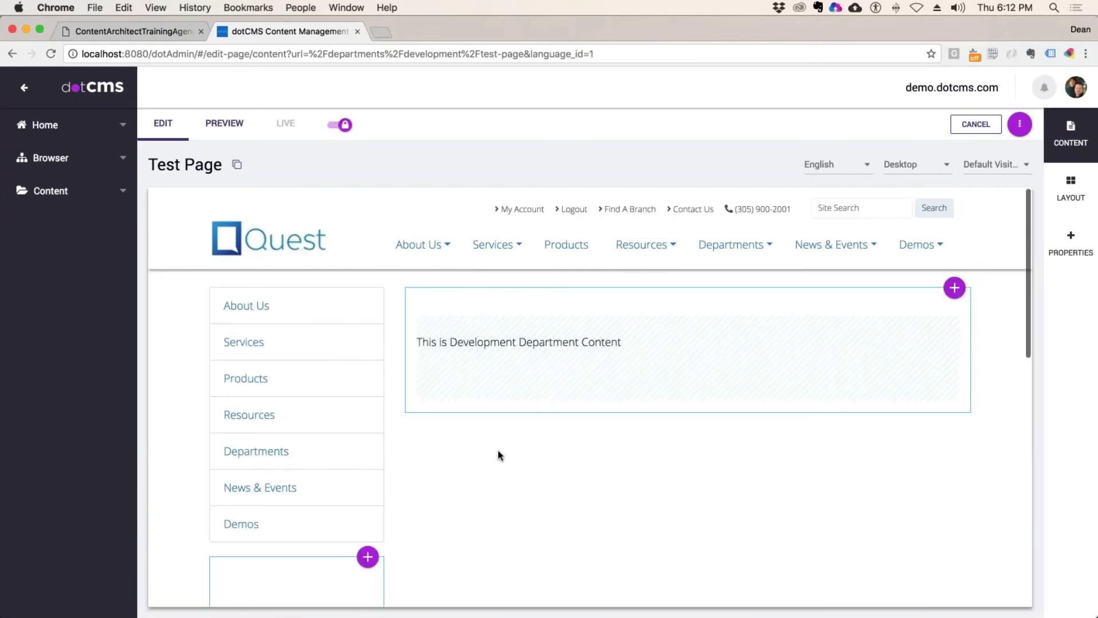
pyautogui.scroll(-1, 498, 450)
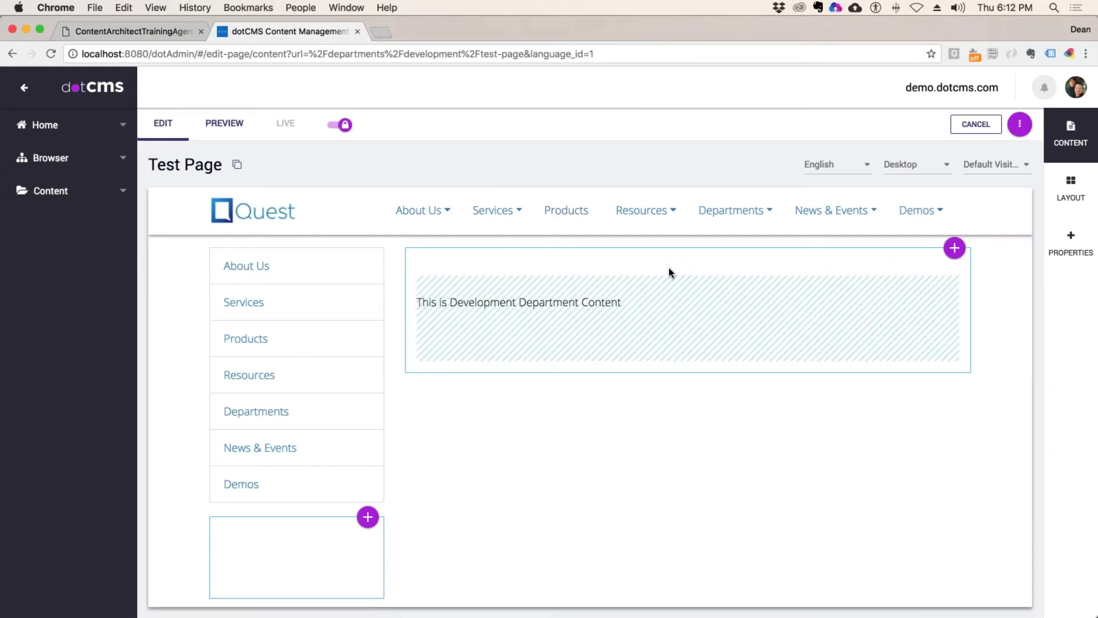
pyautogui.click(56, 192)
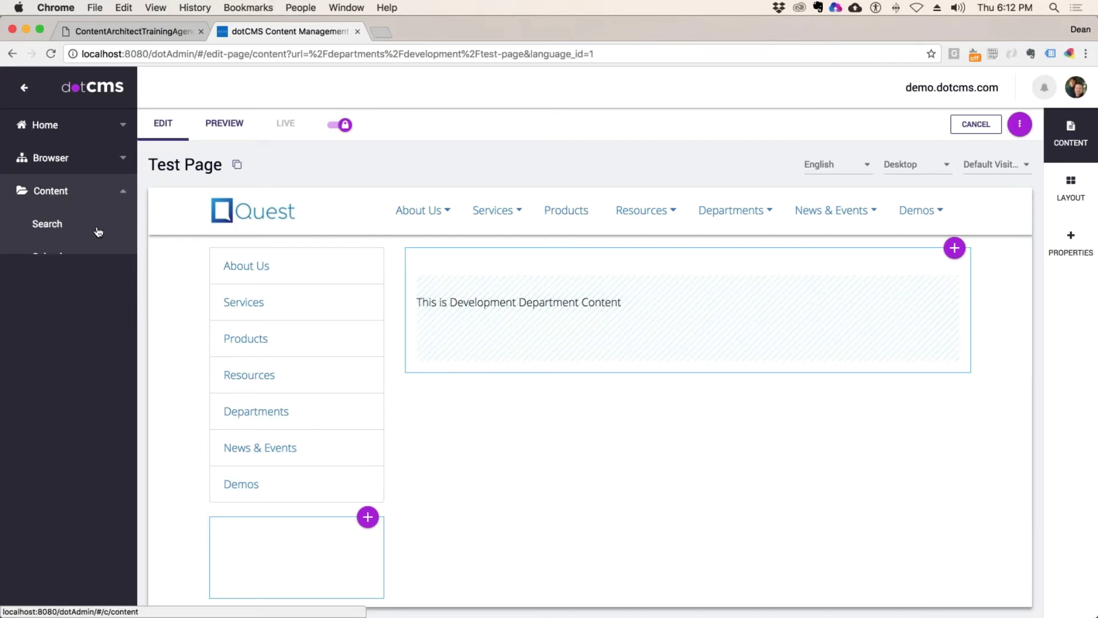
pyautogui.click(98, 231)
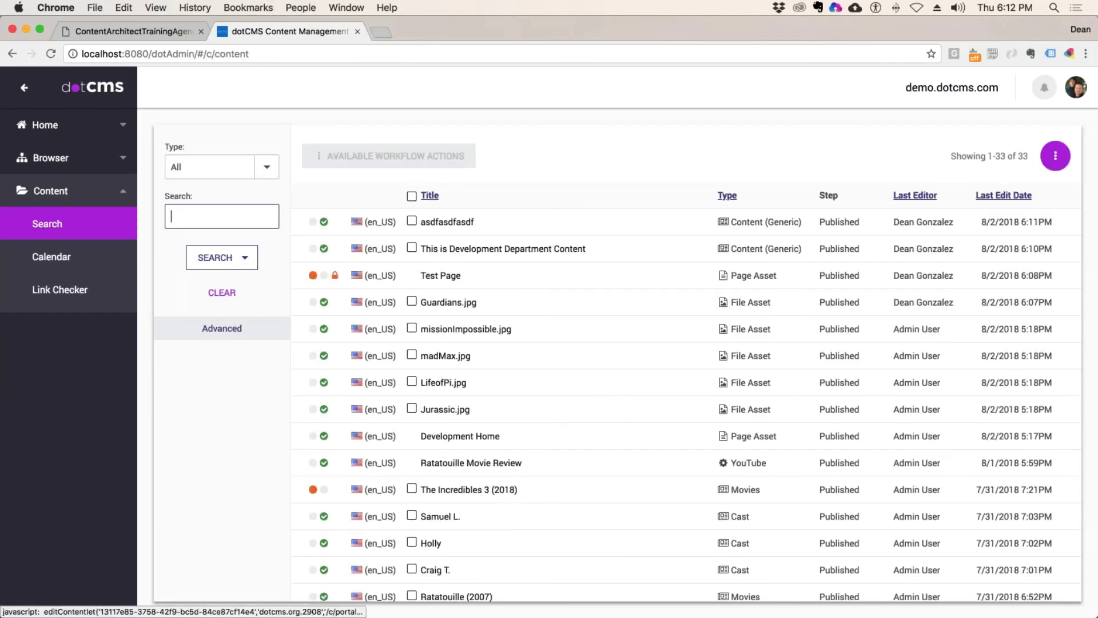
# Step: Filter the content list to Movies and start adding a new Movies item
pyautogui.click(267, 166)
pyautogui.click(214, 271)
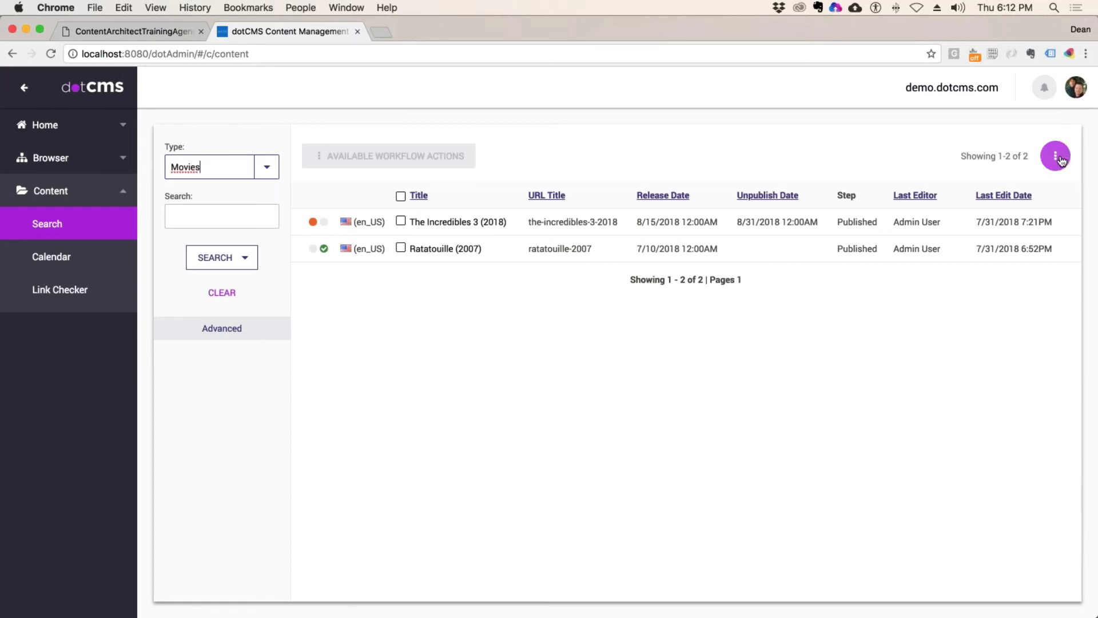
pyautogui.click(1060, 159)
pyautogui.click(1035, 204)
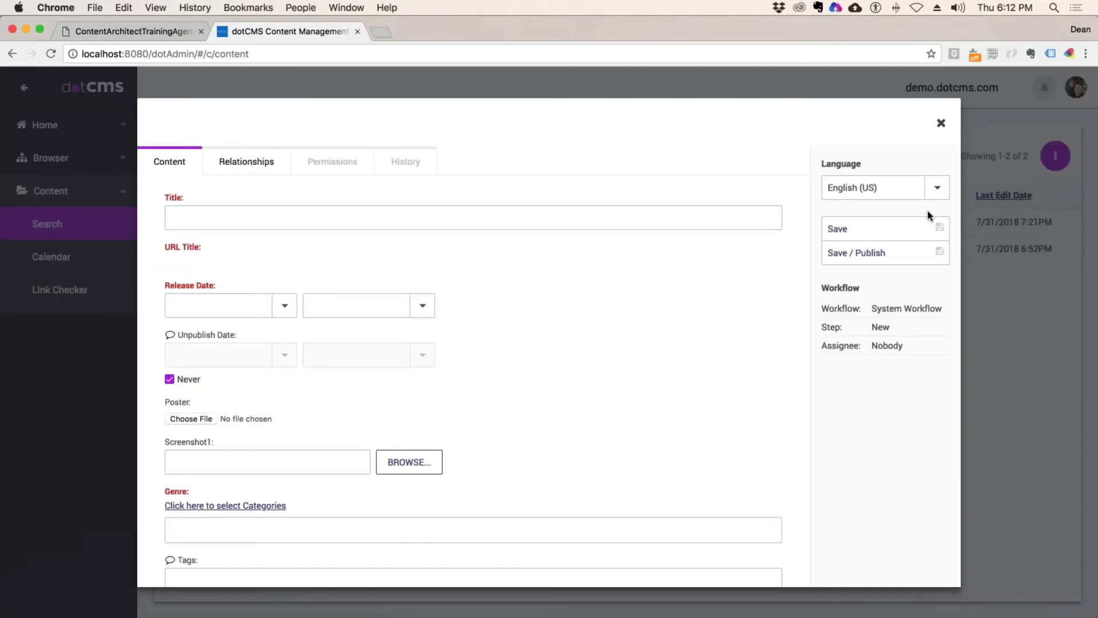
# Step: Add Adventure as the movie's genre
pyautogui.scroll(-5, 561, 296)
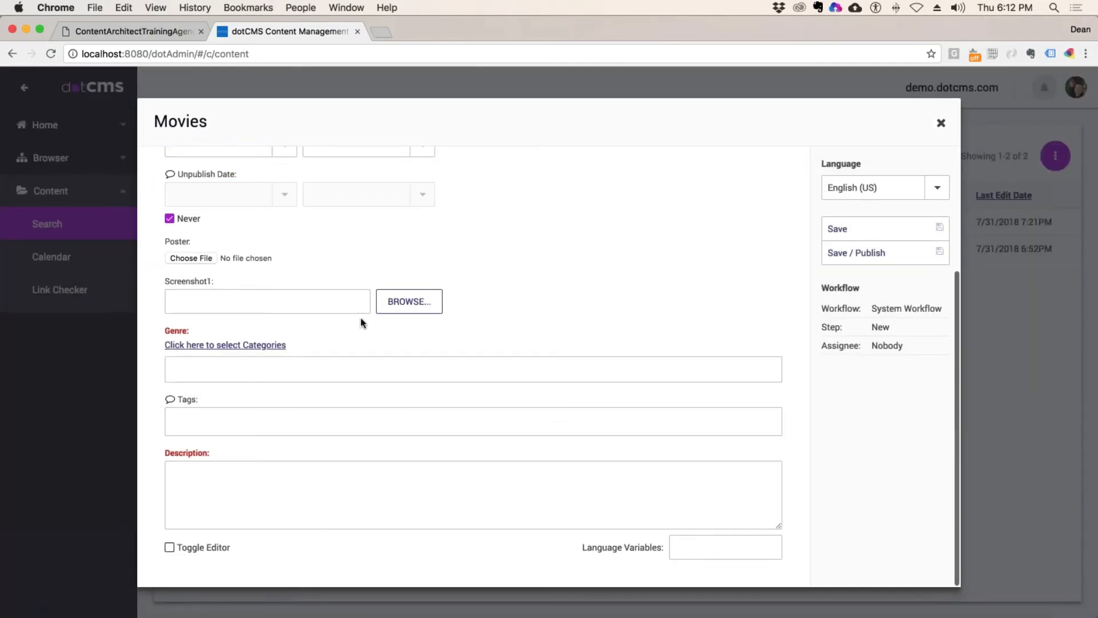
pyautogui.click(243, 345)
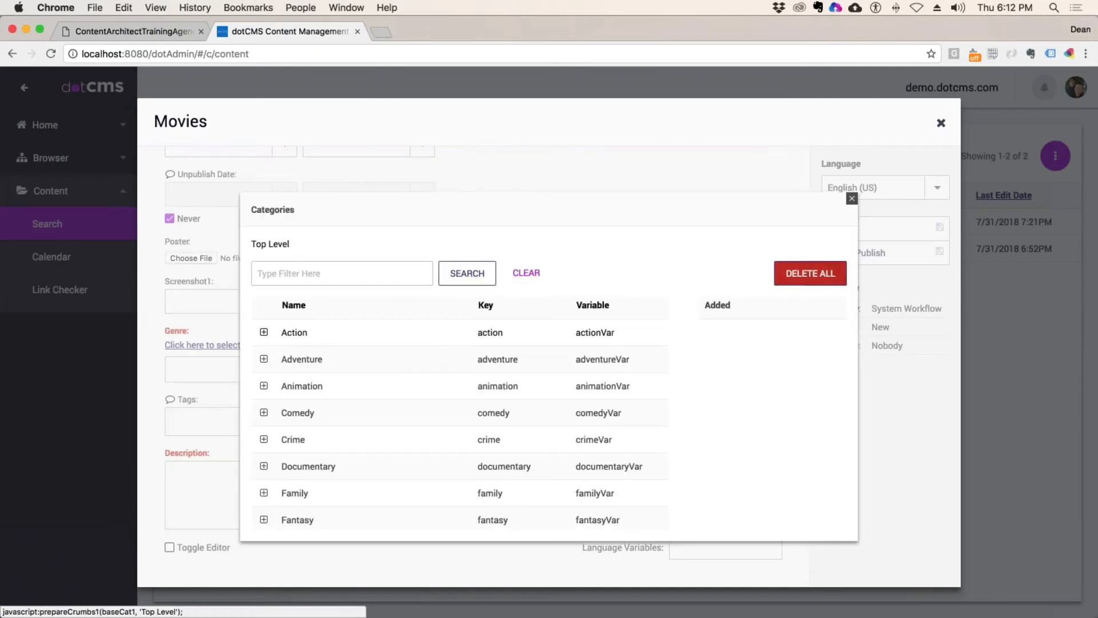
pyautogui.scroll(-2, 343, 400)
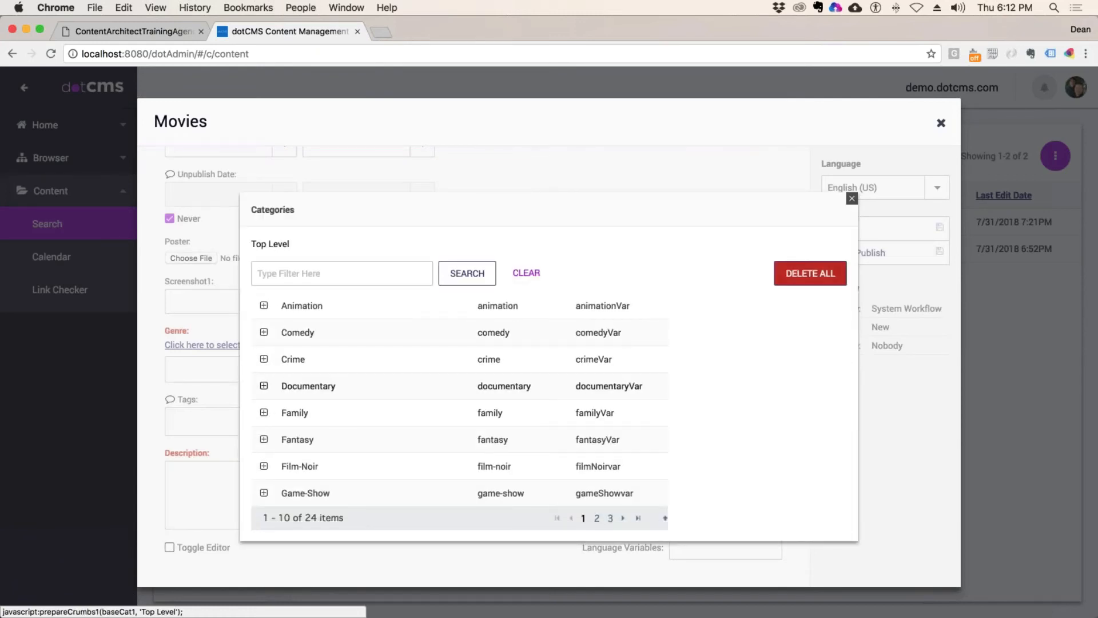
pyautogui.scroll(3, 257, 373)
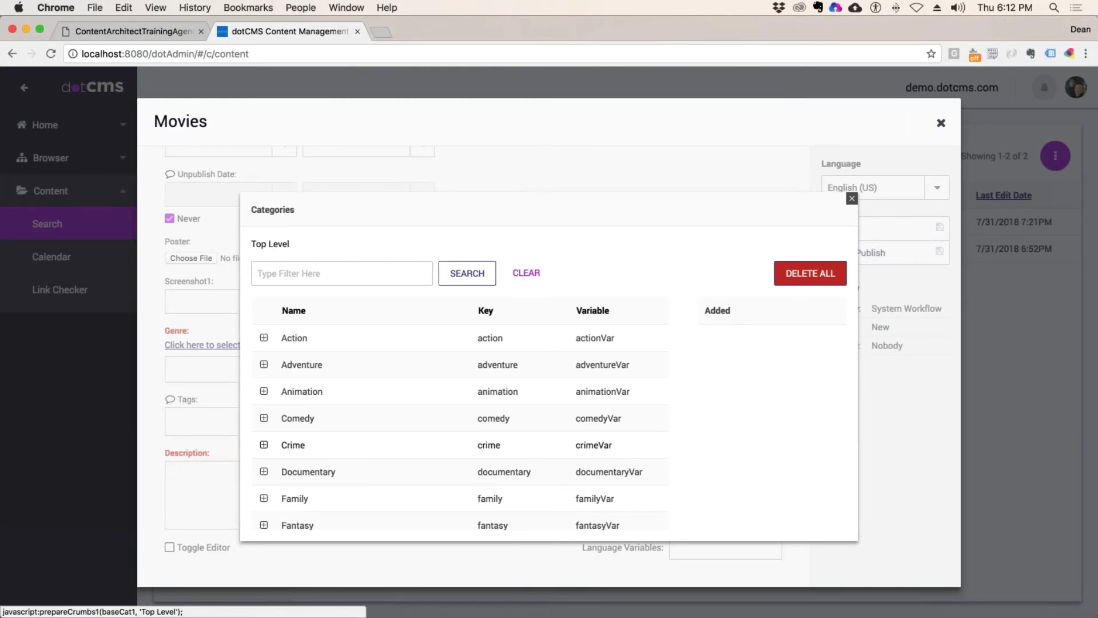
pyautogui.doubleClick(315, 365)
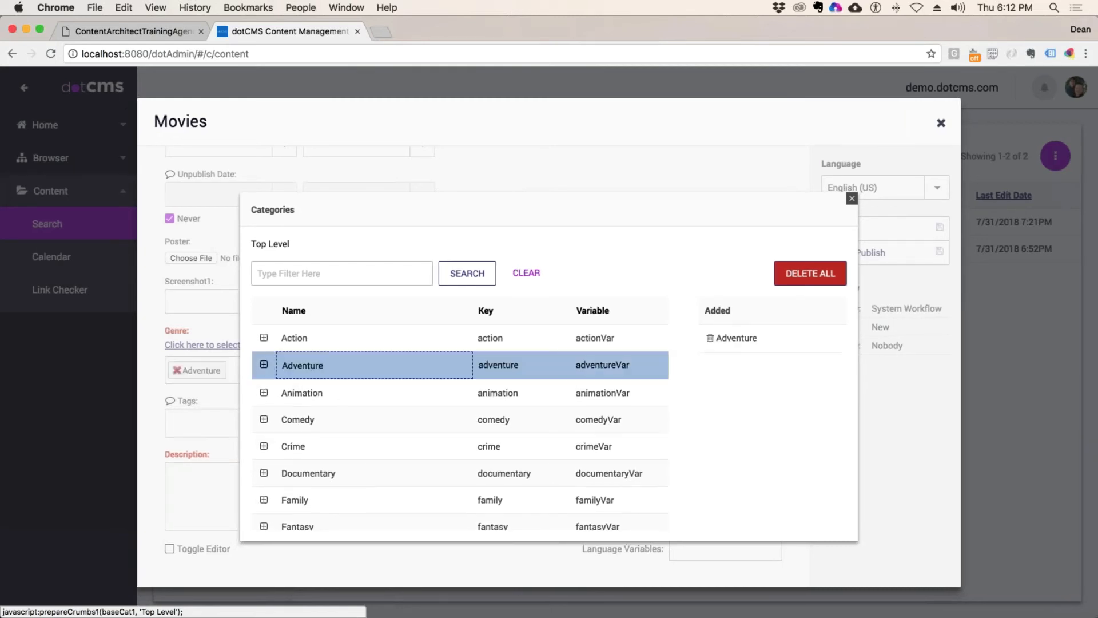
pyautogui.click(851, 199)
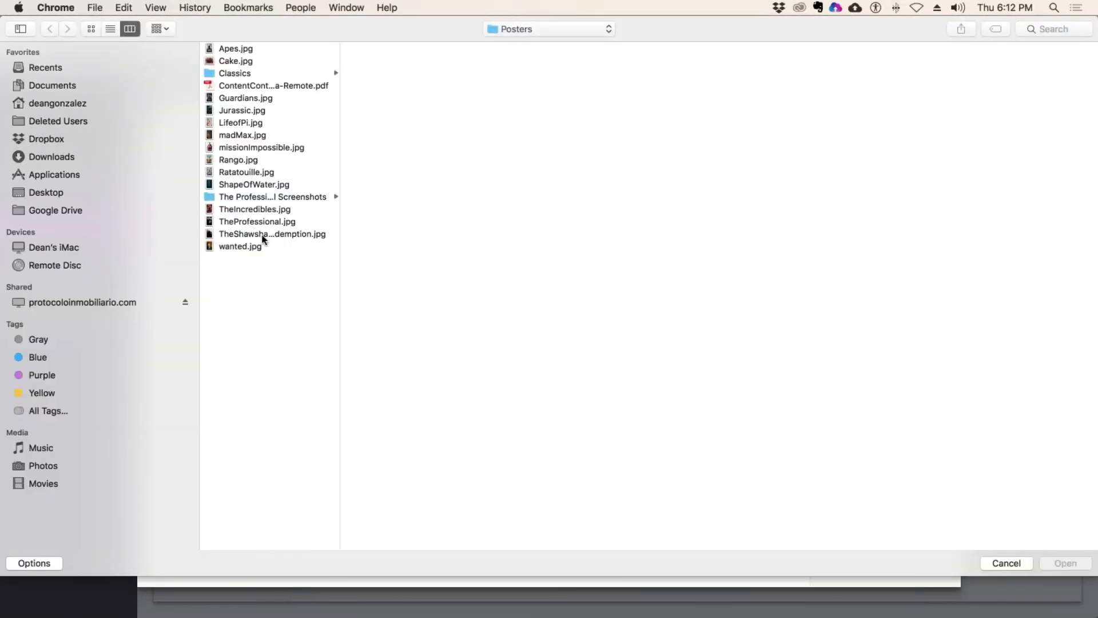
# Step: Attach the TheProfessional.jpg poster and enter the title Leon the Professional
pyautogui.click(250, 221)
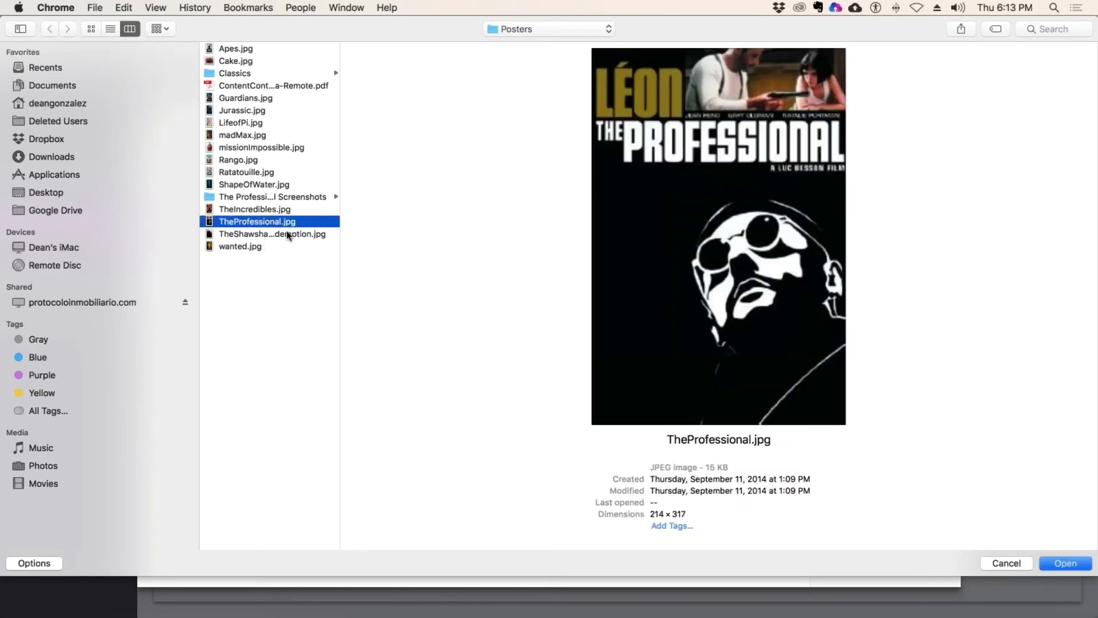
pyautogui.click(1069, 563)
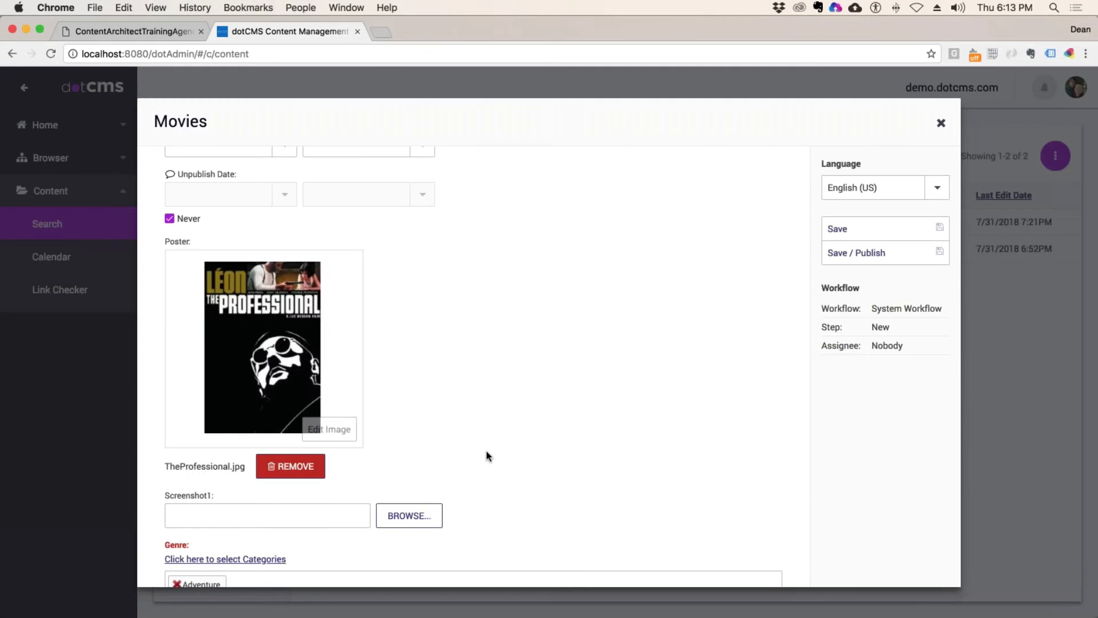
pyautogui.scroll(3, 486, 455)
pyautogui.click(203, 230)
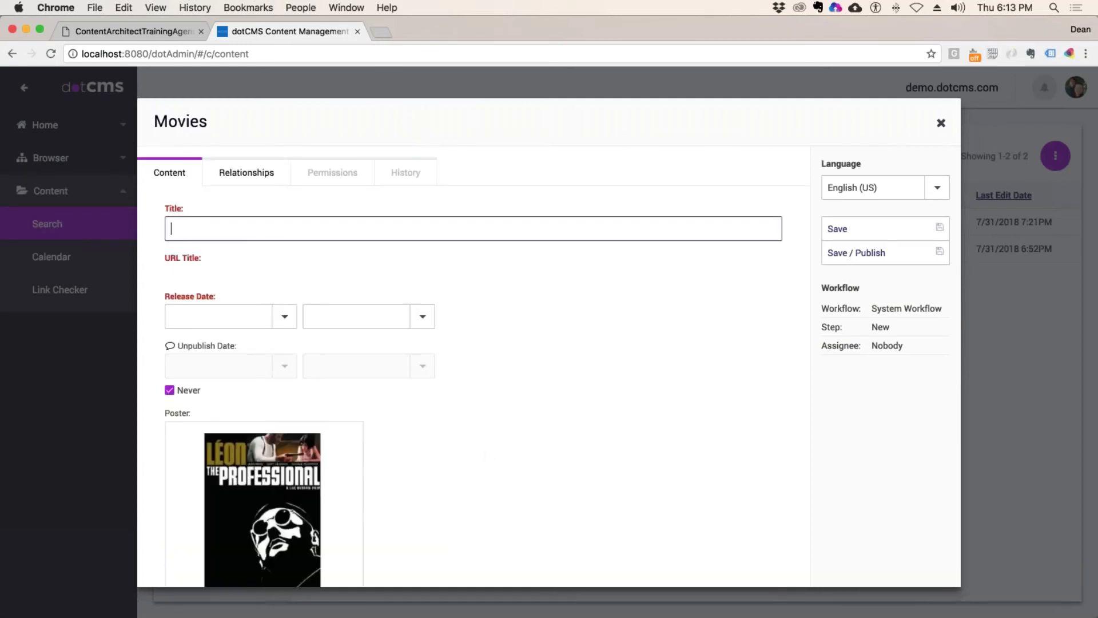
pyautogui.write('Leon the Professional')
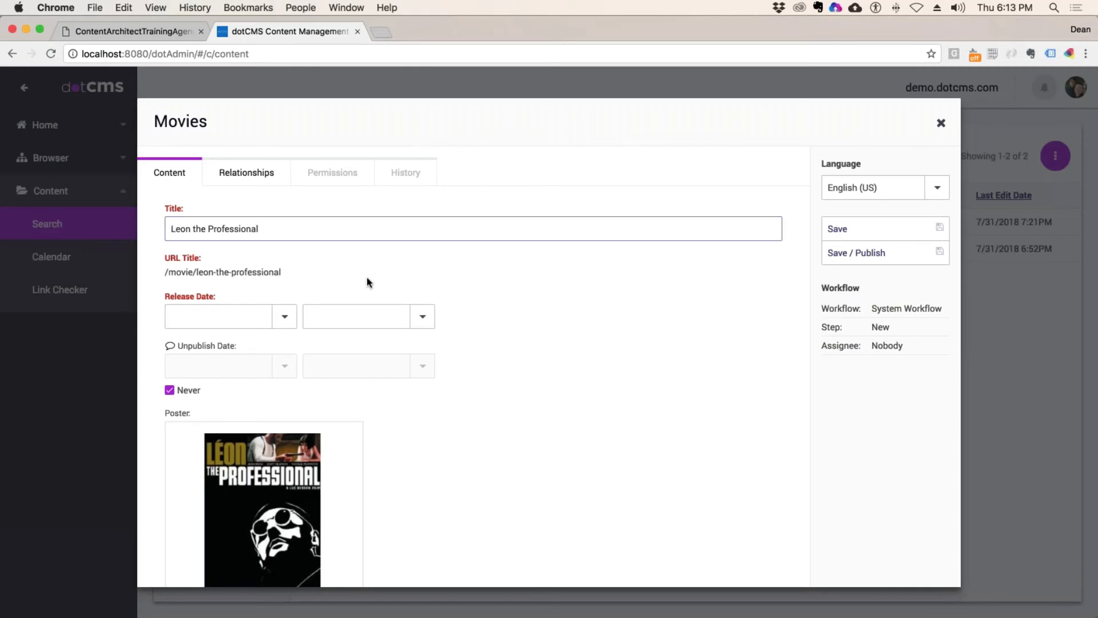
# Step: Set the release date to August 14, 2018
pyautogui.click(285, 317)
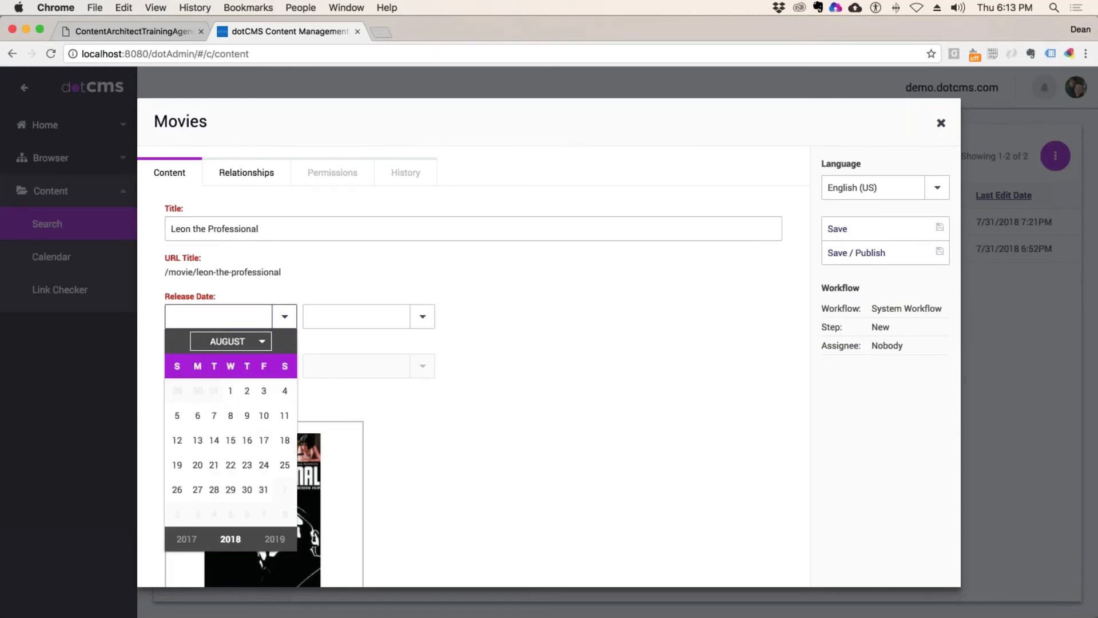
pyautogui.click(214, 440)
pyautogui.scroll(-5, 533, 431)
pyautogui.scroll(-5, 572, 474)
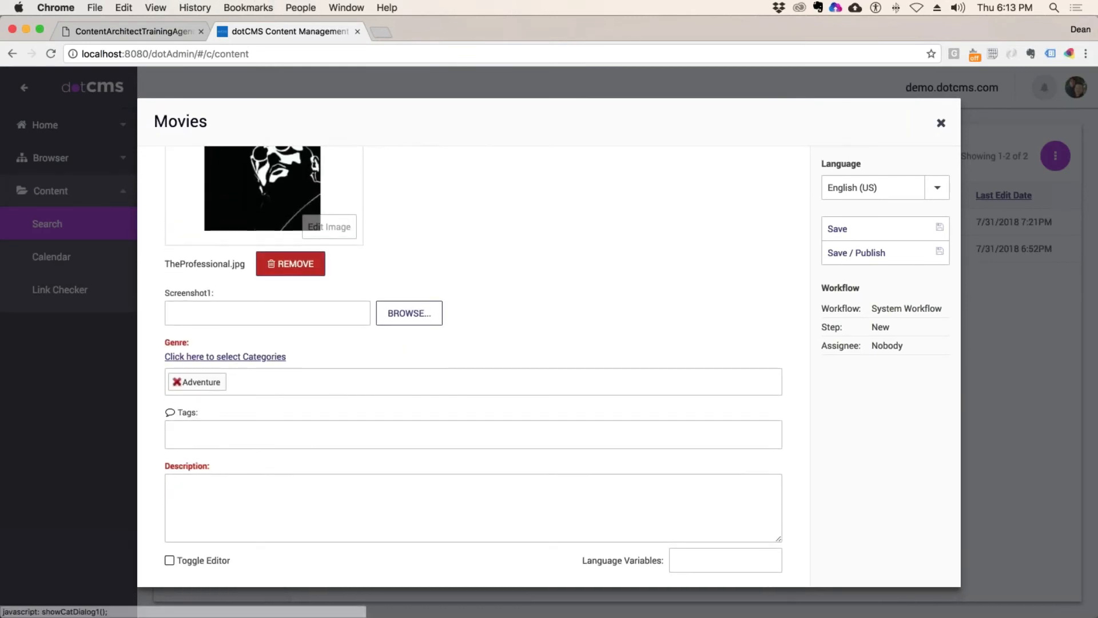
# Step: Add Action as a second genre
pyautogui.click(259, 357)
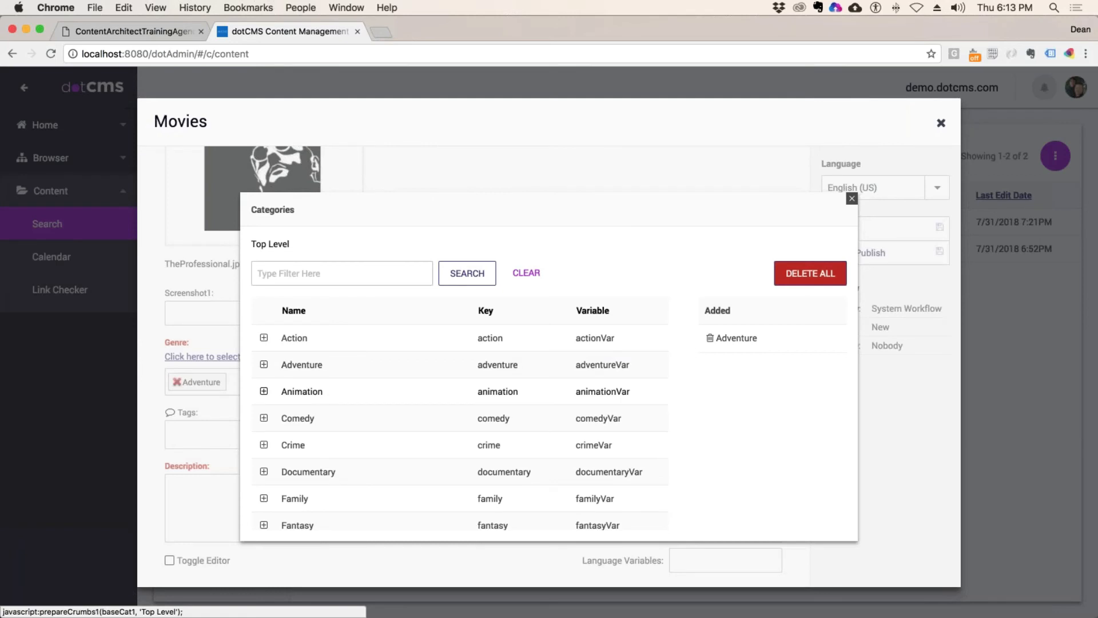
pyautogui.click(309, 343)
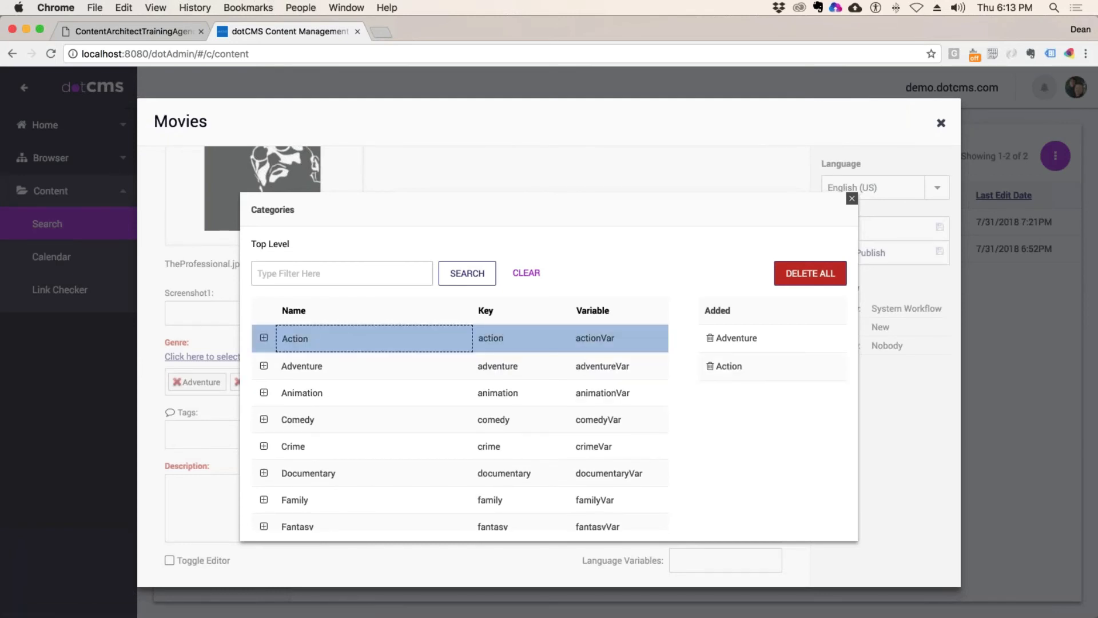
pyautogui.press('Escape')
# Step: Tag the movie 'Great Acting', write a description, and Save / Publish it
pyautogui.scroll(-1, 422, 418)
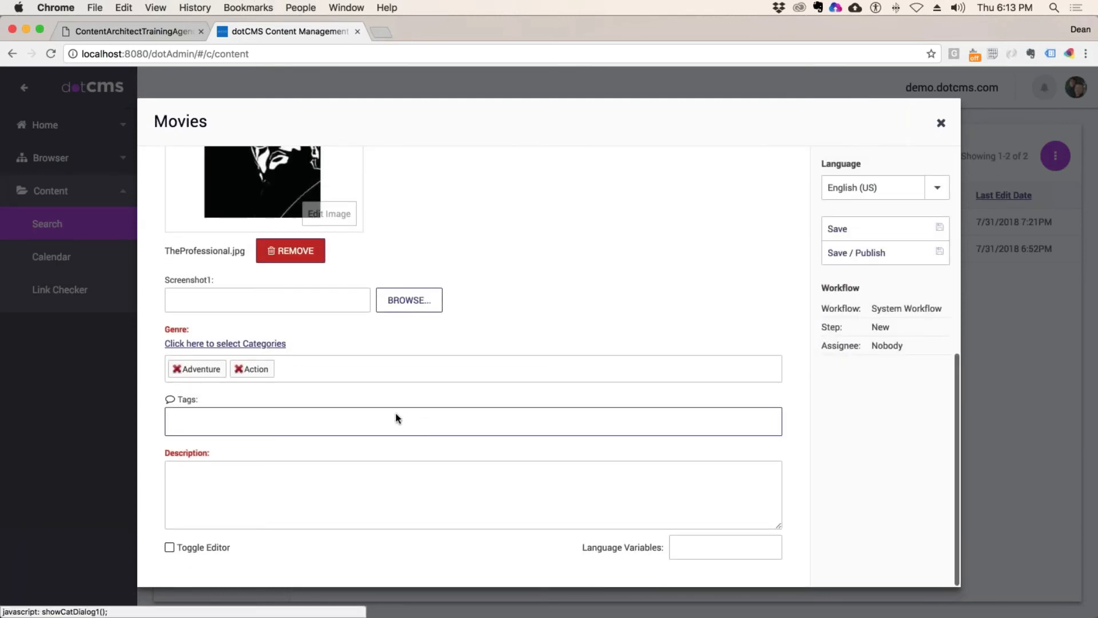
pyautogui.click(219, 428)
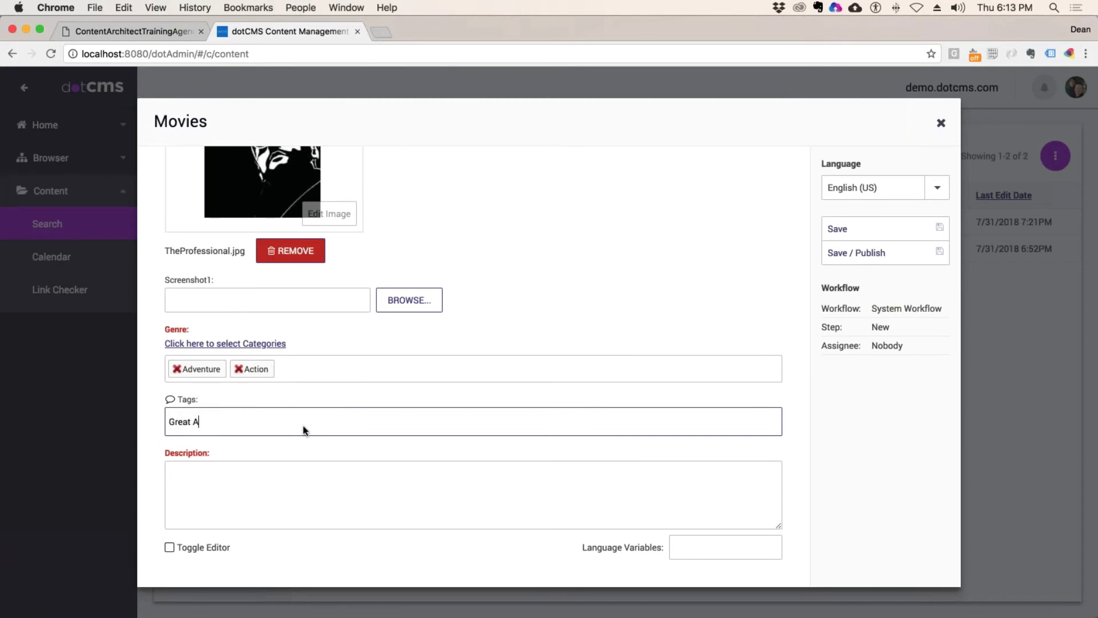
pyautogui.write('Great Acting')
pyautogui.press('Return')
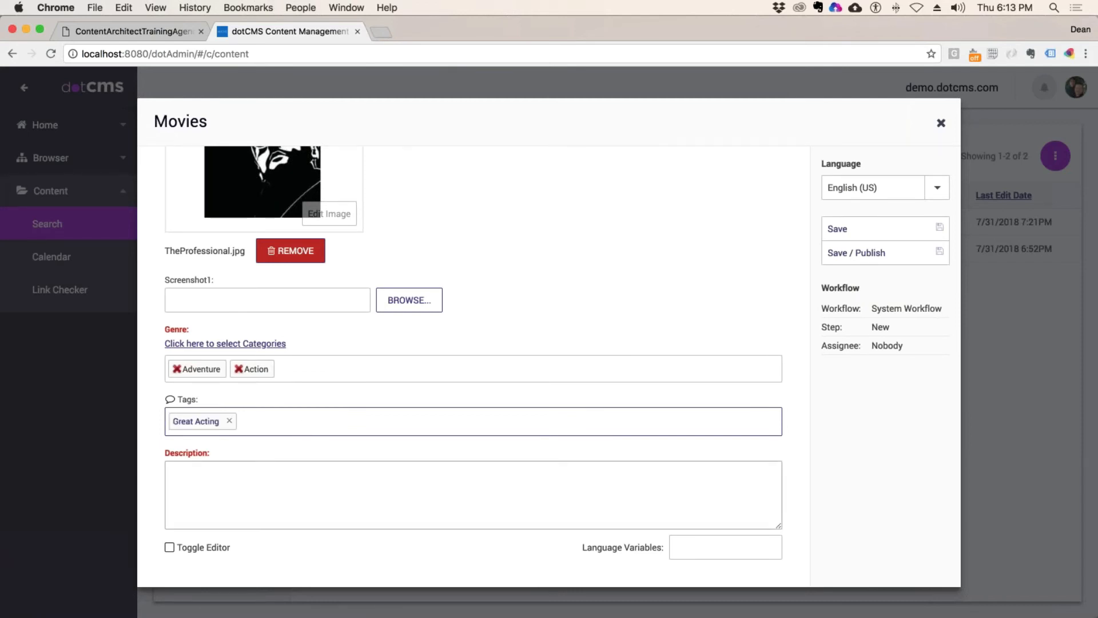
pyautogui.click(317, 515)
pyautogui.write('a')
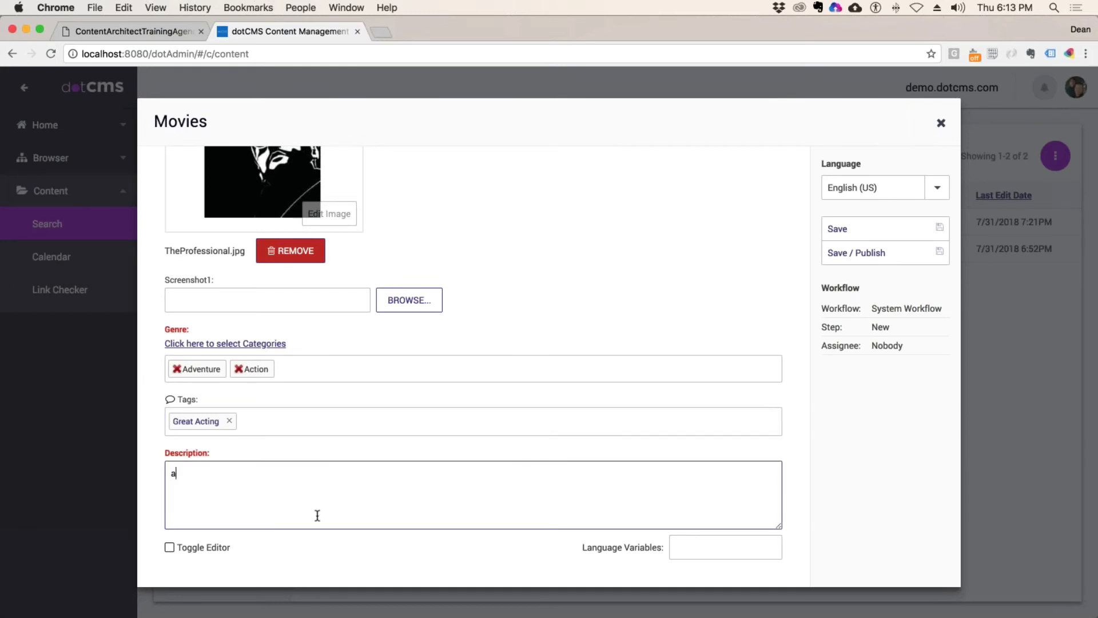
pyautogui.write('sdfasdfasdfasdfas fasdf asd fasdf asd fd ')
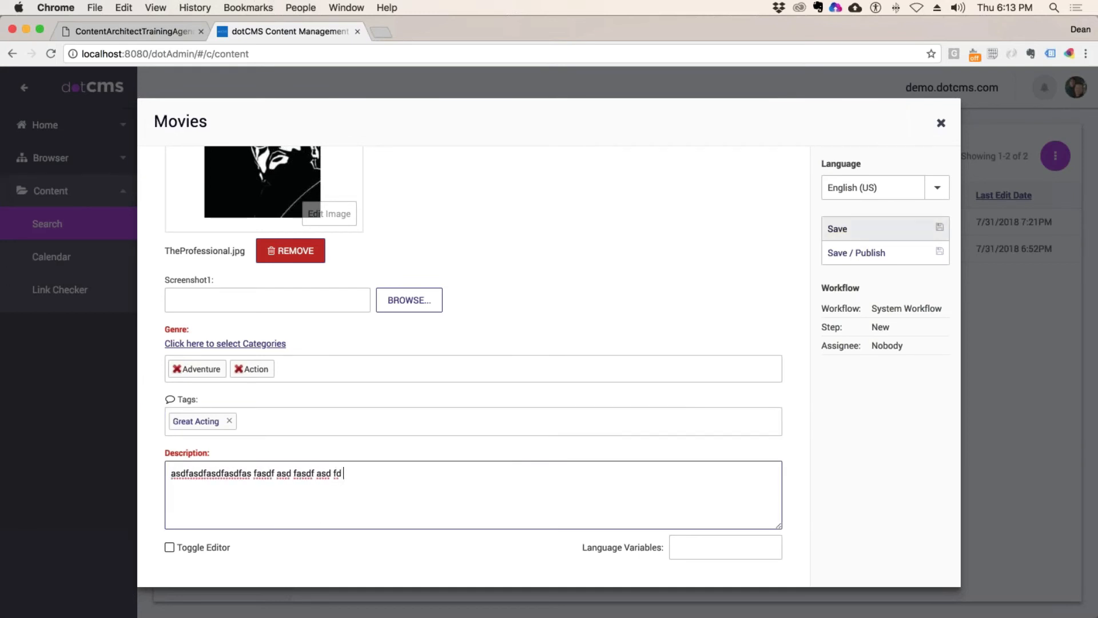
pyautogui.write('df')
pyautogui.click(875, 251)
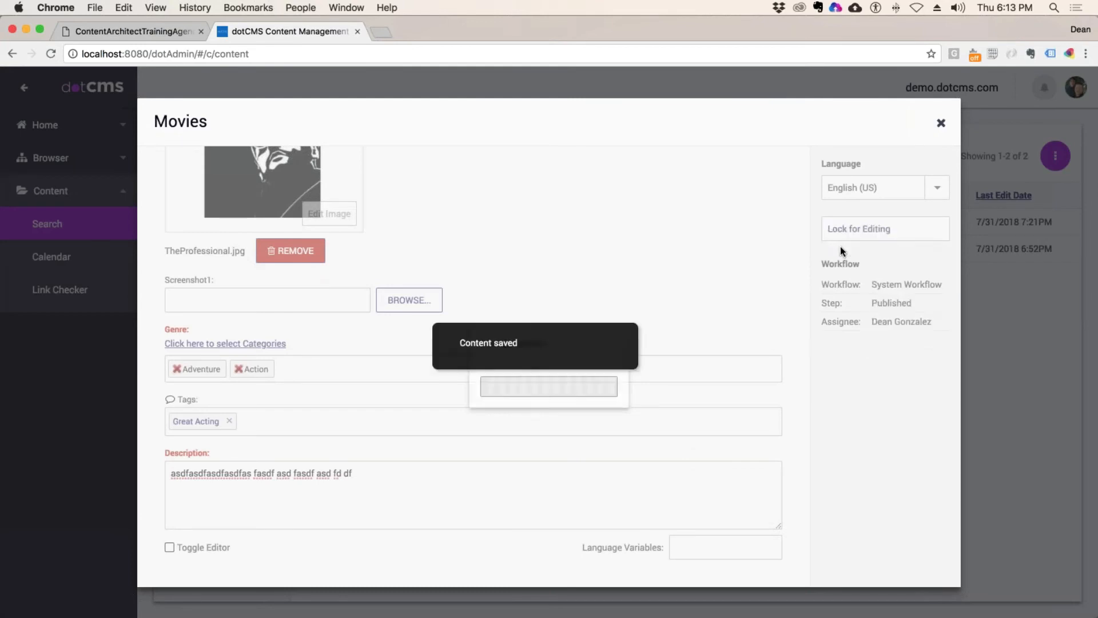
# Step: Reopen Leon the Professional, change its release date to 7/11/2018, lock it, and republish
pyautogui.click(941, 122)
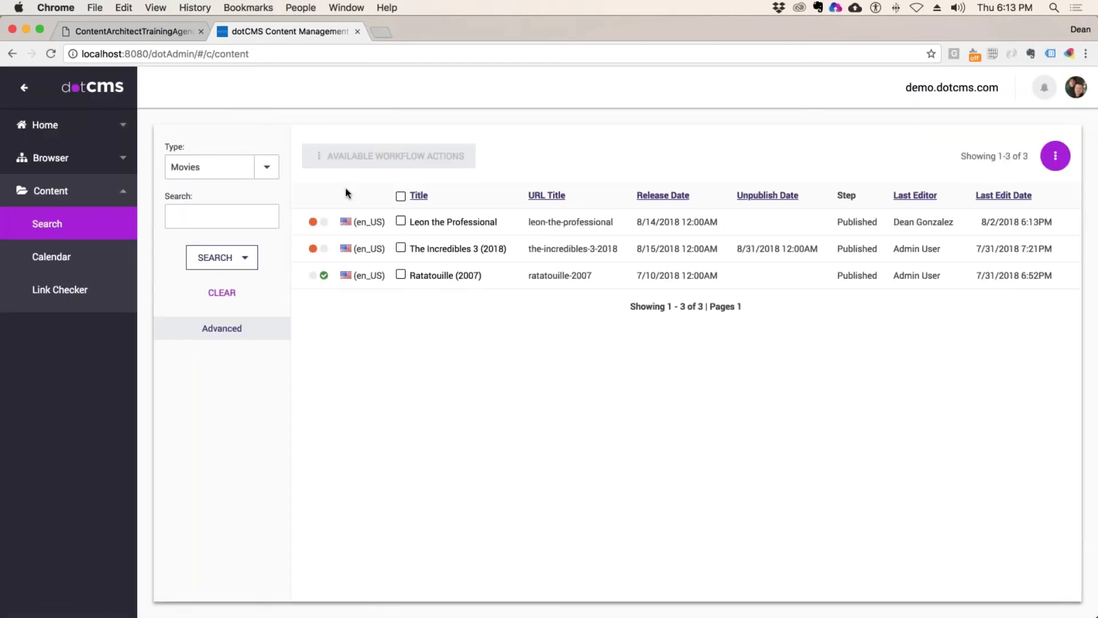
pyautogui.click(454, 222)
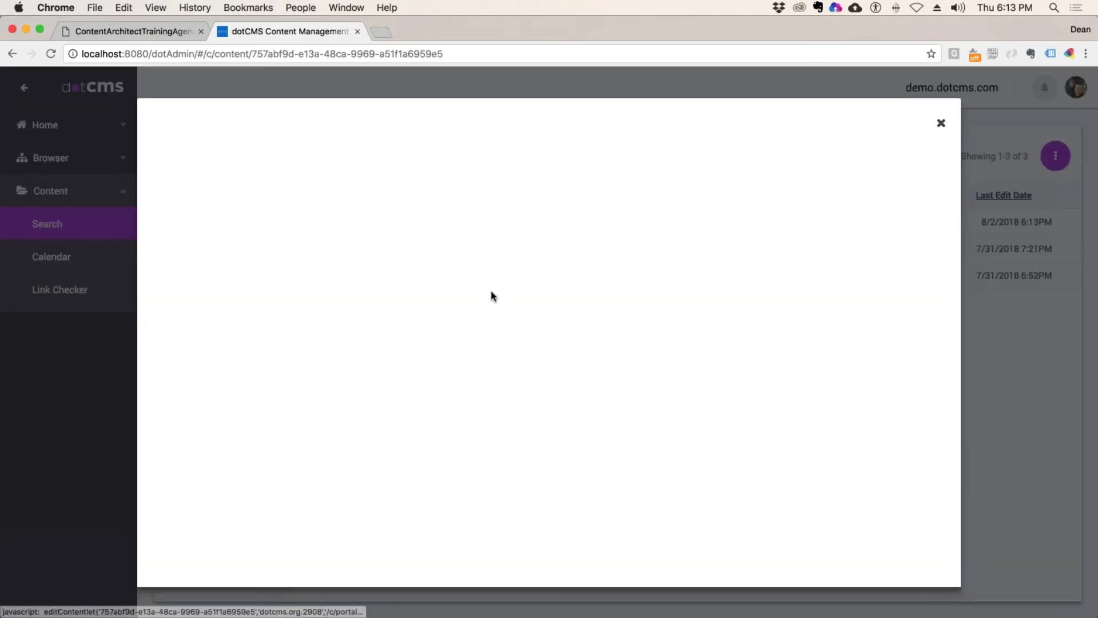
pyautogui.click(284, 316)
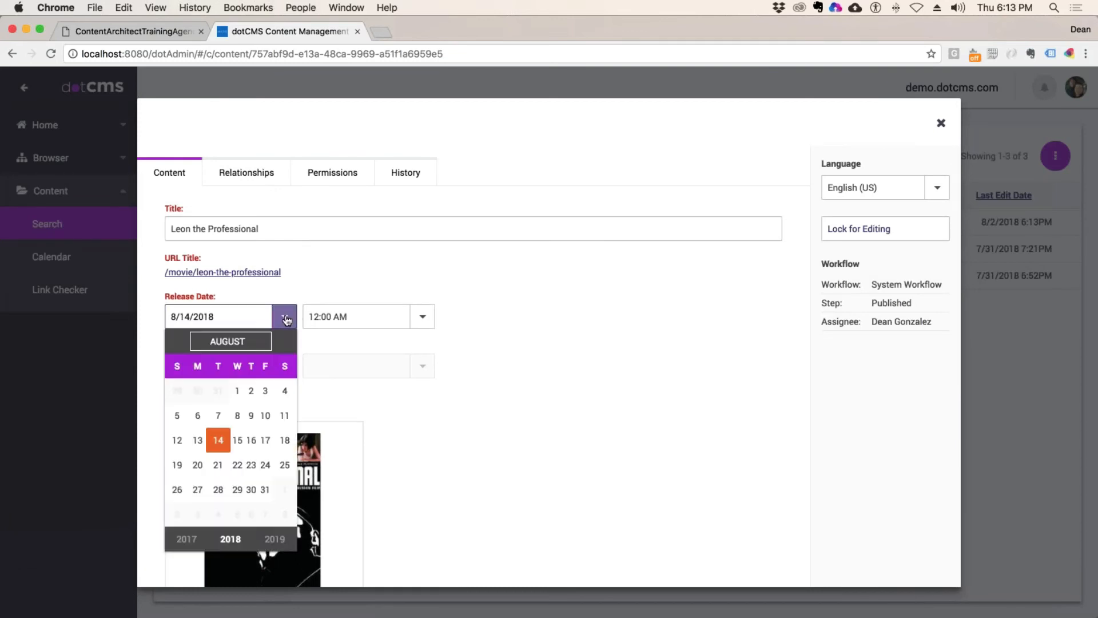
pyautogui.click(229, 341)
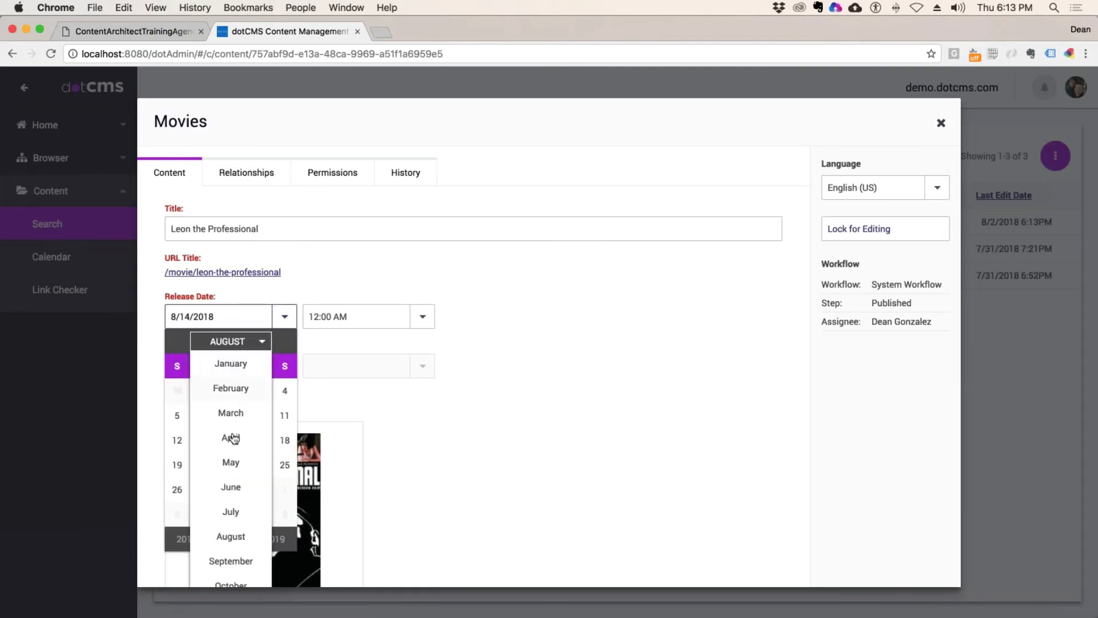
pyautogui.click(241, 498)
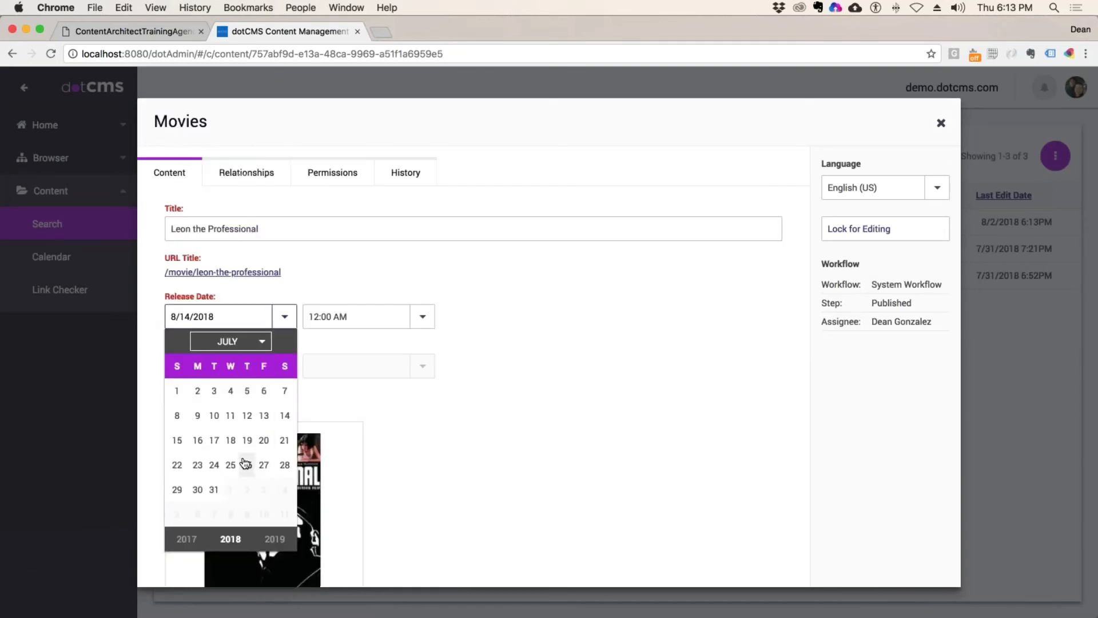
pyautogui.click(229, 416)
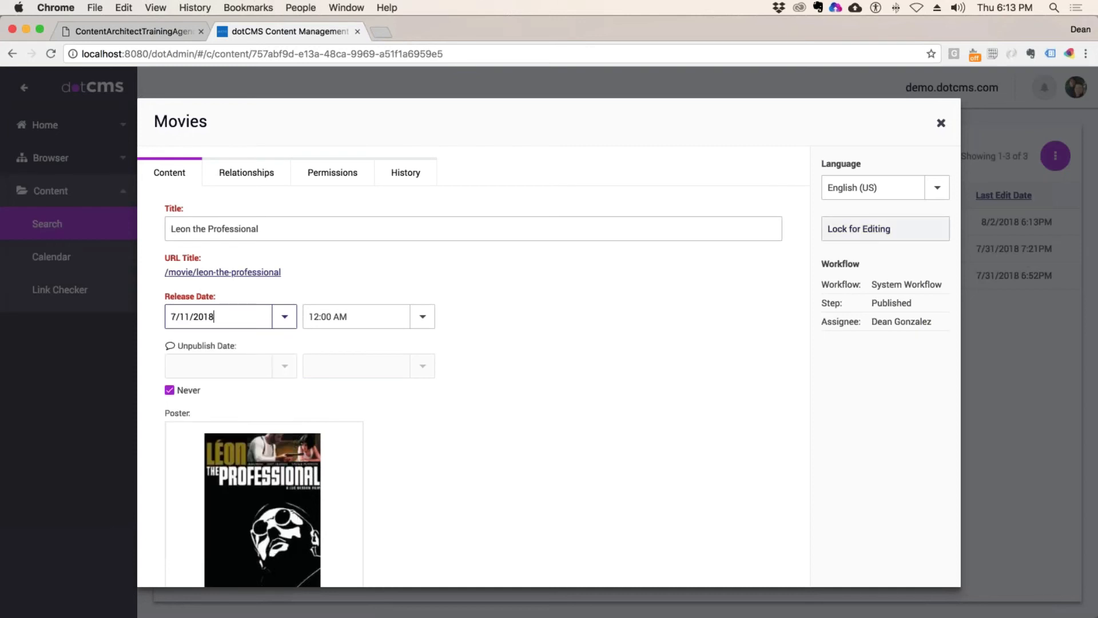
pyautogui.click(870, 229)
pyautogui.click(864, 277)
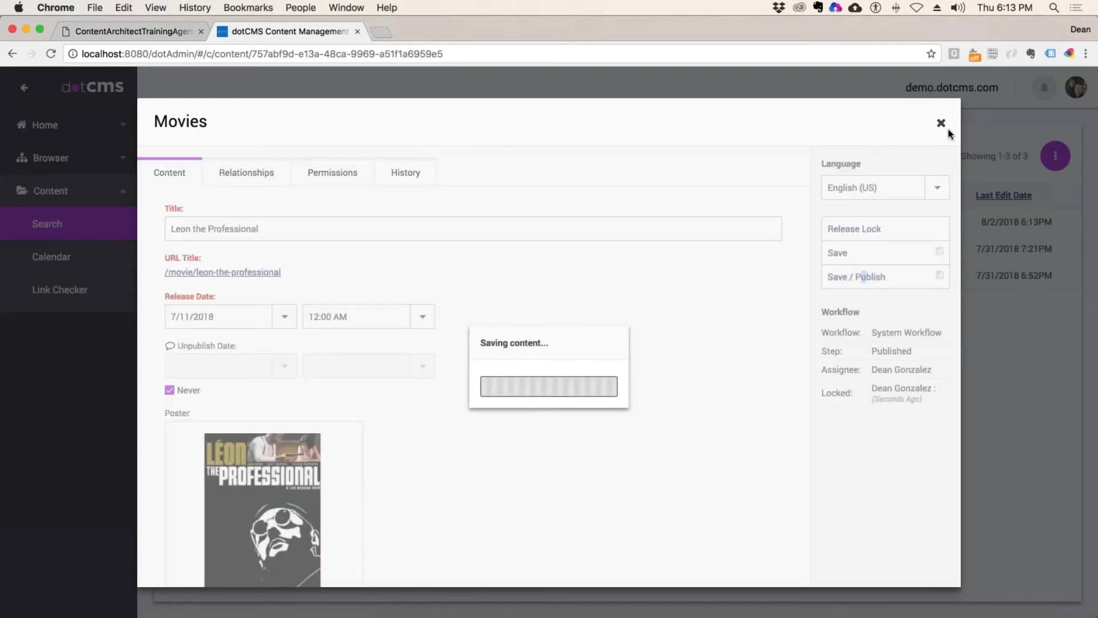
pyautogui.click(943, 124)
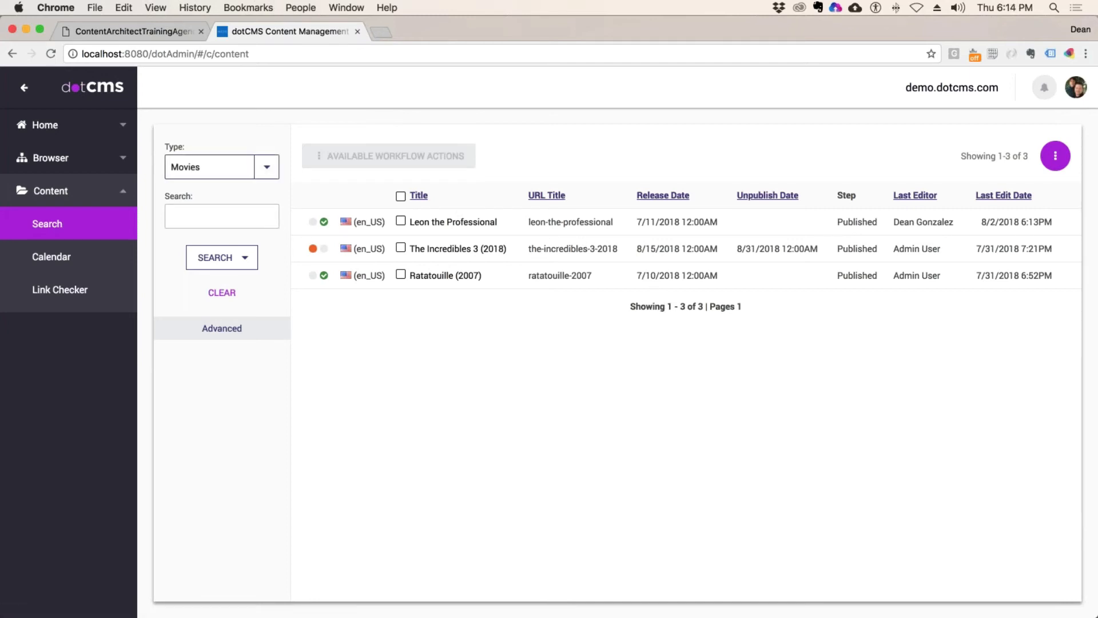
pyautogui.click(48, 166)
# Step: Open test-page from the site browser and save its template as Movie Template - Two Column
pyautogui.click(97, 202)
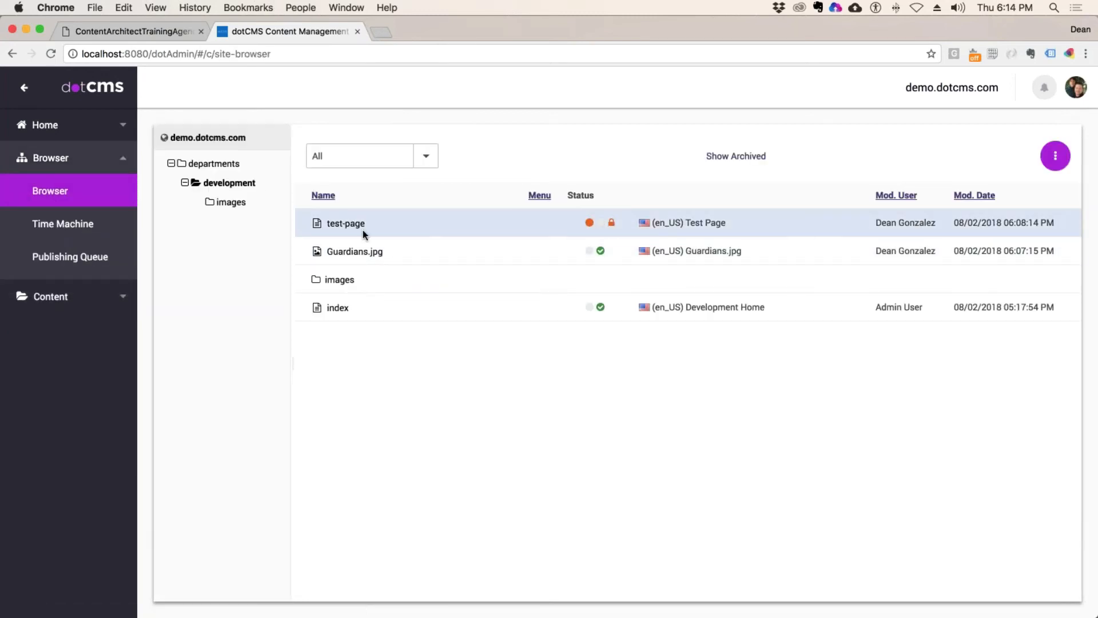
pyautogui.click(387, 227)
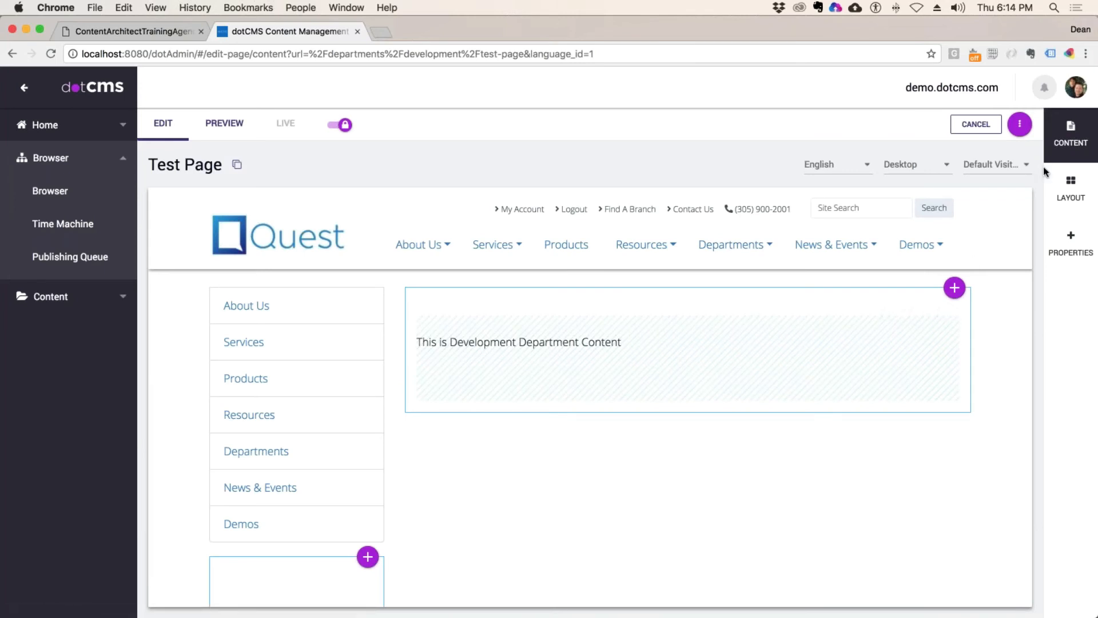
pyautogui.click(1071, 243)
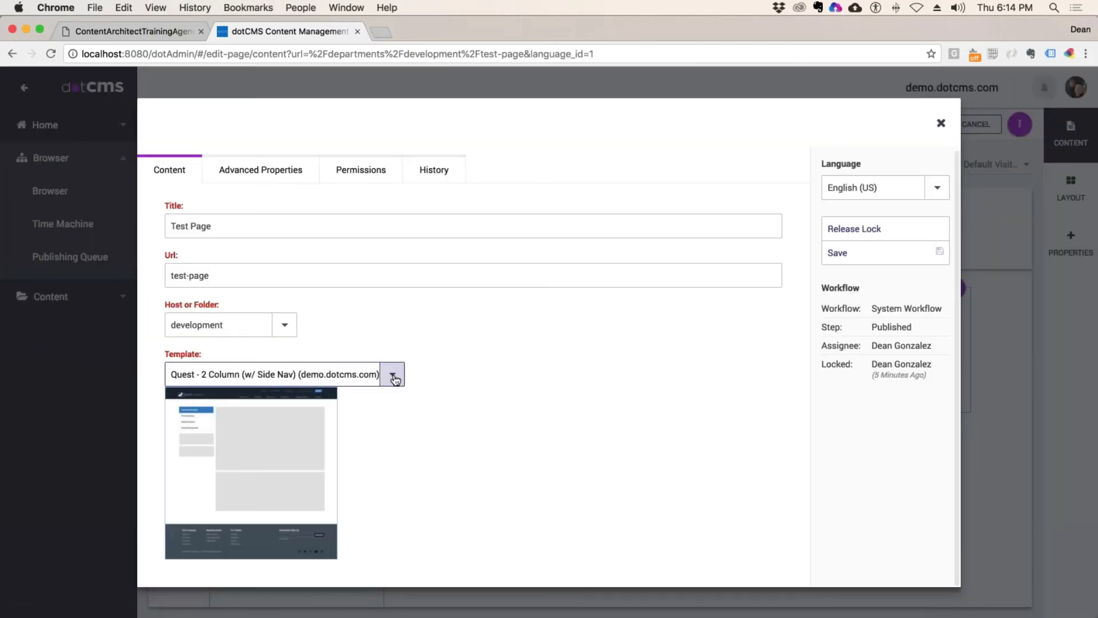
pyautogui.click(392, 375)
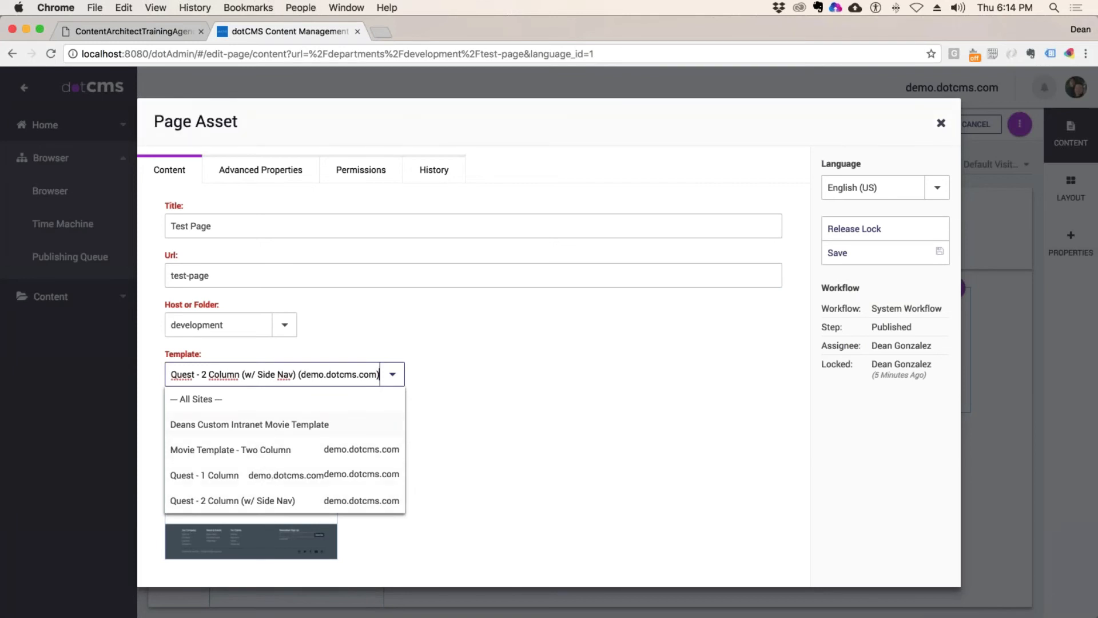
pyautogui.click(212, 450)
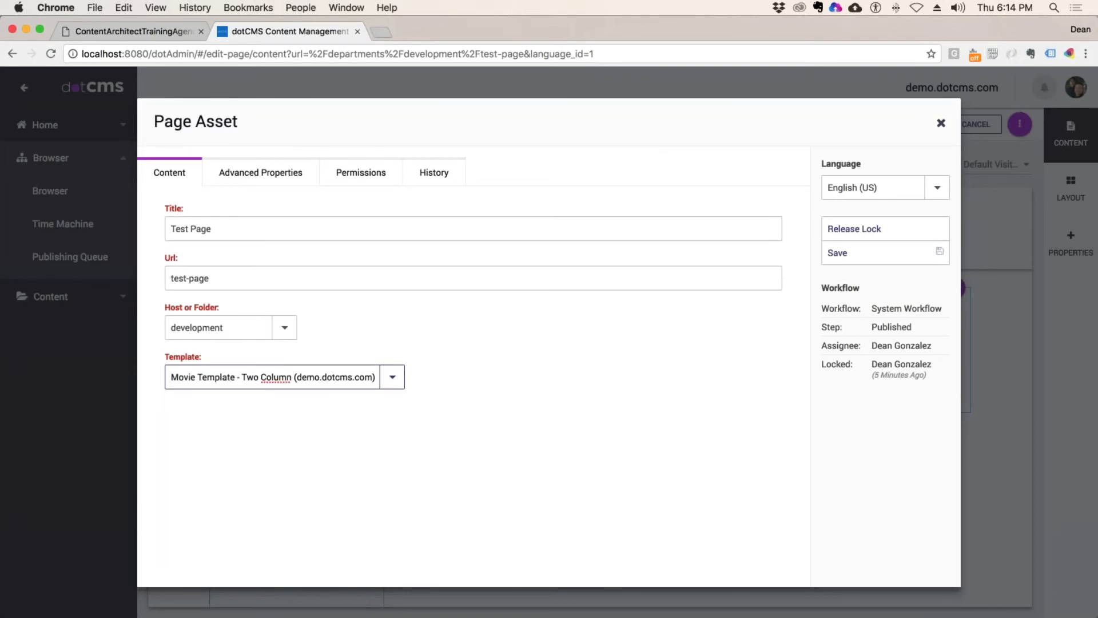
pyautogui.click(864, 252)
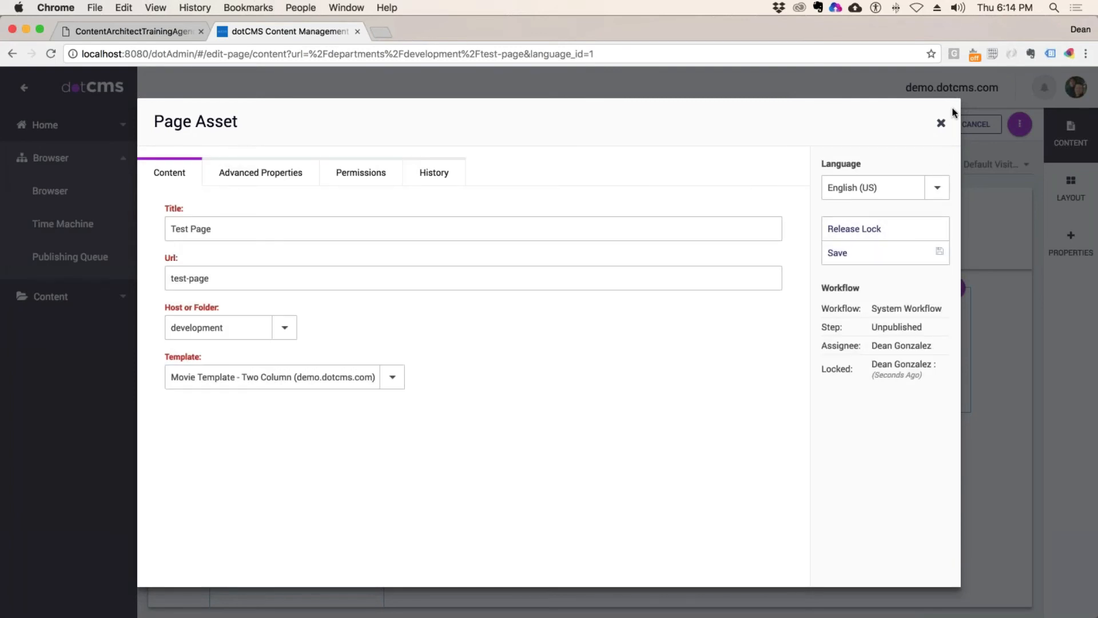
pyautogui.click(877, 231)
pyautogui.click(879, 232)
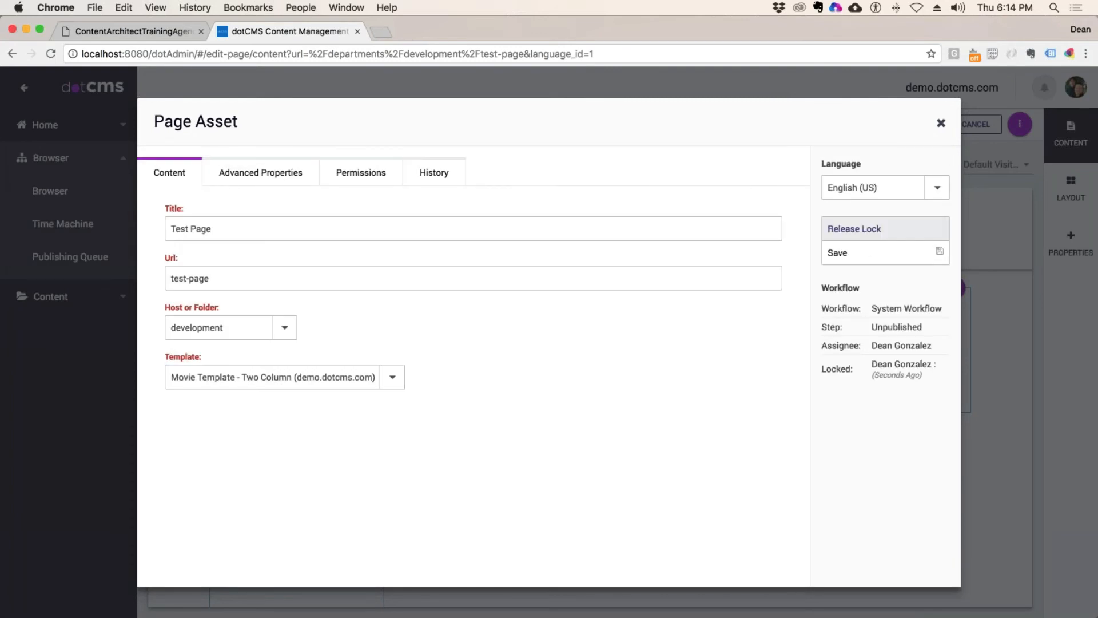
pyautogui.click(864, 252)
pyautogui.click(941, 123)
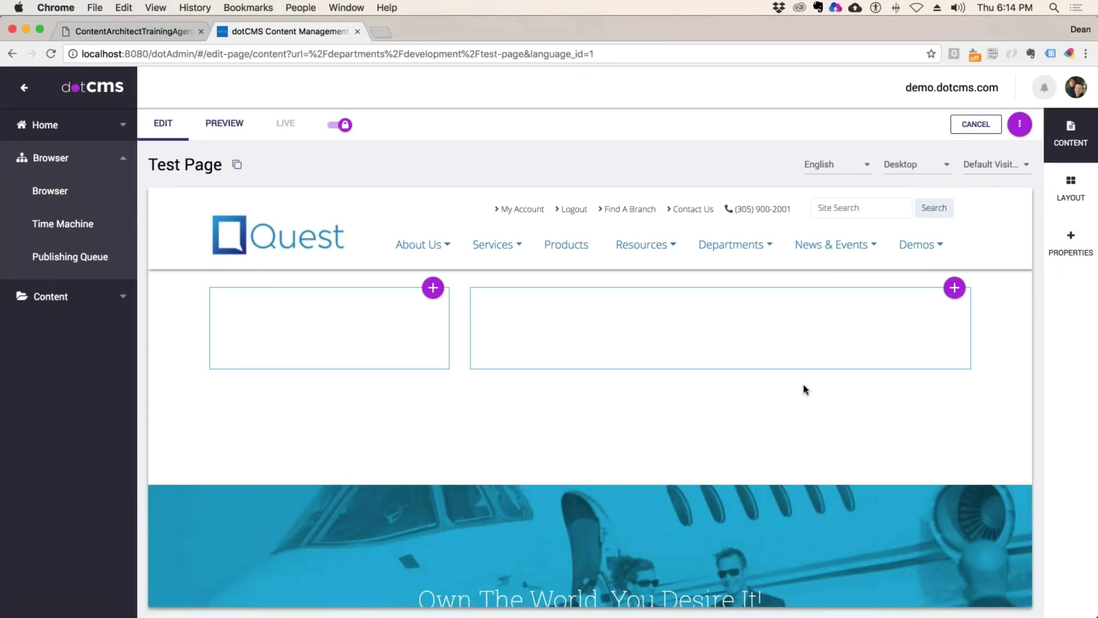
# Step: Insert content into Test Page's right container, filtering the search to Movies
pyautogui.click(955, 288)
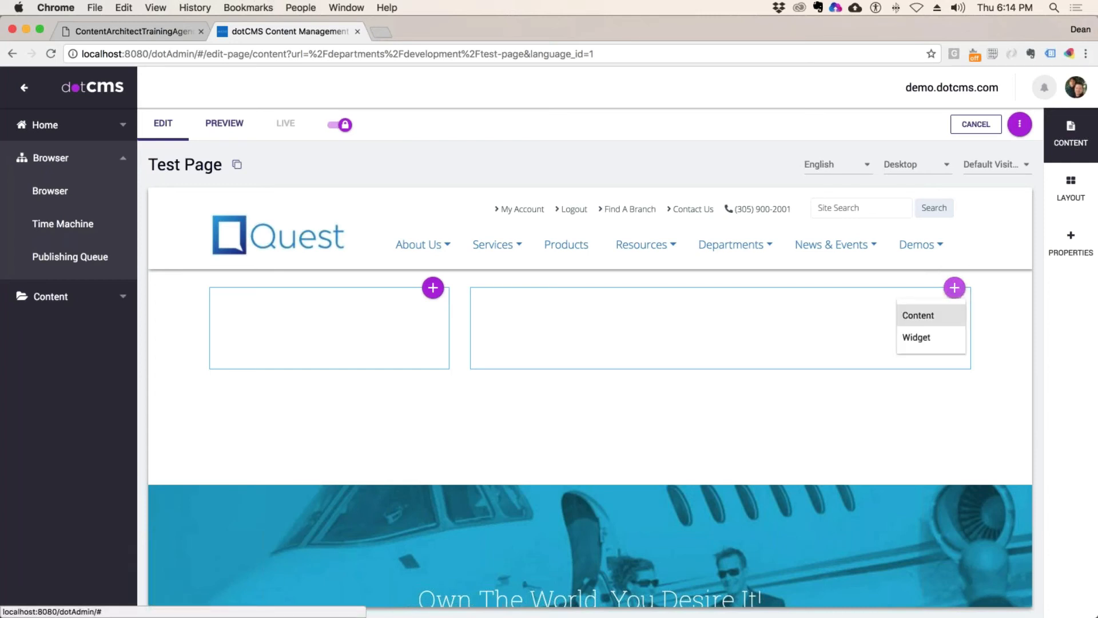
pyautogui.click(922, 316)
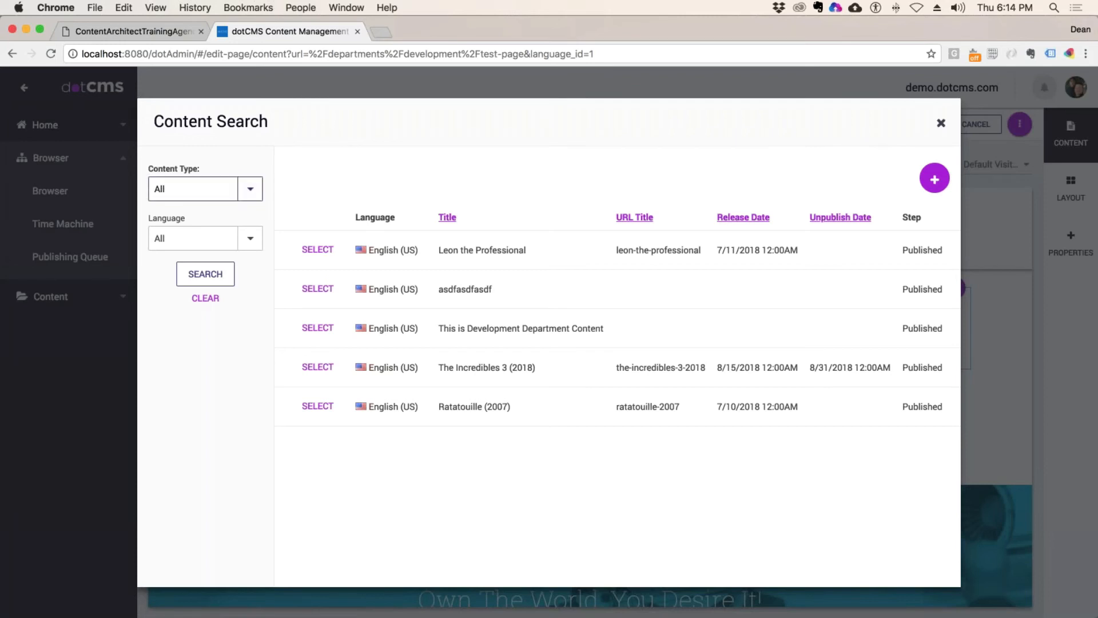
pyautogui.click(250, 189)
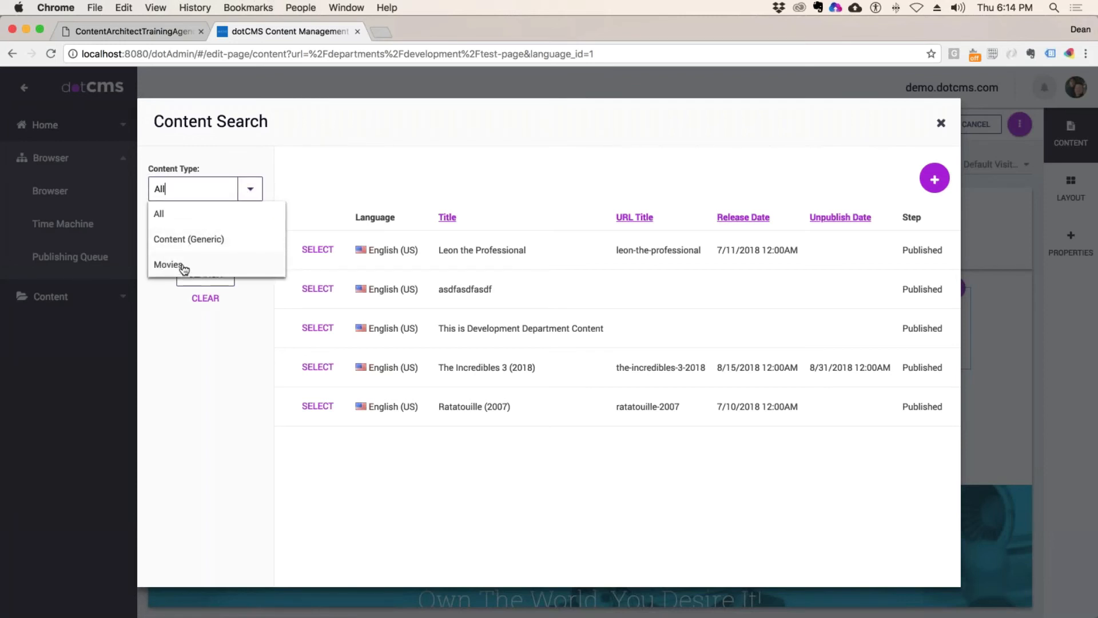
pyautogui.click(168, 219)
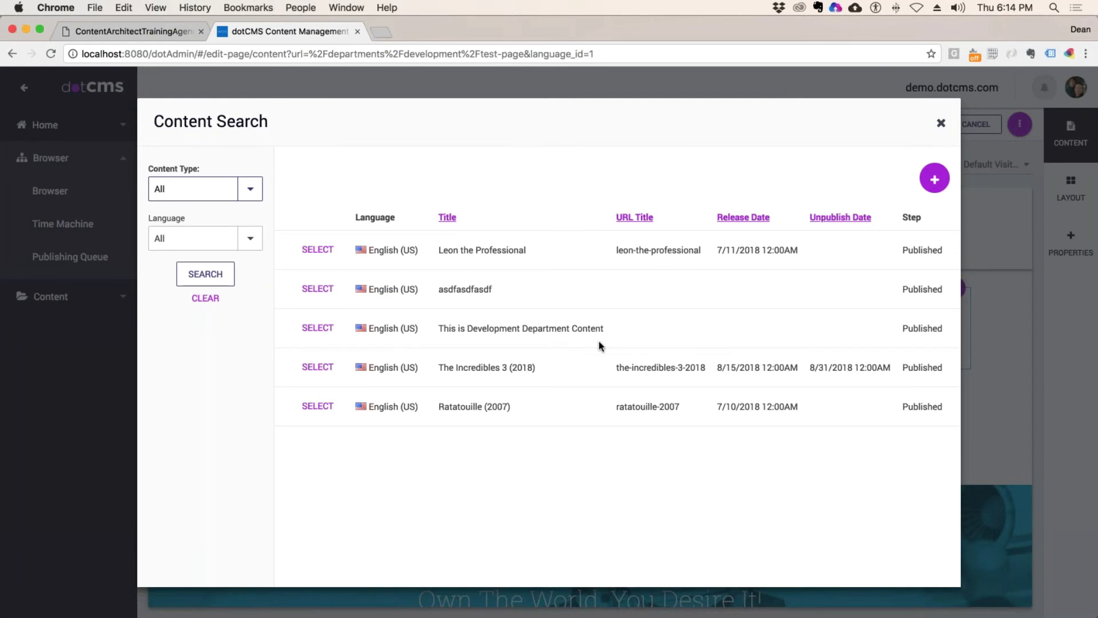
pyautogui.click(250, 189)
pyautogui.click(181, 267)
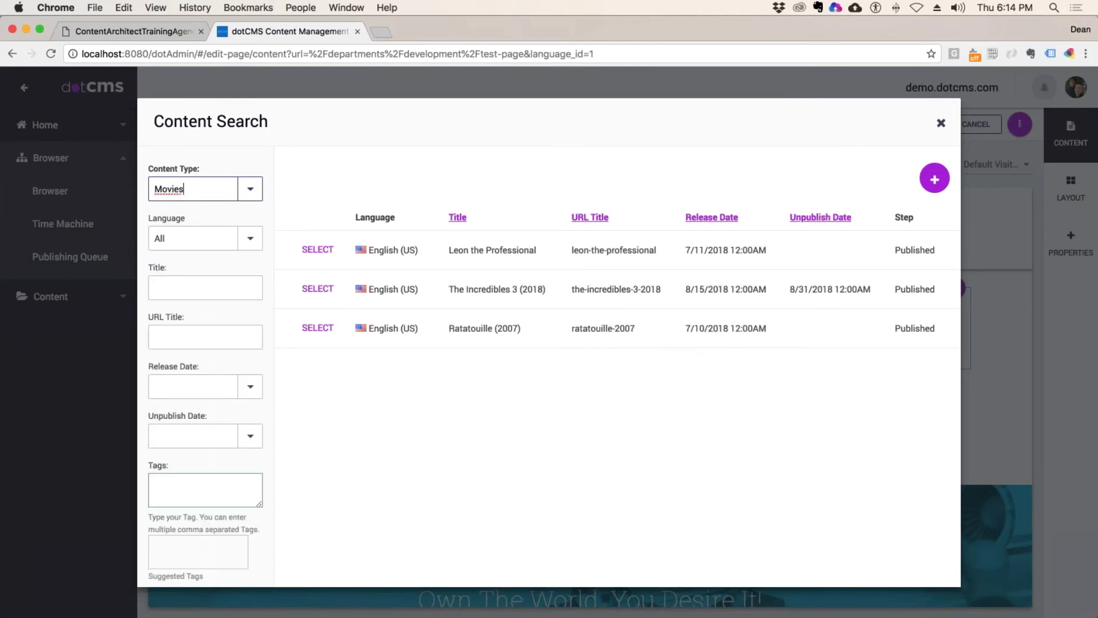
# Step: Try the Action and Animation genre filters, then select Leon the Professional for the page
pyautogui.scroll(-5, 202, 472)
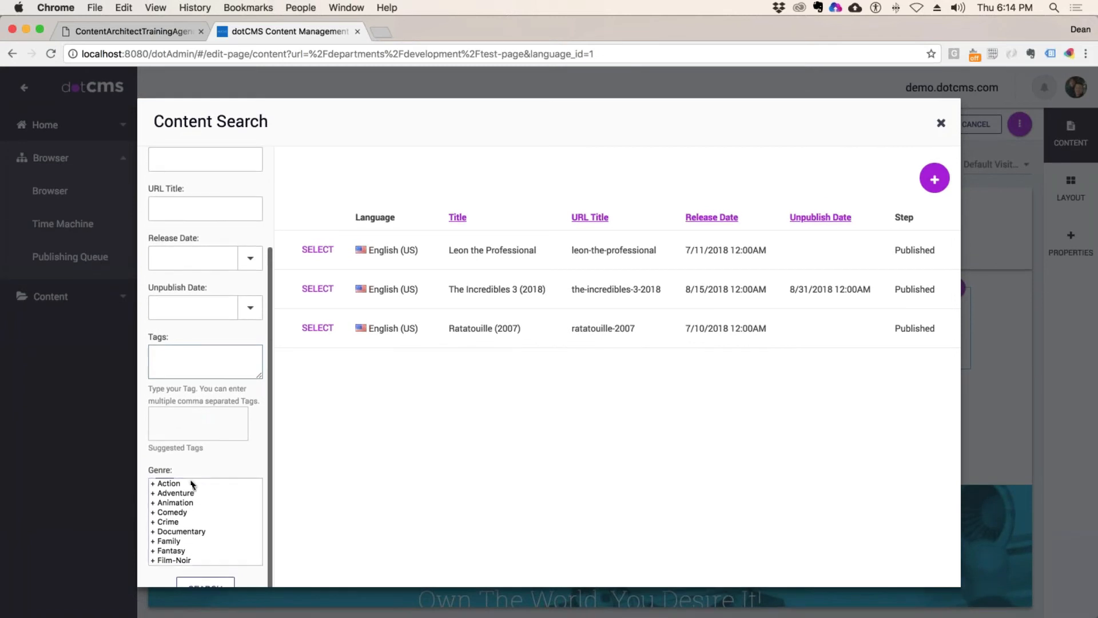
pyautogui.click(194, 485)
pyautogui.scroll(-1, 194, 485)
pyautogui.click(200, 575)
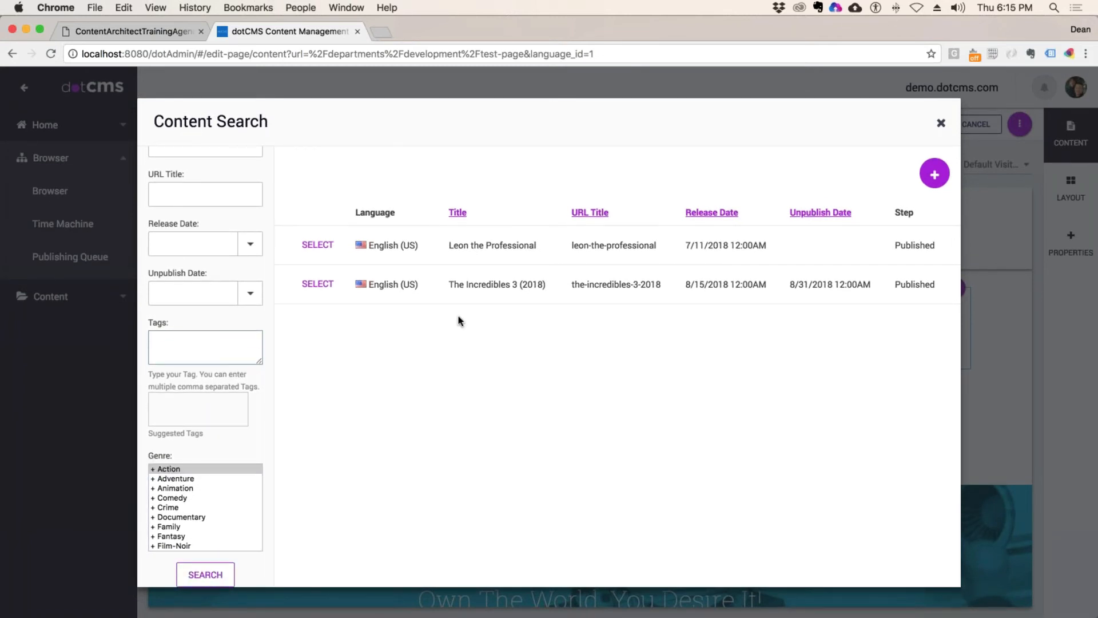
pyautogui.click(183, 488)
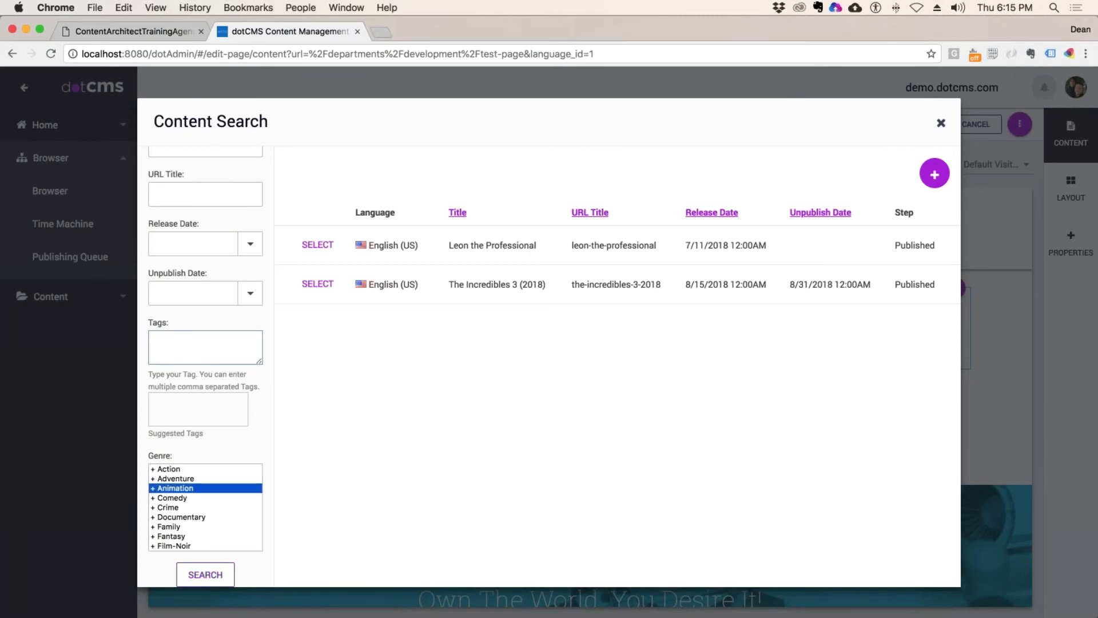
pyautogui.click(200, 577)
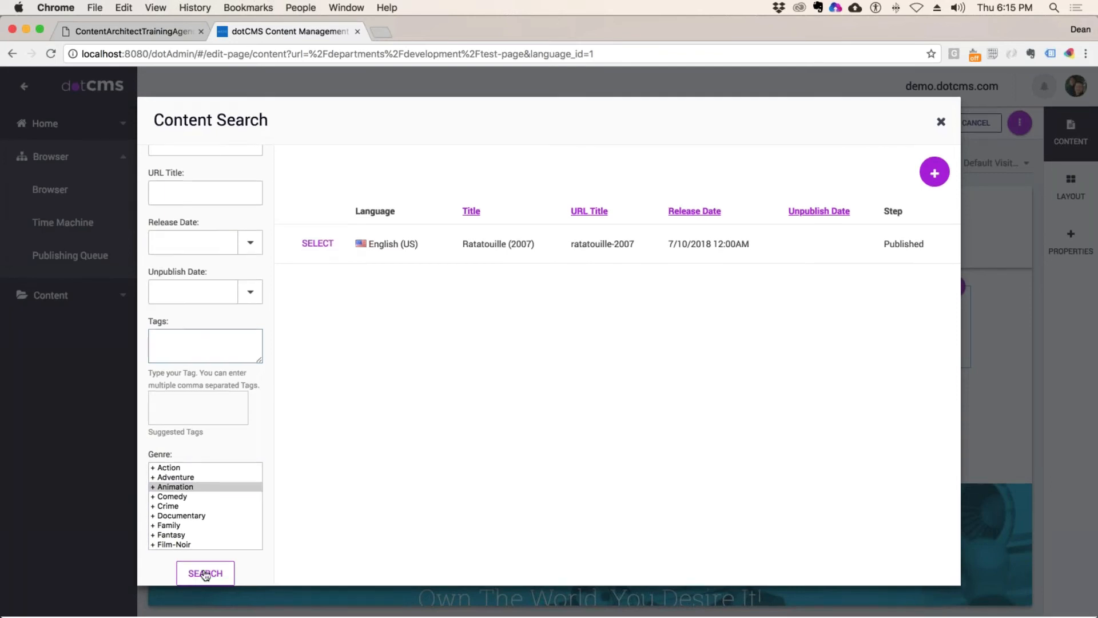
pyautogui.scroll(2, 204, 575)
pyautogui.scroll(-2, 206, 569)
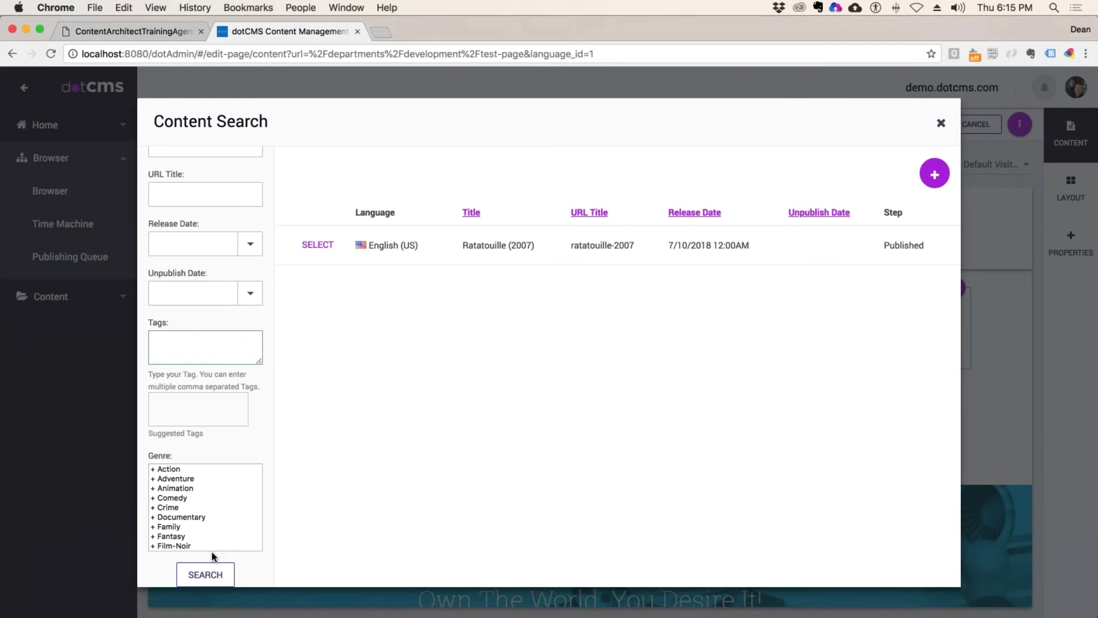
pyautogui.click(205, 575)
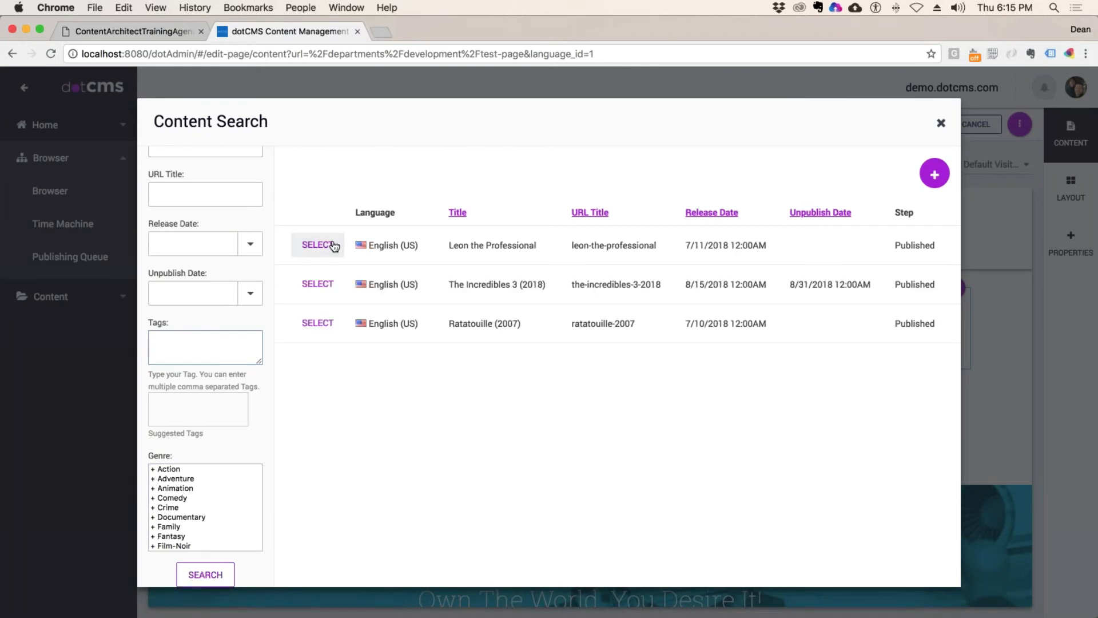
pyautogui.click(318, 244)
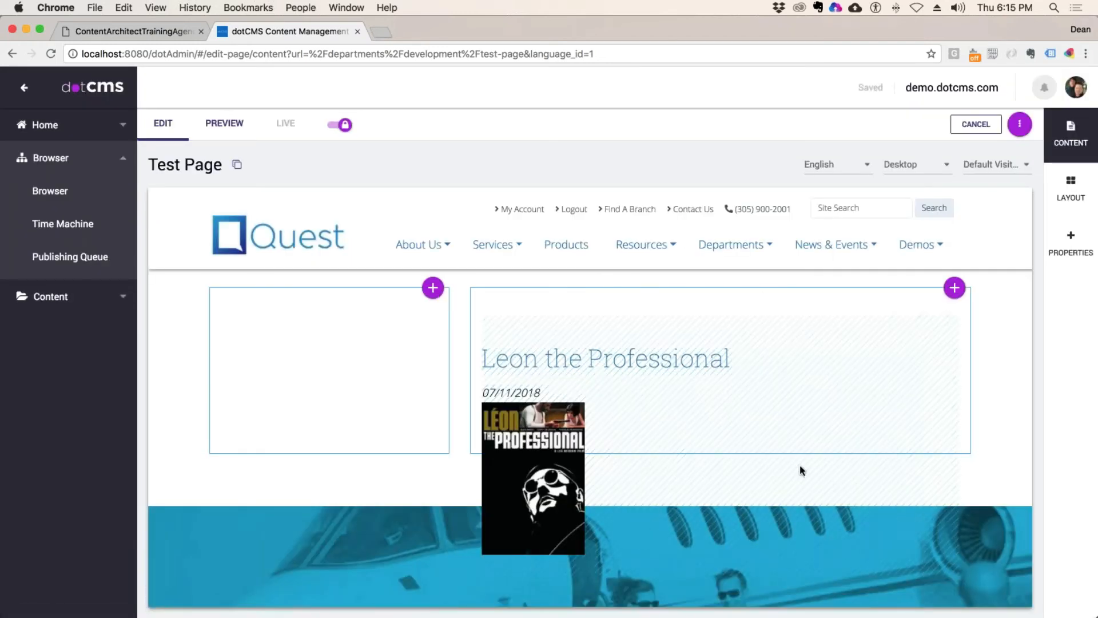
pyautogui.moveTo(751, 424)
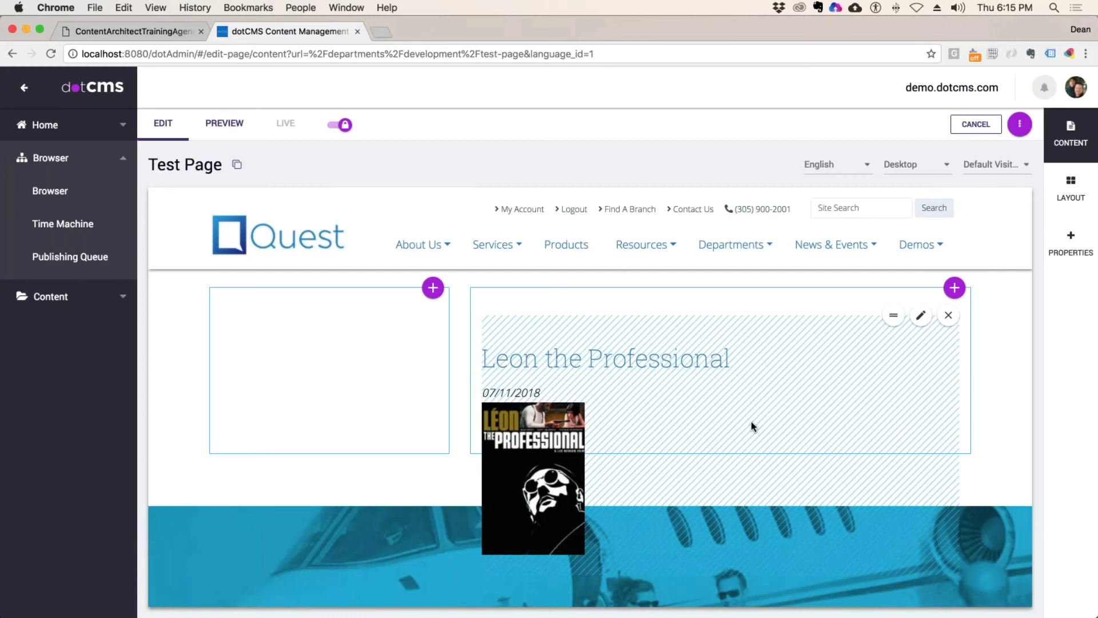
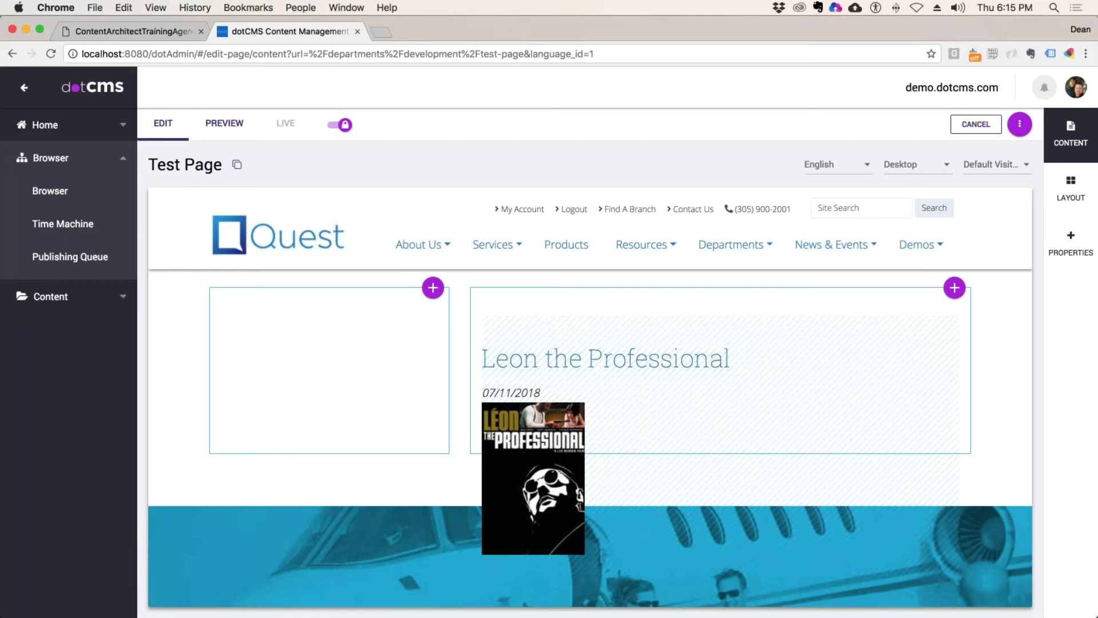
# Step: Browse existing content for the empty left container, then close it without adding anything
pyautogui.click(433, 288)
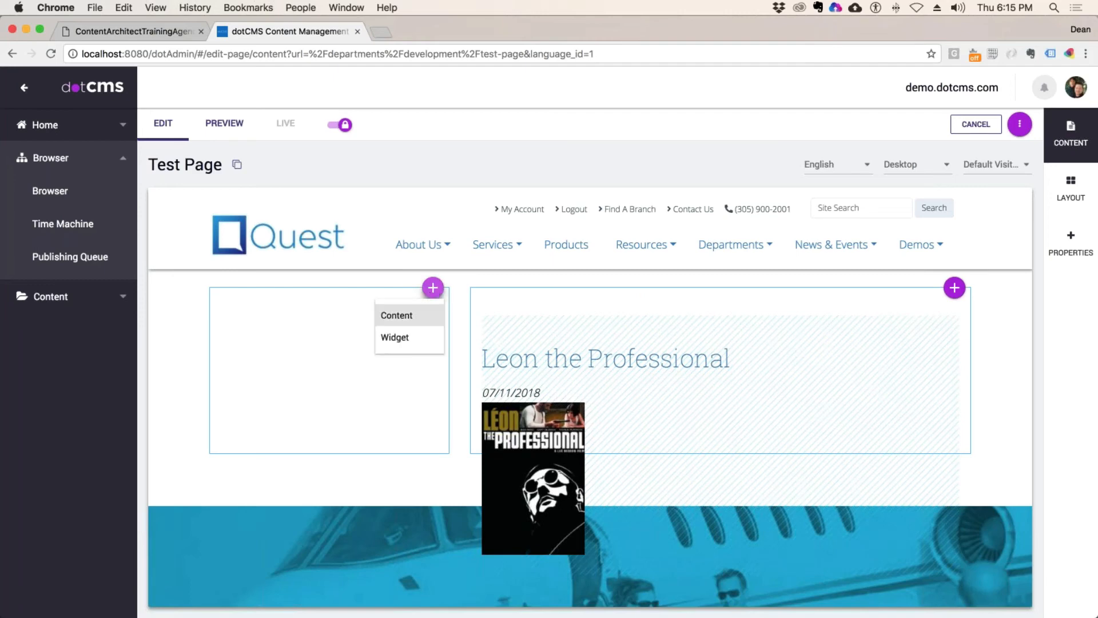
pyautogui.click(397, 315)
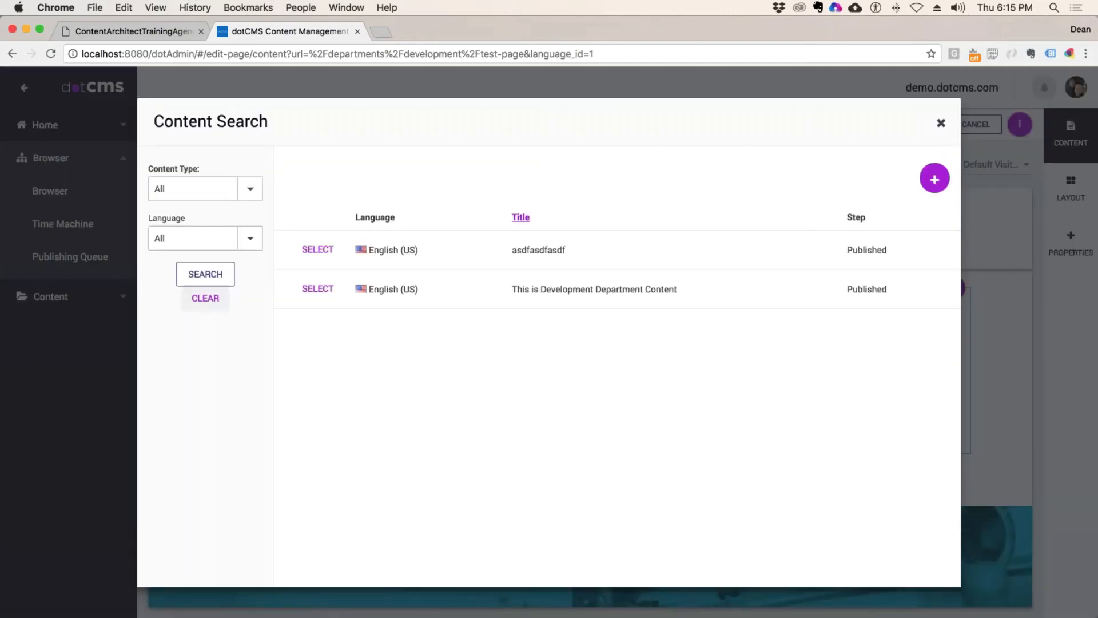
pyautogui.click(317, 289)
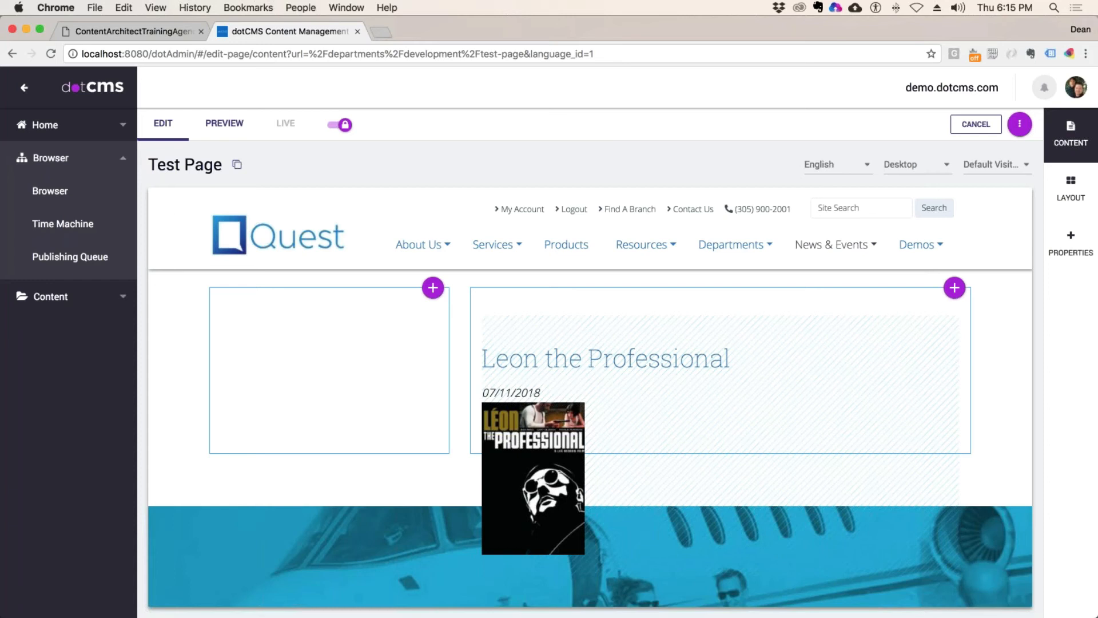
# Step: Save the Test Page's properties and return to the development folder in the site browser
pyautogui.click(1070, 246)
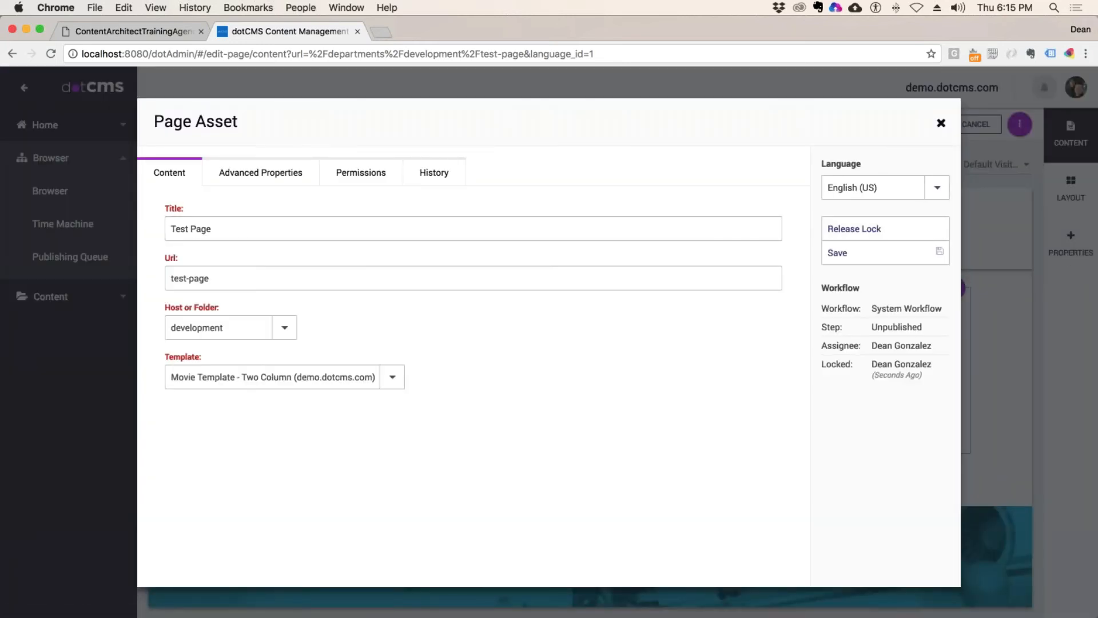
pyautogui.click(941, 123)
pyautogui.click(1071, 246)
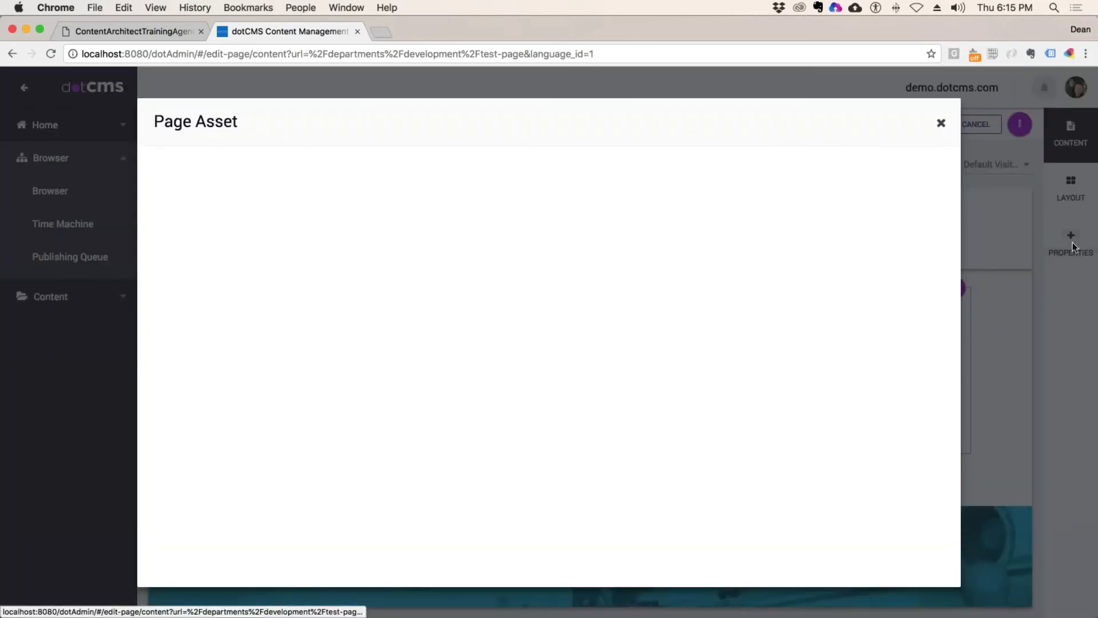
pyautogui.click(847, 252)
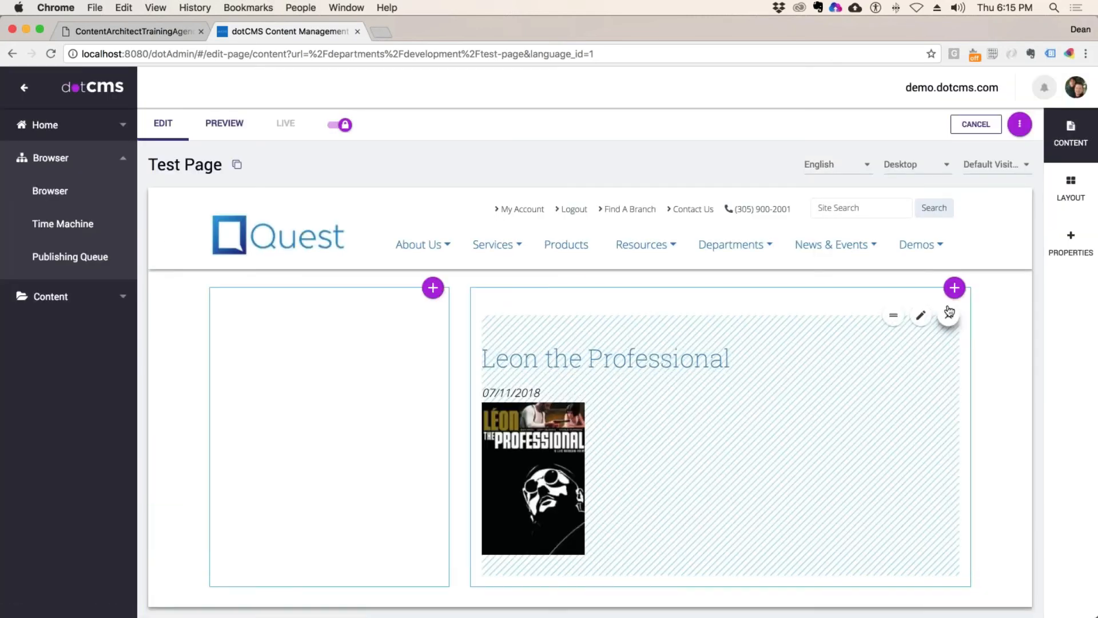
pyautogui.click(921, 315)
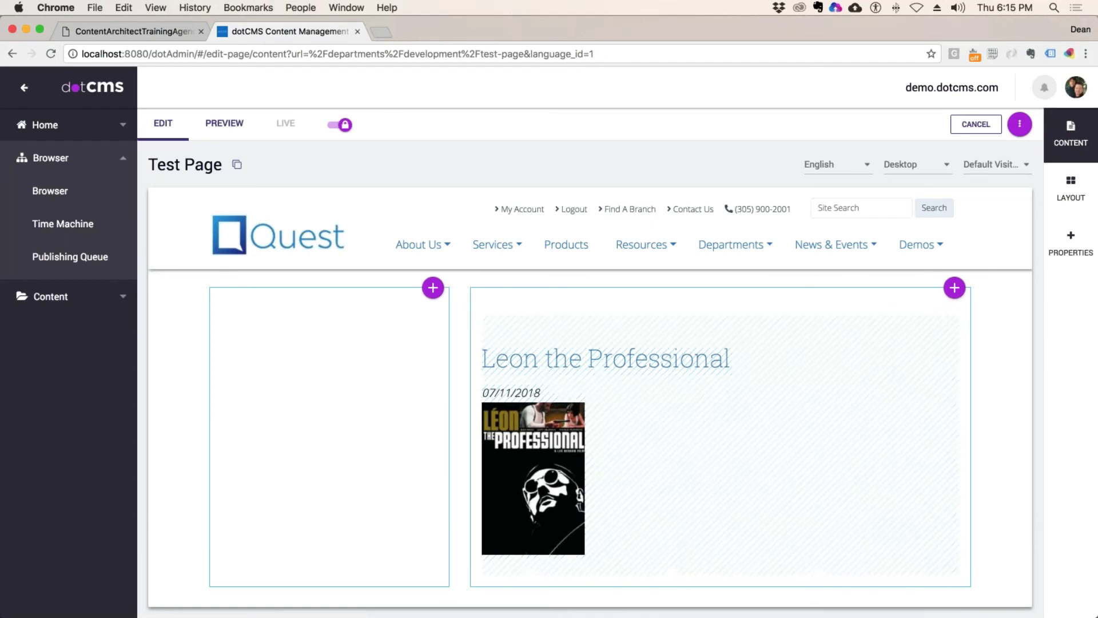
pyautogui.click(50, 193)
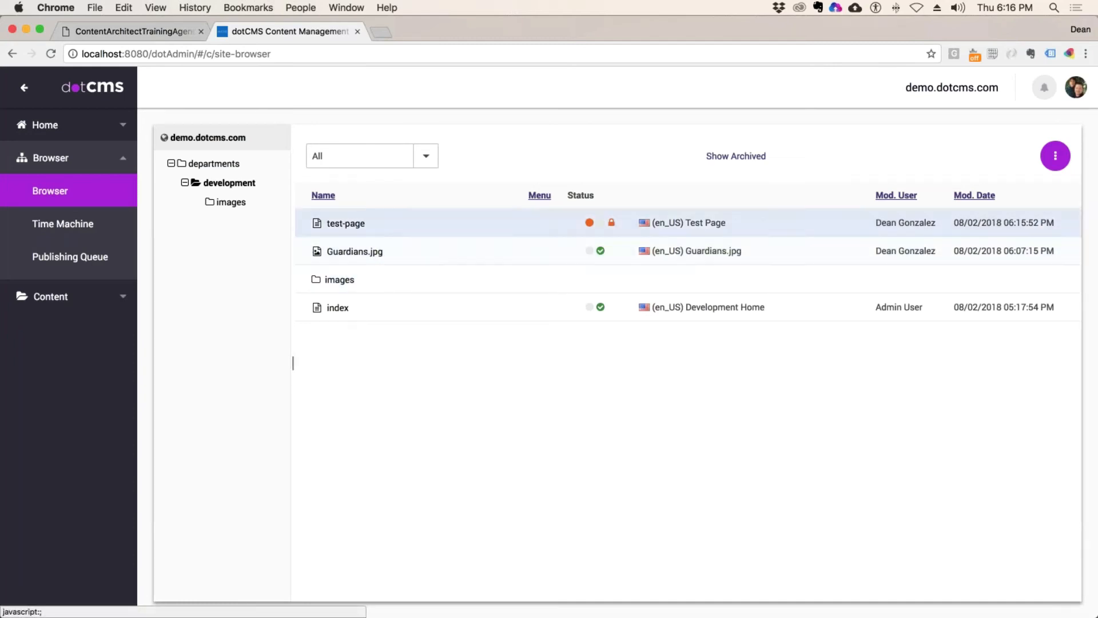
# Step: After checking the agenda, filter content search to News and start a new News item
pyautogui.click(164, 30)
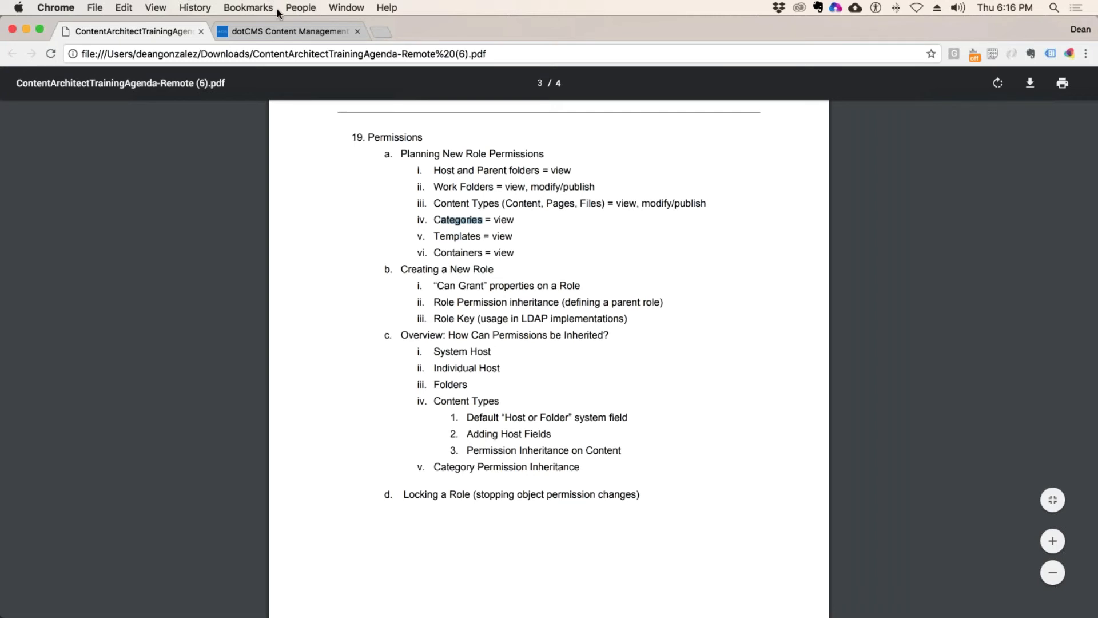
pyautogui.click(277, 34)
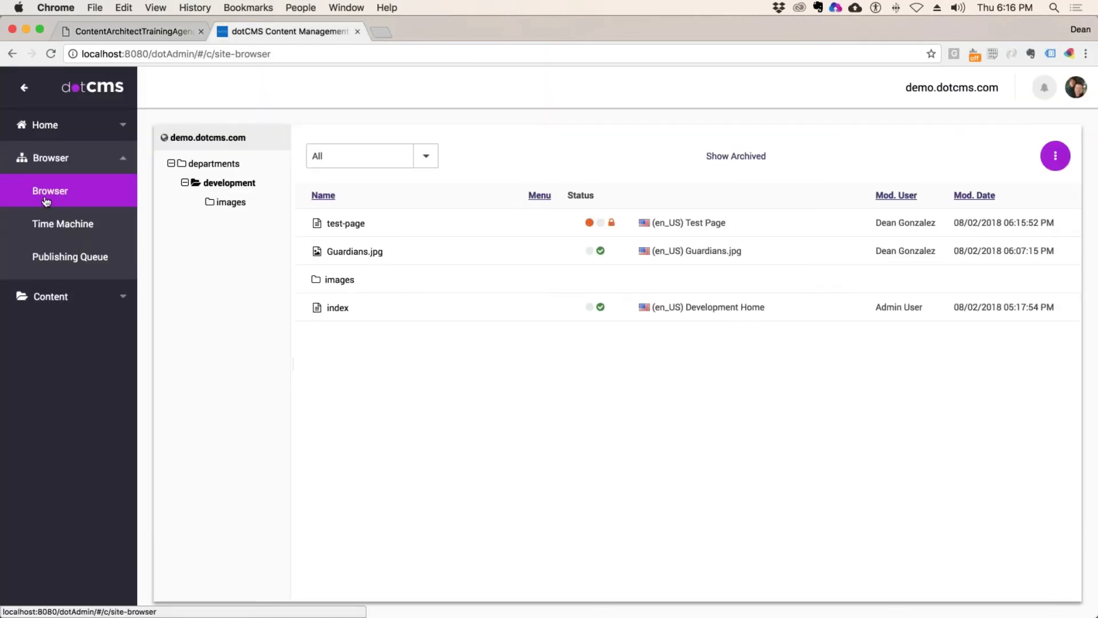
pyautogui.click(48, 297)
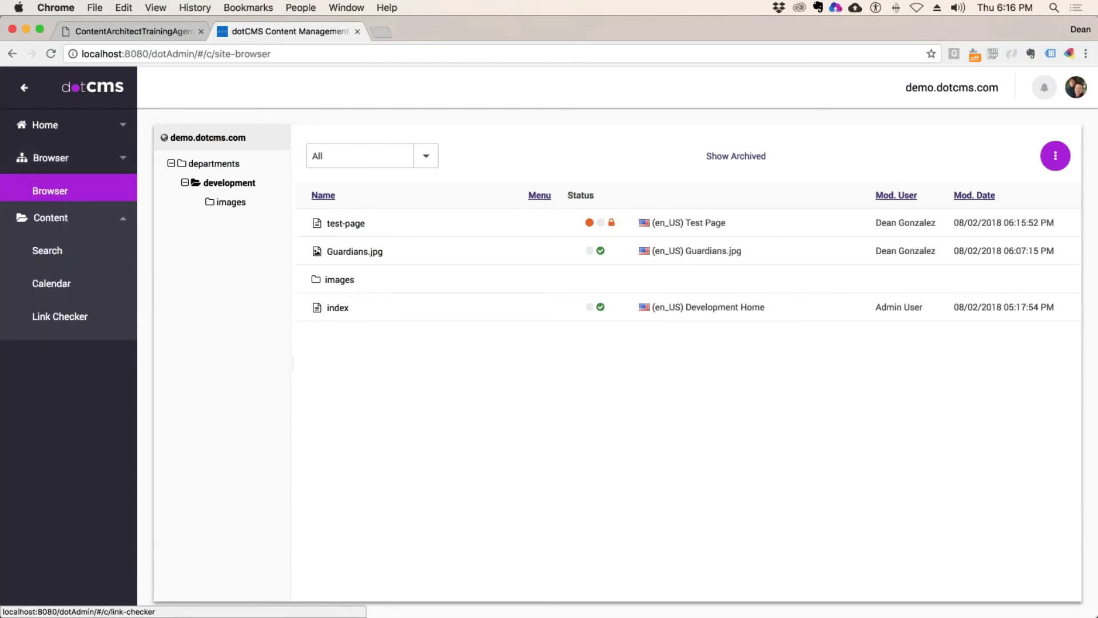
pyautogui.click(51, 226)
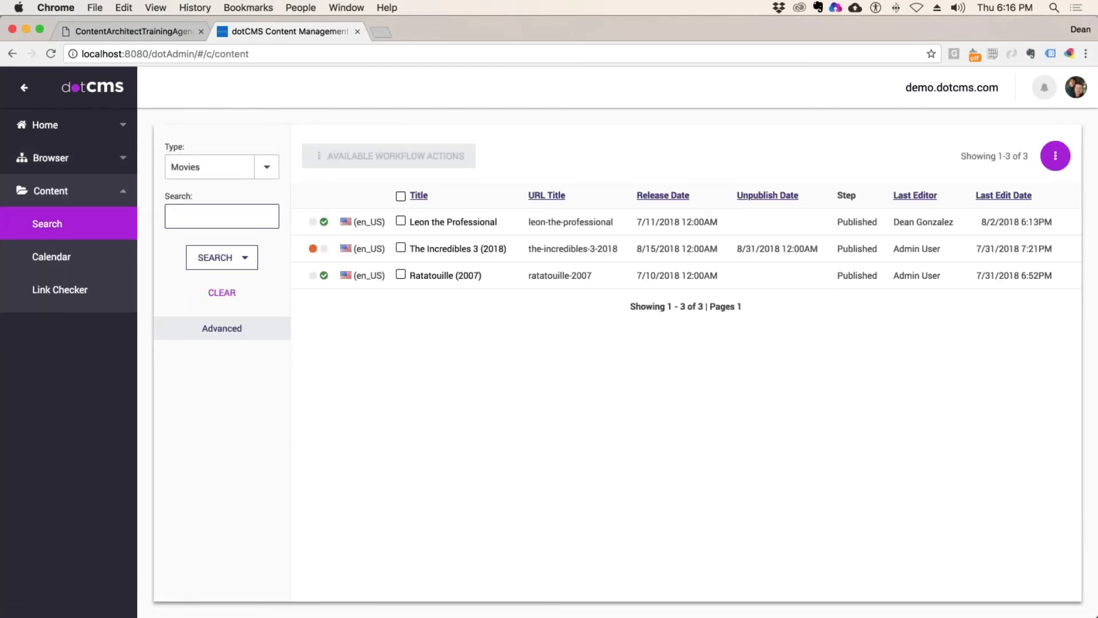
pyautogui.click(266, 166)
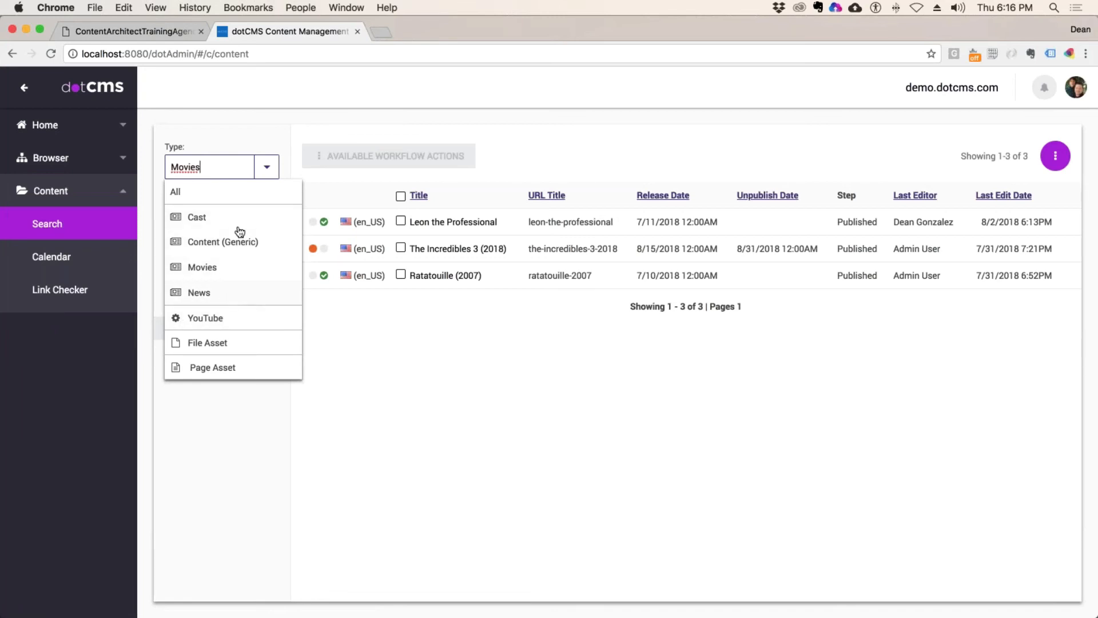
pyautogui.click(221, 293)
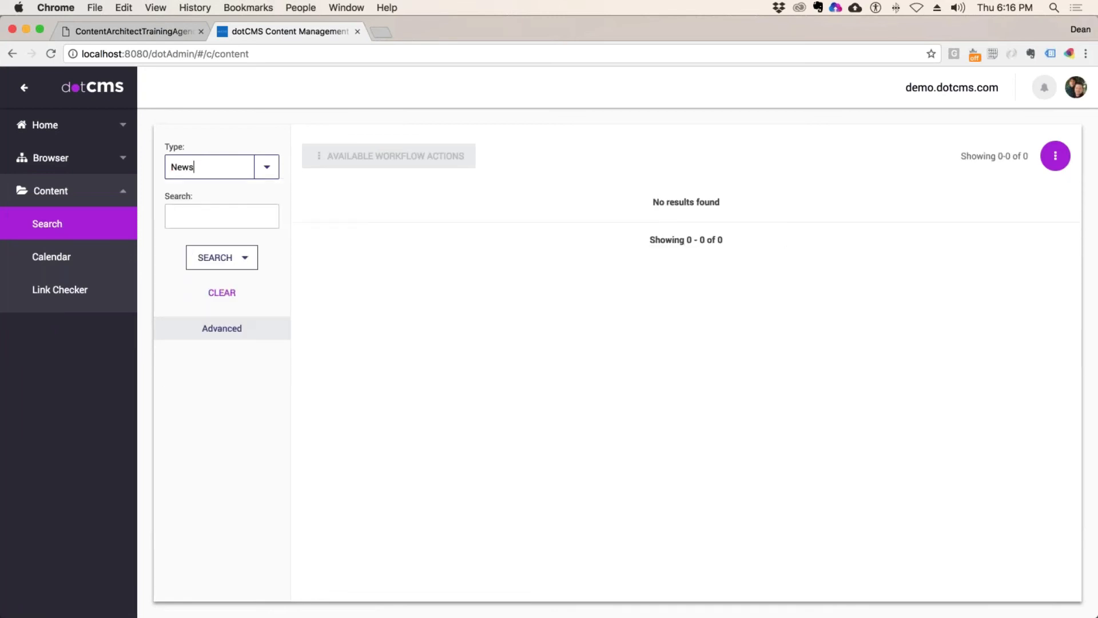
pyautogui.click(1056, 156)
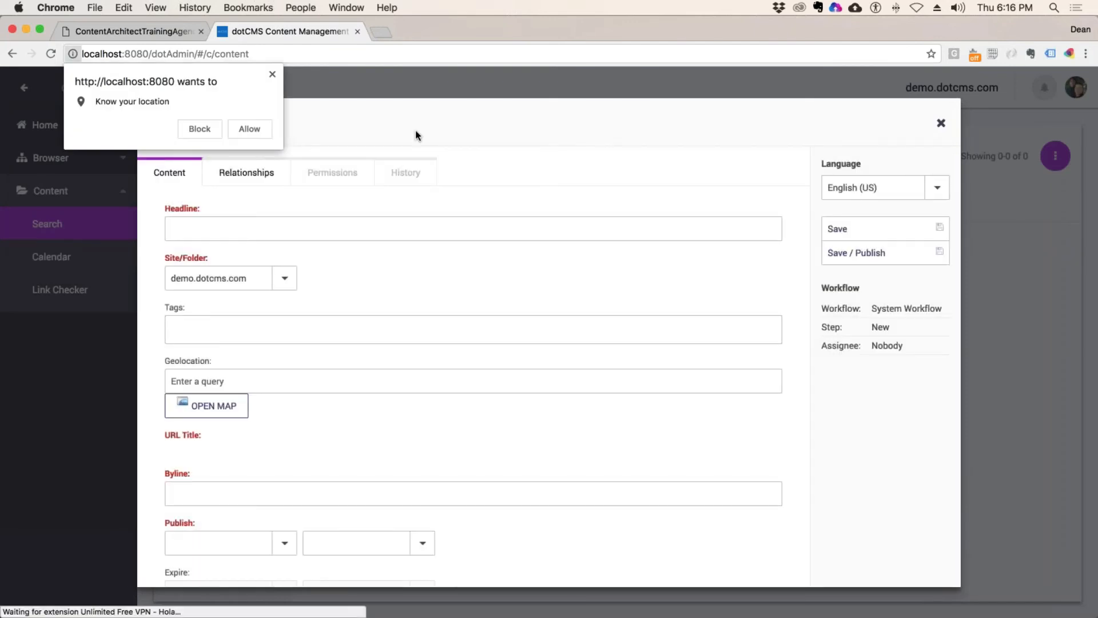
# Step: Set the news item's geolocation from the map and add the 'great acting' tag
pyautogui.click(247, 129)
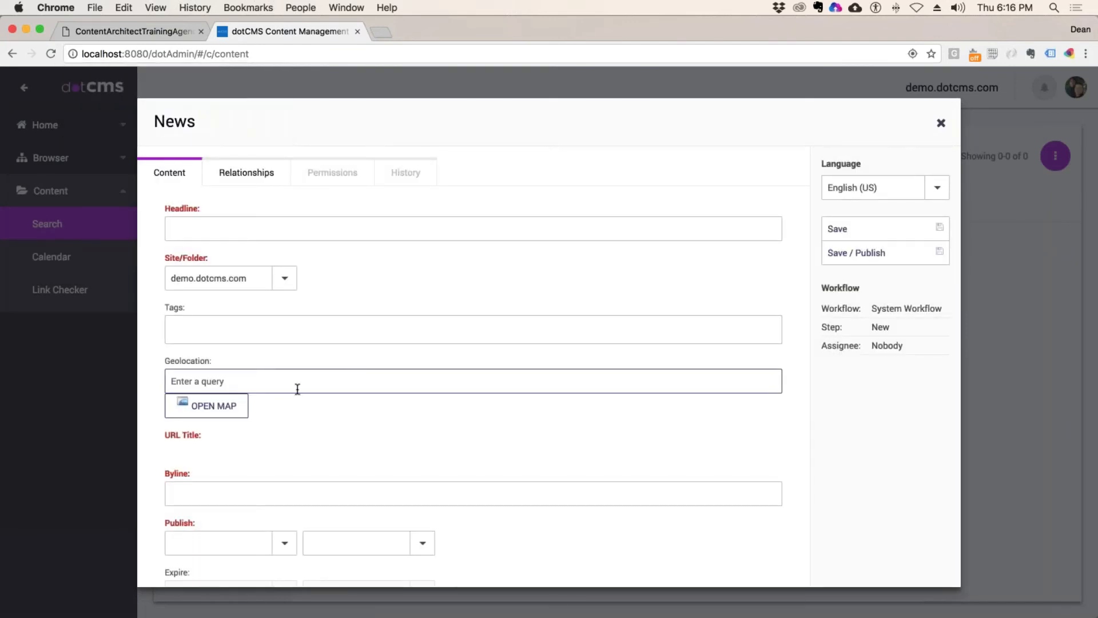
pyautogui.click(207, 405)
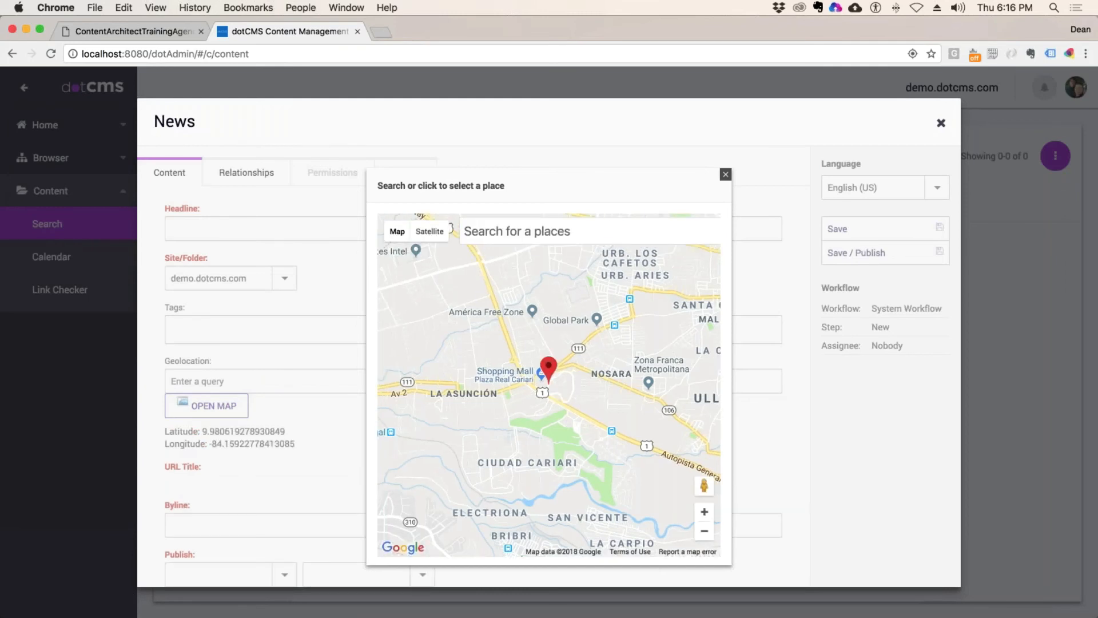
pyautogui.press('Escape')
pyautogui.scroll(-5, 441, 455)
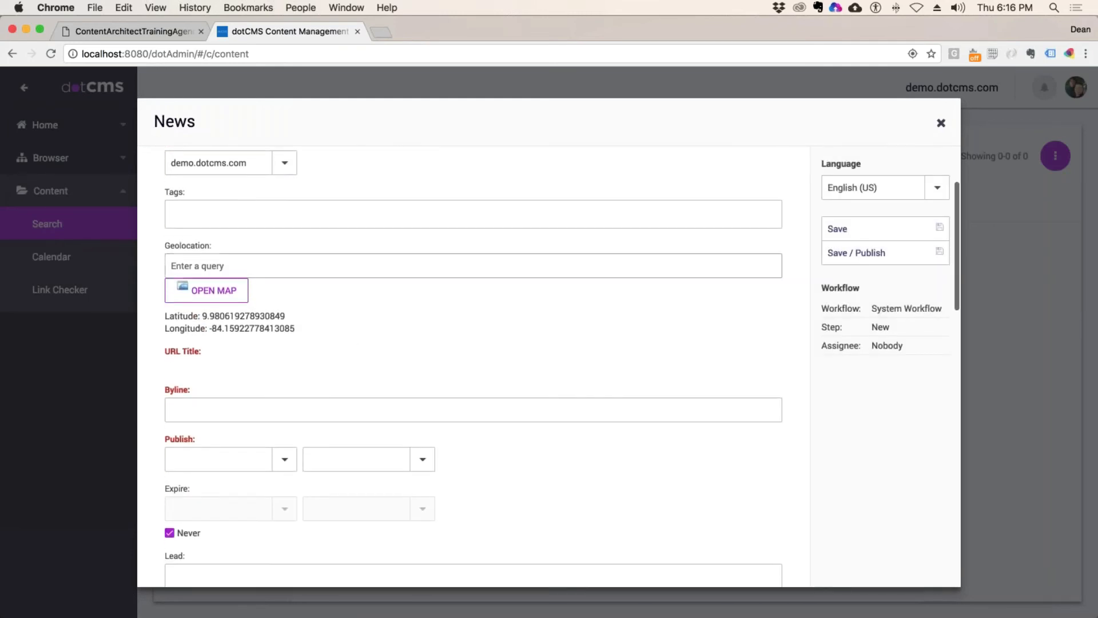
pyautogui.click(291, 227)
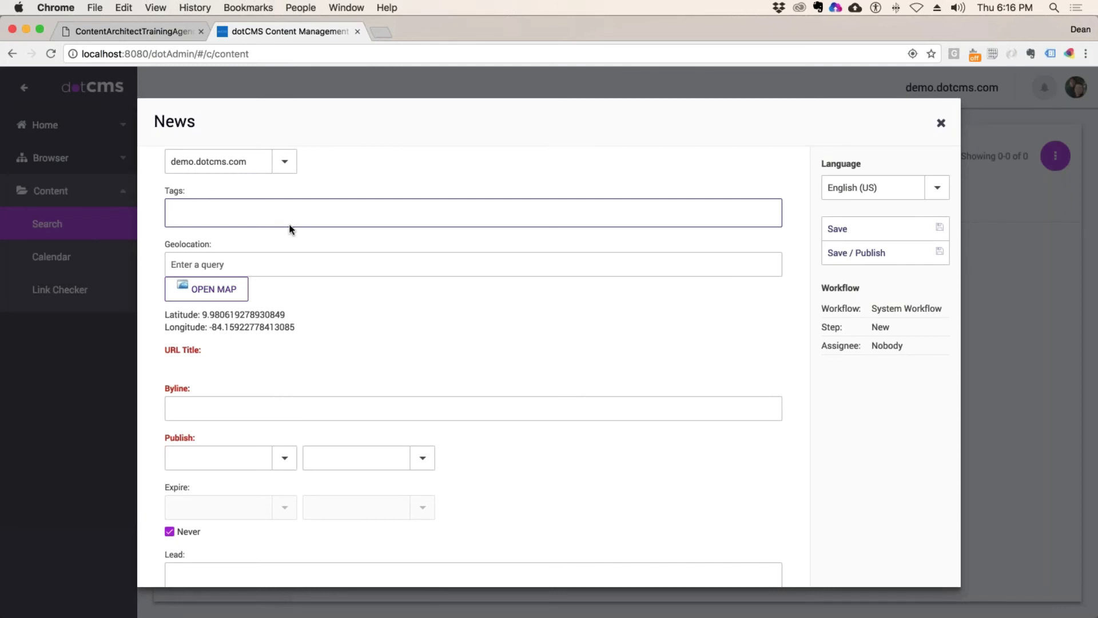
pyautogui.write('Grea')
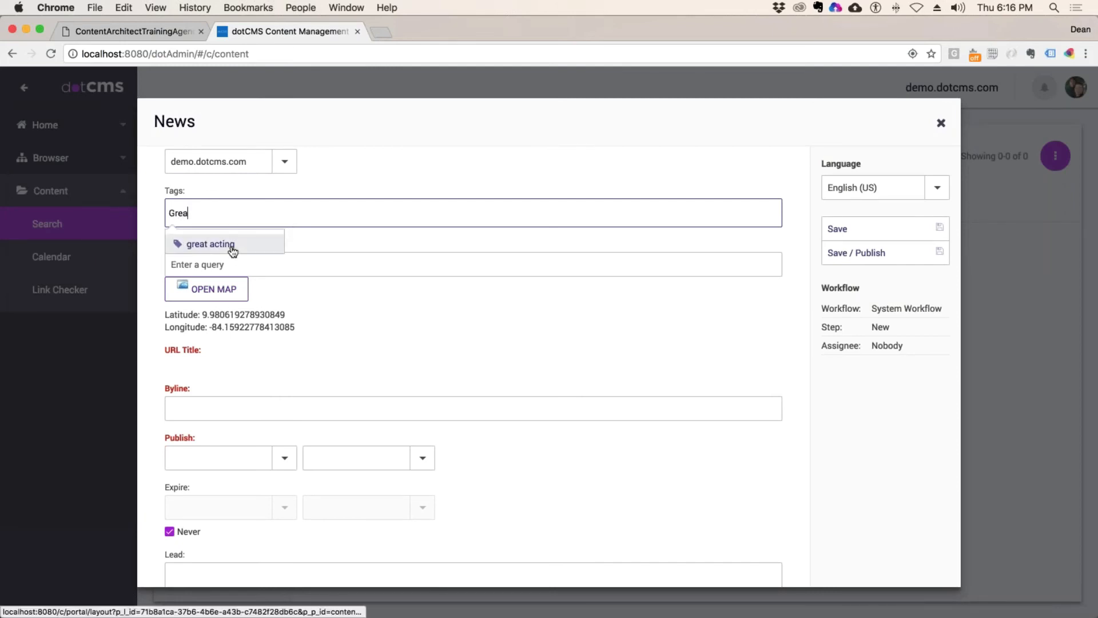
pyautogui.click(229, 244)
pyautogui.scroll(-2, 345, 442)
pyautogui.scroll(-4, 345, 442)
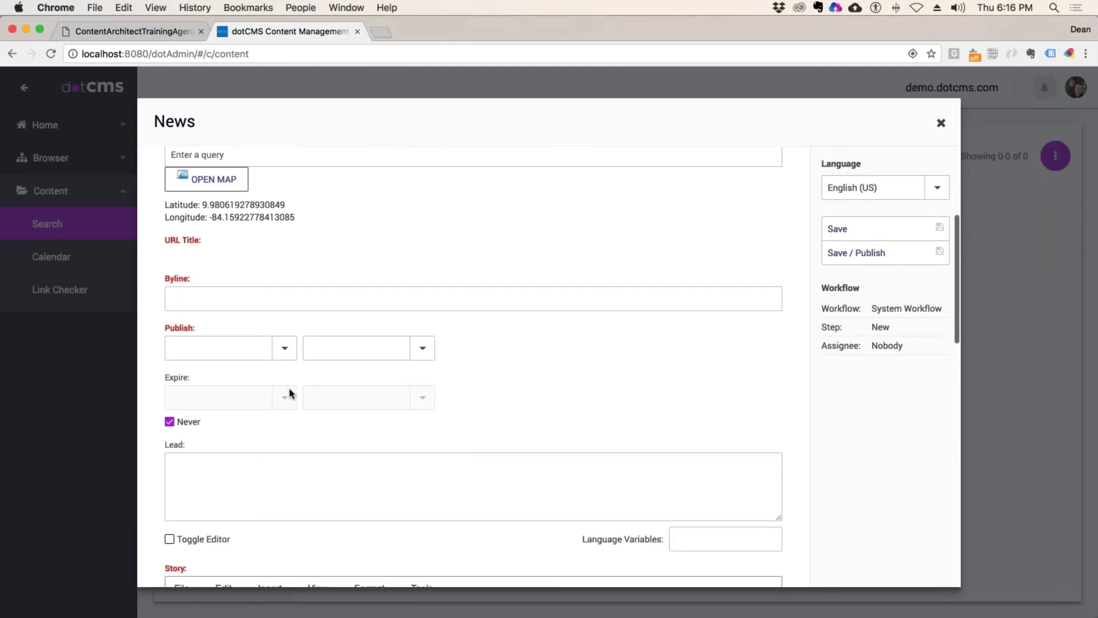
# Step: Fill in the byline, publish date 8/8/2018, lead text and story body with placeholder text
pyautogui.click(237, 298)
pyautogui.write('sadfa')
pyautogui.click(284, 345)
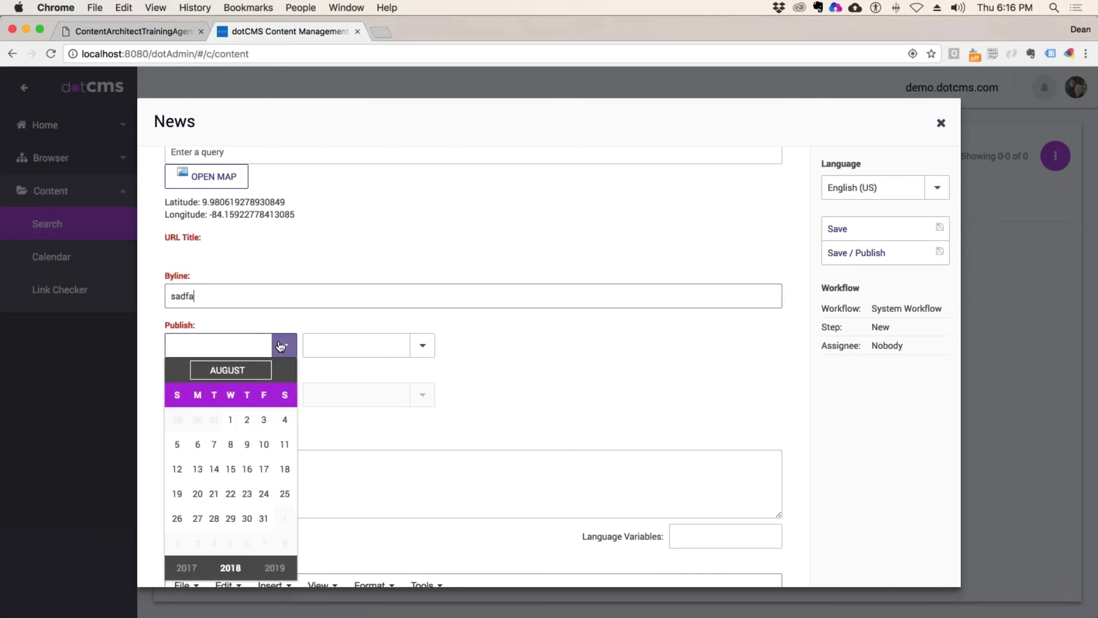
pyautogui.click(239, 446)
pyautogui.scroll(-4, 309, 463)
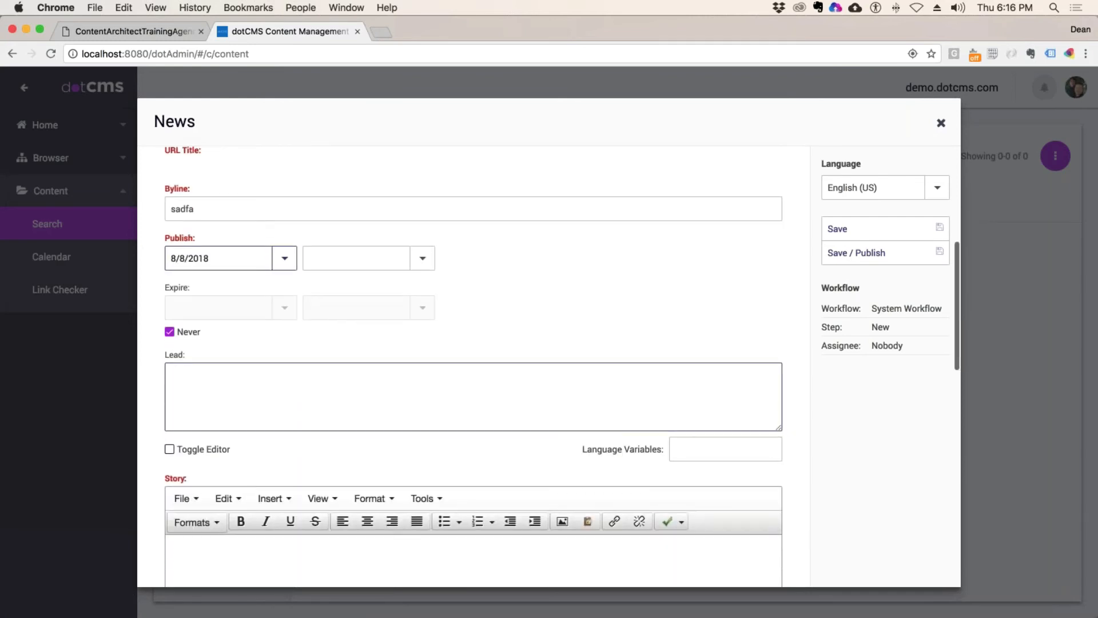
pyautogui.click(271, 389)
pyautogui.write('asdfasdfasdf')
pyautogui.scroll(-3, 282, 535)
pyautogui.scroll(-10, 280, 372)
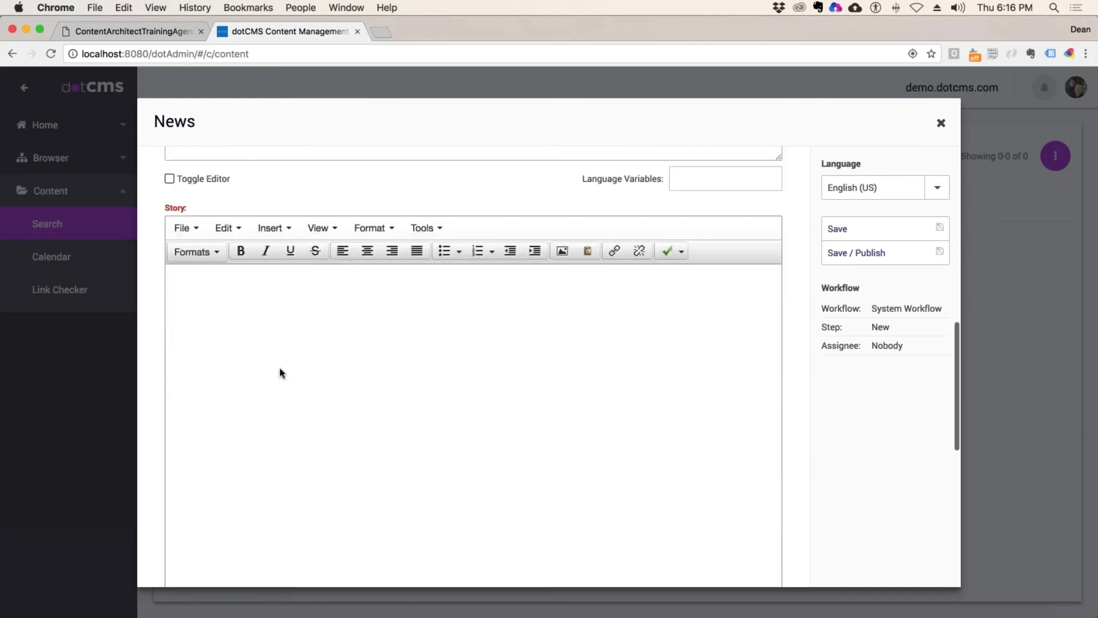
pyautogui.click(280, 373)
pyautogui.write('asdfasdf')
pyautogui.scroll(-15, 328, 415)
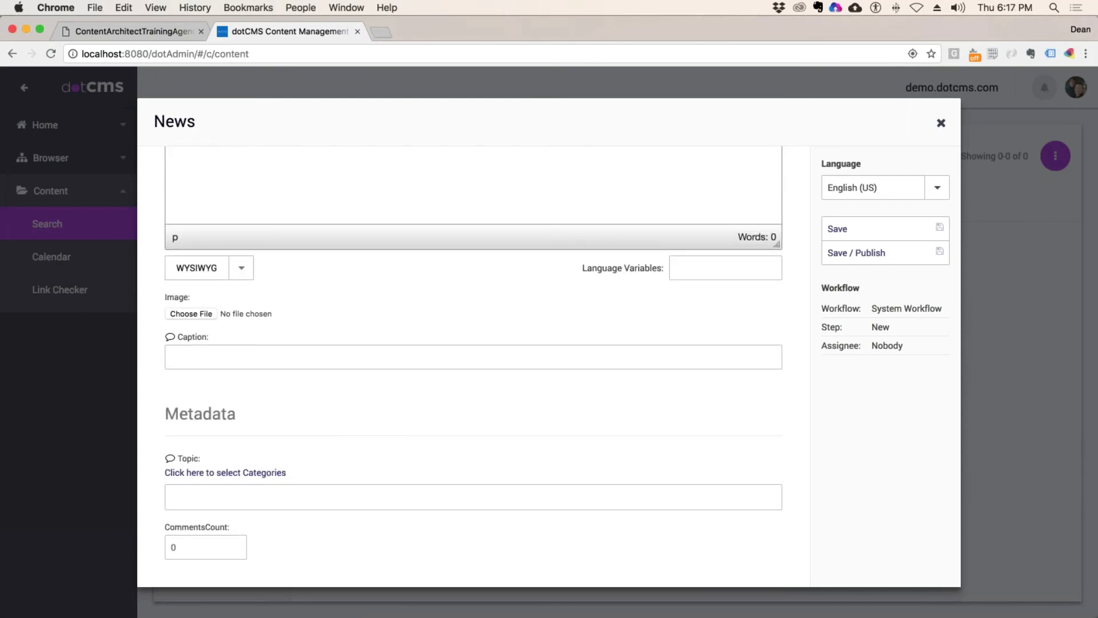
# Step: Add Investment Banking as the Topic and enter a placeholder image caption
pyautogui.click(271, 482)
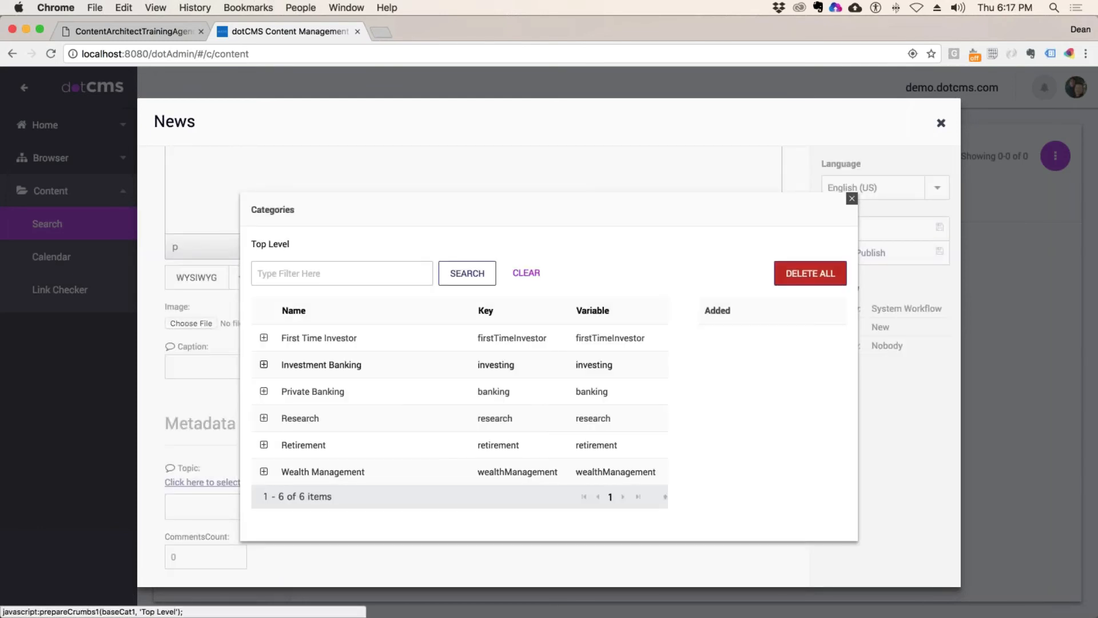
pyautogui.click(312, 369)
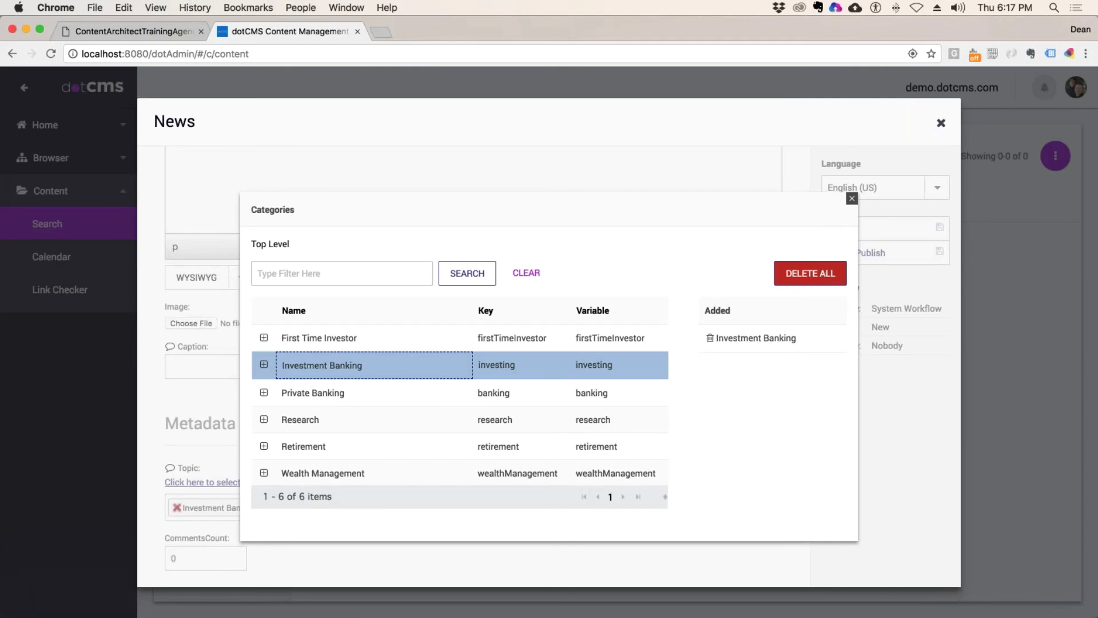
pyautogui.press('Escape')
pyautogui.scroll(-1, 229, 475)
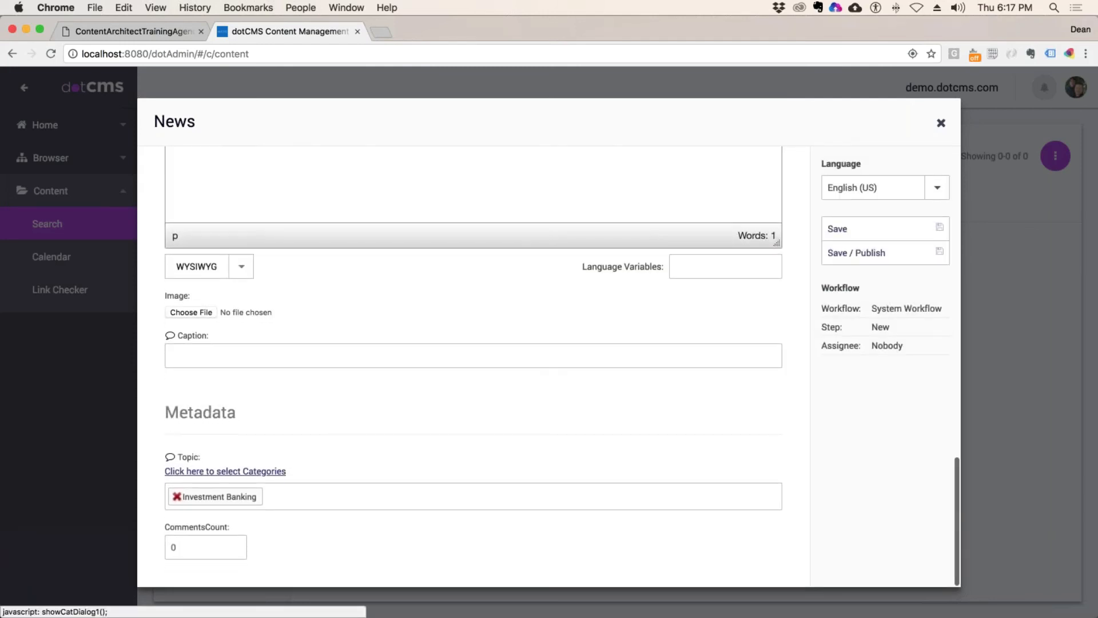
pyautogui.click(216, 356)
pyautogui.write('asdf asdfasd')
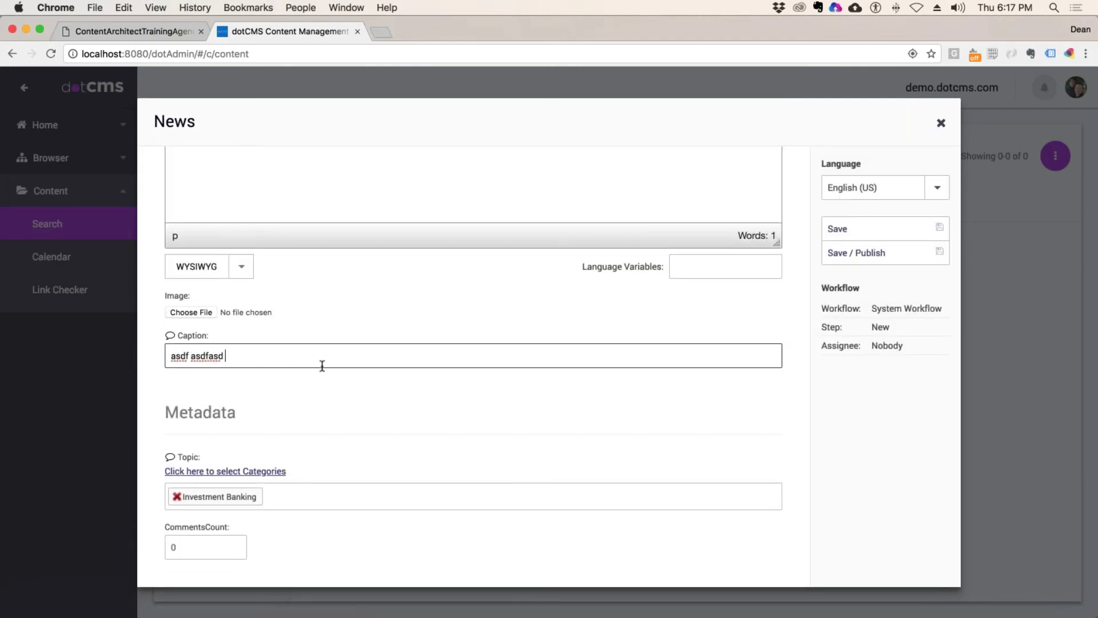
pyautogui.scroll(1, 200, 314)
pyautogui.scroll(10, 507, 225)
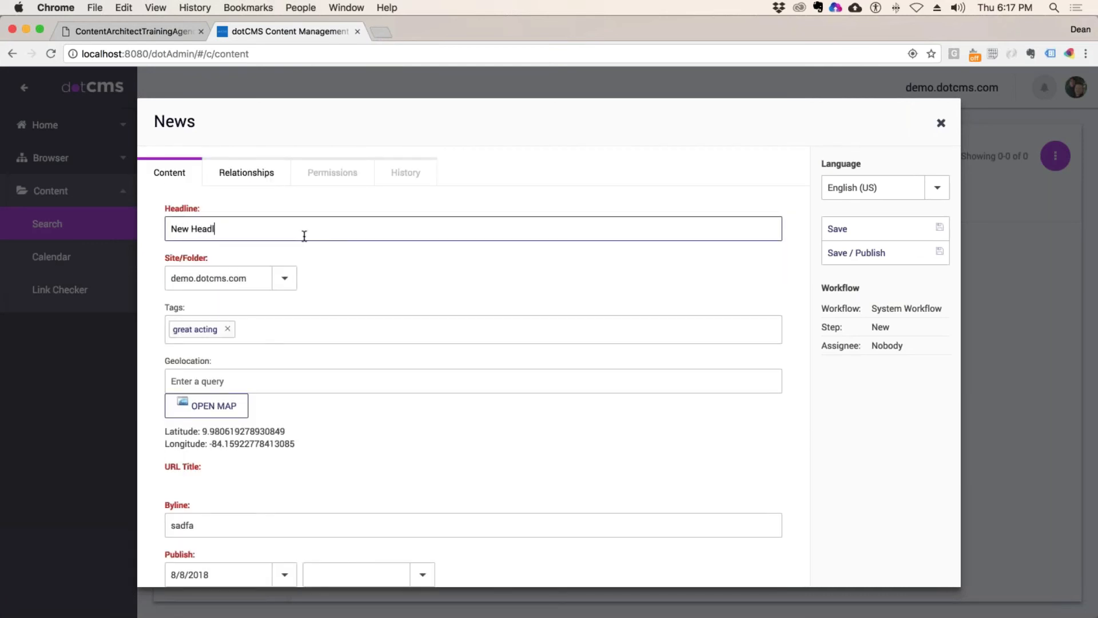
# Step: Complete the headline 'New Headline for Development Publisher', file it in departments/development, and Save / Publish
pyautogui.click(304, 236)
pyautogui.write('New Headline for D')
pyautogui.write('evelopment Publisher')
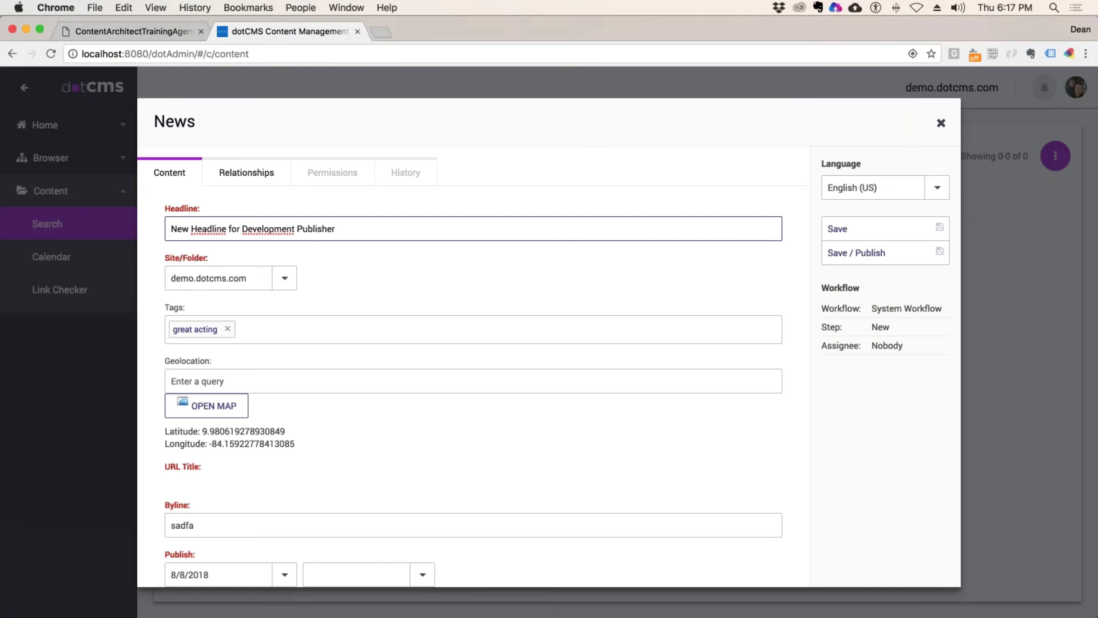
pyautogui.click(284, 279)
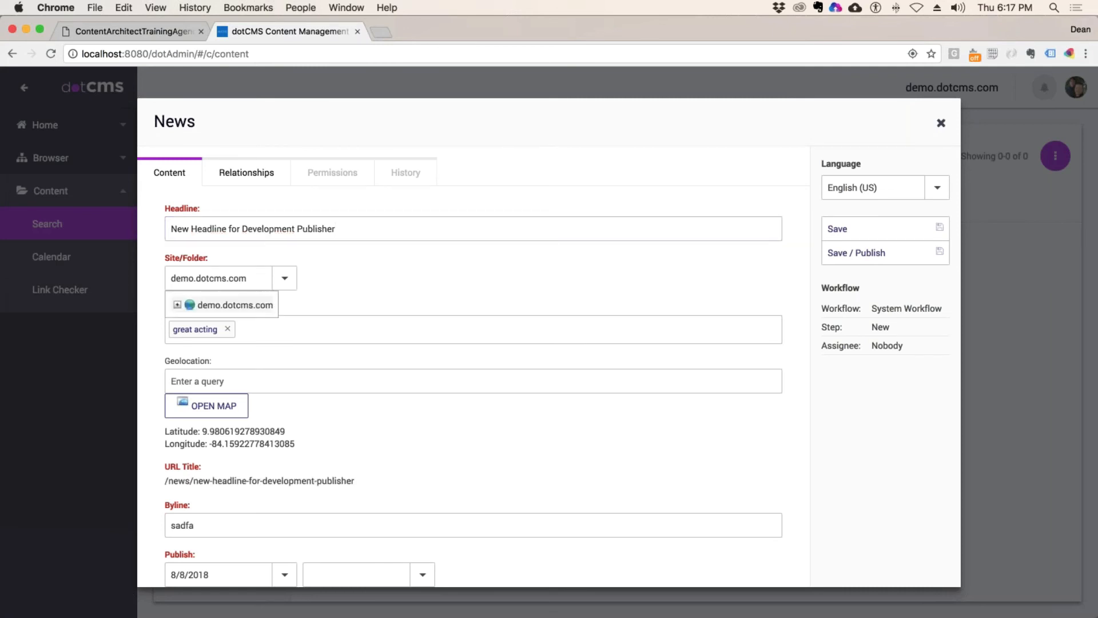
pyautogui.click(191, 323)
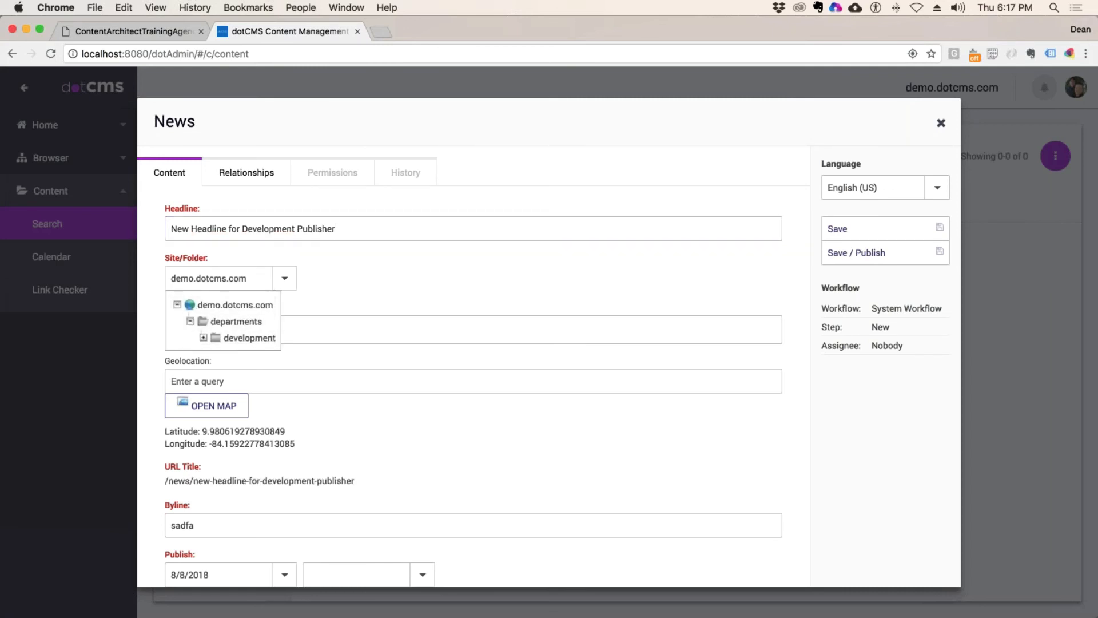
pyautogui.click(240, 337)
pyautogui.click(856, 253)
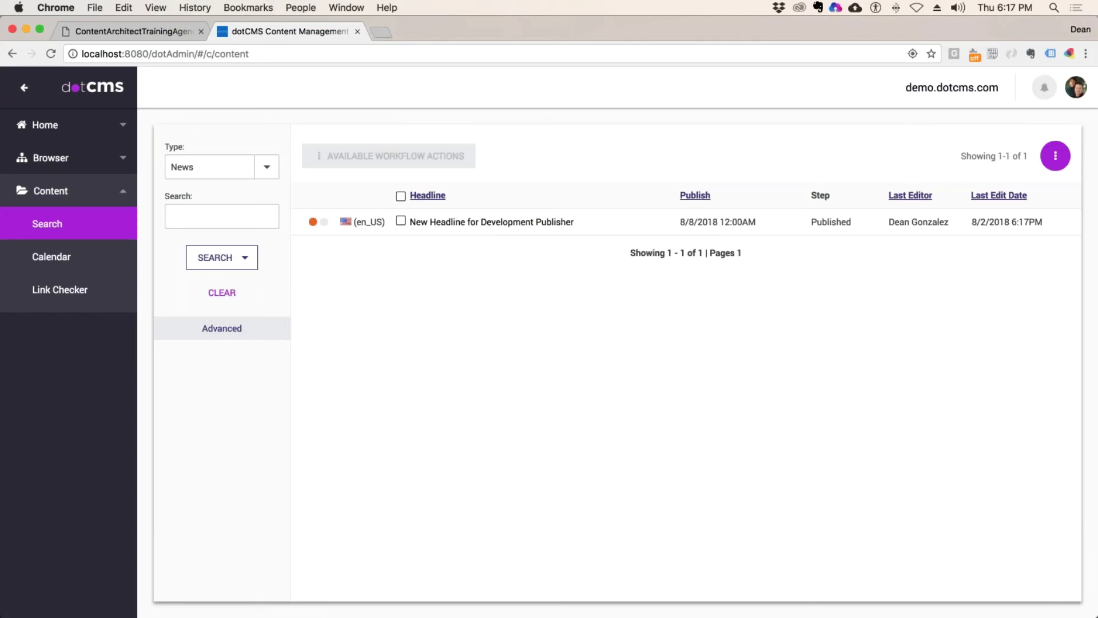
# Step: Open test-page from the site browser, lock it, and choose to add a widget to the right column
pyautogui.moveTo(743, 222); pyautogui.dragTo(680, 222)
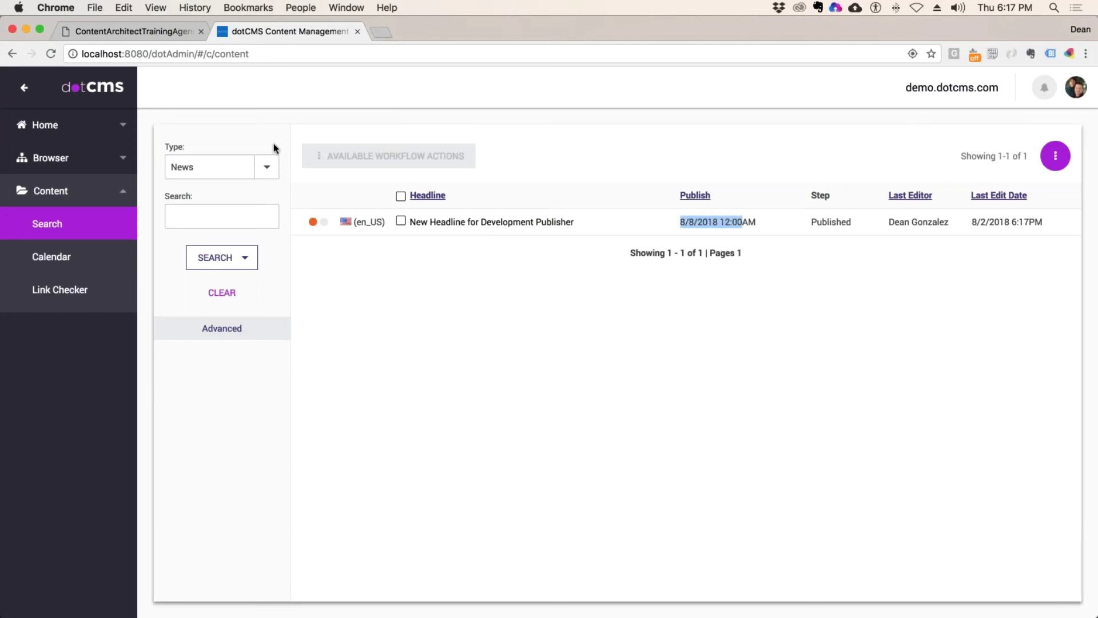
pyautogui.click(60, 157)
pyautogui.click(49, 190)
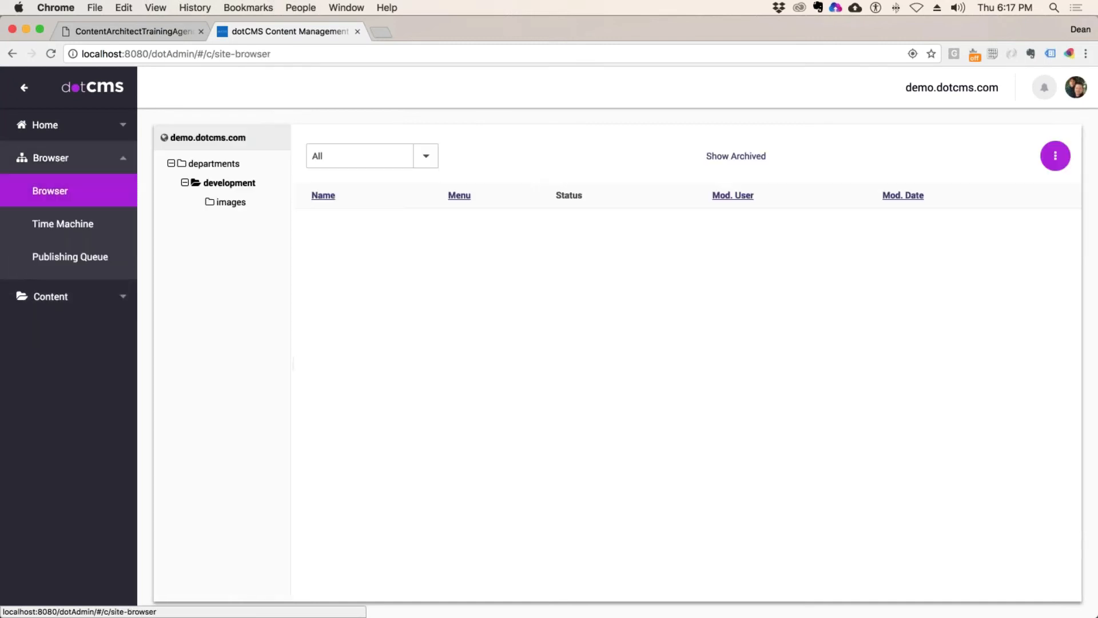
pyautogui.click(355, 224)
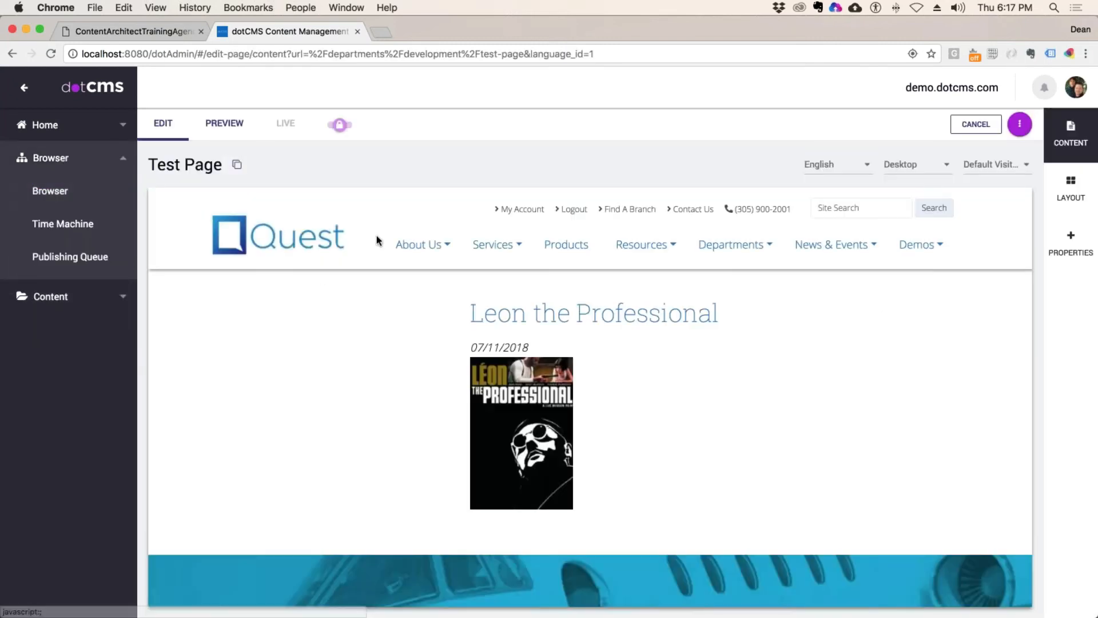
pyautogui.click(434, 287)
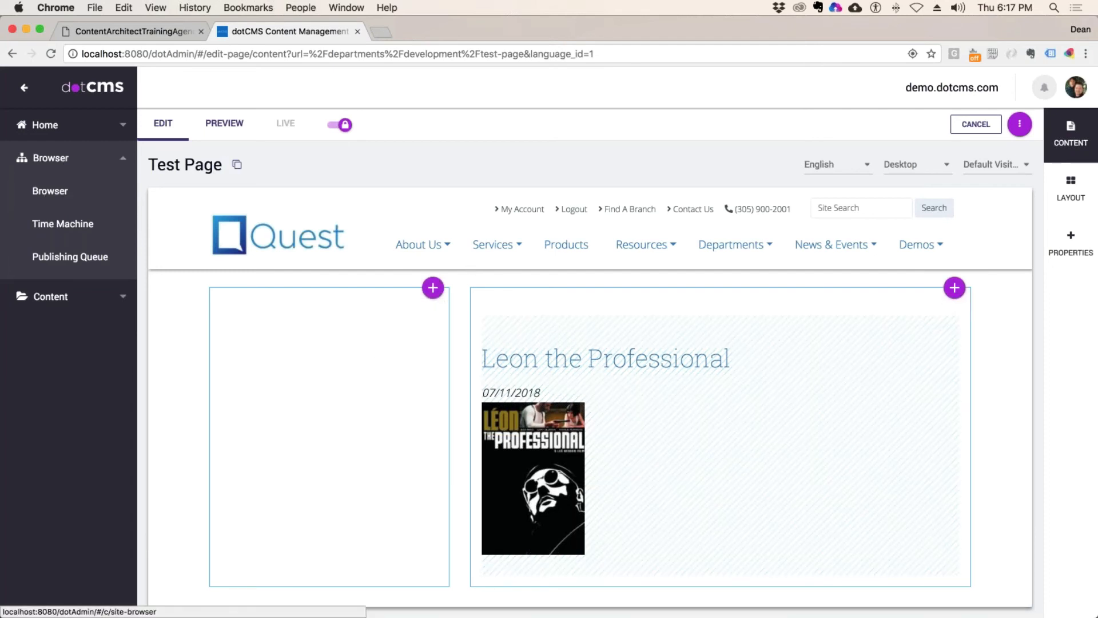
pyautogui.click(955, 288)
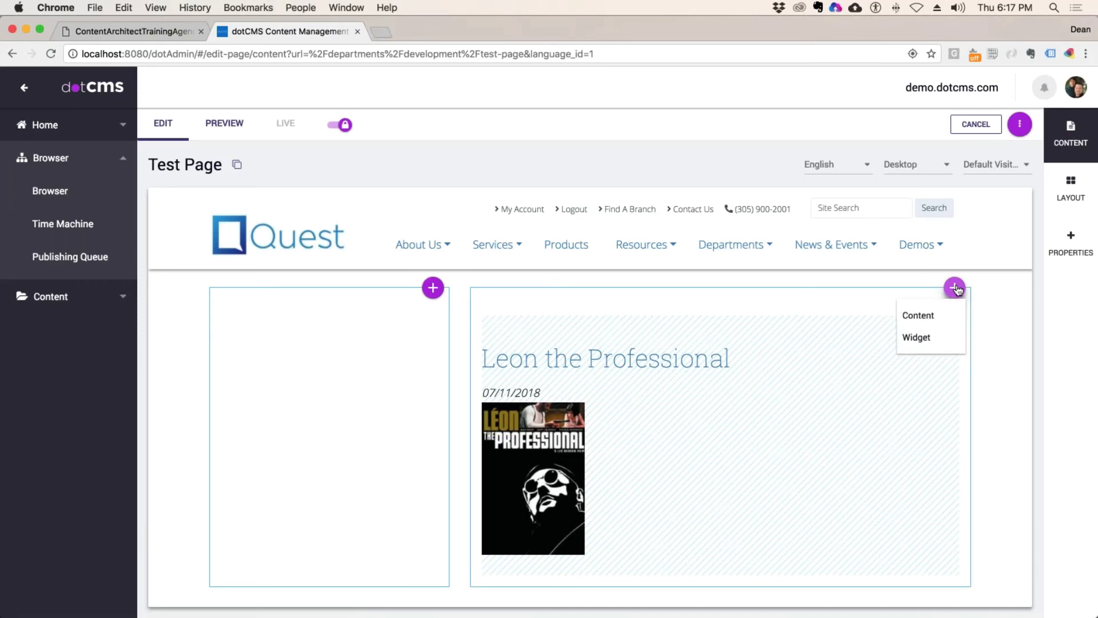
pyautogui.click(918, 337)
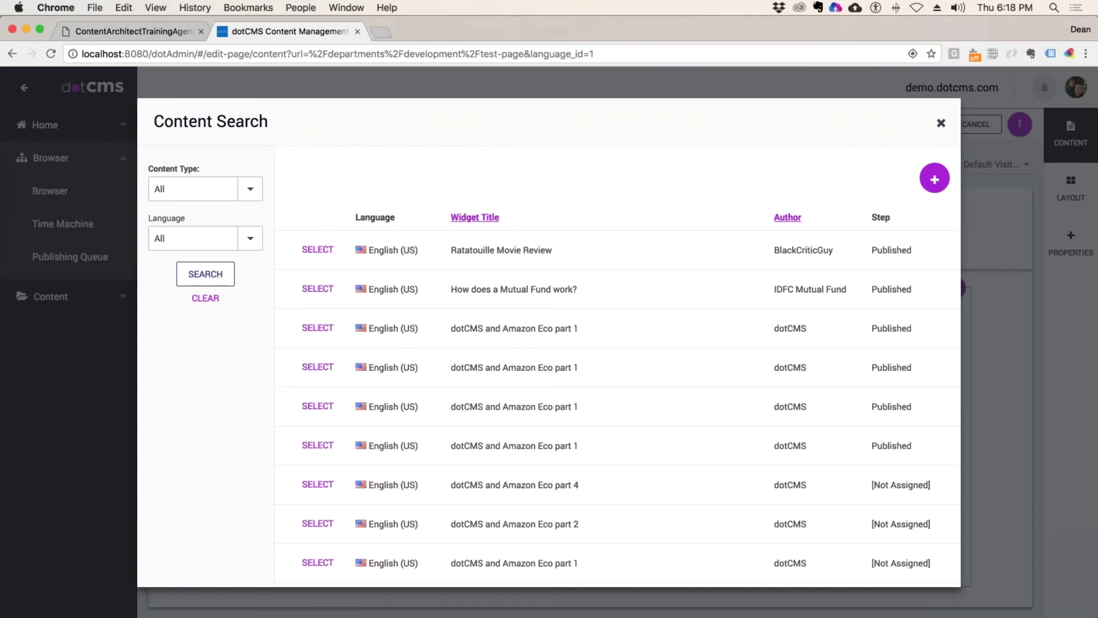
# Step: Filter the widget search to the YouTube widget type
pyautogui.click(250, 188)
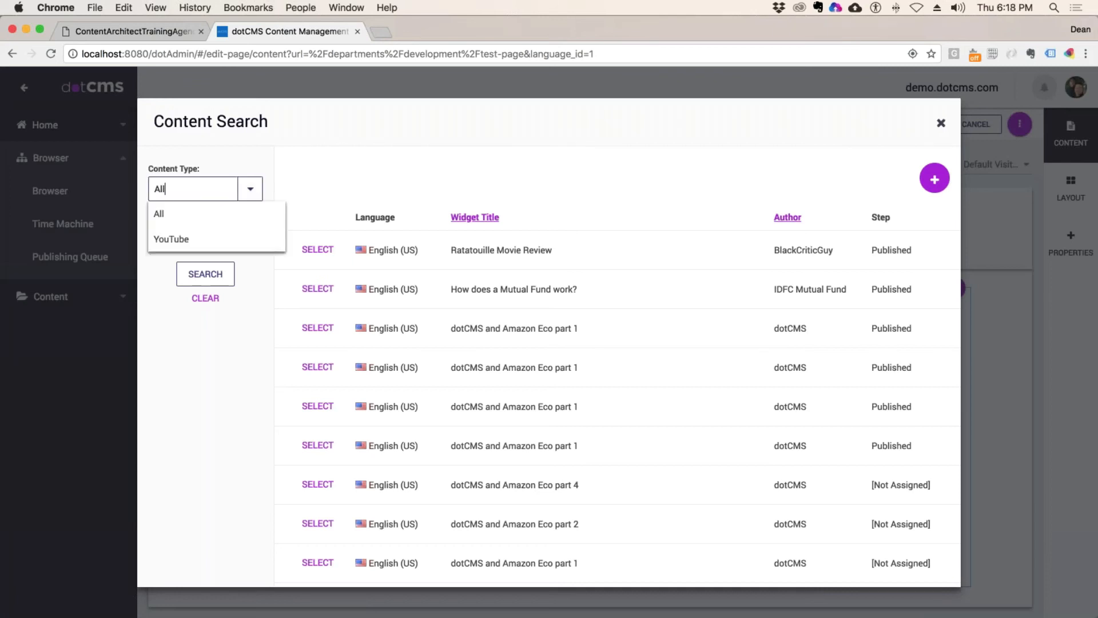
pyautogui.click(206, 238)
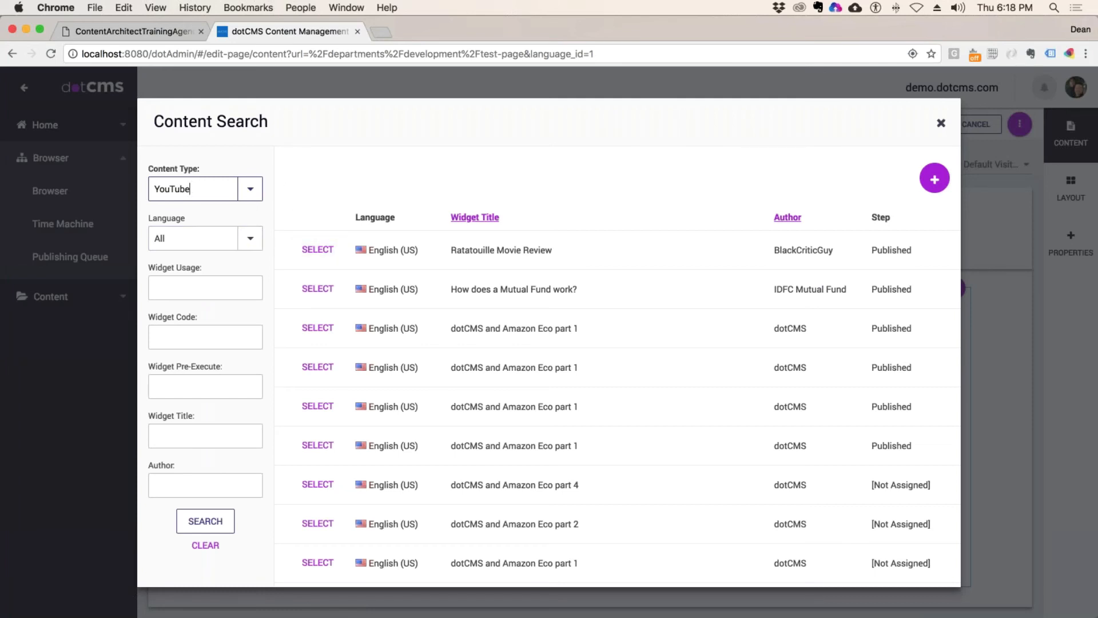
pyautogui.click(200, 527)
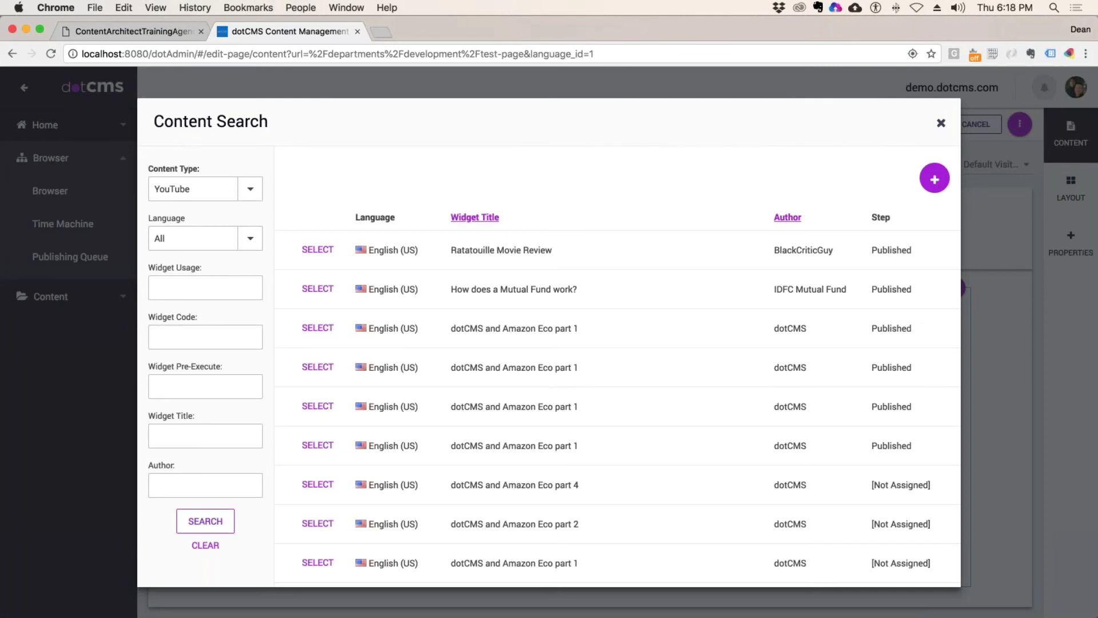
pyautogui.moveTo(347, 214); pyautogui.dragTo(528, 206)
# Step: Create a YouTube widget with the buying mutual funds video; saving fails on permissions, so close it
pyautogui.click(935, 179)
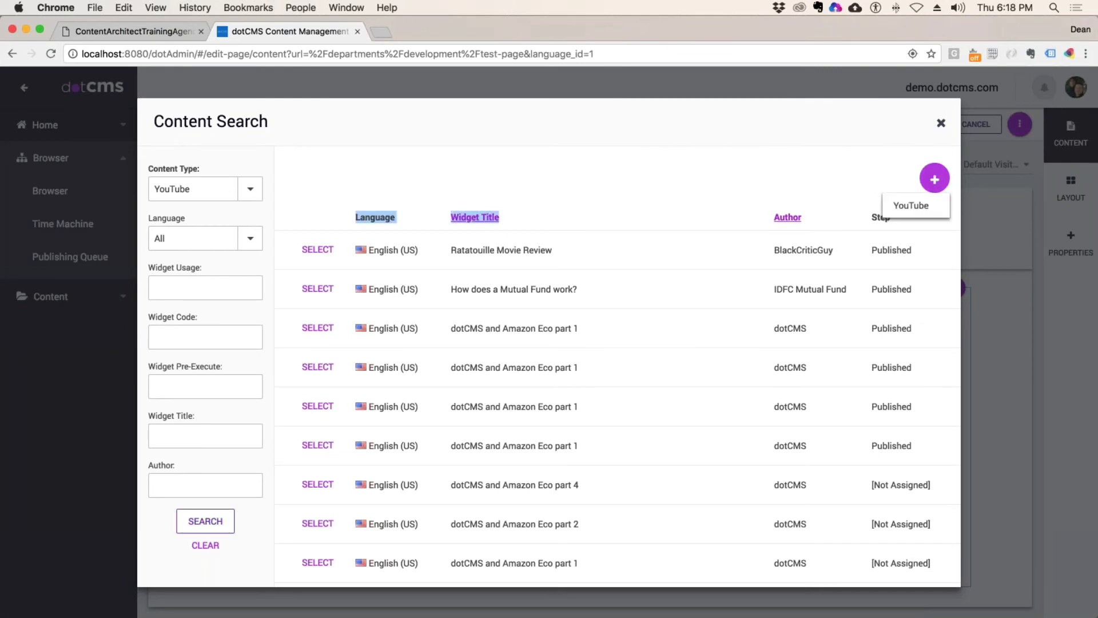
pyautogui.click(915, 210)
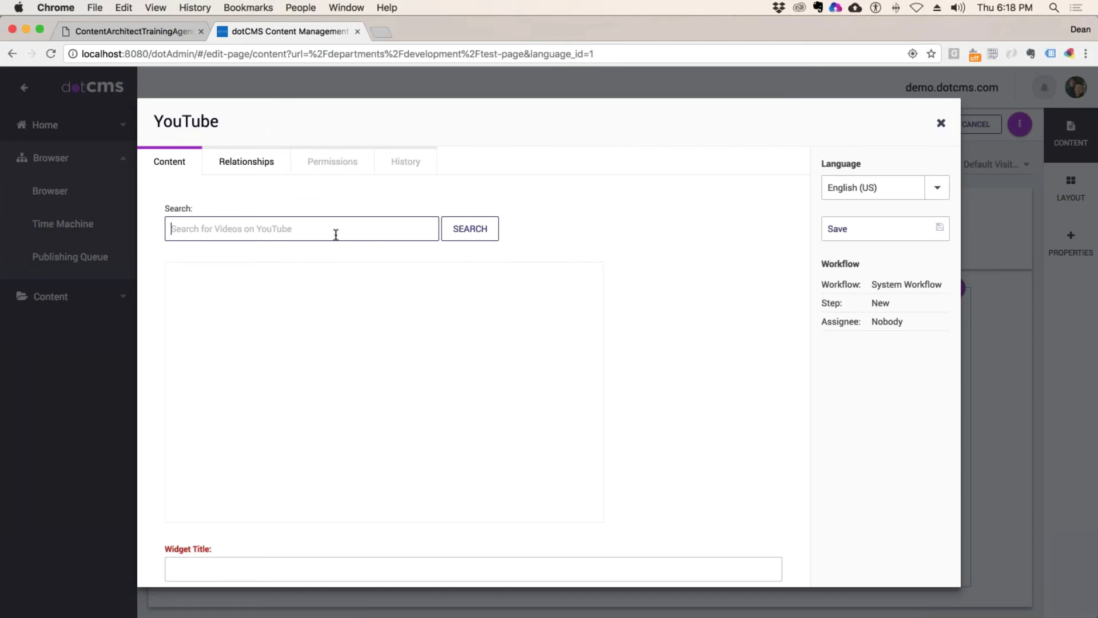
pyautogui.write('Mutual Funds')
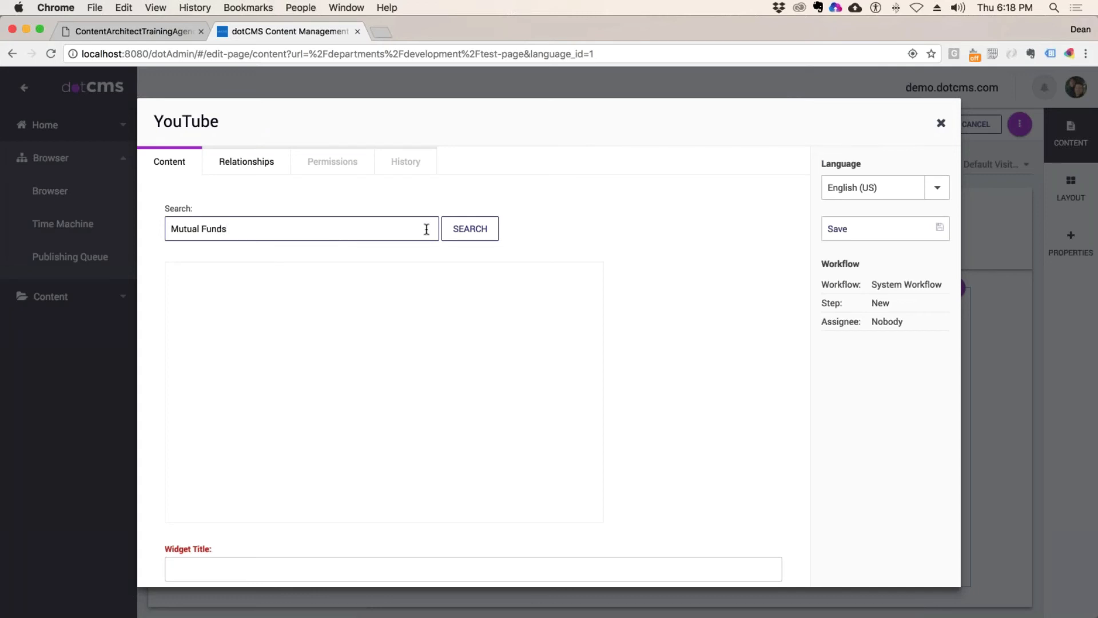
pyautogui.click(482, 231)
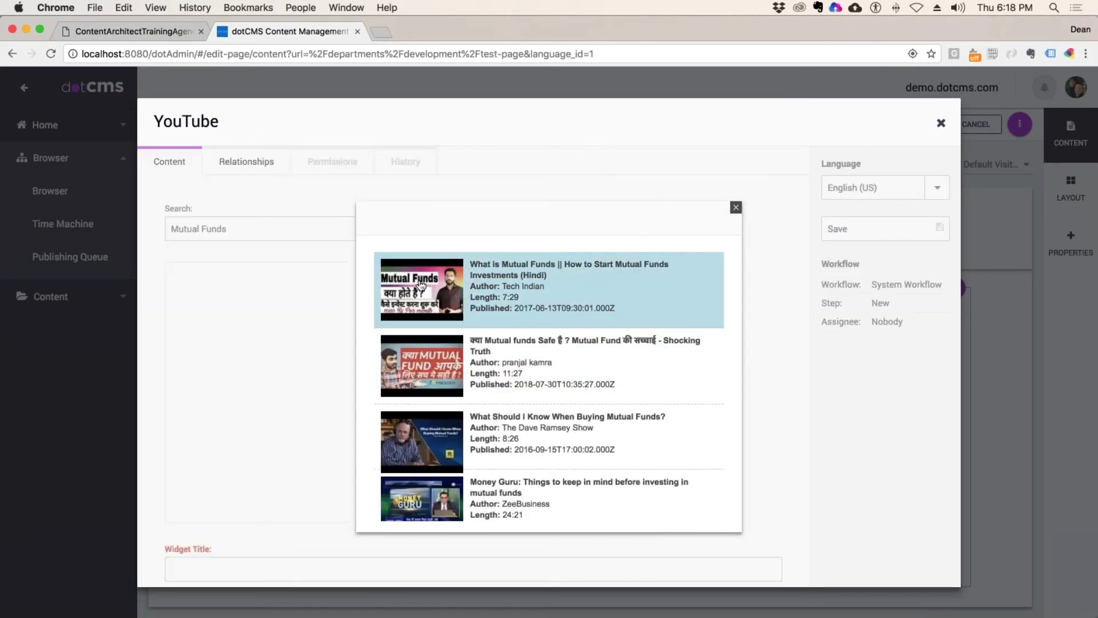
pyautogui.scroll(-5, 422, 289)
pyautogui.scroll(3, 422, 298)
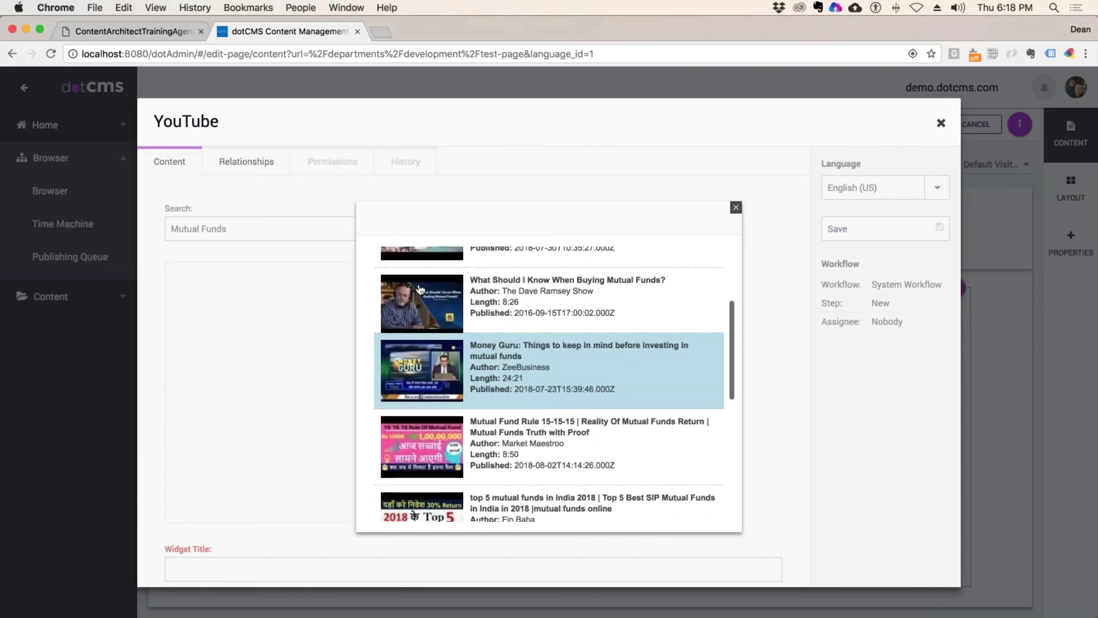
pyautogui.click(423, 307)
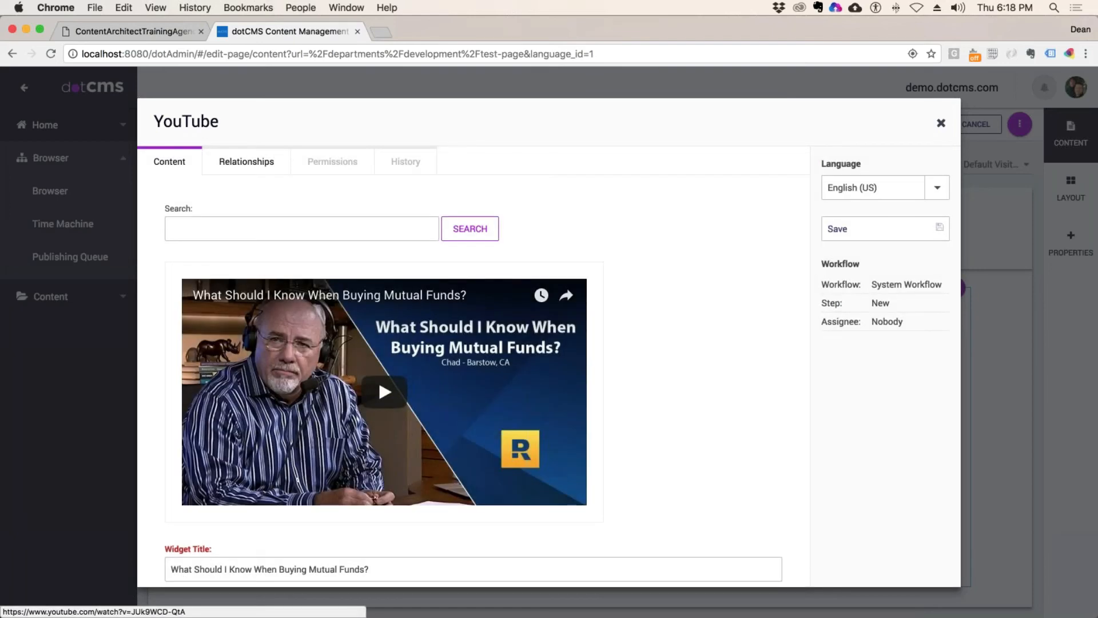
pyautogui.scroll(-5, 769, 230)
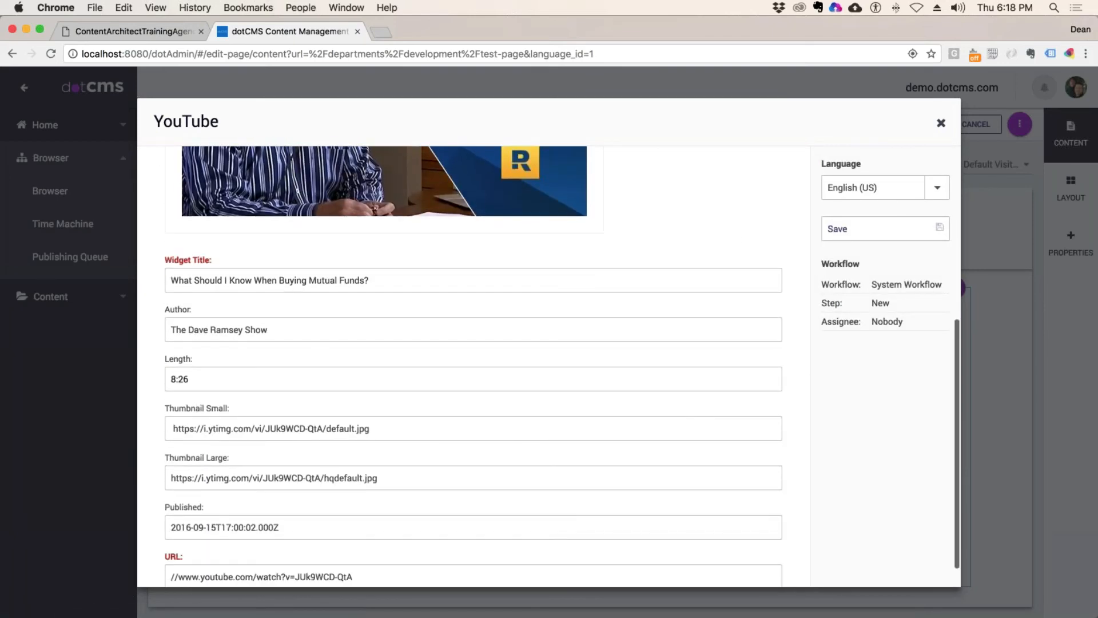
pyautogui.click(877, 238)
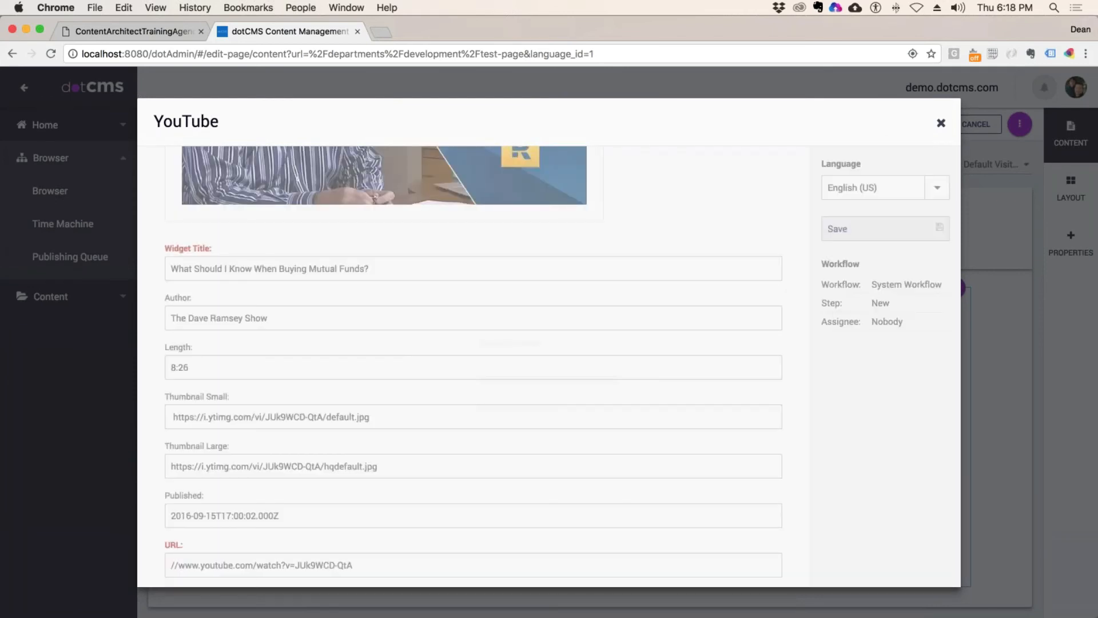
pyautogui.click(674, 444)
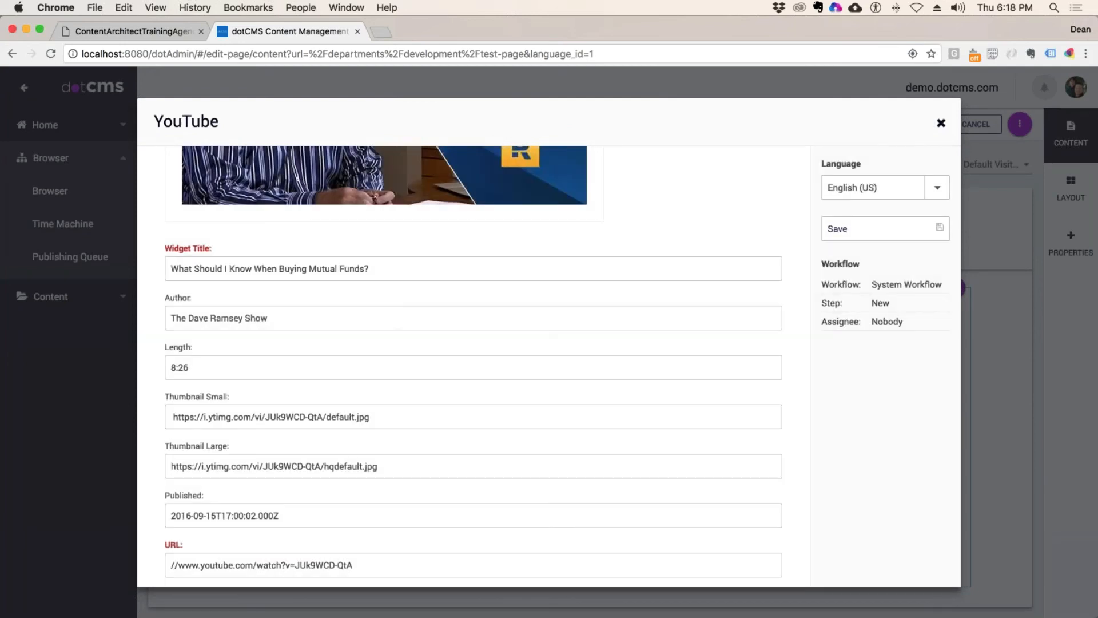
pyautogui.click(941, 123)
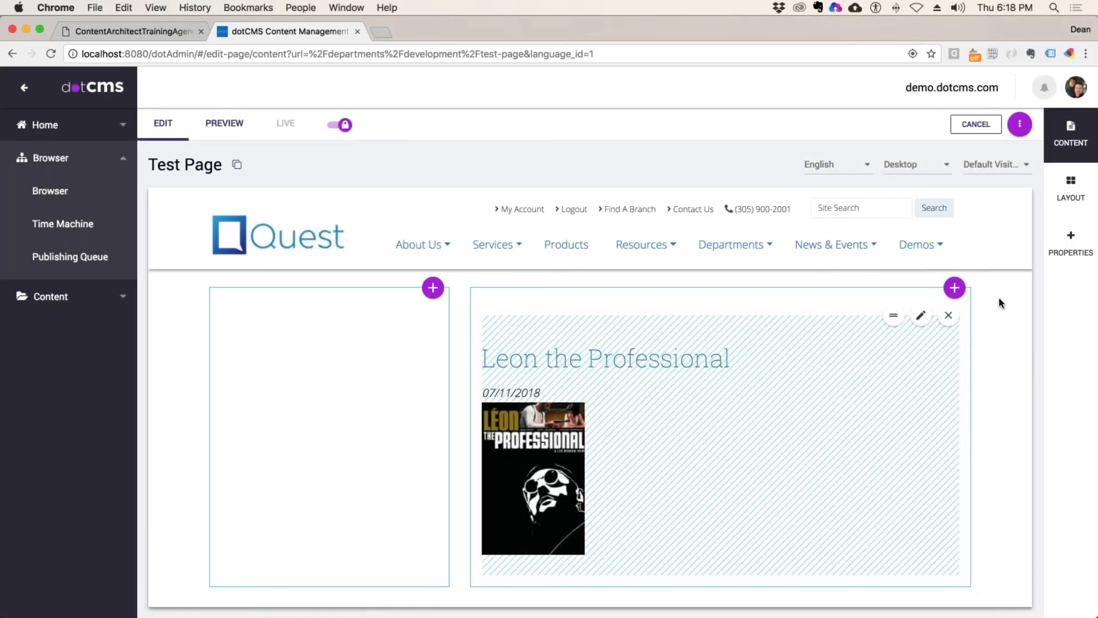
# Step: Add the Ratatouille Movie Review widget to the right column
pyautogui.click(954, 287)
pyautogui.click(914, 314)
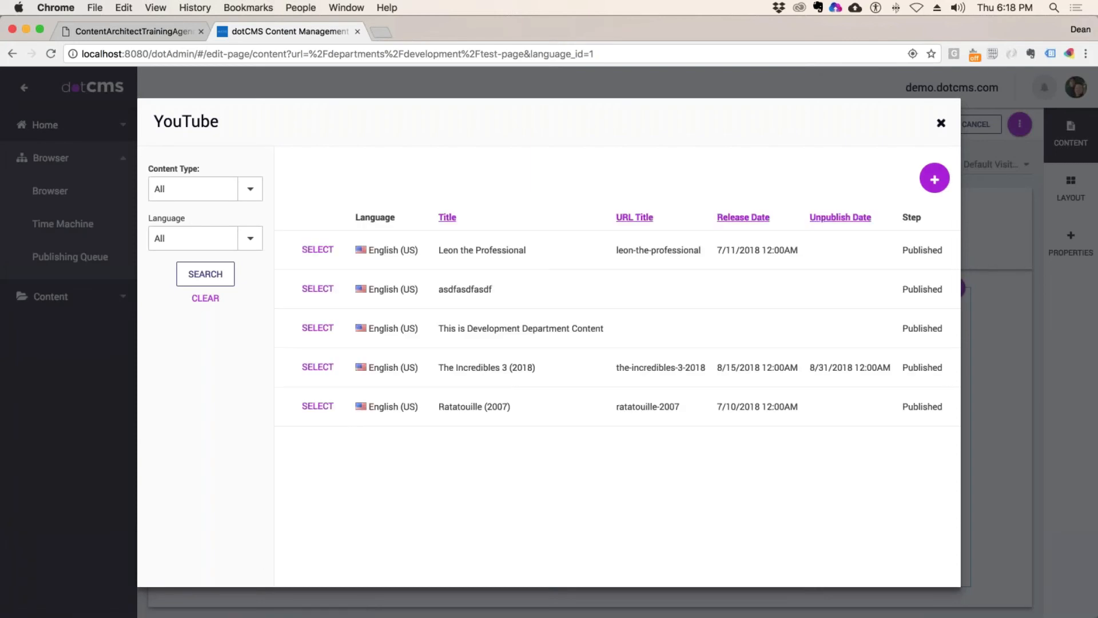
pyautogui.click(941, 123)
pyautogui.click(955, 287)
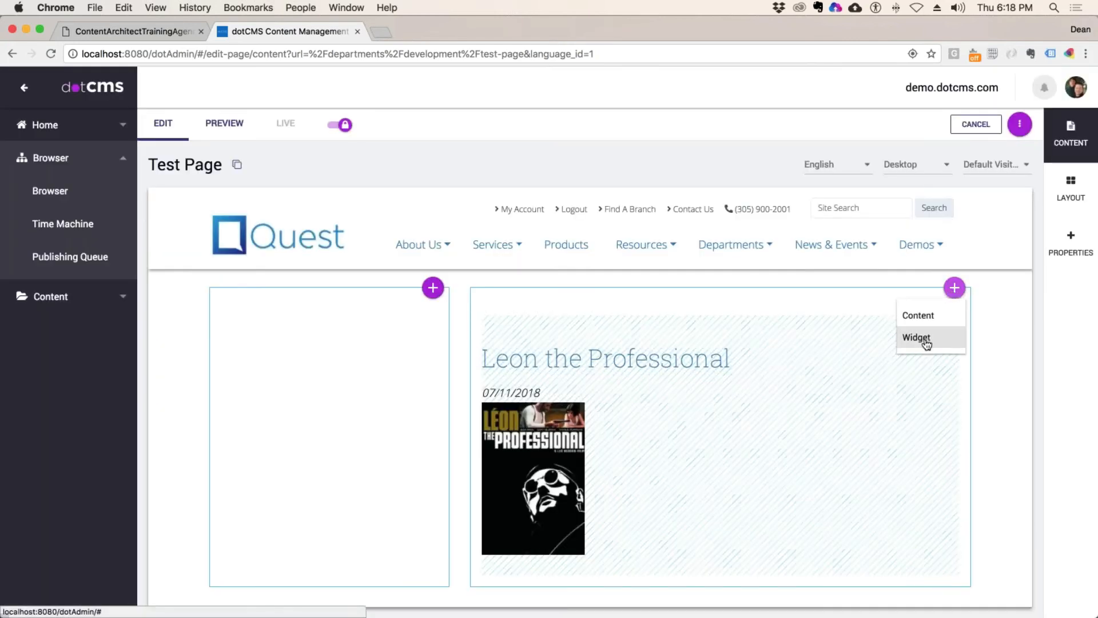
pyautogui.click(918, 337)
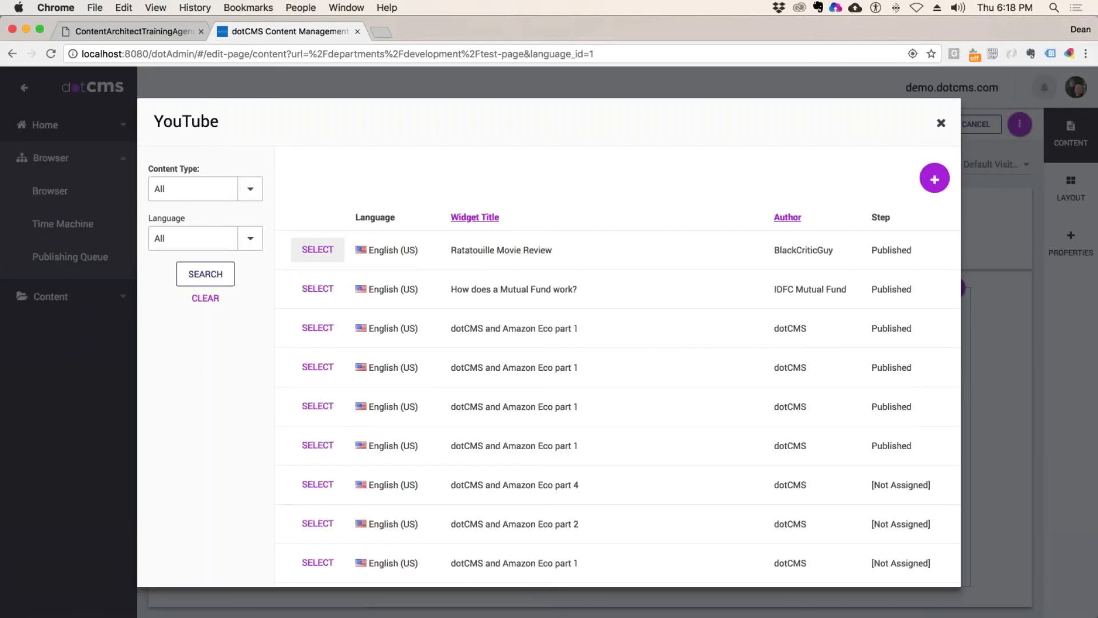
pyautogui.click(319, 250)
pyautogui.moveTo(547, 250); pyautogui.dragTo(317, 250)
pyautogui.click(318, 250)
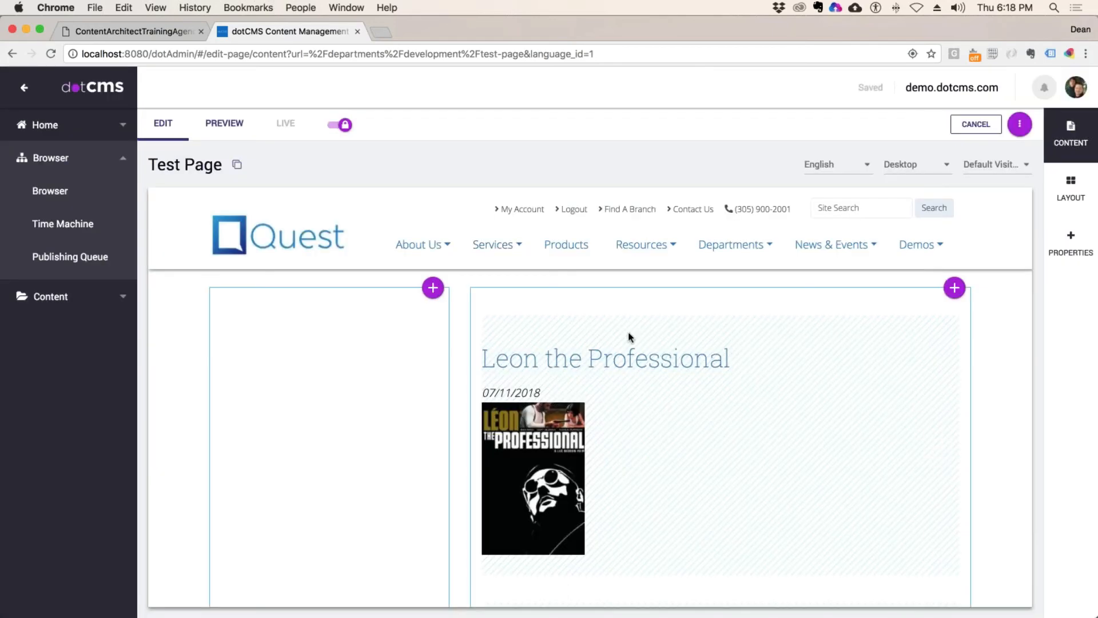
# Step: Zoom out, move Leon the Professional below the Ratatouille review, and zoom back in
pyautogui.scroll(-3, 775, 462)
pyautogui.scroll(5, 776, 463)
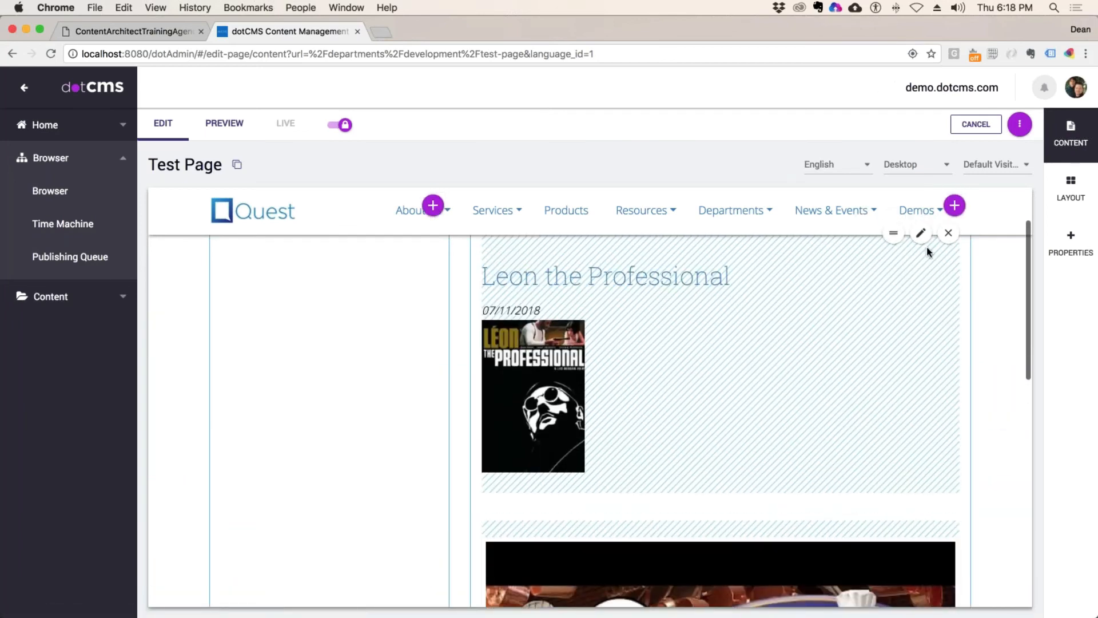
pyautogui.scroll(-1, 867, 412)
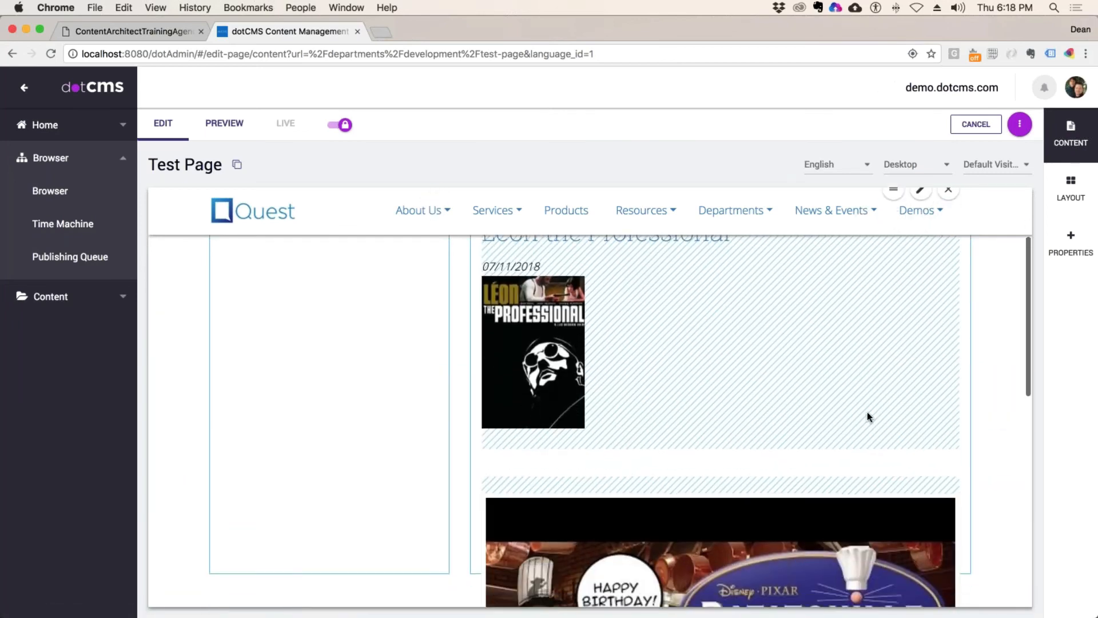
pyautogui.scroll(3, 867, 410)
pyautogui.press('super+minus')
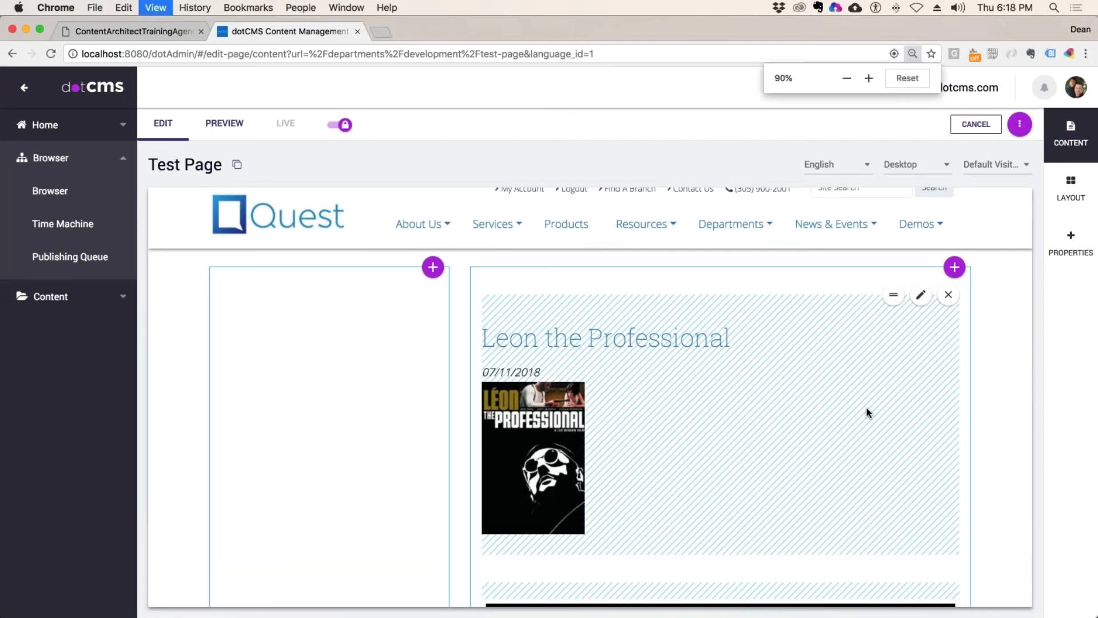
pyautogui.press('super+minus')
pyautogui.press('super+minus')
pyautogui.press('super+minus')
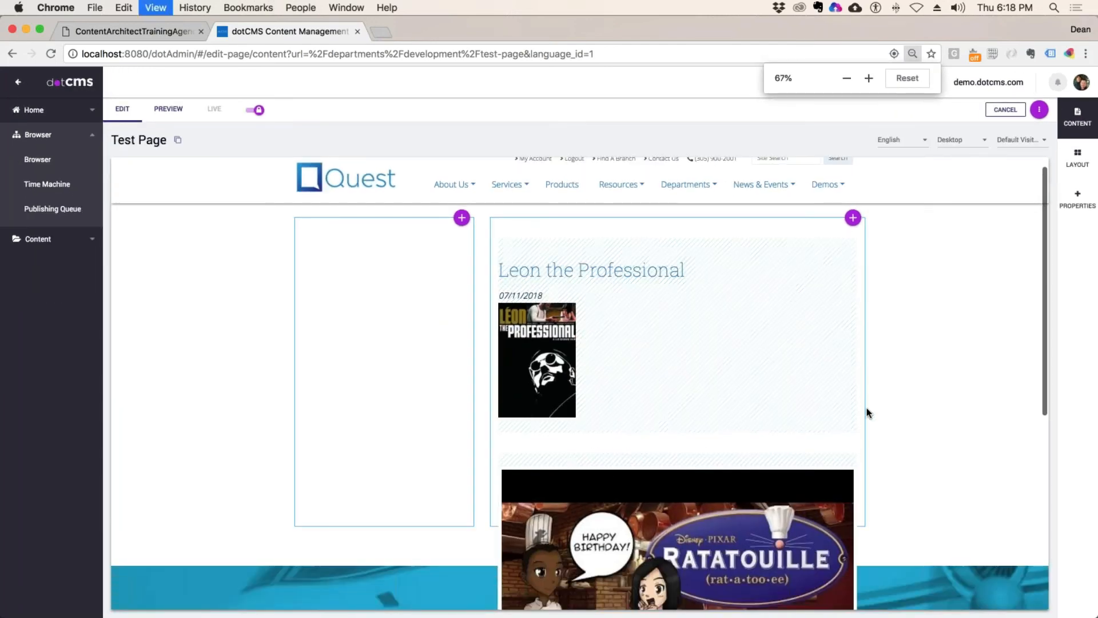
pyautogui.press('super+minus')
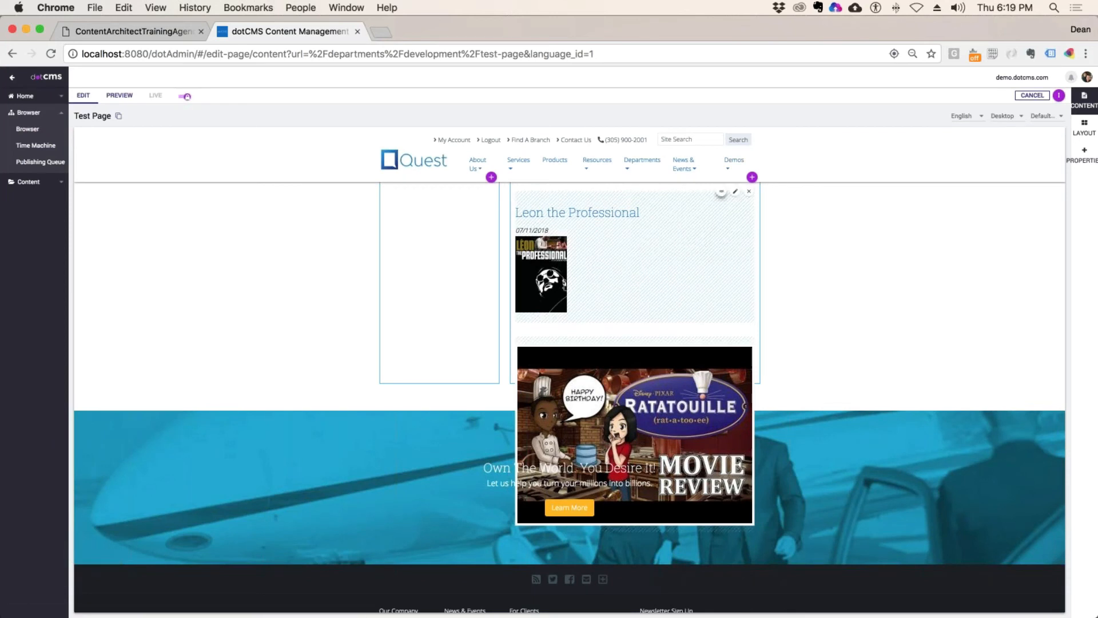
pyautogui.moveTo(722, 192); pyautogui.dragTo(698, 366)
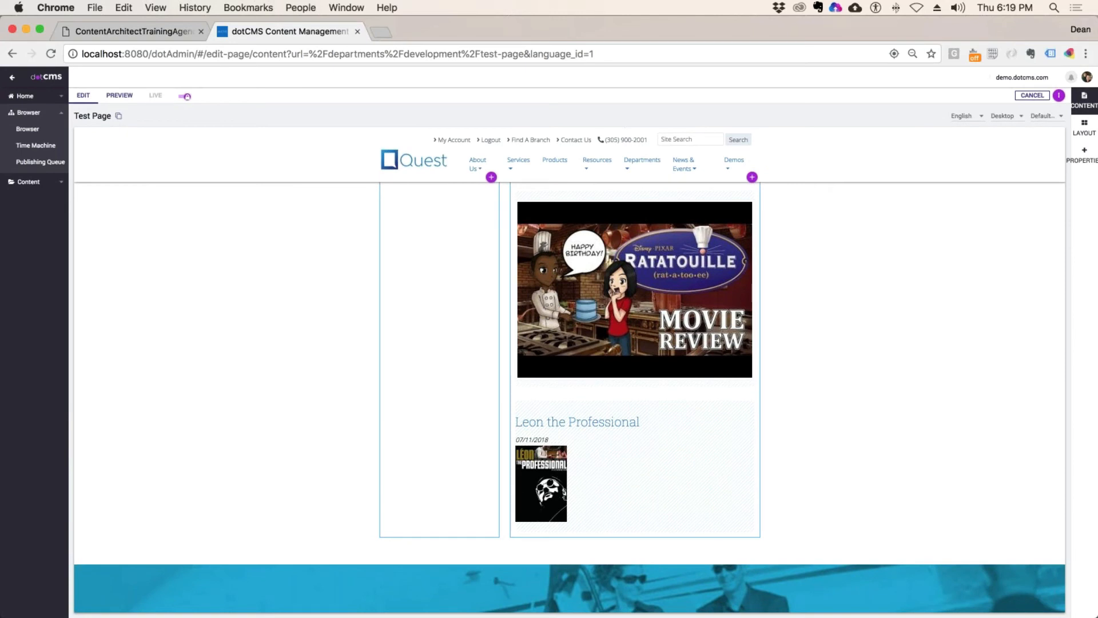
pyautogui.click(156, 7)
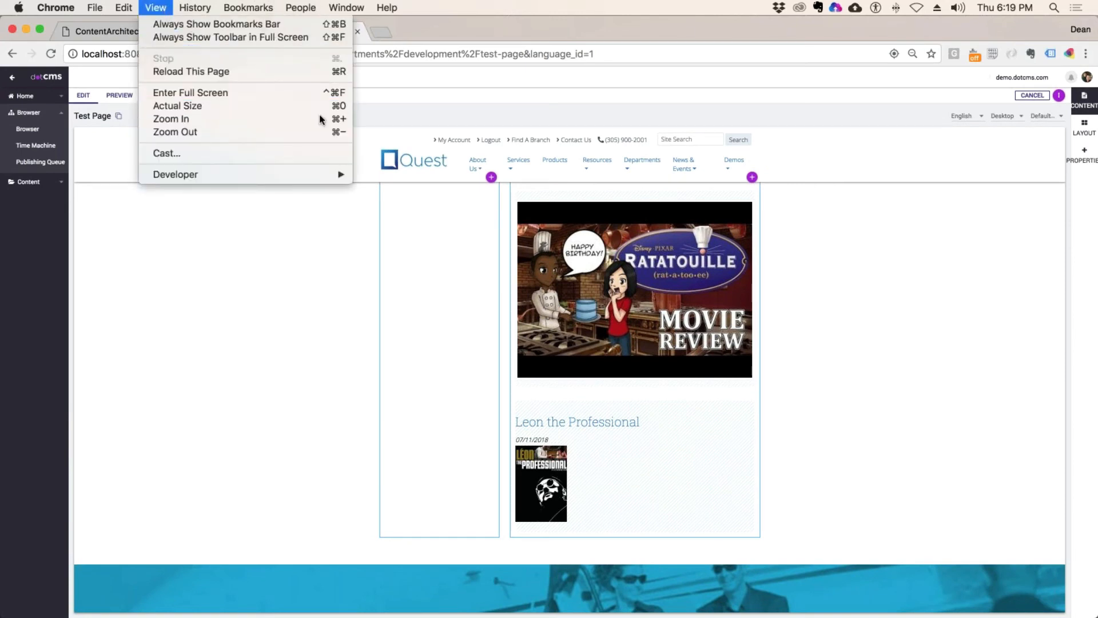
pyautogui.click(321, 121)
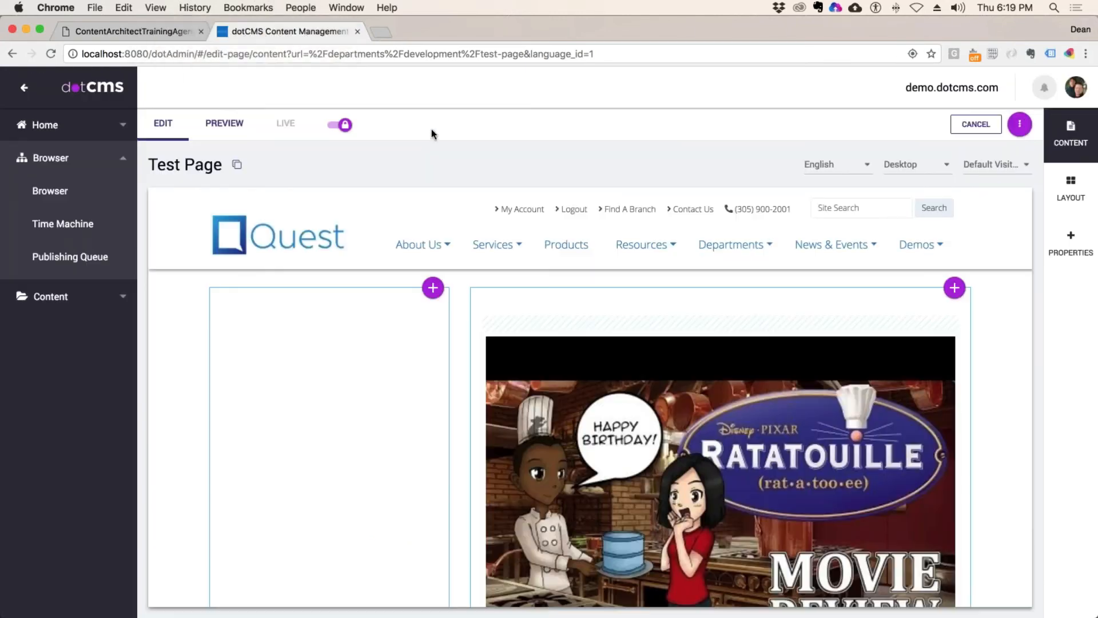
# Step: Play the Ratatouille review video on the Test Page, then close the player
pyautogui.click(19, 8)
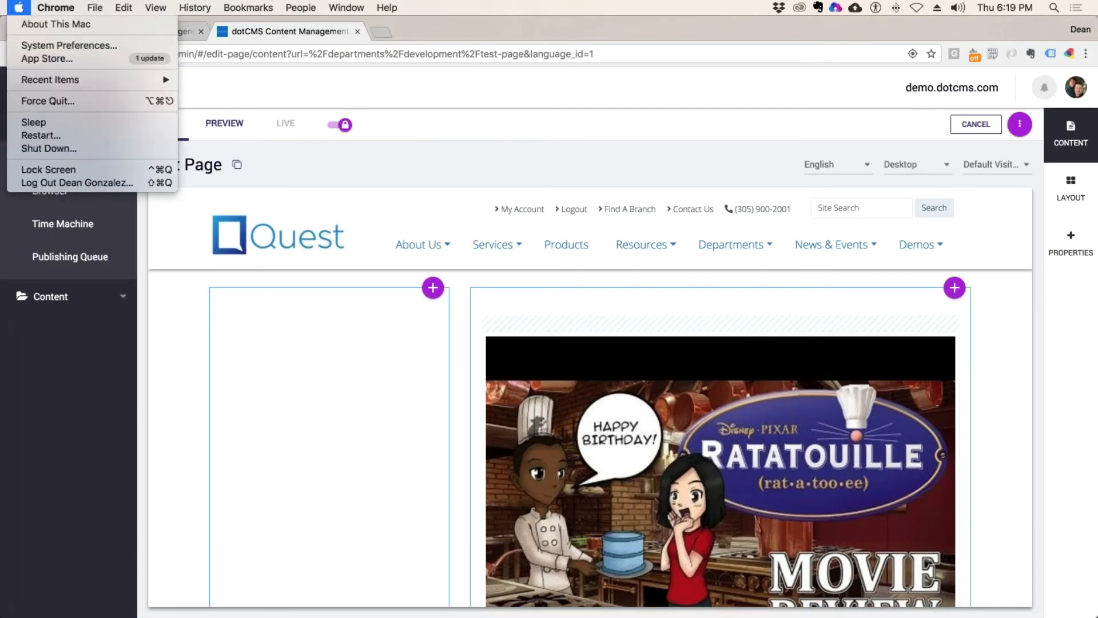
pyautogui.press('Escape')
pyautogui.scroll(-2, 792, 314)
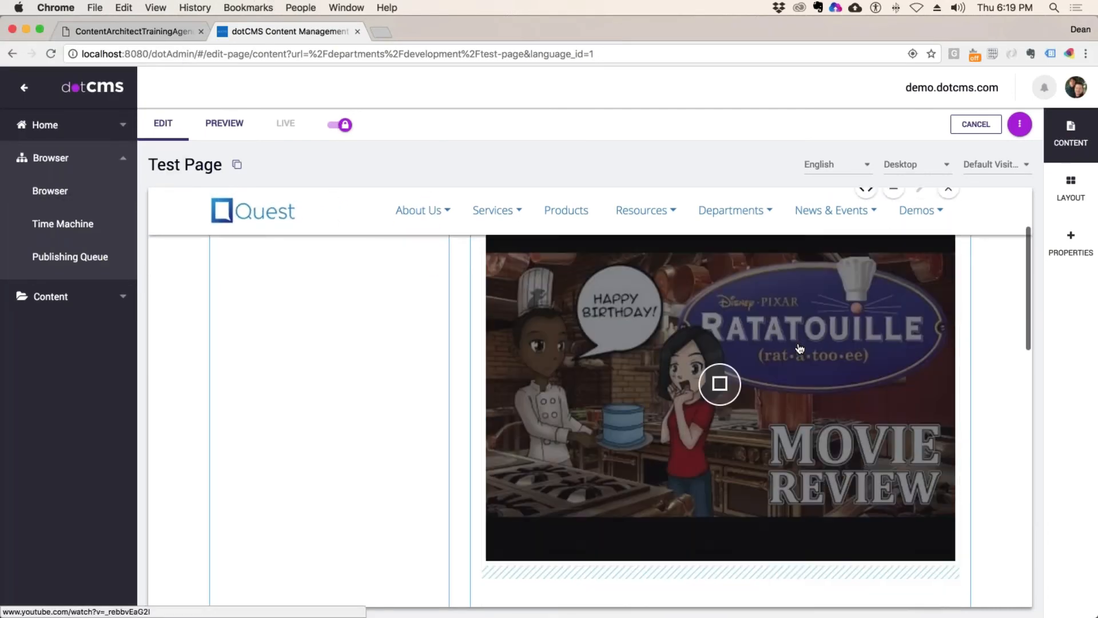
pyautogui.scroll(-10, 800, 349)
pyautogui.scroll(1, 800, 349)
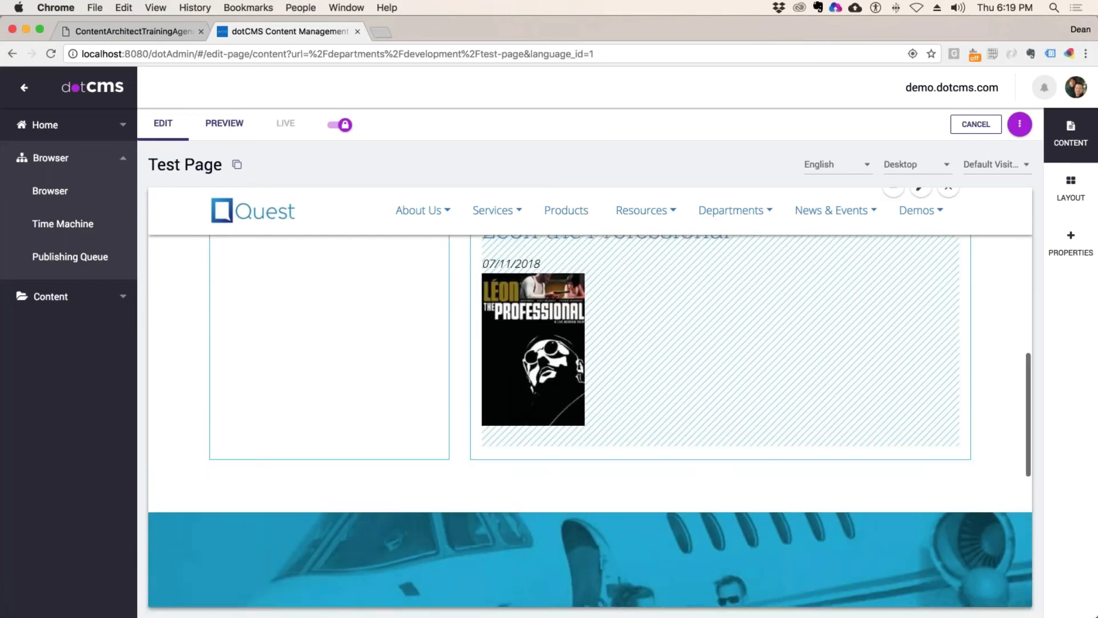
pyautogui.scroll(1, 806, 349)
pyautogui.scroll(2, 812, 350)
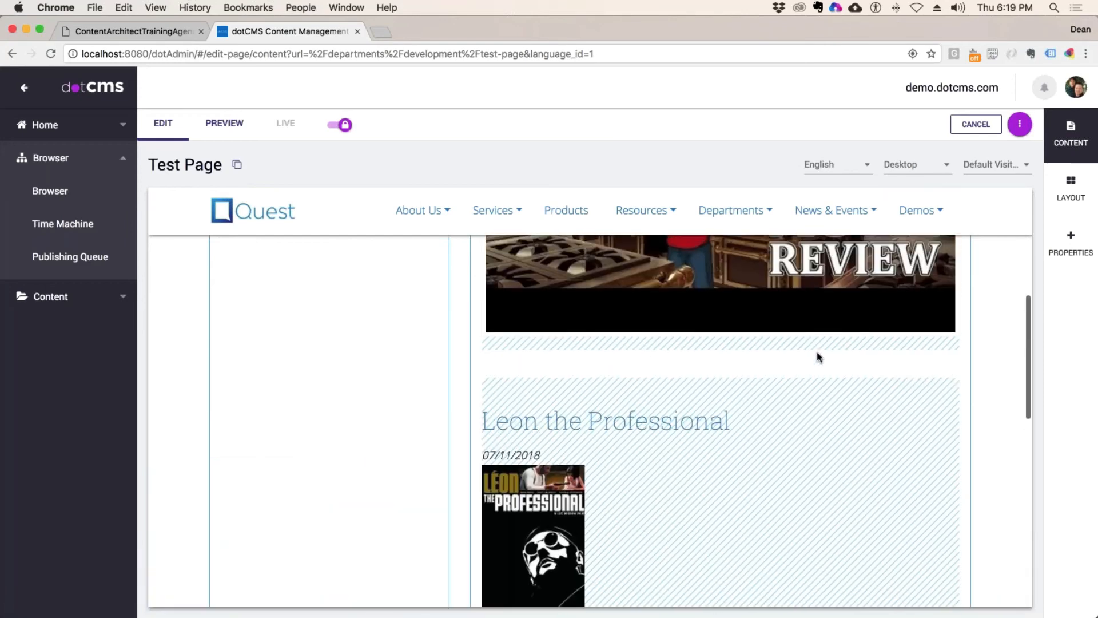
pyautogui.scroll(5, 817, 352)
pyautogui.click(725, 491)
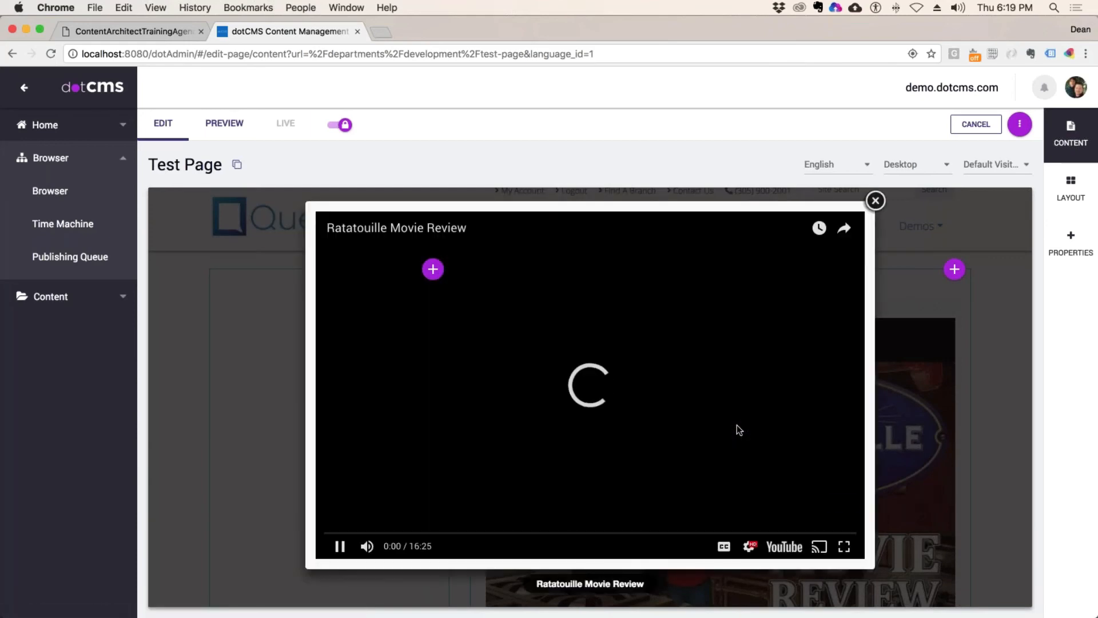
pyautogui.click(876, 201)
# Step: Switch to the training agenda PDF at section 19, Permissions
pyautogui.scroll(-5, 765, 361)
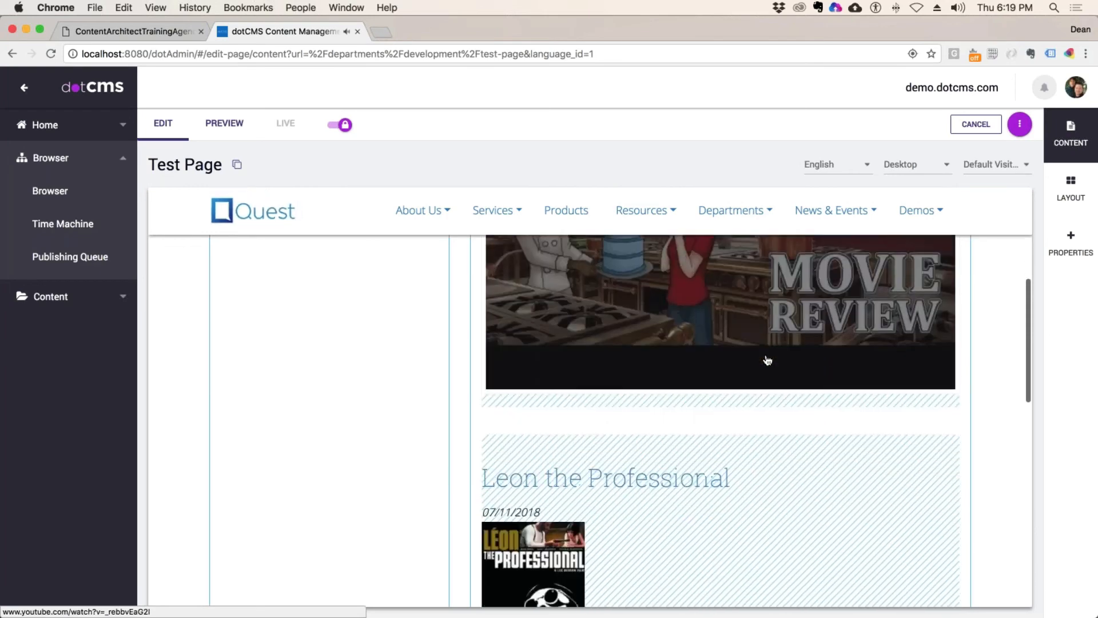
pyautogui.scroll(5, 768, 361)
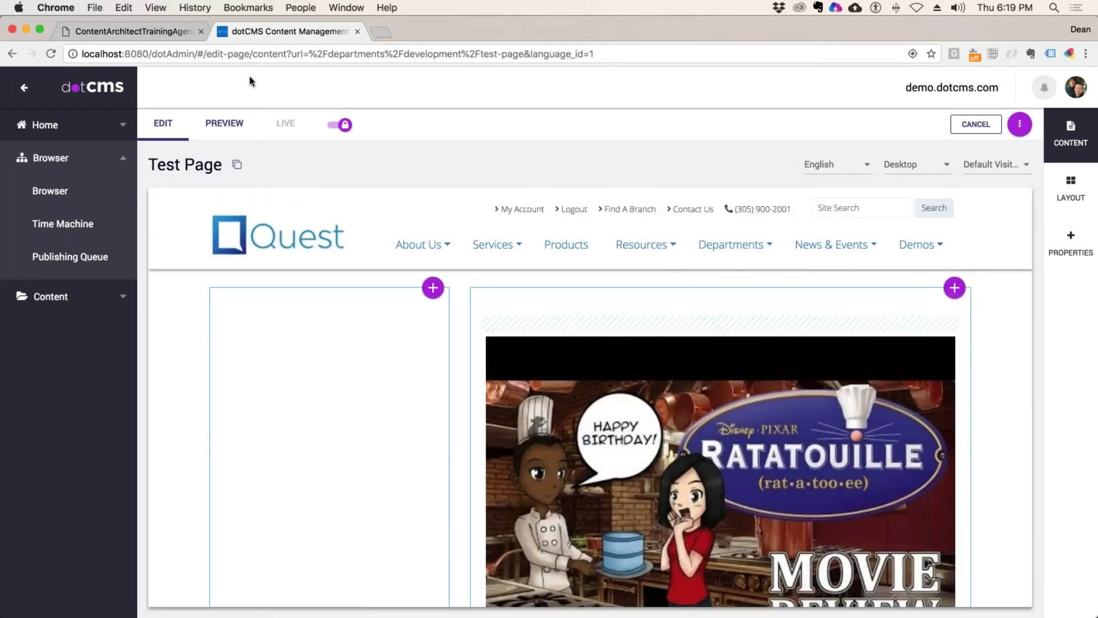
pyautogui.click(142, 32)
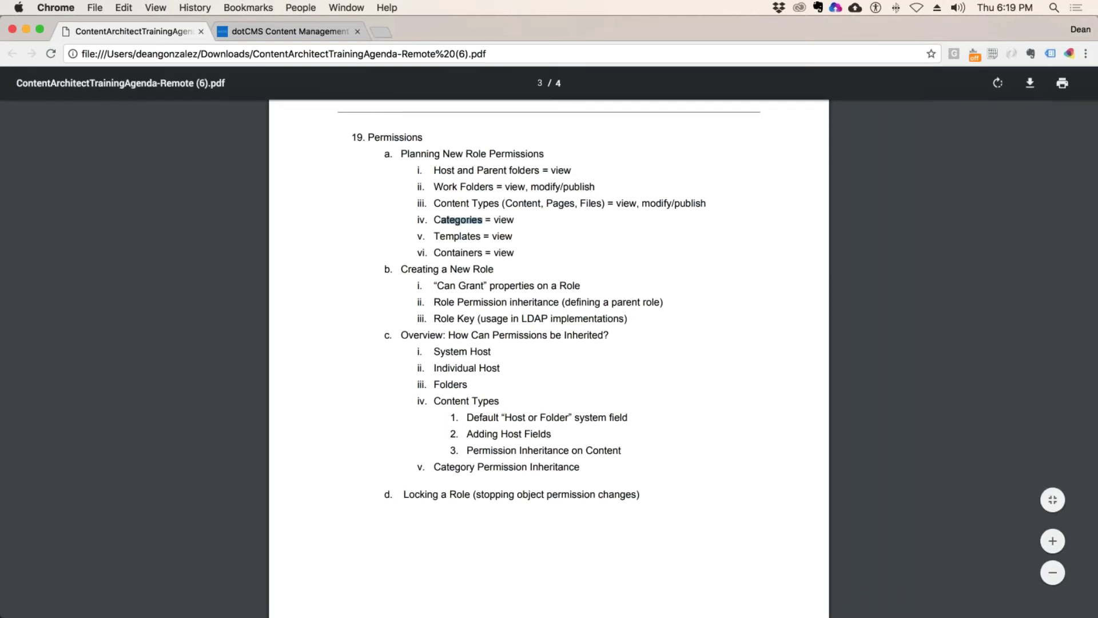
# Step: Highlight the agenda's Can Grant, inheritance, parent role and Role Key points, then return to dotCMS
pyautogui.click(442, 284)
pyautogui.moveTo(442, 284); pyautogui.dragTo(580, 302)
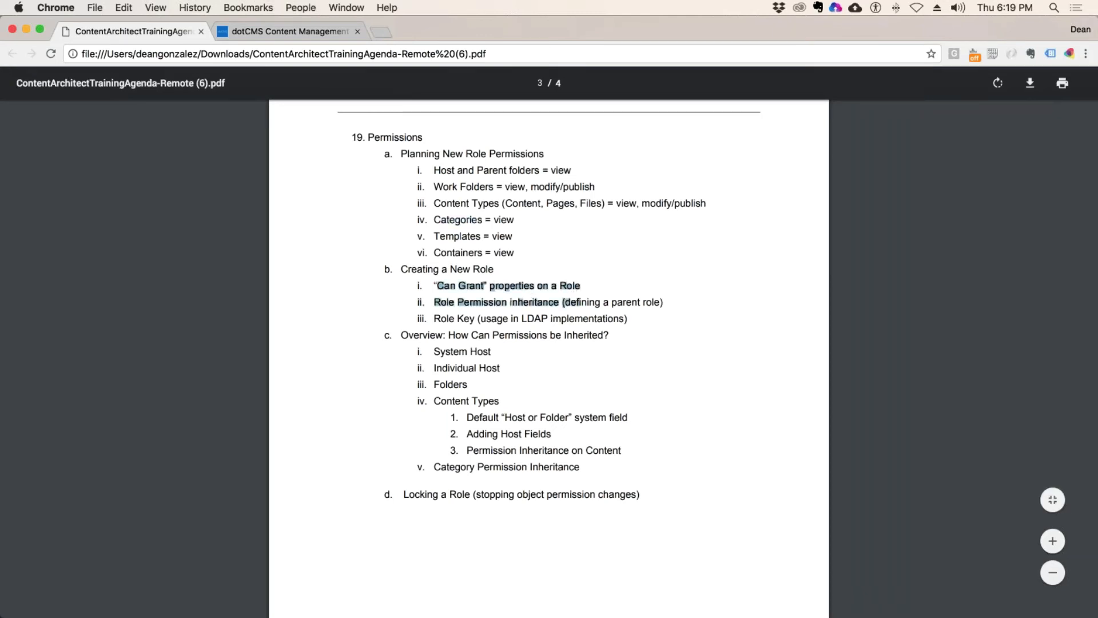
pyautogui.click(583, 279)
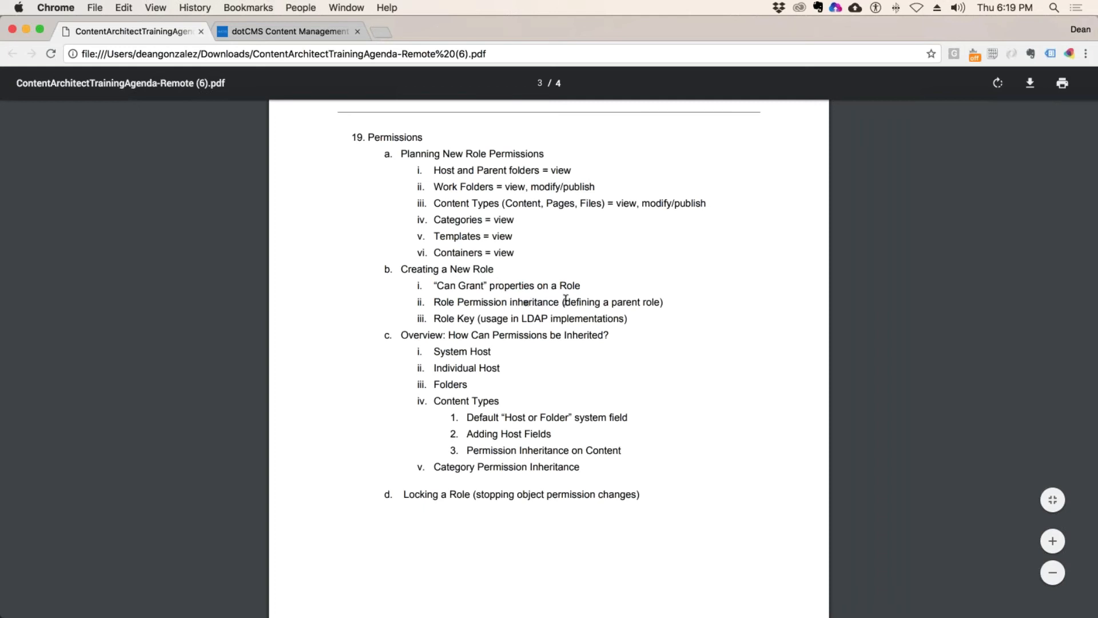
pyautogui.moveTo(435, 302); pyautogui.dragTo(625, 318)
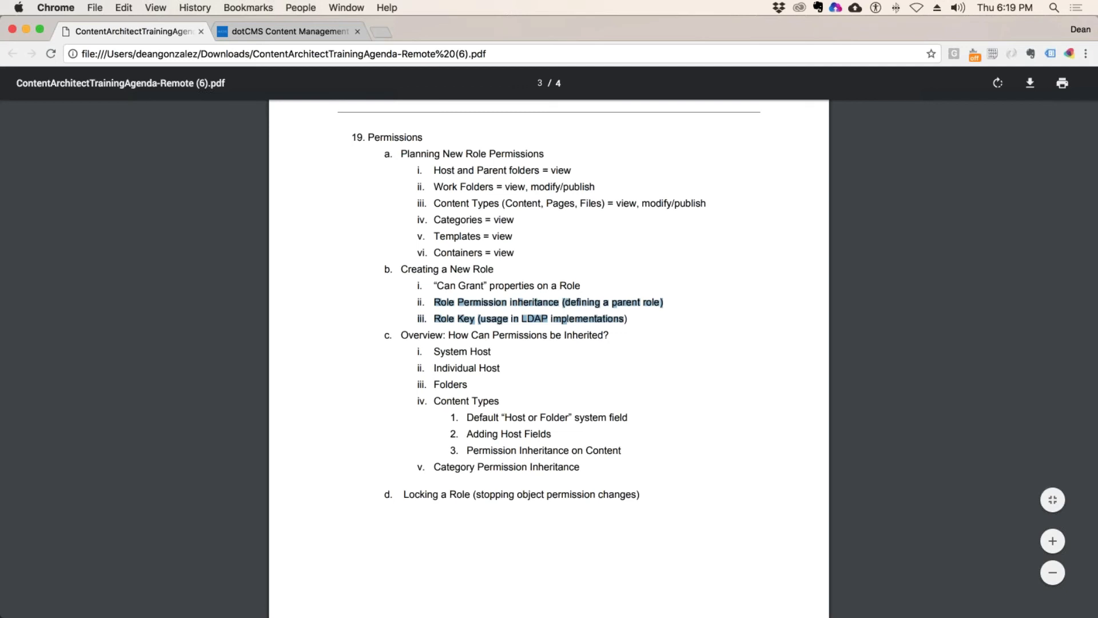
pyautogui.click(310, 34)
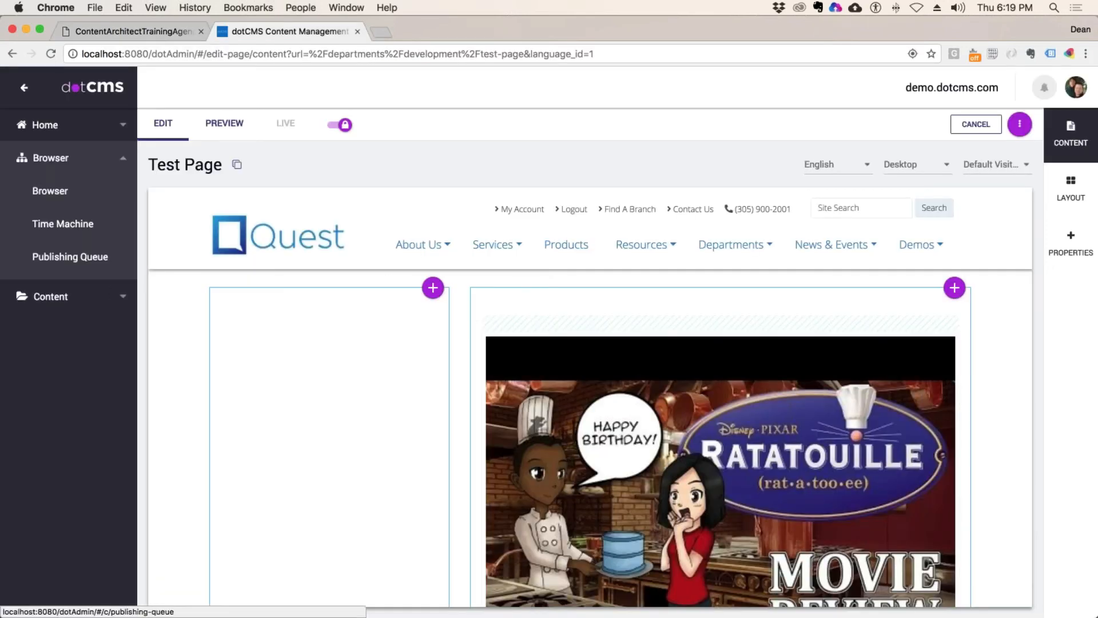
# Step: Log out of the logged-in-as user and select Demo Developer Publisher in System > Roles & Tools
pyautogui.click(1076, 87)
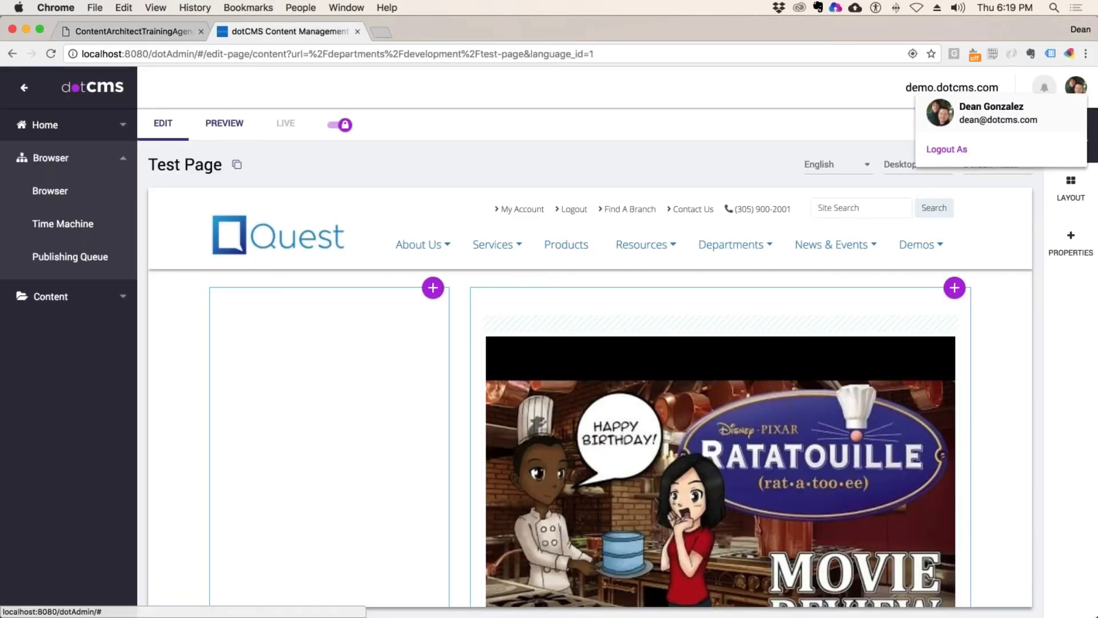
pyautogui.click(947, 149)
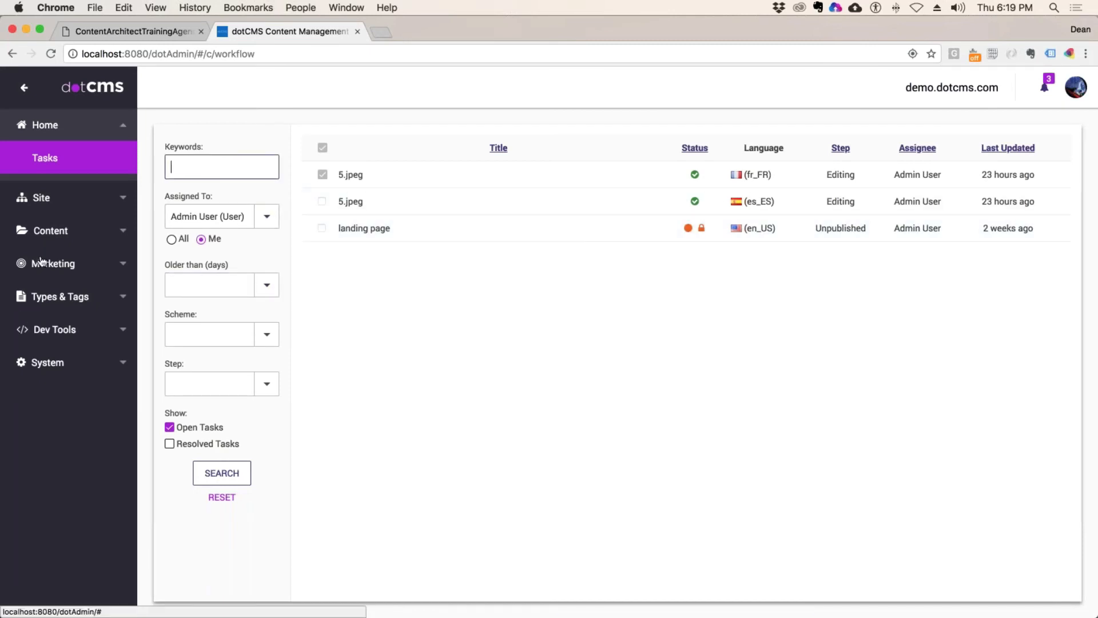
pyautogui.click(49, 362)
pyautogui.click(75, 391)
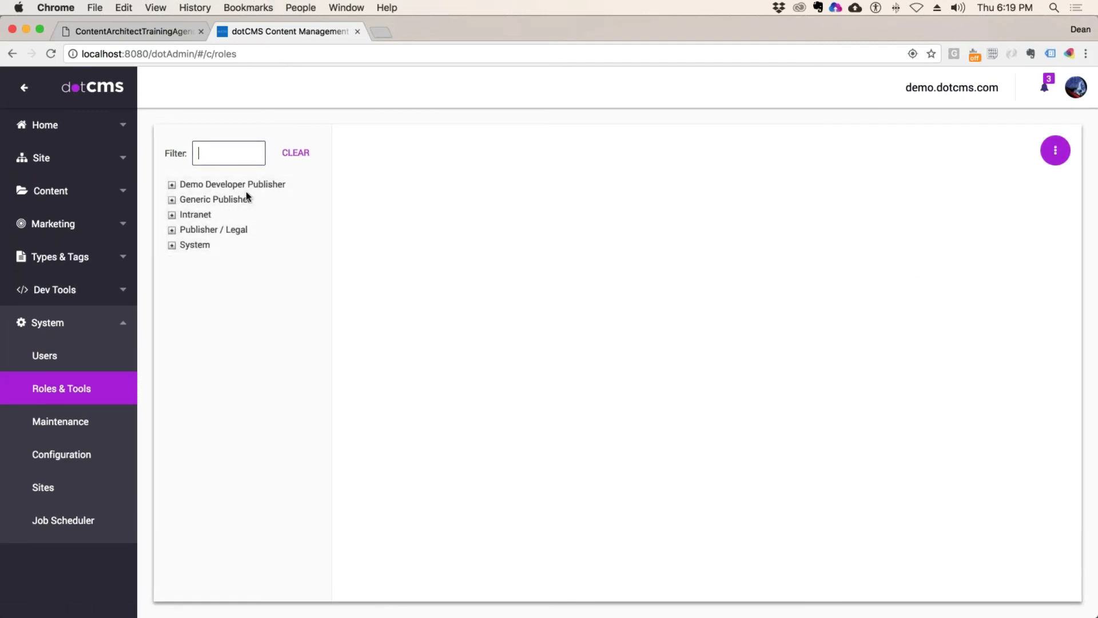
pyautogui.click(213, 185)
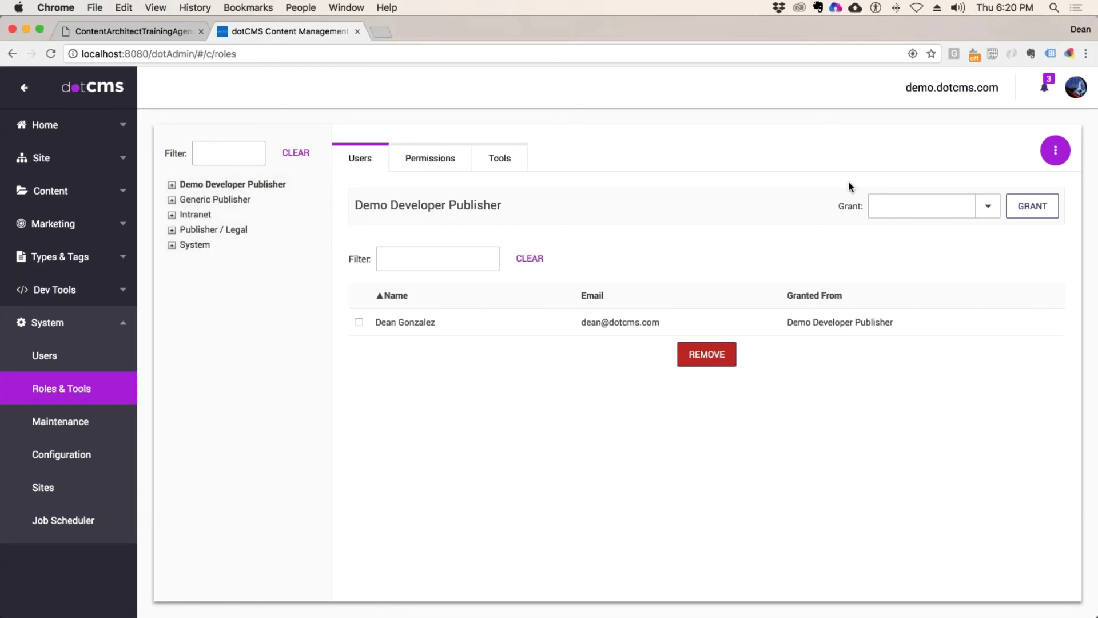
# Step: Add child role Demo Developer Contributor, key demoDevContrib, granting users, permissions and tools, then select it
pyautogui.click(1055, 150)
pyautogui.click(982, 184)
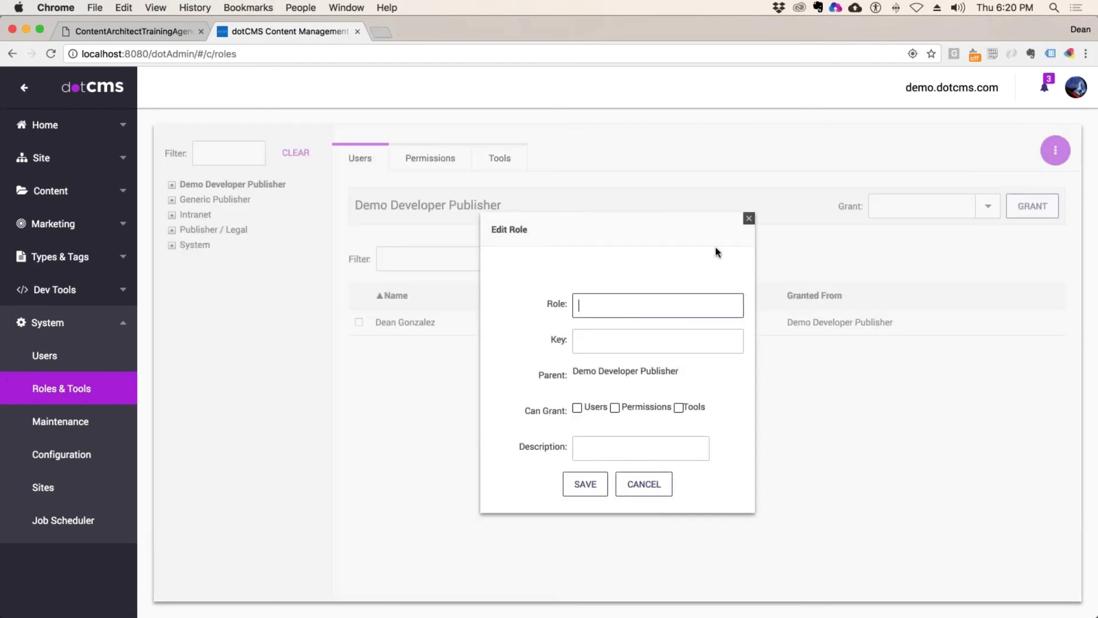
pyautogui.write('Demo Developer AContributor')
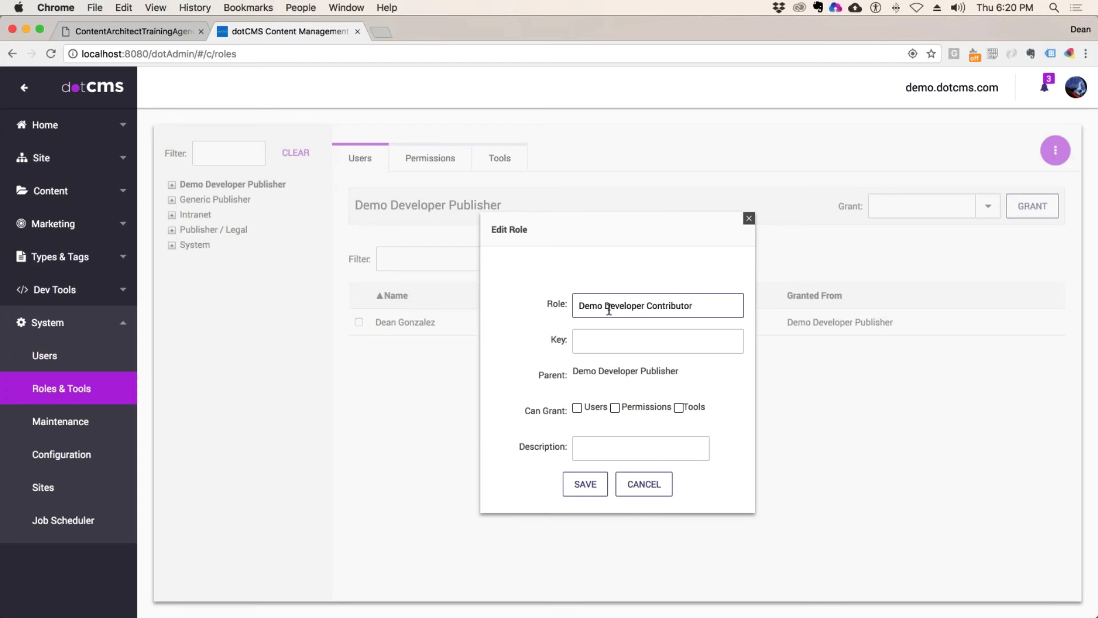
pyautogui.click(599, 348)
pyautogui.write('demoDev')
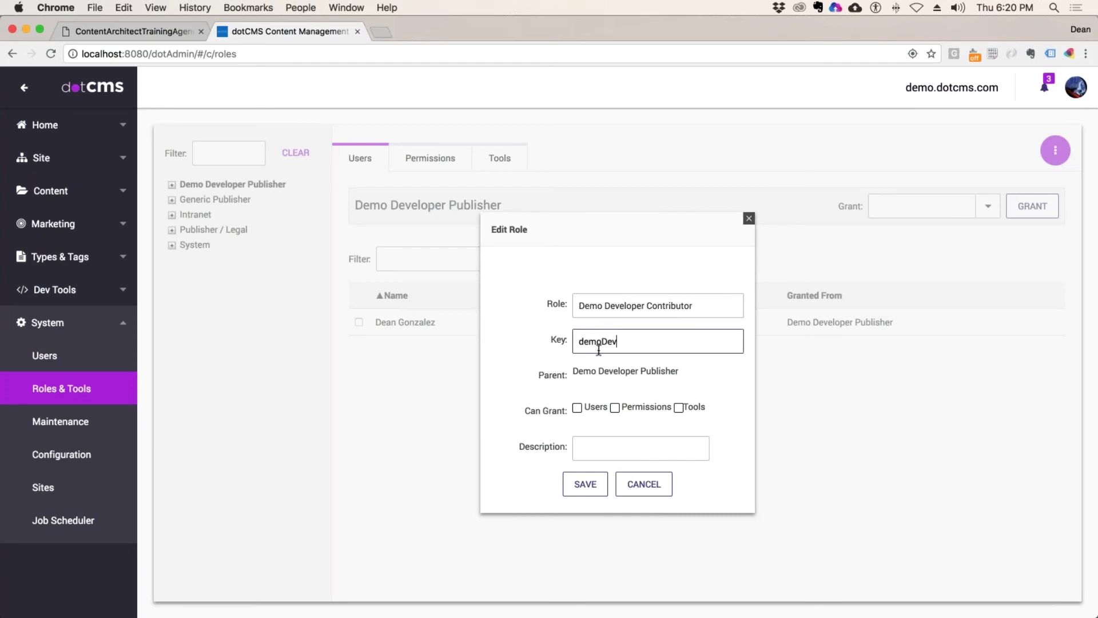
pyautogui.write('Contrib')
pyautogui.click(584, 407)
pyautogui.click(634, 407)
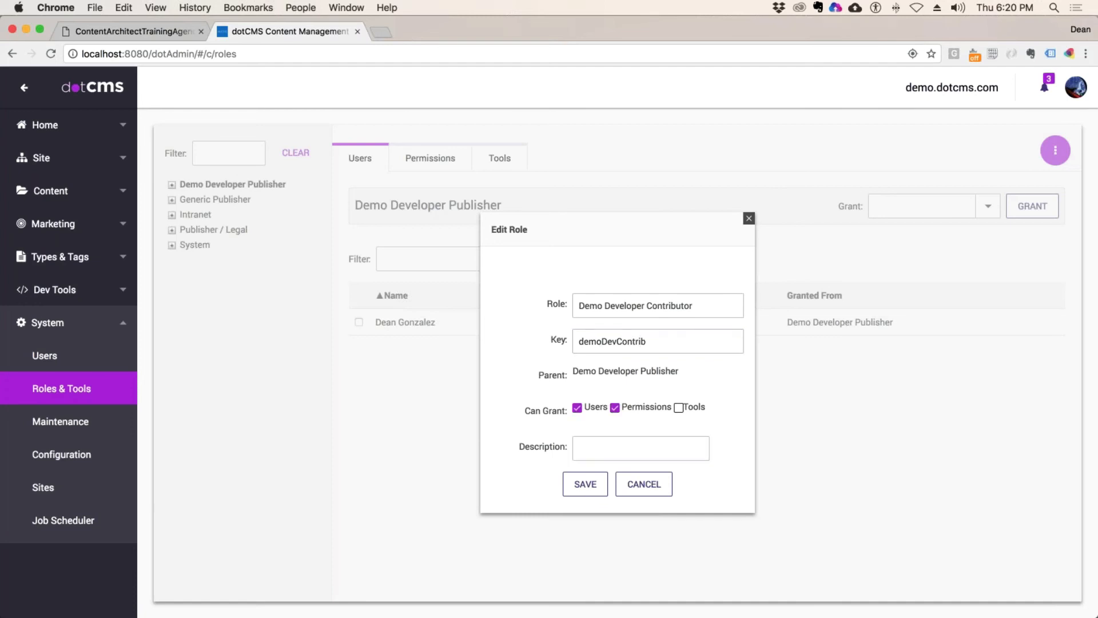
pyautogui.click(679, 408)
pyautogui.click(586, 486)
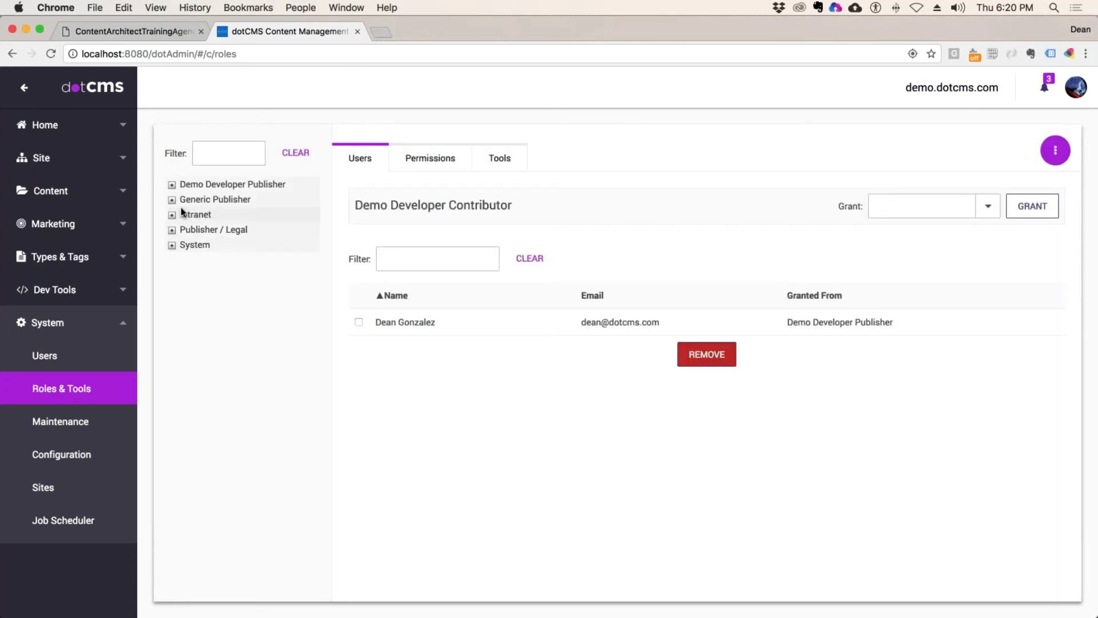
pyautogui.click(171, 184)
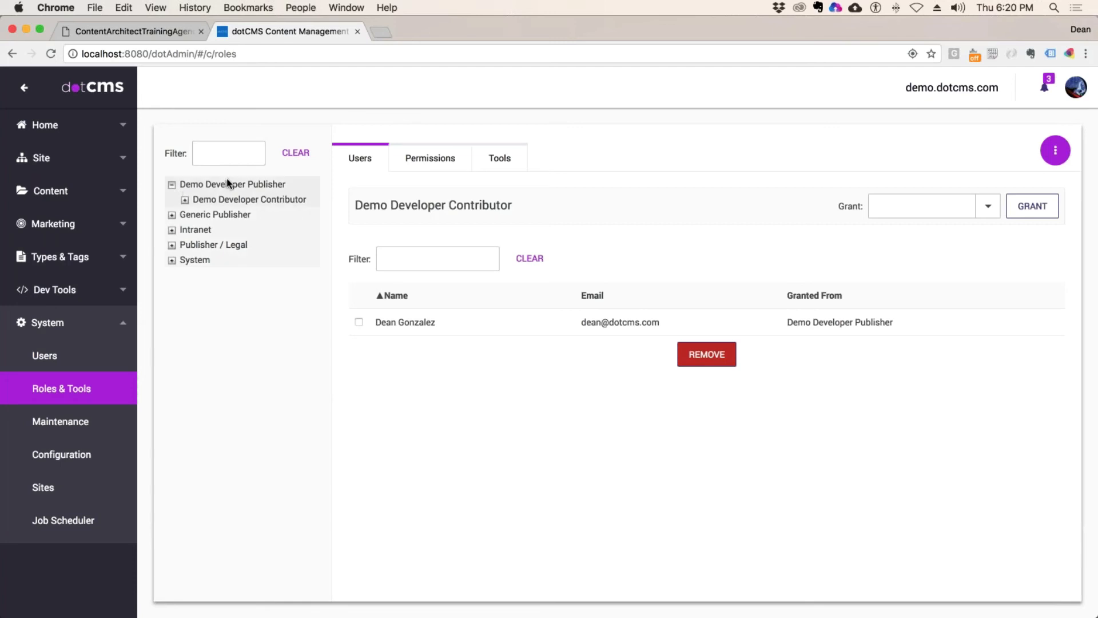
pyautogui.click(240, 200)
# Step: Open Content Types, search 'promo', and open the Promotion content type
pyautogui.click(62, 261)
pyautogui.click(91, 294)
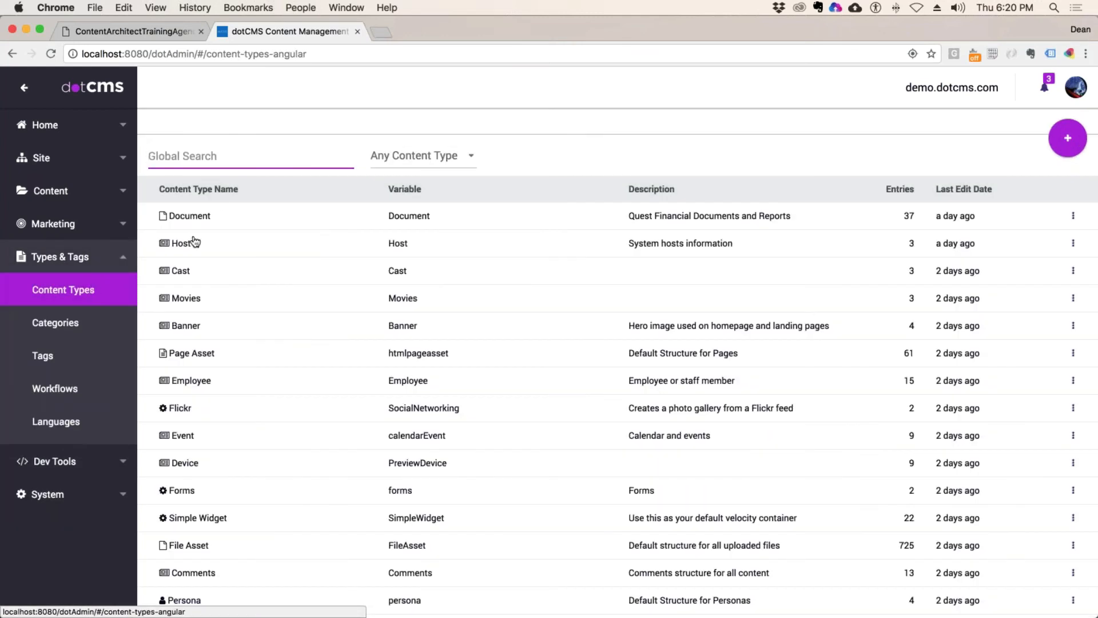
pyautogui.scroll(-5, 259, 284)
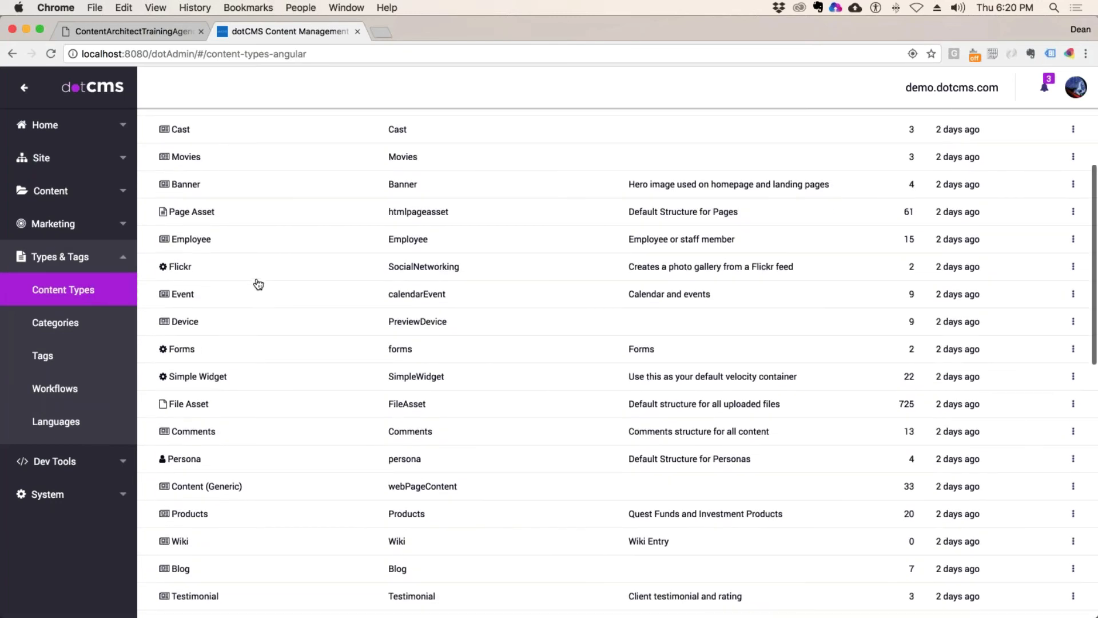
pyautogui.scroll(1, 258, 282)
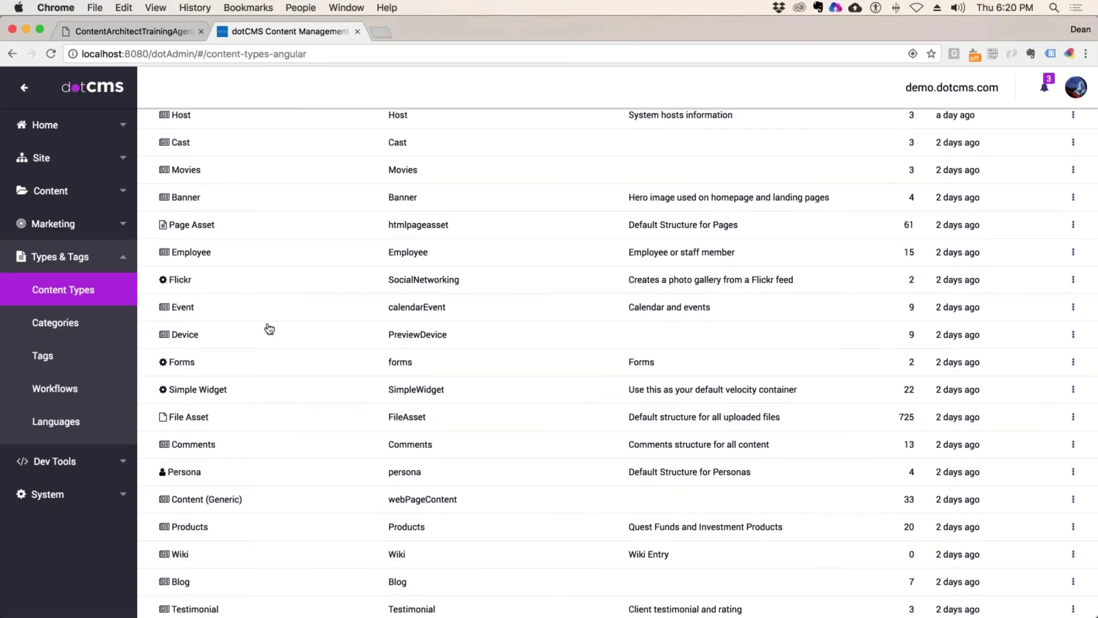
pyautogui.scroll(4, 252, 361)
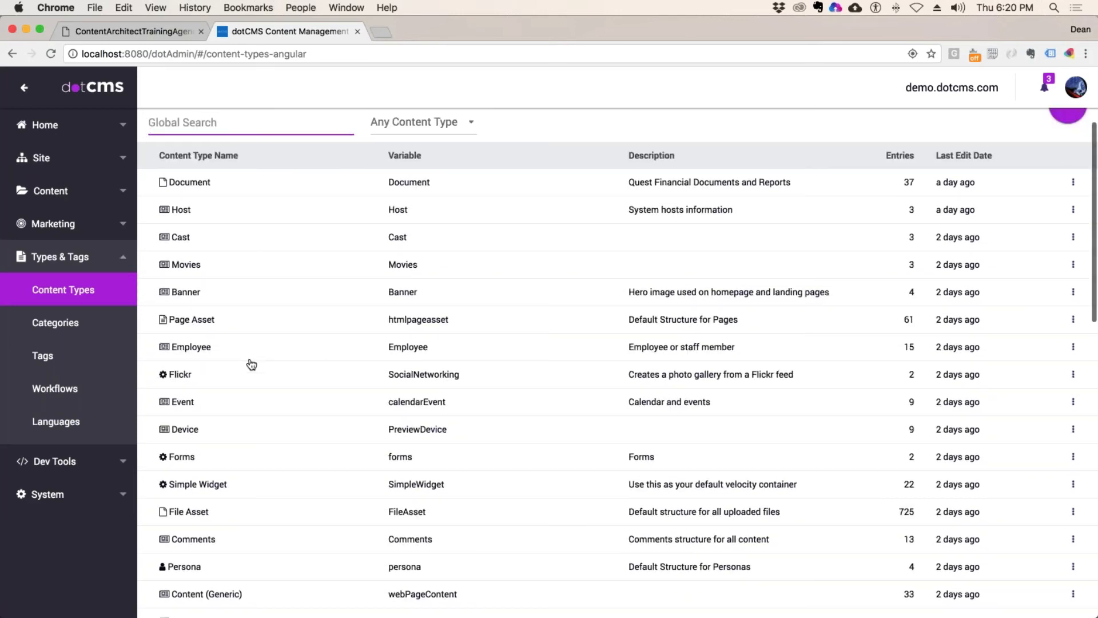
pyautogui.scroll(-14, 251, 364)
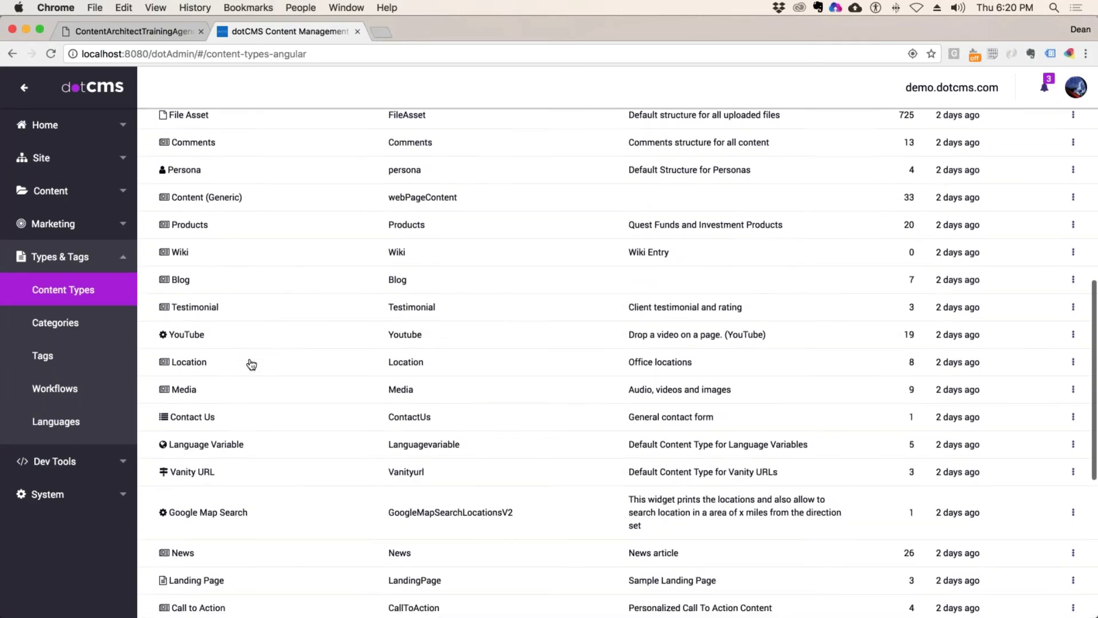
pyautogui.scroll(-3, 251, 364)
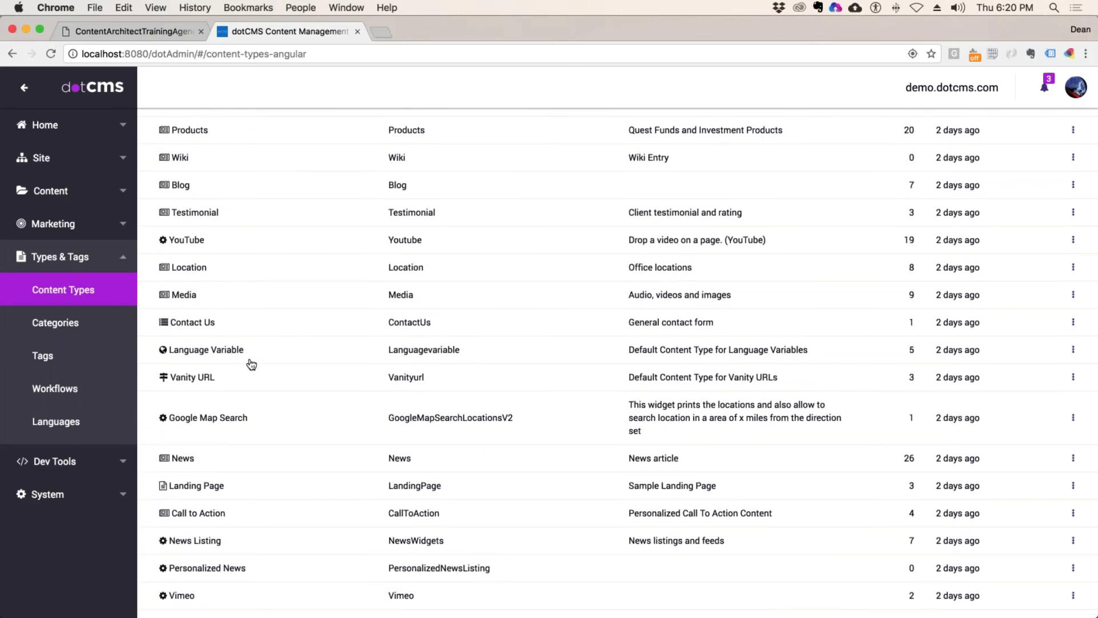
pyautogui.scroll(15, 252, 364)
pyautogui.scroll(-1, 252, 364)
pyautogui.scroll(4, 252, 364)
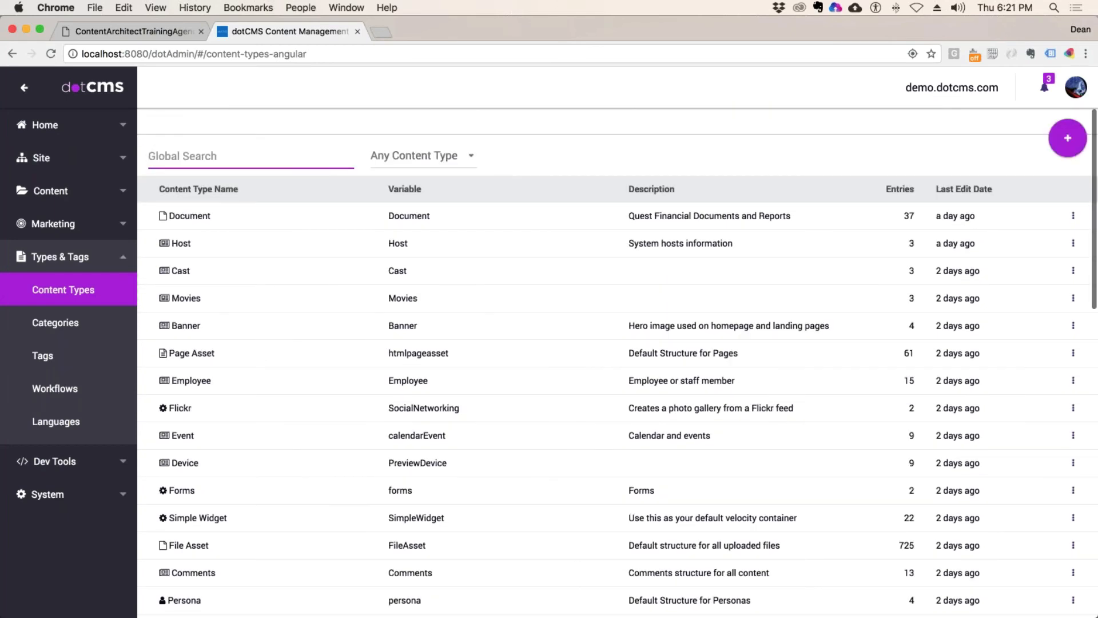
pyautogui.click(196, 158)
pyautogui.write('promo')
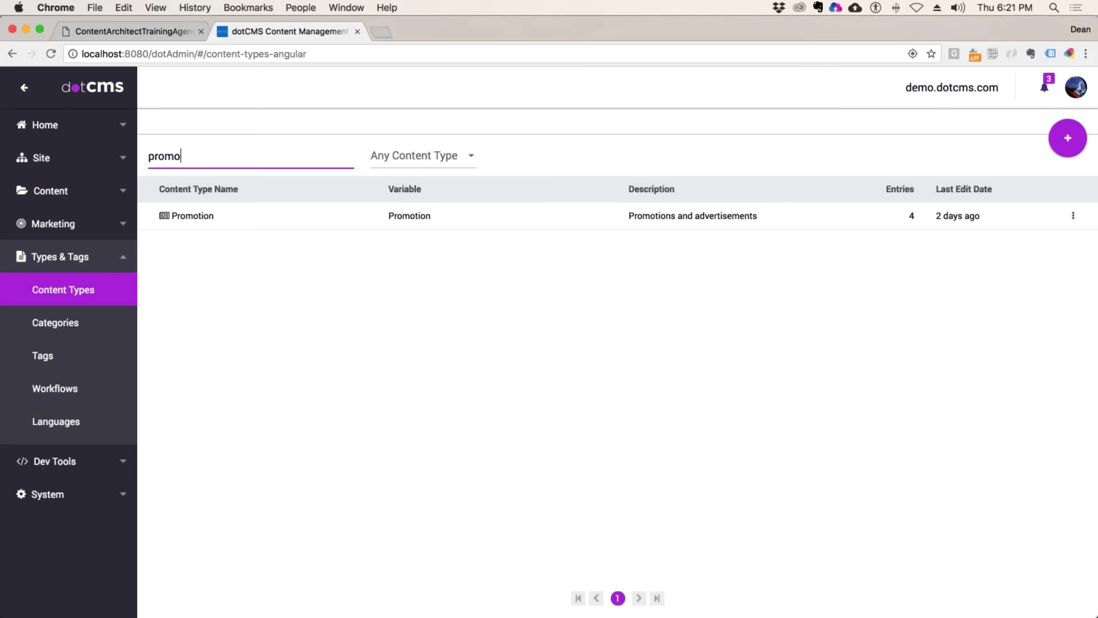
pyautogui.click(259, 216)
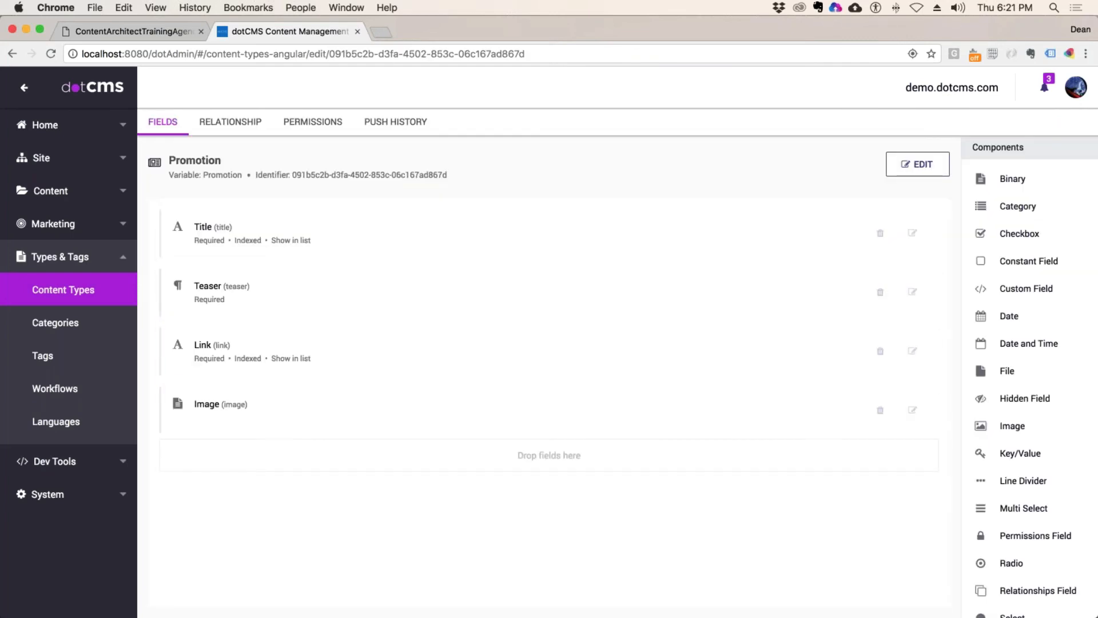
# Step: Switch Promotion's permissions to individual and add the Demo Developer Contributor role
pyautogui.click(343, 122)
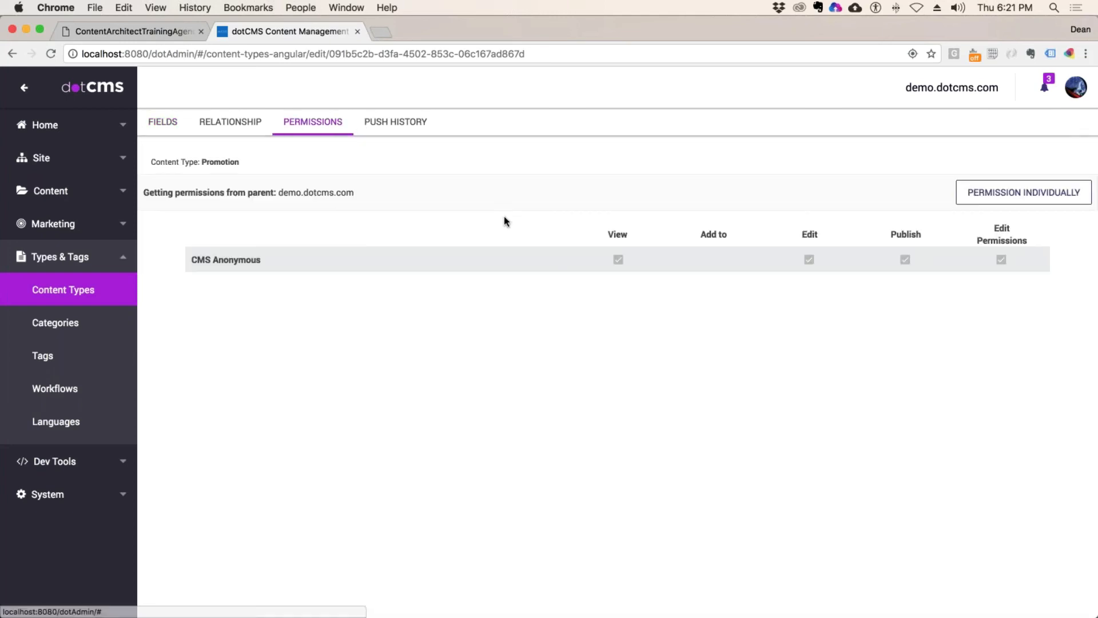
pyautogui.click(1007, 192)
pyautogui.click(280, 192)
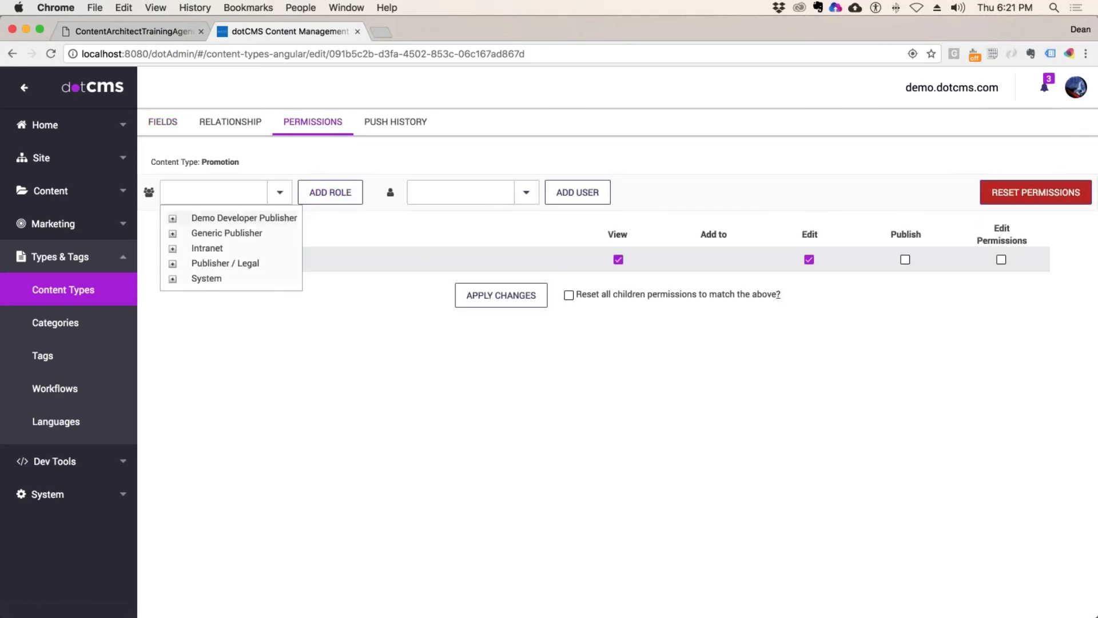
pyautogui.click(173, 219)
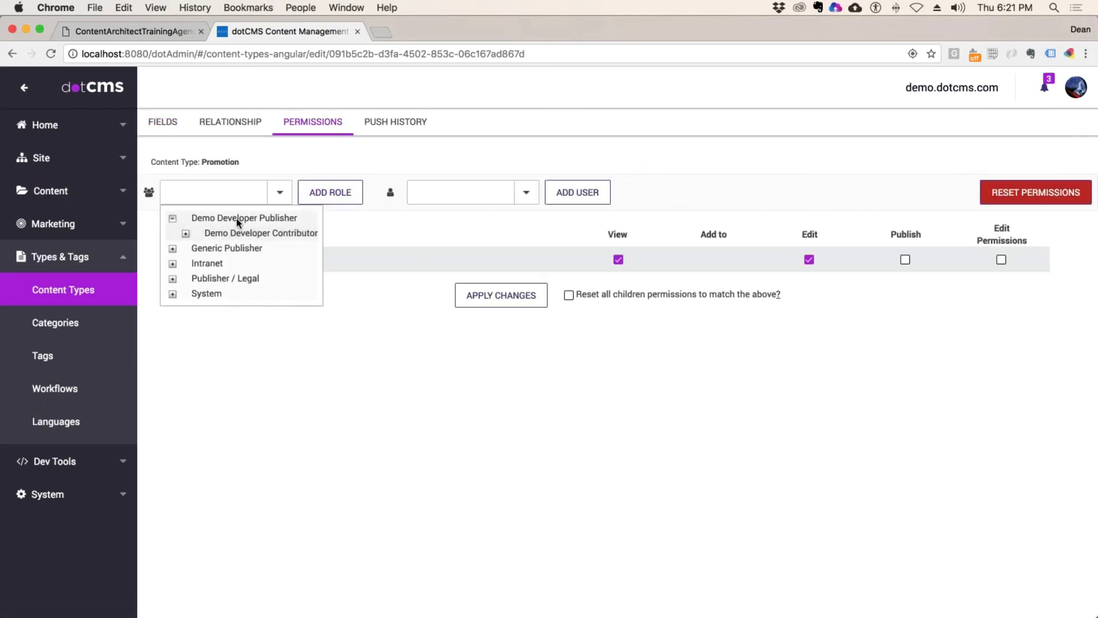
pyautogui.click(302, 233)
pyautogui.click(323, 197)
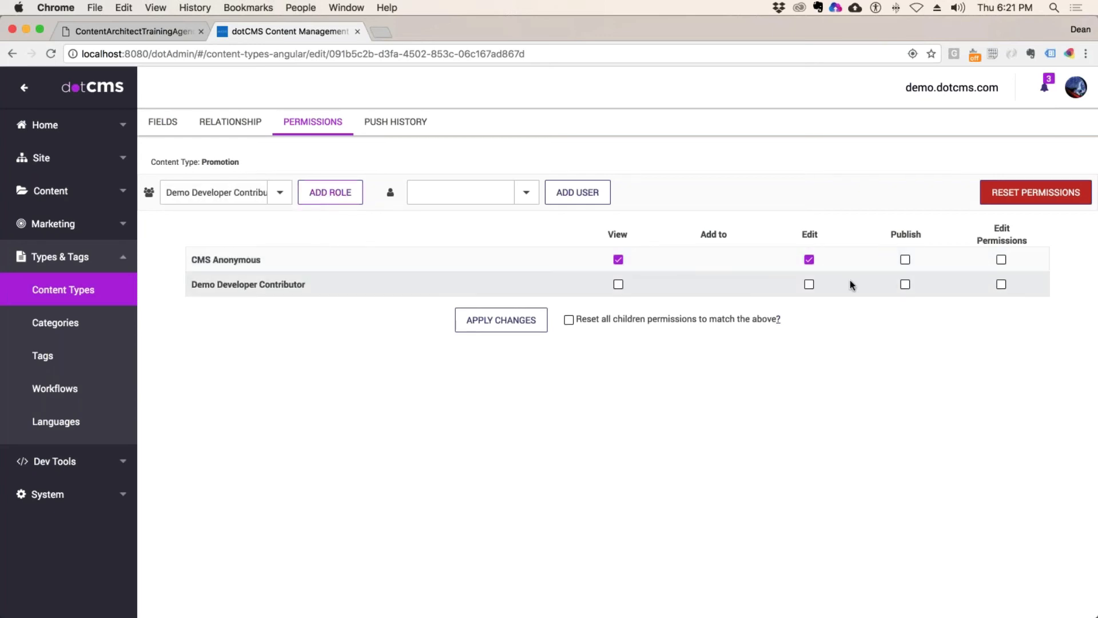
# Step: Grant Demo Developer Contributor View and Edit rights and apply the changes
pyautogui.click(809, 284)
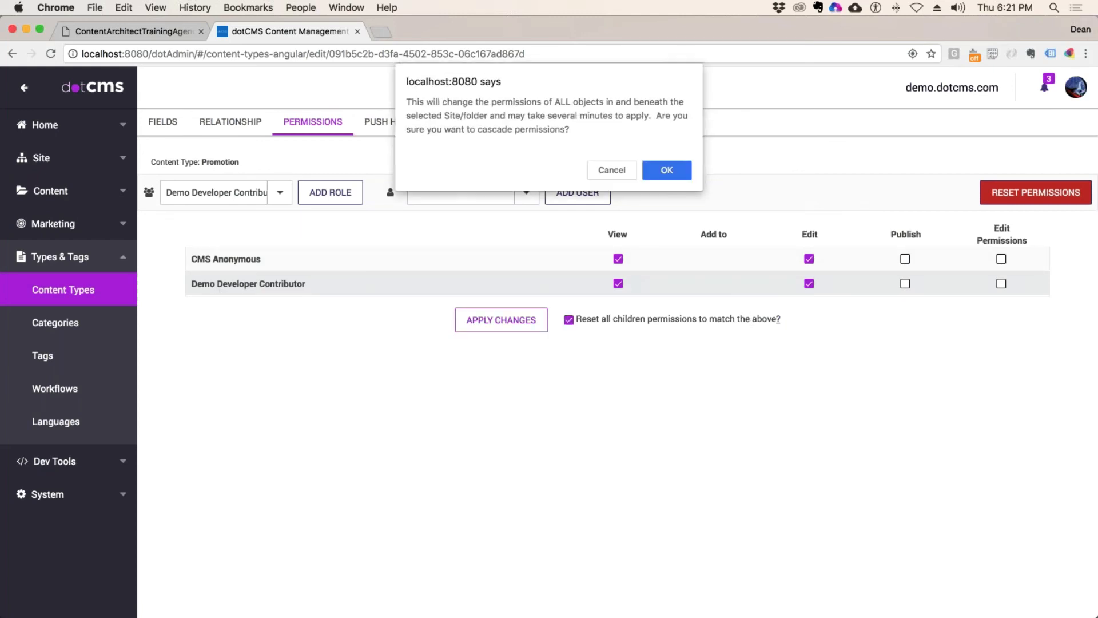
pyautogui.click(665, 165)
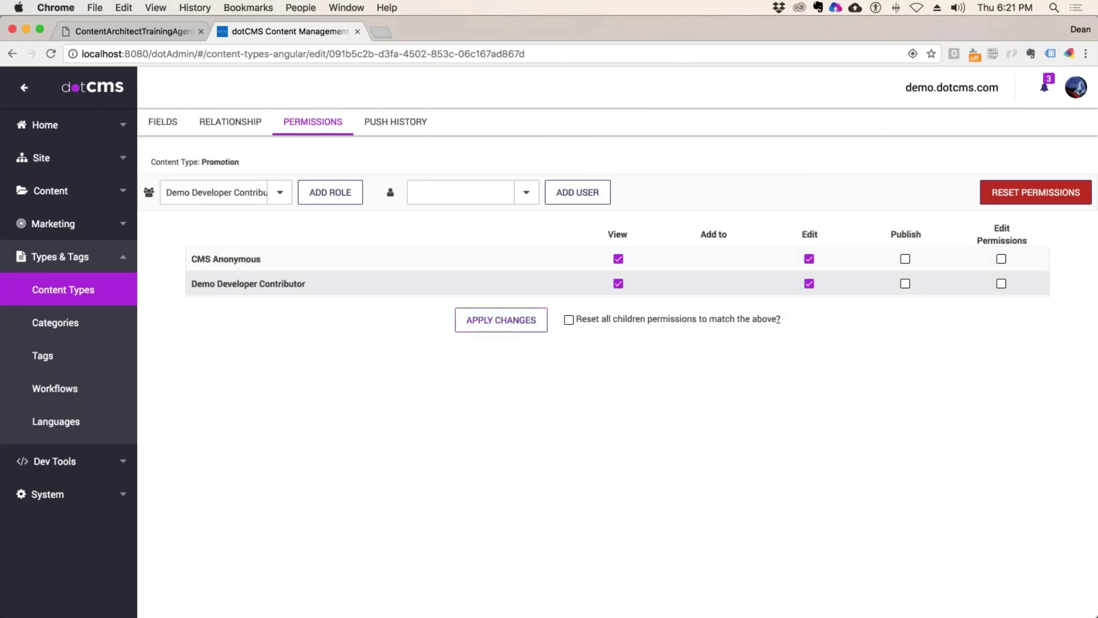
pyautogui.click(1076, 87)
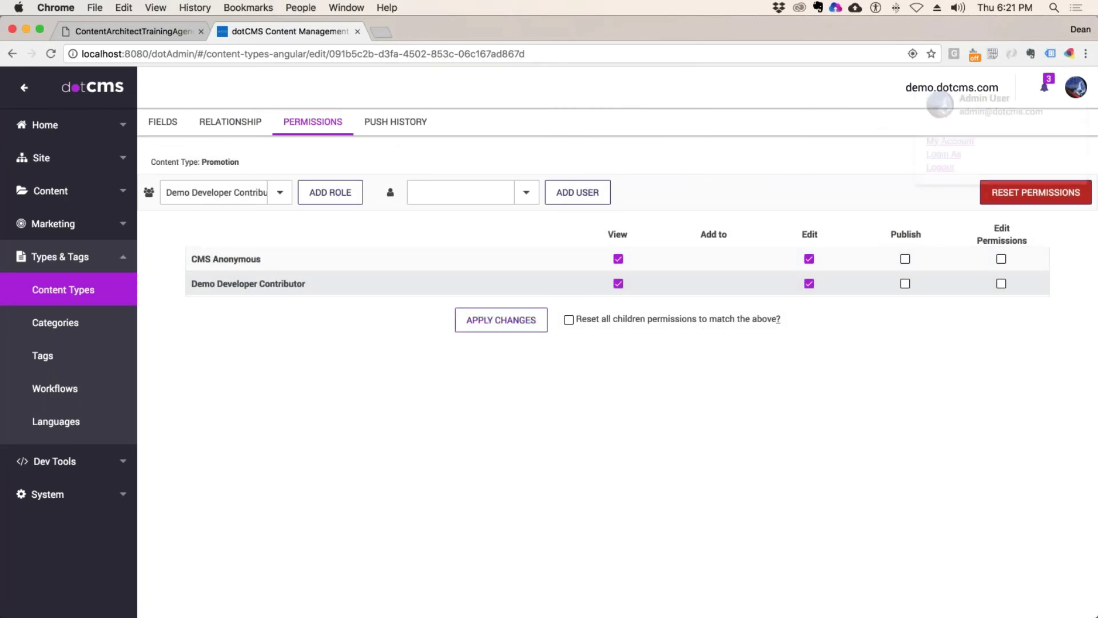
# Step: Log in as another user, found by searching their name in the Login As list
pyautogui.click(951, 163)
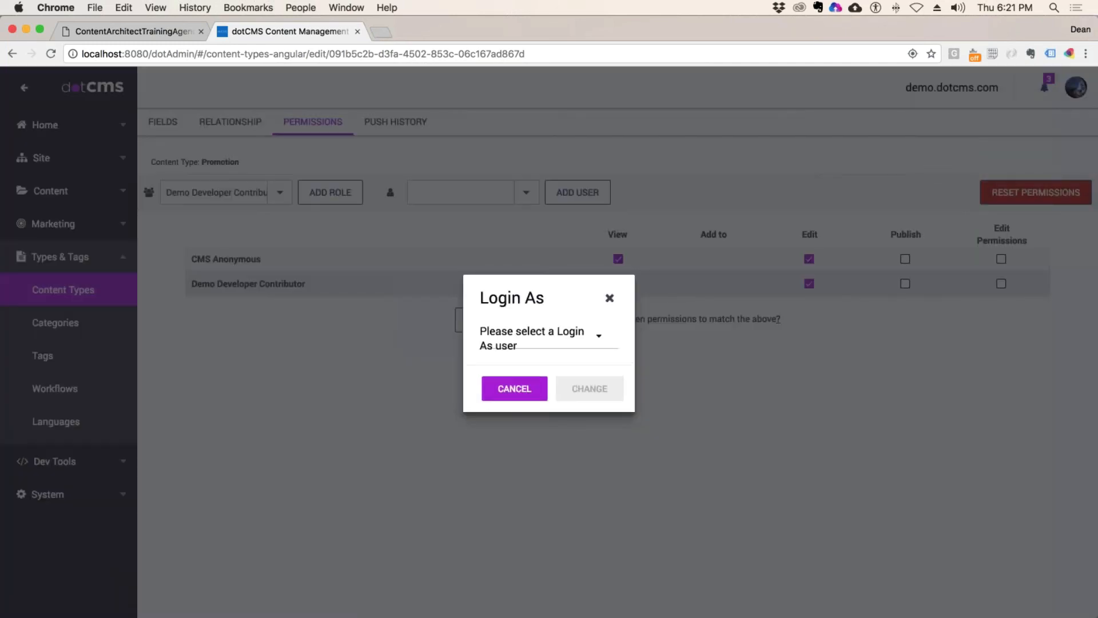
pyautogui.click(561, 346)
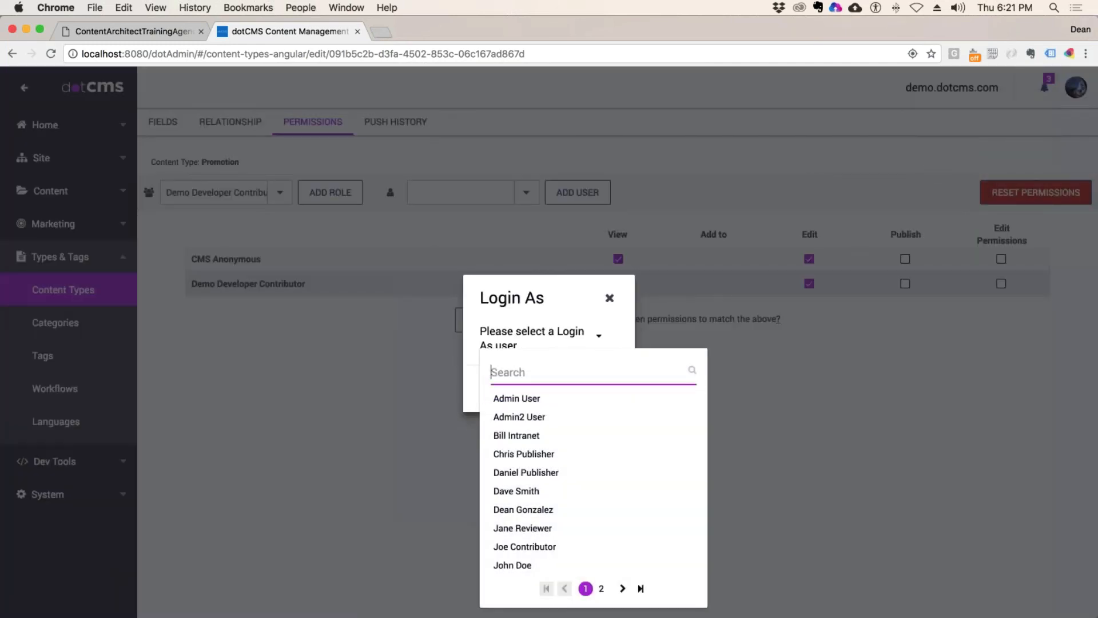
pyautogui.write('dean')
pyautogui.click(523, 398)
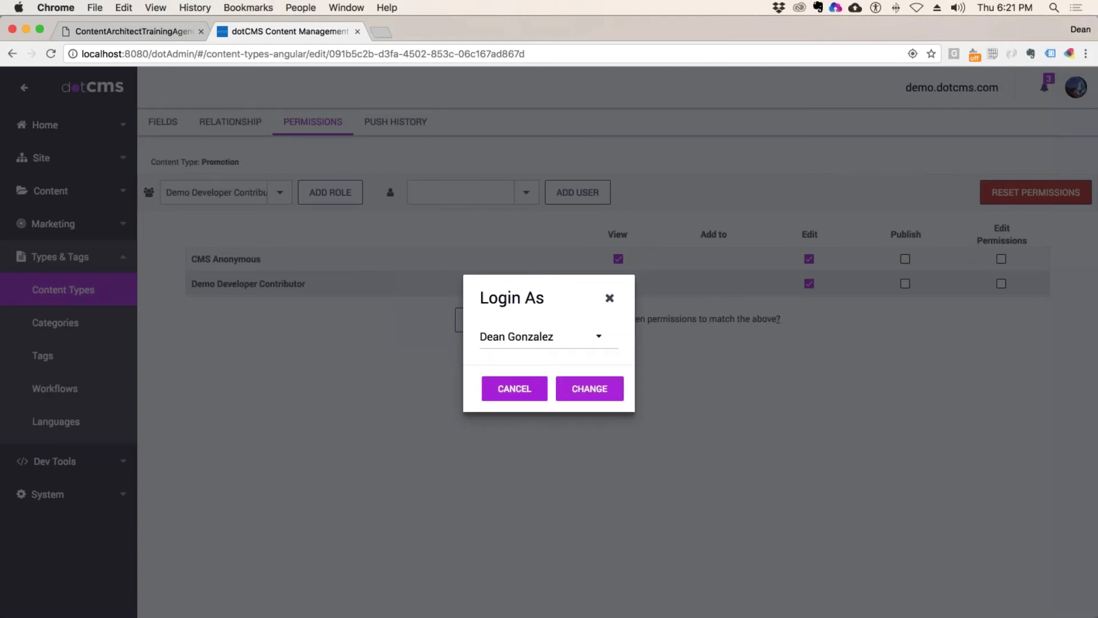
pyautogui.click(589, 388)
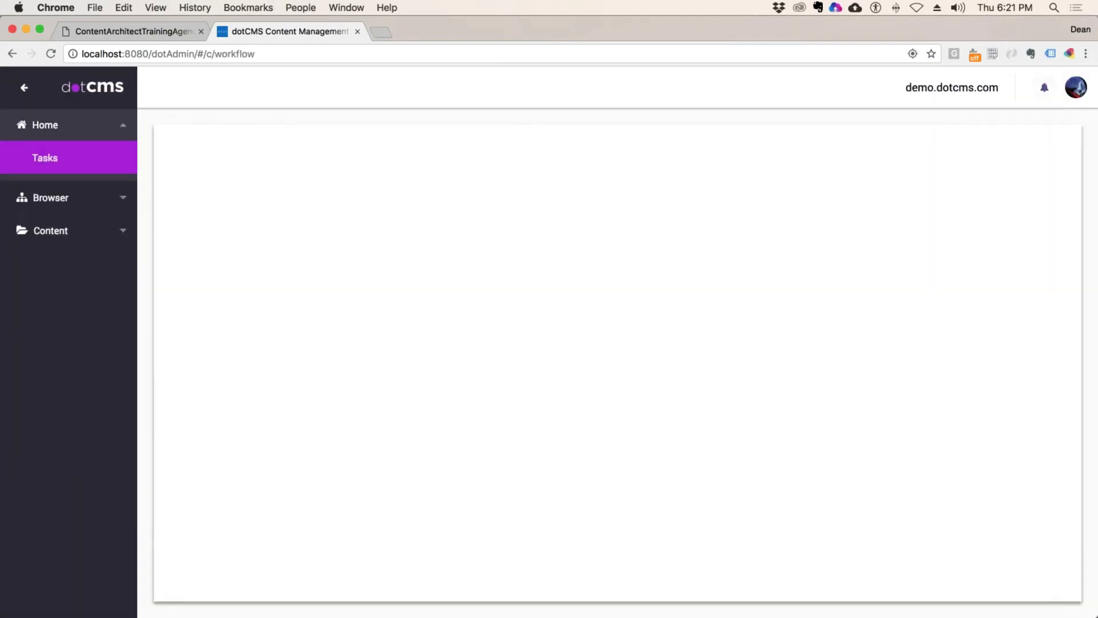
# Step: Check which content types that user can filter by in Content Search, then Logout As back to admin
pyautogui.click(63, 231)
pyautogui.click(47, 224)
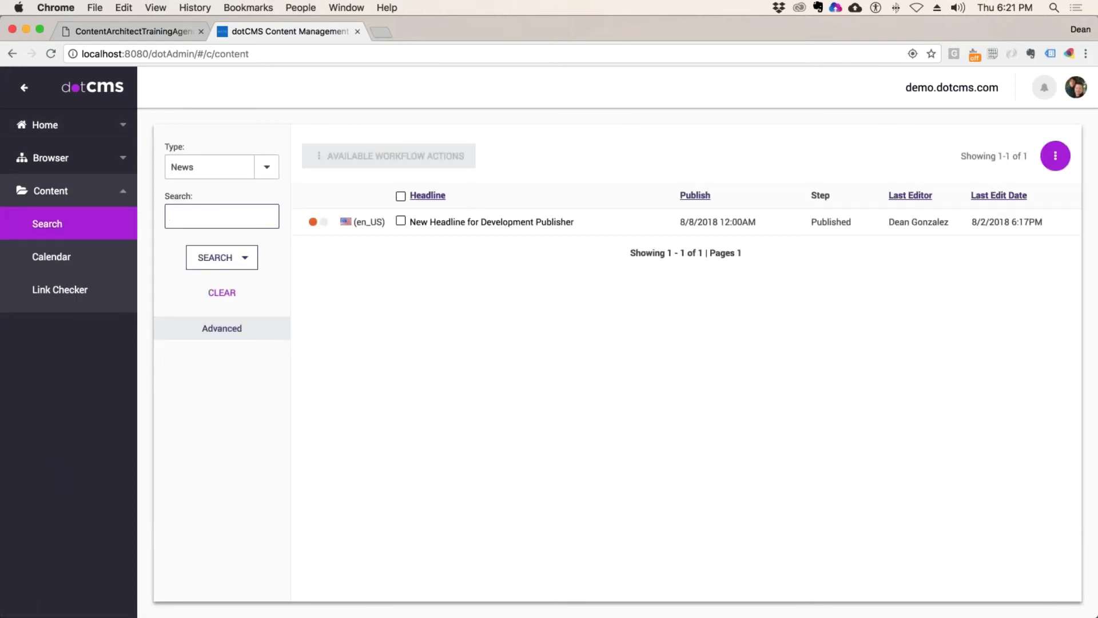
pyautogui.click(266, 166)
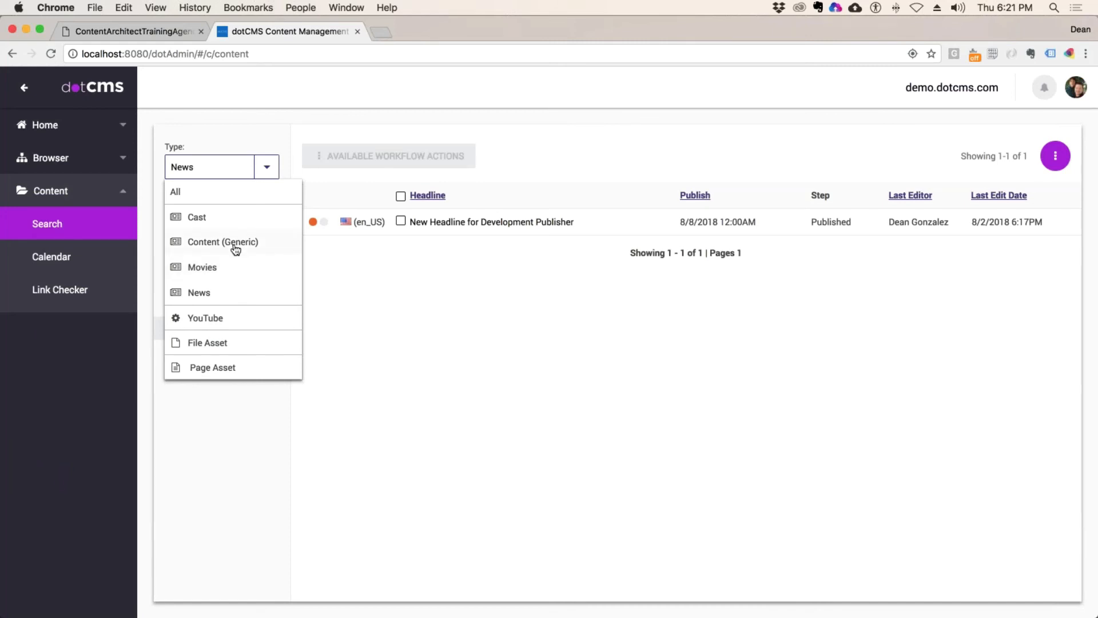
pyautogui.click(461, 363)
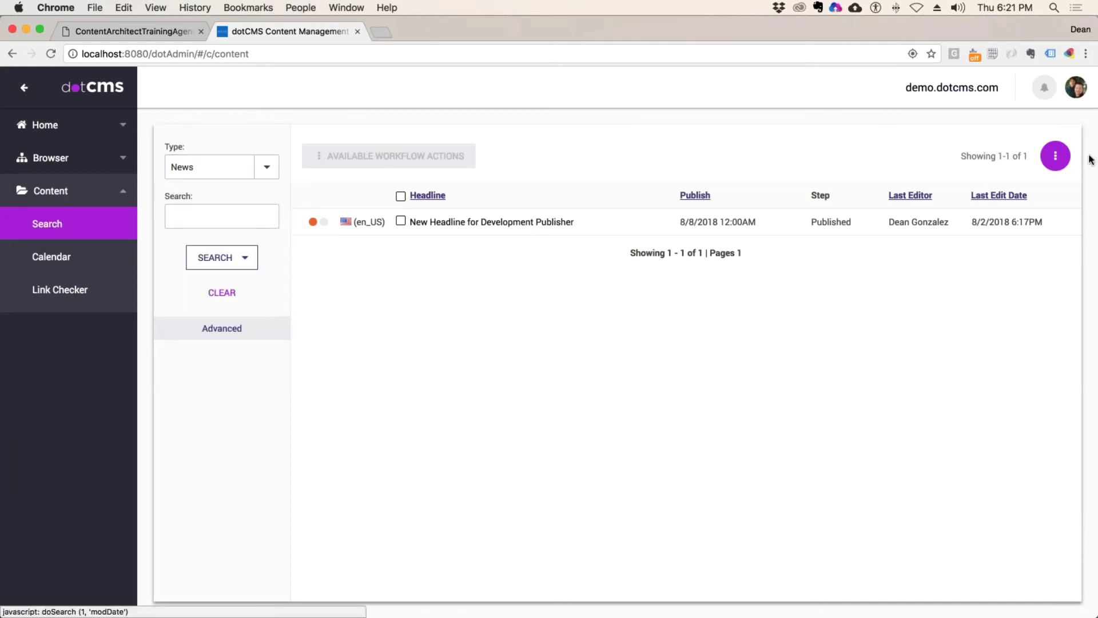
pyautogui.click(1055, 156)
pyautogui.click(993, 112)
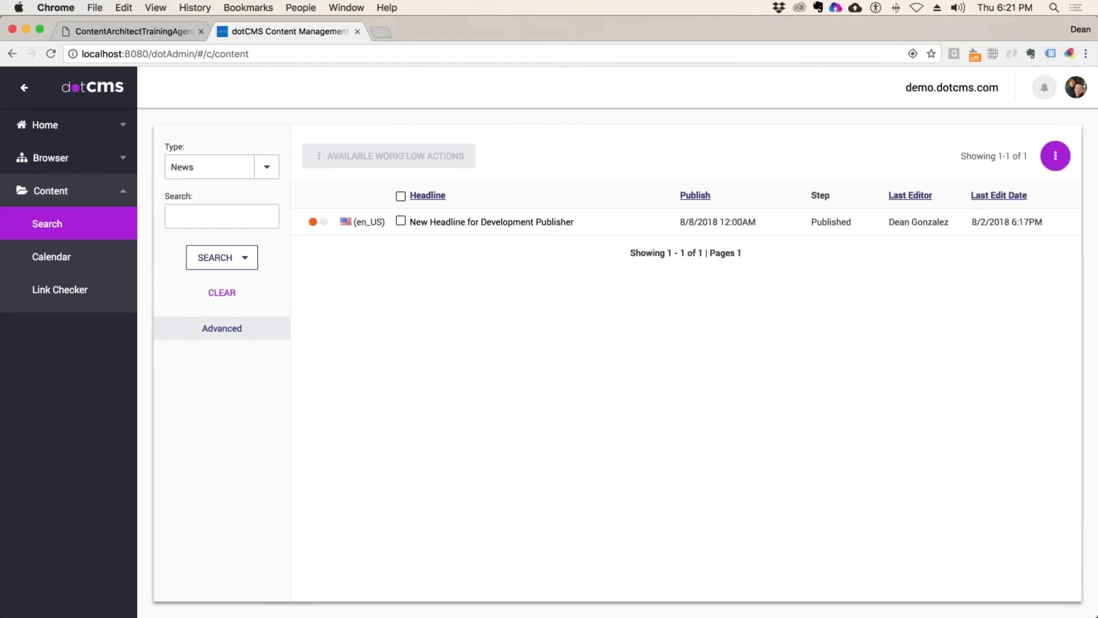
pyautogui.click(1076, 87)
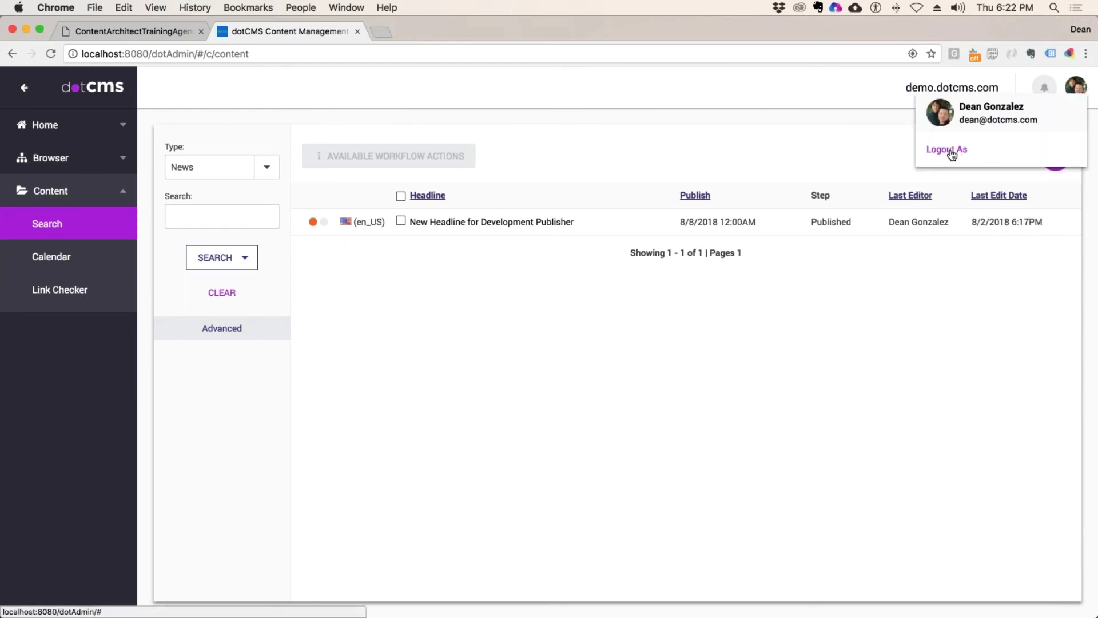
pyautogui.click(962, 152)
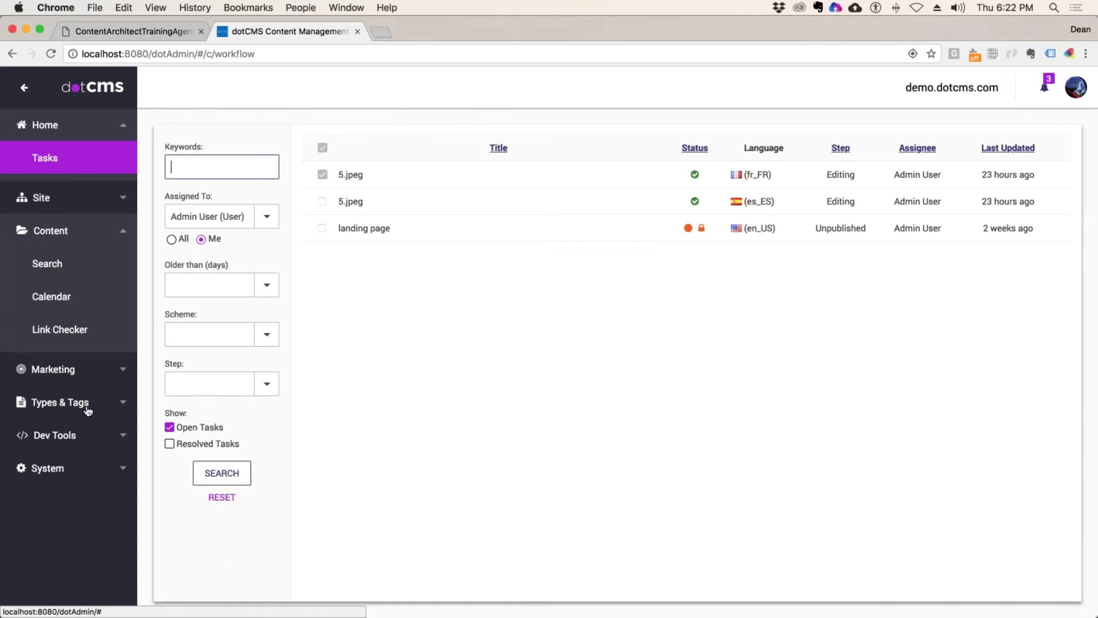
# Step: Flush all caches from the System Maintenance page
pyautogui.click(81, 403)
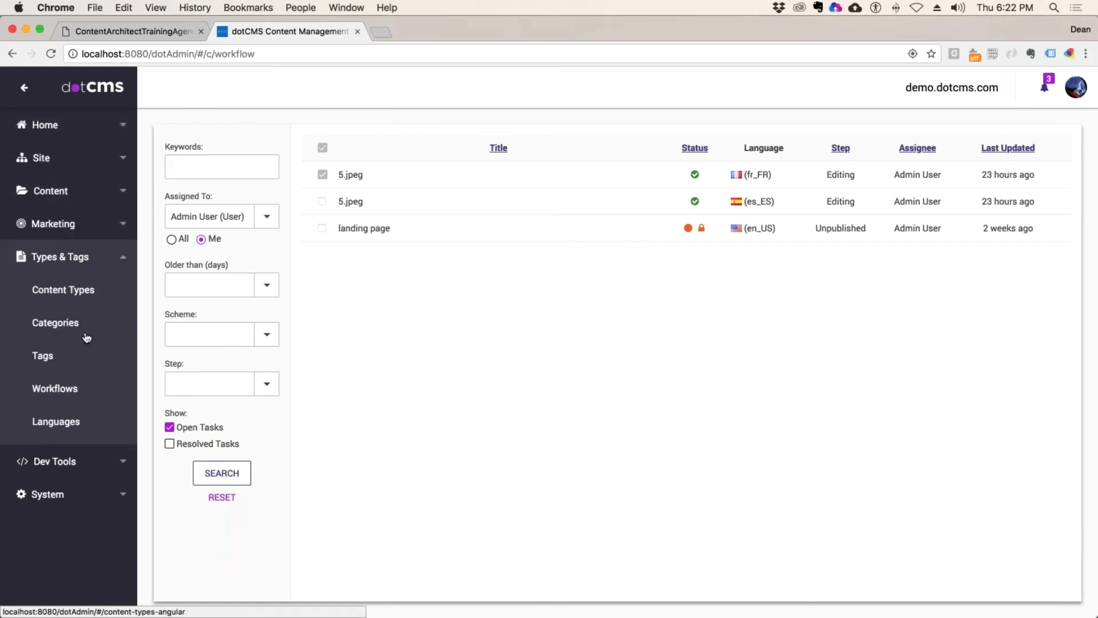
pyautogui.click(74, 291)
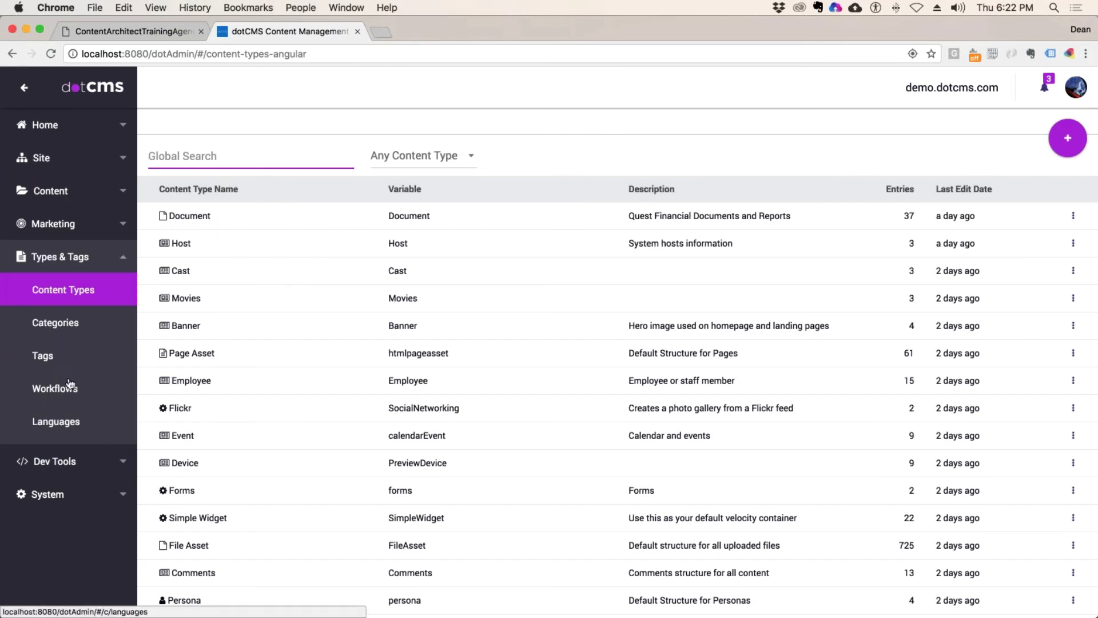
pyautogui.click(57, 493)
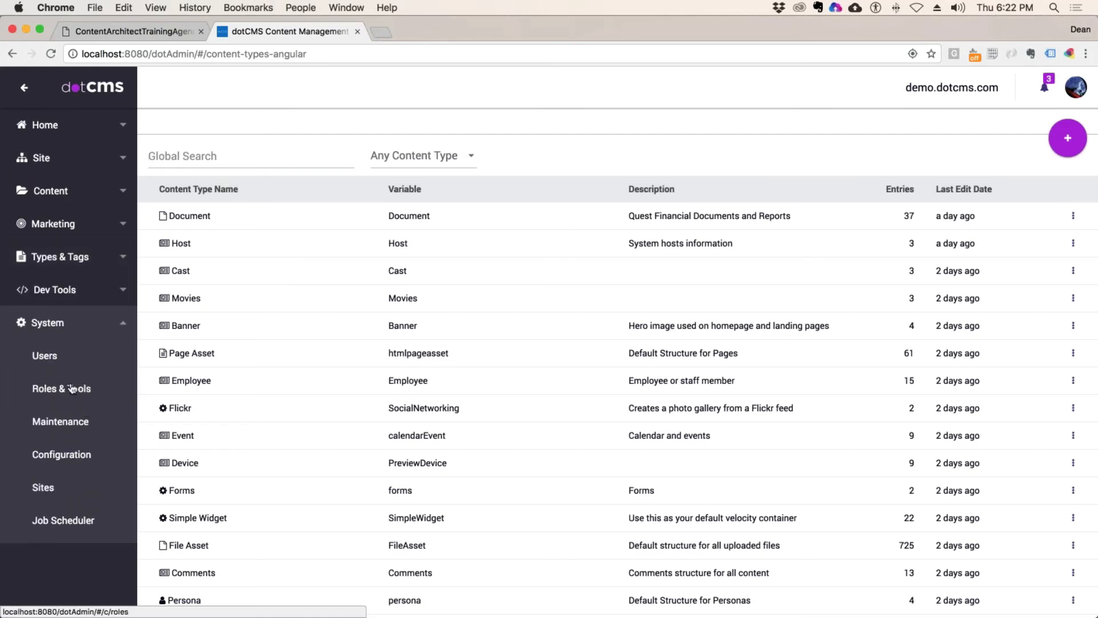
pyautogui.click(68, 425)
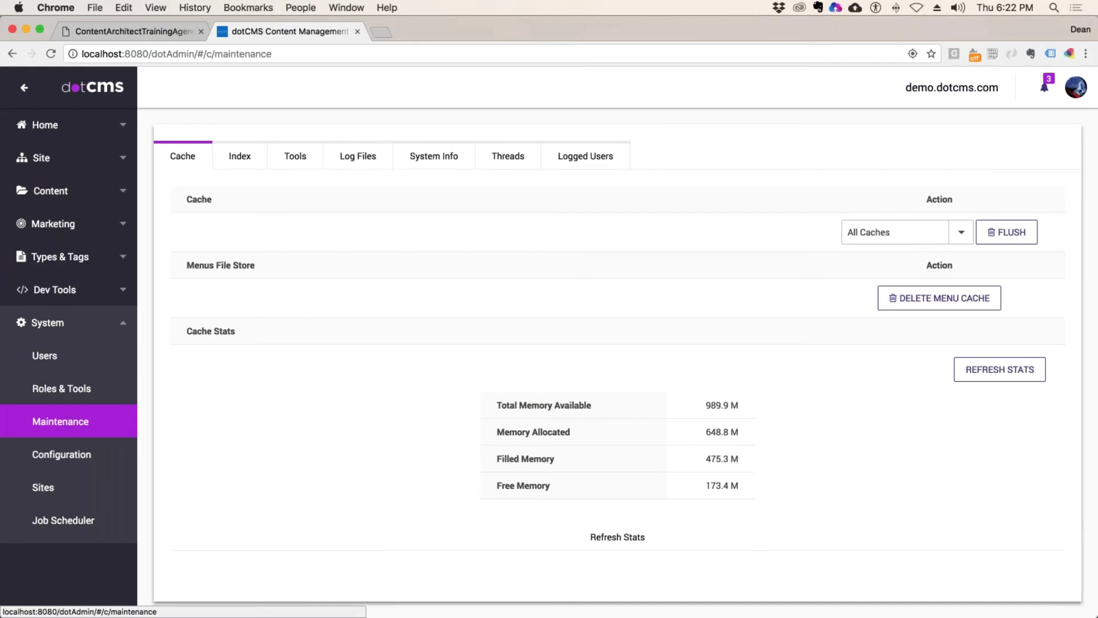
pyautogui.click(1007, 232)
# Step: Review the users in the Demo Developer Publisher and Contributor roles, then reopen Content Types
pyautogui.click(64, 389)
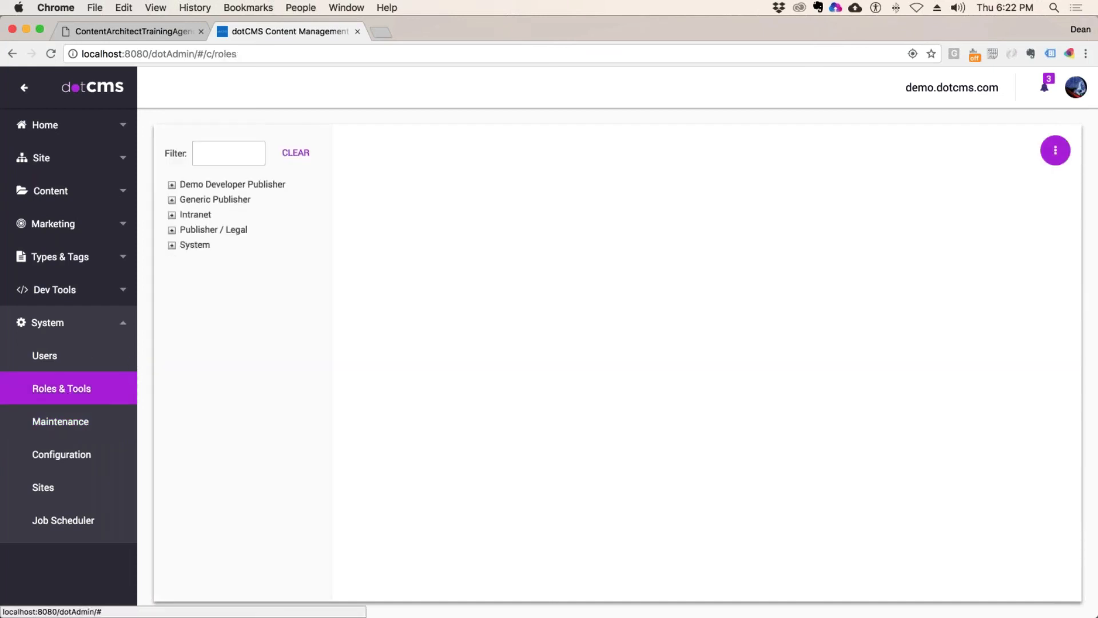
pyautogui.click(232, 190)
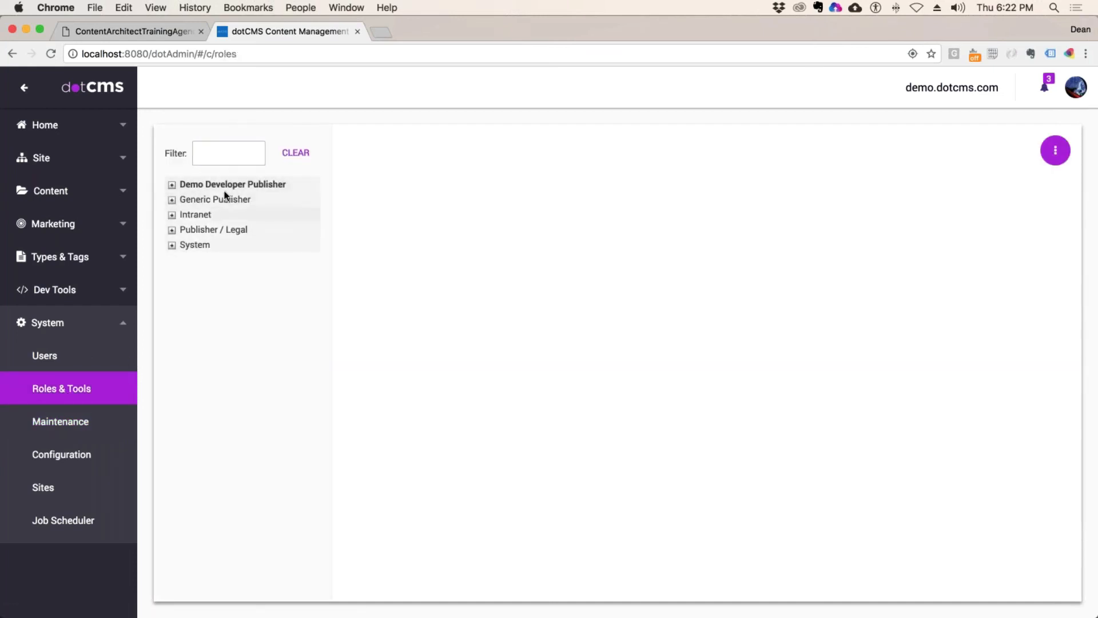
pyautogui.click(172, 186)
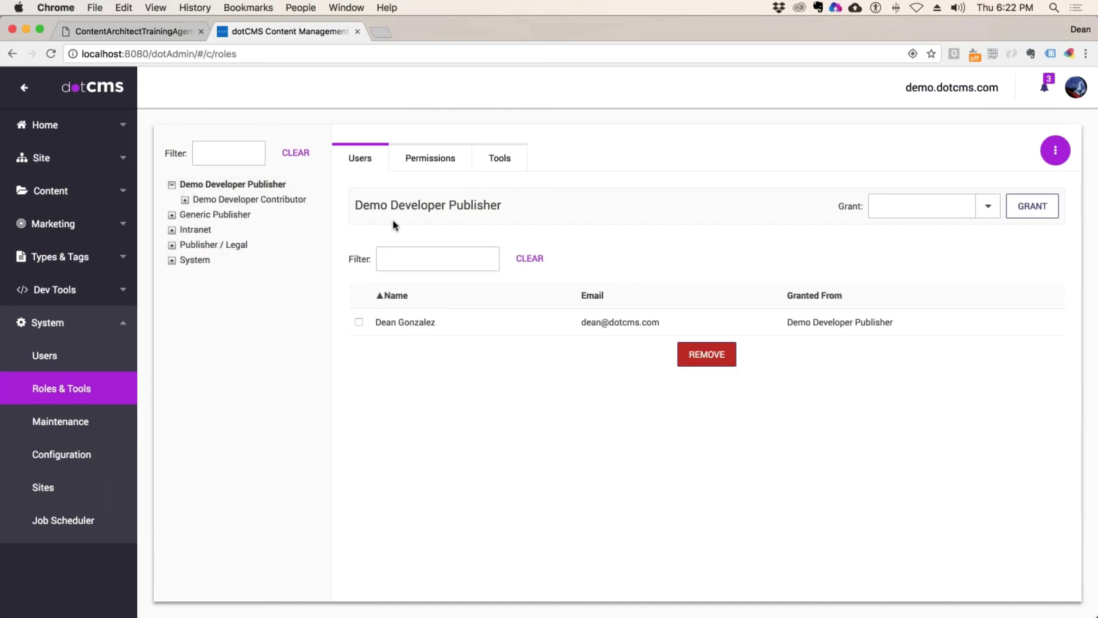
pyautogui.press('Down')
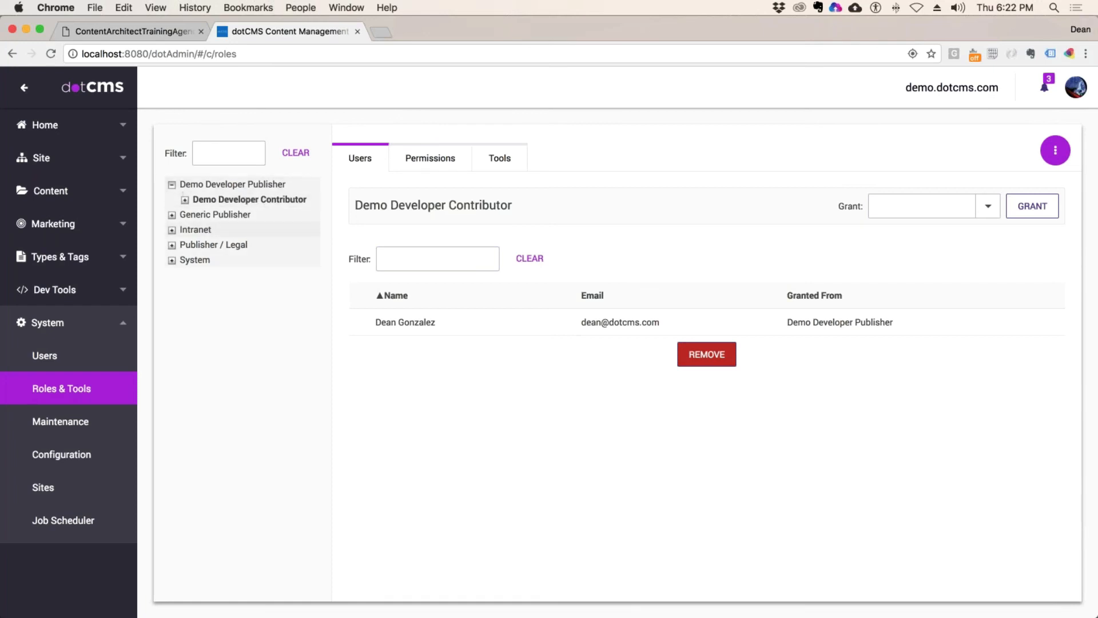
pyautogui.click(71, 257)
pyautogui.click(67, 290)
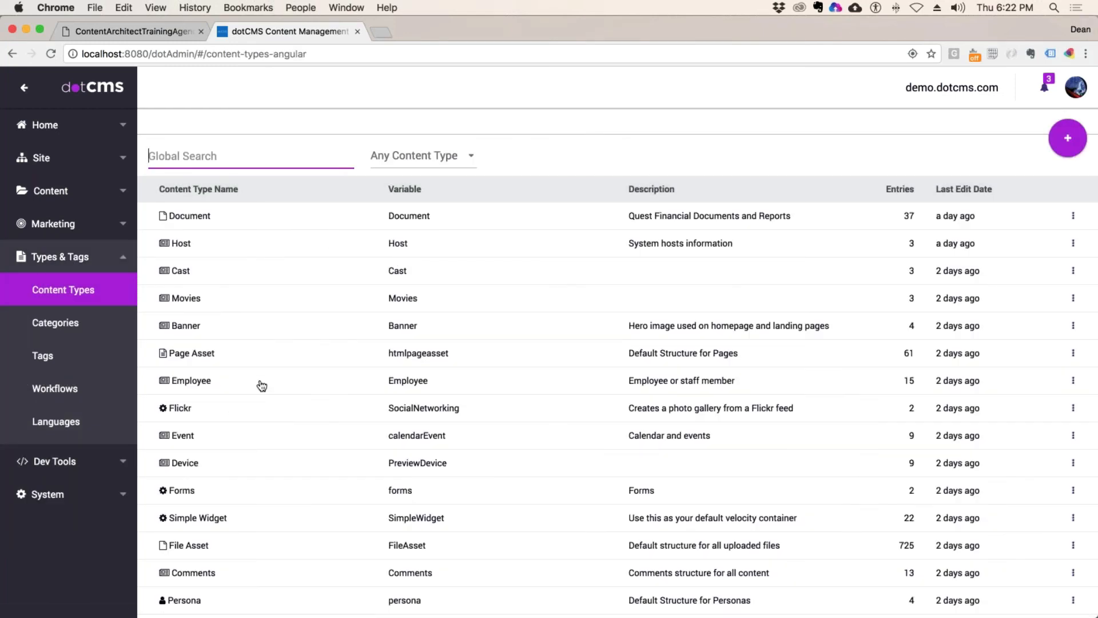
# Step: Search content types for 'Promo' and review the Promotion type's permissions
pyautogui.write('Promo')
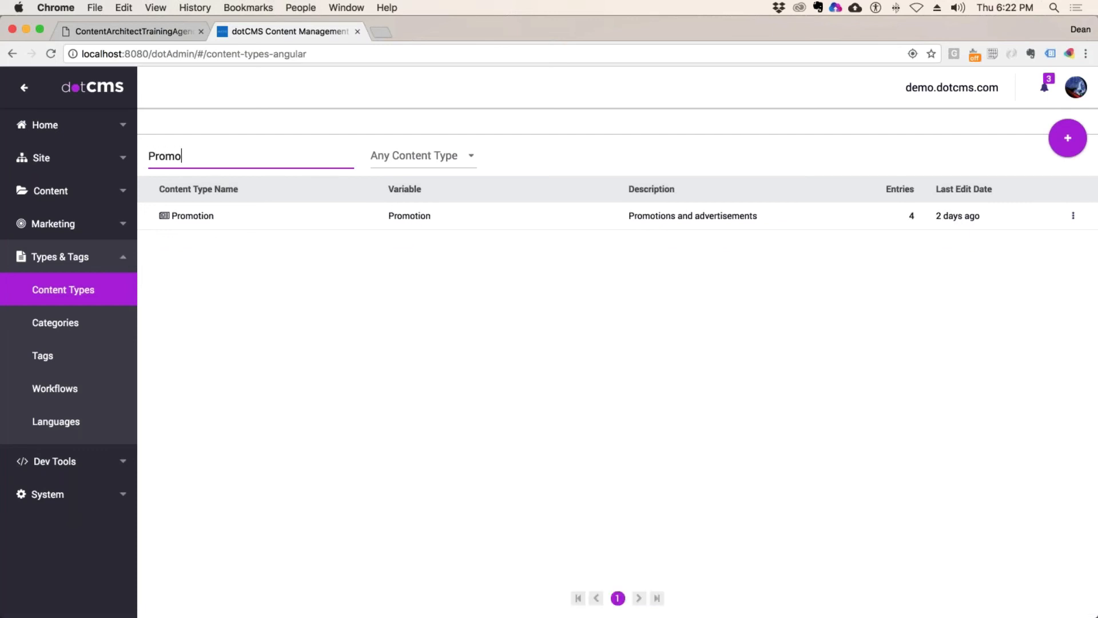
pyautogui.click(198, 217)
pyautogui.click(314, 126)
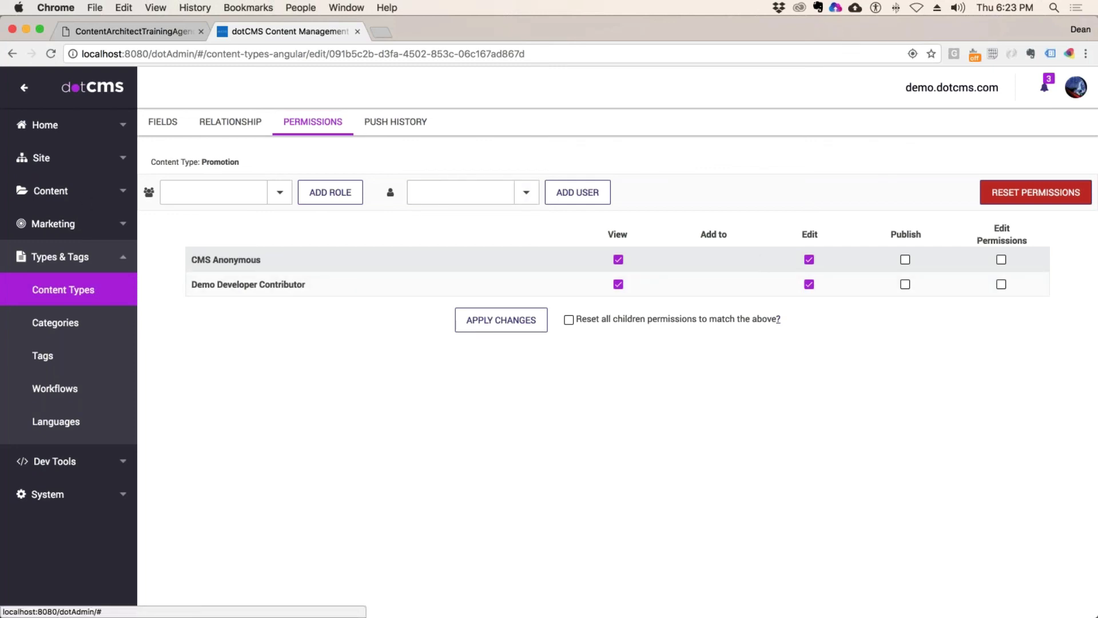
pyautogui.click(79, 266)
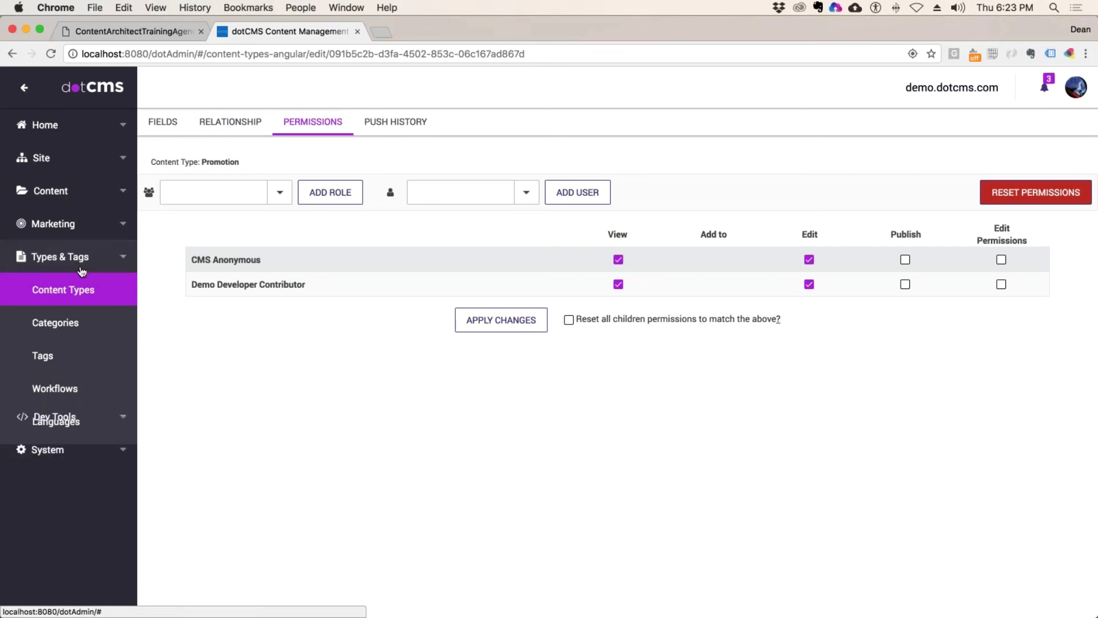
pyautogui.click(60, 255)
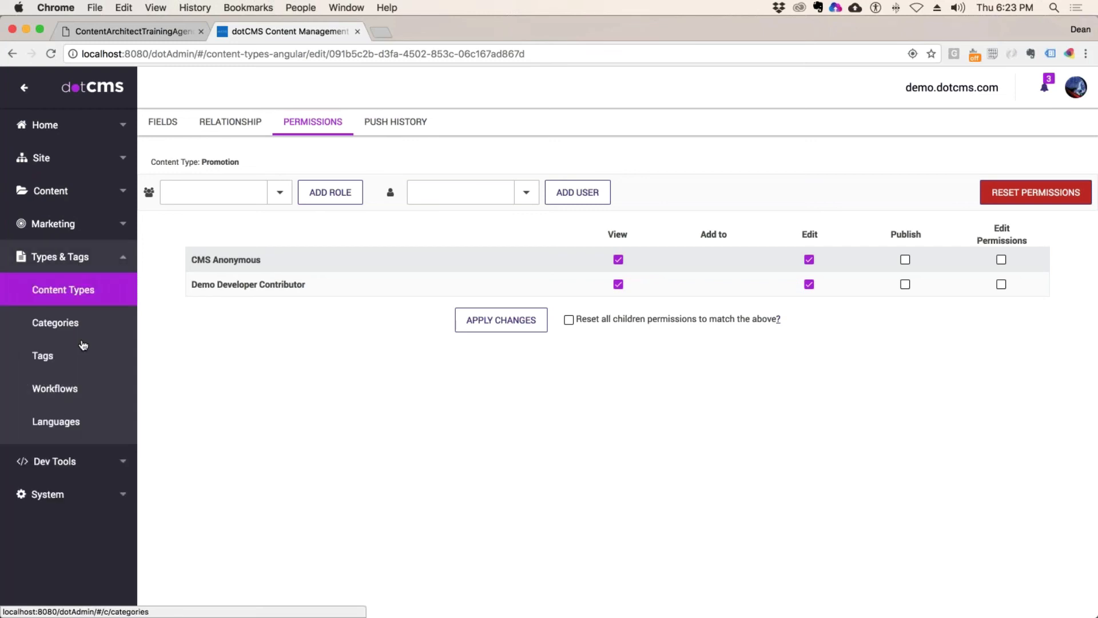
# Step: Go to the Content Search listing
pyautogui.click(1077, 88)
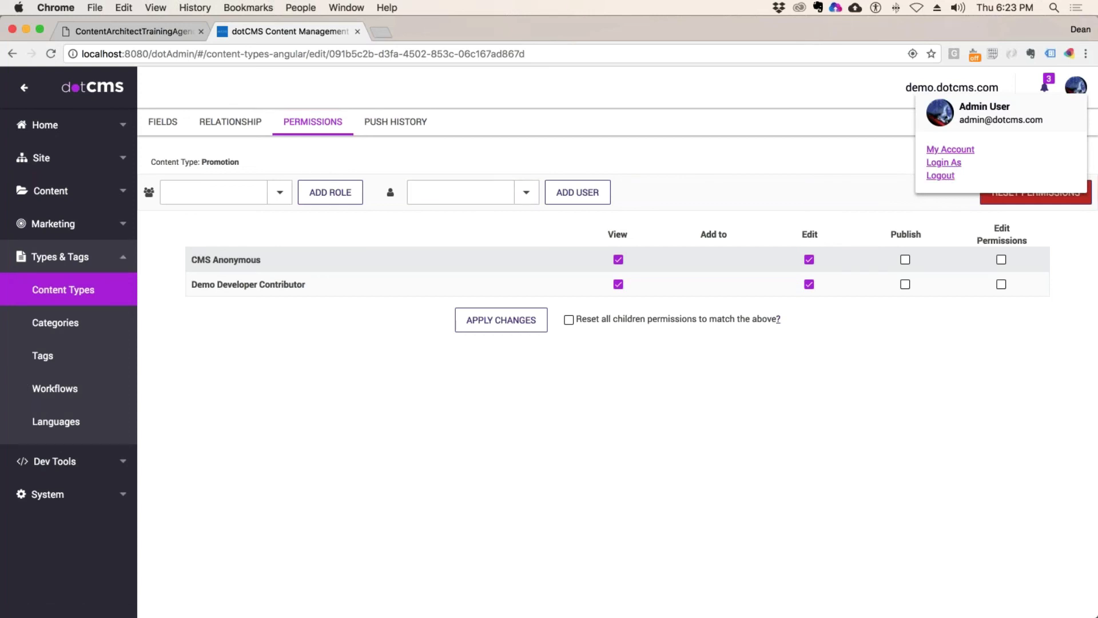
pyautogui.click(50, 191)
pyautogui.click(47, 224)
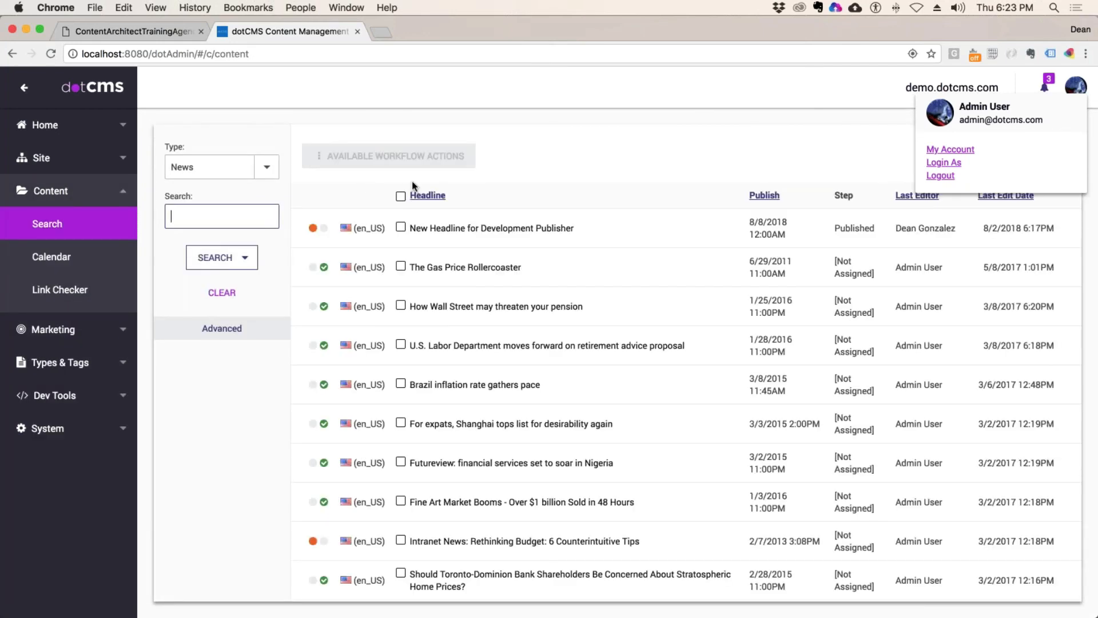
# Step: Filter the content search to Promotion and start a new Promotion item
pyautogui.click(258, 166)
pyautogui.click(267, 167)
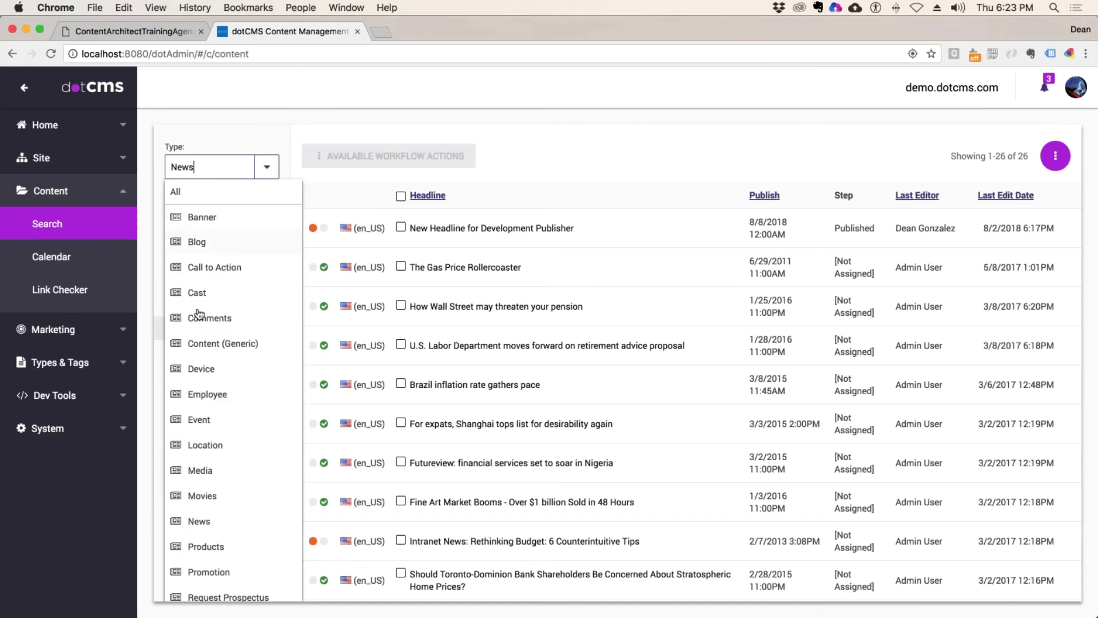
pyautogui.scroll(-3, 215, 493)
pyautogui.click(204, 426)
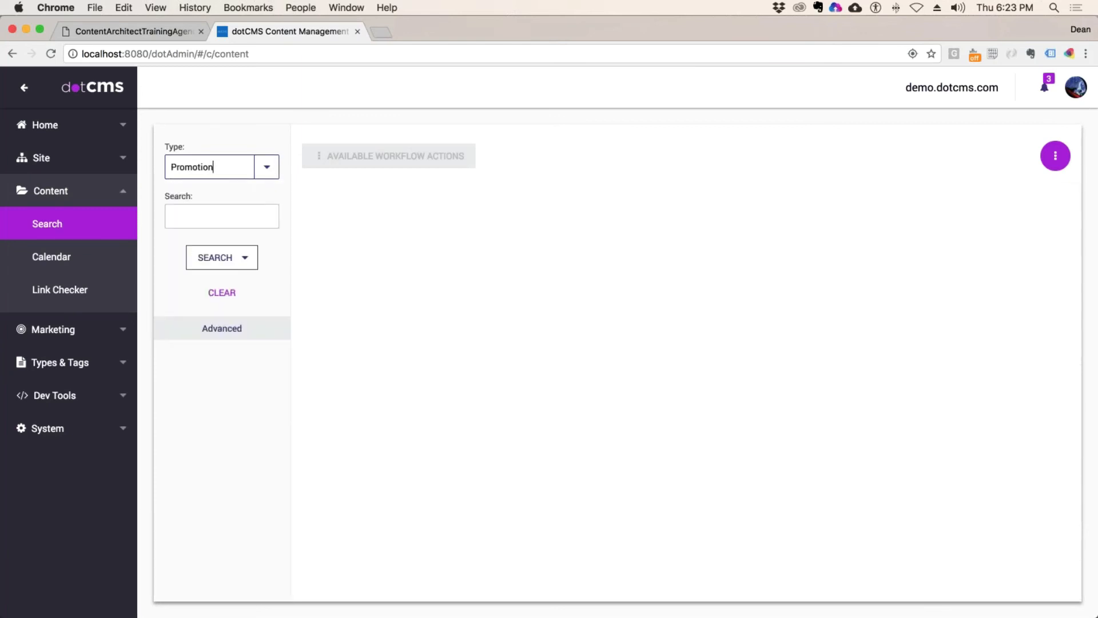
pyautogui.click(1055, 156)
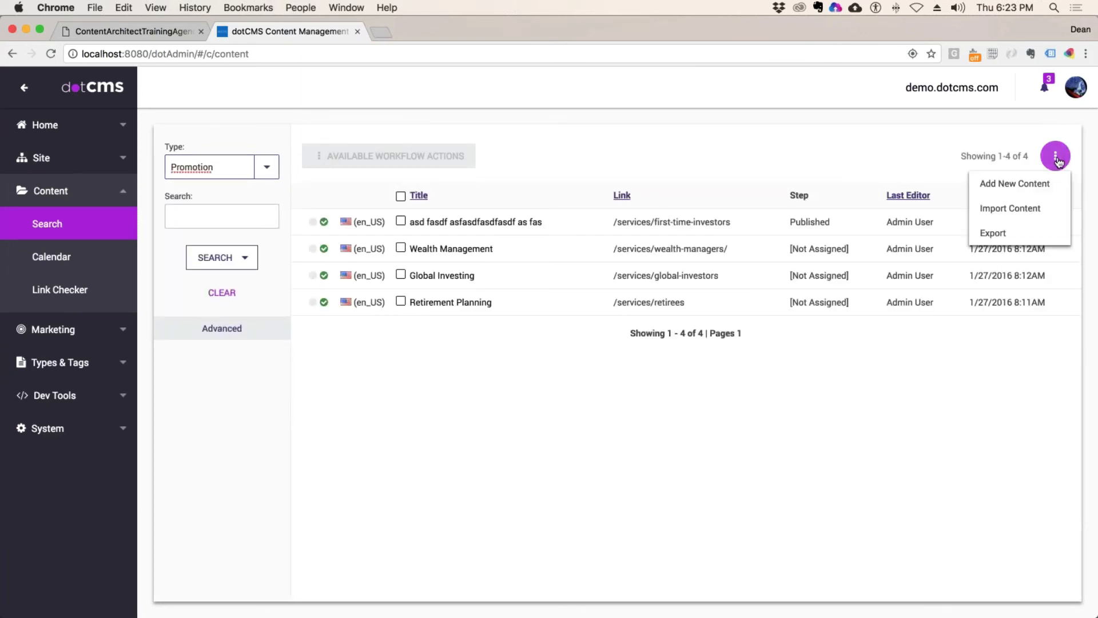
pyautogui.click(1016, 181)
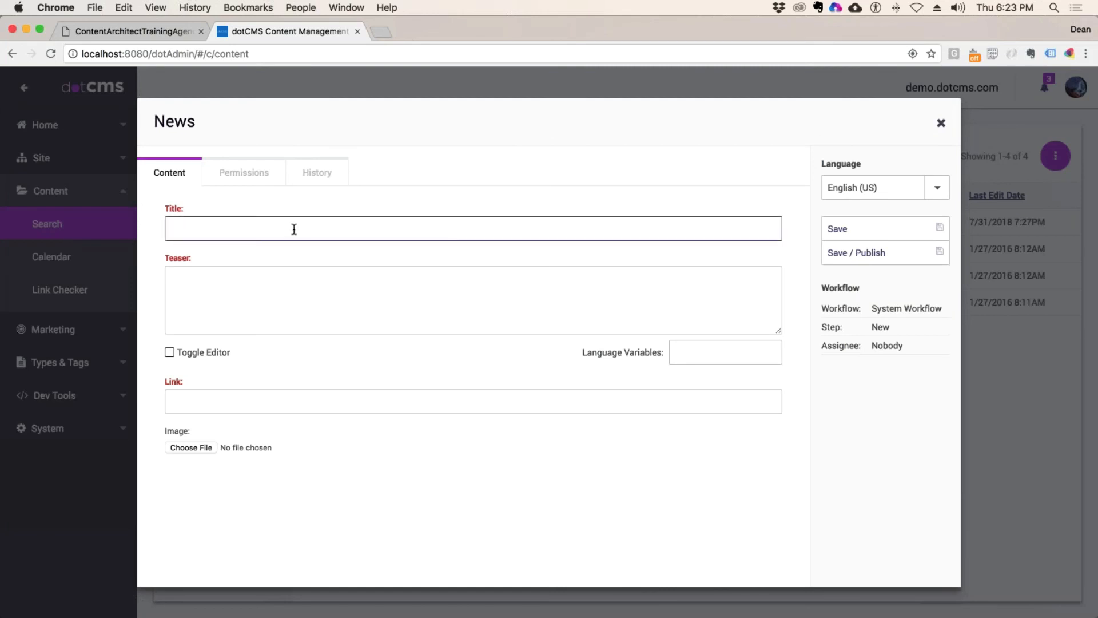
# Step: Title the item 'Promo' and fill in the required Teaser after the mandatory-fields error
pyautogui.write('Promo')
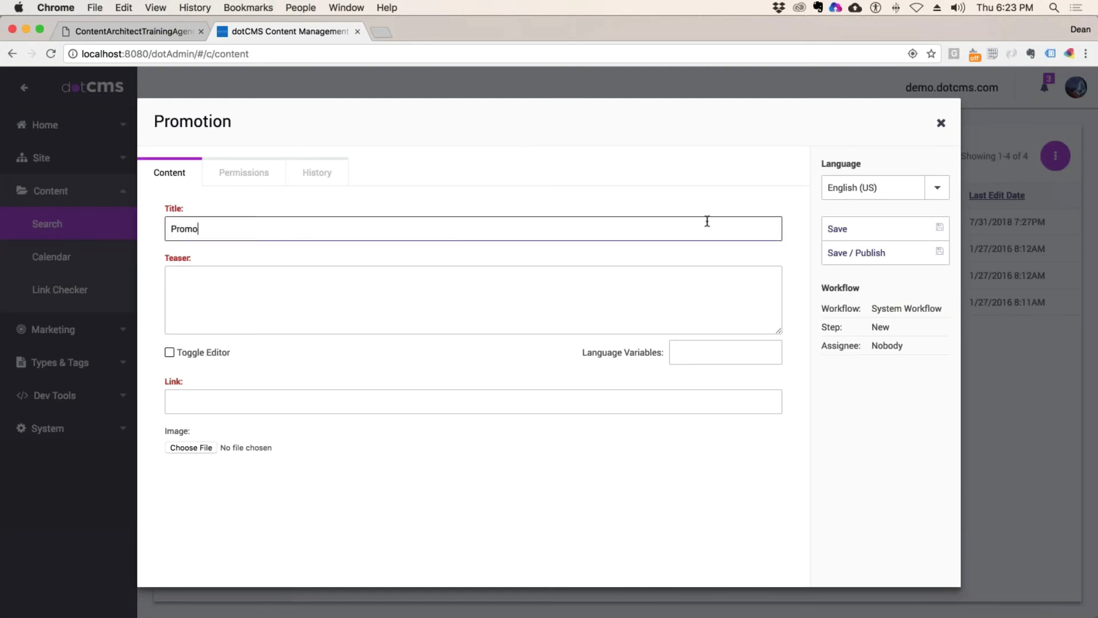
pyautogui.click(857, 252)
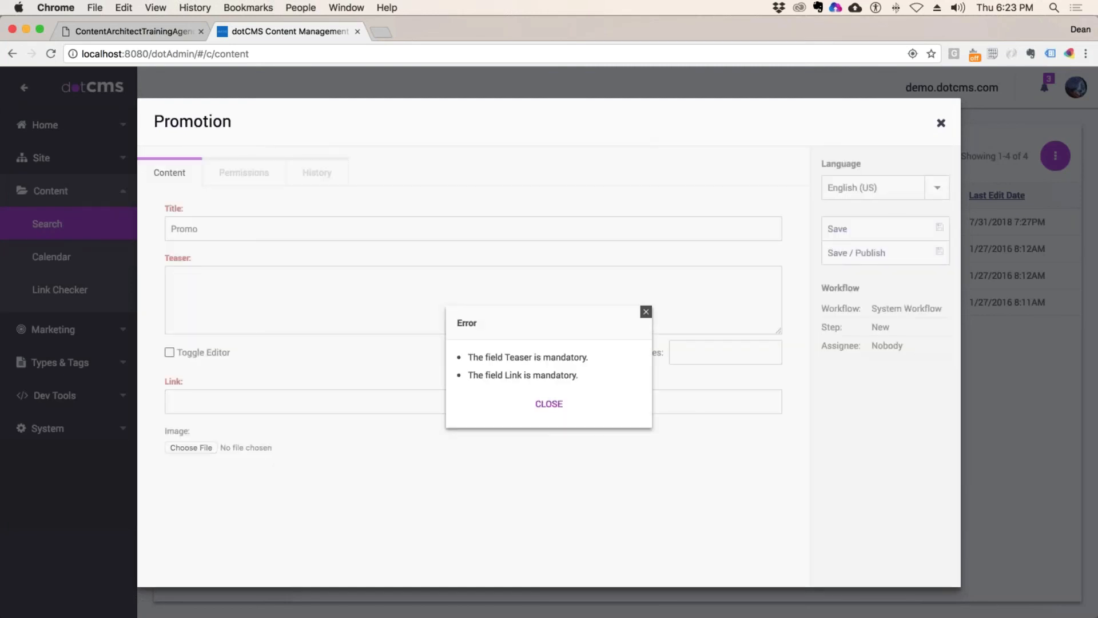
pyautogui.click(647, 311)
pyautogui.click(182, 300)
pyautogui.write('asdfa')
pyautogui.click(259, 401)
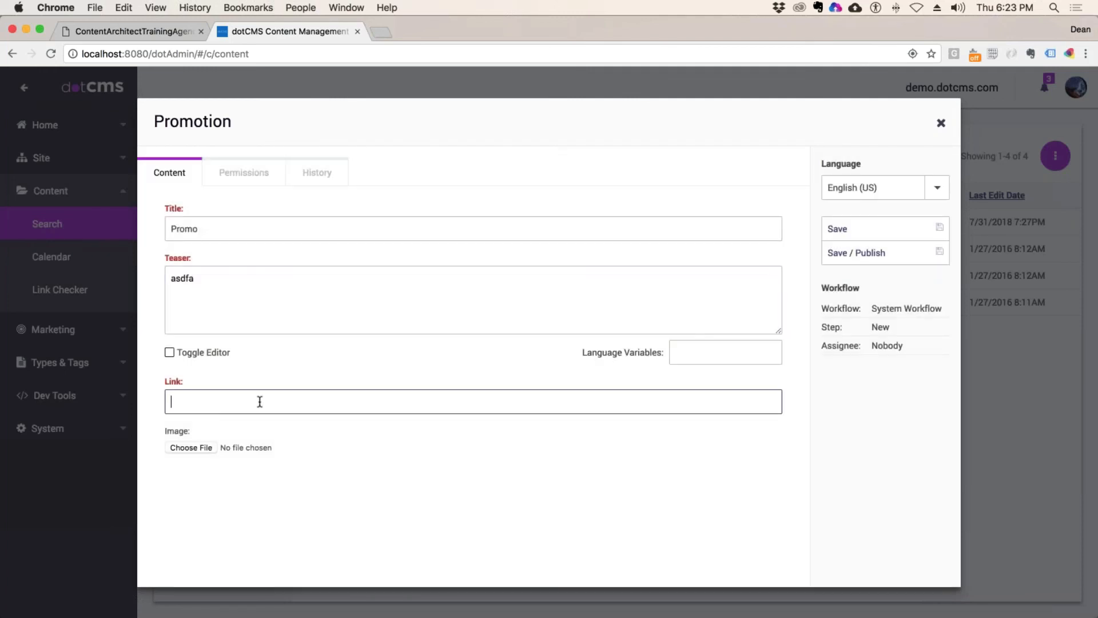
pyautogui.write('asdfasdfasd')
pyautogui.moveTo(222, 401); pyautogui.dragTo(122, 405)
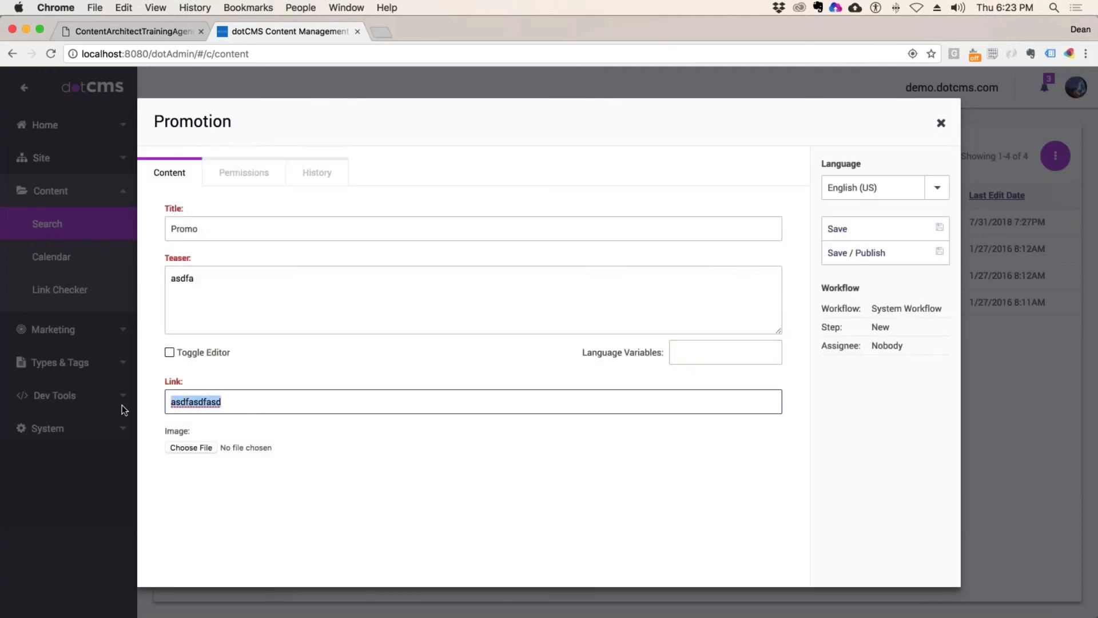
pyautogui.write('httP')
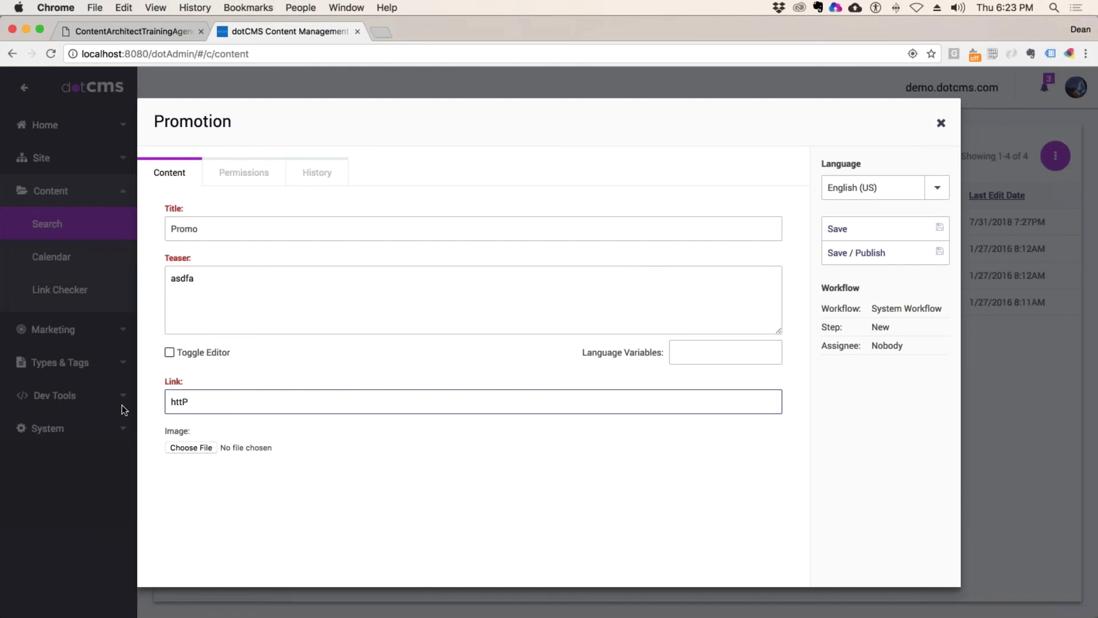
pyautogui.press('BackSpace')
pyautogui.write('p://google.com')
pyautogui.click(857, 253)
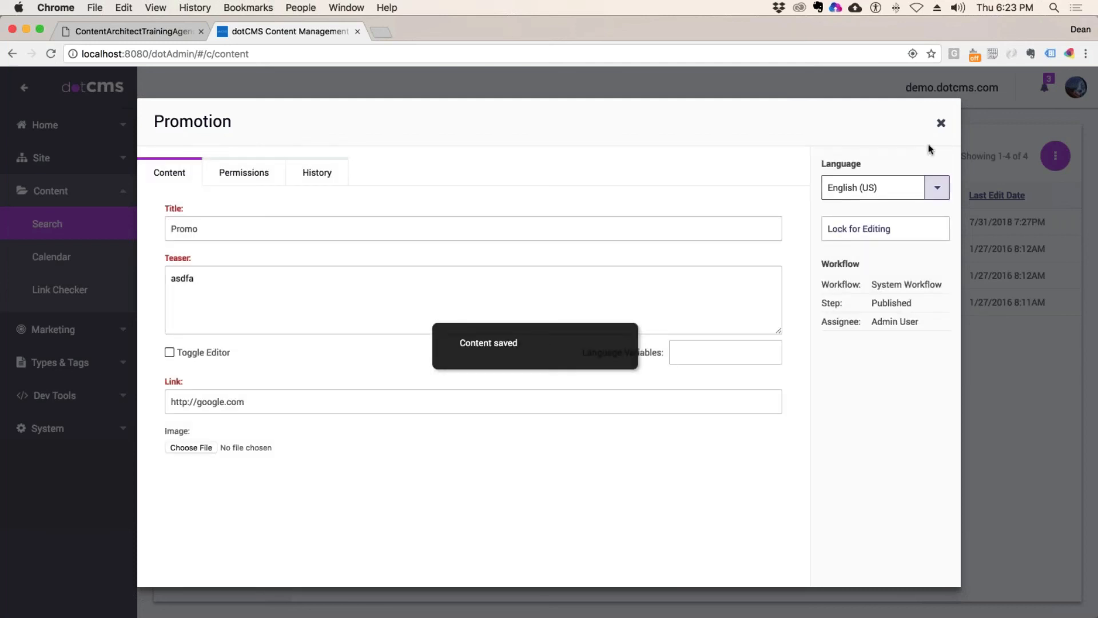
pyautogui.click(258, 173)
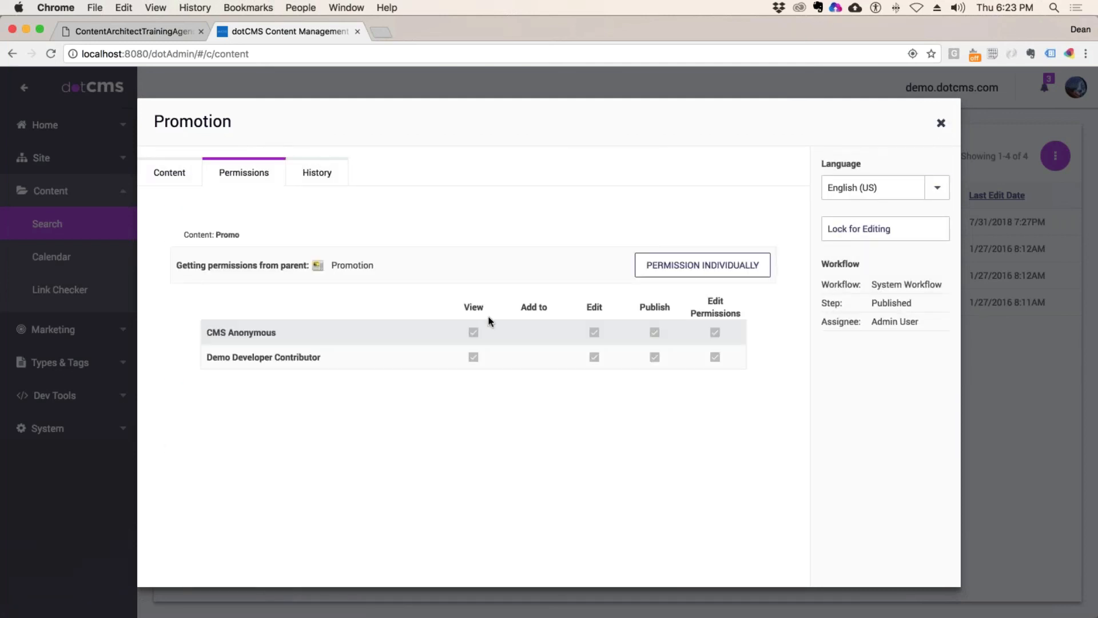
pyautogui.click(941, 124)
pyautogui.click(1076, 87)
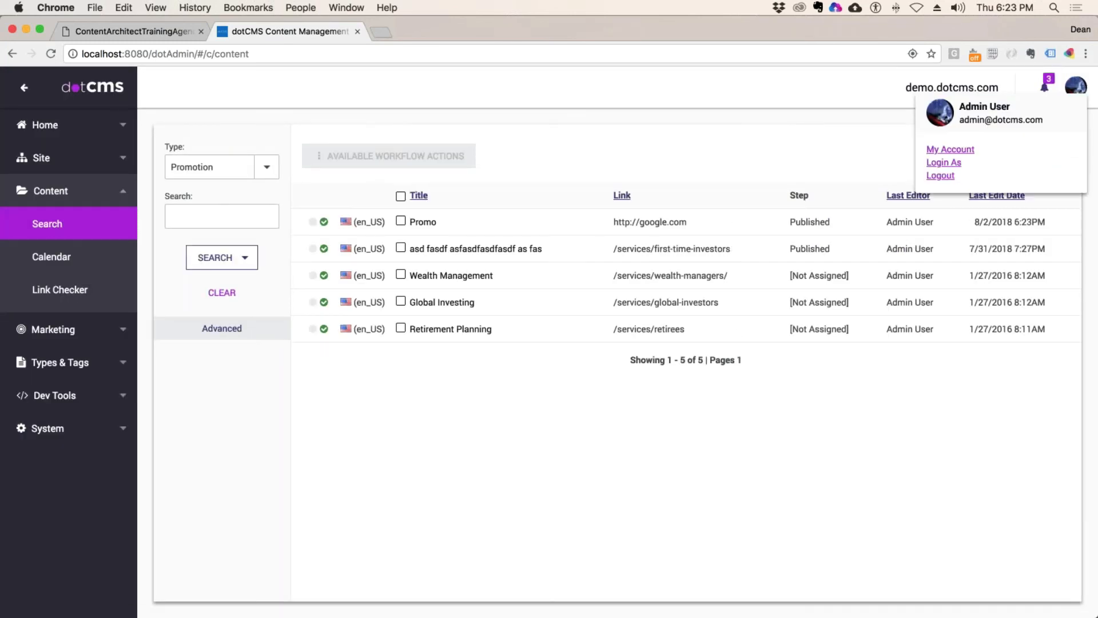
# Step: Log out and sign back in with the admin e-mail and password, remembering the login
pyautogui.click(940, 176)
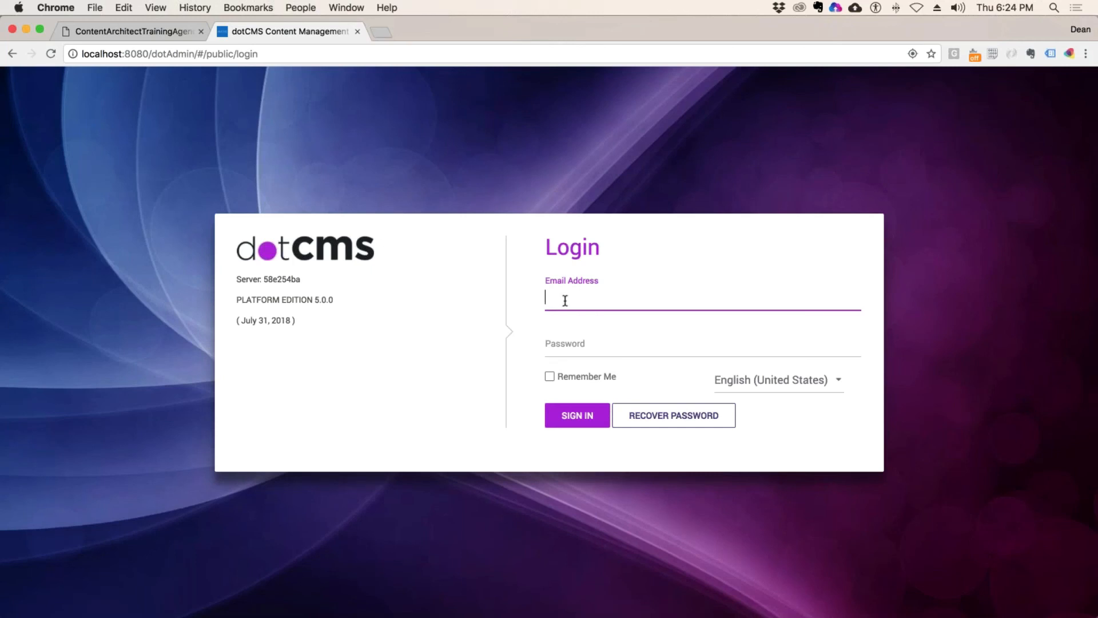
pyautogui.click(564, 347)
pyautogui.write('admi')
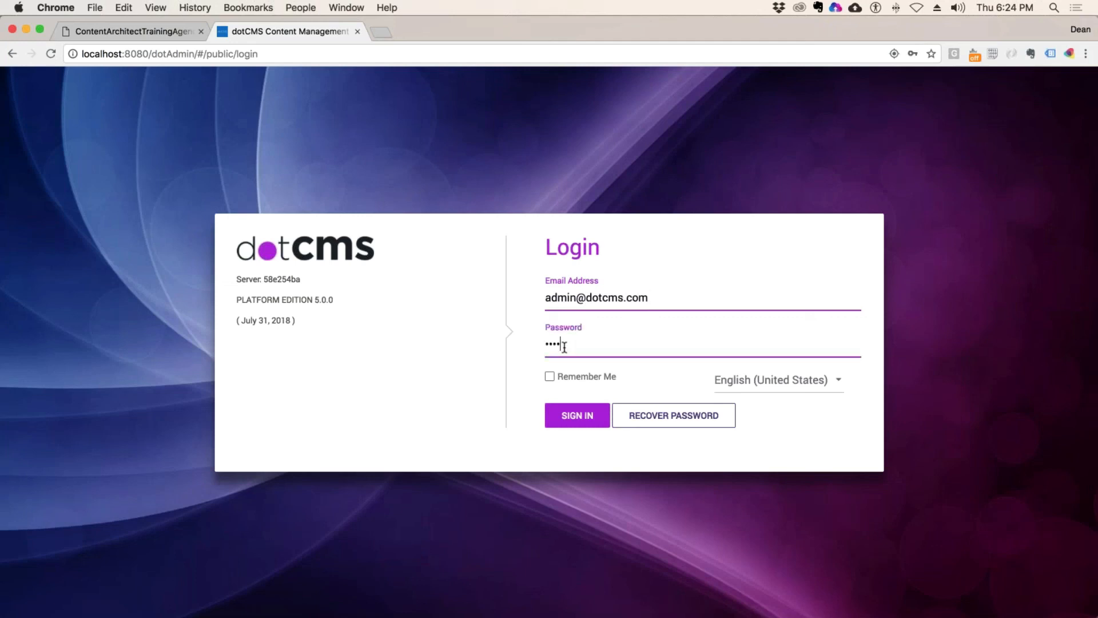
pyautogui.write('n')
pyautogui.click(551, 380)
pyautogui.press('Return')
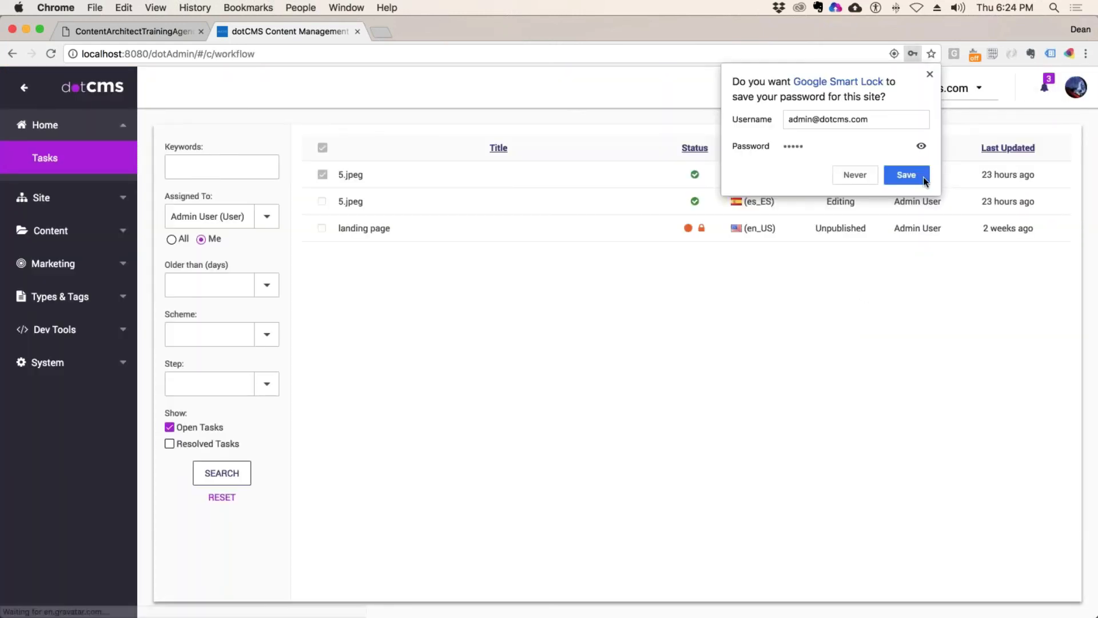
pyautogui.click(907, 175)
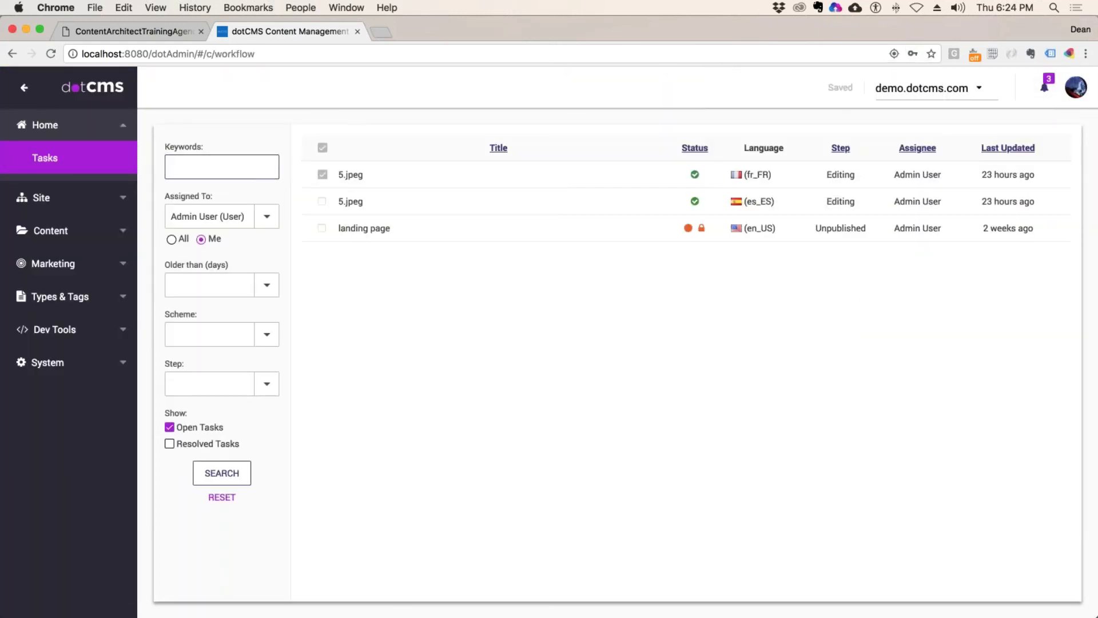
# Step: Log in as another user, found by searching their name in the Login As list
pyautogui.click(1076, 87)
pyautogui.click(952, 165)
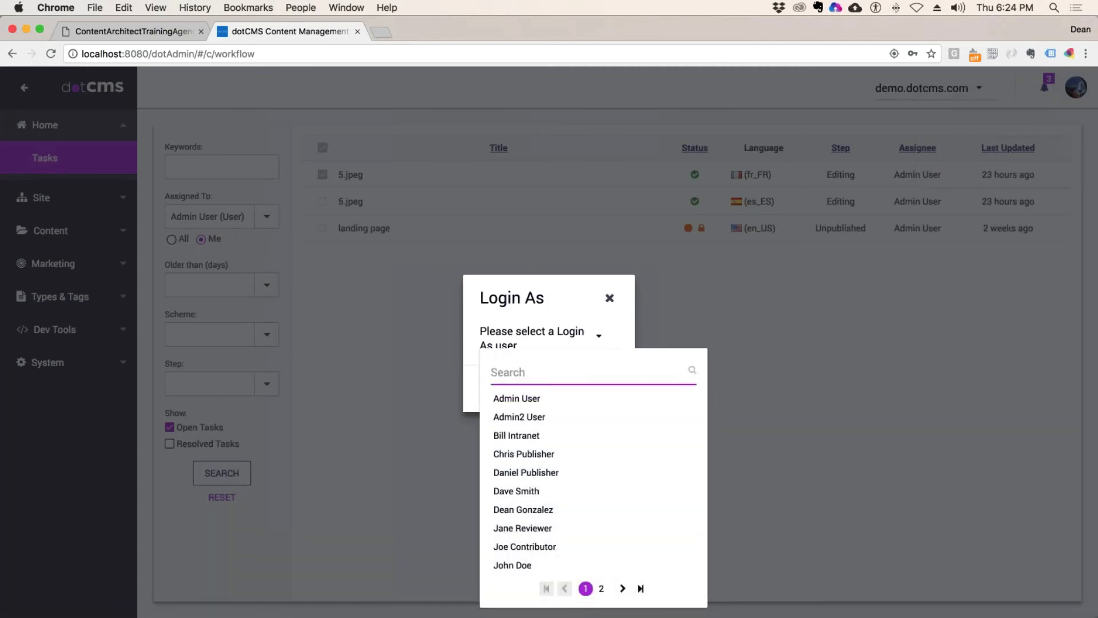
pyautogui.write('dean')
pyautogui.press('Return')
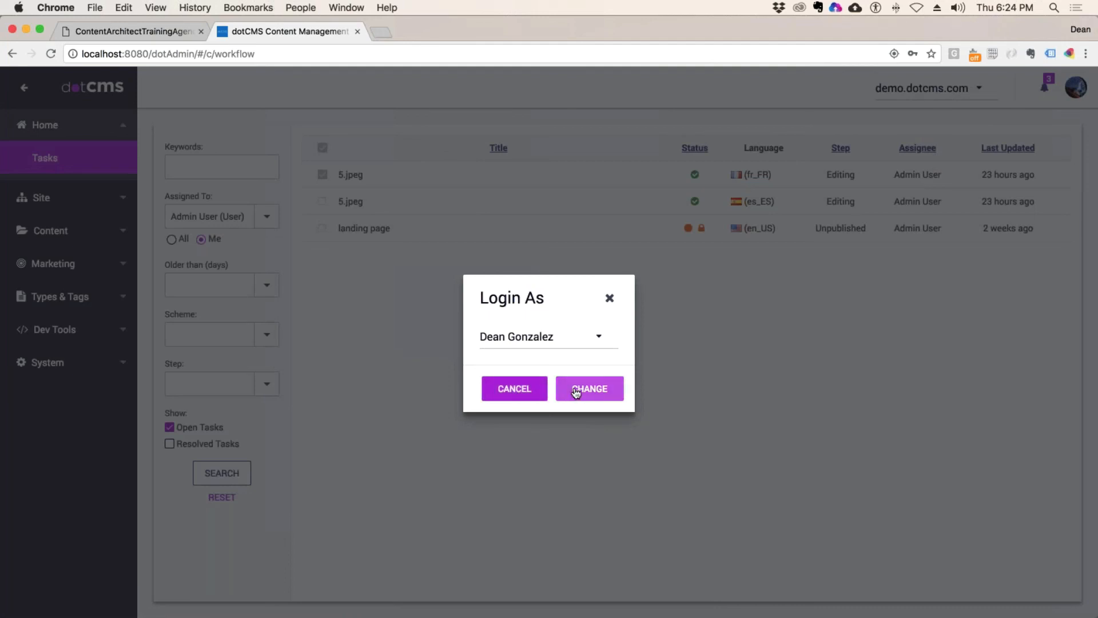
pyautogui.click(576, 393)
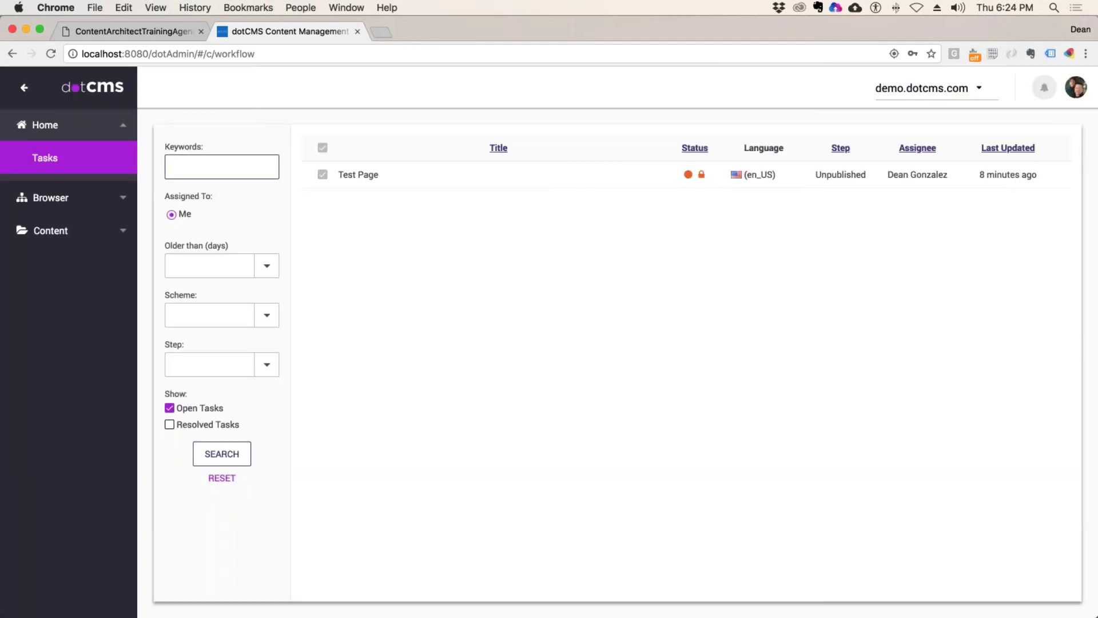
# Step: Filter Content Search to the Promotion type to list its five items
pyautogui.click(58, 230)
pyautogui.click(106, 224)
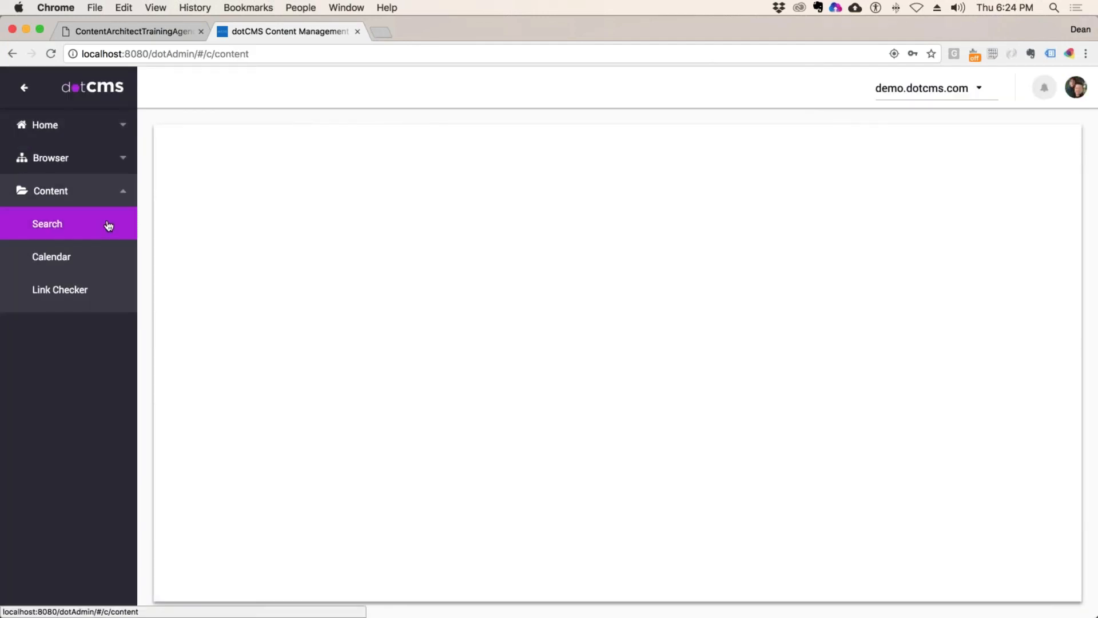
pyautogui.click(265, 168)
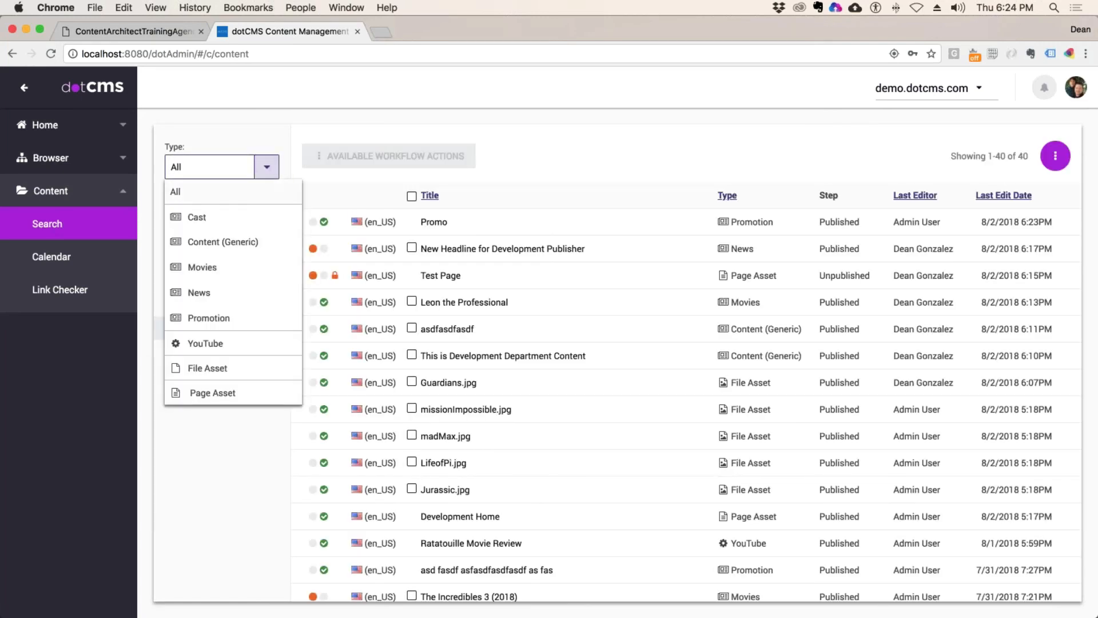
pyautogui.click(207, 317)
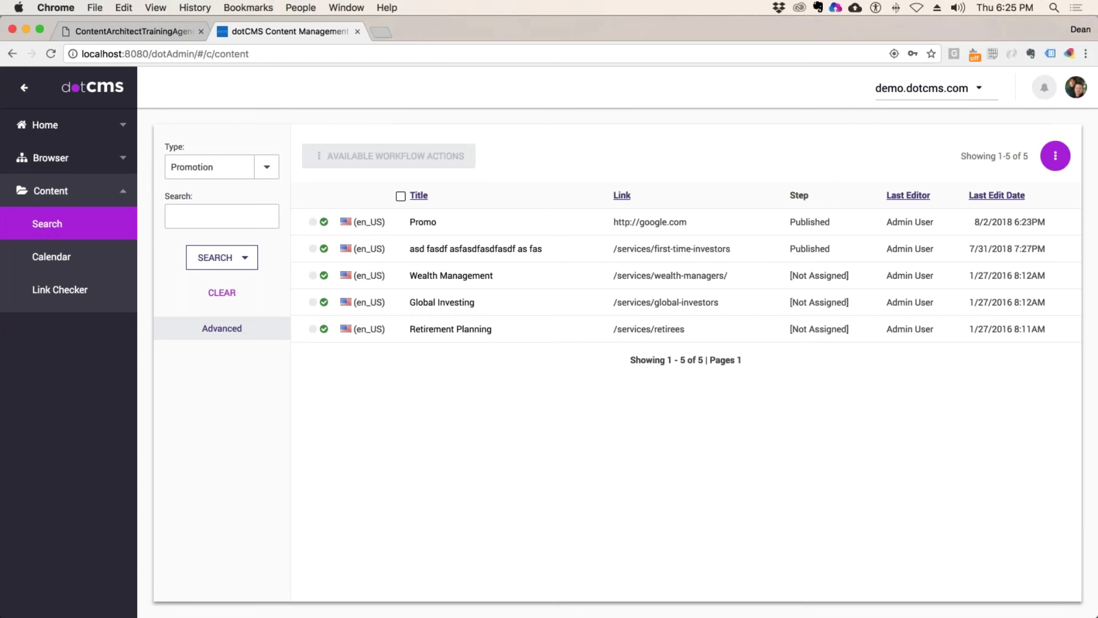
pyautogui.click(1055, 158)
pyautogui.click(1013, 182)
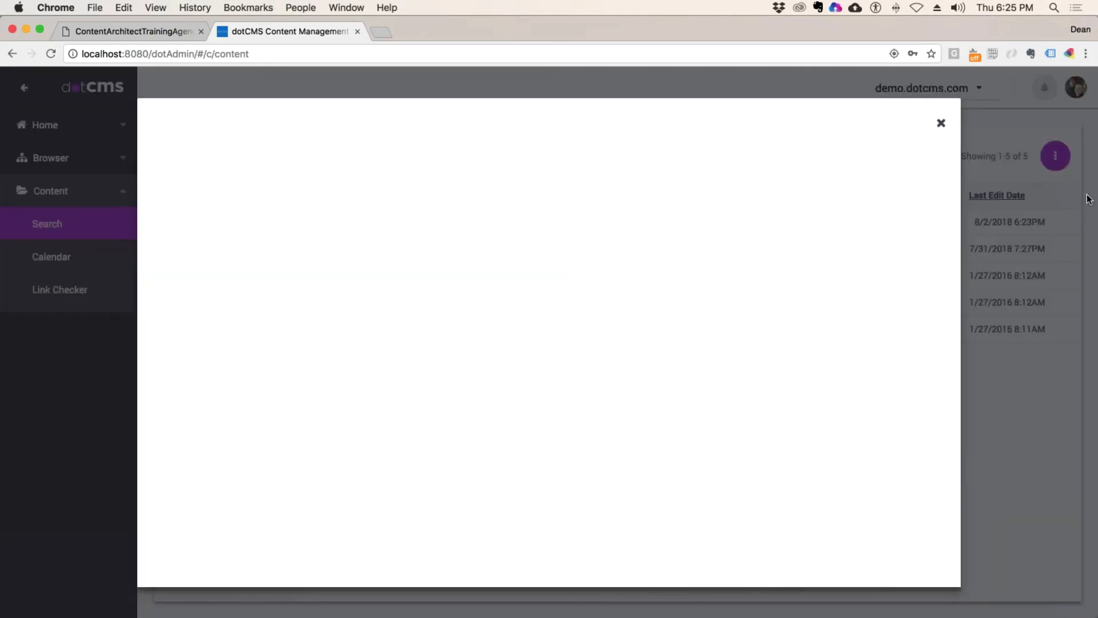
pyautogui.click(238, 232)
pyautogui.write('asdfasdfa')
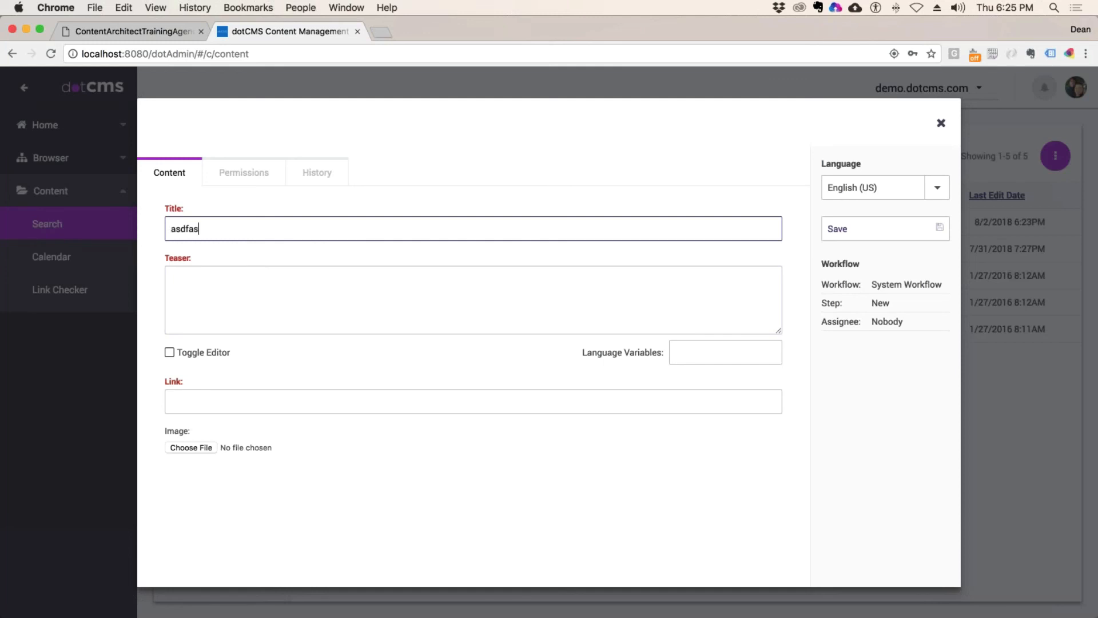
pyautogui.click(236, 284)
pyautogui.write('asdfasdf')
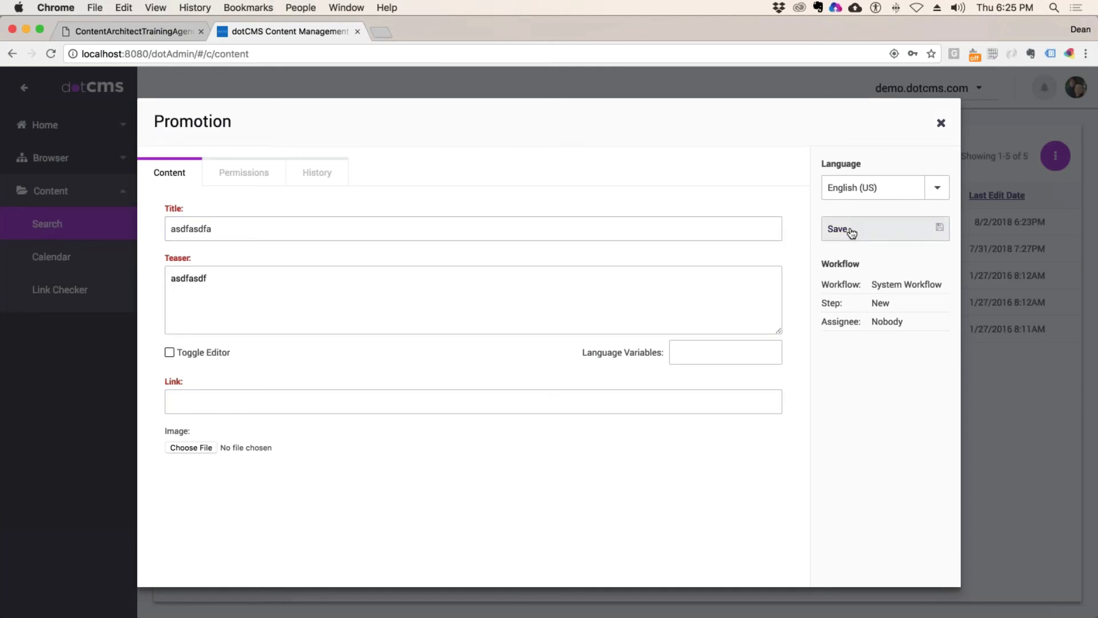
pyautogui.click(940, 123)
pyautogui.press('Return')
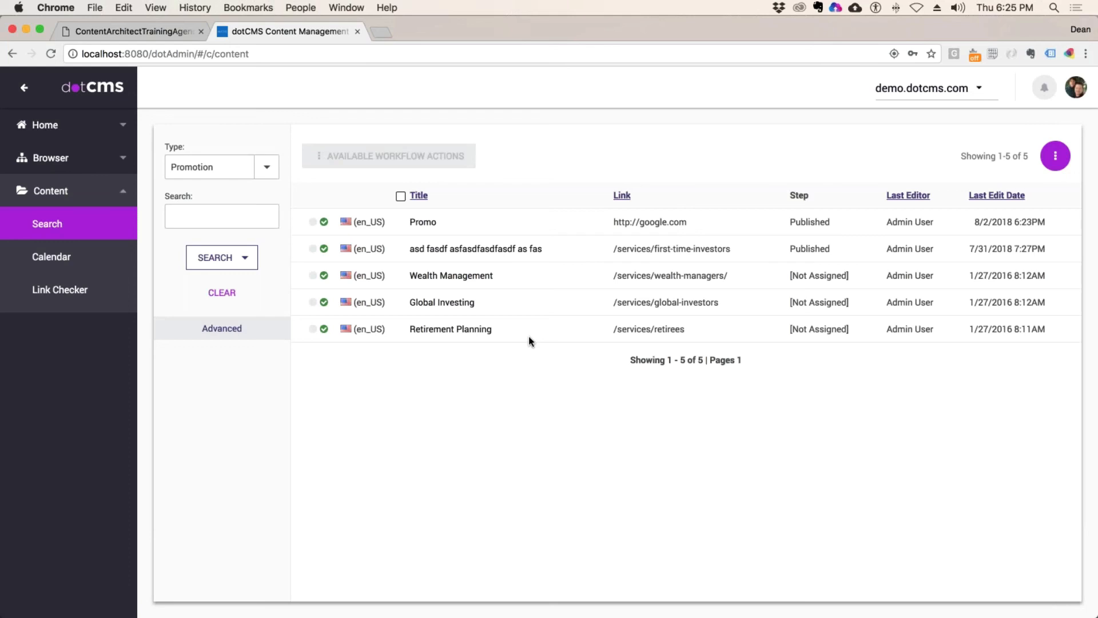
pyautogui.click(223, 217)
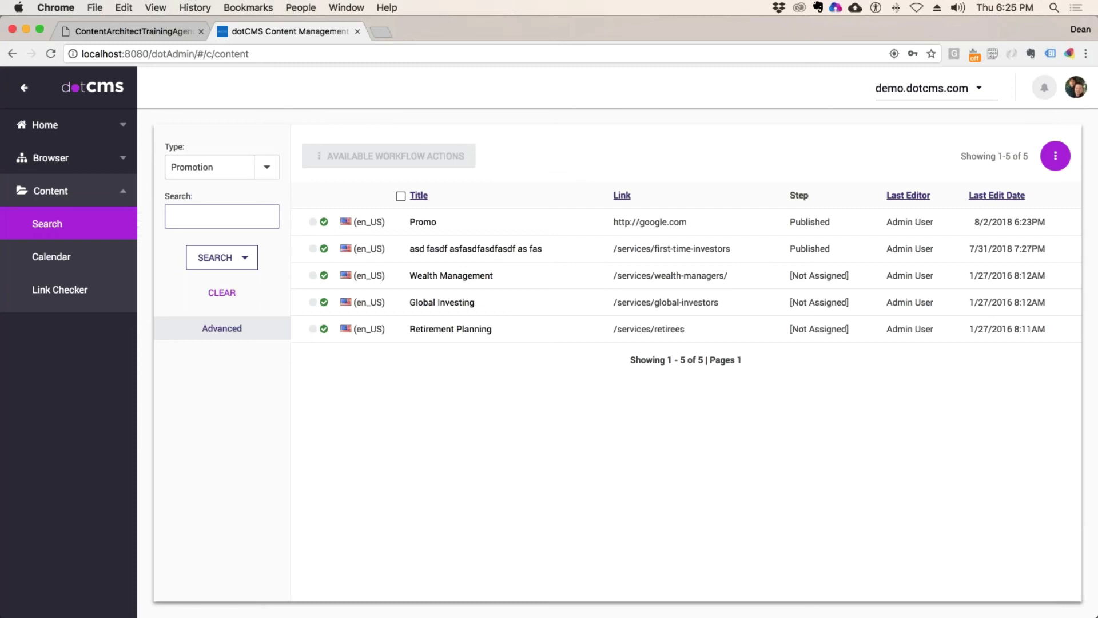
# Step: End the Login As session and head back to Content Search
pyautogui.click(1077, 87)
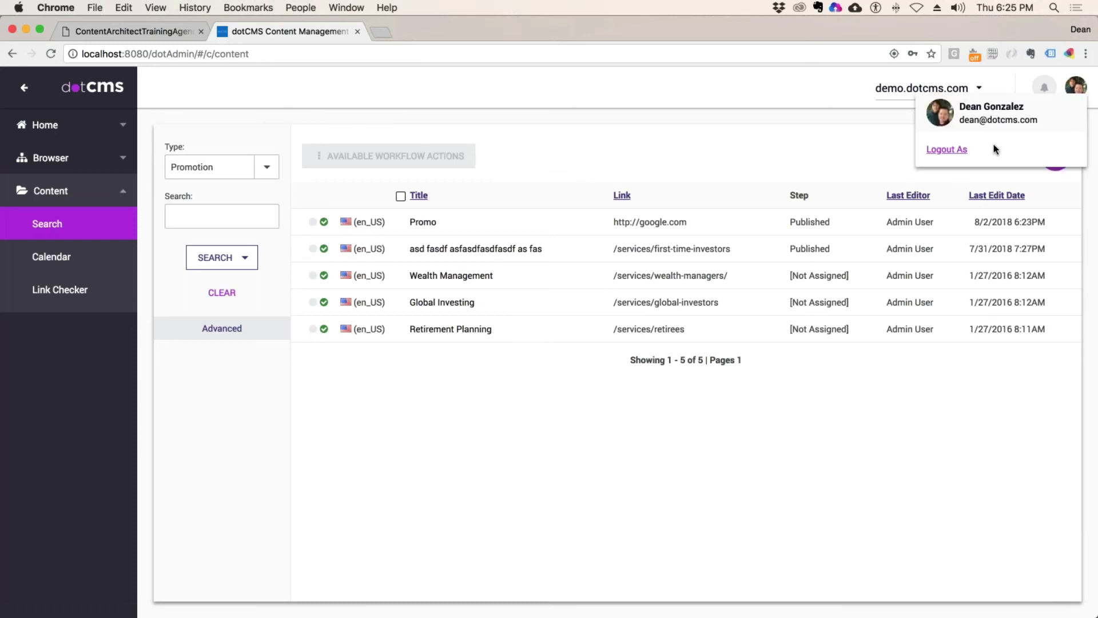
pyautogui.click(952, 150)
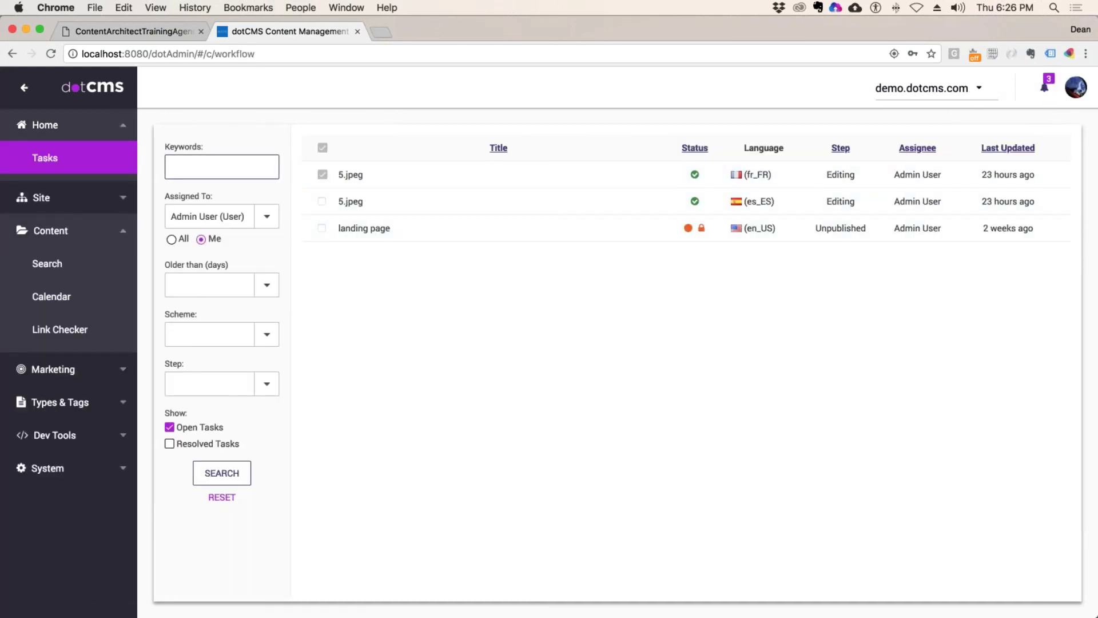
pyautogui.click(60, 266)
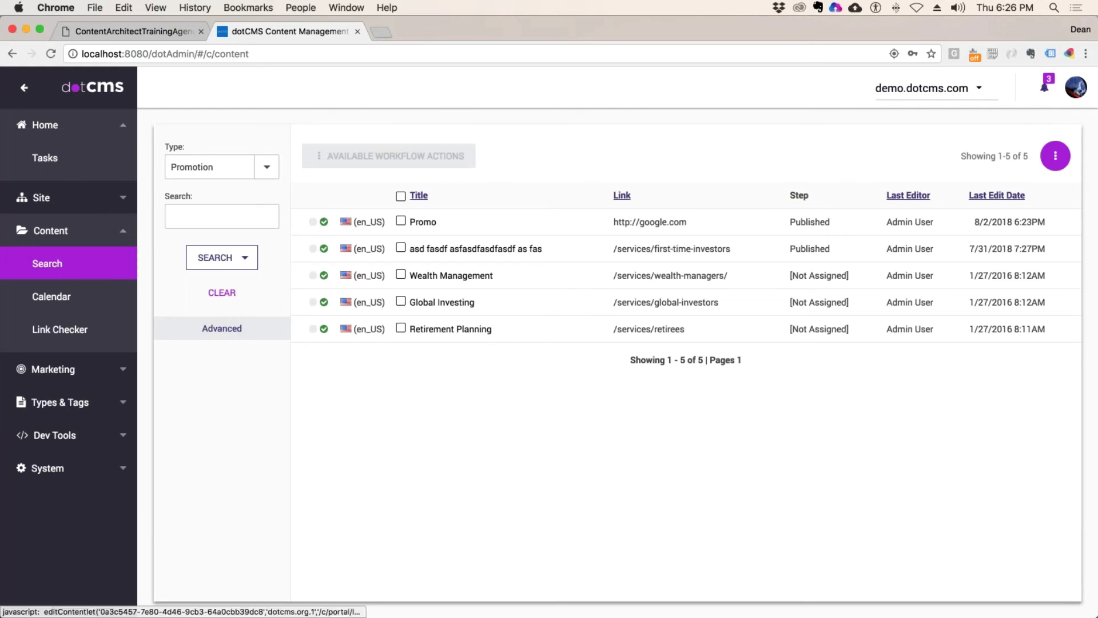
pyautogui.click(682, 229)
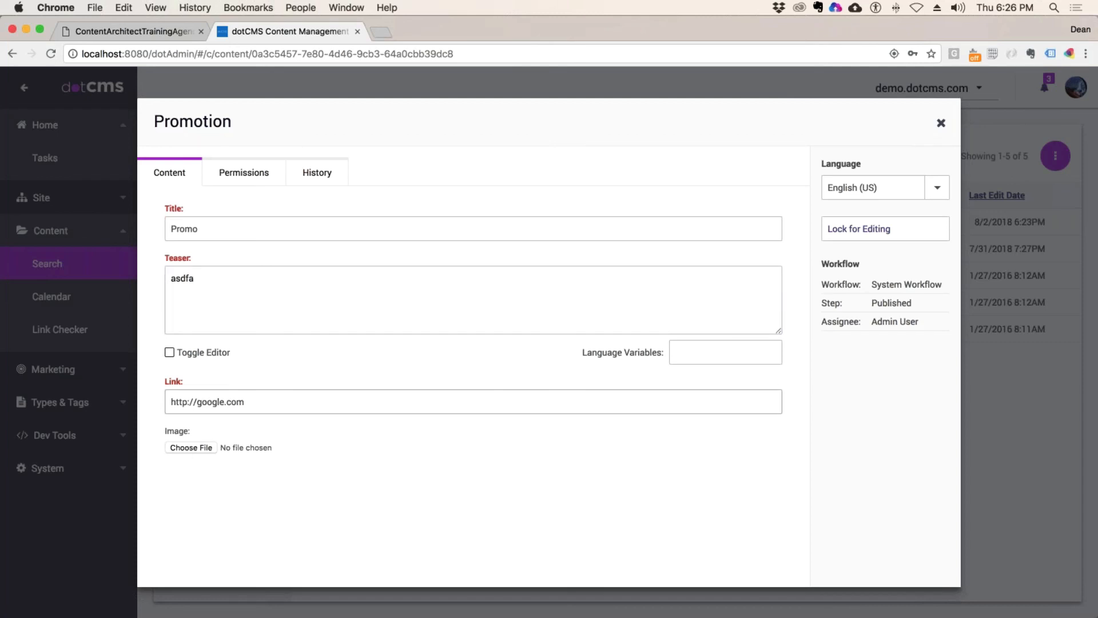
pyautogui.click(244, 172)
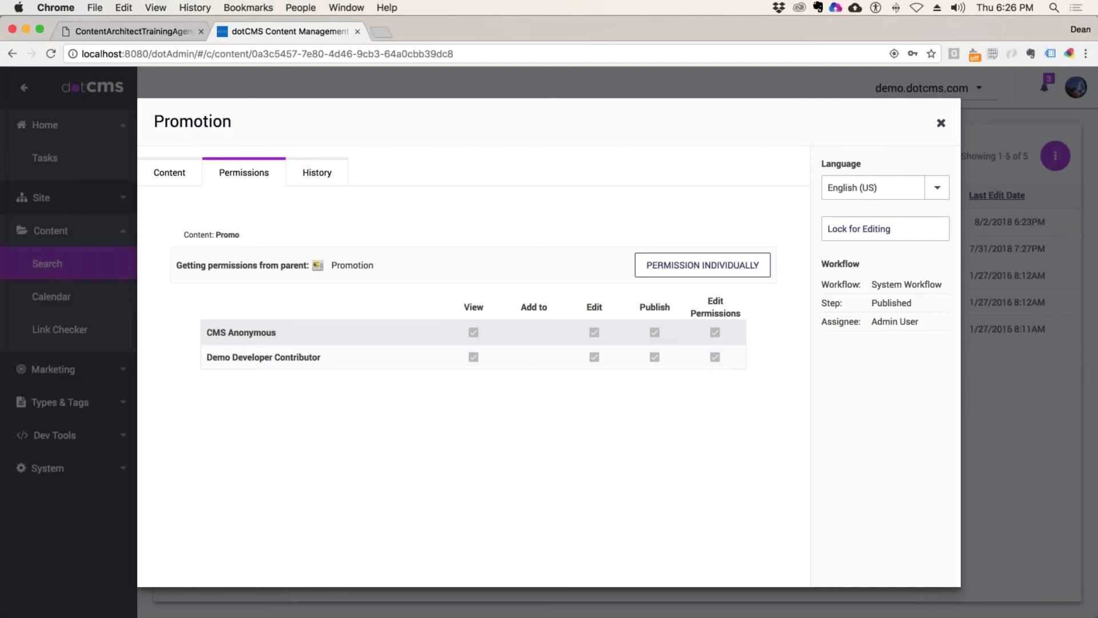
pyautogui.moveTo(362, 265); pyautogui.dragTo(330, 265)
pyautogui.moveTo(232, 265); pyautogui.dragTo(304, 265)
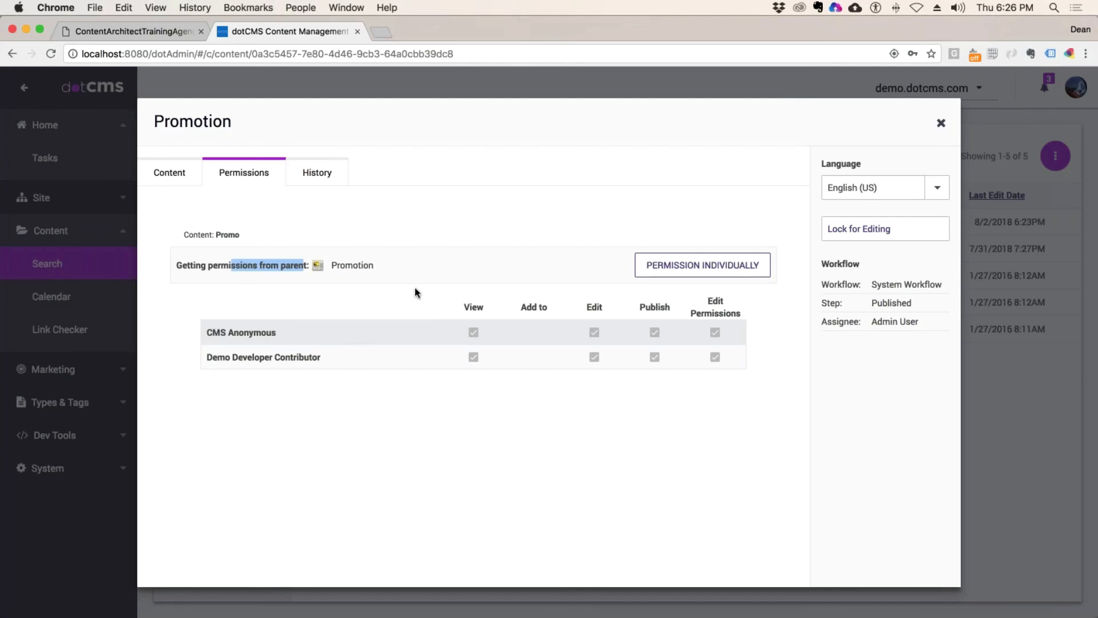
pyautogui.click(349, 247)
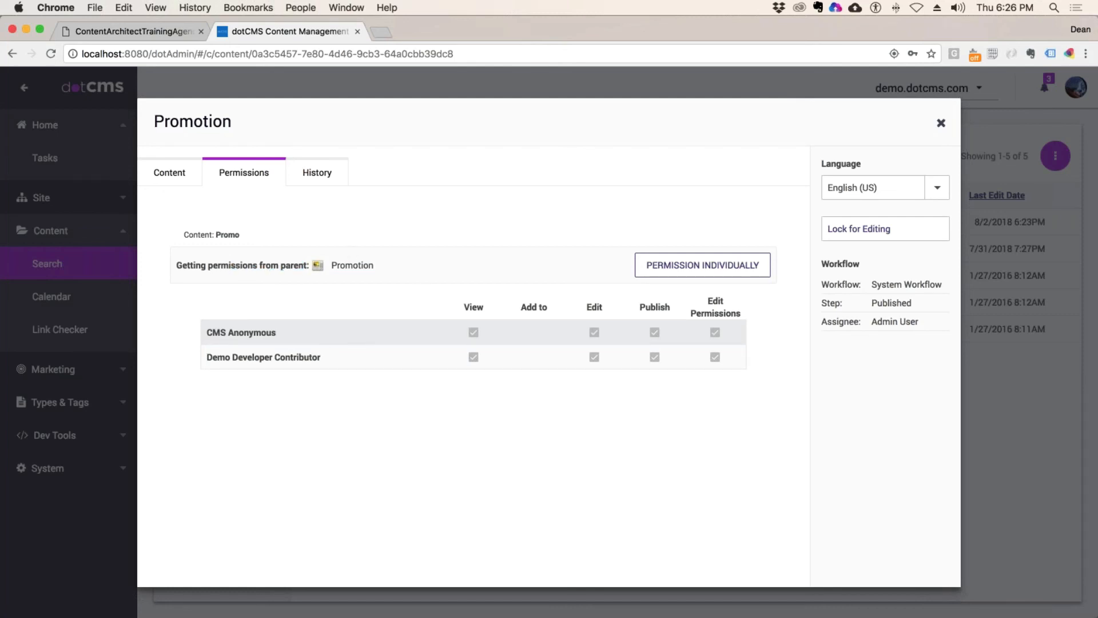
pyautogui.moveTo(367, 264); pyautogui.dragTo(330, 267)
pyautogui.click(941, 123)
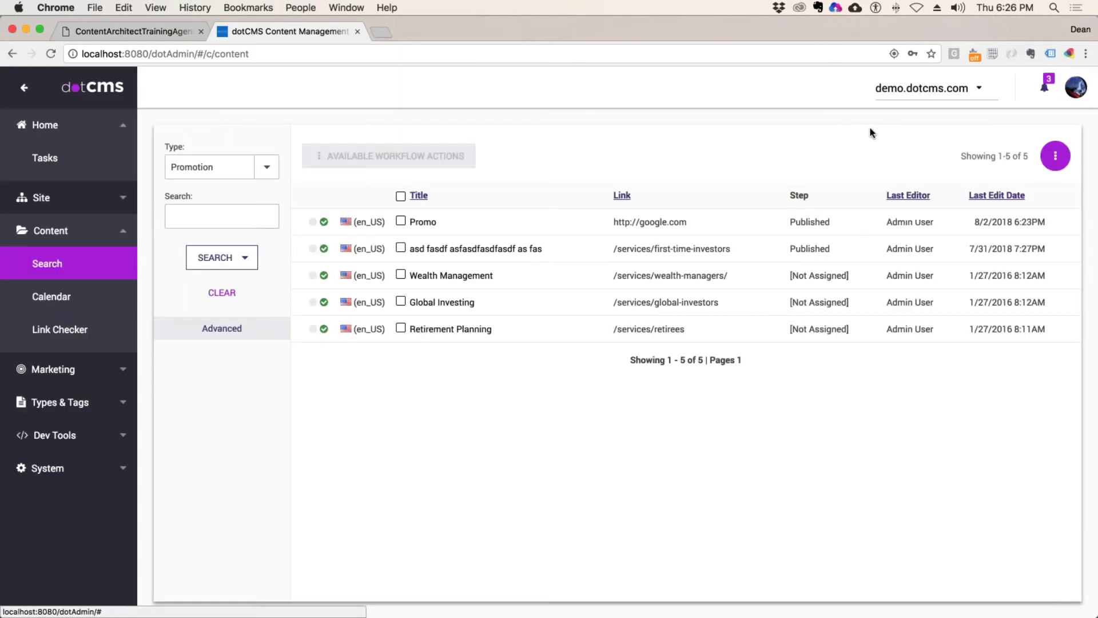
# Step: In the Site Browser, view the human-resources, support and development folders under departments
pyautogui.click(55, 203)
pyautogui.click(86, 194)
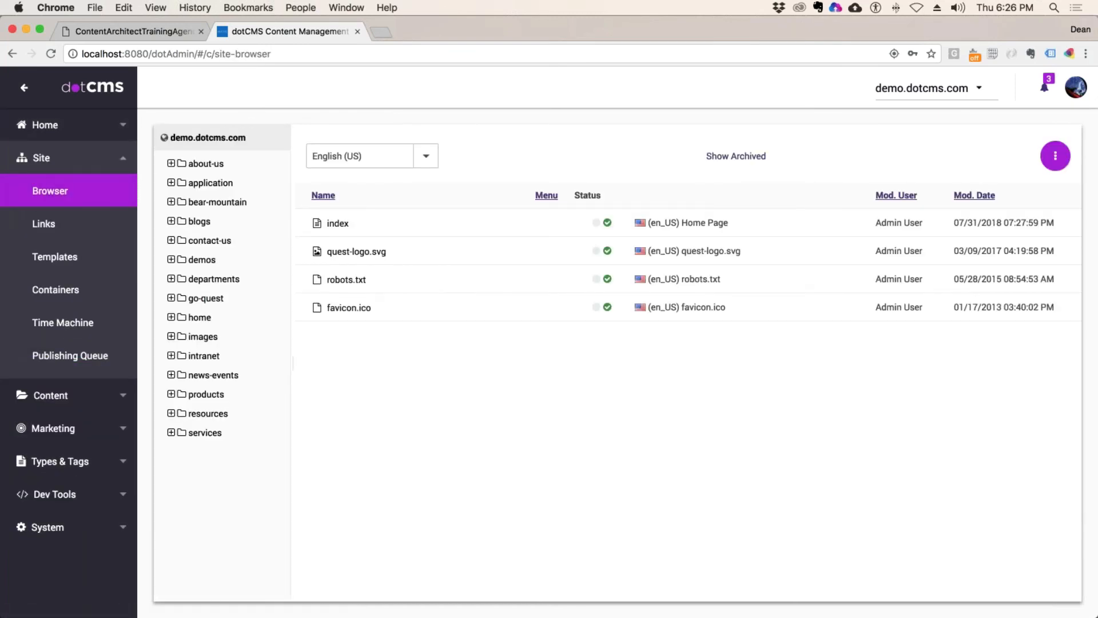
pyautogui.click(214, 279)
pyautogui.click(229, 299)
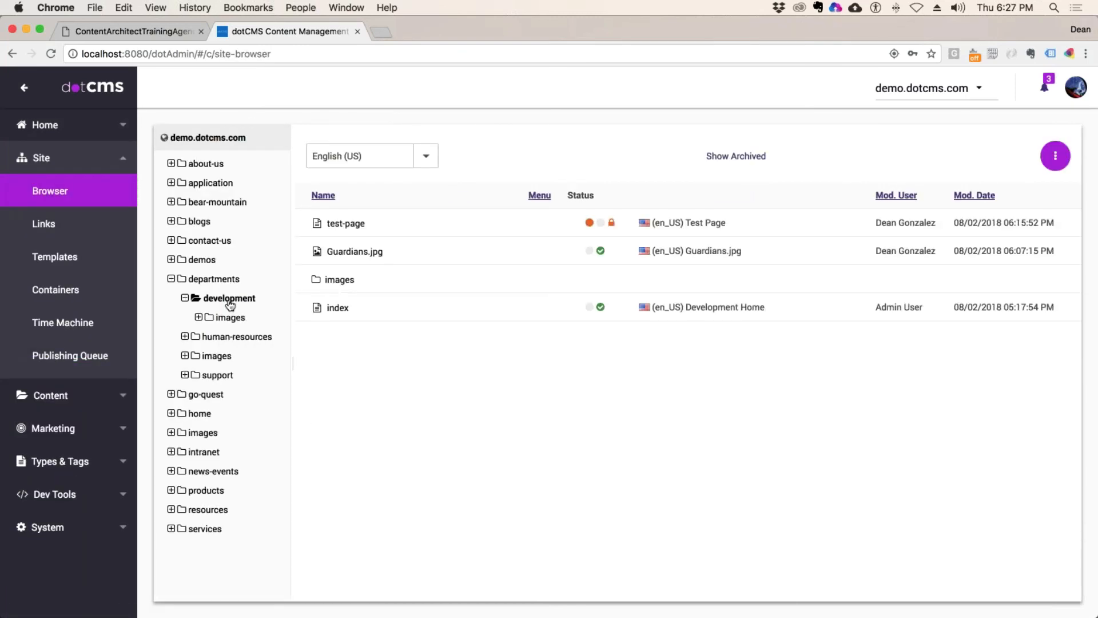
pyautogui.click(238, 336)
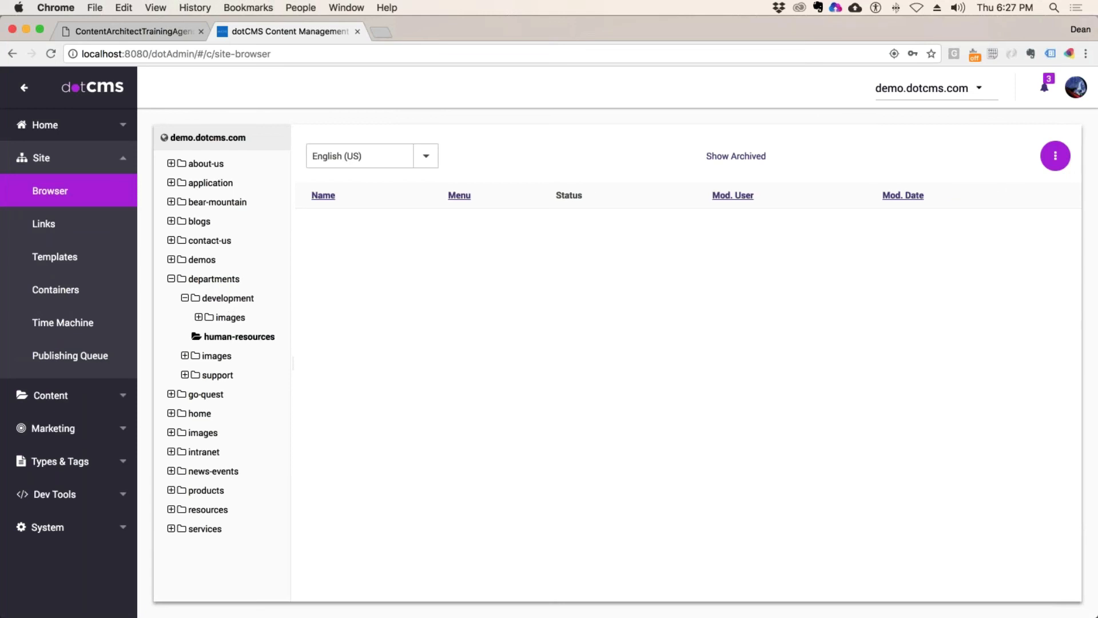
pyautogui.click(220, 375)
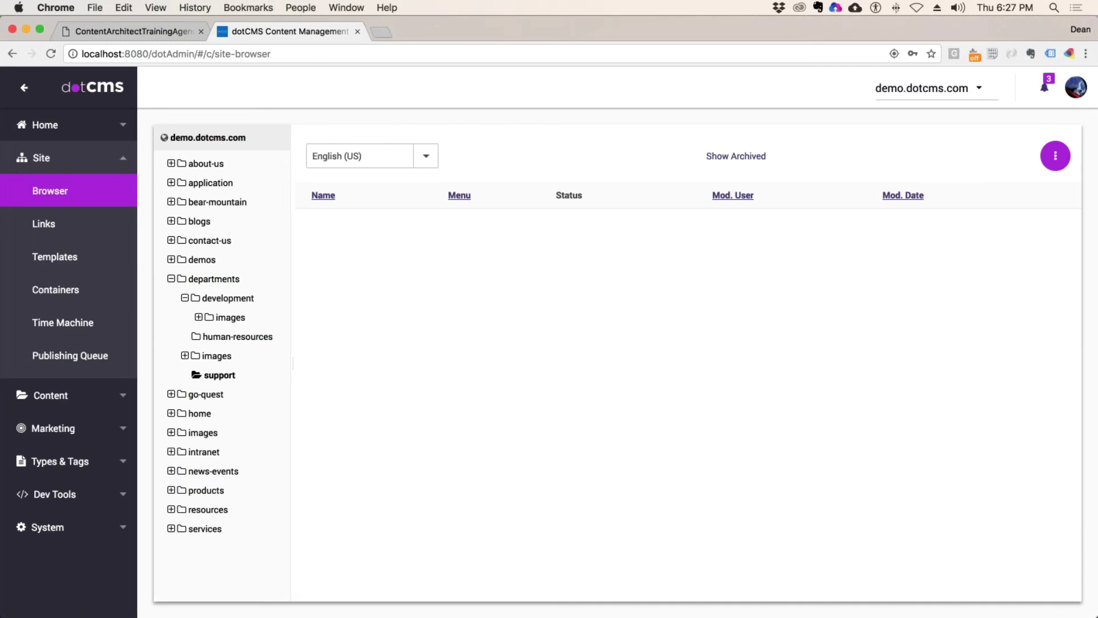
pyautogui.click(228, 298)
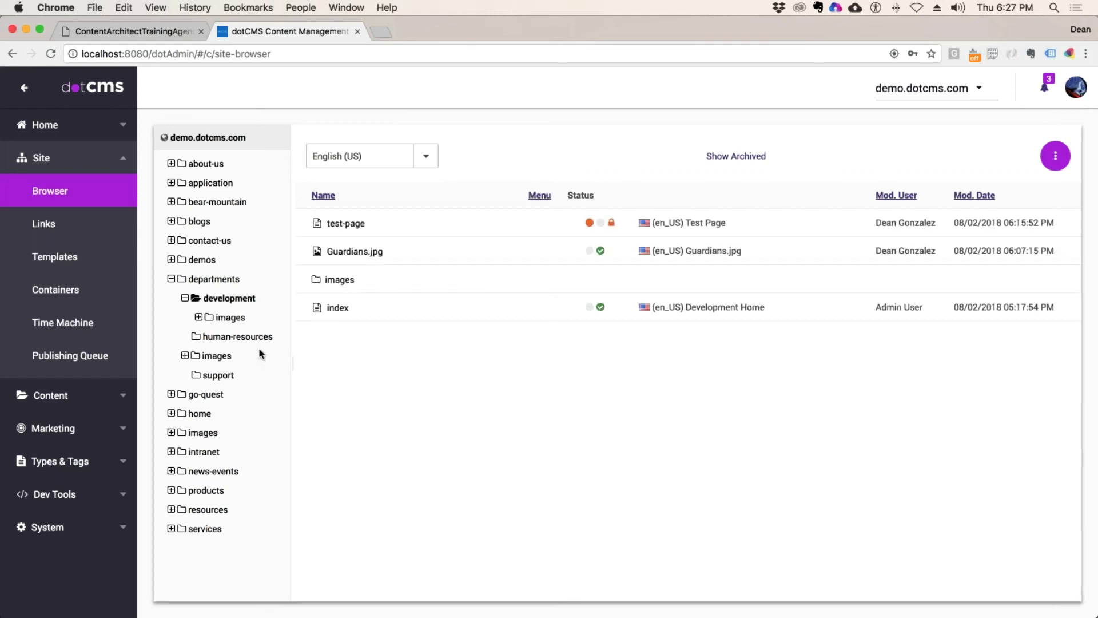
pyautogui.click(237, 337)
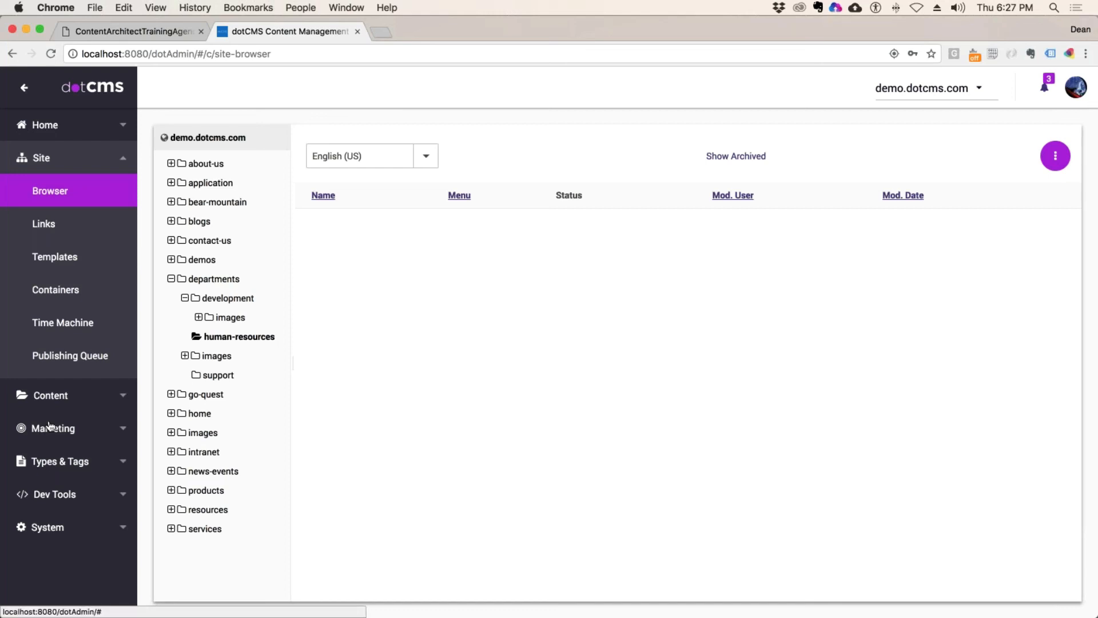
pyautogui.click(61, 395)
# Step: Open the Promotion content type by searching Content Types for 'Promo'
pyautogui.click(118, 369)
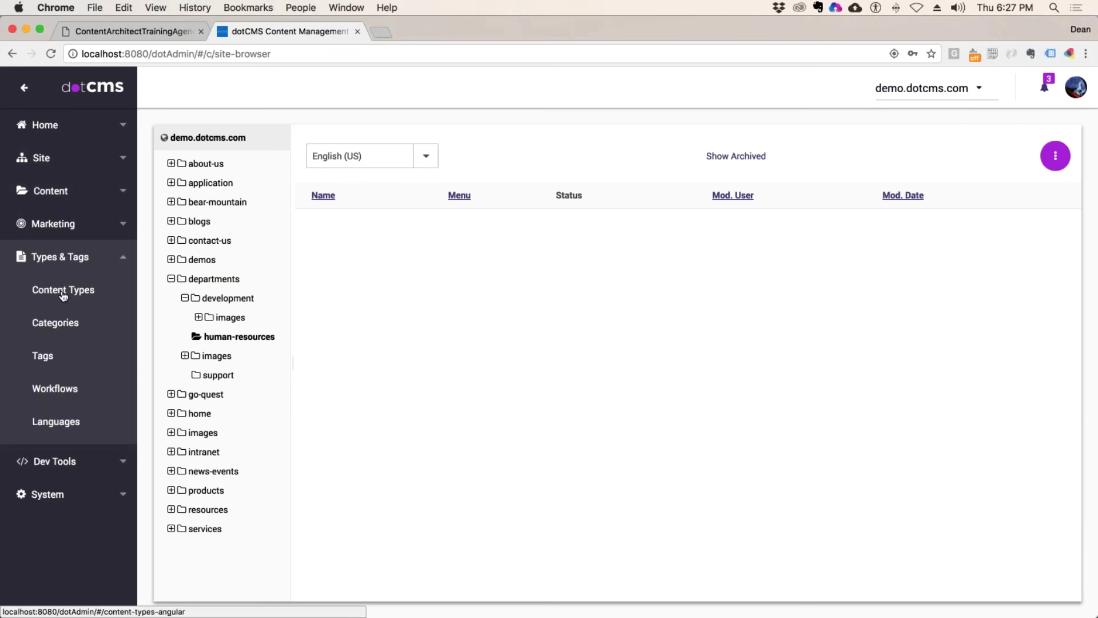
pyautogui.click(63, 293)
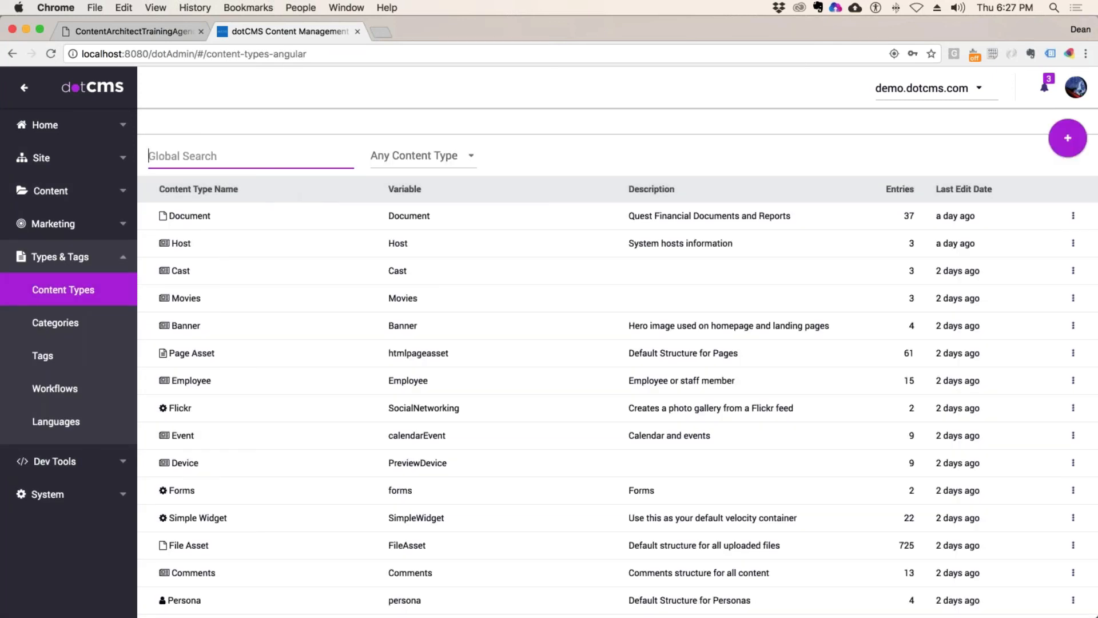
pyautogui.write('Promo')
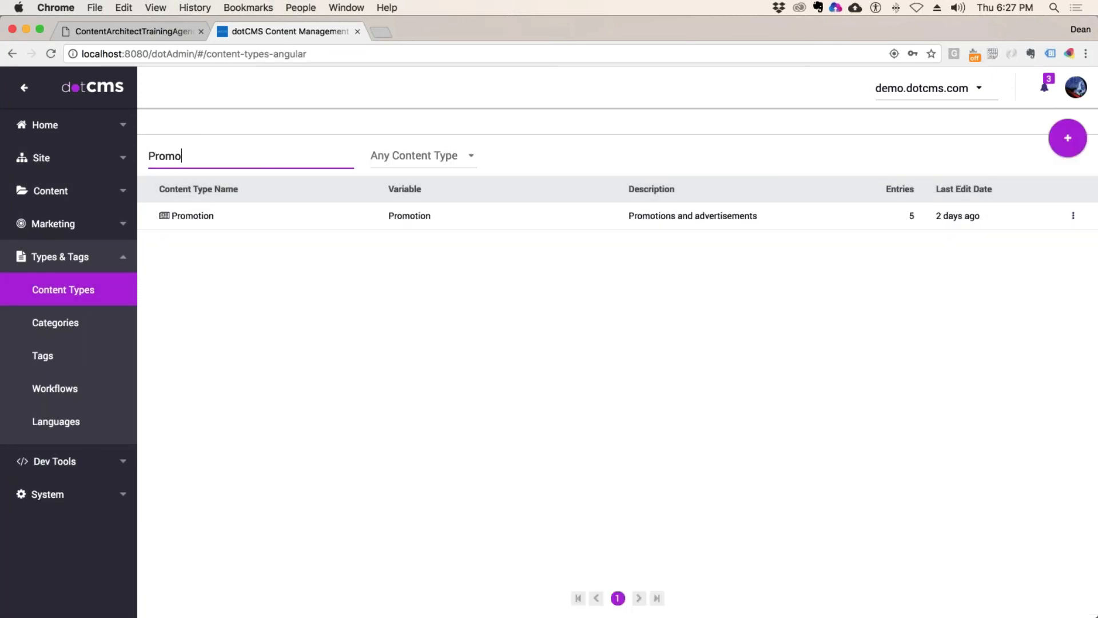
pyautogui.click(221, 216)
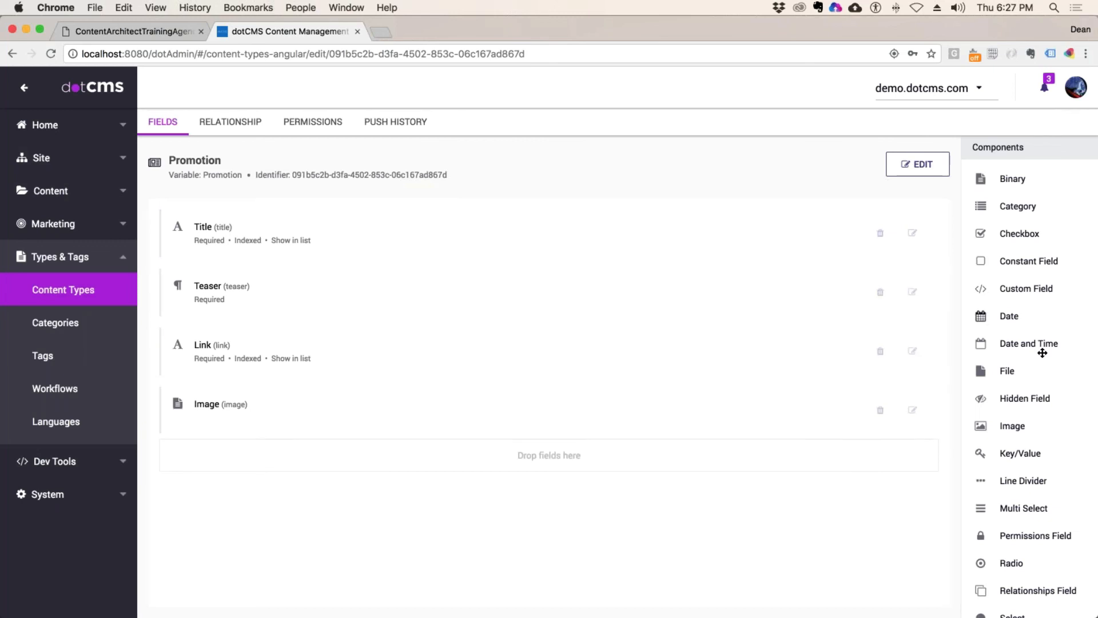
pyautogui.scroll(-5, 1043, 353)
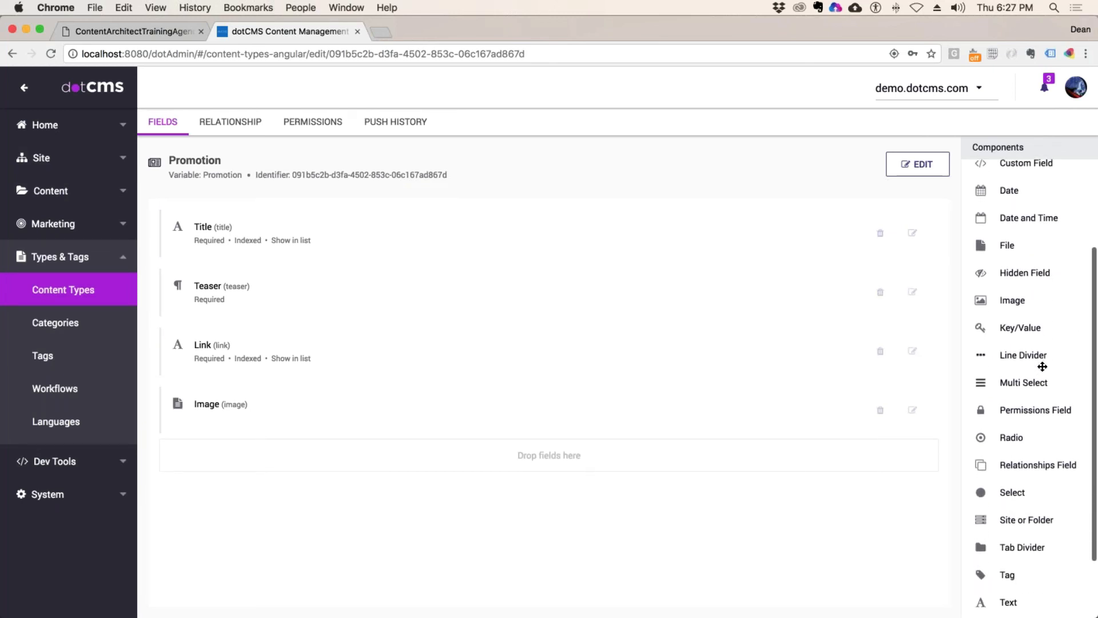
# Step: Add a required, user-searchable 'Site or Folder' field below Title and save it
pyautogui.moveTo(1012, 544); pyautogui.dragTo(309, 281)
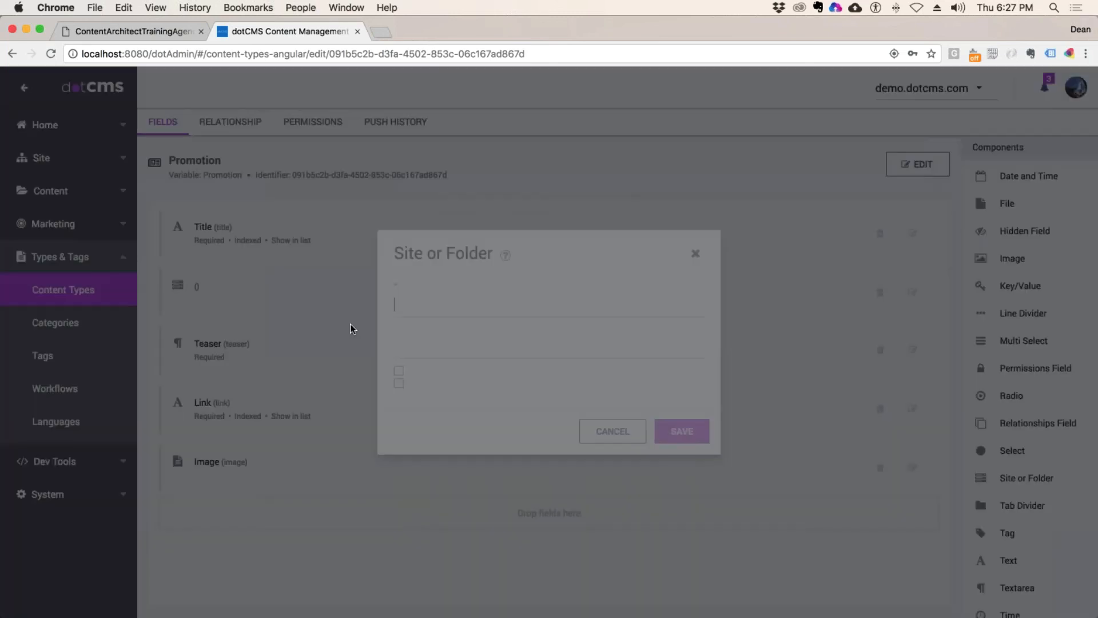
pyautogui.write('Site o')
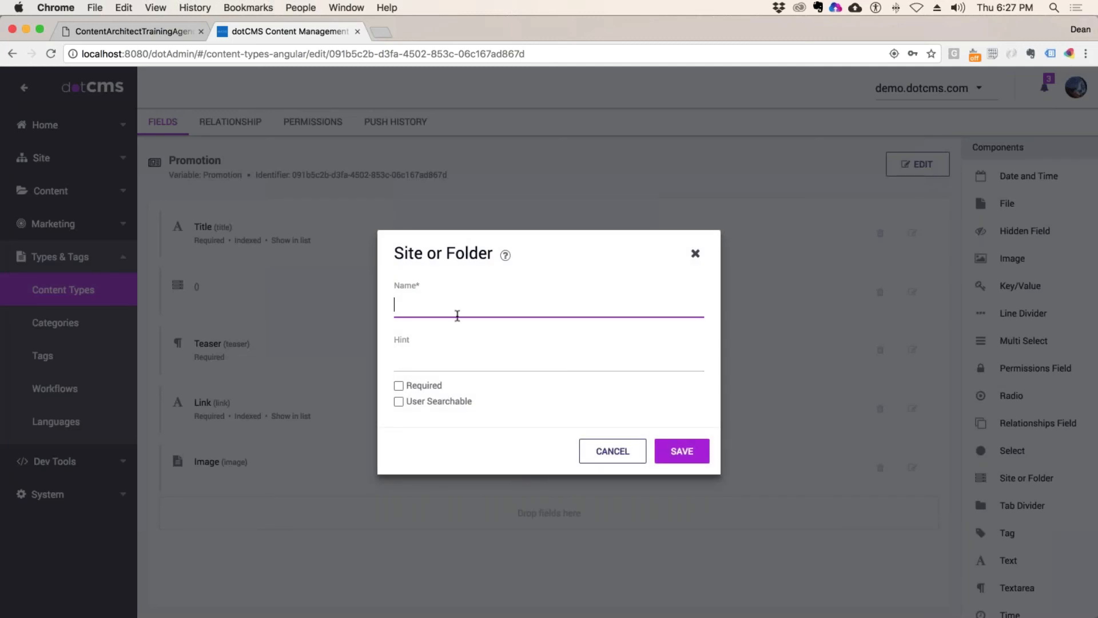
pyautogui.write('r Folder')
pyautogui.press('Tab')
pyautogui.press('Tab')
pyautogui.press('space')
pyautogui.press('Tab')
pyautogui.press('space')
pyautogui.click(678, 451)
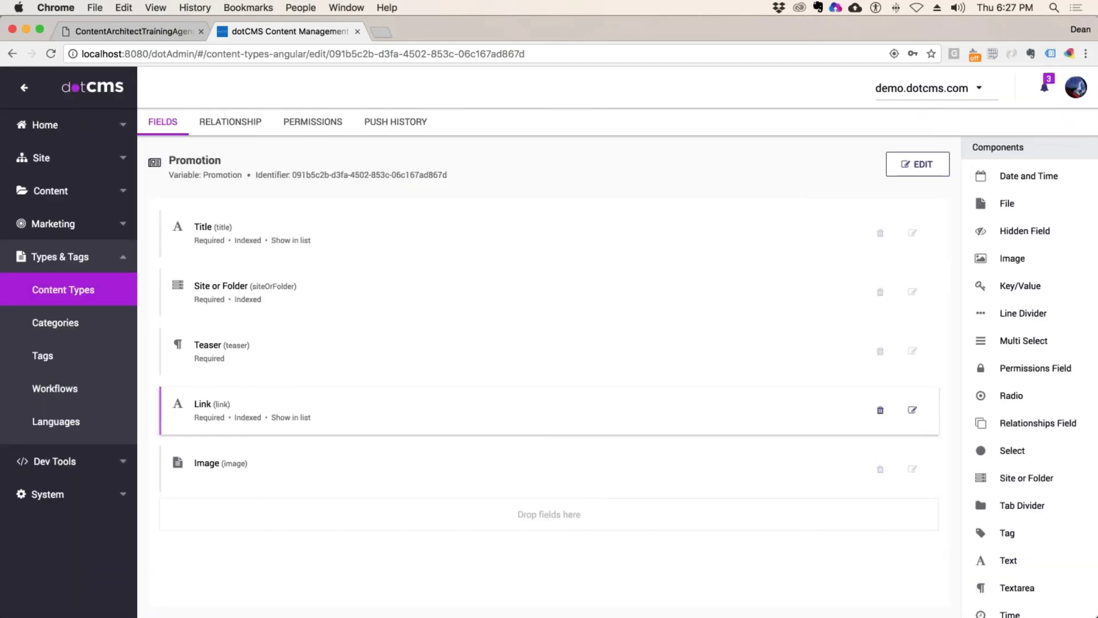
pyautogui.click(48, 189)
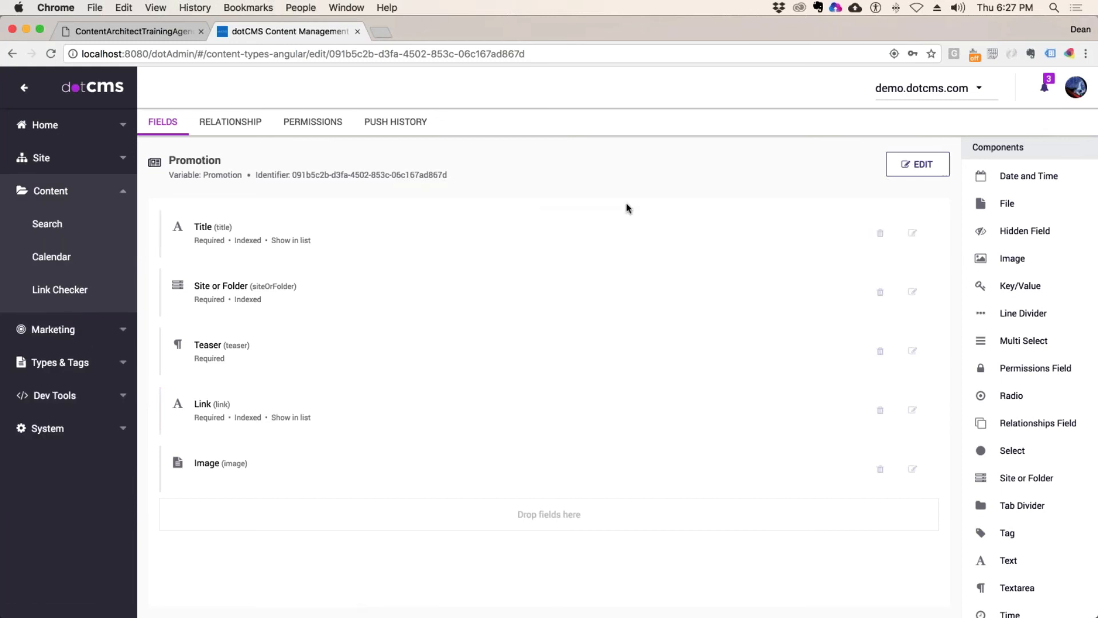
# Step: Open the Promo promotion and retitle it 'Developer Promo'
pyautogui.click(89, 234)
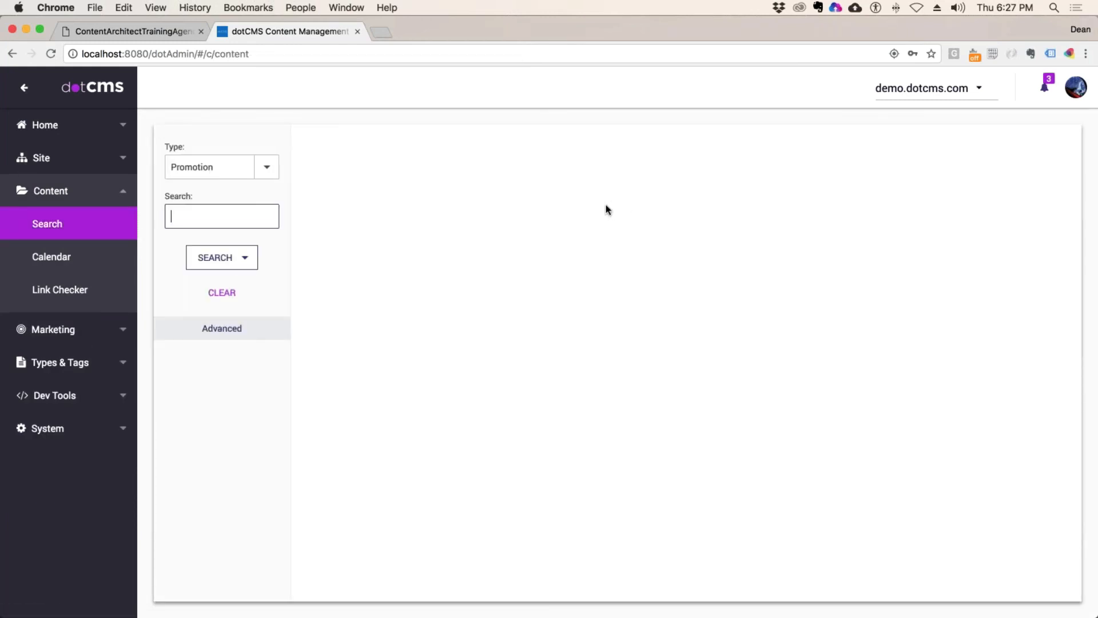
pyautogui.click(432, 229)
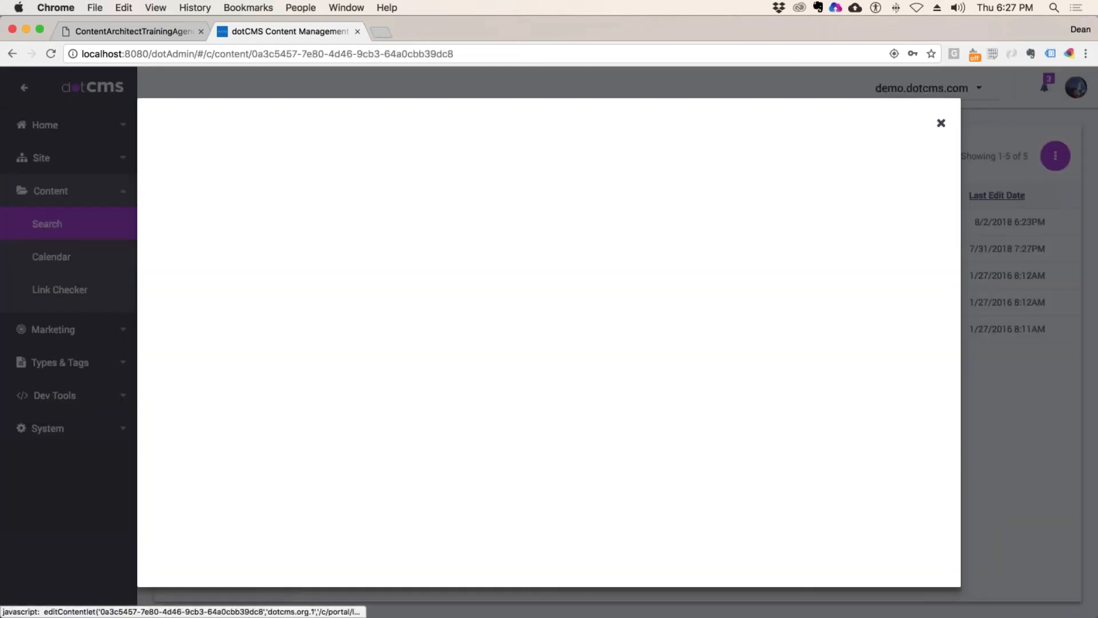
pyautogui.press('super+a')
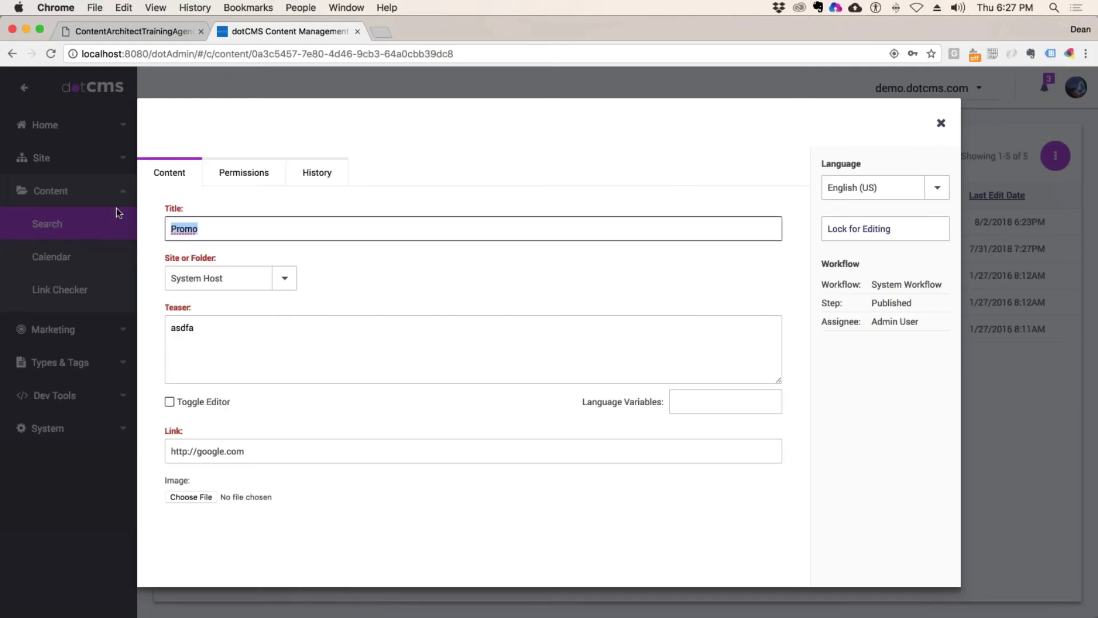
pyautogui.write('Dev')
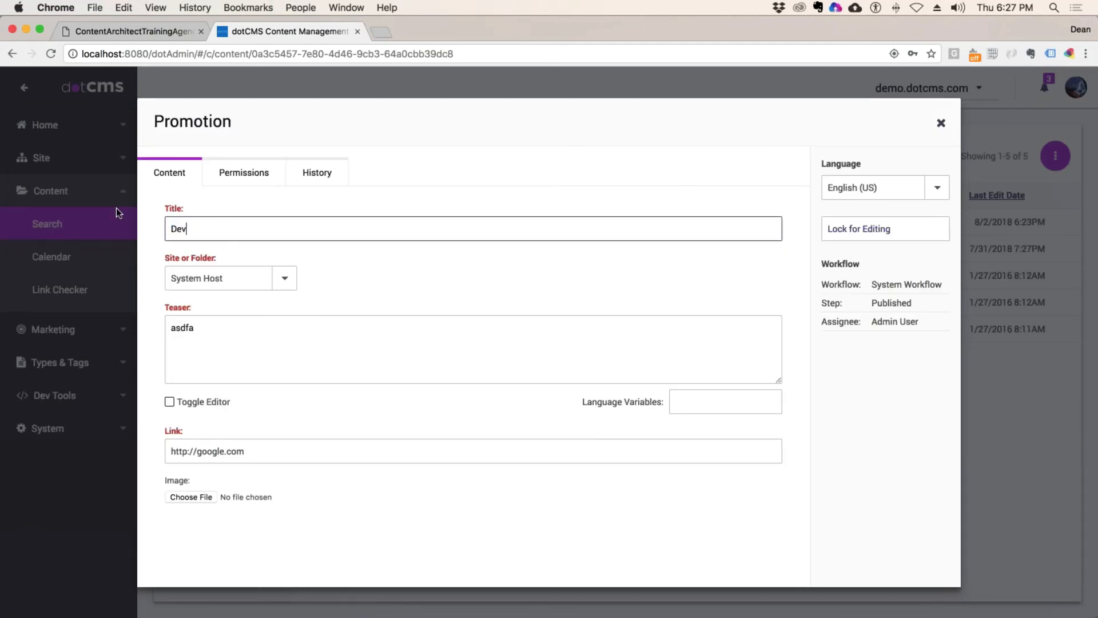
pyautogui.write('eloper Prome')
pyautogui.press('BackSpace')
pyautogui.write('o')
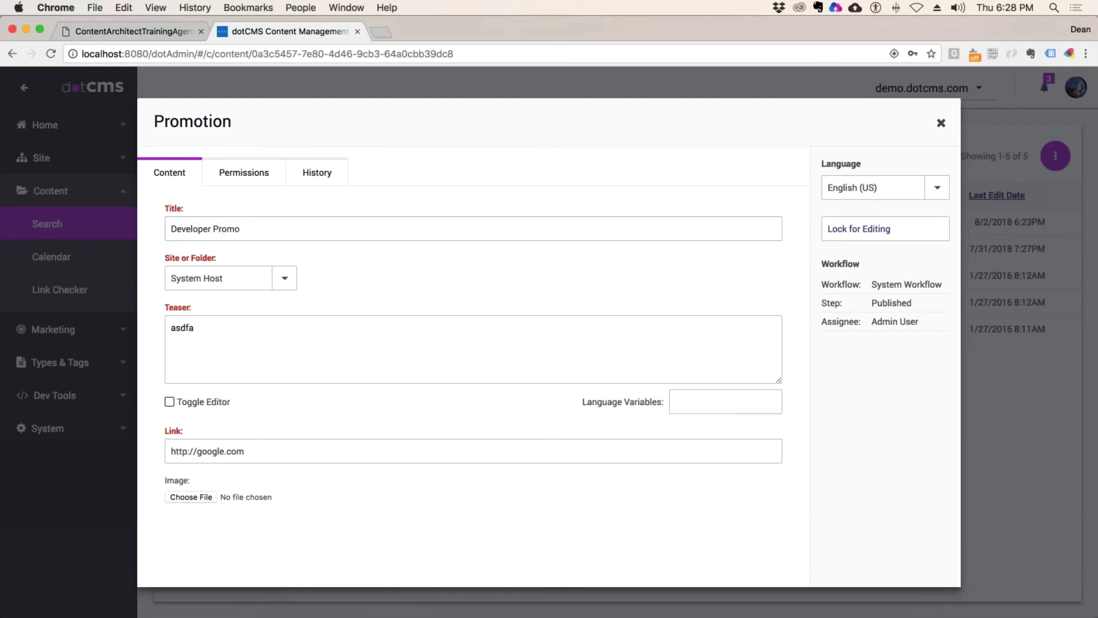
pyautogui.tripleClick(211, 257)
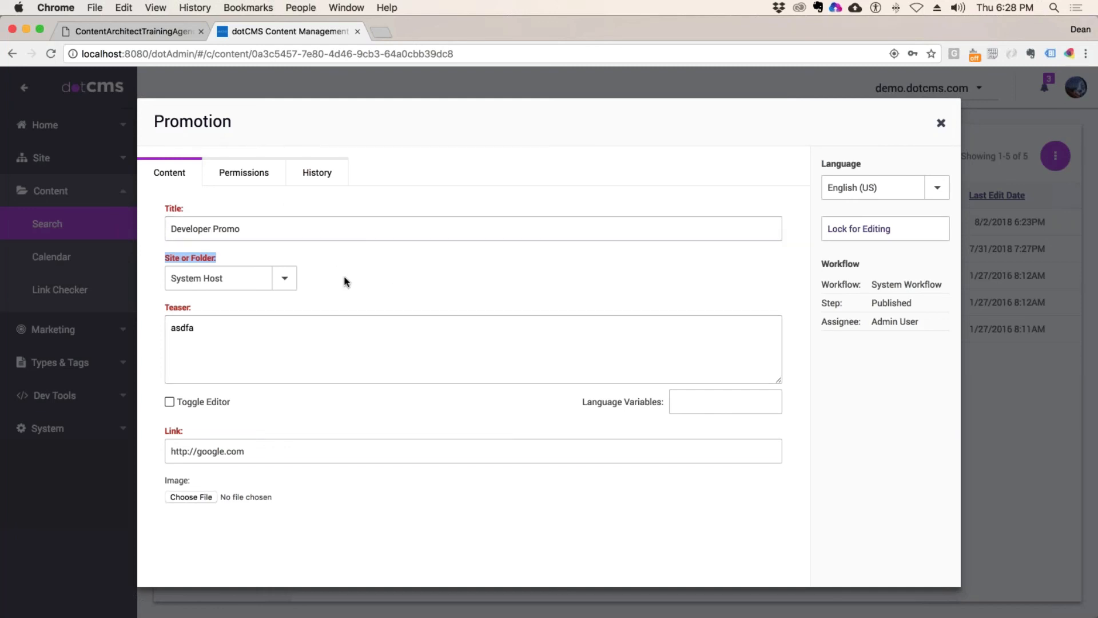
# Step: Set its Site or Folder to demo.dotcms.com > departments > development
pyautogui.click(286, 284)
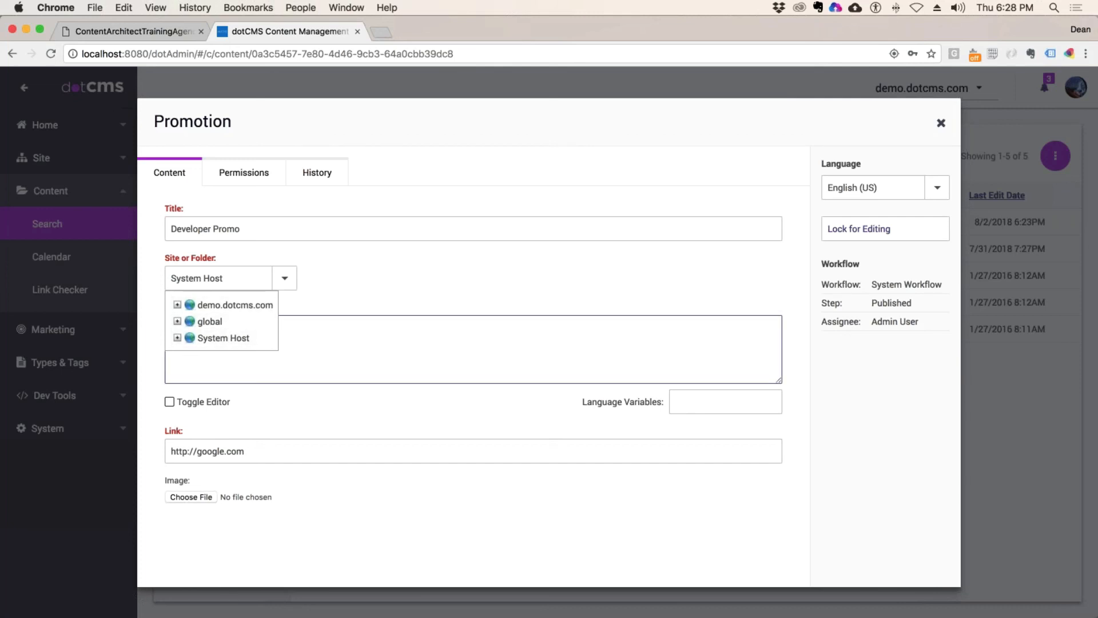
pyautogui.click(403, 333)
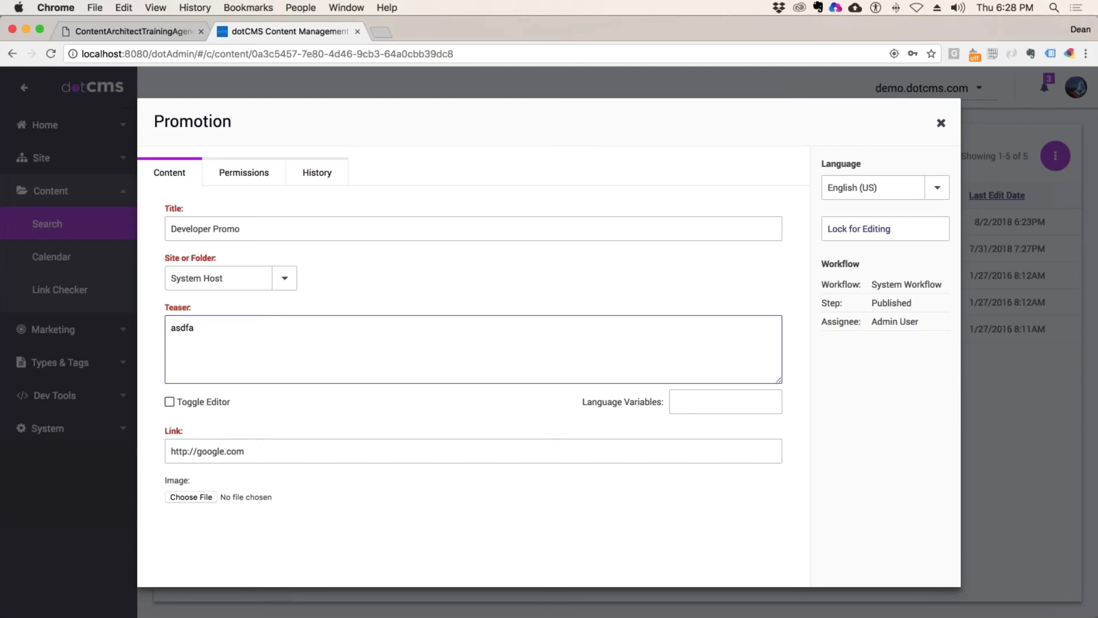
pyautogui.hotkey('shift', 'Tab')
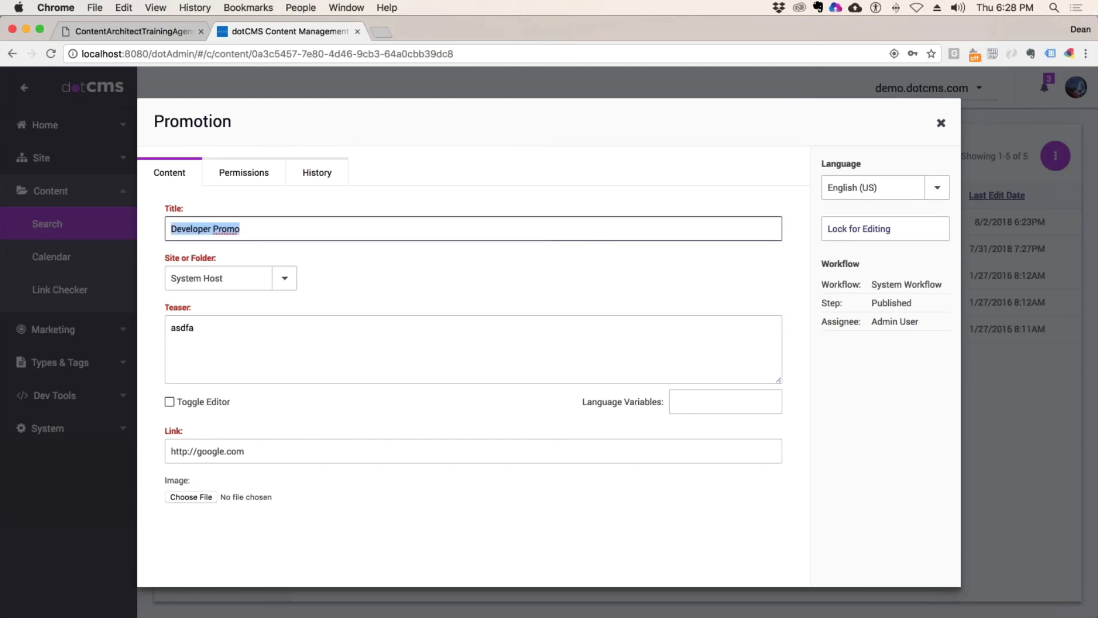
pyautogui.click(252, 228)
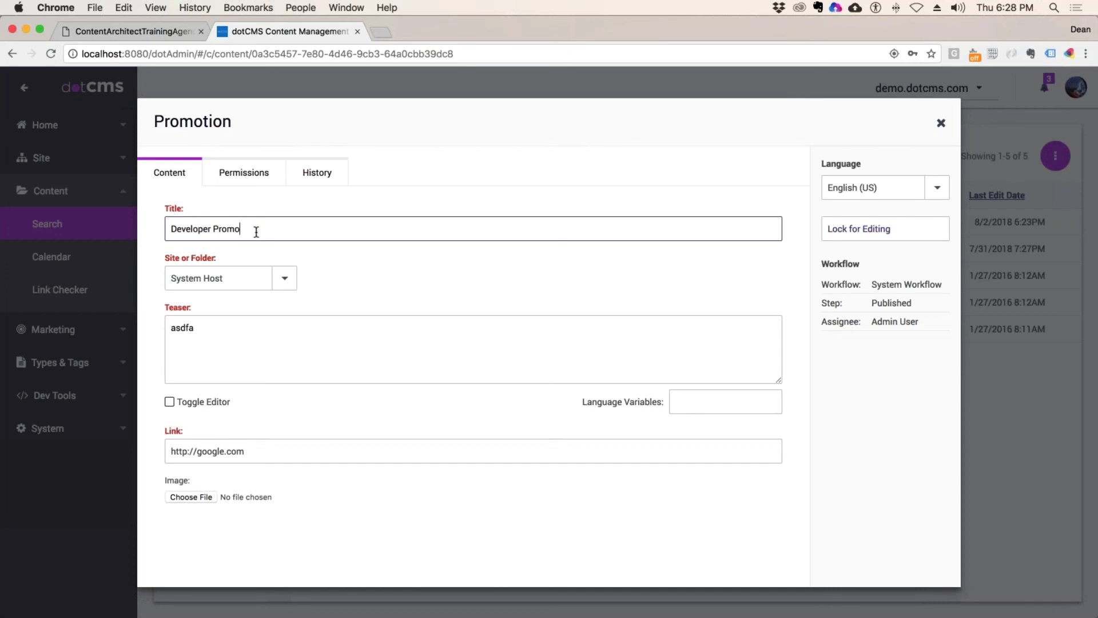
pyautogui.hotkey('alt', 'shift', 'Left')
pyautogui.hotkey('alt', 'shift', 'Left')
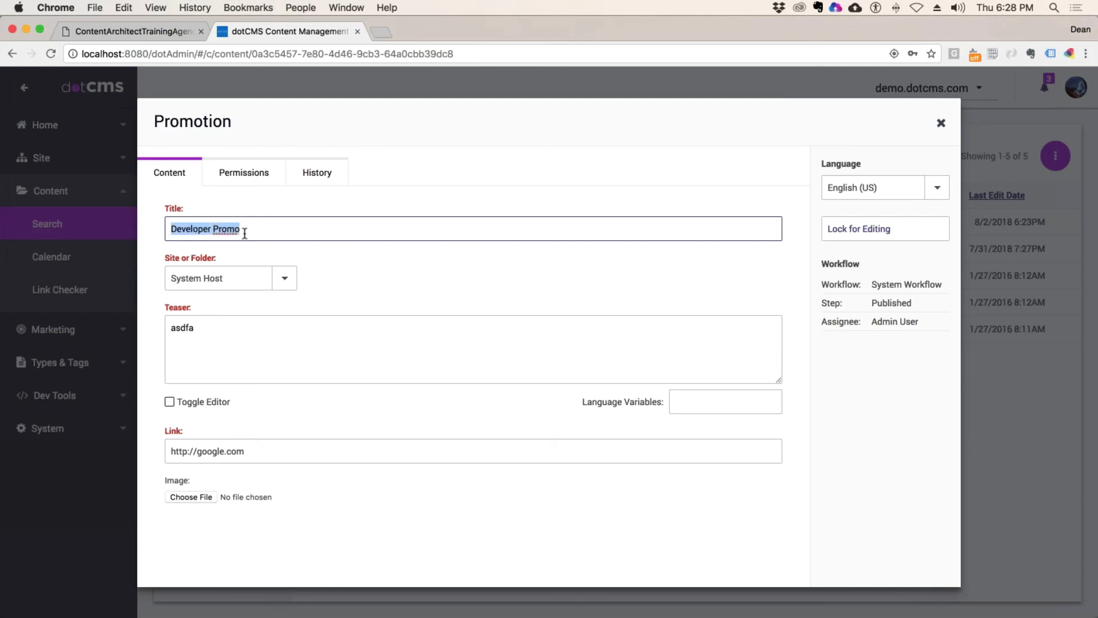
pyautogui.click(291, 282)
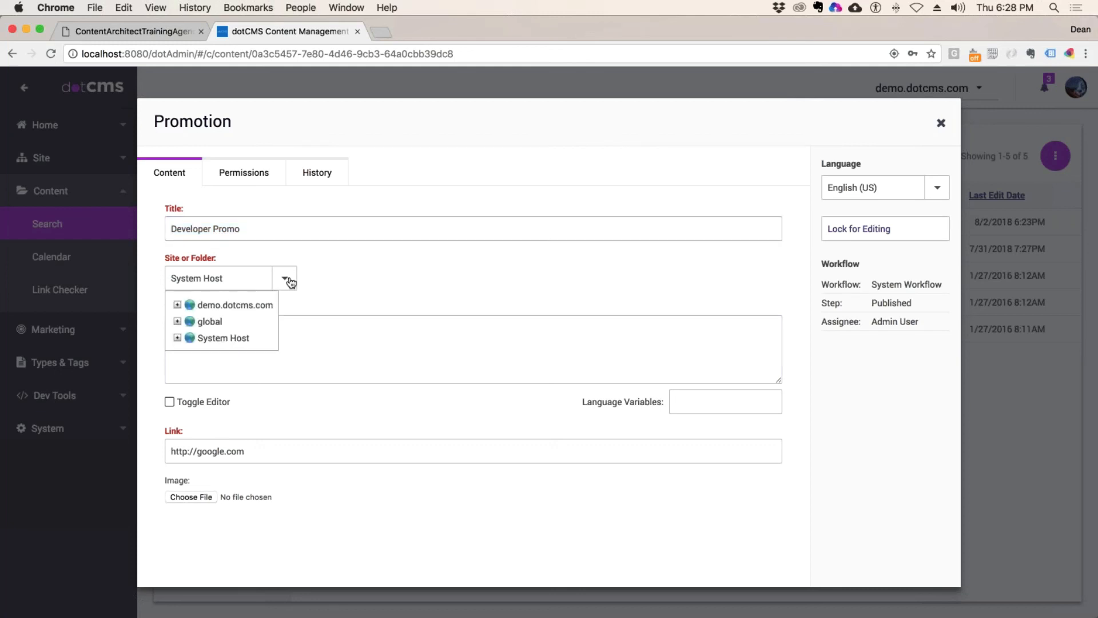
pyautogui.click(178, 305)
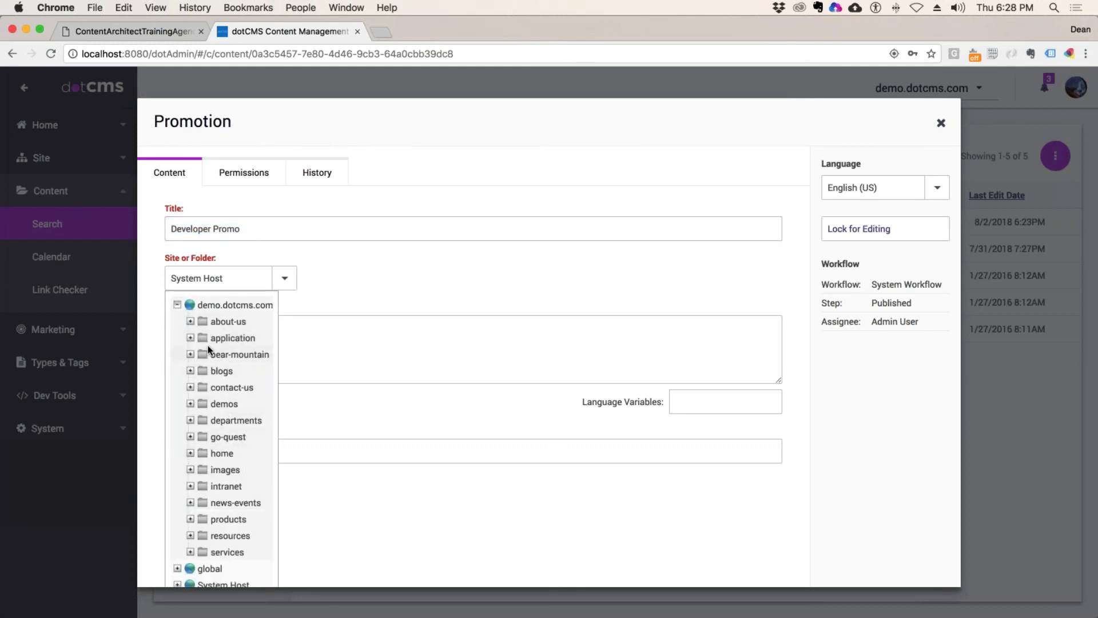
pyautogui.click(191, 420)
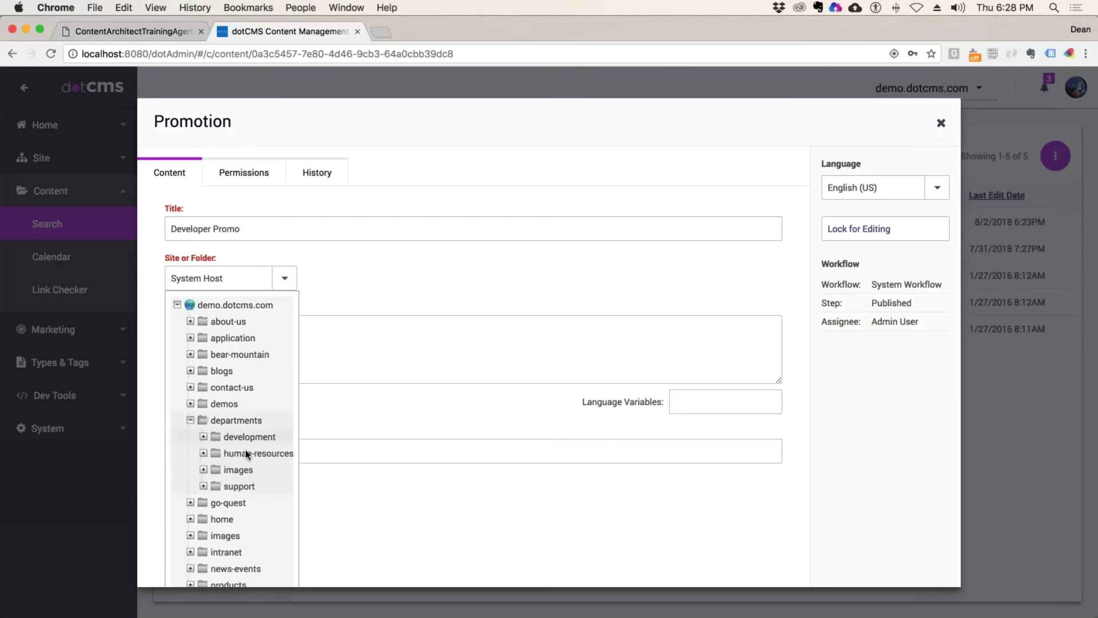
pyautogui.click(254, 437)
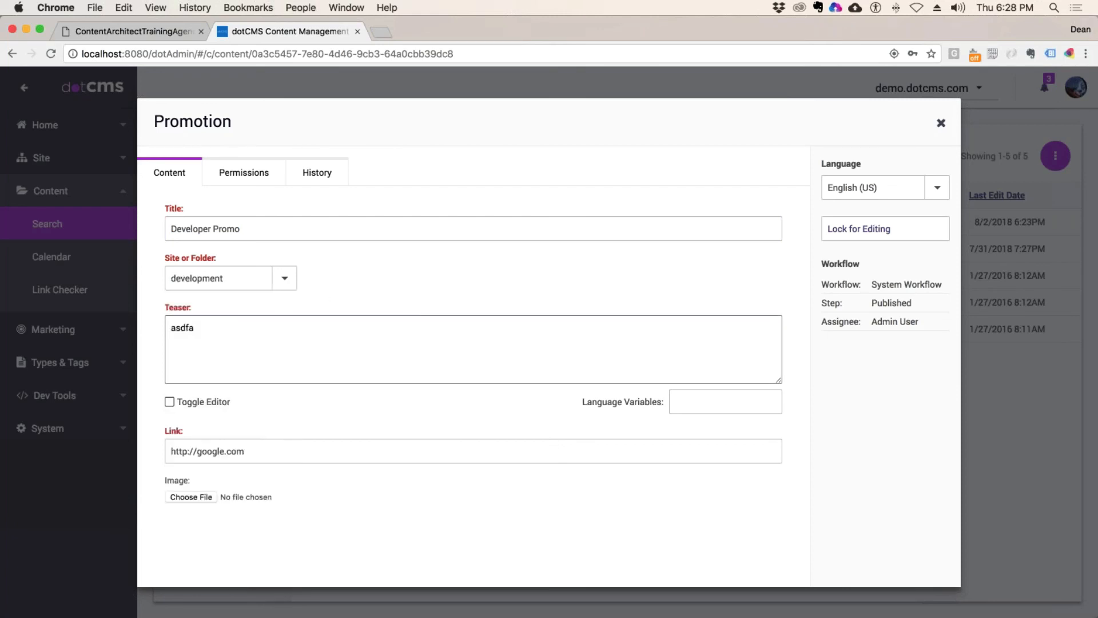
# Step: Lock, save and publish the promotion, then check its permissions inherit from /departments/development/
pyautogui.click(858, 228)
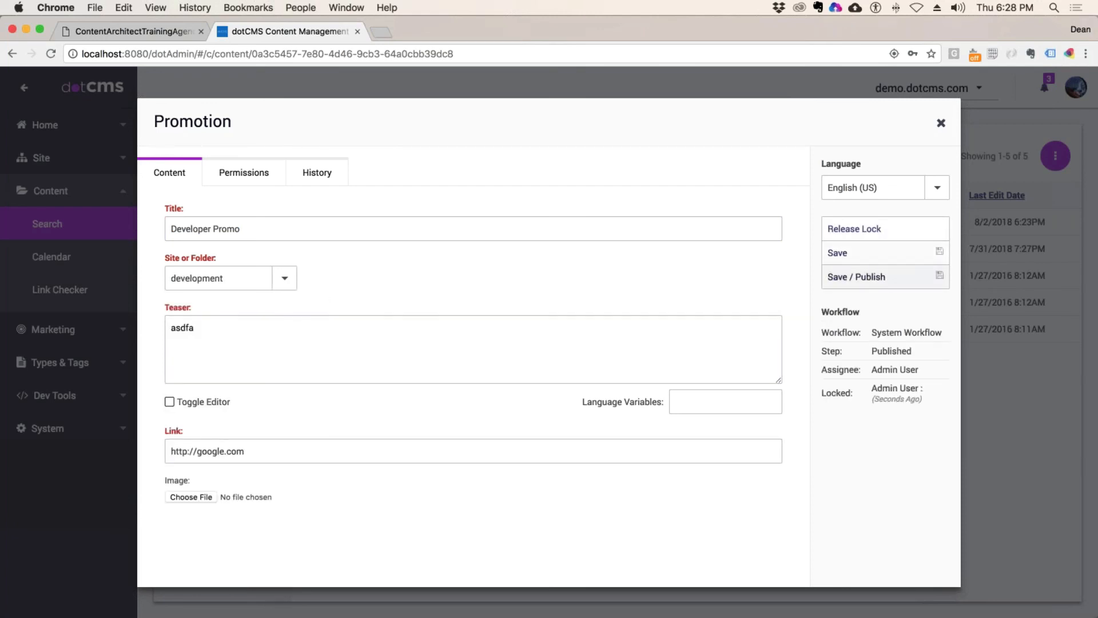
pyautogui.click(857, 277)
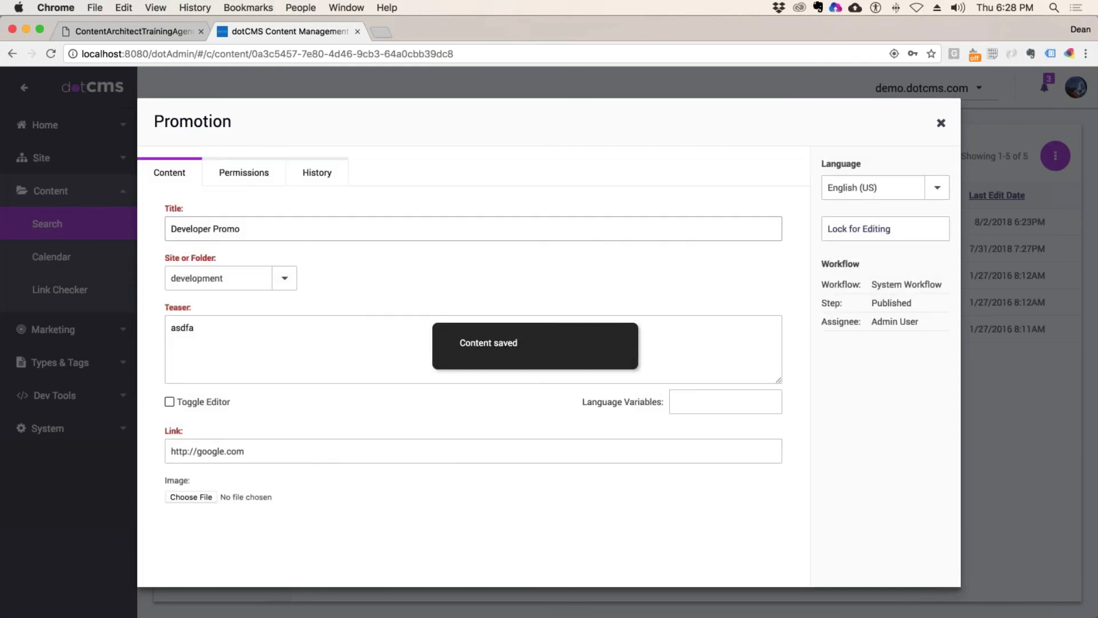
pyautogui.click(246, 175)
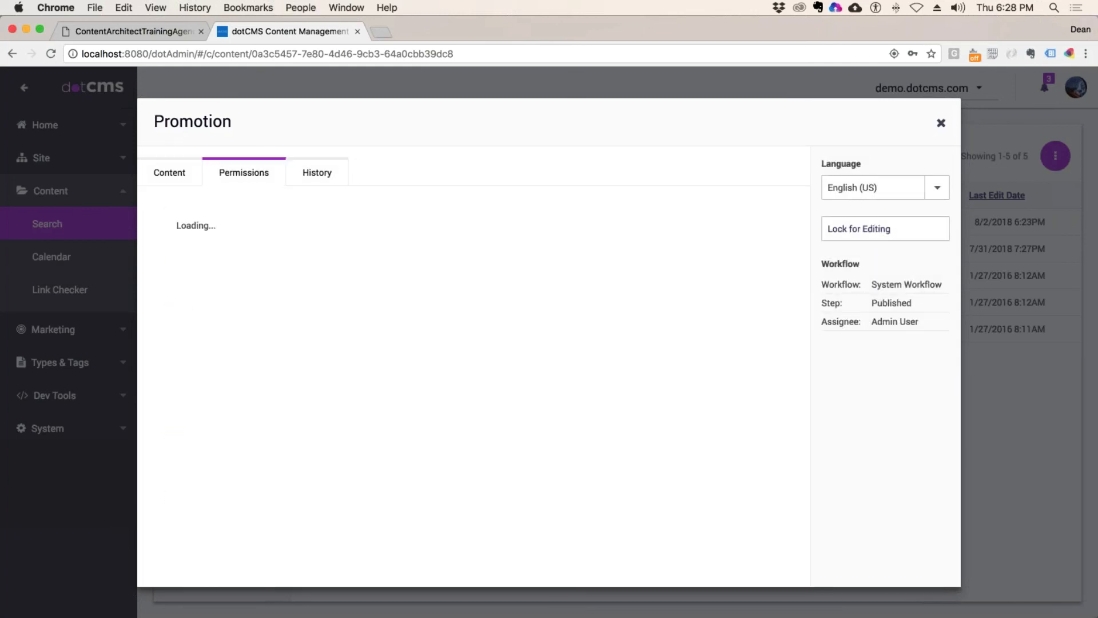
pyautogui.moveTo(446, 265); pyautogui.dragTo(330, 266)
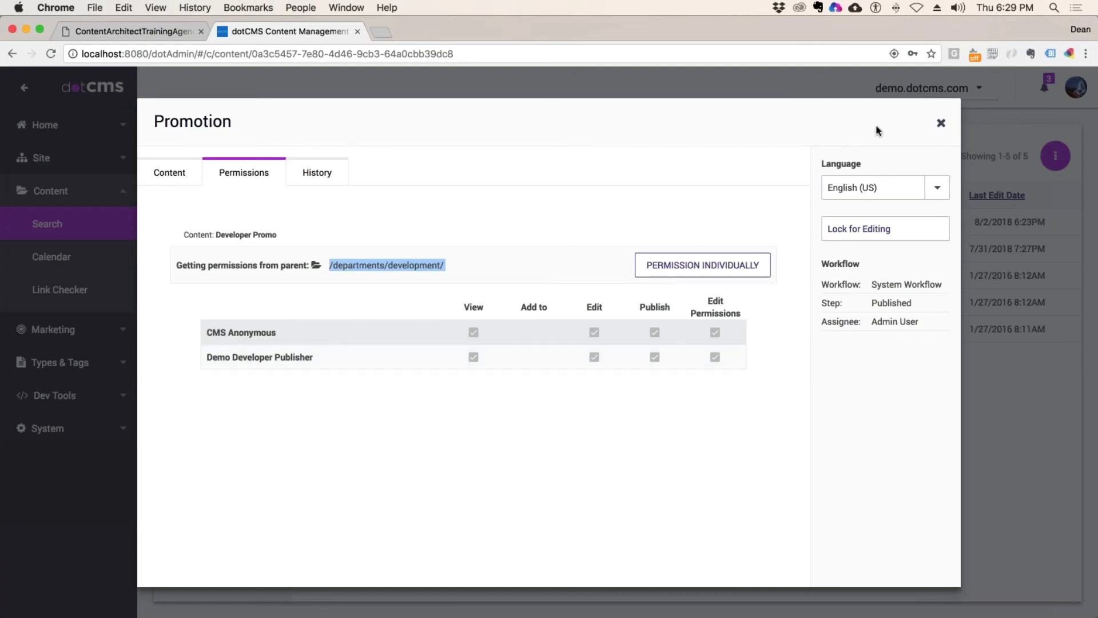
pyautogui.click(941, 123)
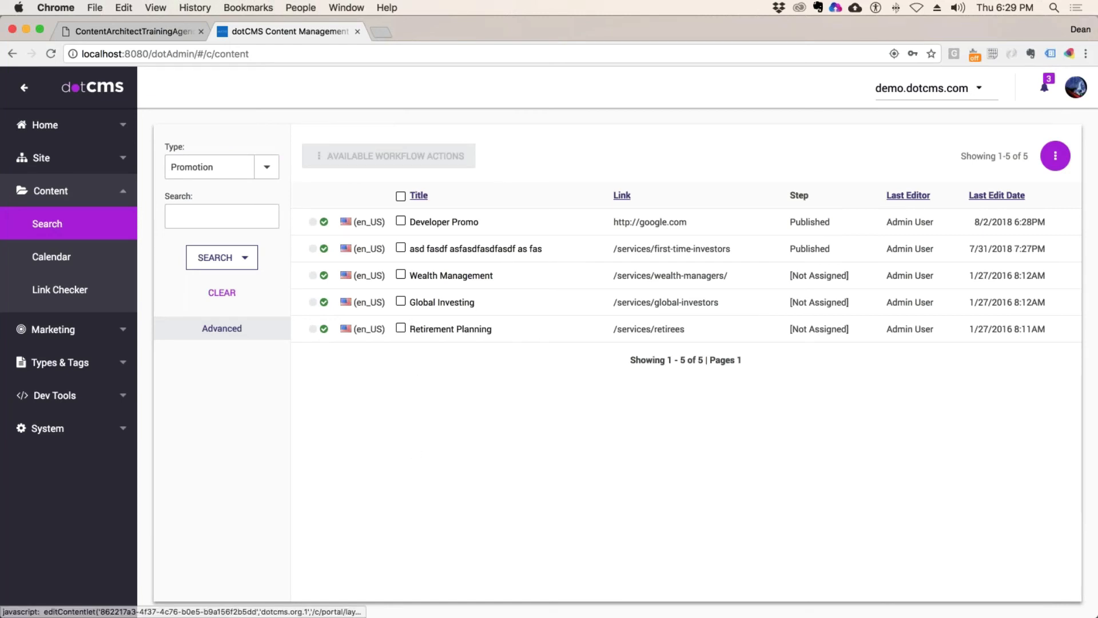
pyautogui.click(479, 250)
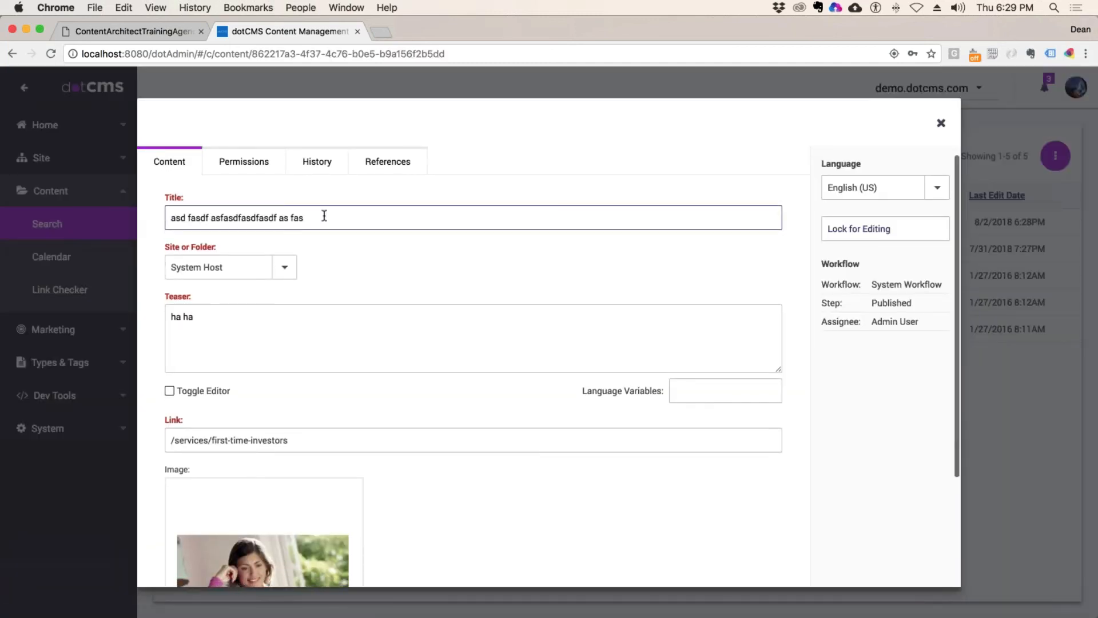
pyautogui.tripleClick(323, 215)
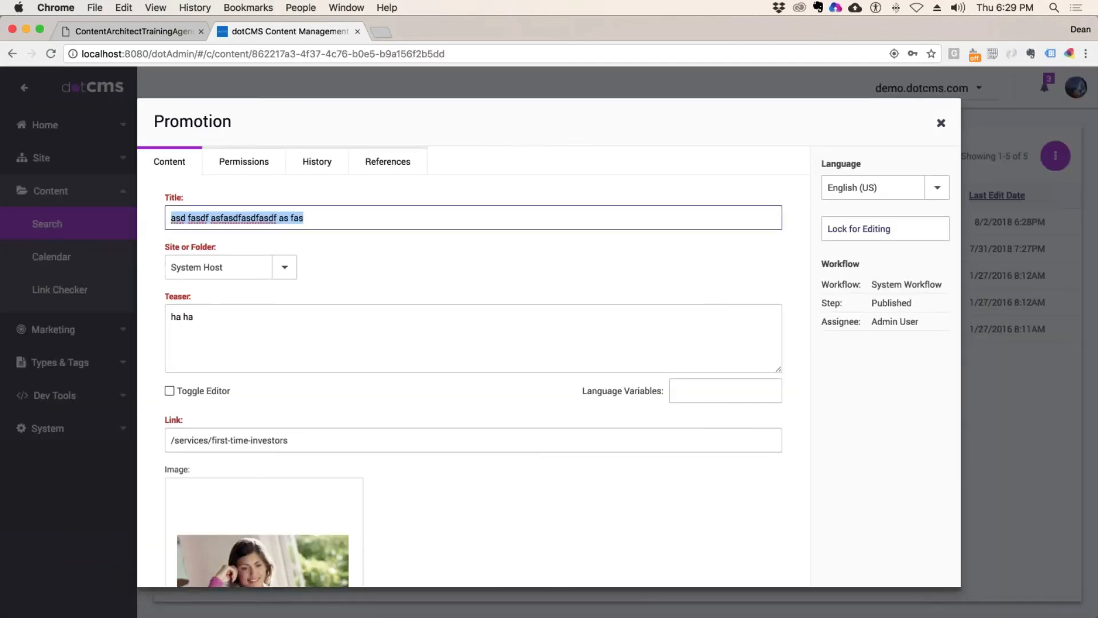
pyautogui.write('Supp')
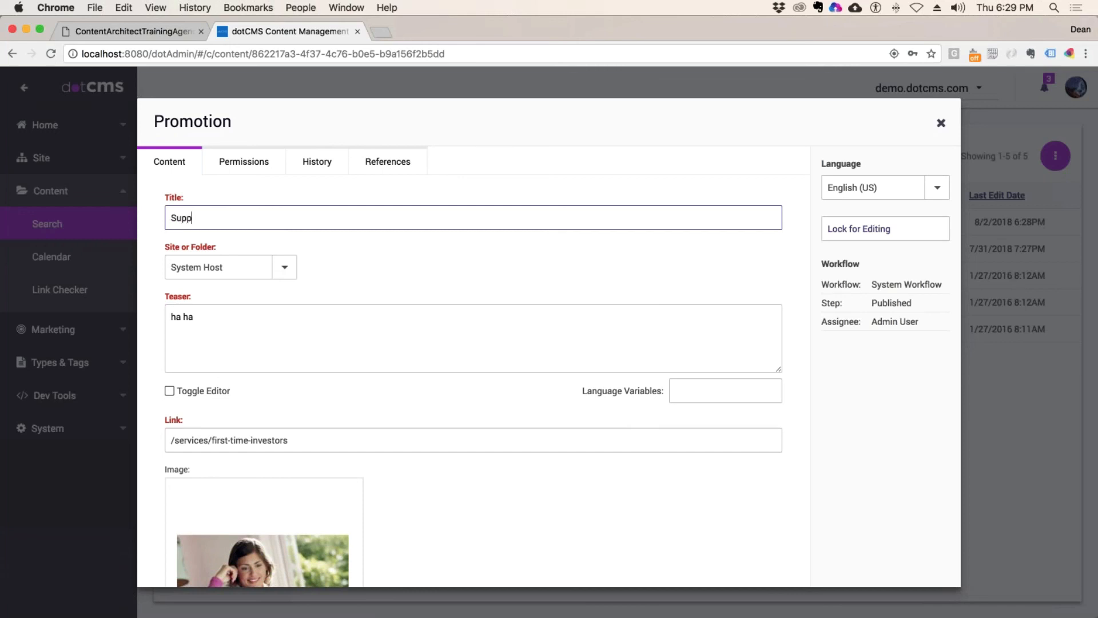
pyautogui.write('ort Department Content')
pyautogui.click(941, 123)
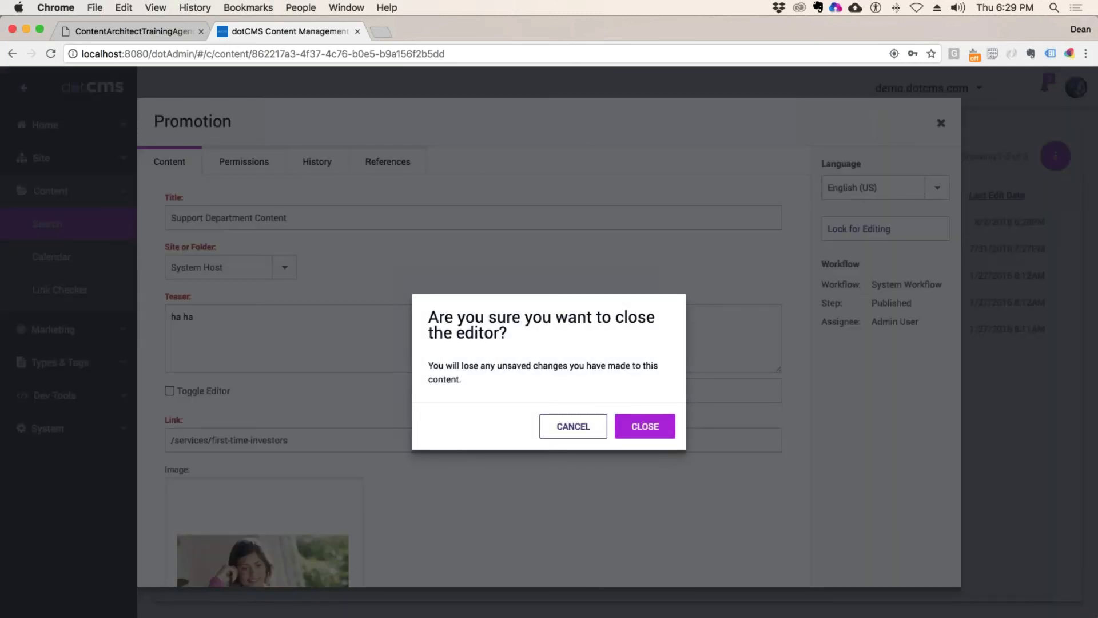
pyautogui.click(645, 426)
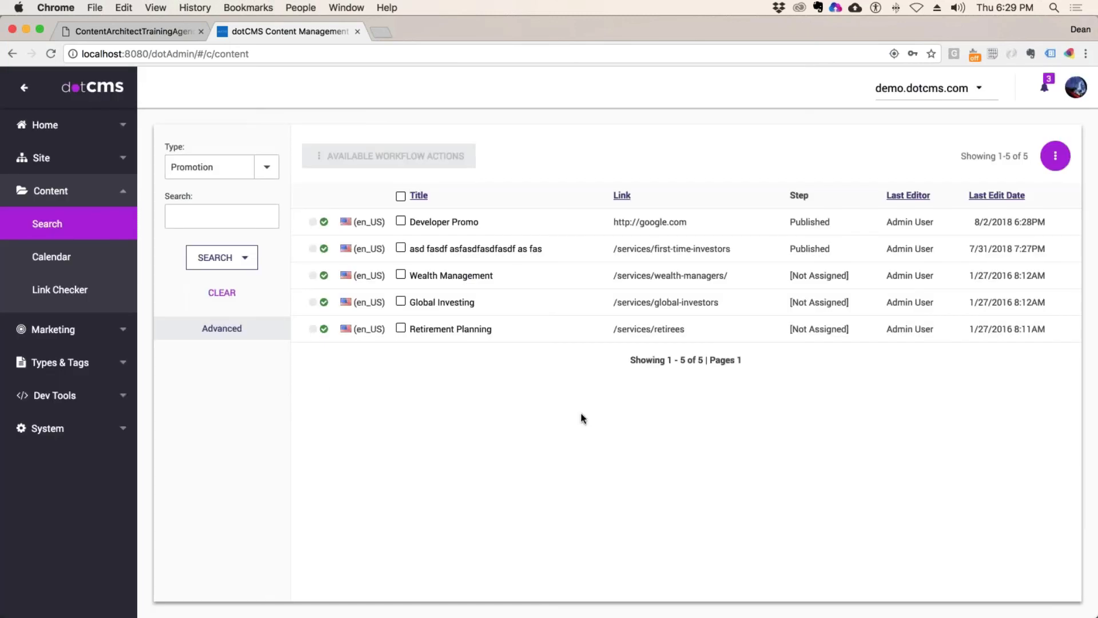
# Step: Add a root role 'Support Role' that can grant users, permissions and tools, and save it
pyautogui.click(57, 429)
pyautogui.click(66, 391)
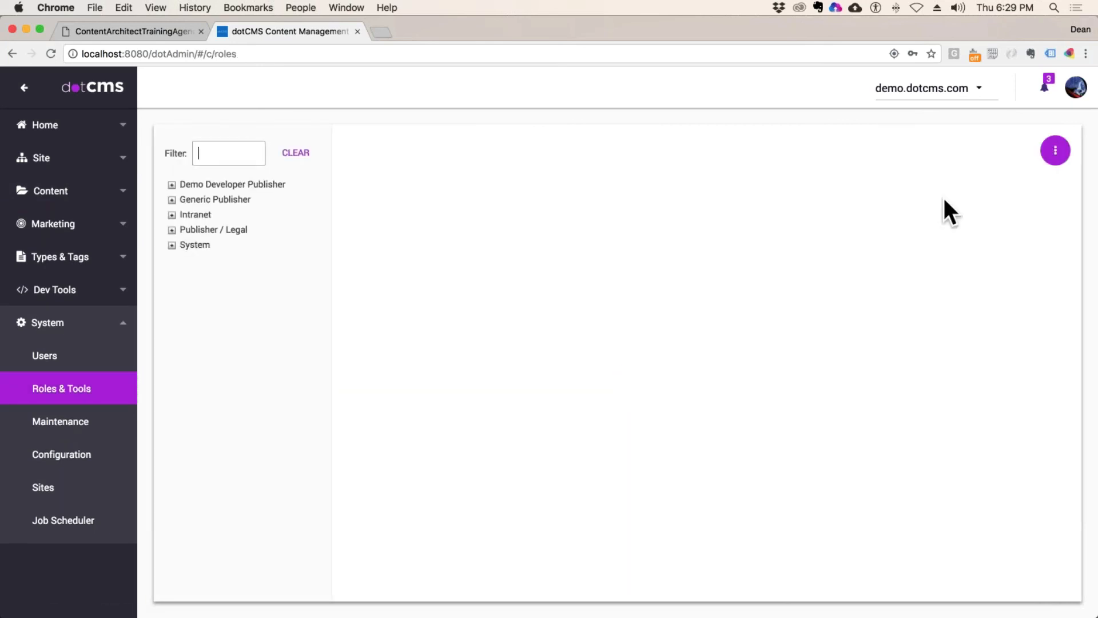
pyautogui.click(1055, 151)
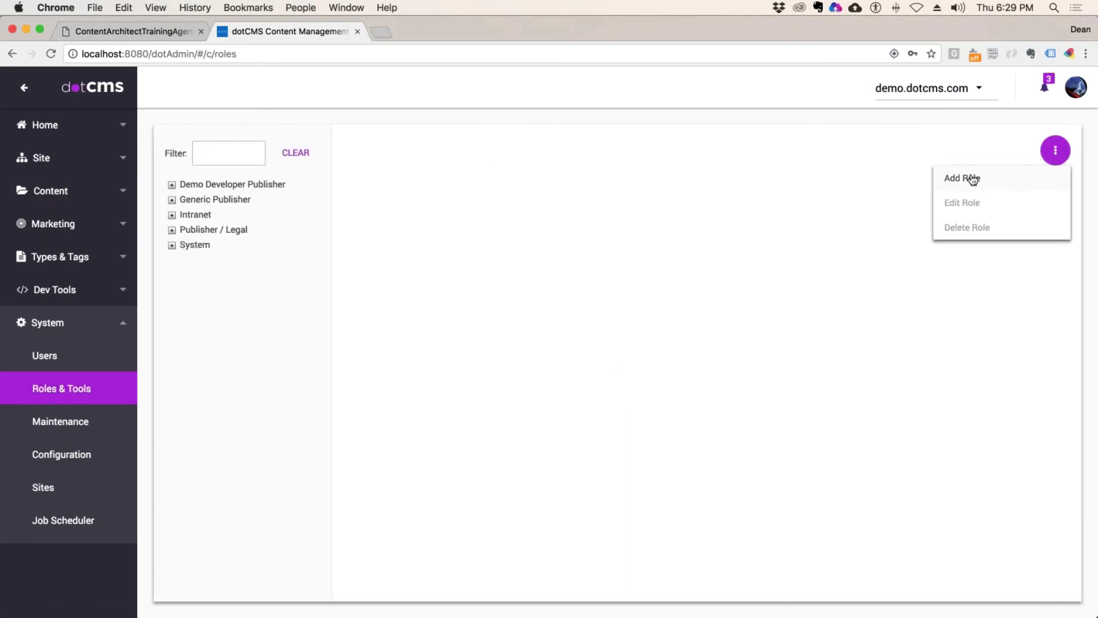
pyautogui.click(949, 177)
pyautogui.write('S')
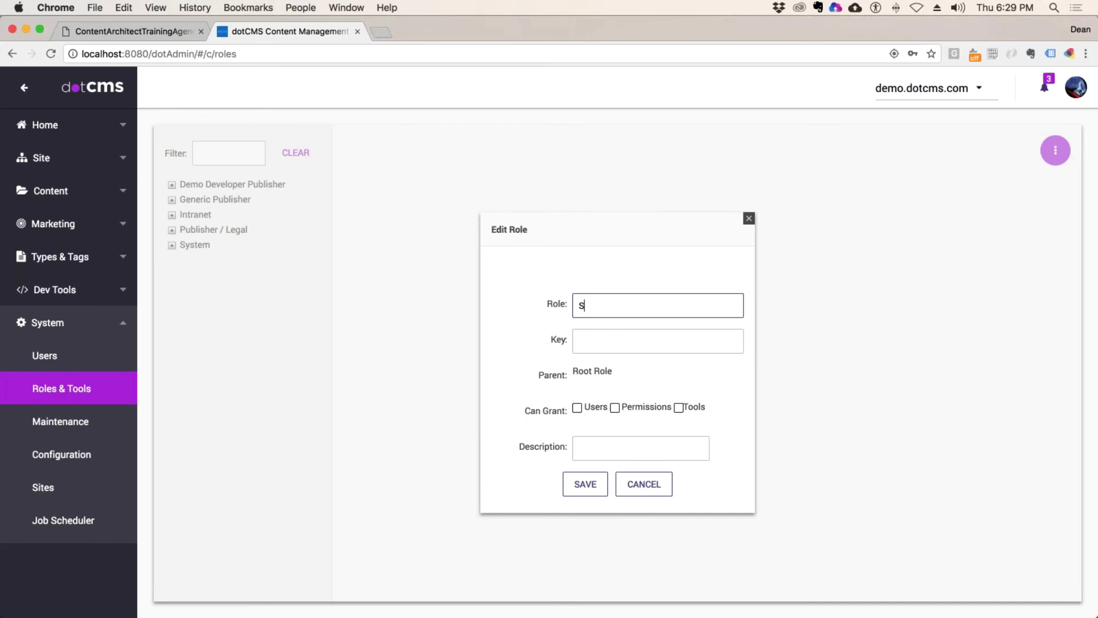
pyautogui.write('upport Role')
pyautogui.click(618, 348)
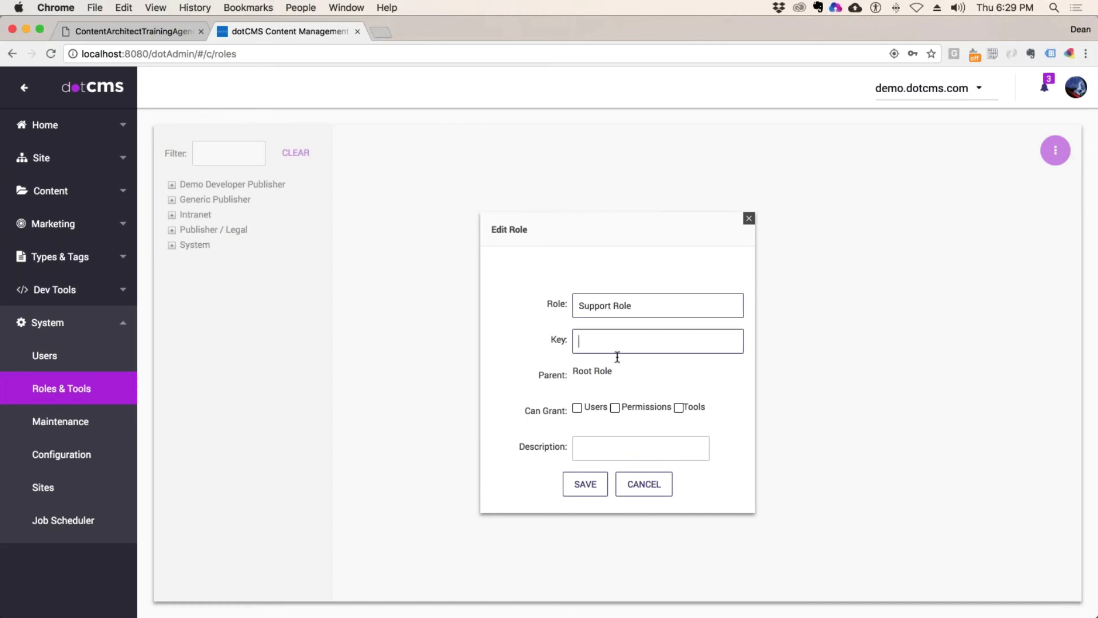
pyautogui.click(577, 408)
pyautogui.click(615, 407)
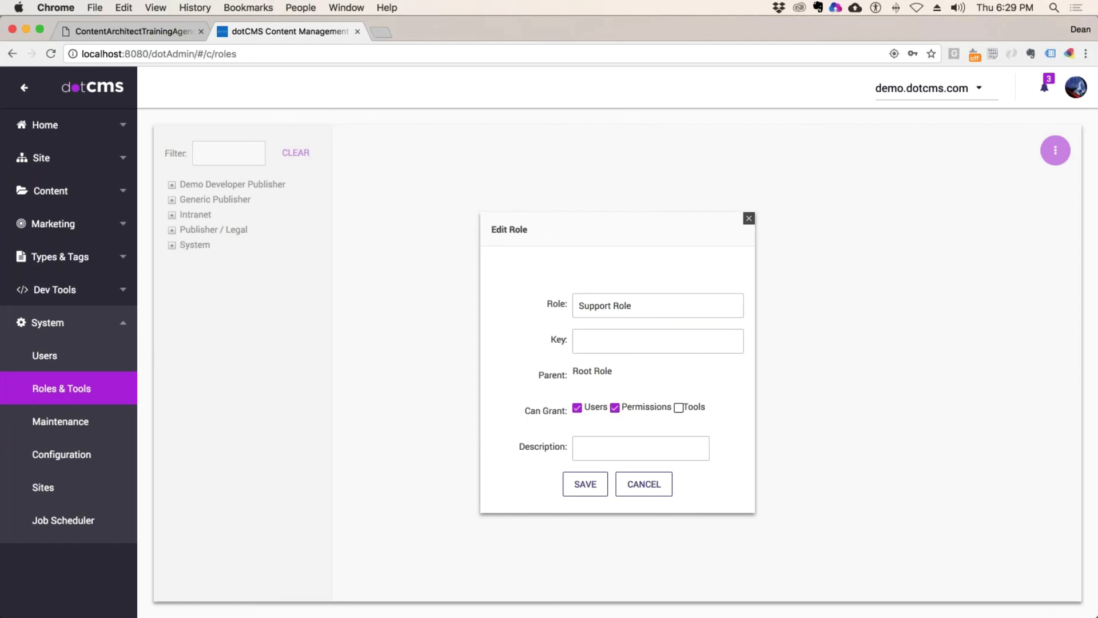
pyautogui.click(678, 407)
pyautogui.click(580, 491)
pyautogui.click(86, 158)
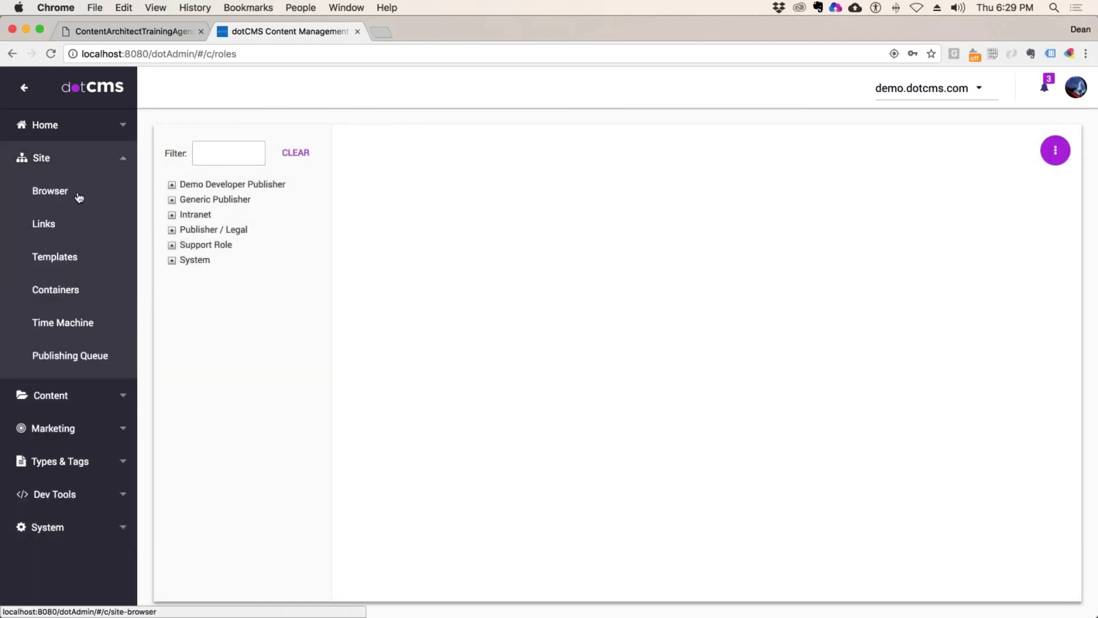
# Step: Switch the /departments/support folder to individual permissions and reopen its Permissions tab
pyautogui.click(63, 192)
pyautogui.click(218, 375)
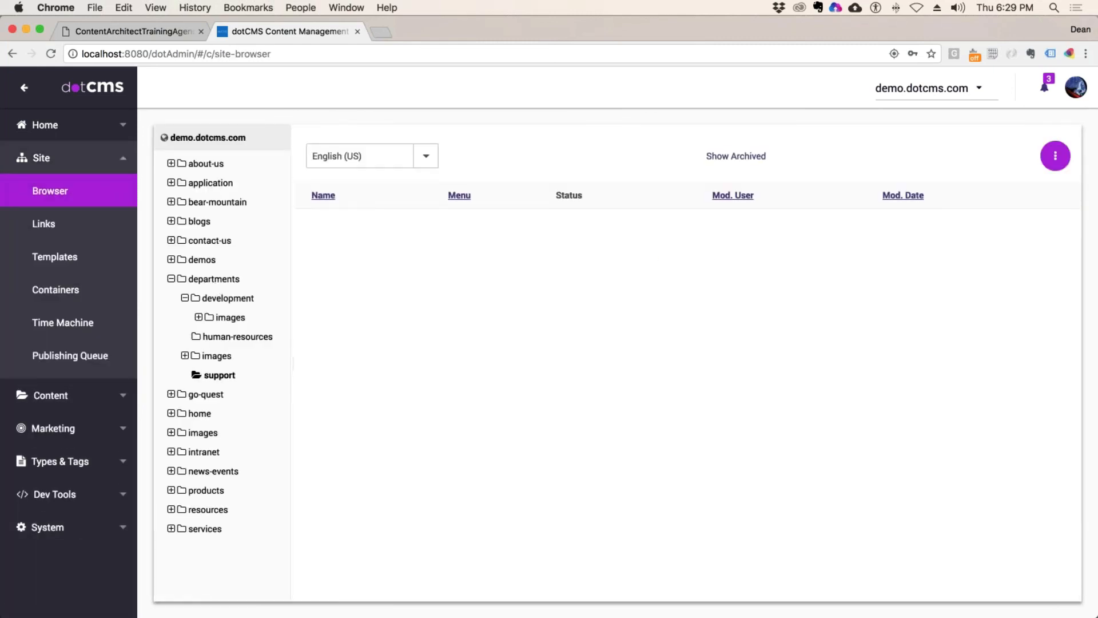
pyautogui.rightClick(219, 375)
pyautogui.click(307, 372)
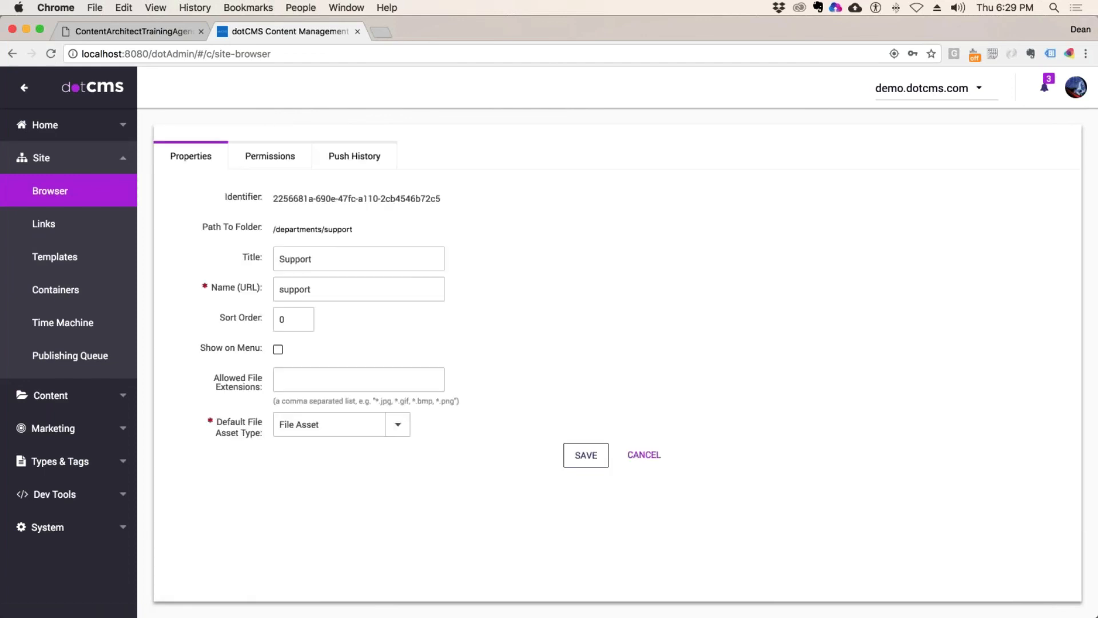
pyautogui.click(270, 155)
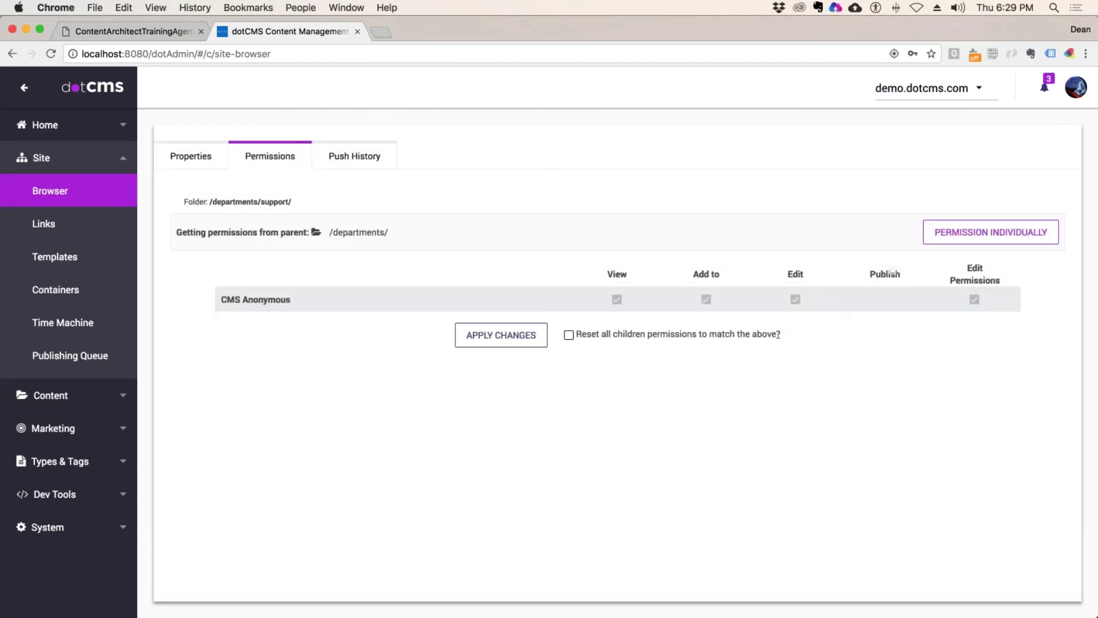
pyautogui.click(978, 234)
pyautogui.press('super+r')
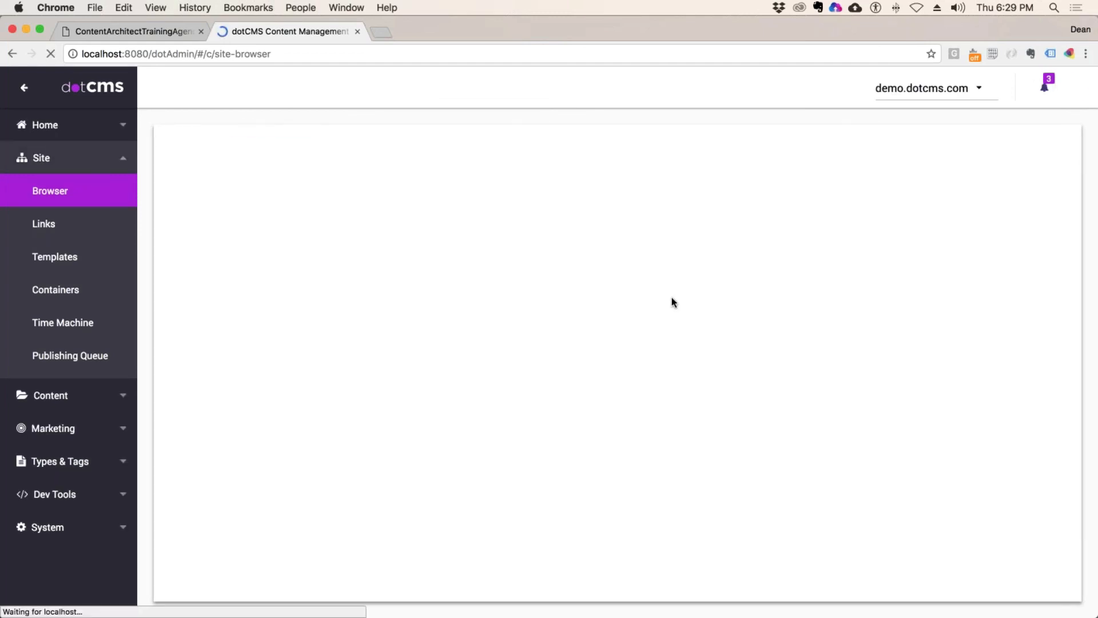
pyautogui.rightClick(227, 379)
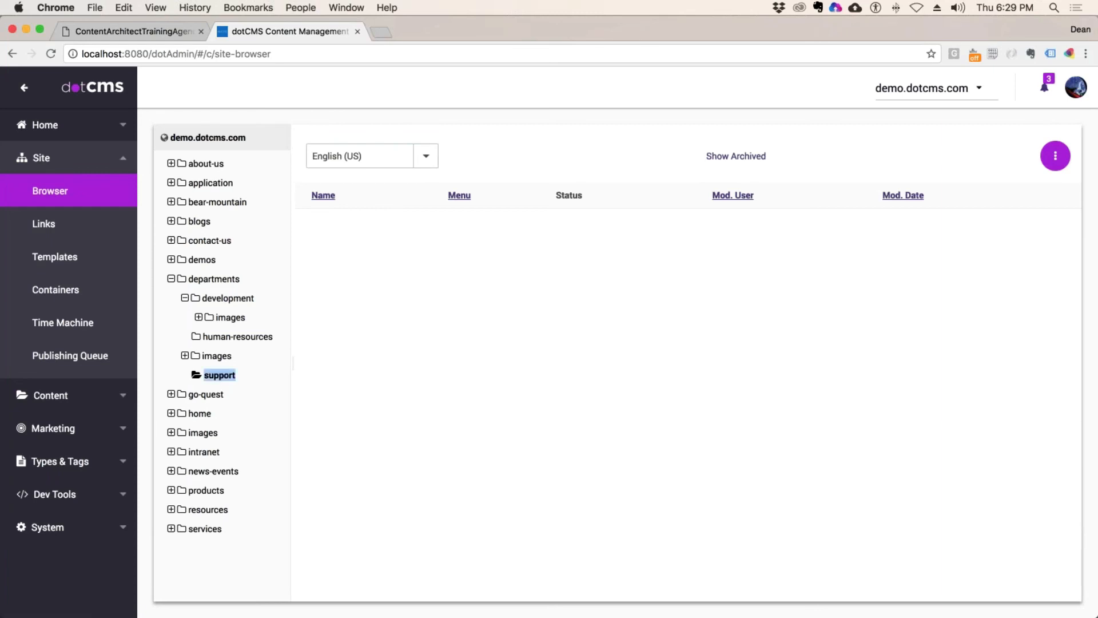
pyautogui.click(249, 386)
pyautogui.click(270, 157)
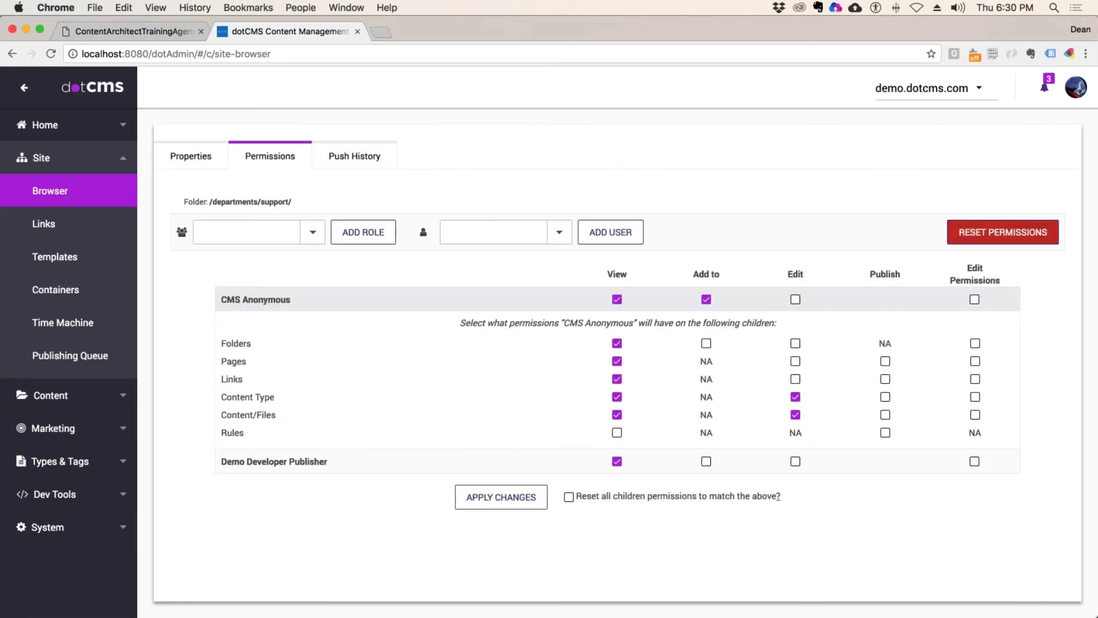
# Step: Add Support Role to the folder with View and Add to rights and save
pyautogui.click(312, 232)
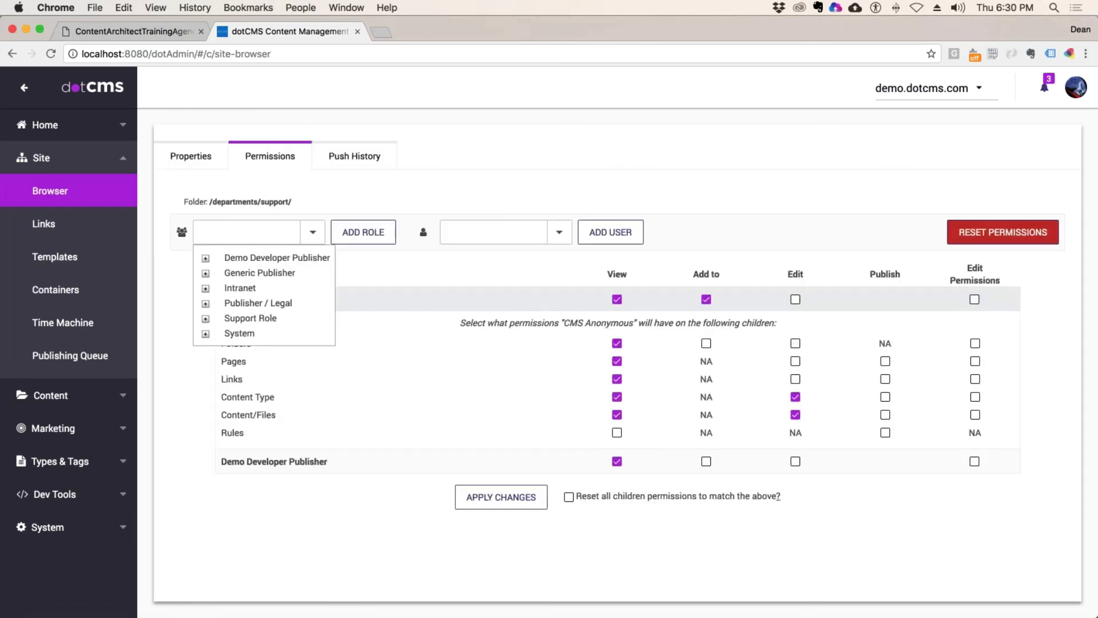
pyautogui.click(253, 318)
pyautogui.click(363, 232)
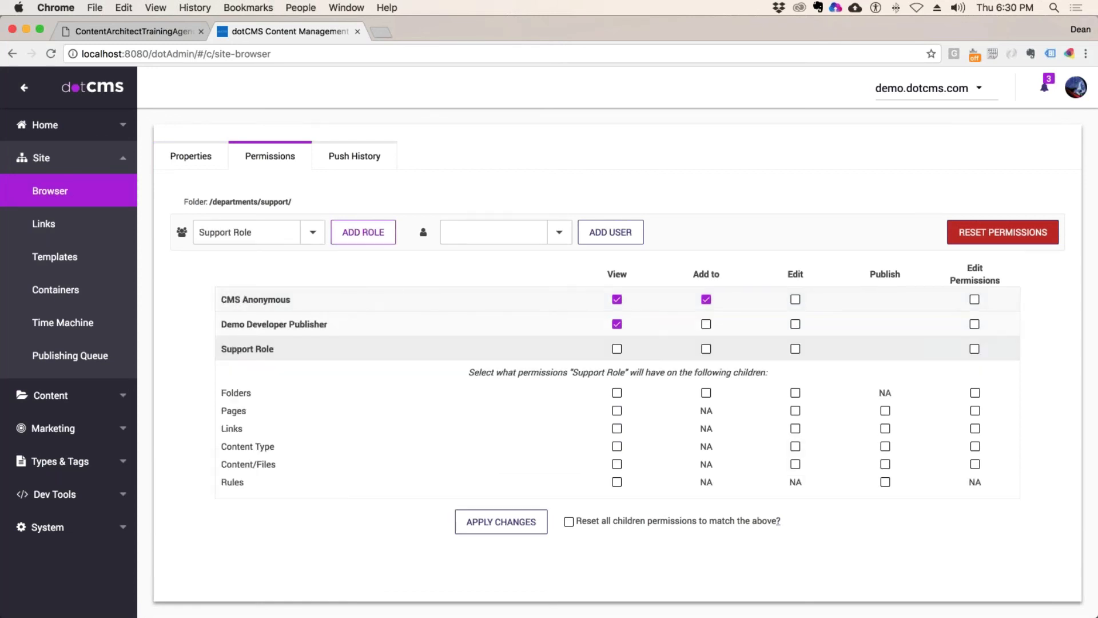
pyautogui.click(707, 350)
pyautogui.click(499, 522)
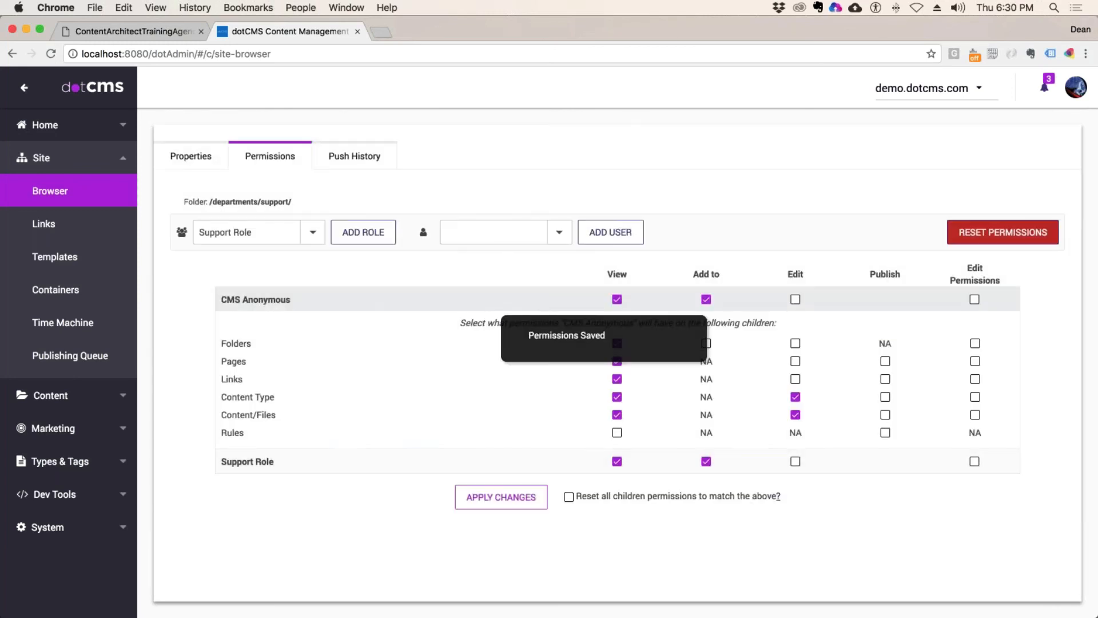
# Step: Give Support Role Edit on subfolders and Publish on pages, links, content types and content
pyautogui.click(658, 462)
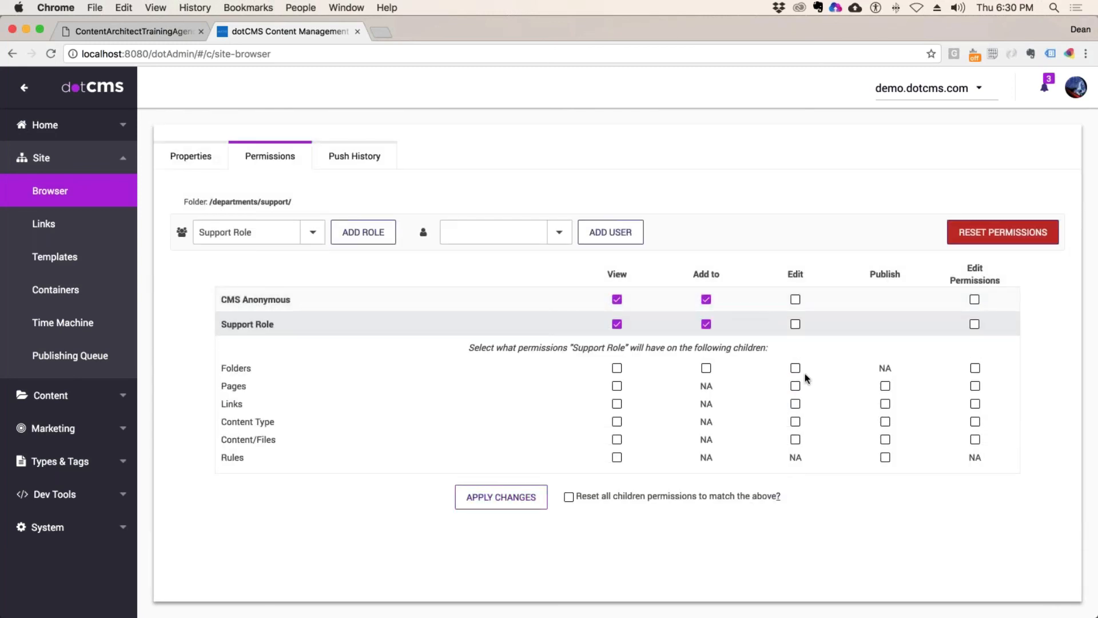
pyautogui.click(795, 368)
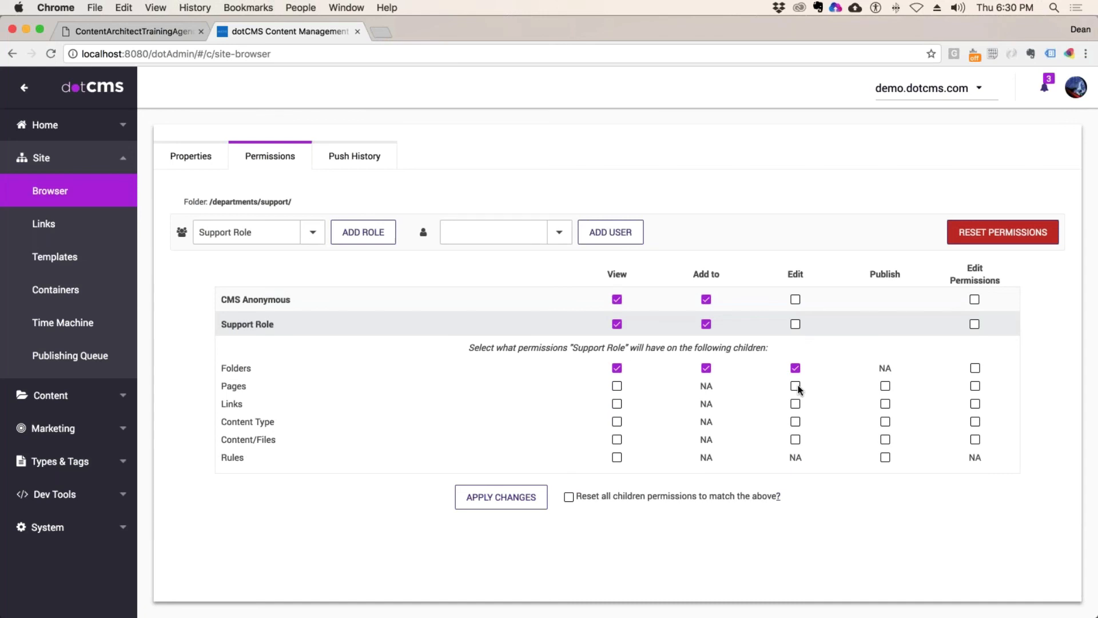
pyautogui.click(886, 404)
pyautogui.click(886, 421)
pyautogui.click(885, 440)
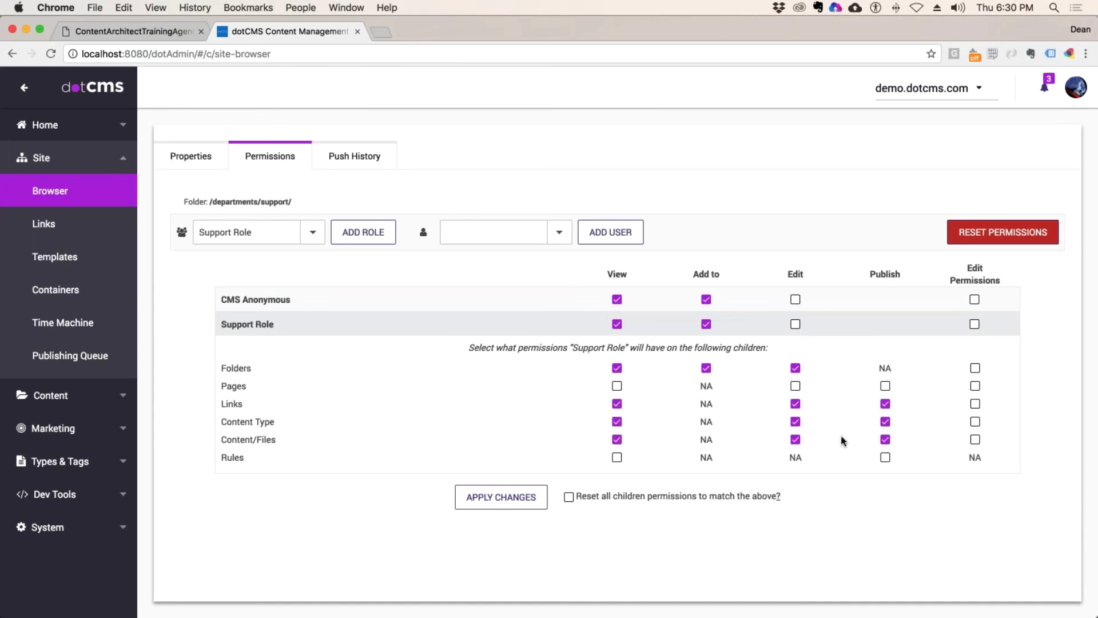
pyautogui.click(886, 386)
pyautogui.click(504, 497)
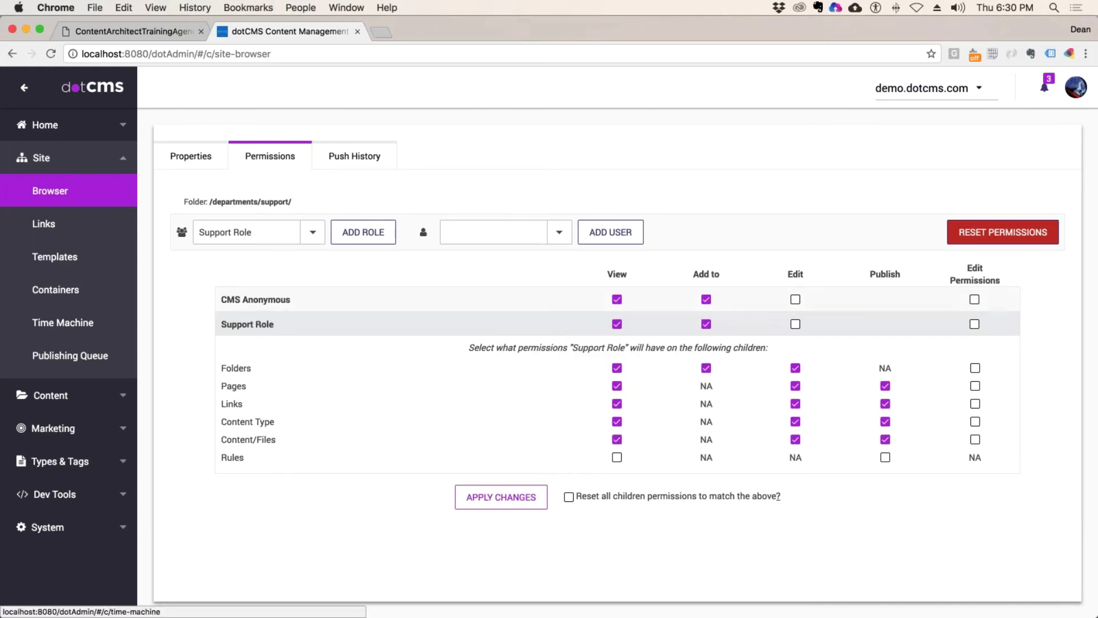
pyautogui.click(58, 395)
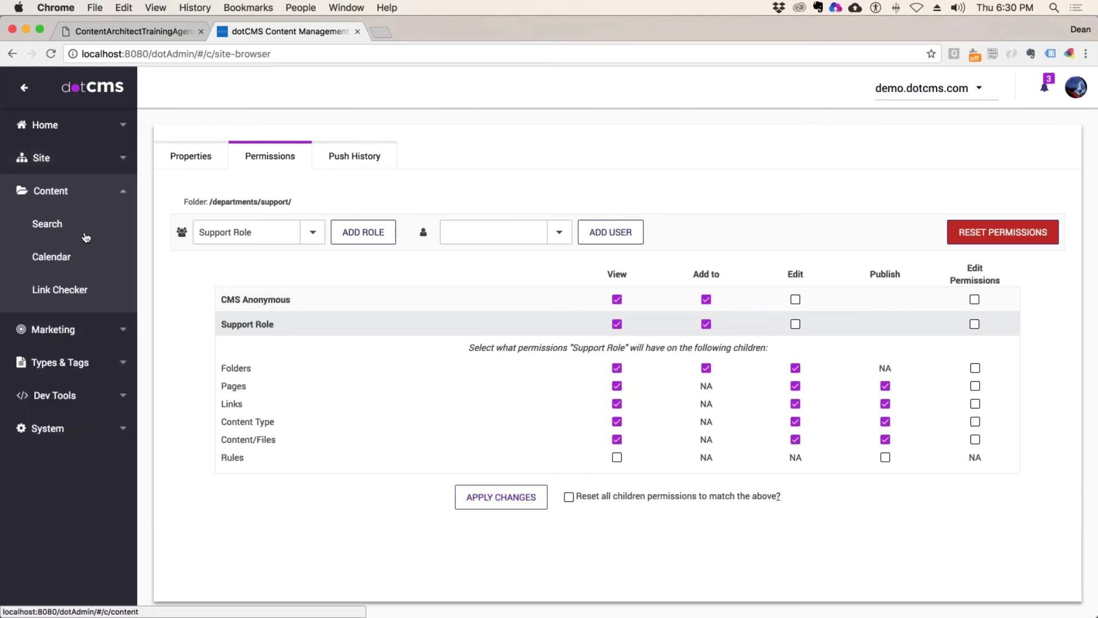
# Step: Open the promotion and retitle it 'Support Viewable only content'
pyautogui.click(83, 233)
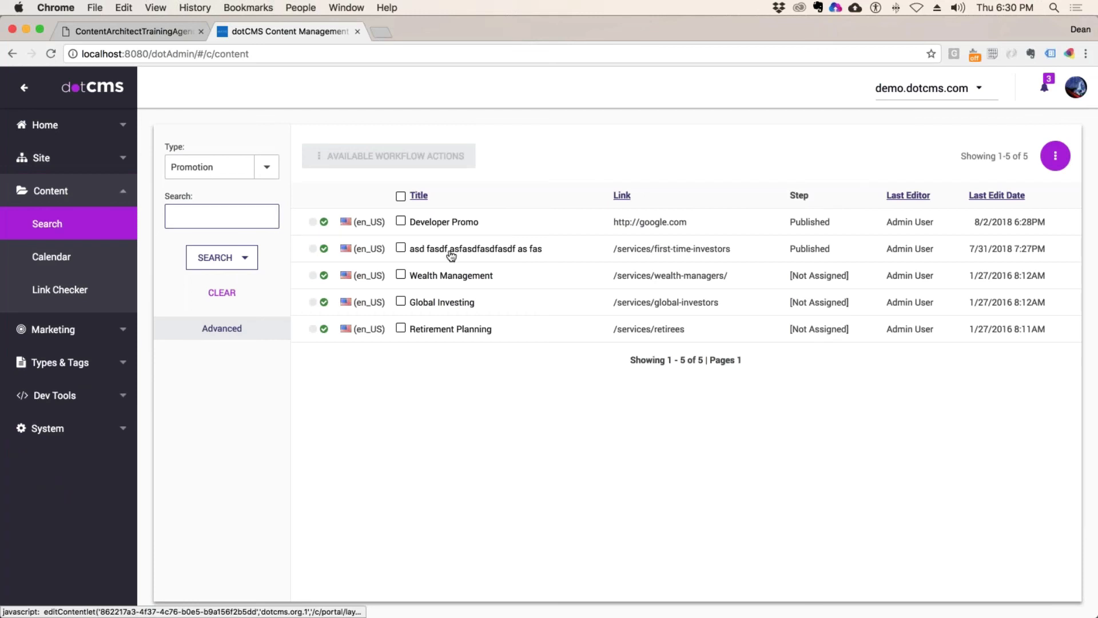
pyautogui.click(441, 254)
pyautogui.press('super+a')
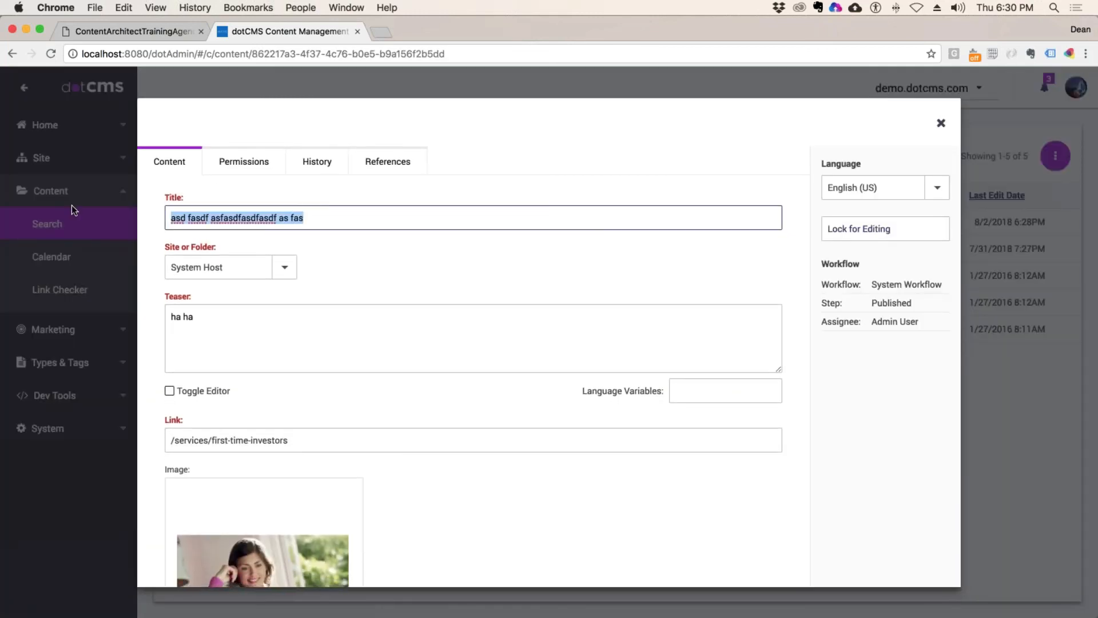
pyautogui.write('Suup\\')
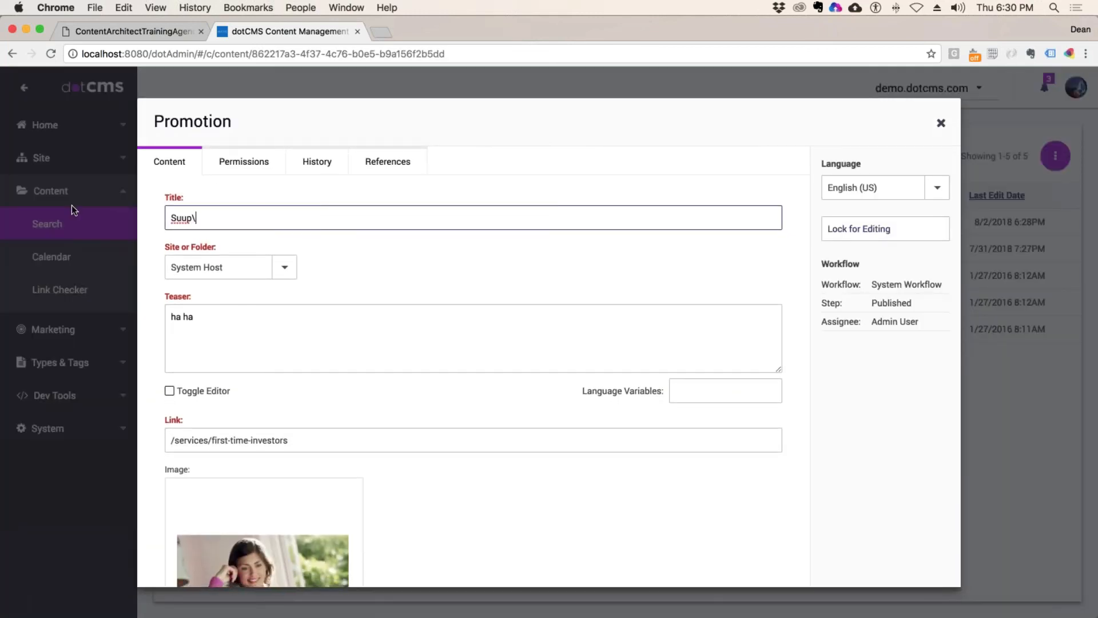
pyautogui.press('BackSpace')
pyautogui.press('BackSpace')
pyautogui.press('BackSpace')
pyautogui.write('pport Viewable only content')
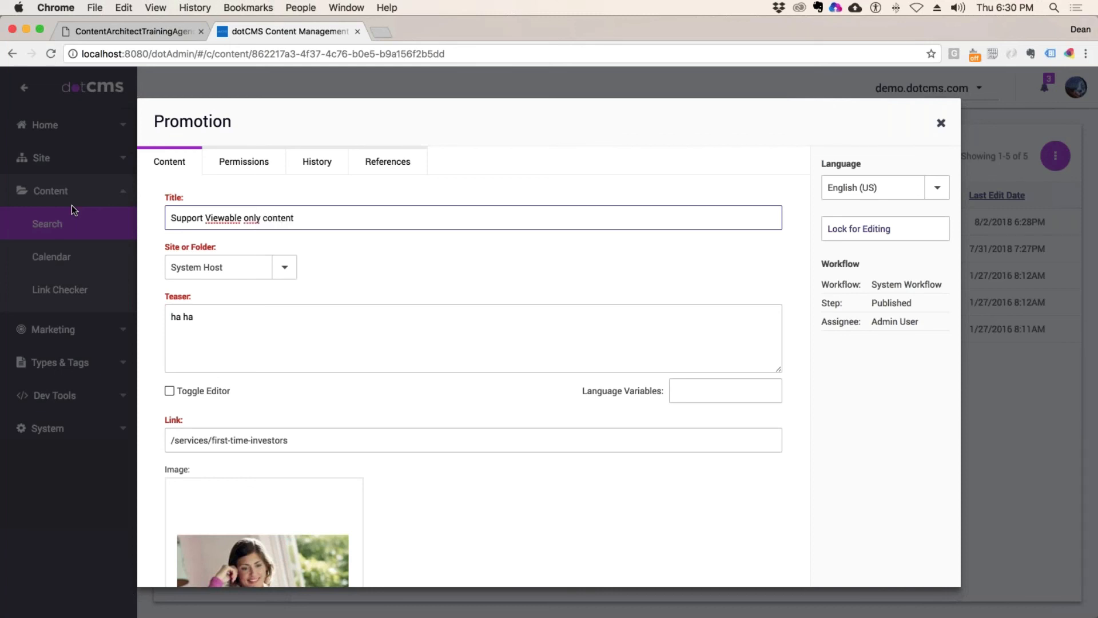
# Step: Place it in demo.dotcms.com > departments > support and save it
pyautogui.click(270, 278)
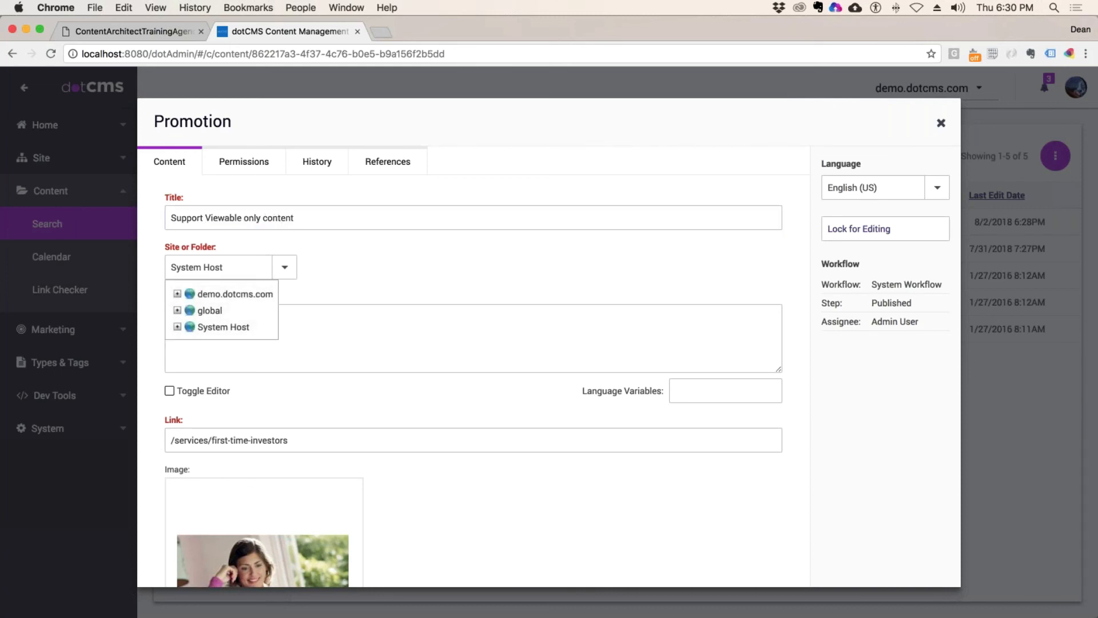
pyautogui.click(177, 294)
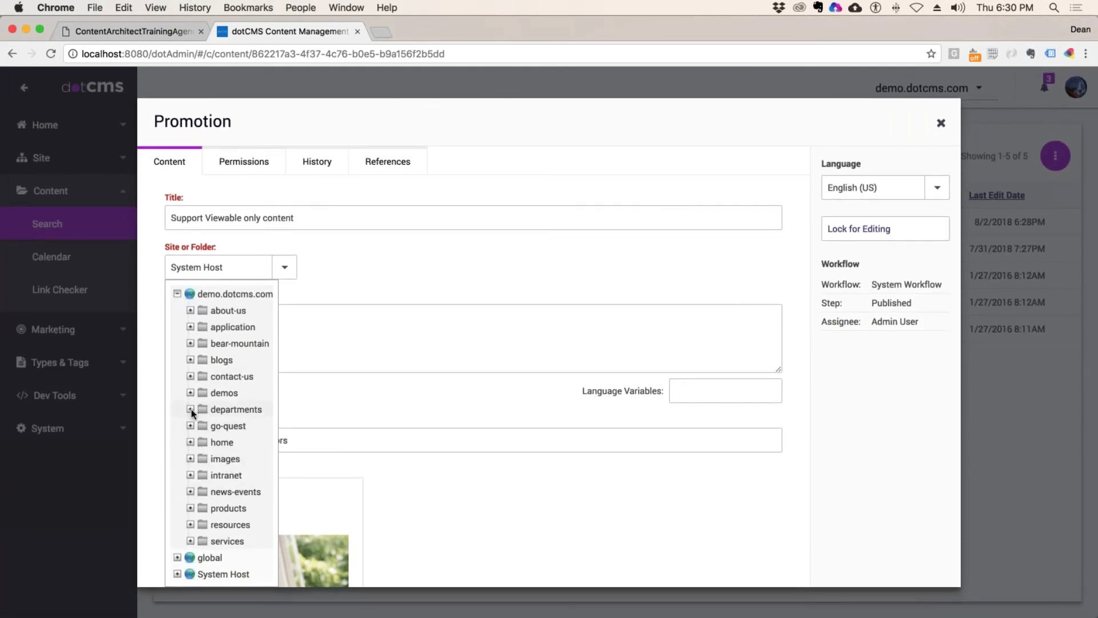
pyautogui.click(191, 410)
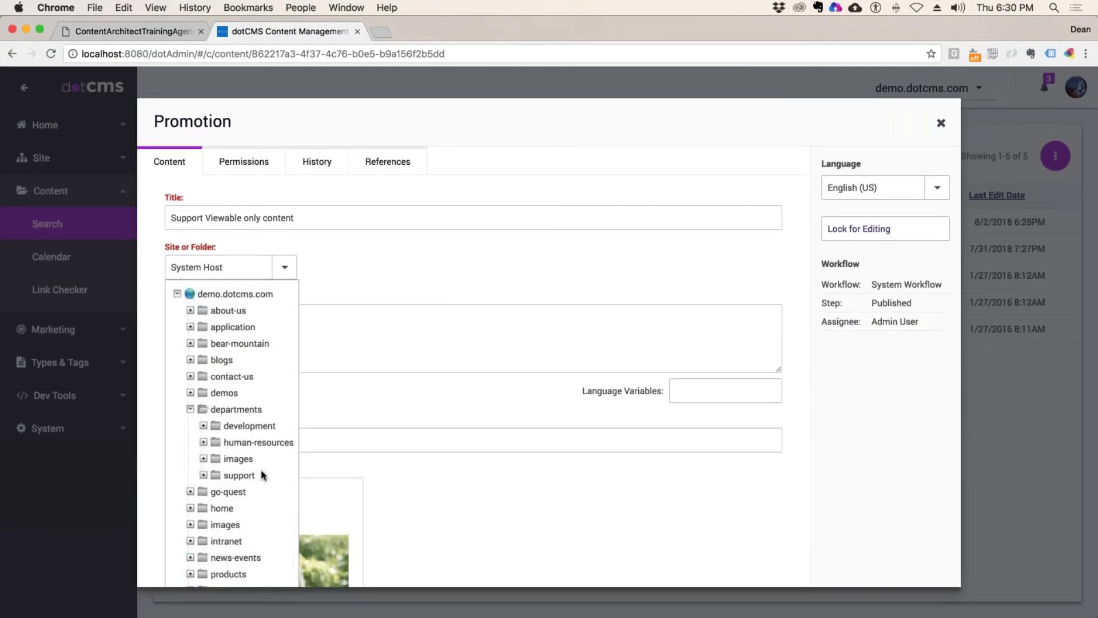
pyautogui.click(239, 475)
pyautogui.click(887, 229)
pyautogui.click(895, 280)
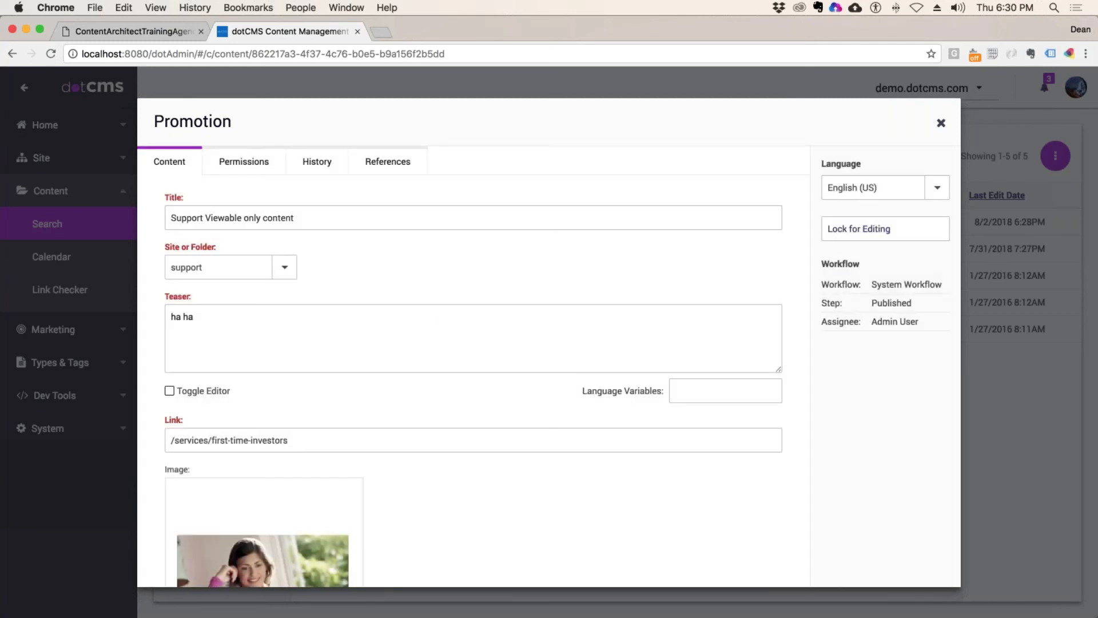
# Step: Confirm its permissions inherit from /departments/support/ and close the editor
pyautogui.click(243, 162)
pyautogui.moveTo(426, 265); pyautogui.dragTo(327, 265)
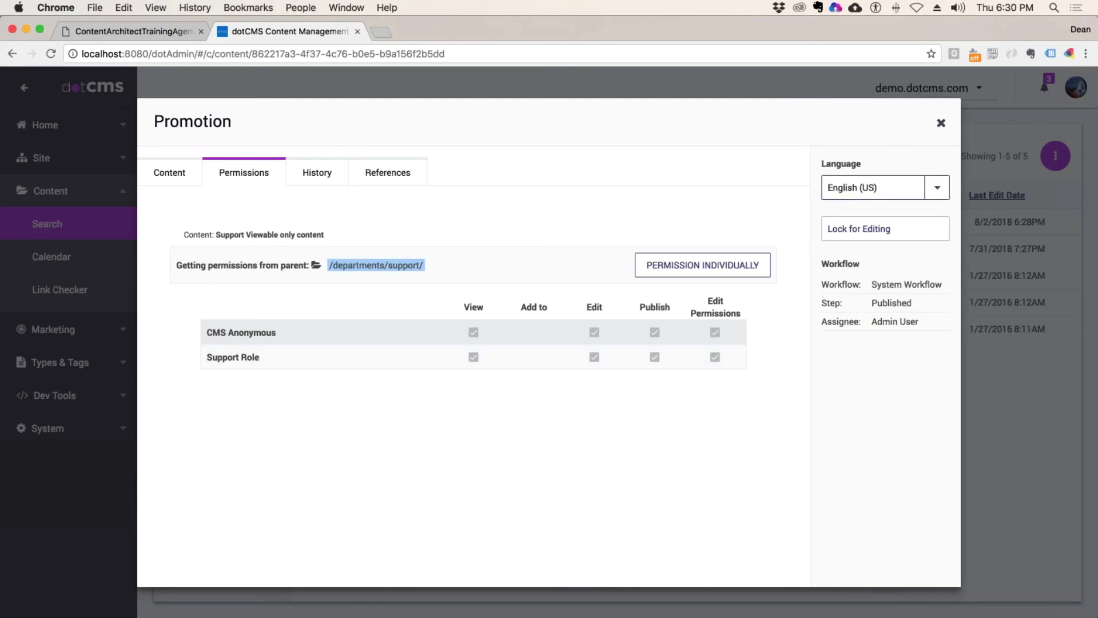
pyautogui.click(941, 122)
pyautogui.click(1080, 87)
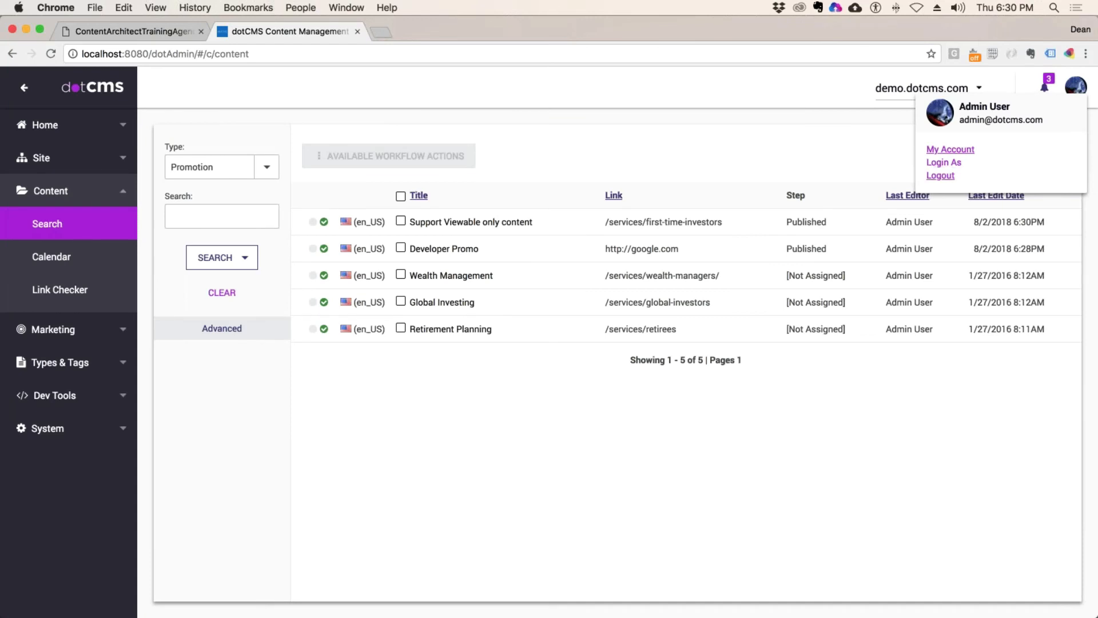
# Step: Log in as another user found by searching 'de'
pyautogui.click(944, 162)
pyautogui.click(590, 342)
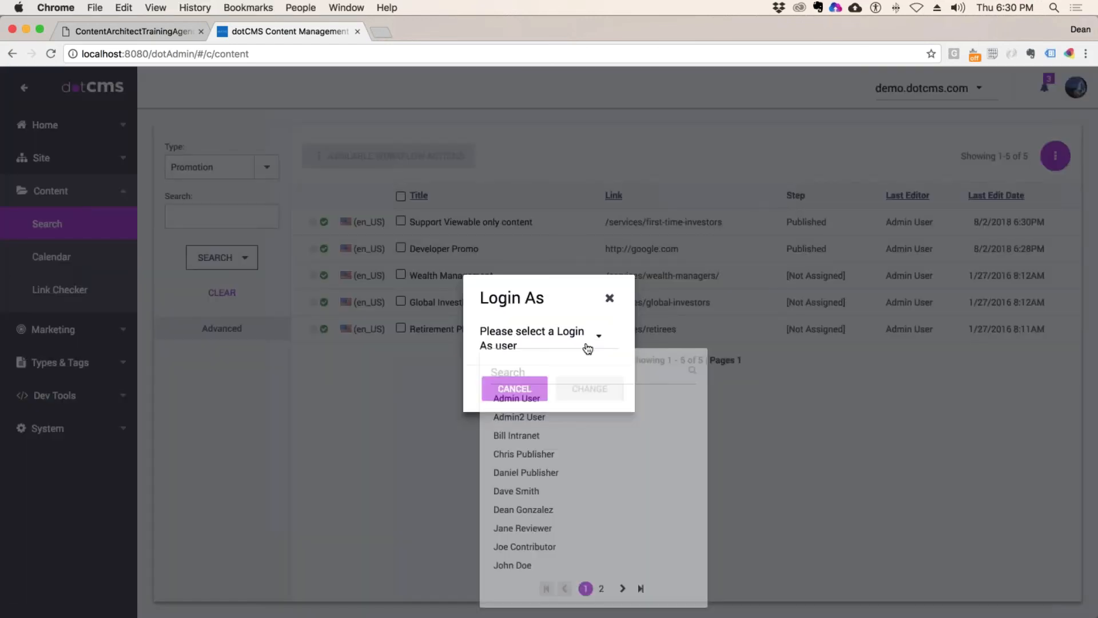
pyautogui.click(528, 378)
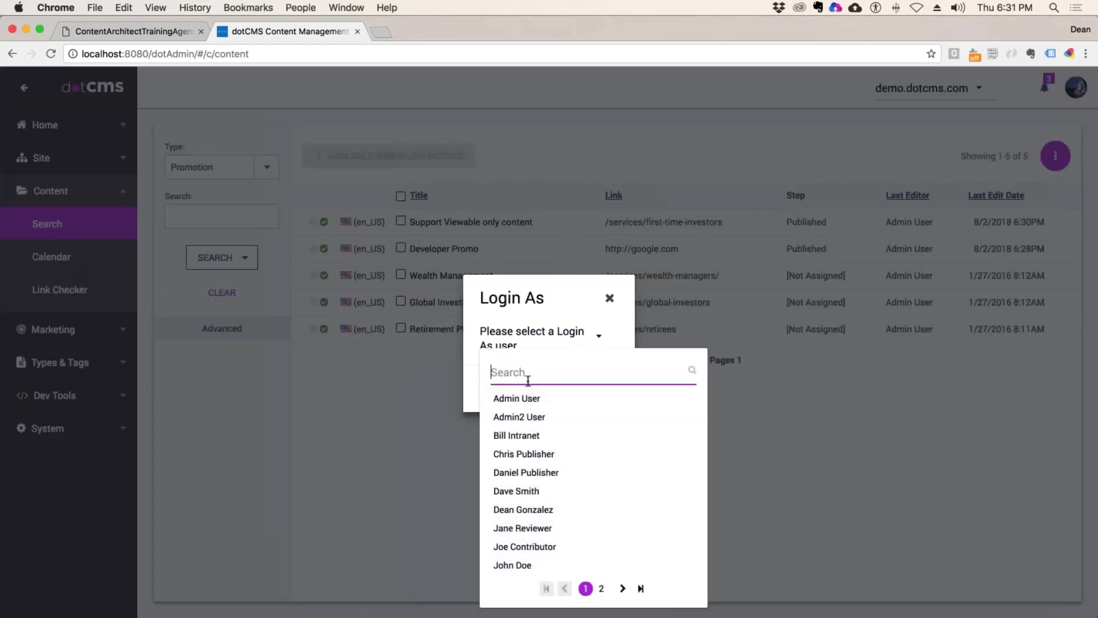
pyautogui.write('de')
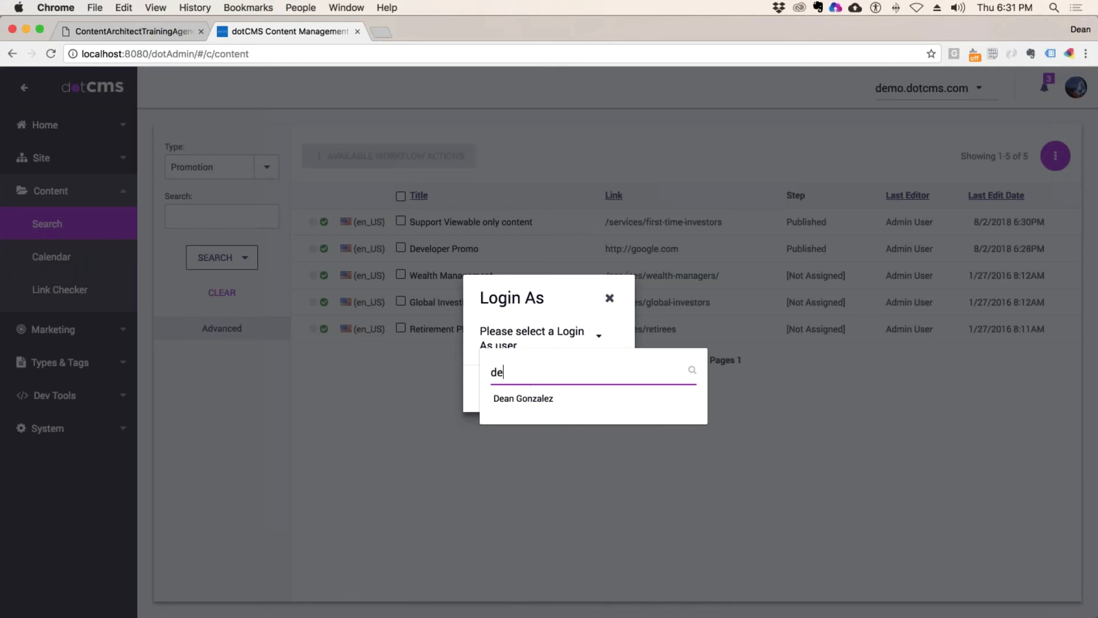
pyautogui.click(524, 398)
pyautogui.click(589, 388)
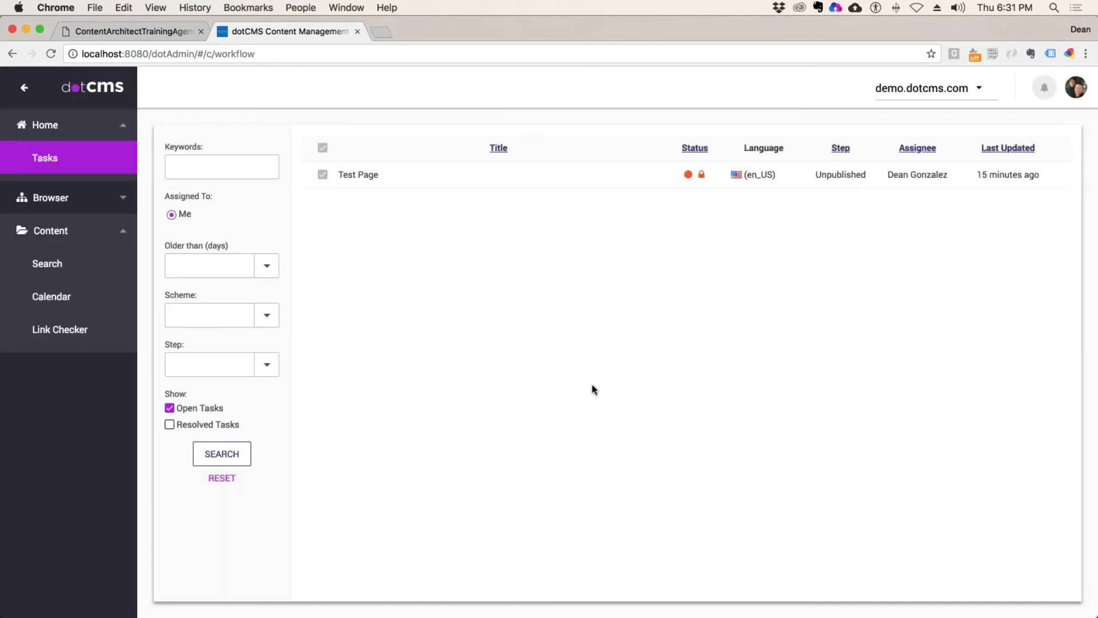
# Step: Open Content > Search as that user to view the Promotions
pyautogui.click(47, 239)
pyautogui.click(57, 238)
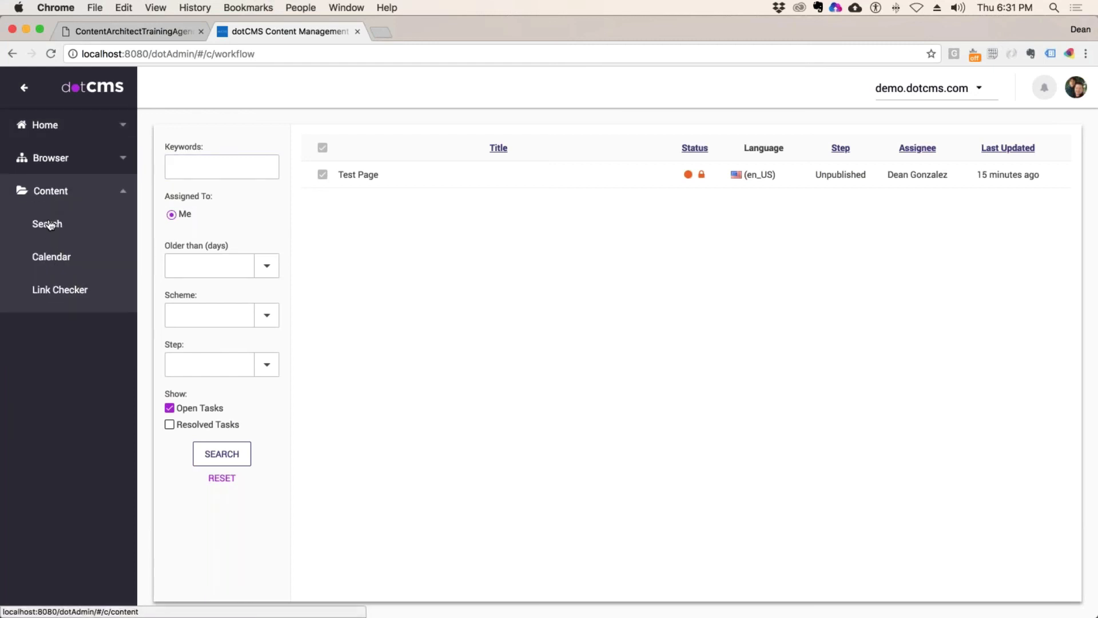
pyautogui.click(51, 225)
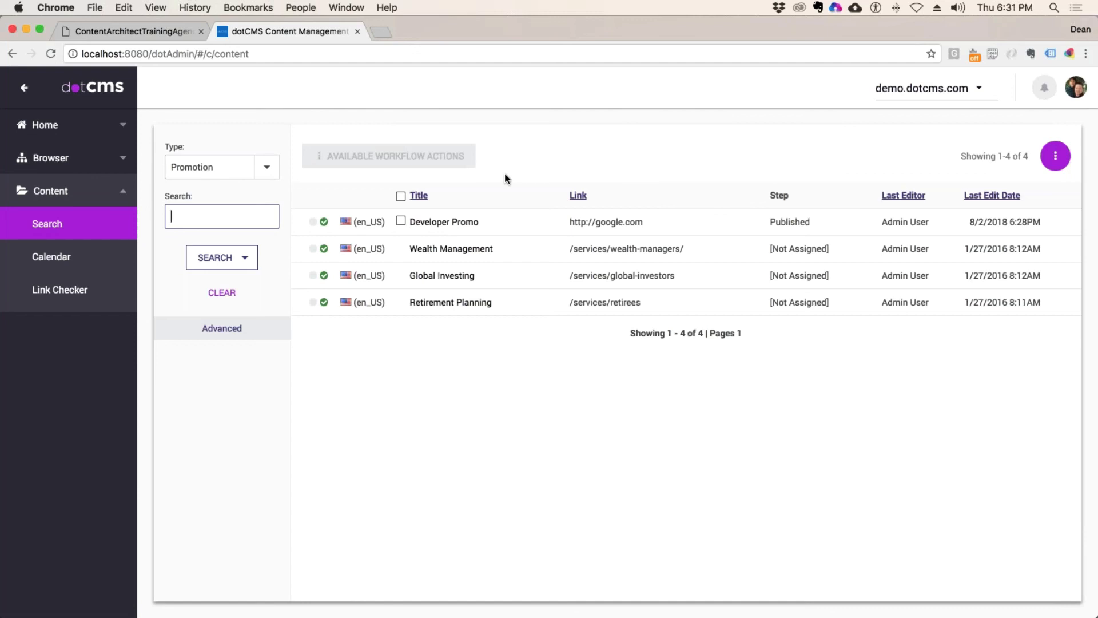
# Step: Log out of the impersonated user back to Admin User, then switch to the training agenda PDF
pyautogui.click(1076, 87)
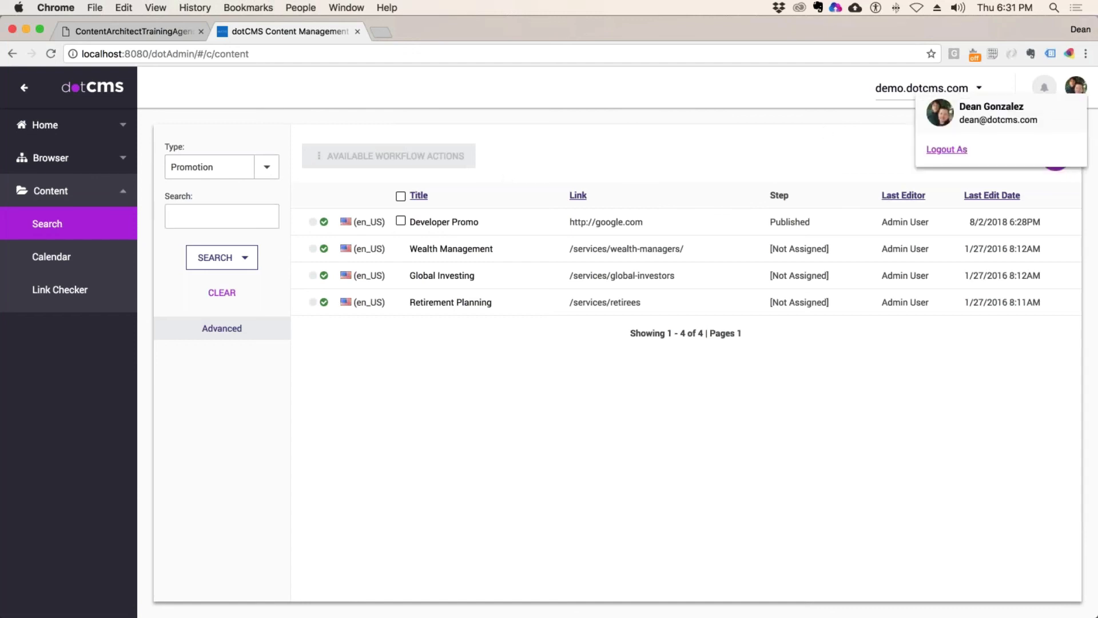
pyautogui.click(946, 150)
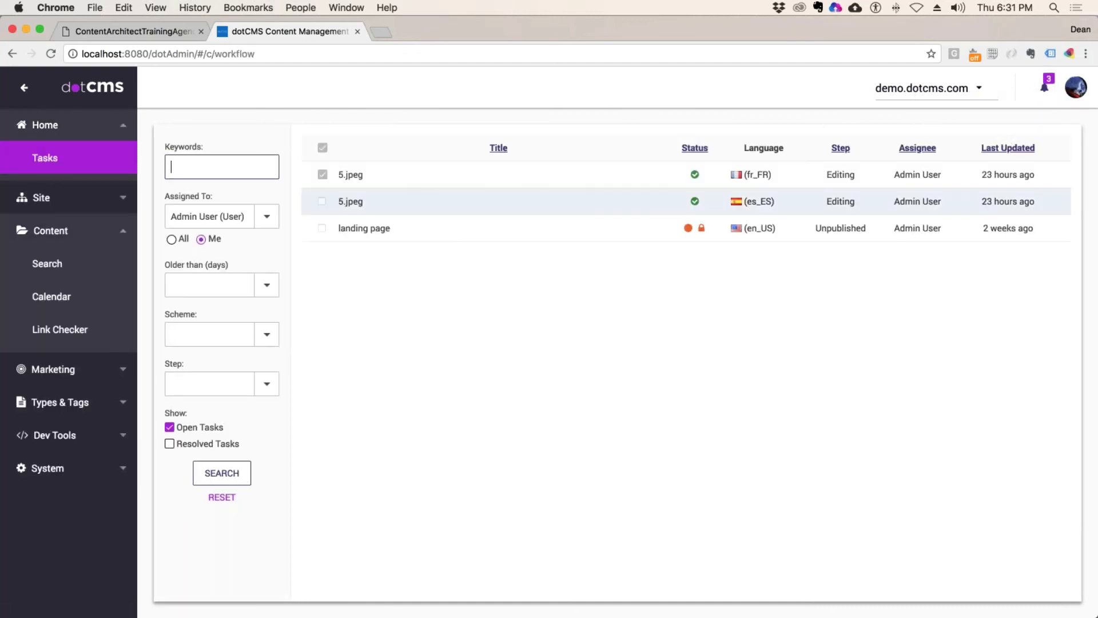
pyautogui.click(160, 32)
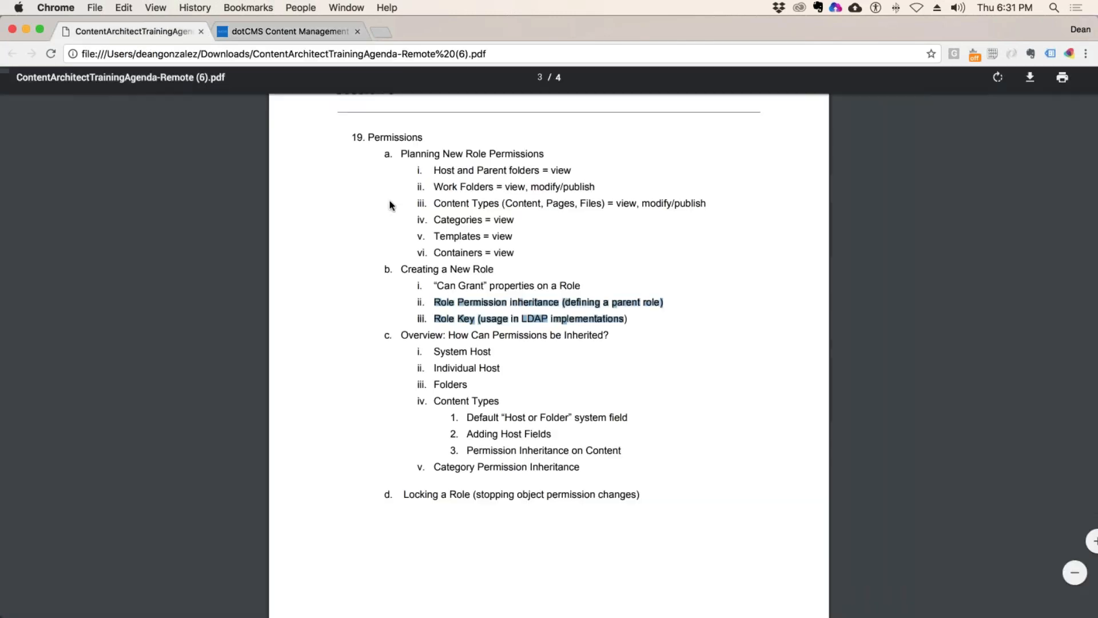
# Step: Highlight the 'System Host' line in the agenda PDF and return to dotCMS
pyautogui.moveTo(490, 353); pyautogui.dragTo(435, 352)
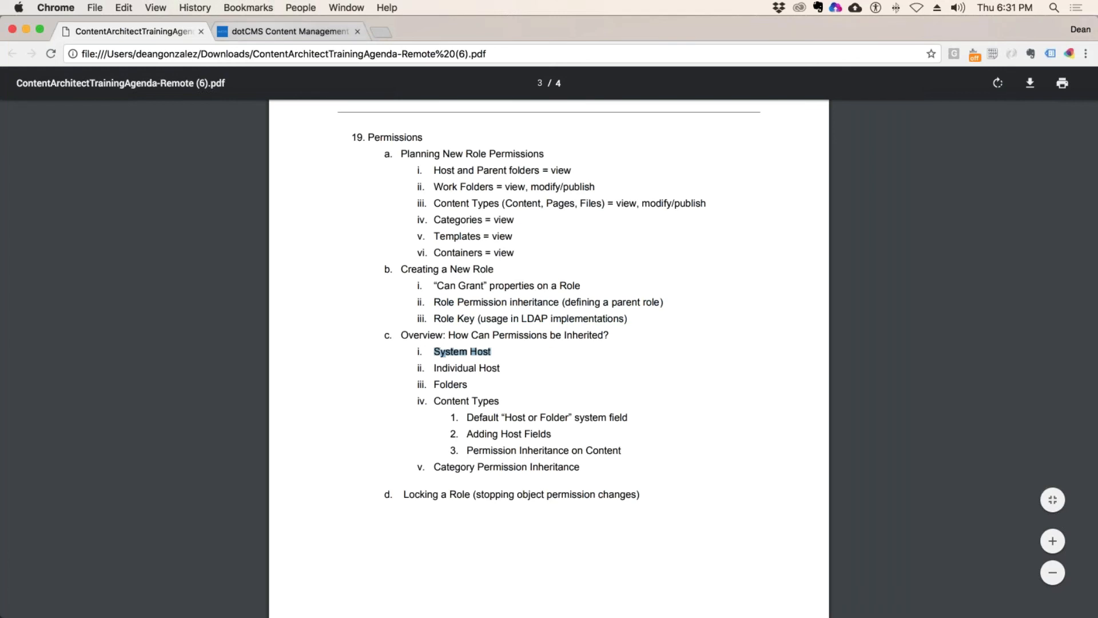
pyautogui.click(283, 32)
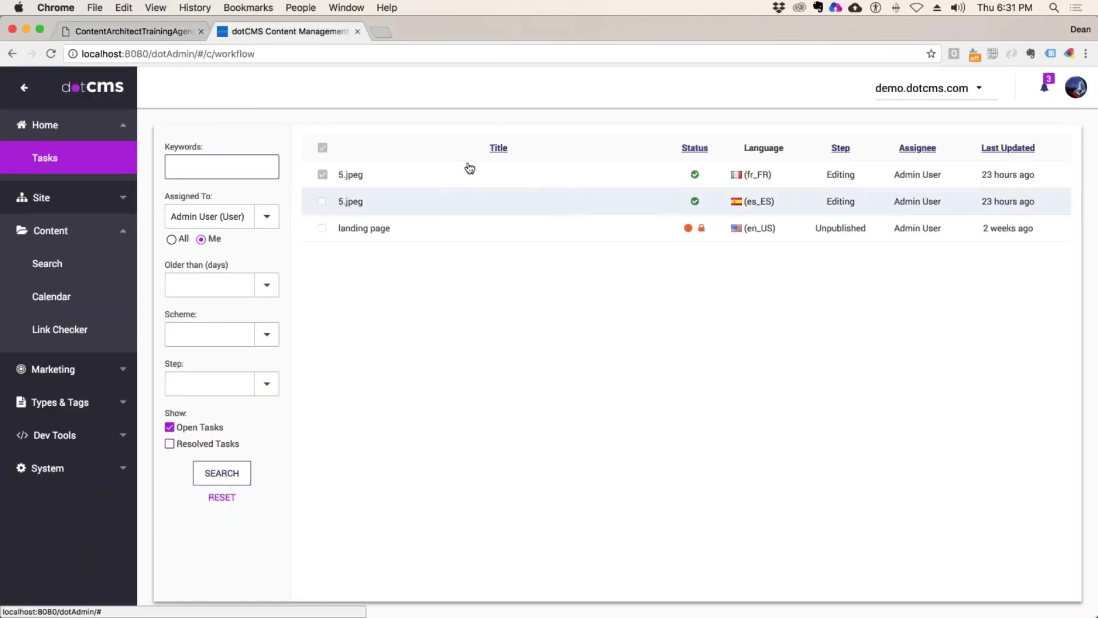
# Step: Open Content > Search, sort the Promotion results by Title, and choose Show Query
pyautogui.click(64, 231)
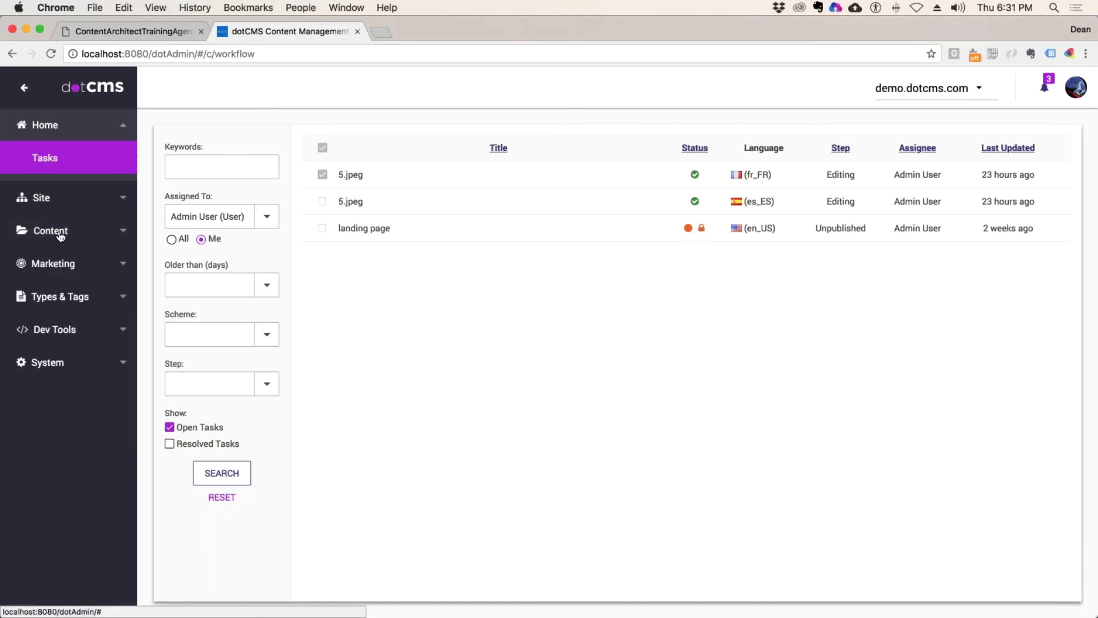
pyautogui.click(66, 231)
pyautogui.click(46, 223)
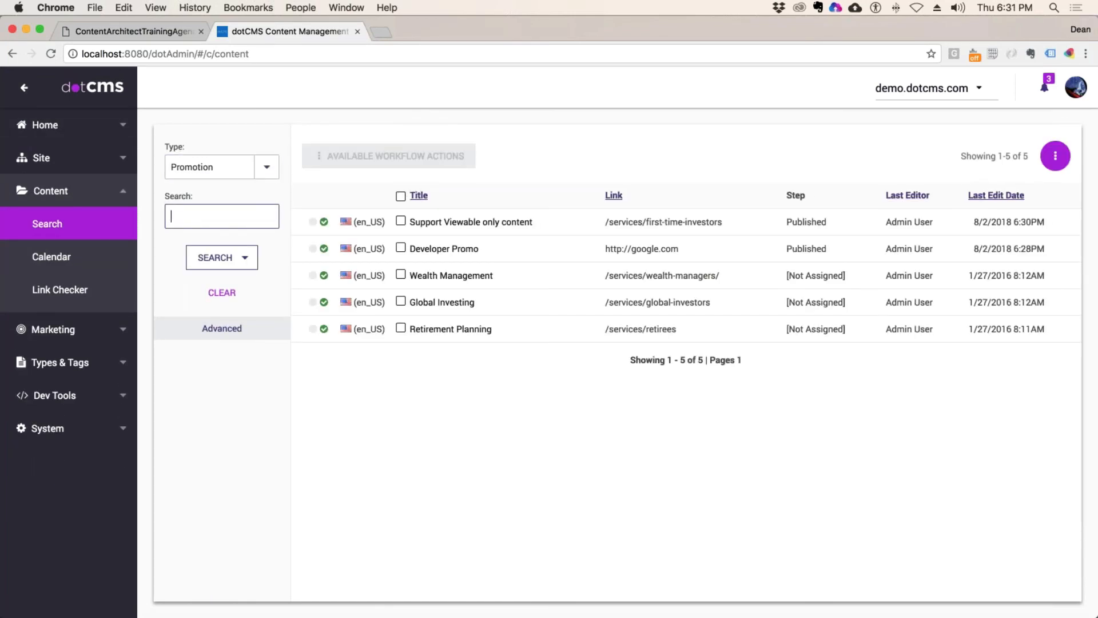
pyautogui.click(419, 196)
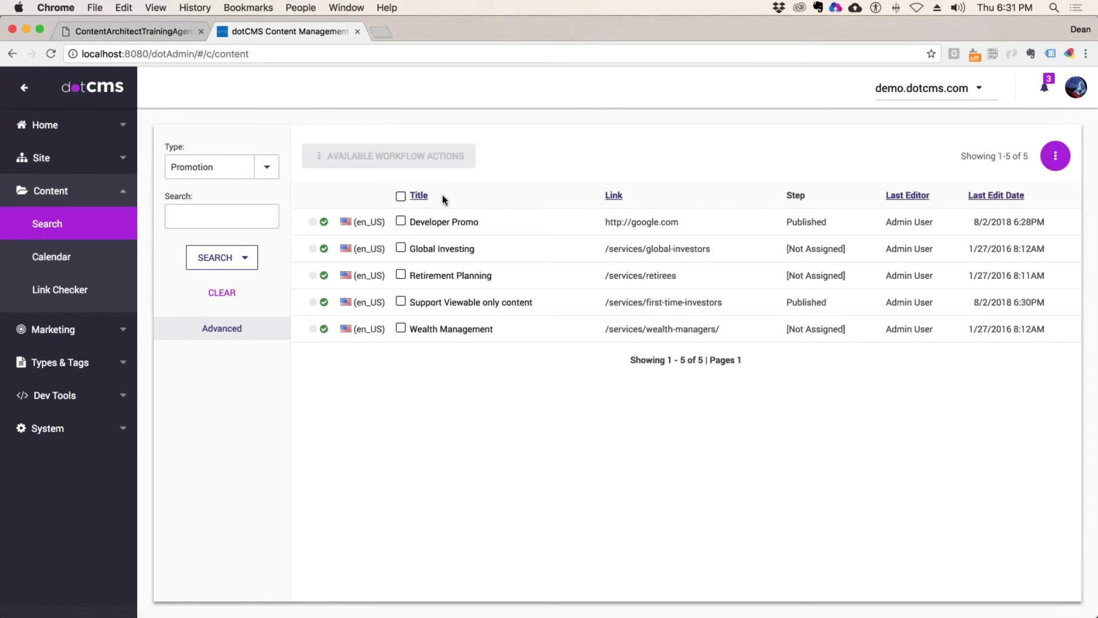
pyautogui.click(246, 261)
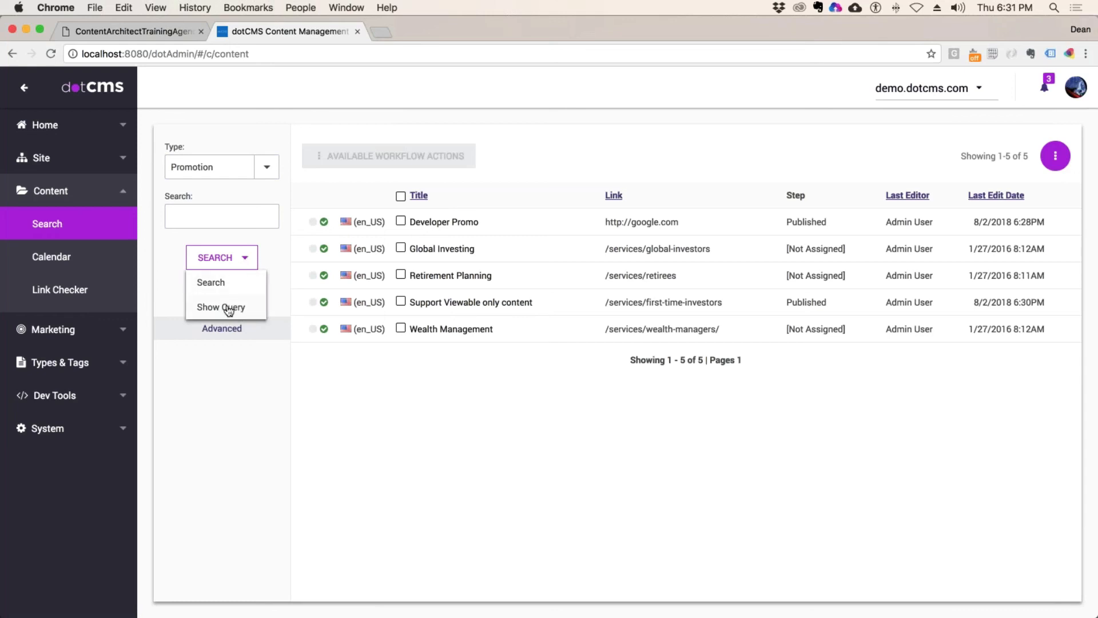
pyautogui.click(253, 315)
# Step: Select the Velocity #foreach…#end pull block in the Show Query dialog and launch TextWrangler
pyautogui.moveTo(270, 280); pyautogui.dragTo(226, 258)
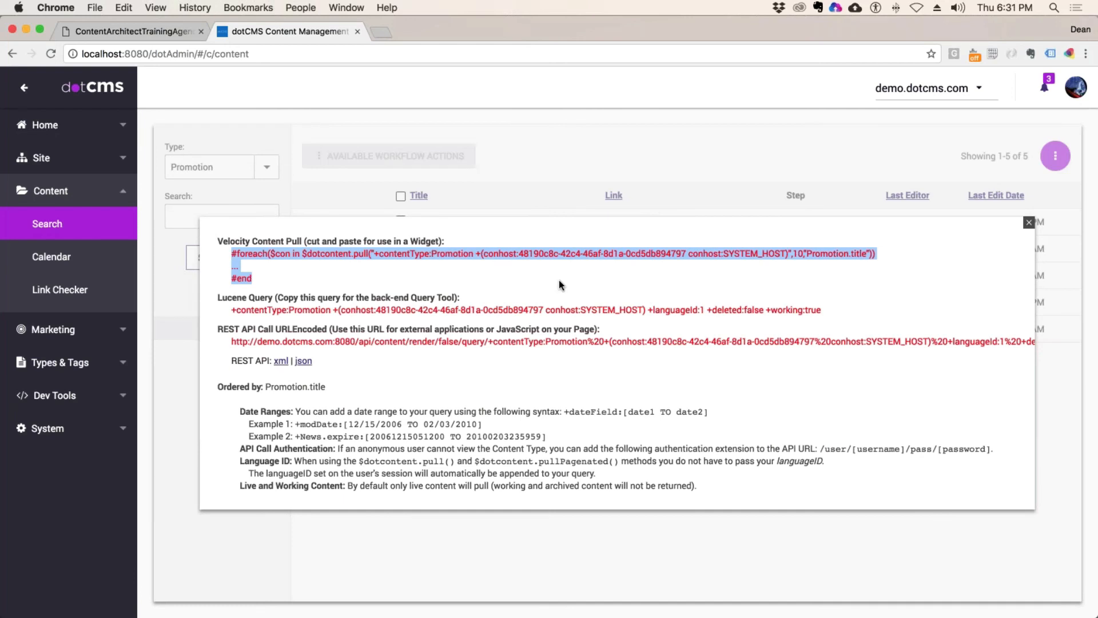
pyautogui.click(739, 253)
pyautogui.moveTo(786, 254); pyautogui.dragTo(689, 254)
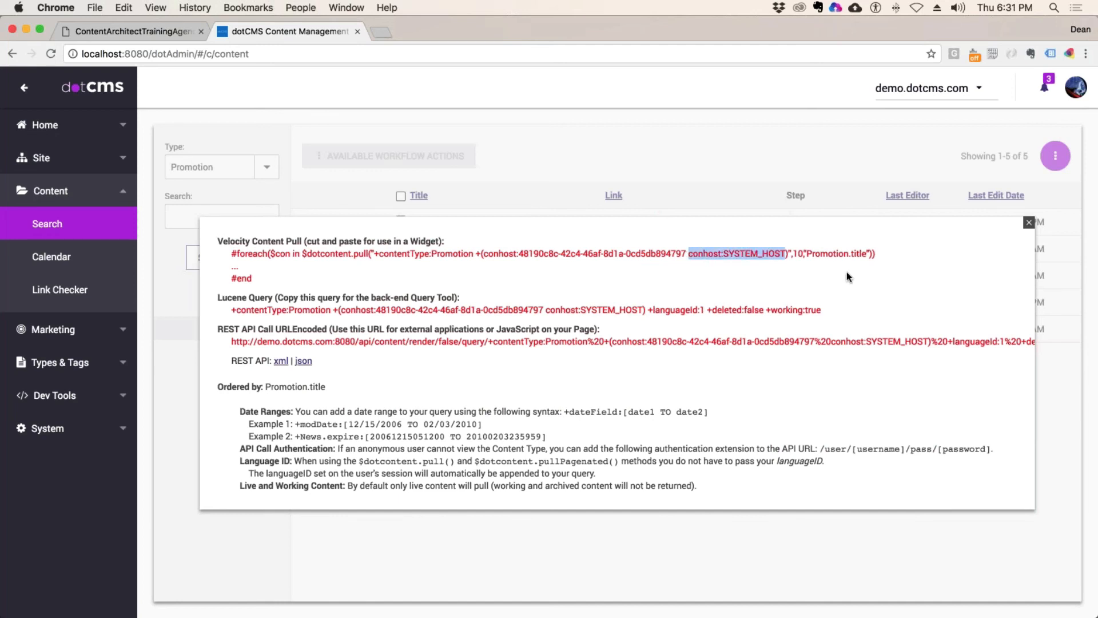
pyautogui.moveTo(846, 274); pyautogui.dragTo(230, 256)
pyautogui.press('super+c')
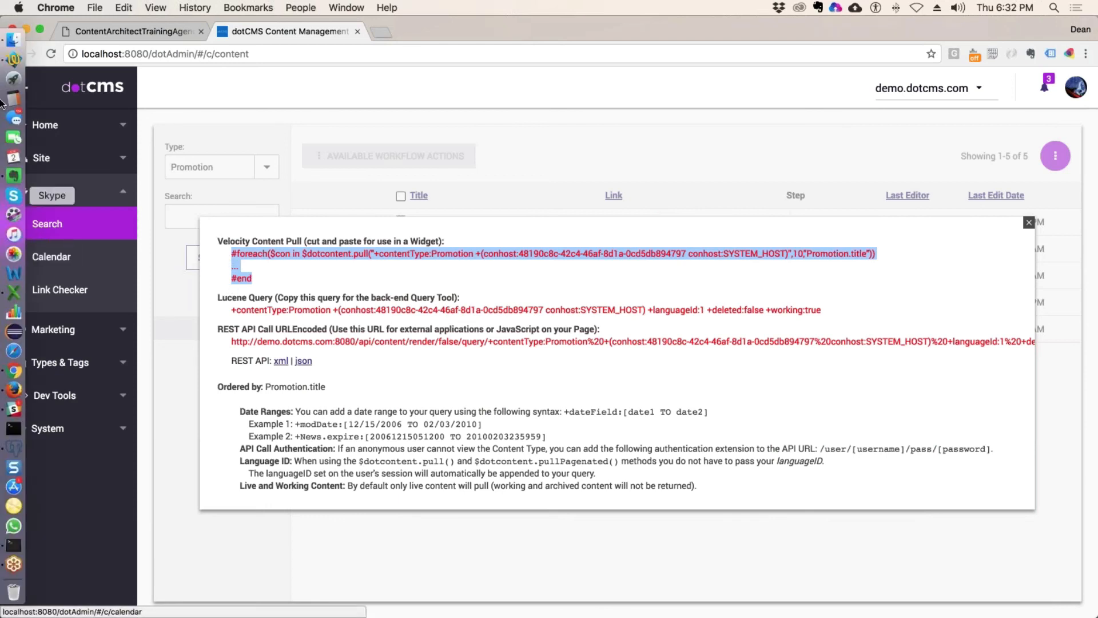
pyautogui.click(2, 103)
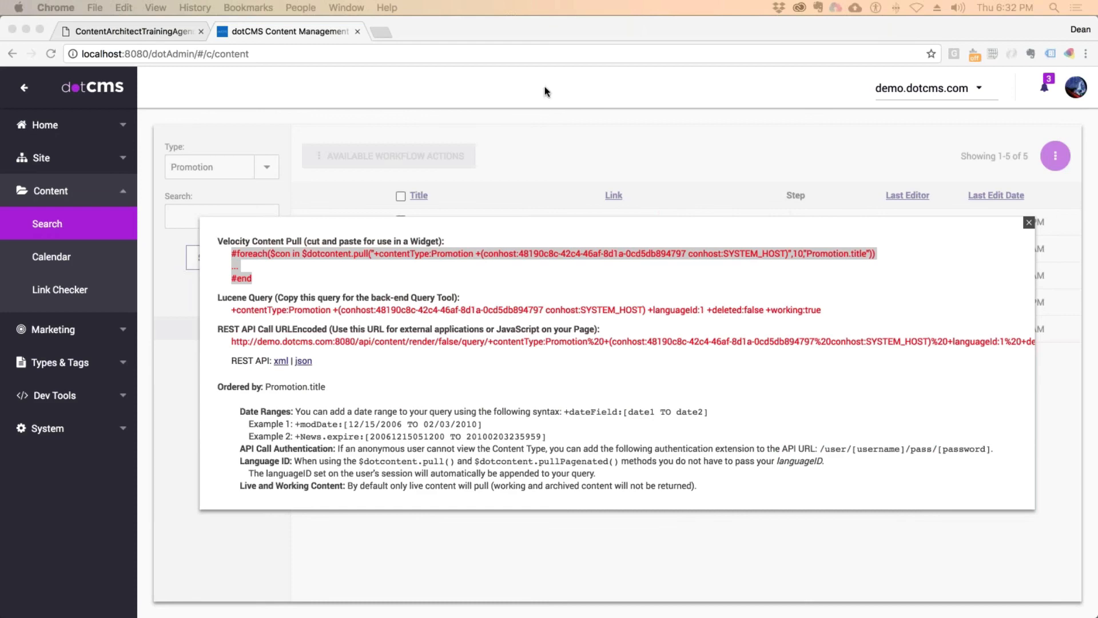
pyautogui.click(487, 191)
# Step: Paste the Velocity pull block over the TextWrangler notes and widen the editor window
pyautogui.press('super+a')
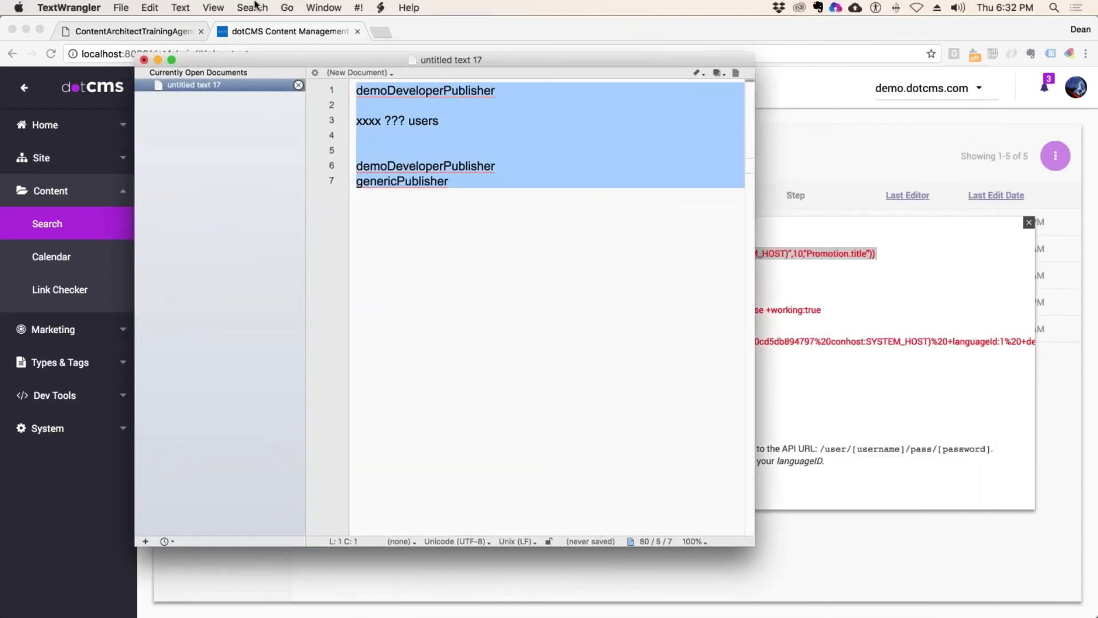
pyautogui.press('super+v')
pyautogui.click(552, 120)
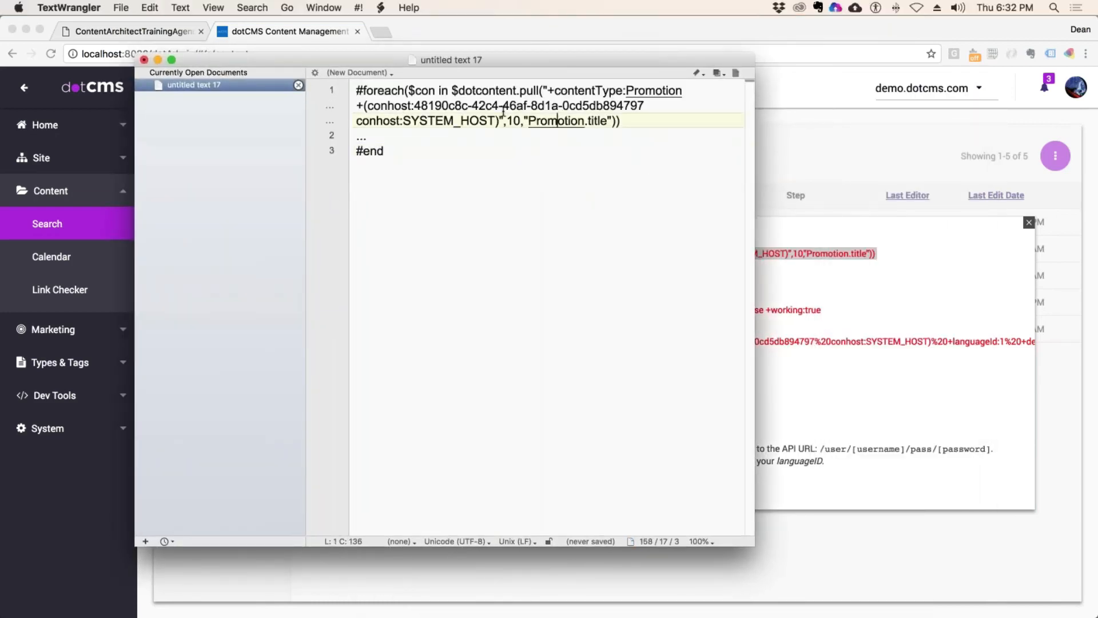
pyautogui.moveTo(755, 235); pyautogui.dragTo(1040, 238)
pyautogui.moveTo(518, 63); pyautogui.dragTo(421, 93)
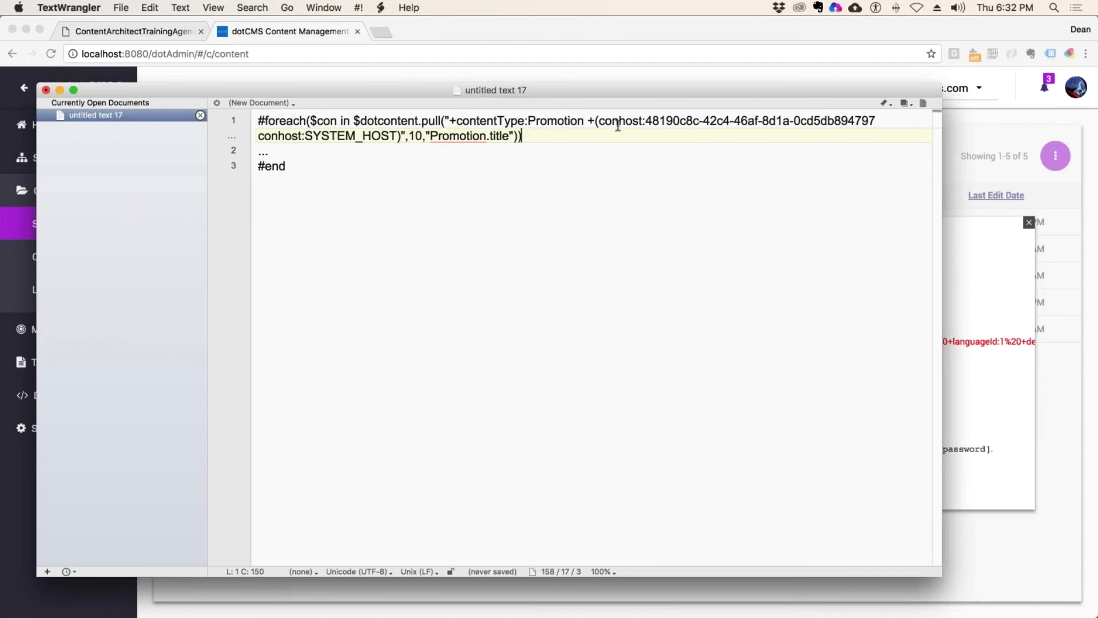
# Step: Remove the parentheses and the conhost:SYSTEM_HOST condition from the pull query
pyautogui.click(598, 121)
pyautogui.press('BackSpace')
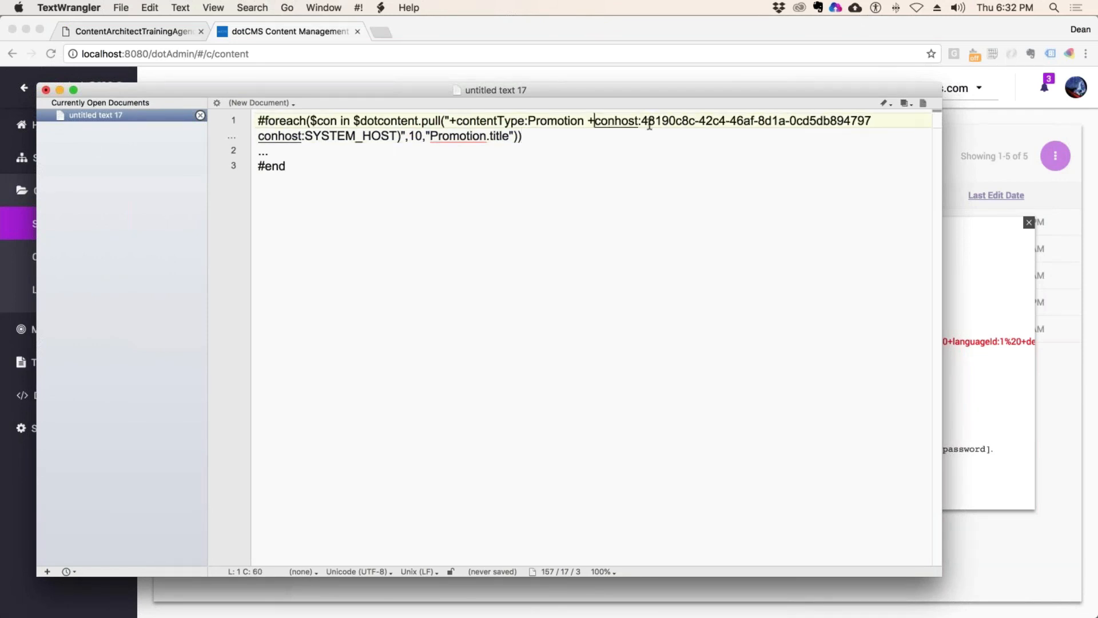
pyautogui.click(400, 137)
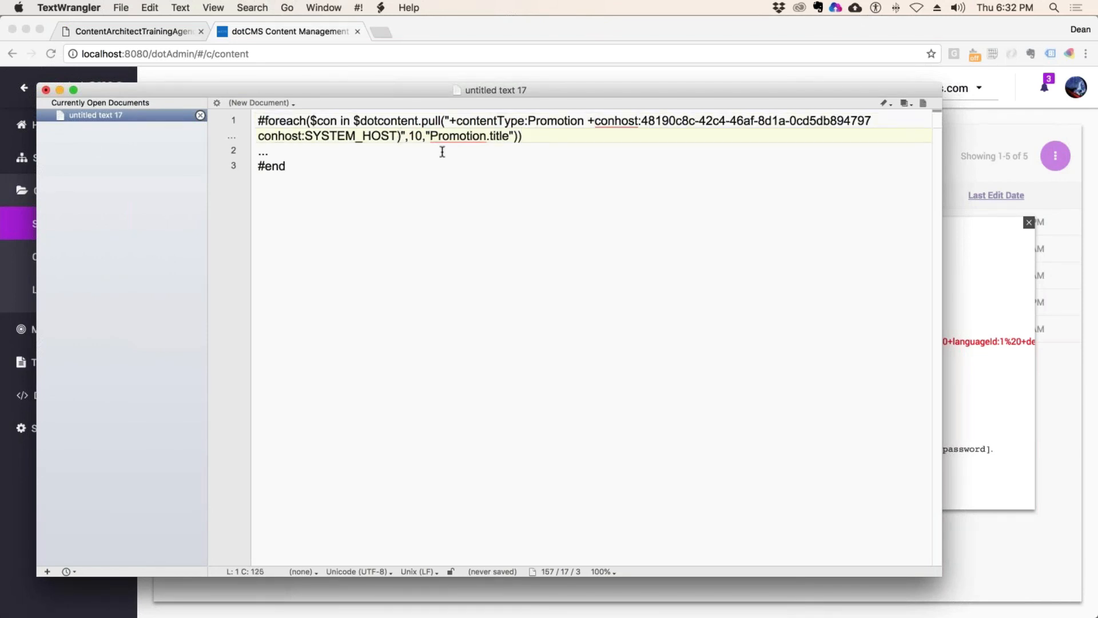
pyautogui.press('BackSpace')
pyautogui.moveTo(396, 137); pyautogui.dragTo(258, 138)
pyautogui.press('BackSpace')
pyautogui.press('BackSpace')
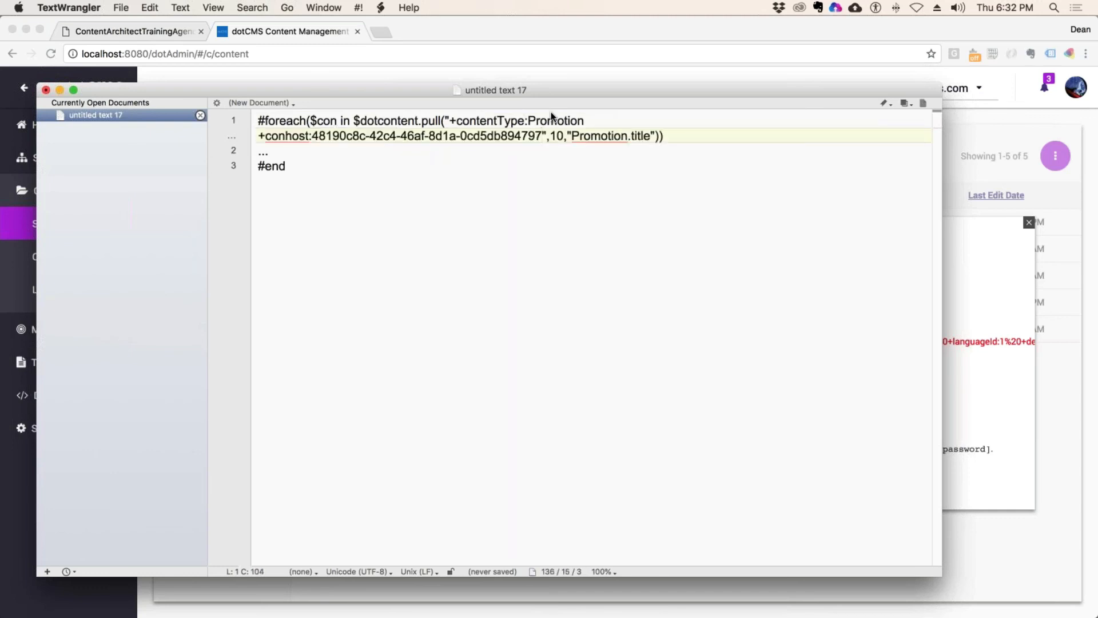
pyautogui.moveTo(543, 135); pyautogui.dragTo(450, 119)
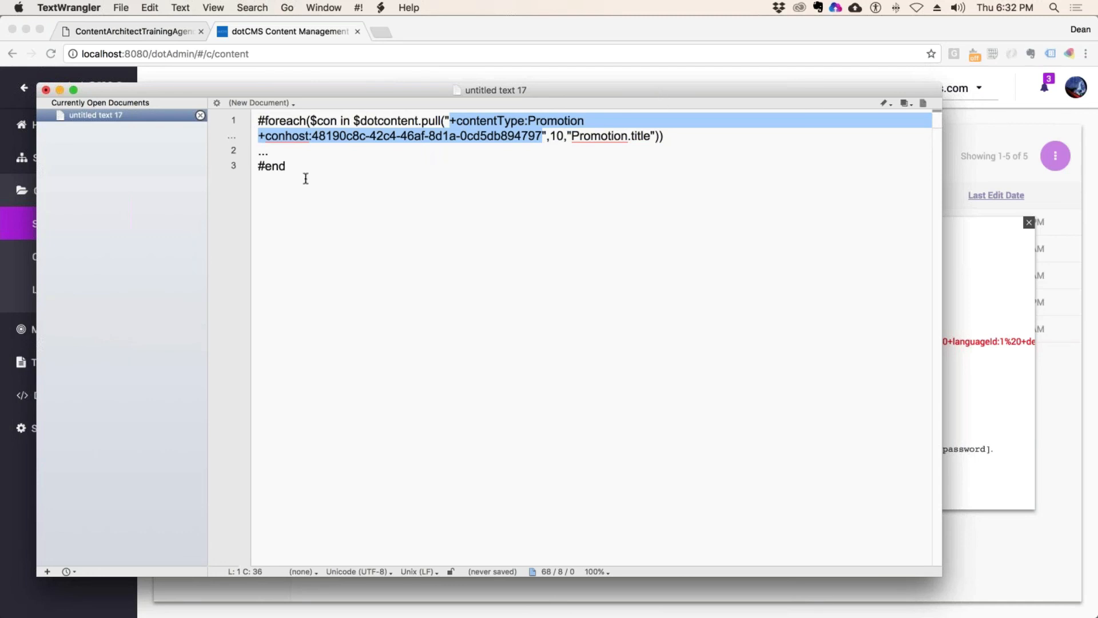
# Step: Select the host identifier and the whole edited query, repositioning the editor window
pyautogui.press('super+a')
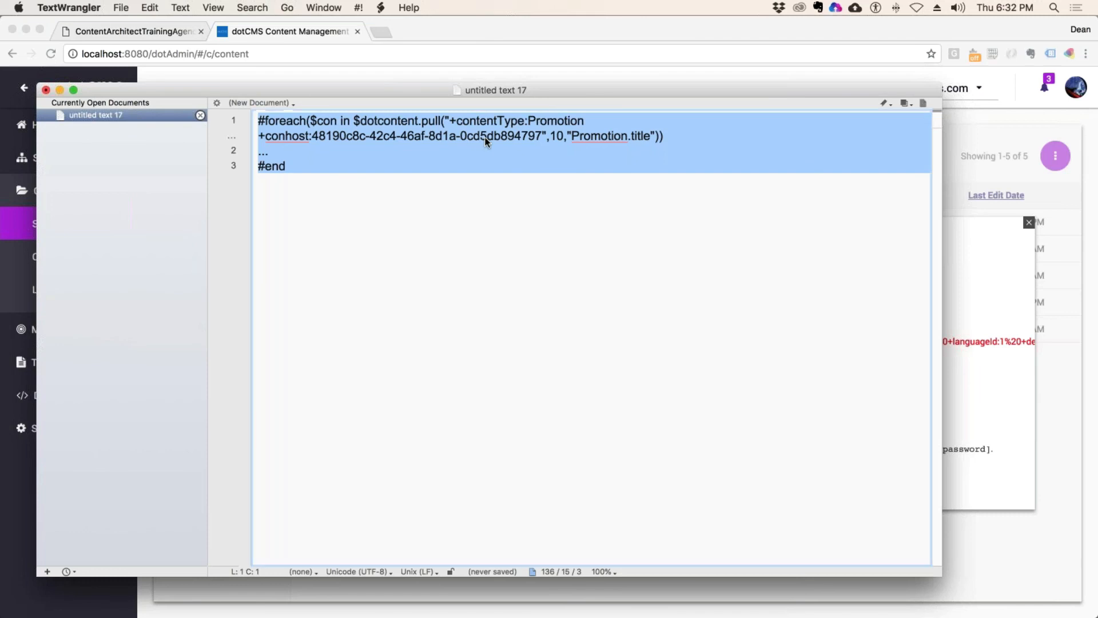
pyautogui.click(544, 137)
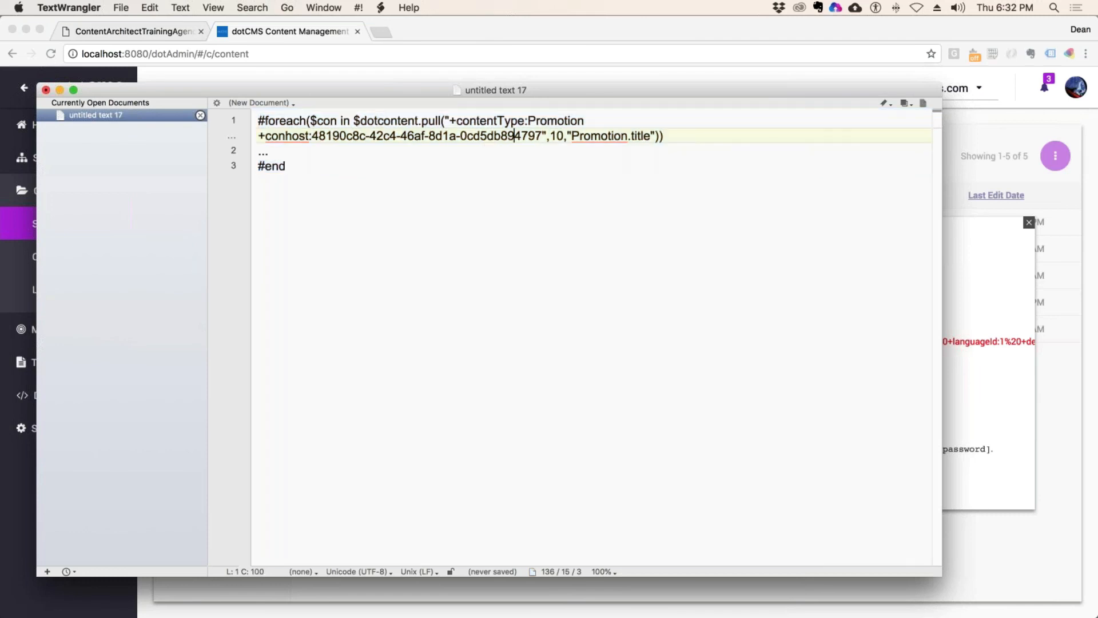
pyautogui.moveTo(535, 138); pyautogui.dragTo(312, 137)
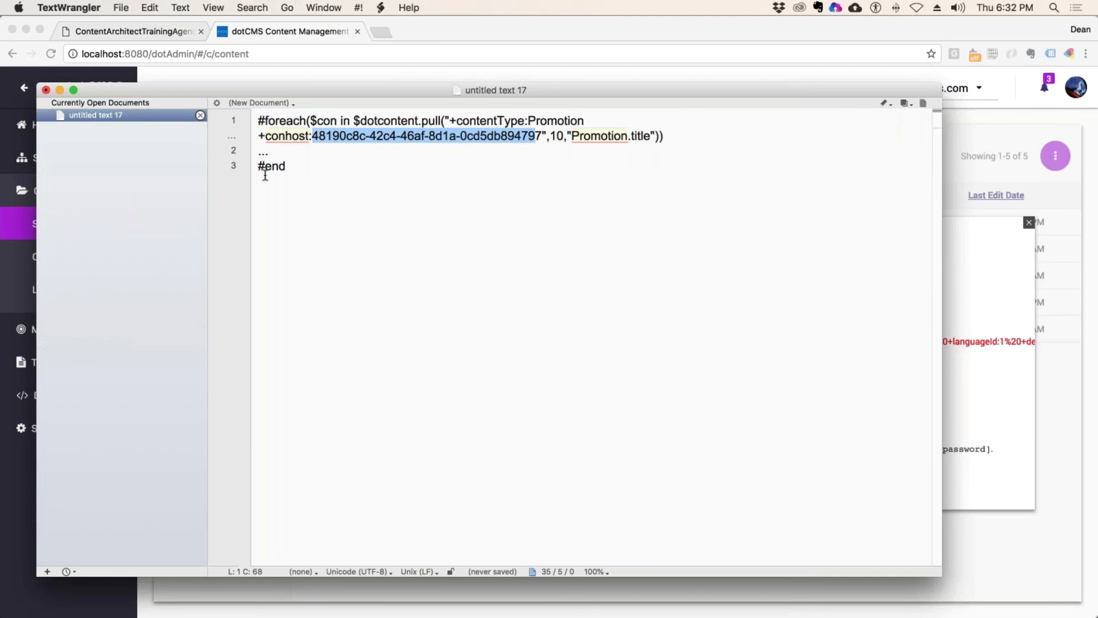
pyautogui.moveTo(265, 176); pyautogui.dragTo(202, 73)
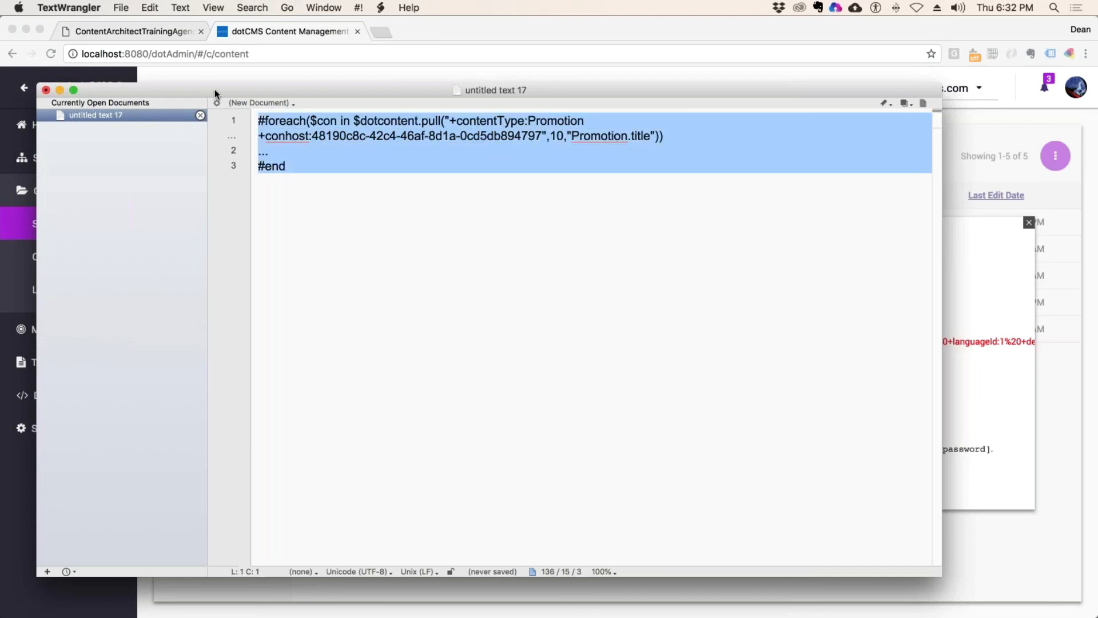
pyautogui.moveTo(214, 90); pyautogui.dragTo(271, 104)
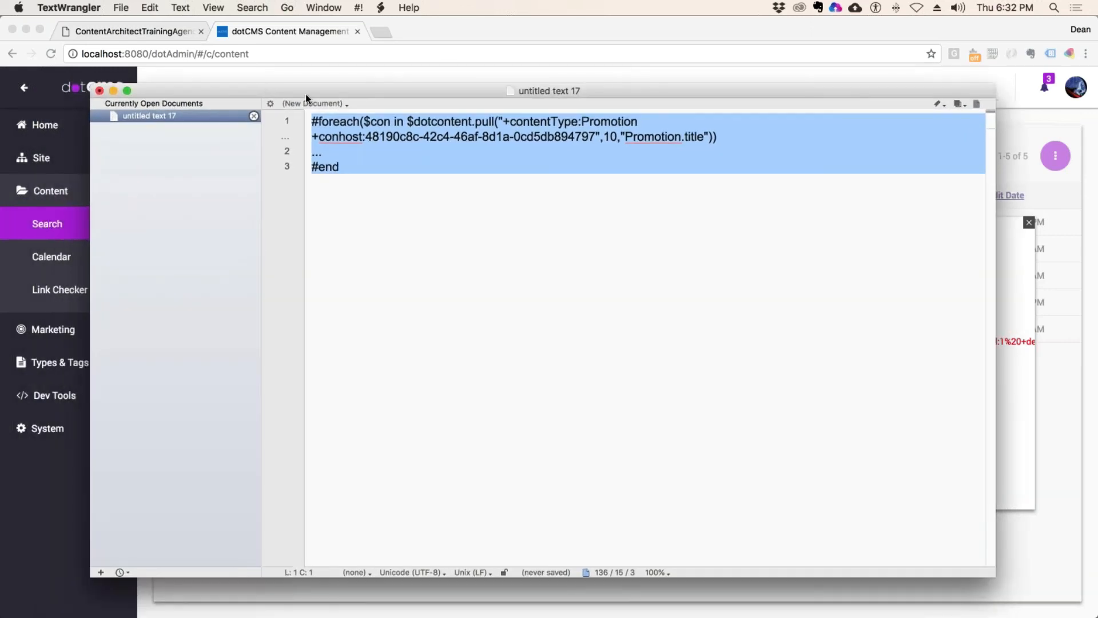
pyautogui.moveTo(654, 122); pyautogui.dragTo(460, 91)
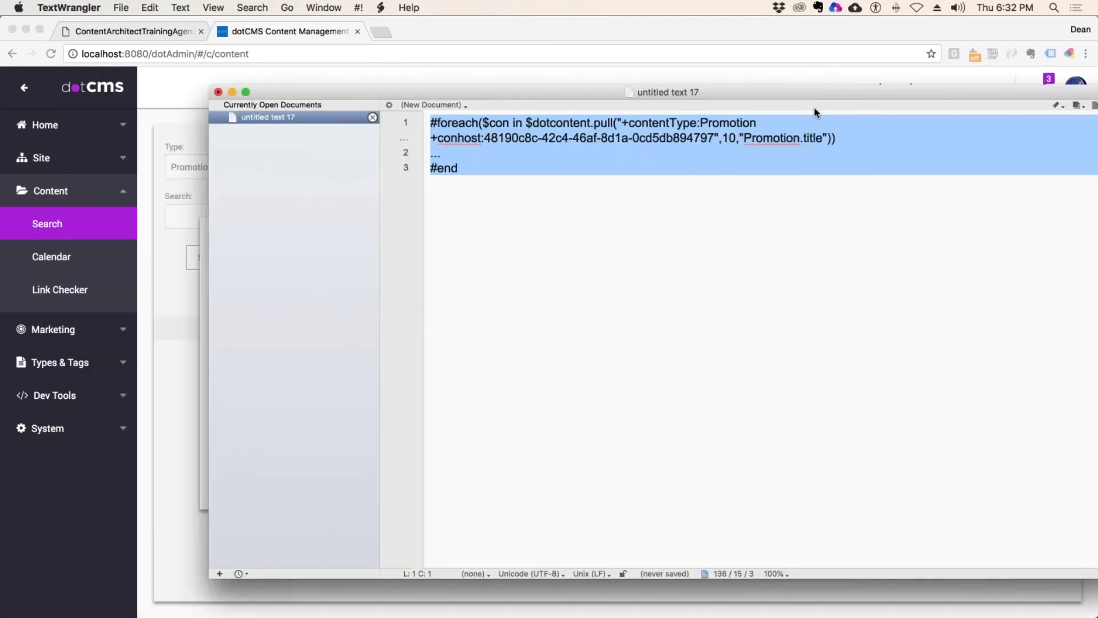
# Step: Hide TextWrangler, close dotCMS's Velocity query dialog, and return to the agenda PDF
pyautogui.press('super+h')
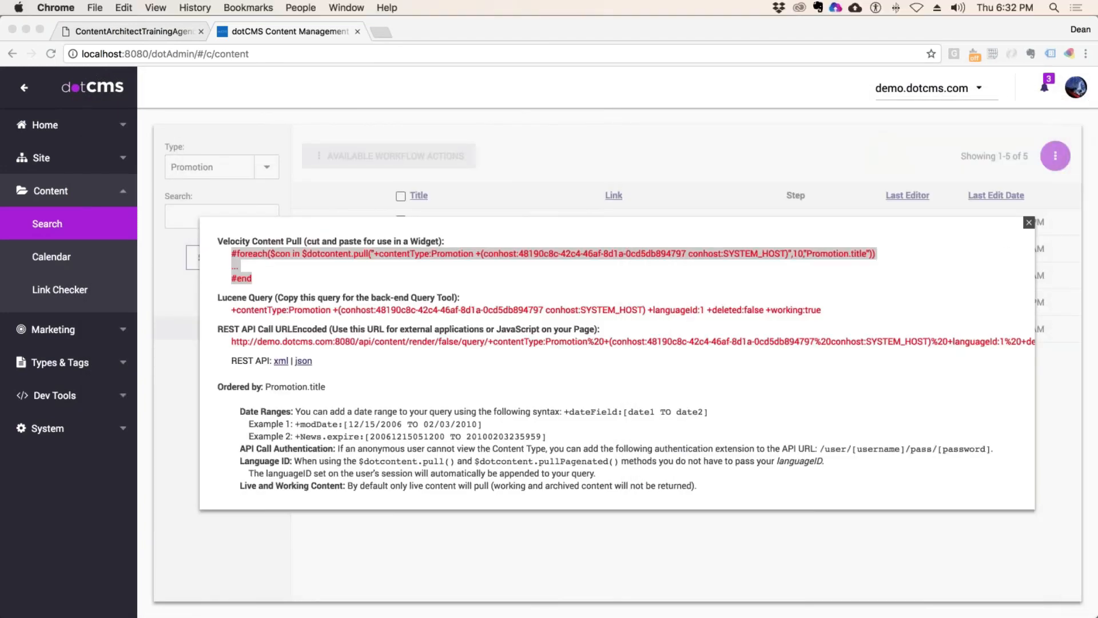
pyautogui.click(1029, 222)
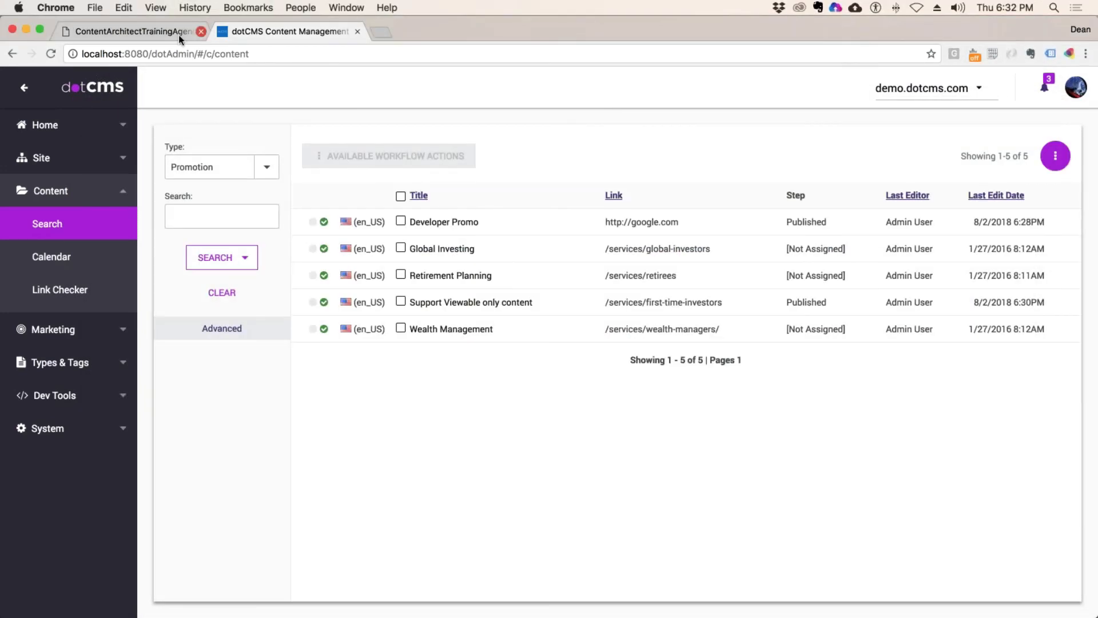
pyautogui.click(160, 32)
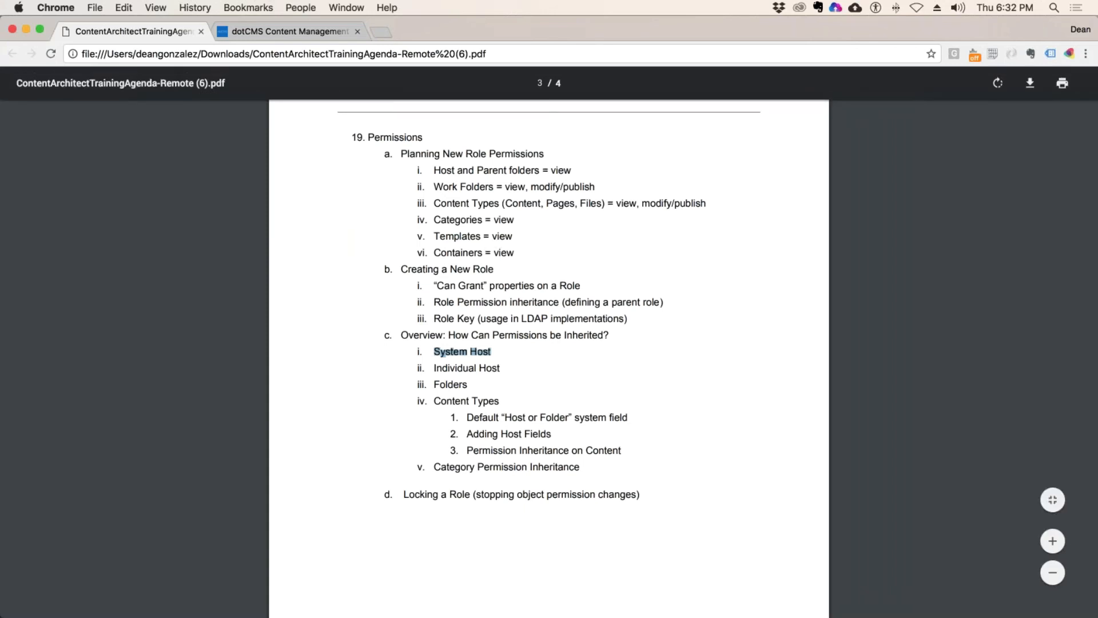
# Step: Highlight the Permission Inheritance on Content and Locking a Role agenda items, then return to dotCMS
pyautogui.scroll(-2, 492, 335)
pyautogui.moveTo(493, 292); pyautogui.dragTo(468, 299)
pyautogui.click(483, 309)
pyautogui.scroll(-2, 510, 366)
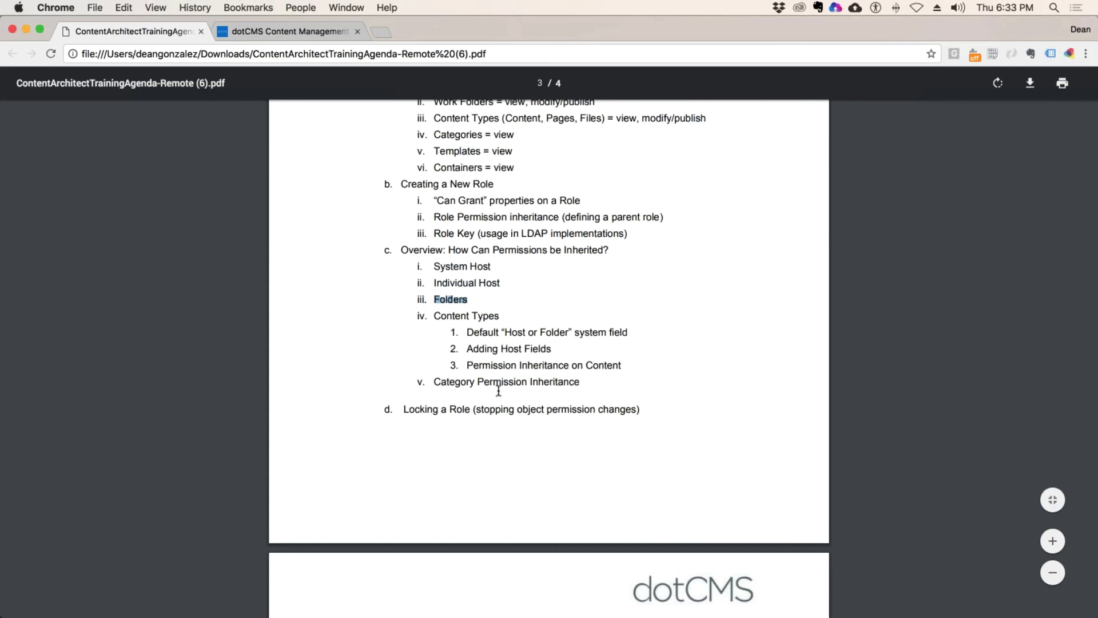
pyautogui.moveTo(479, 379); pyautogui.dragTo(527, 381)
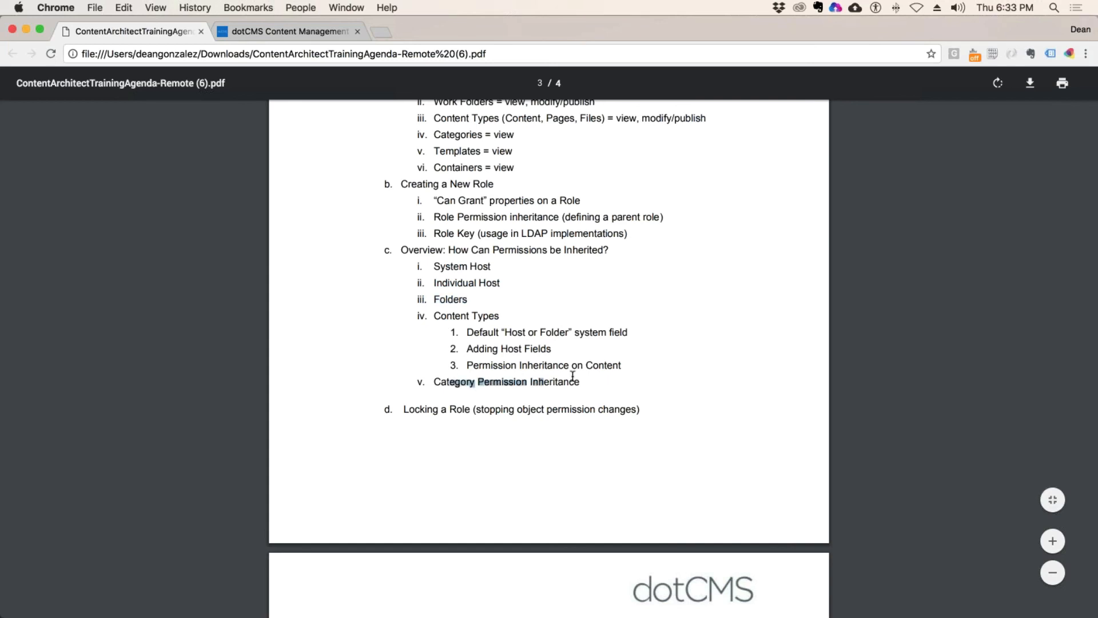
pyautogui.moveTo(591, 367); pyautogui.dragTo(475, 371)
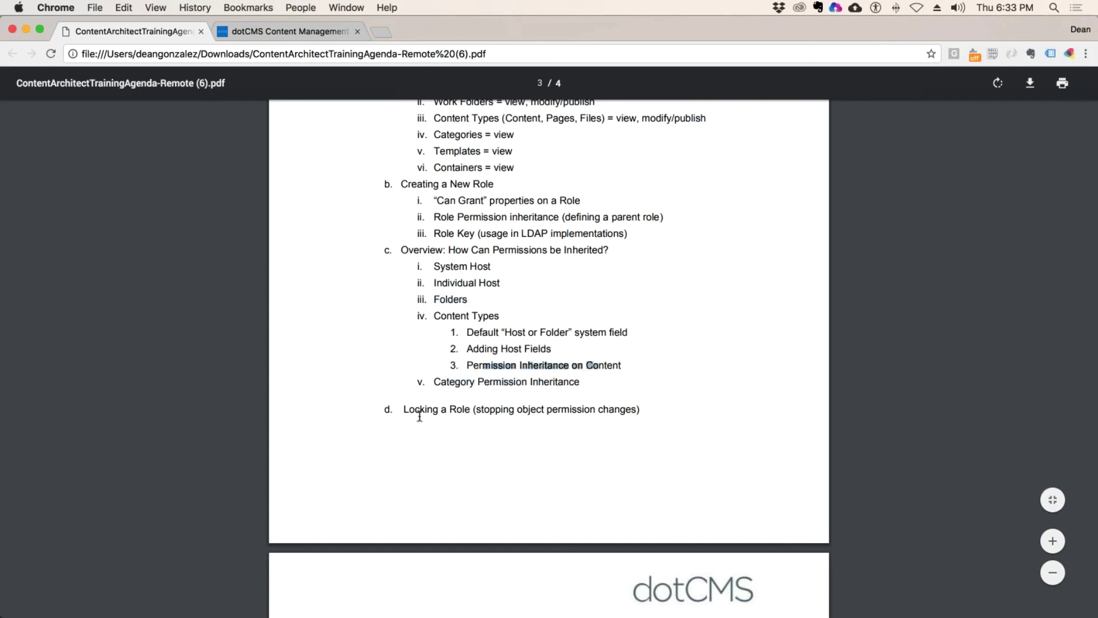
pyautogui.moveTo(419, 410); pyautogui.dragTo(607, 410)
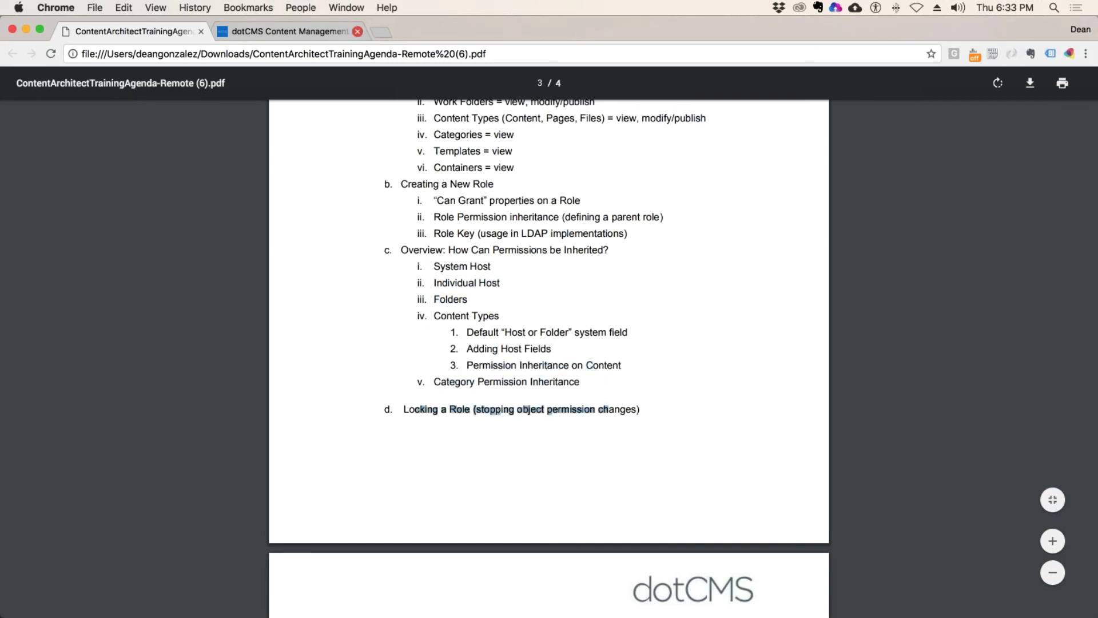
pyautogui.click(289, 30)
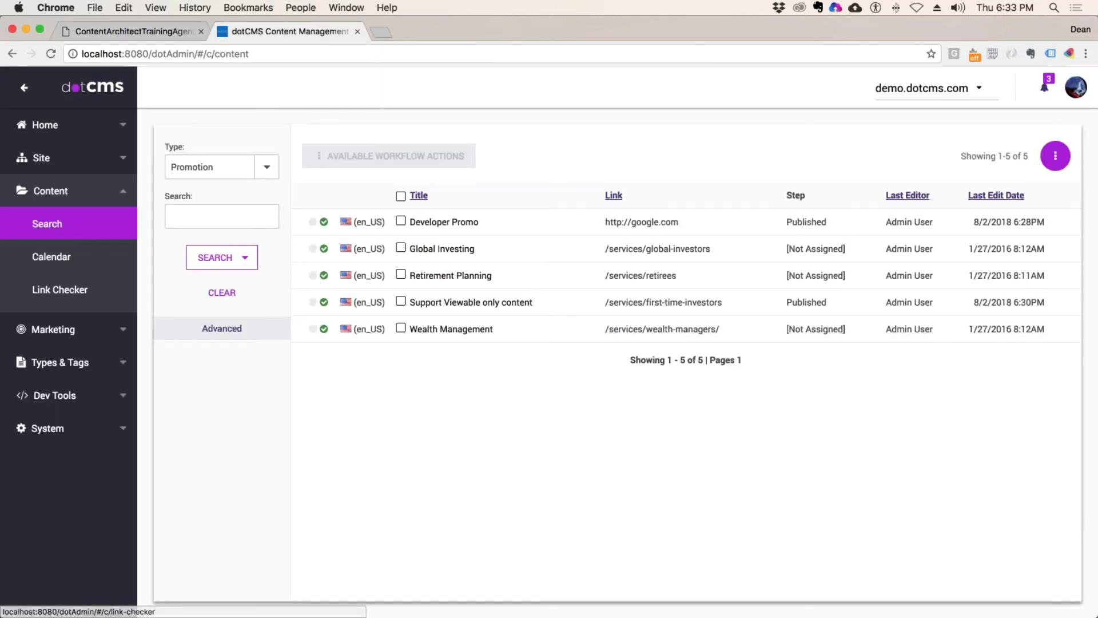
# Step: Lock the Demo Developer Publisher role from System > Roles & Tools and confirm with OK
pyautogui.click(72, 365)
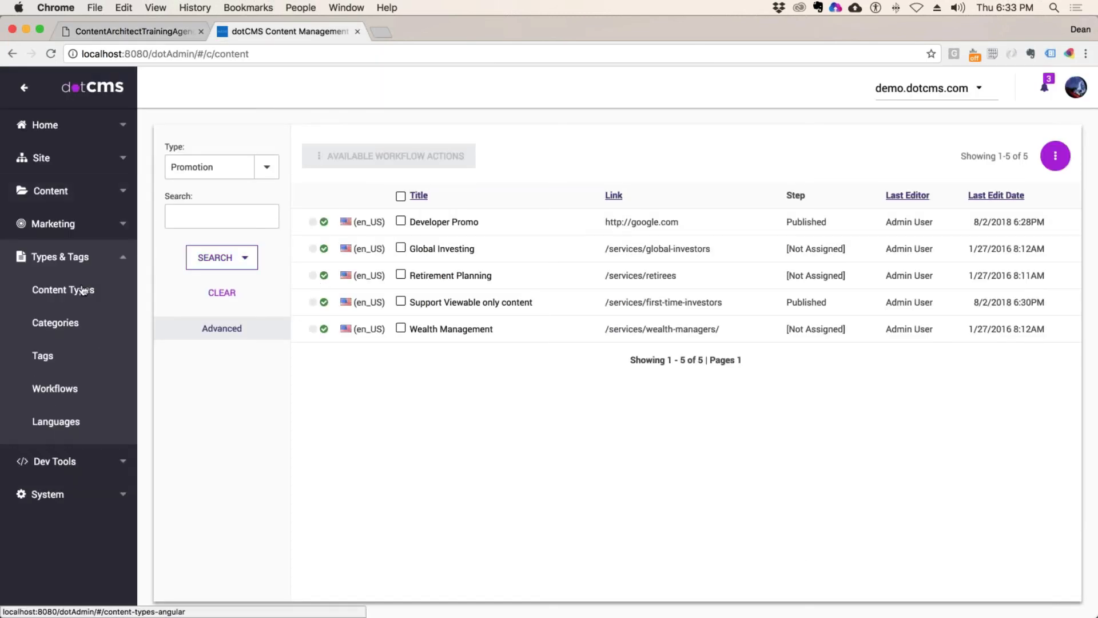
pyautogui.click(57, 494)
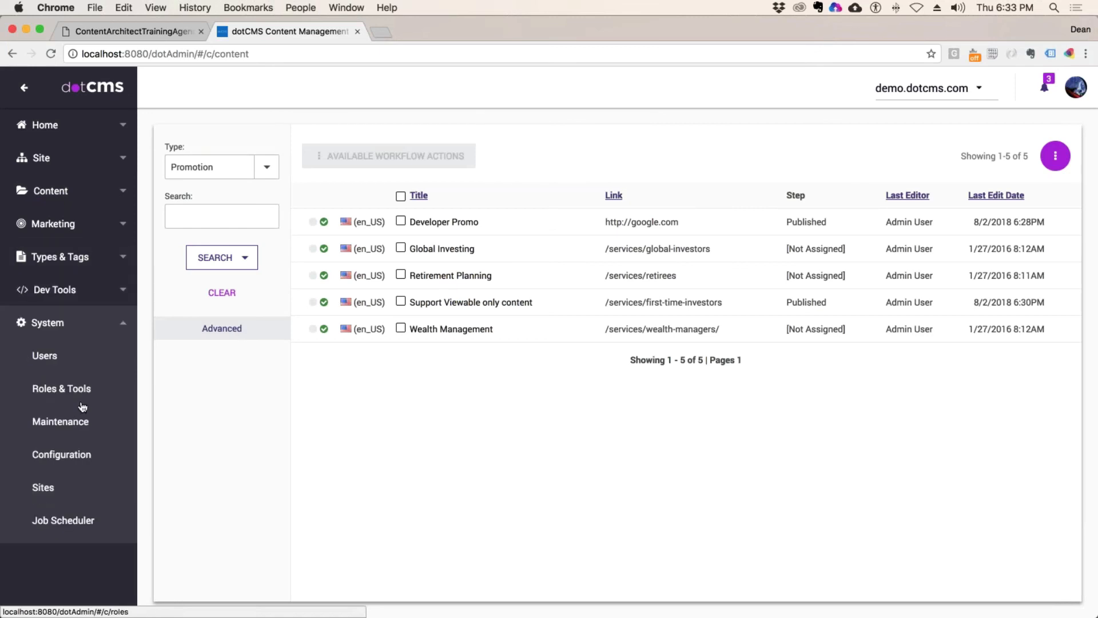
pyautogui.click(82, 401)
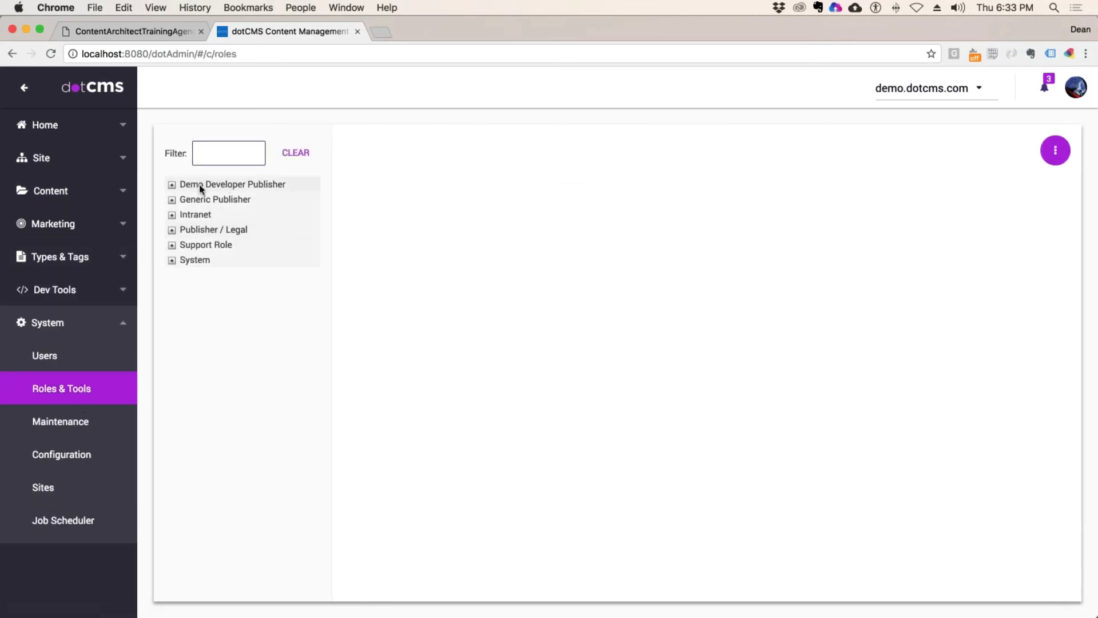
pyautogui.rightClick(242, 186)
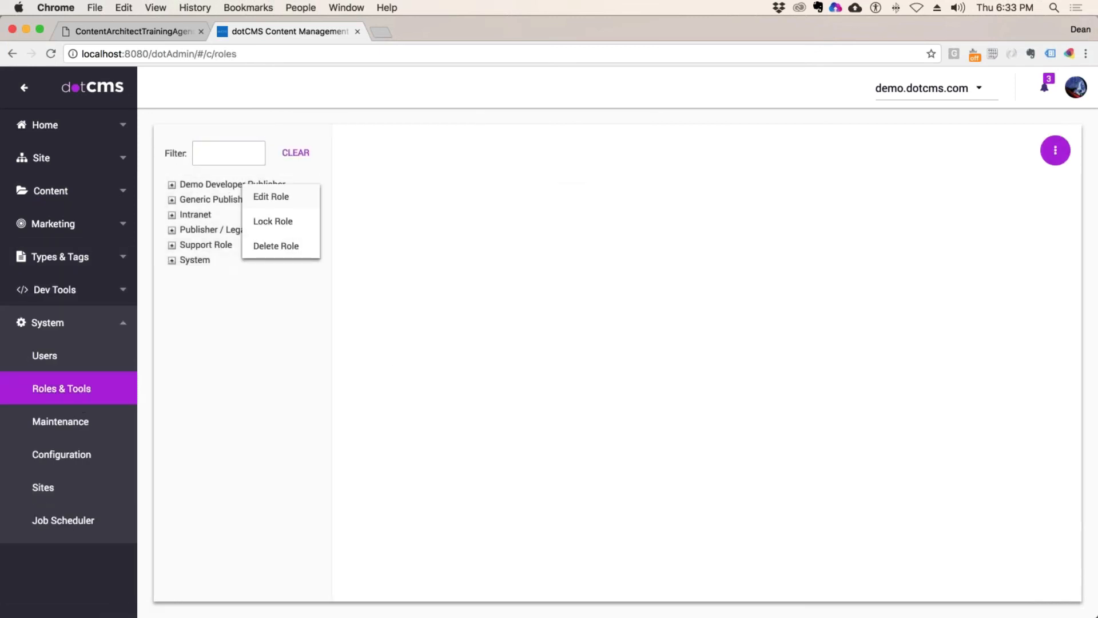
pyautogui.click(297, 234)
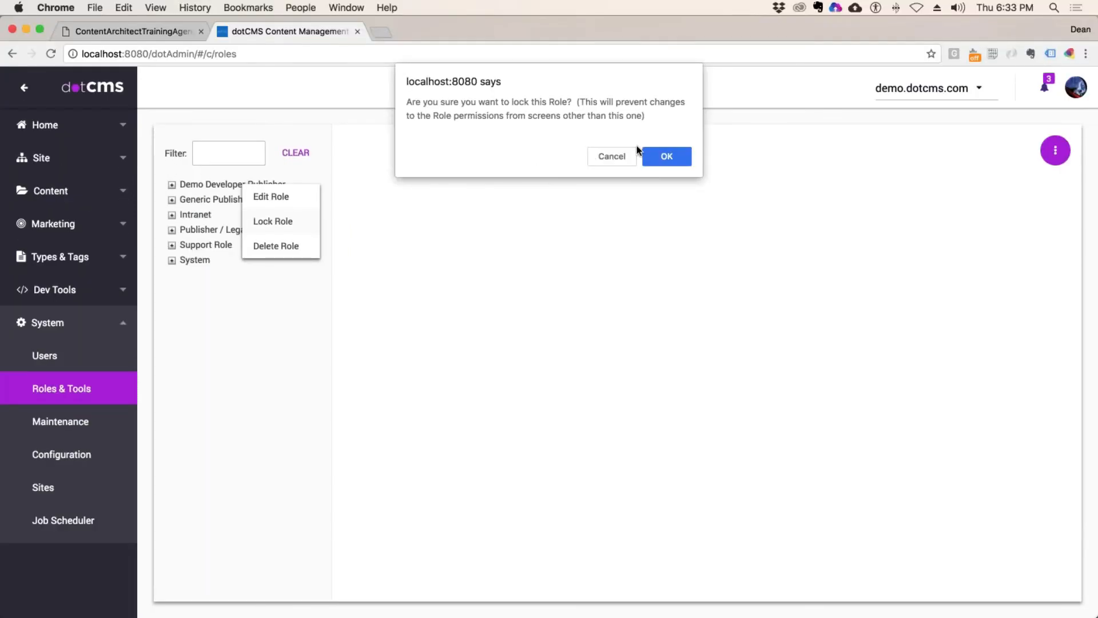
pyautogui.click(684, 151)
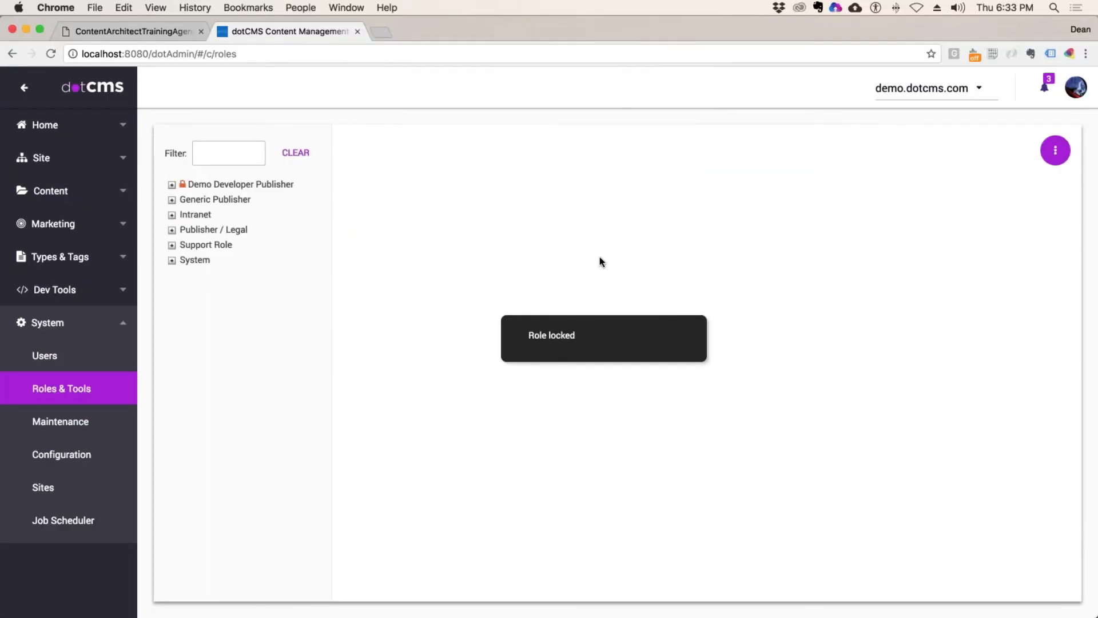
# Step: Open the /departments/development/ folder's Permissions tab via Site Browser's Edit Folder
pyautogui.click(40, 162)
pyautogui.click(41, 194)
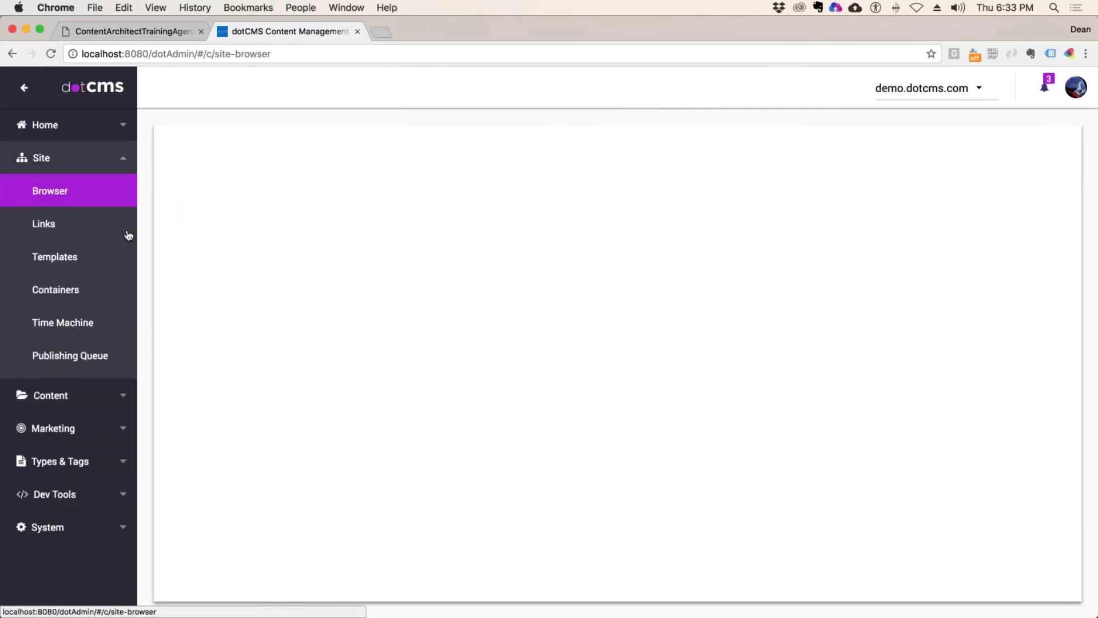
pyautogui.click(228, 298)
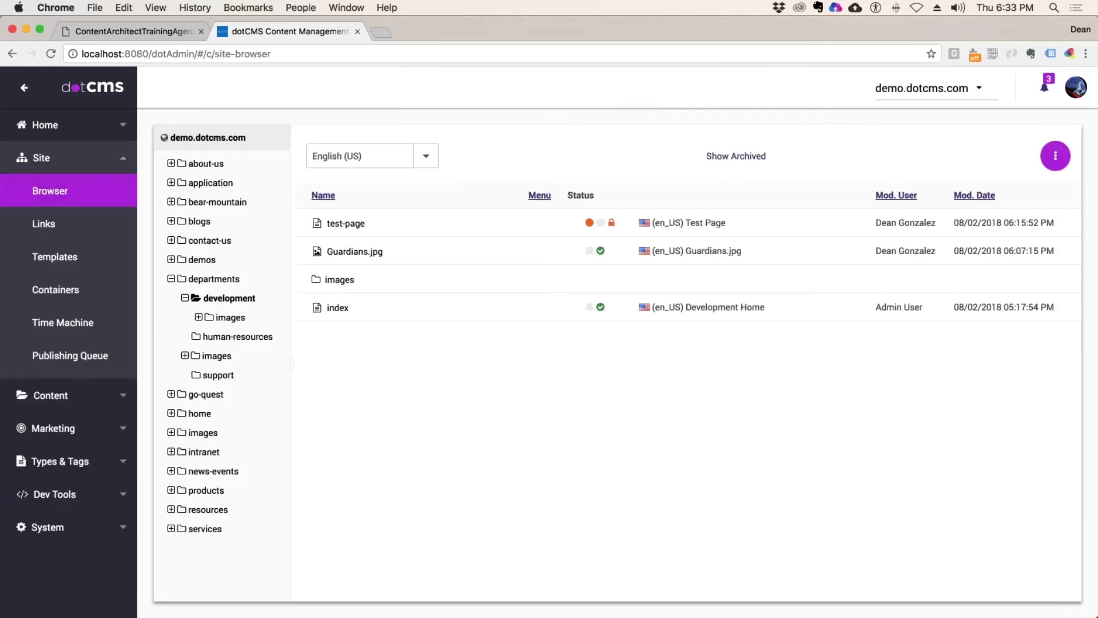
pyautogui.rightClick(232, 298)
pyautogui.click(271, 310)
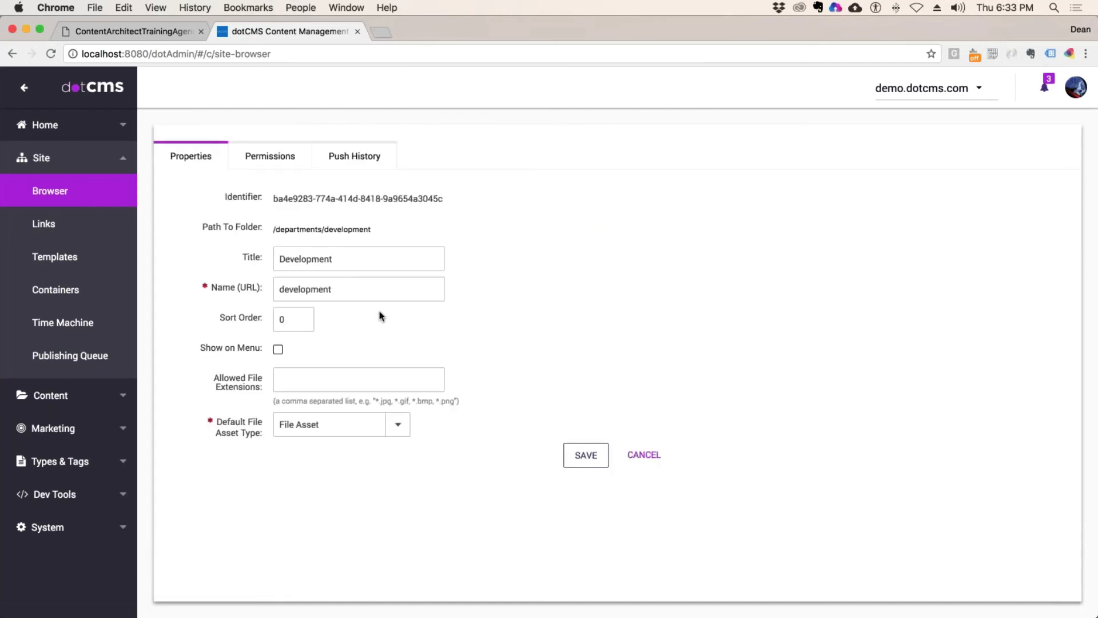
pyautogui.click(270, 155)
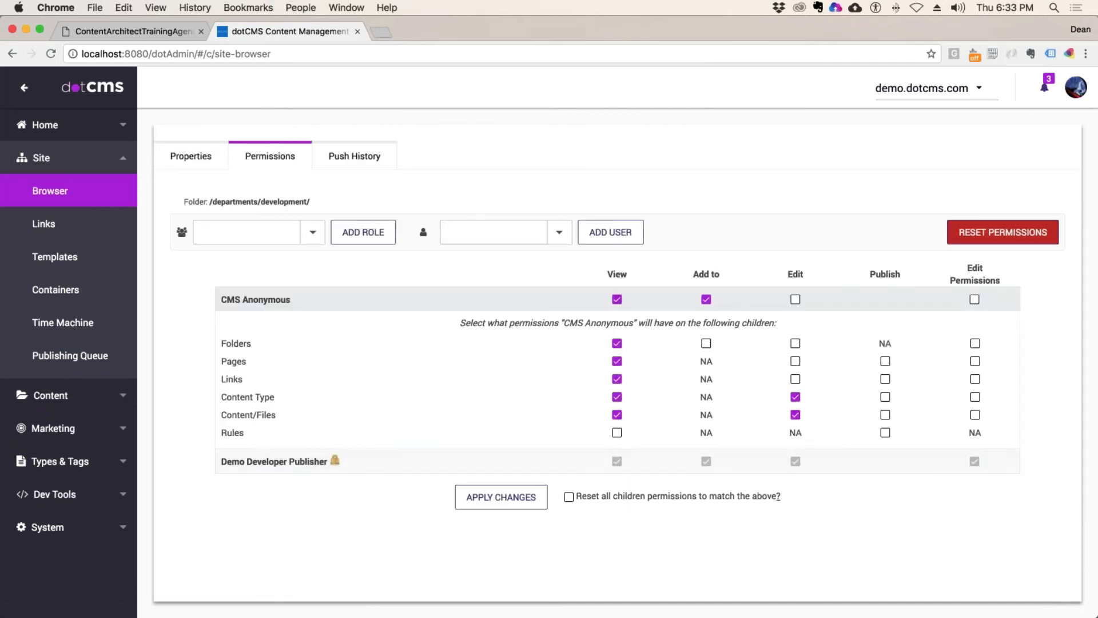
# Step: Expand Demo Developer Publisher's child permissions and highlight its NA Pages and Links entries
pyautogui.click(275, 461)
pyautogui.doubleClick(722, 393)
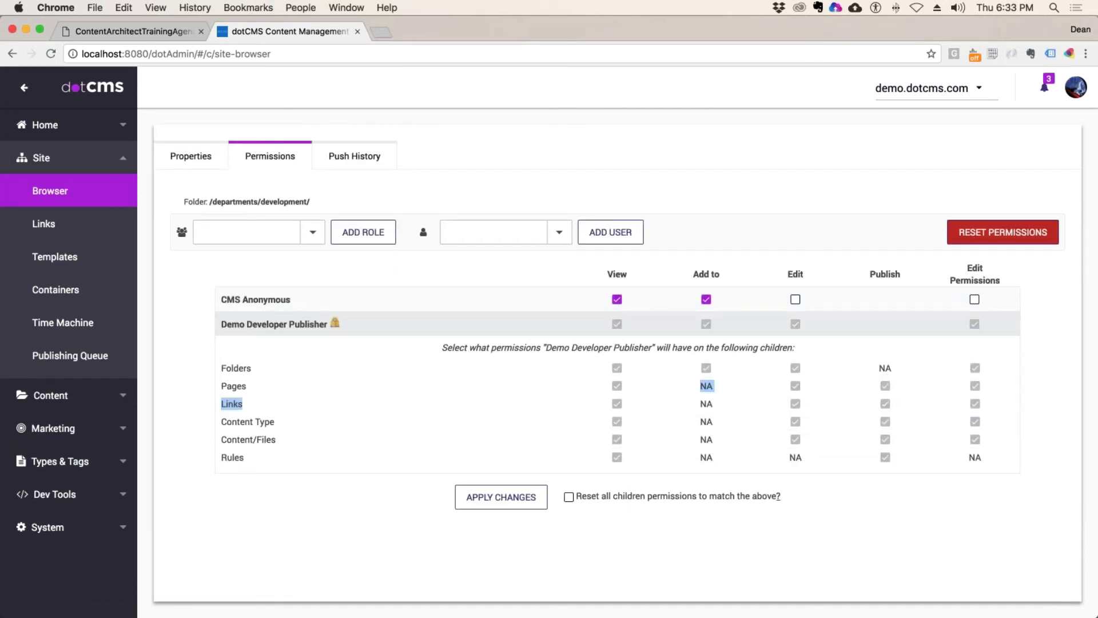
pyautogui.click(722, 395)
pyautogui.click(53, 527)
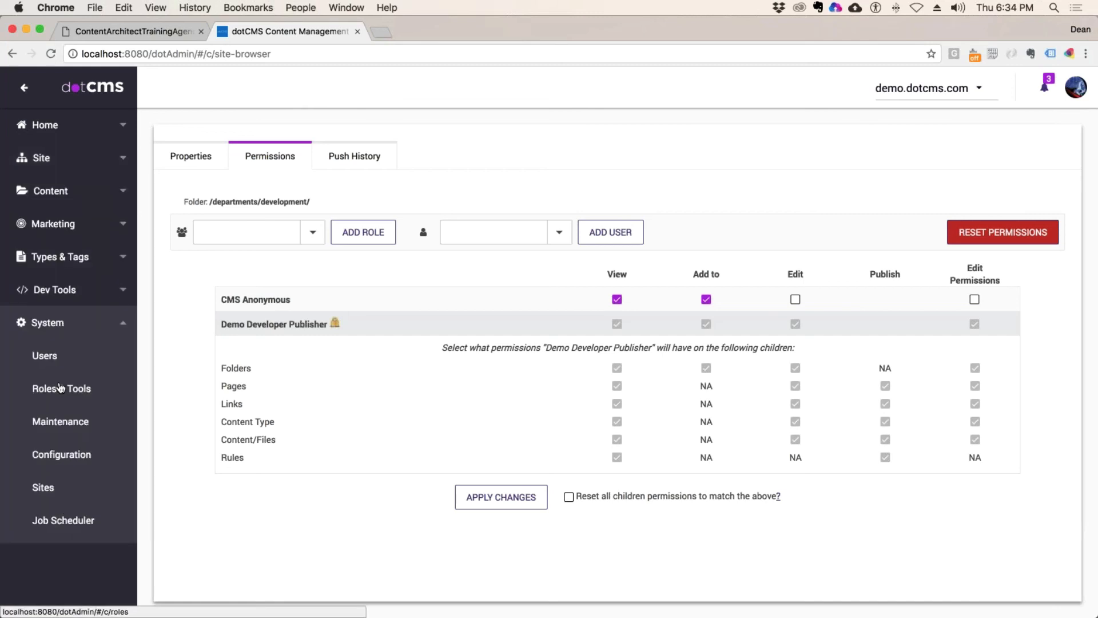
# Step: Unlock the Demo Developer Publisher role in Roles & Tools, confirm, and switch to the agenda PDF
pyautogui.click(61, 388)
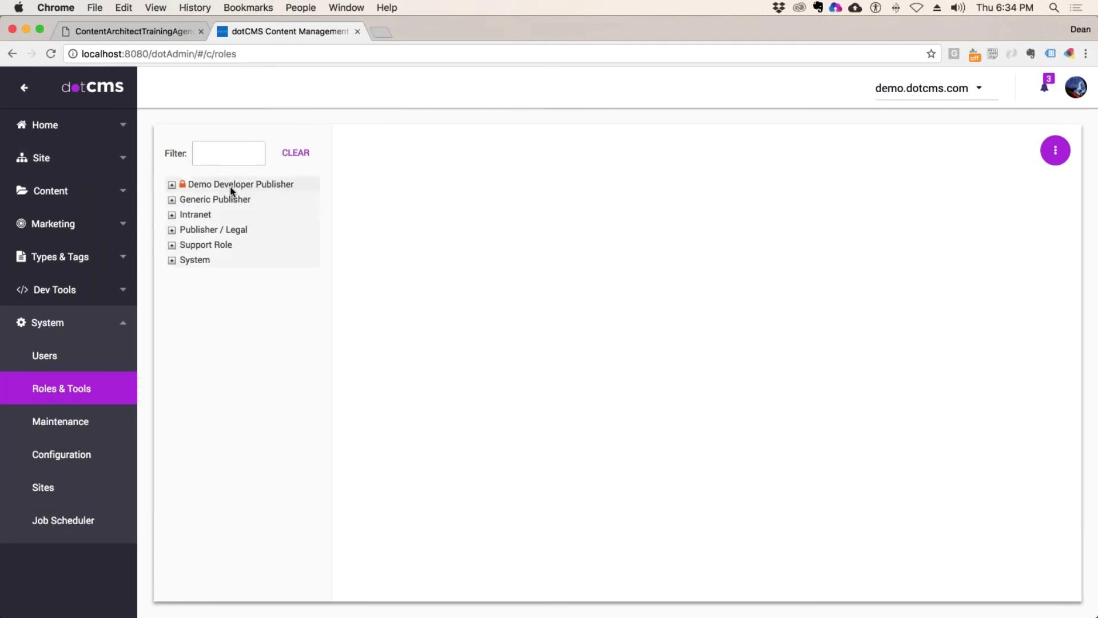
pyautogui.rightClick(247, 190)
pyautogui.click(277, 207)
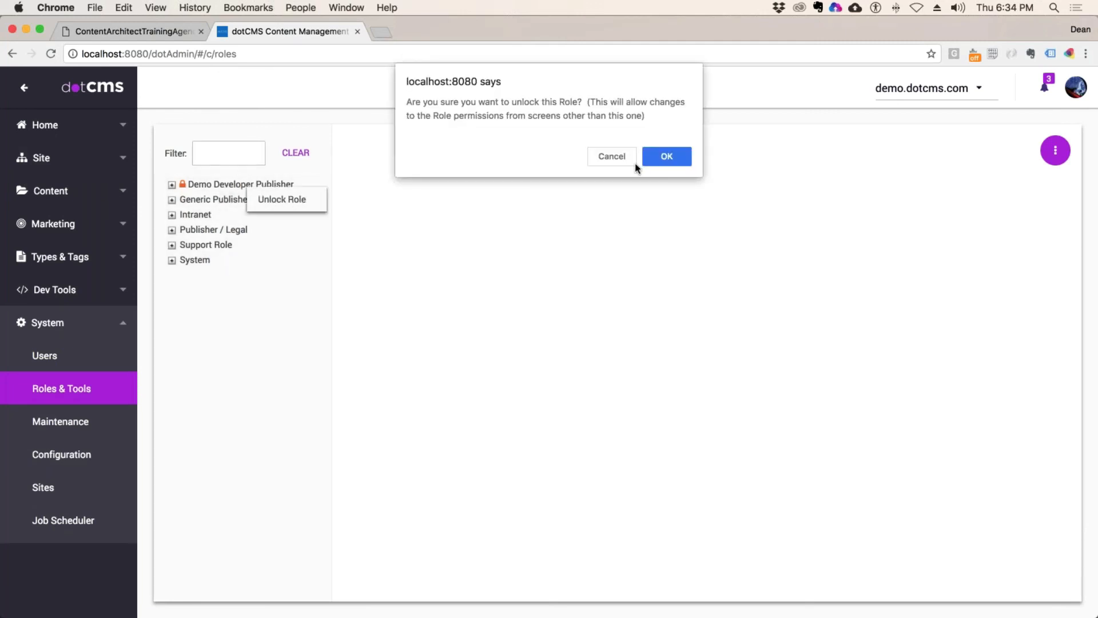
pyautogui.click(667, 157)
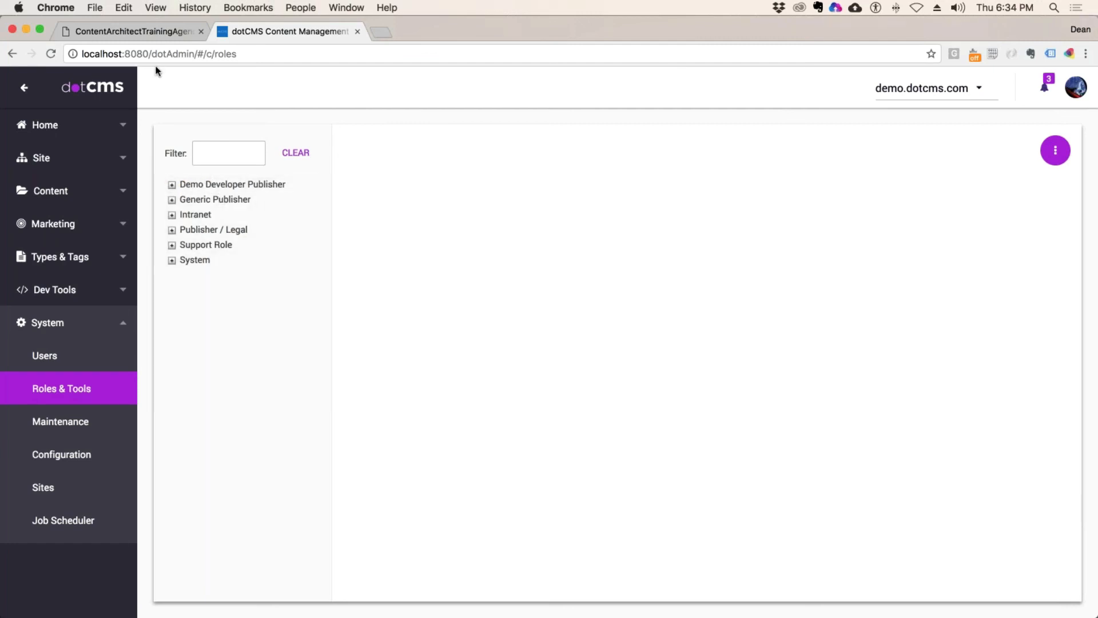
pyautogui.click(131, 31)
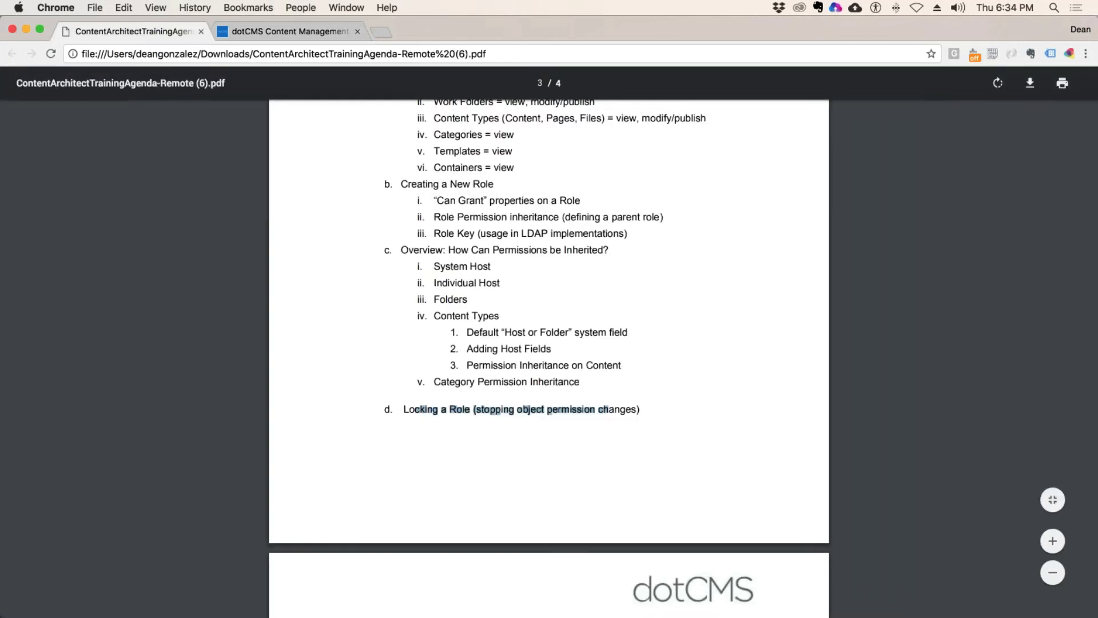